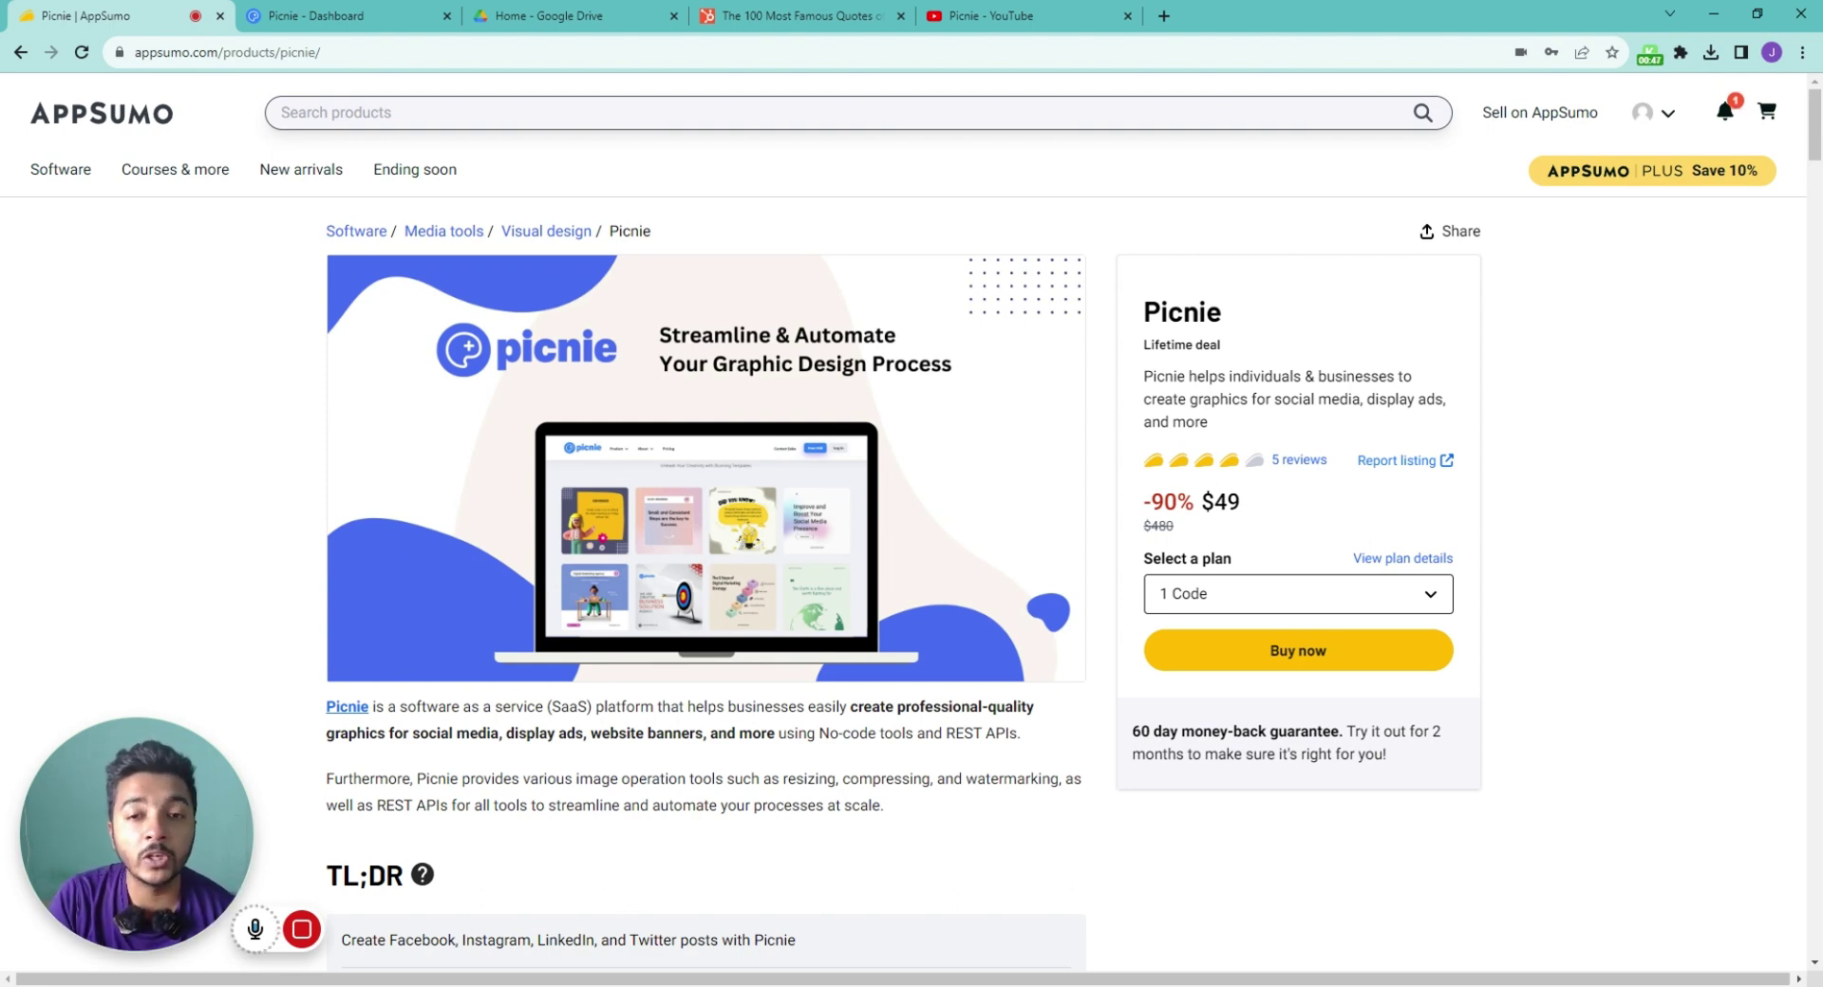
# Highlight Plan 1's $49 price, 3,000 monthly credits, 2GB storage, feature list and REST API access
pyautogui.scroll(-5, 447, 114)
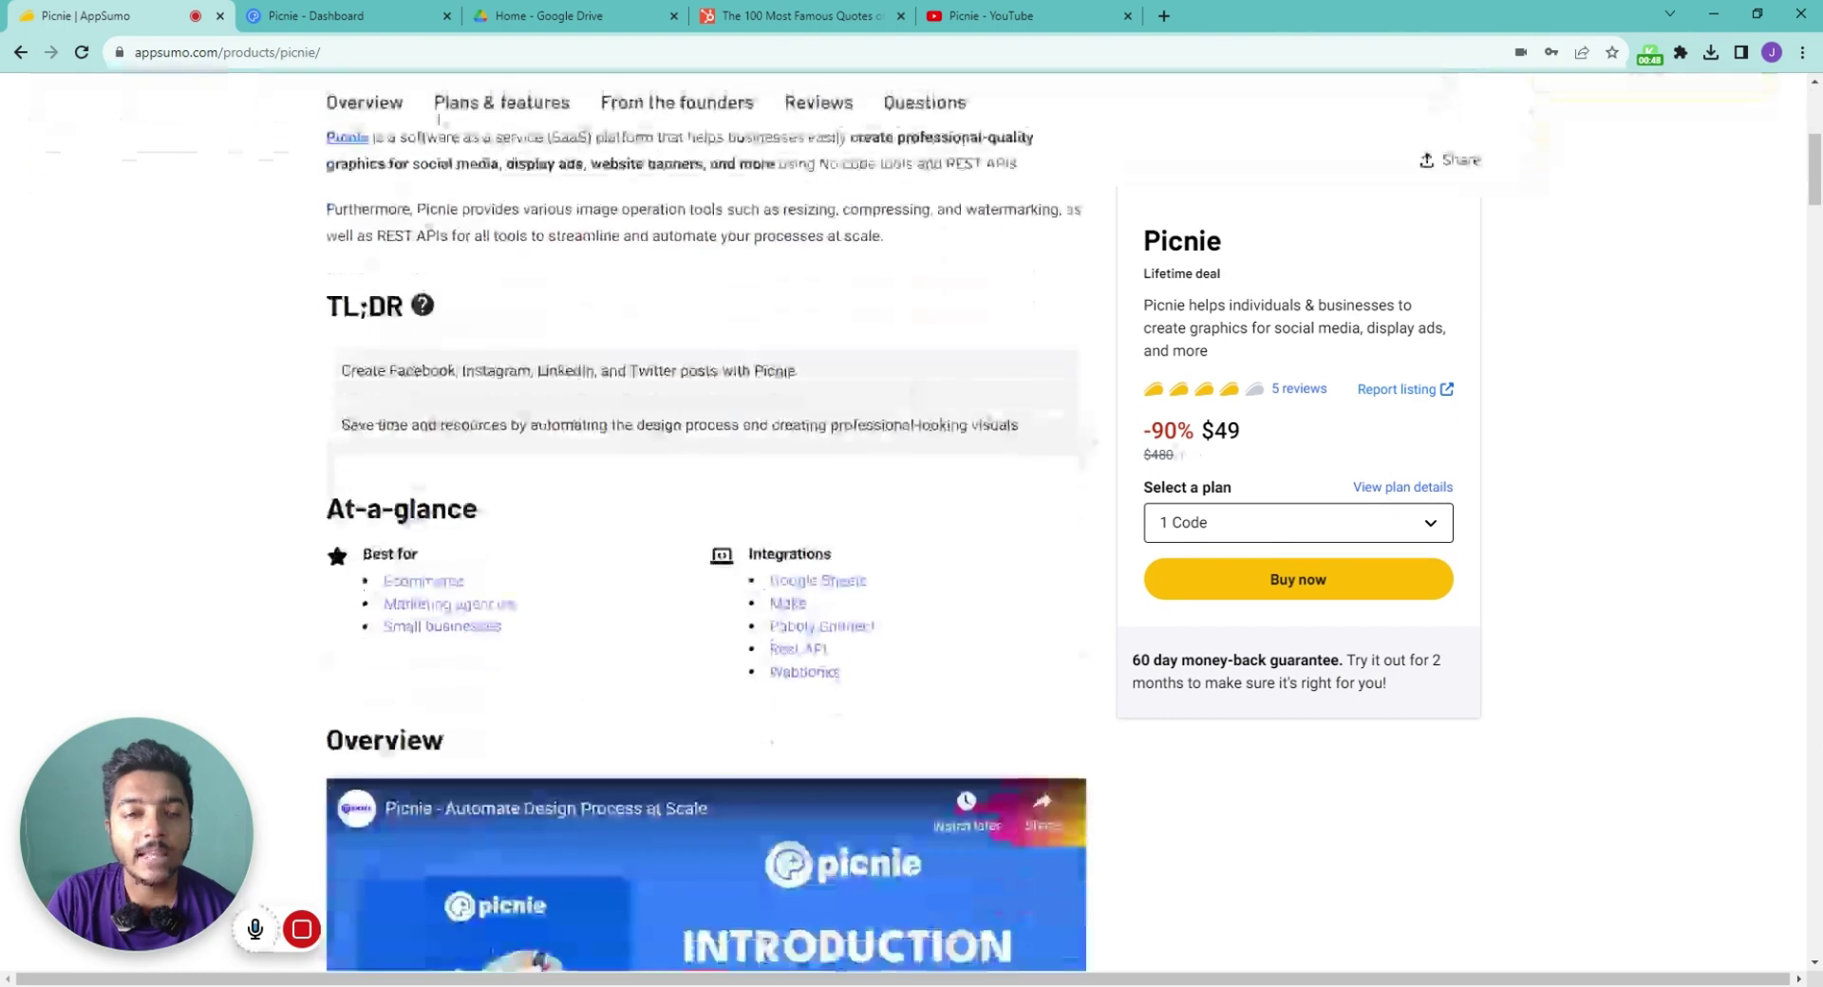
pyautogui.click(447, 114)
pyautogui.scroll(-3, 465, 285)
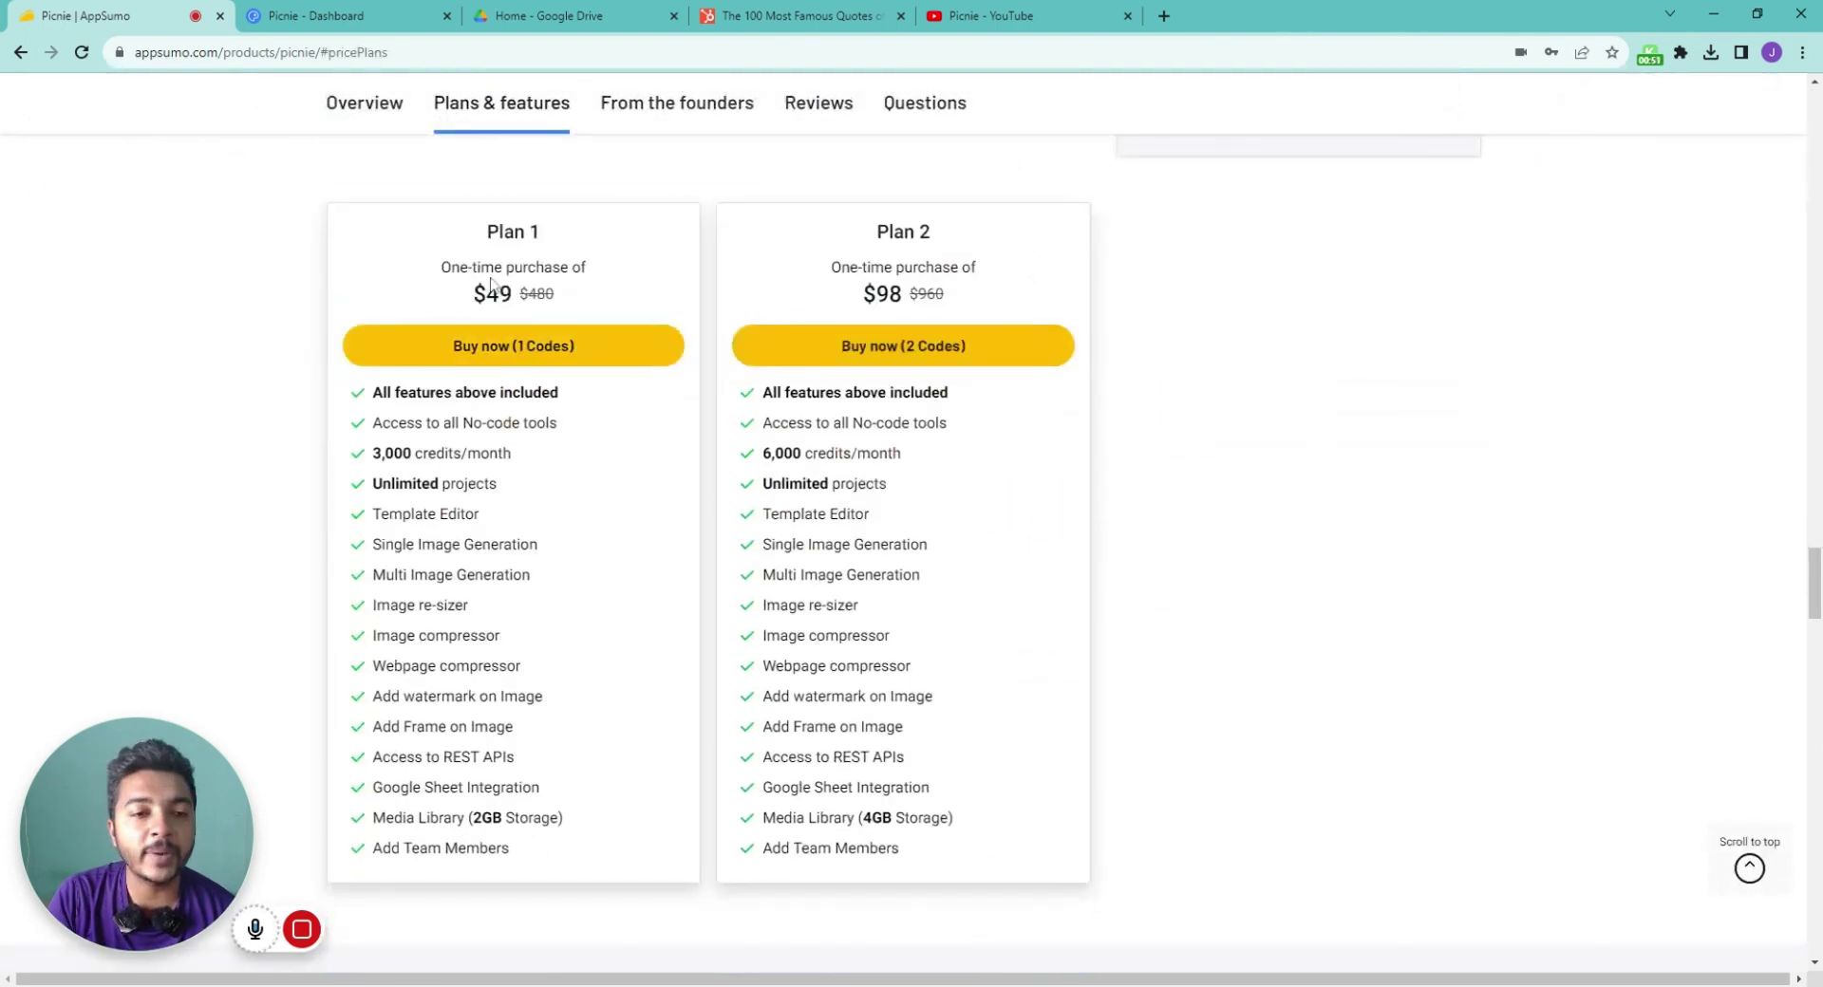
pyautogui.moveTo(489, 294); pyautogui.dragTo(530, 291)
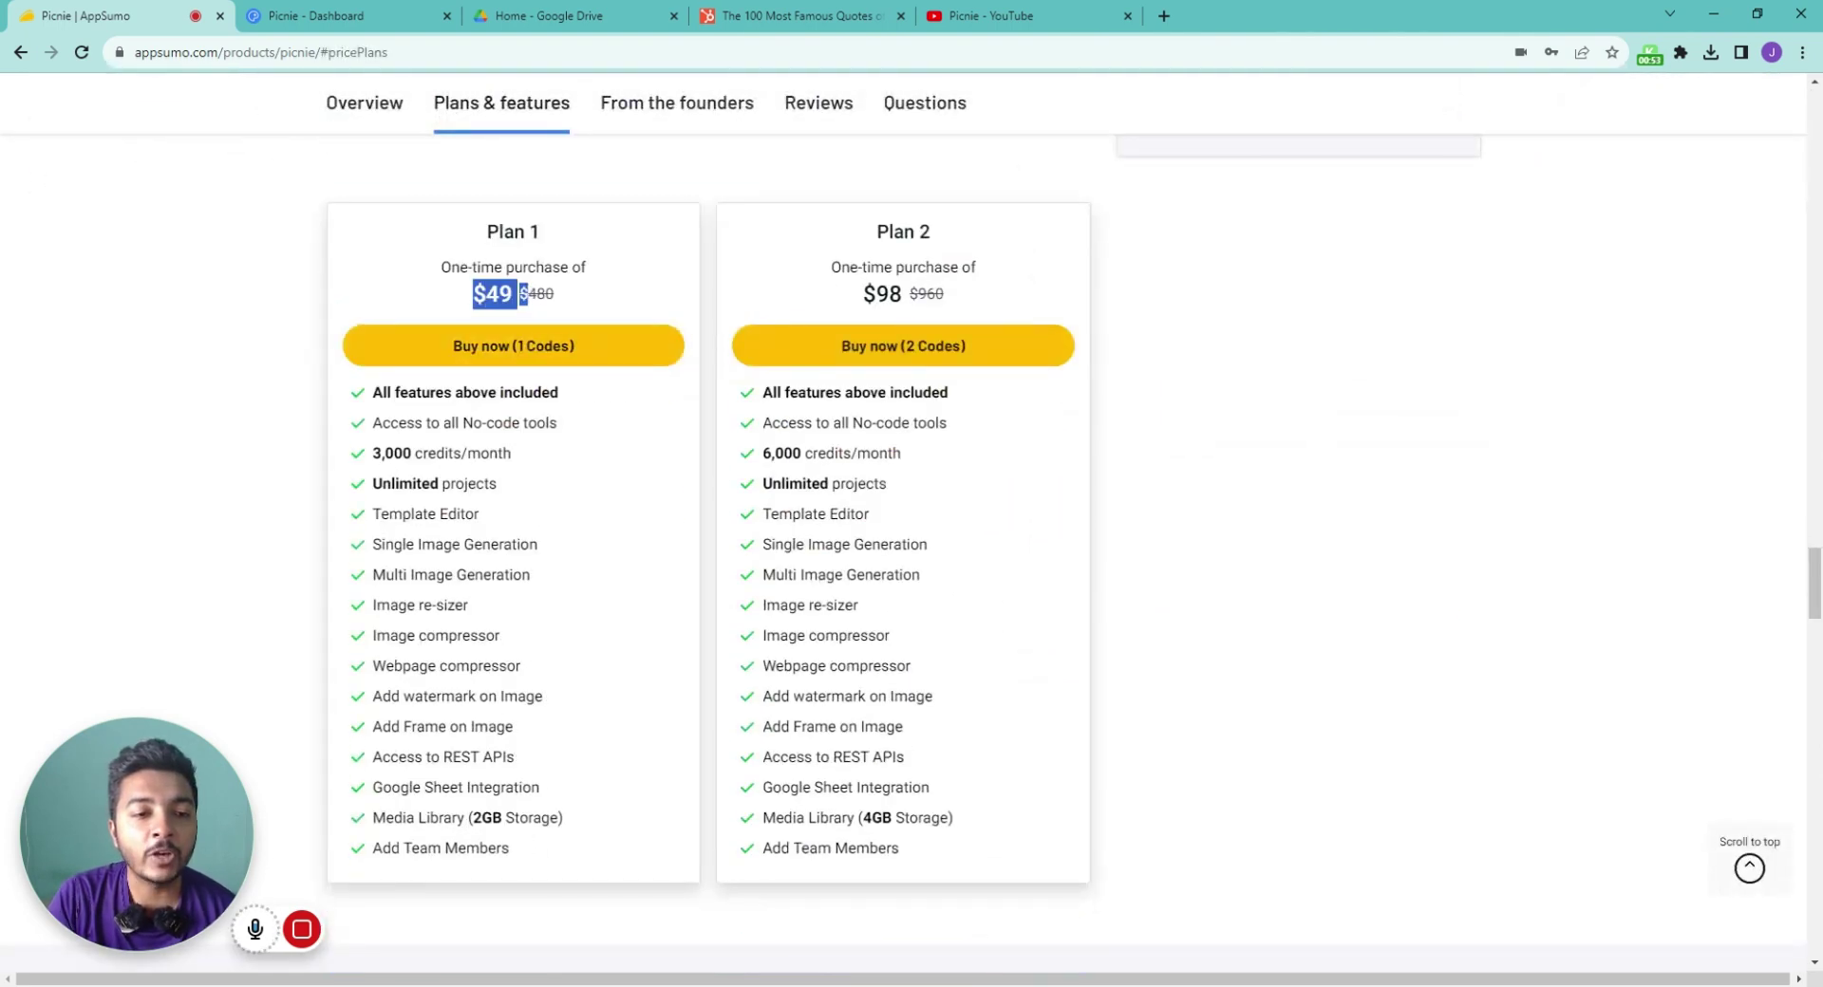
pyautogui.moveTo(371, 454); pyautogui.dragTo(552, 458)
pyautogui.moveTo(373, 818); pyautogui.dragTo(584, 824)
pyautogui.moveTo(372, 483); pyautogui.dragTo(551, 807)
pyautogui.moveTo(372, 757); pyautogui.dragTo(516, 756)
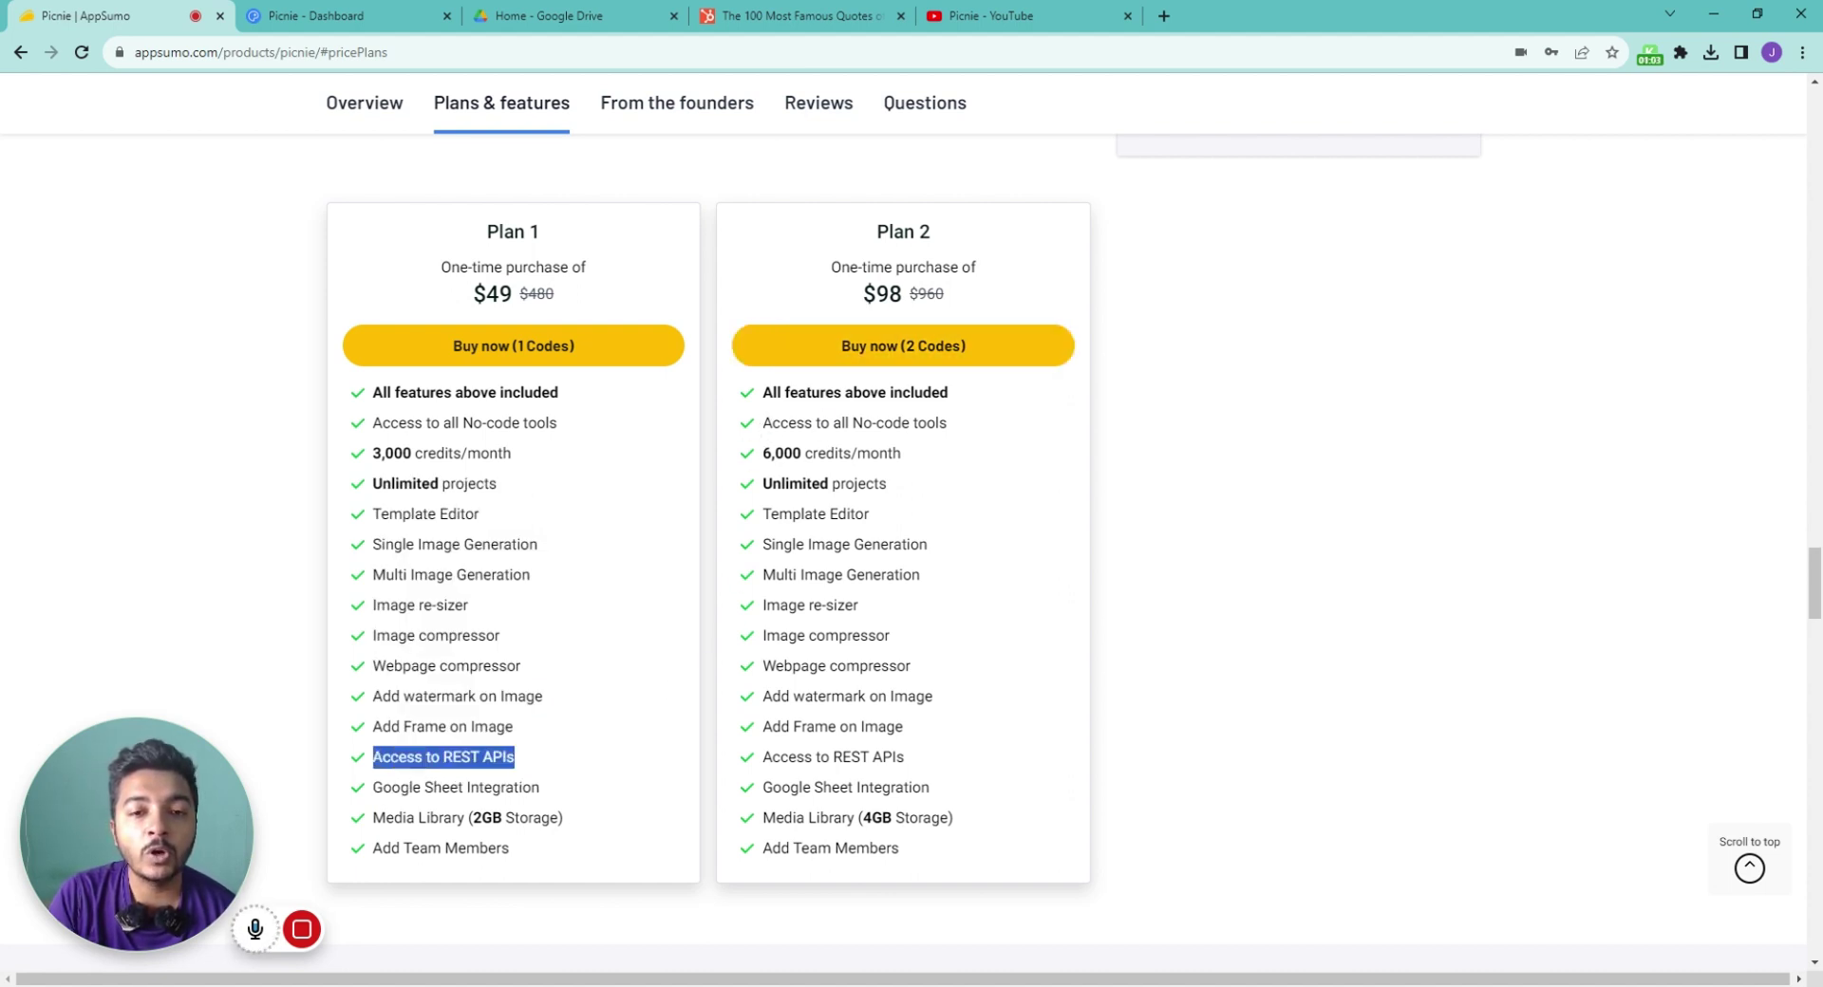
# Highlight Plan 2's 6,000 monthly credits and 4GB storage, then switch to the Picnie dashboard
pyautogui.moveTo(762, 453); pyautogui.dragTo(916, 464)
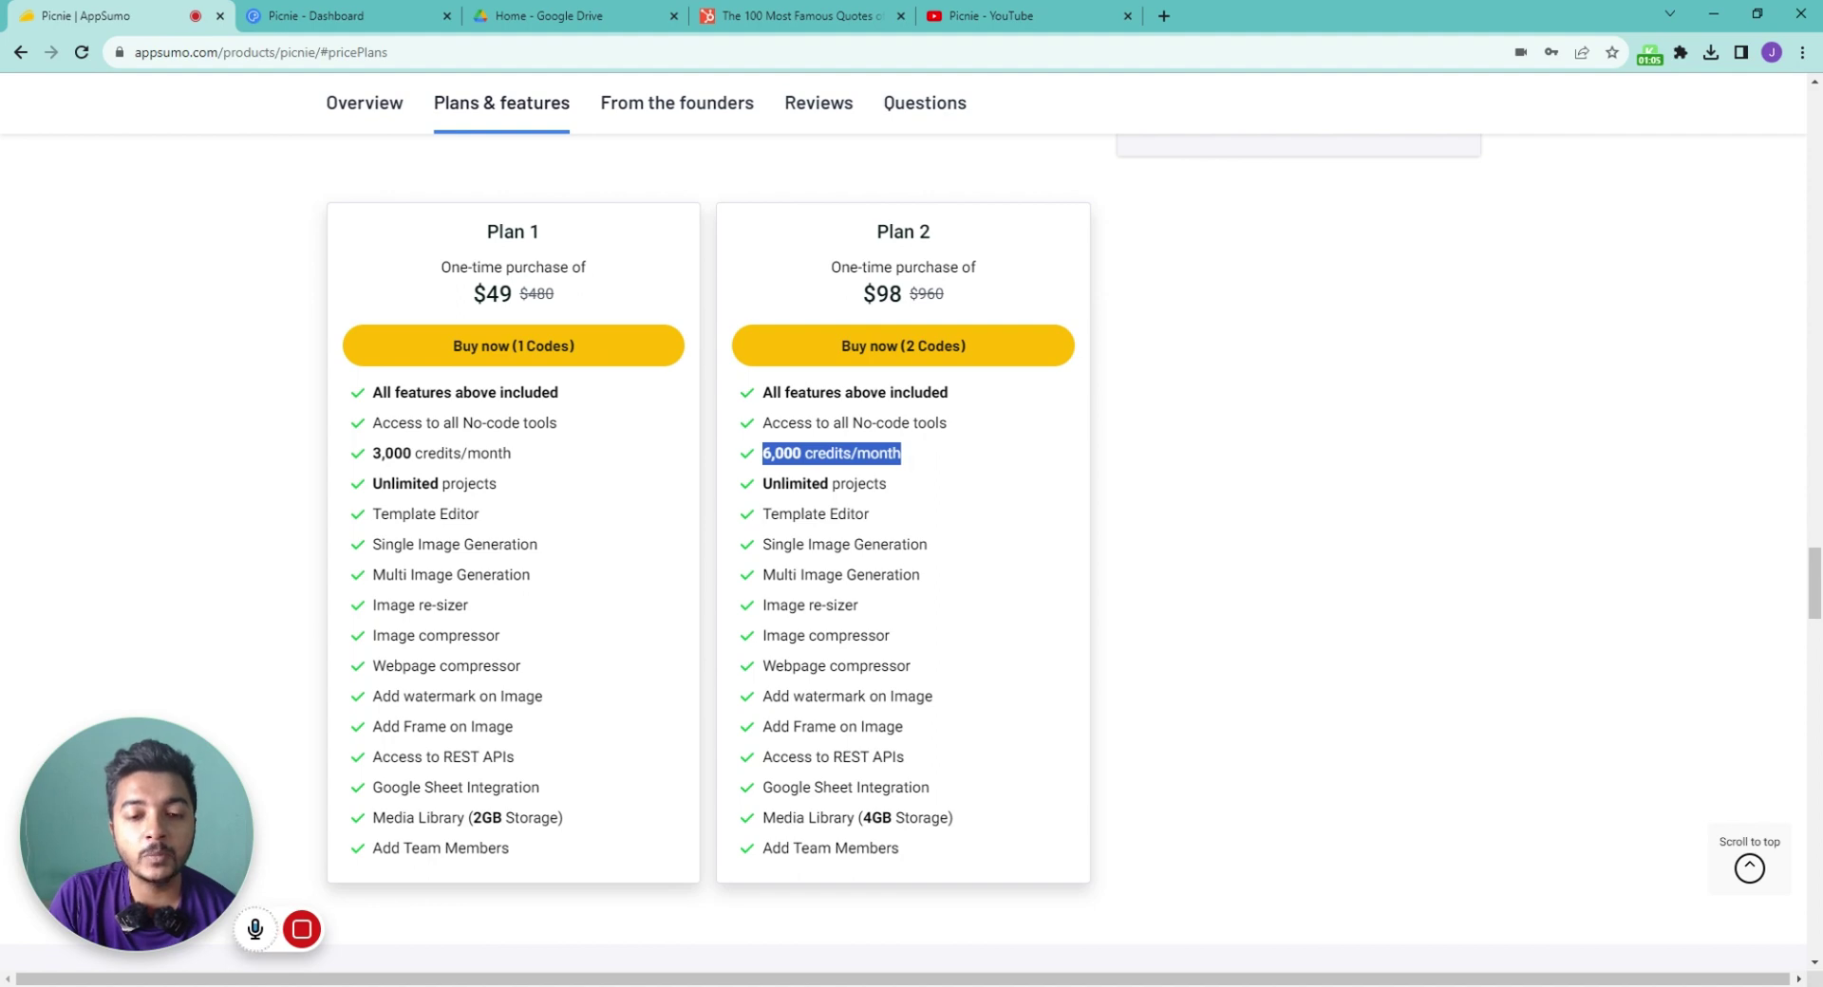
pyautogui.moveTo(775, 817); pyautogui.dragTo(990, 828)
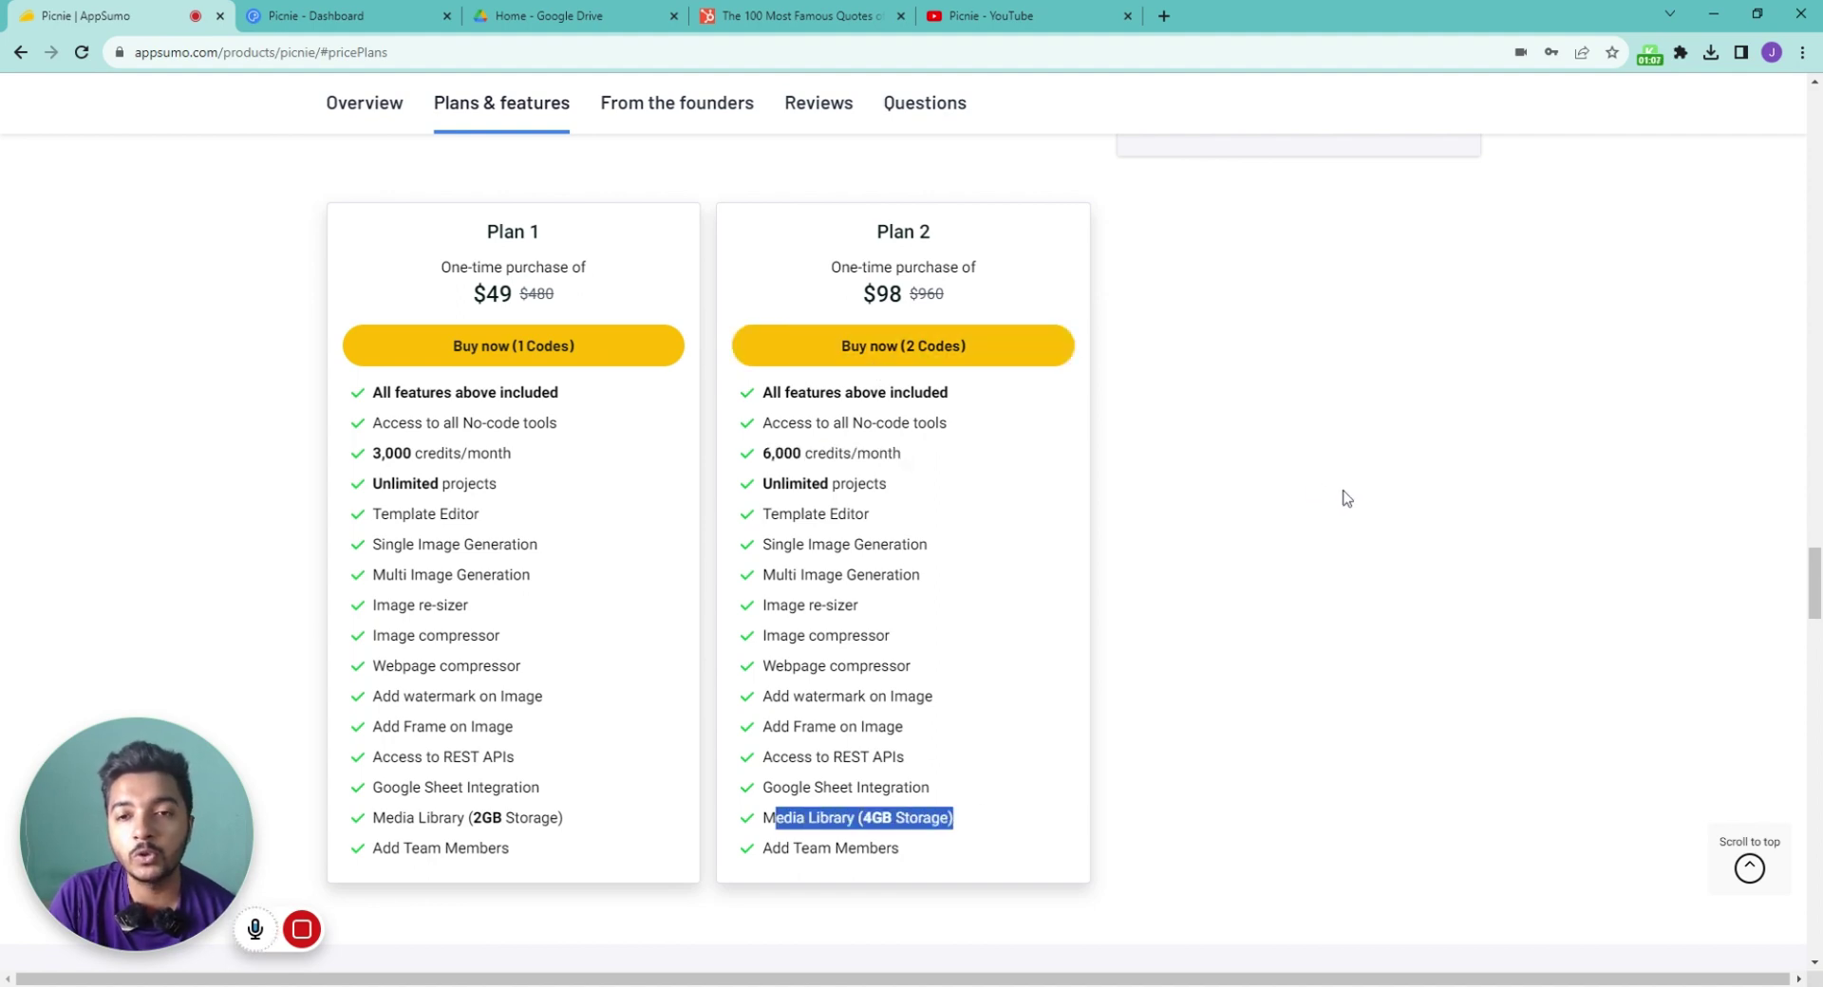
pyautogui.scroll(8, 1339, 475)
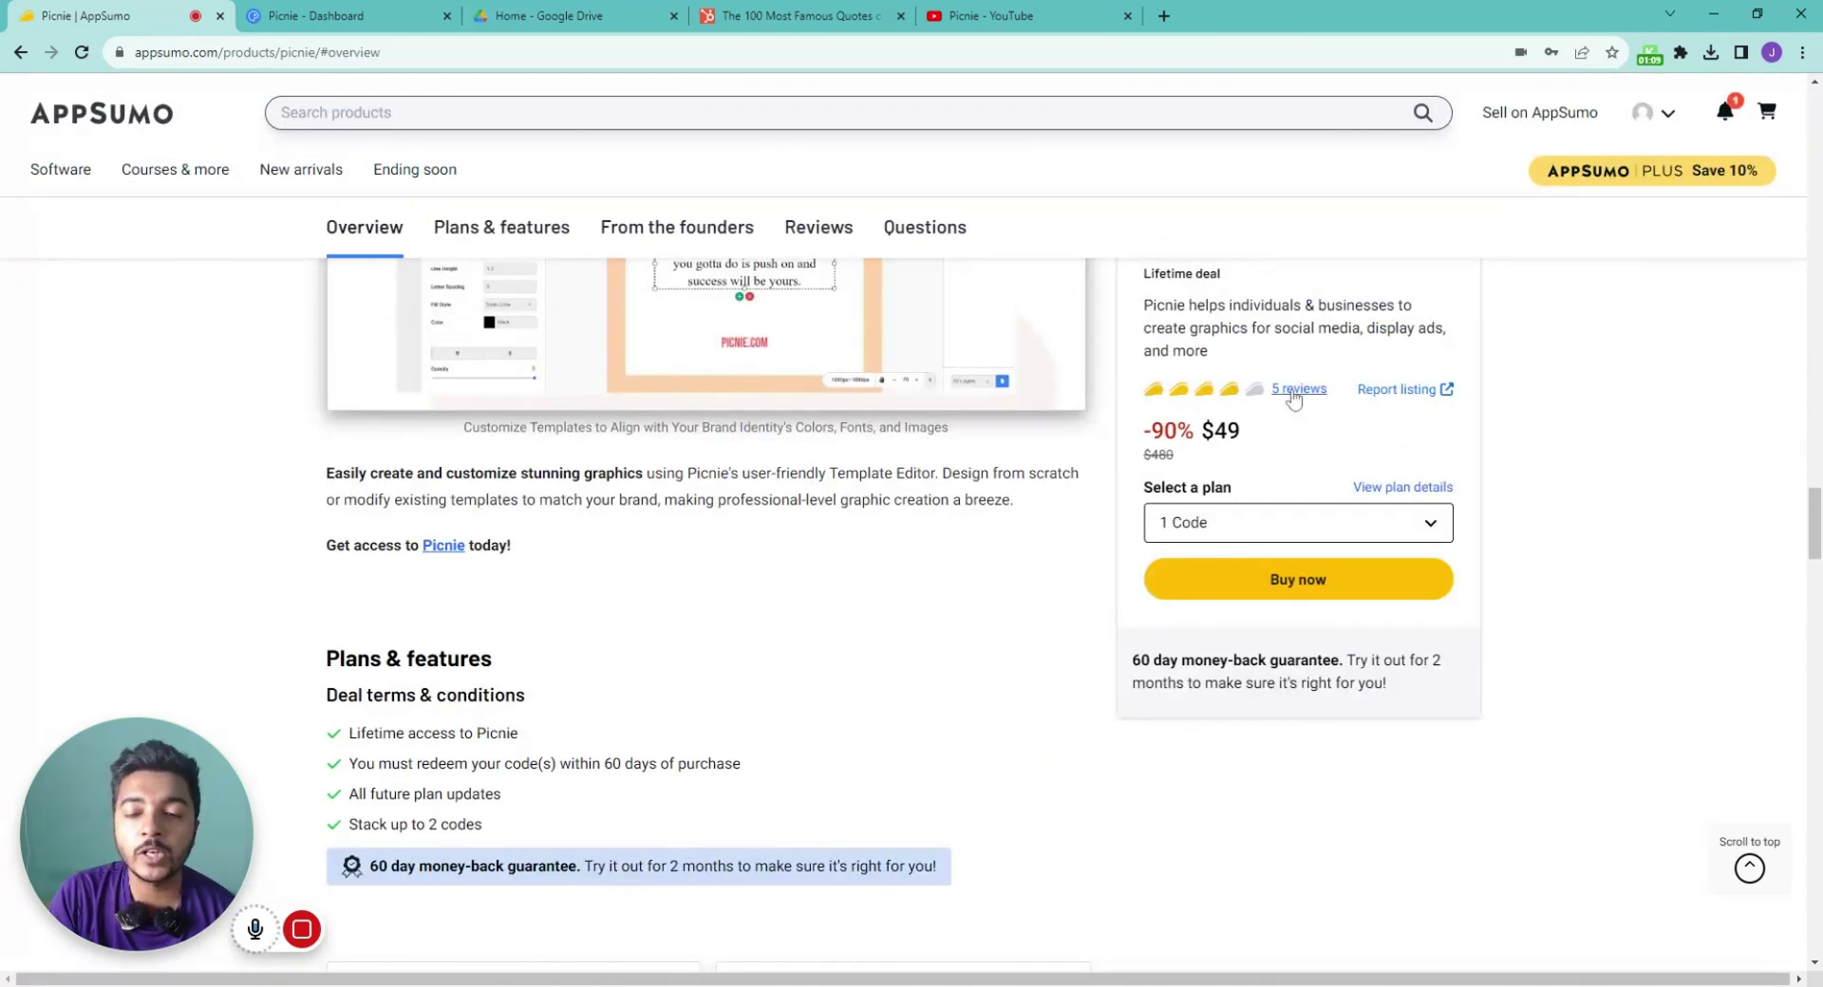
pyautogui.scroll(10, 1551, 652)
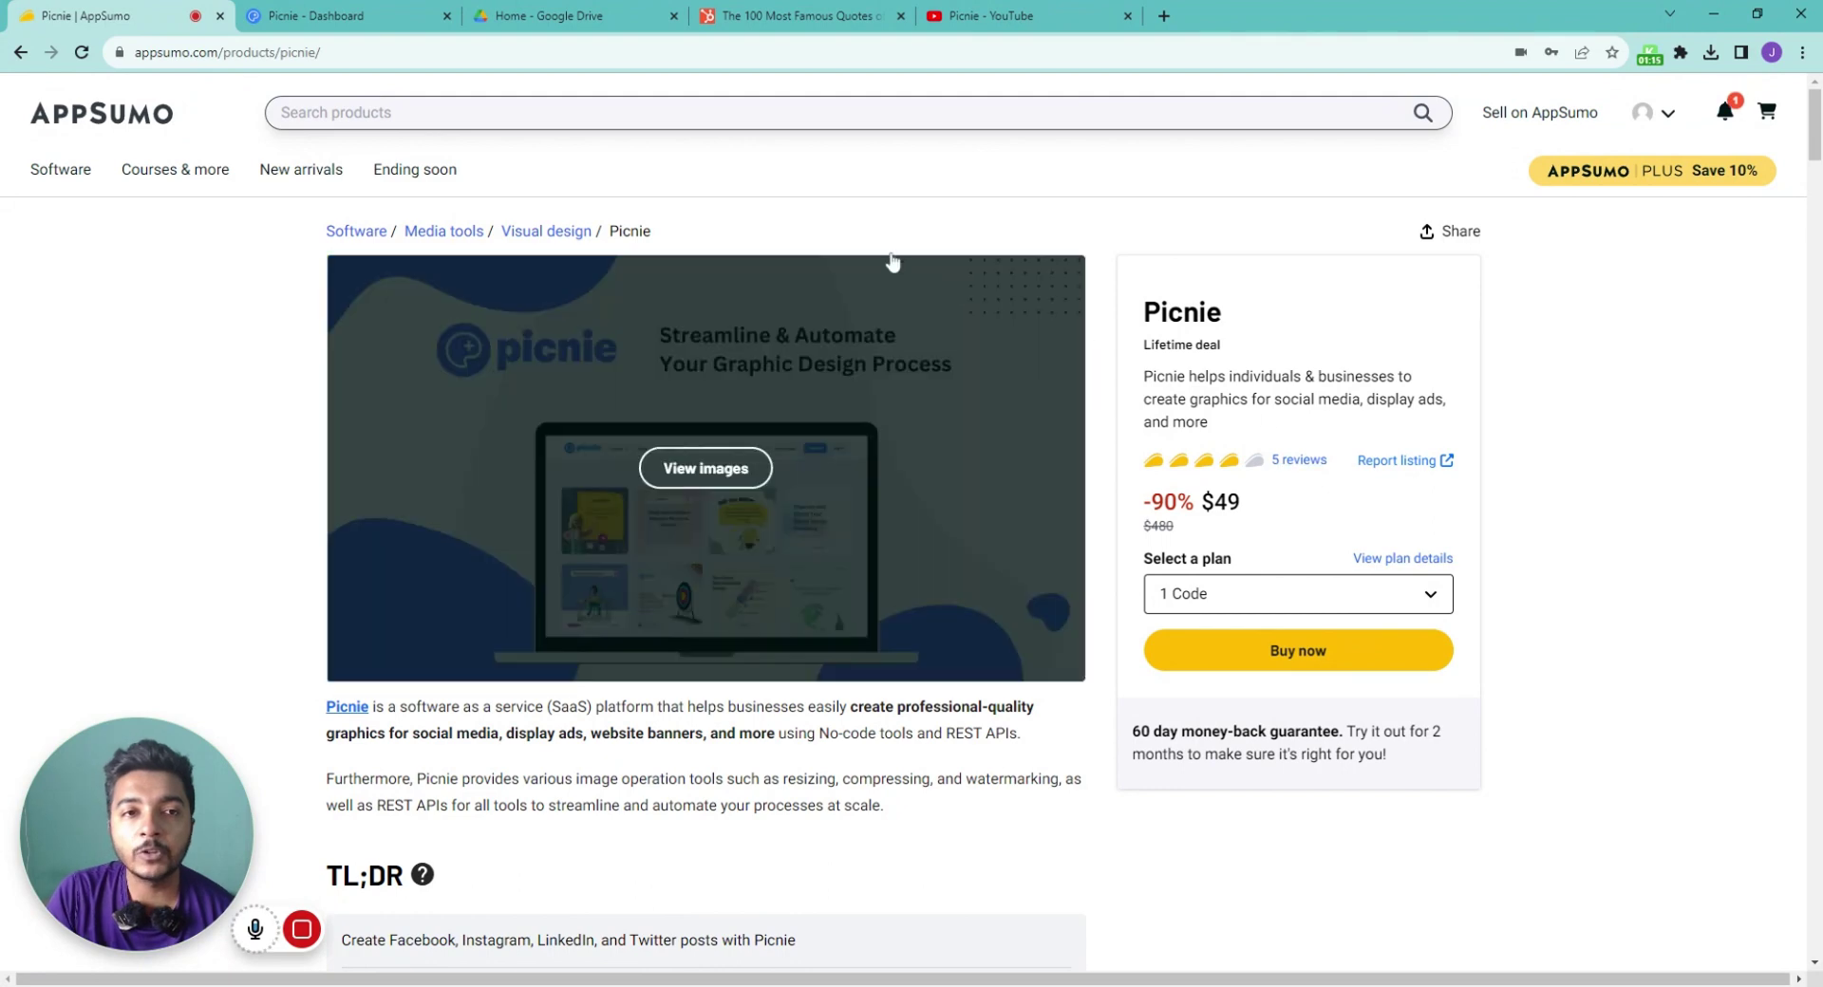
pyautogui.click(310, 19)
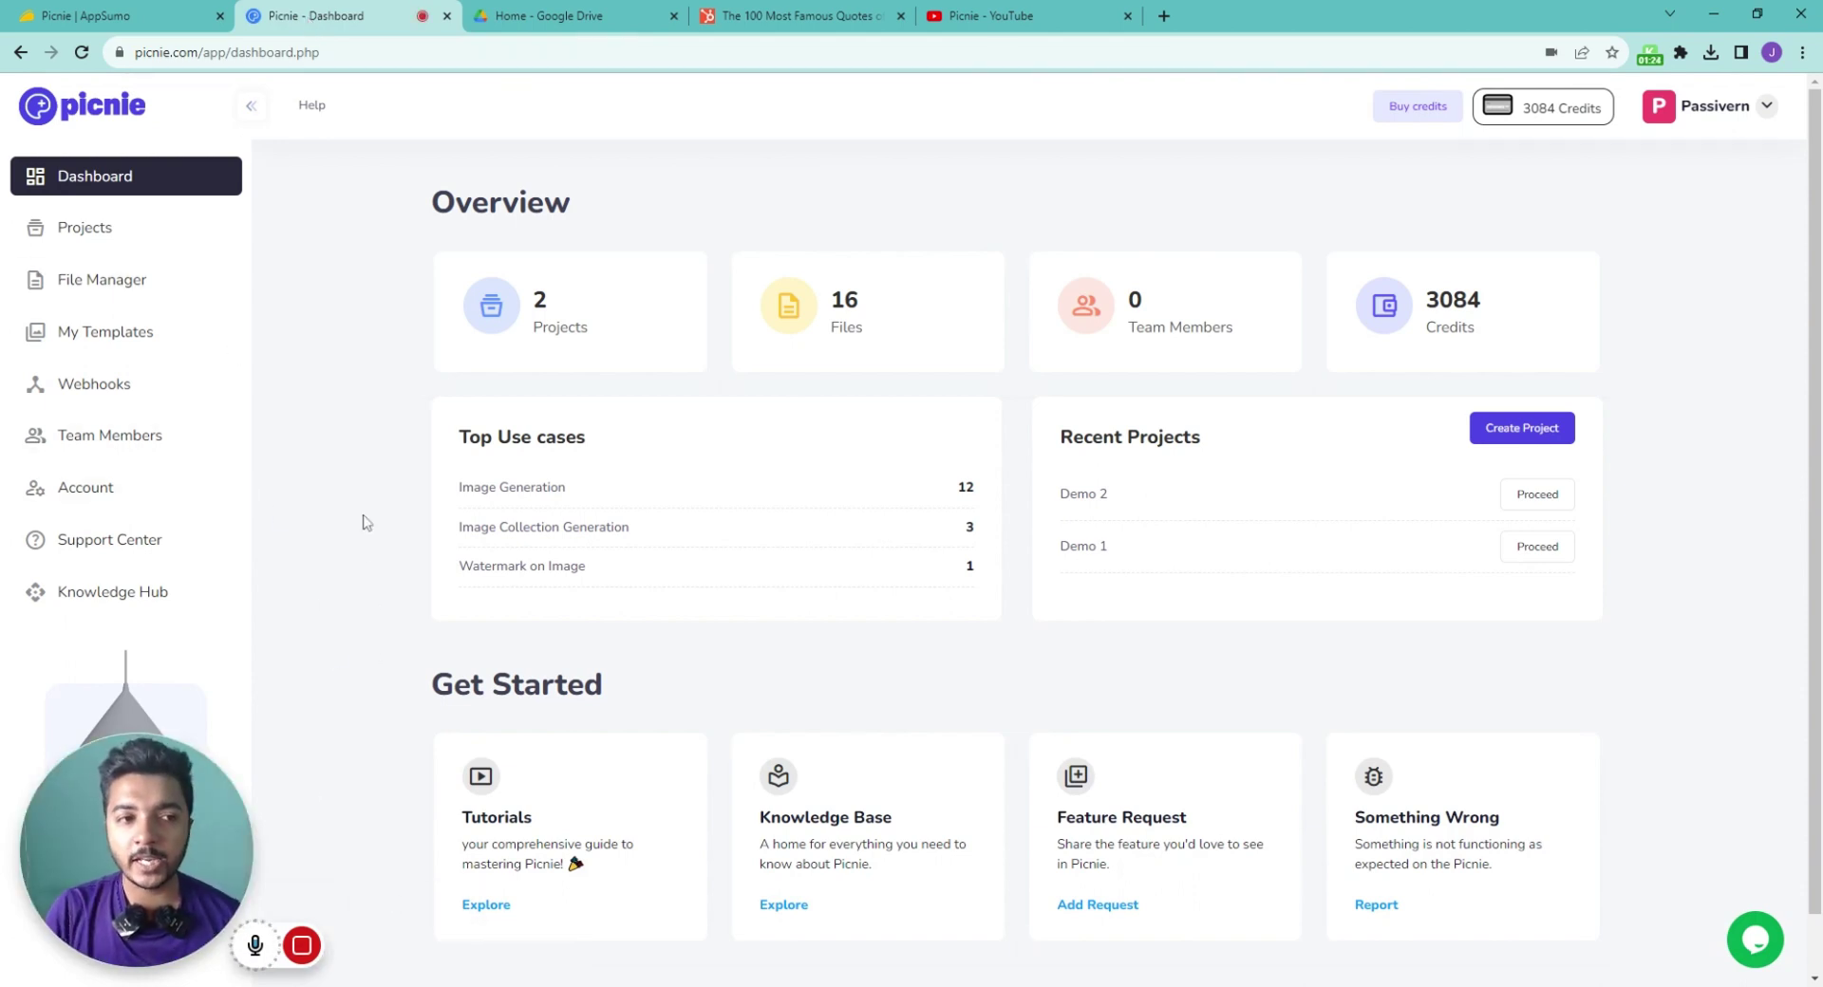
# Create a new project named 'Demo 3' from the Projects list
pyautogui.click(106, 239)
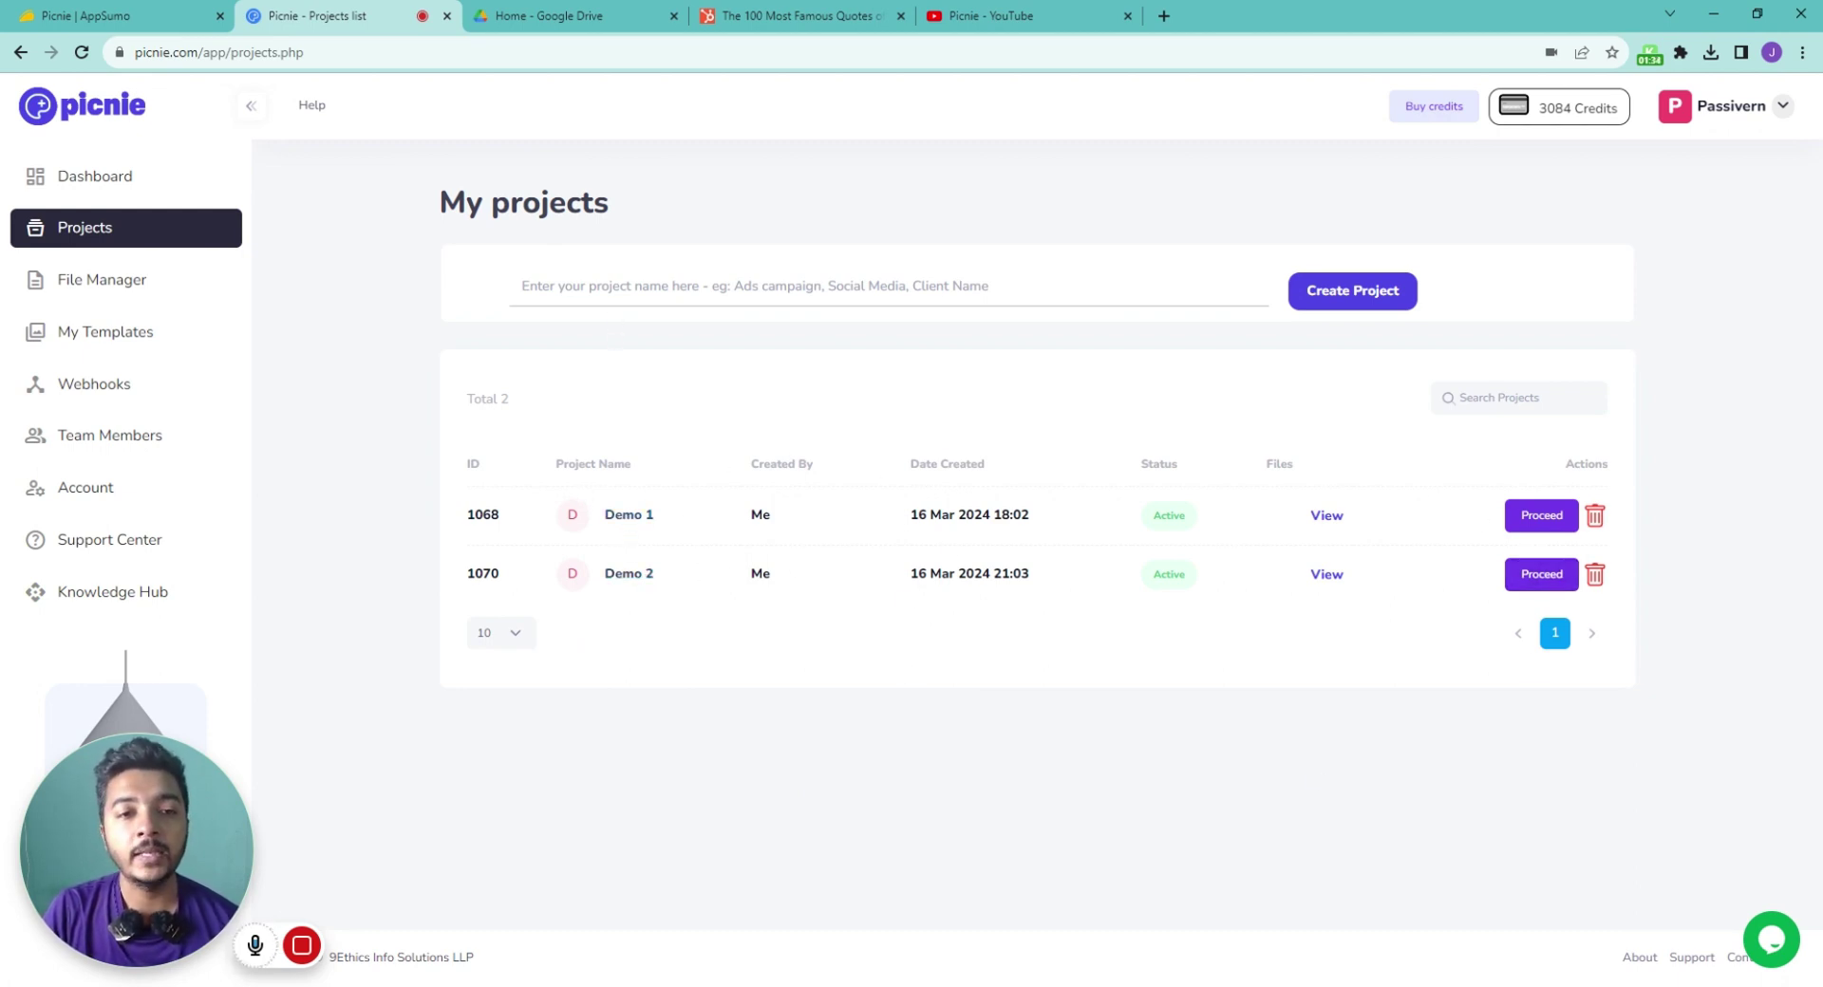
pyautogui.click(569, 286)
pyautogui.write('Demo 2')
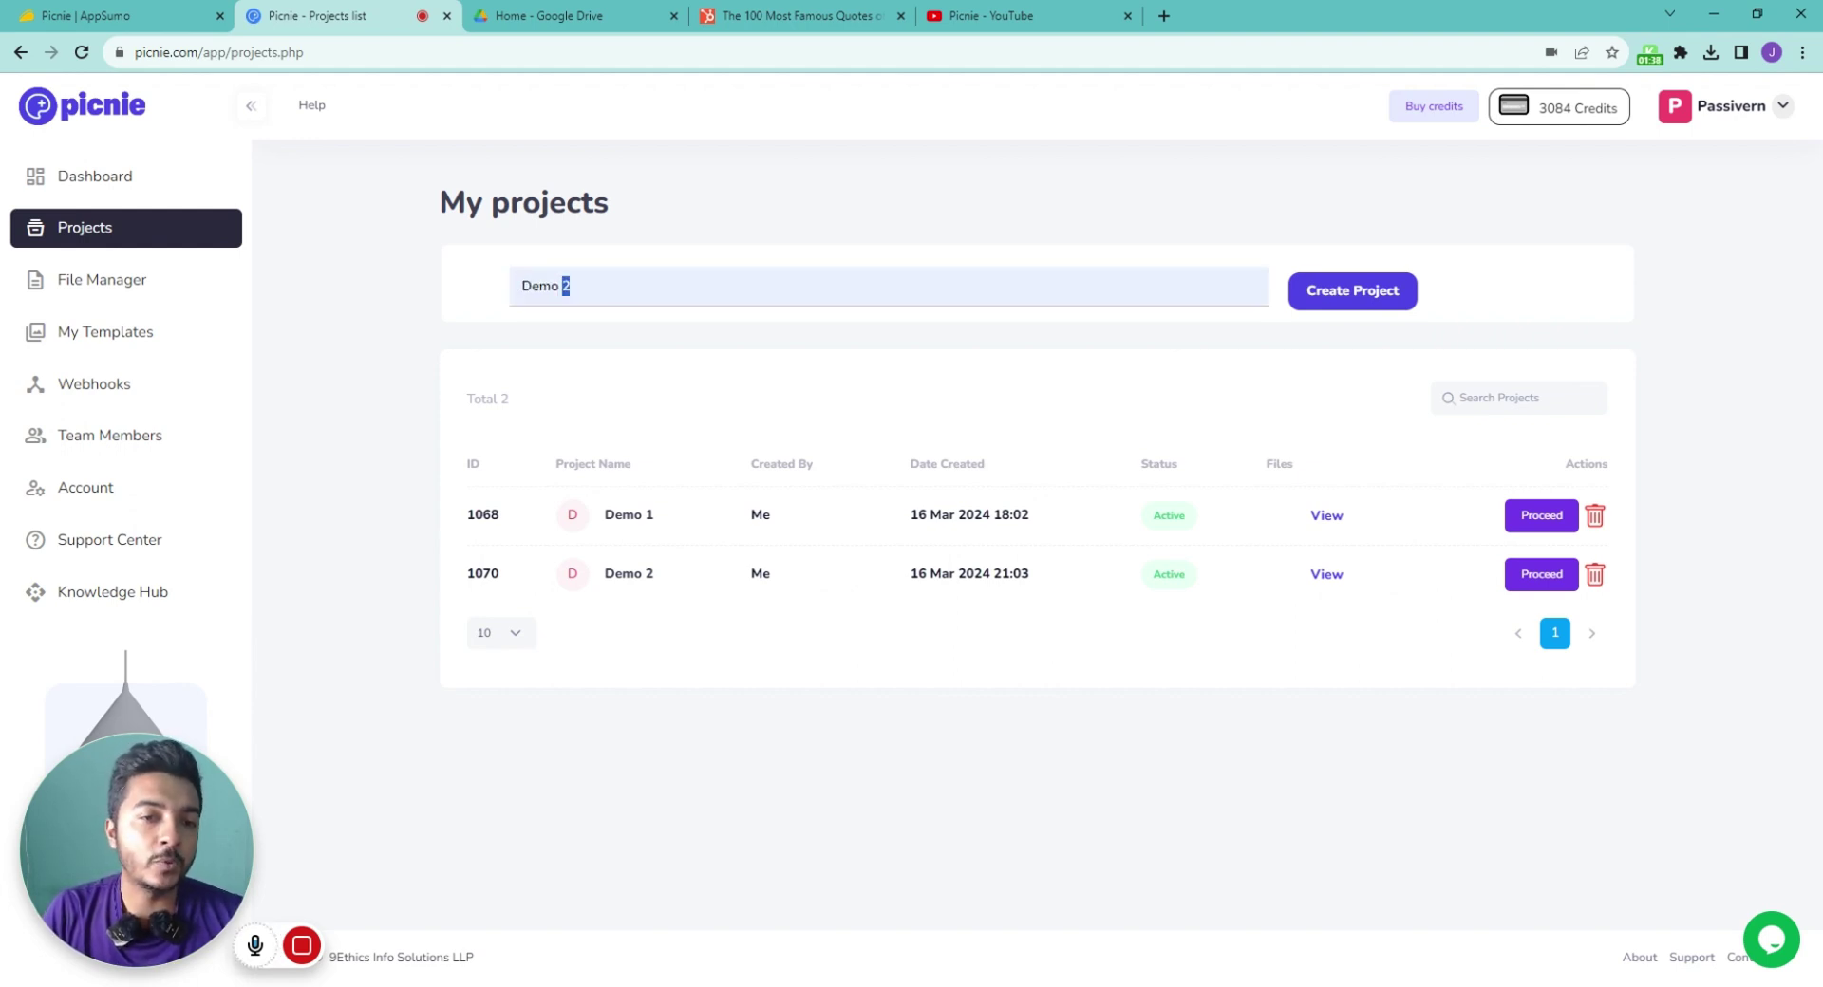
pyautogui.write('3')
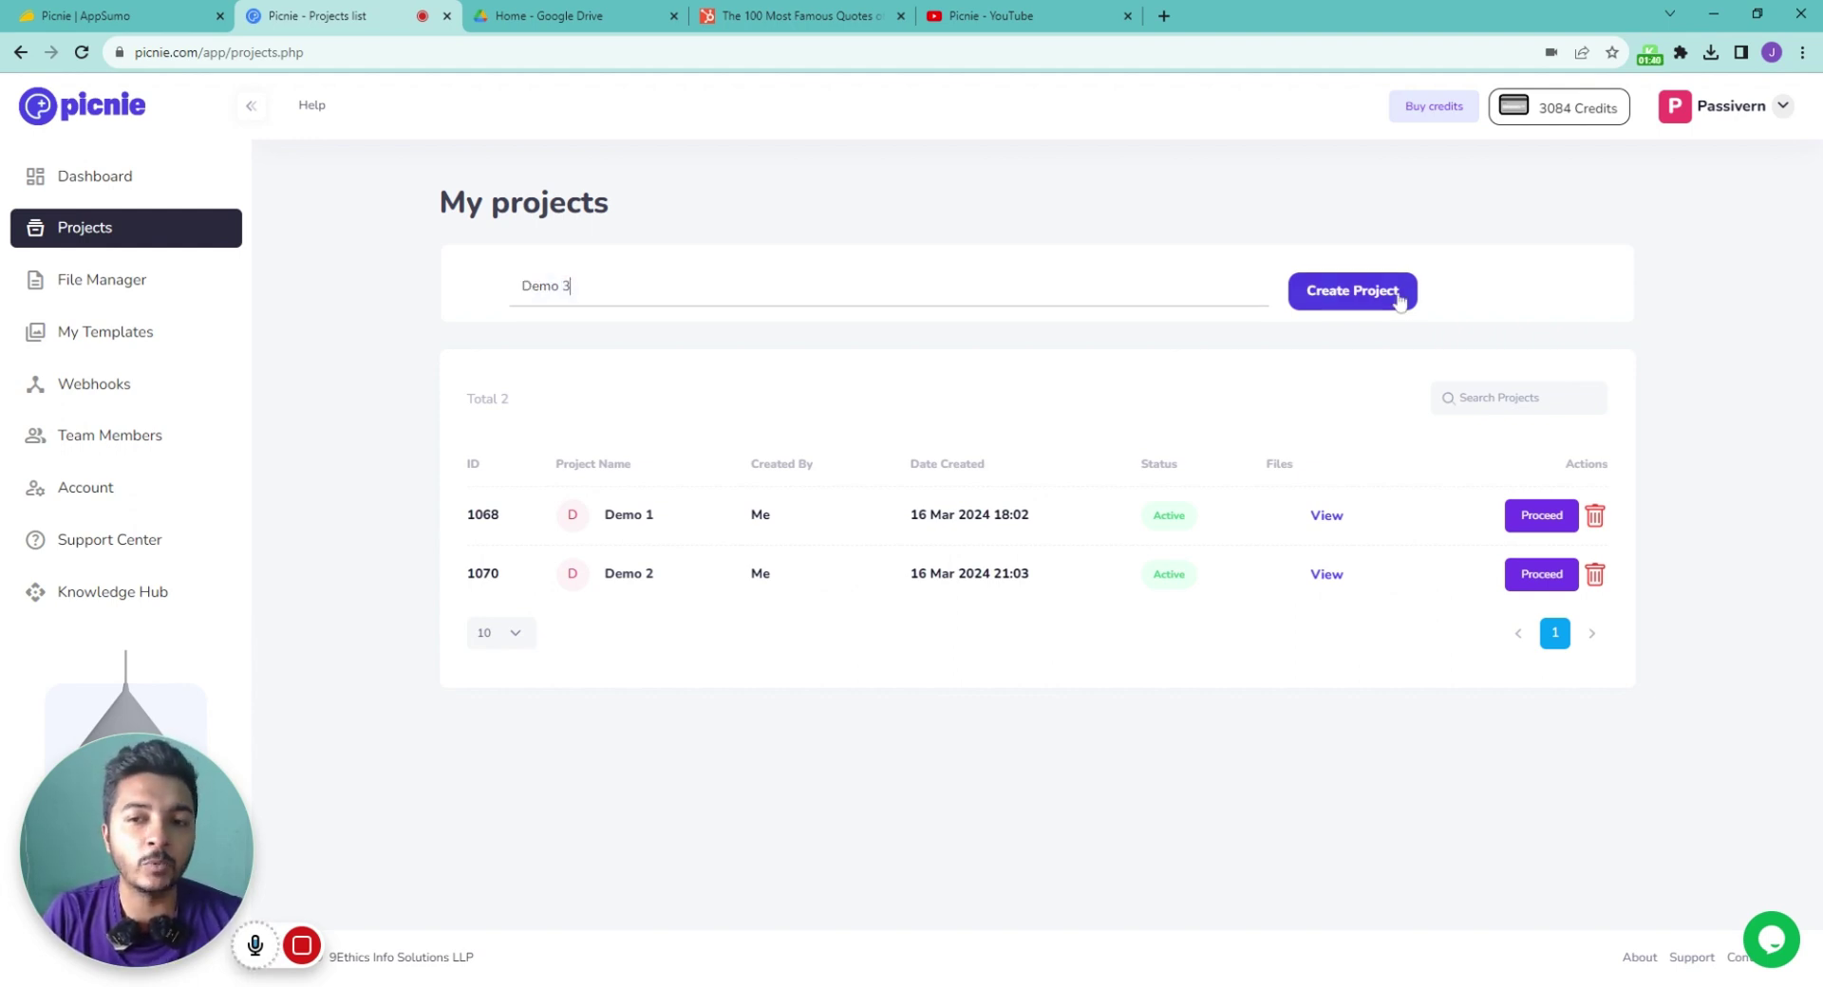
pyautogui.click(1400, 298)
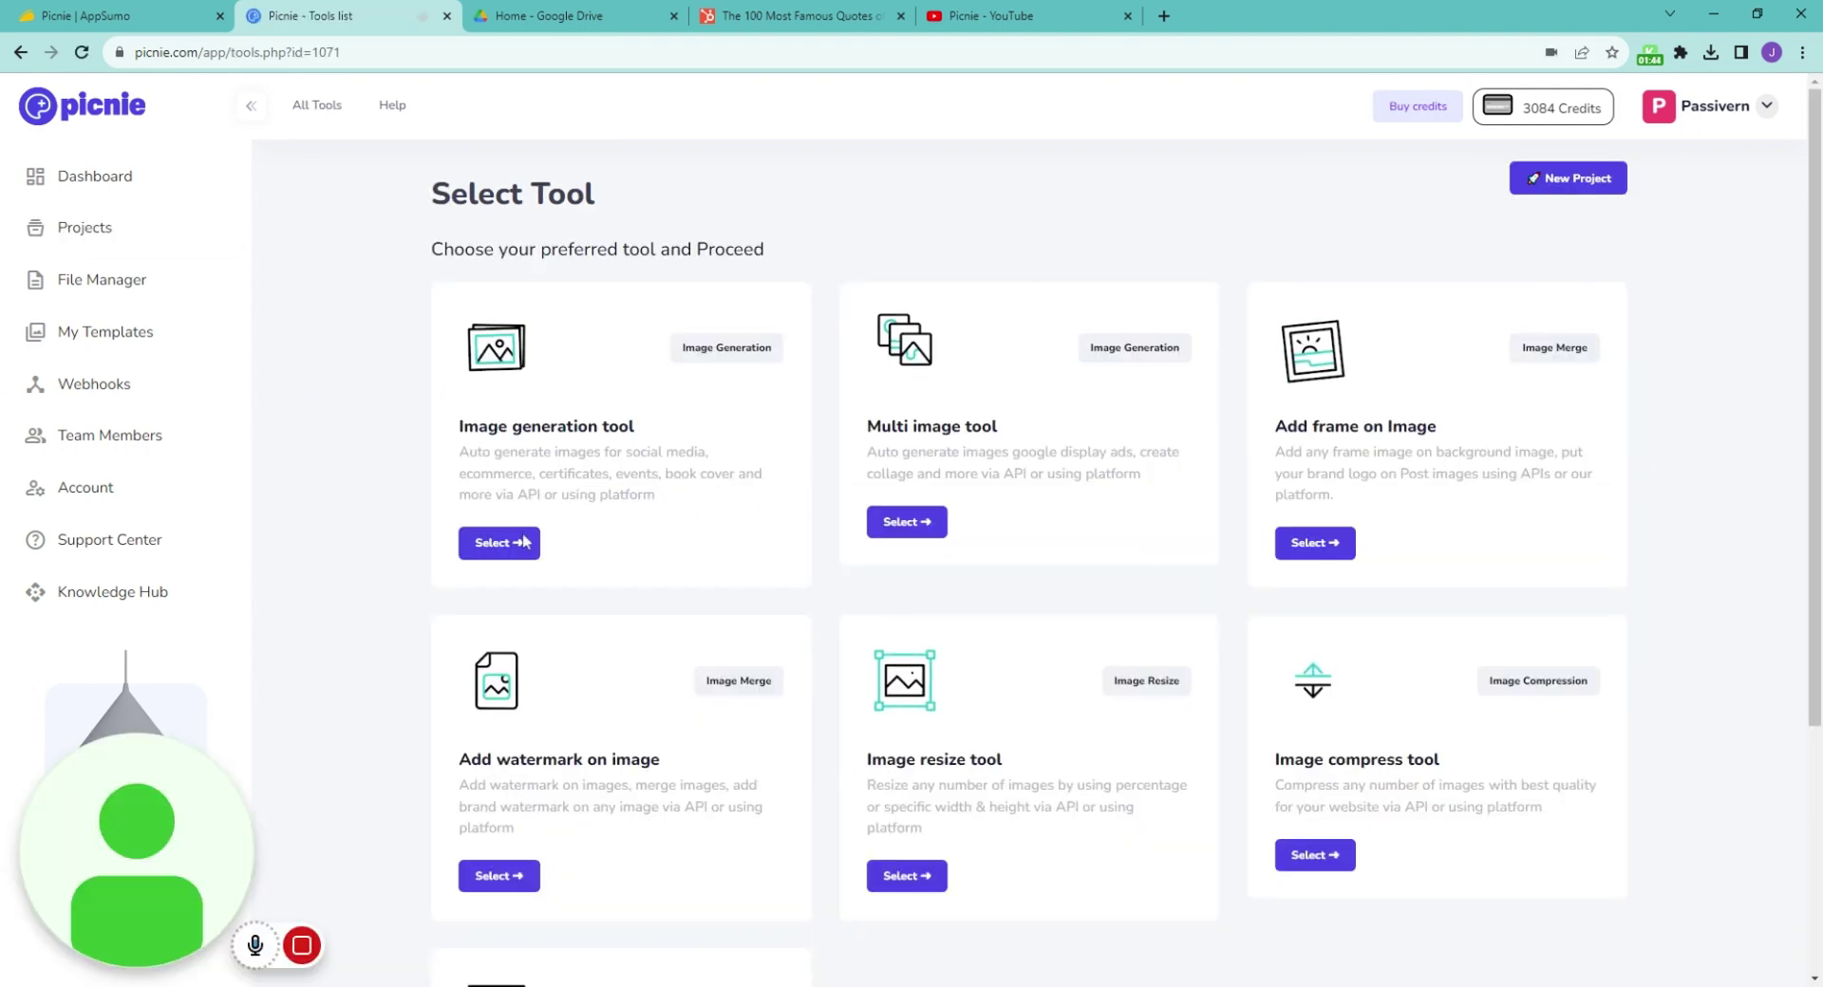
# Reopen the Demo 3 project from the Projects list to see its tools
pyautogui.click(89, 234)
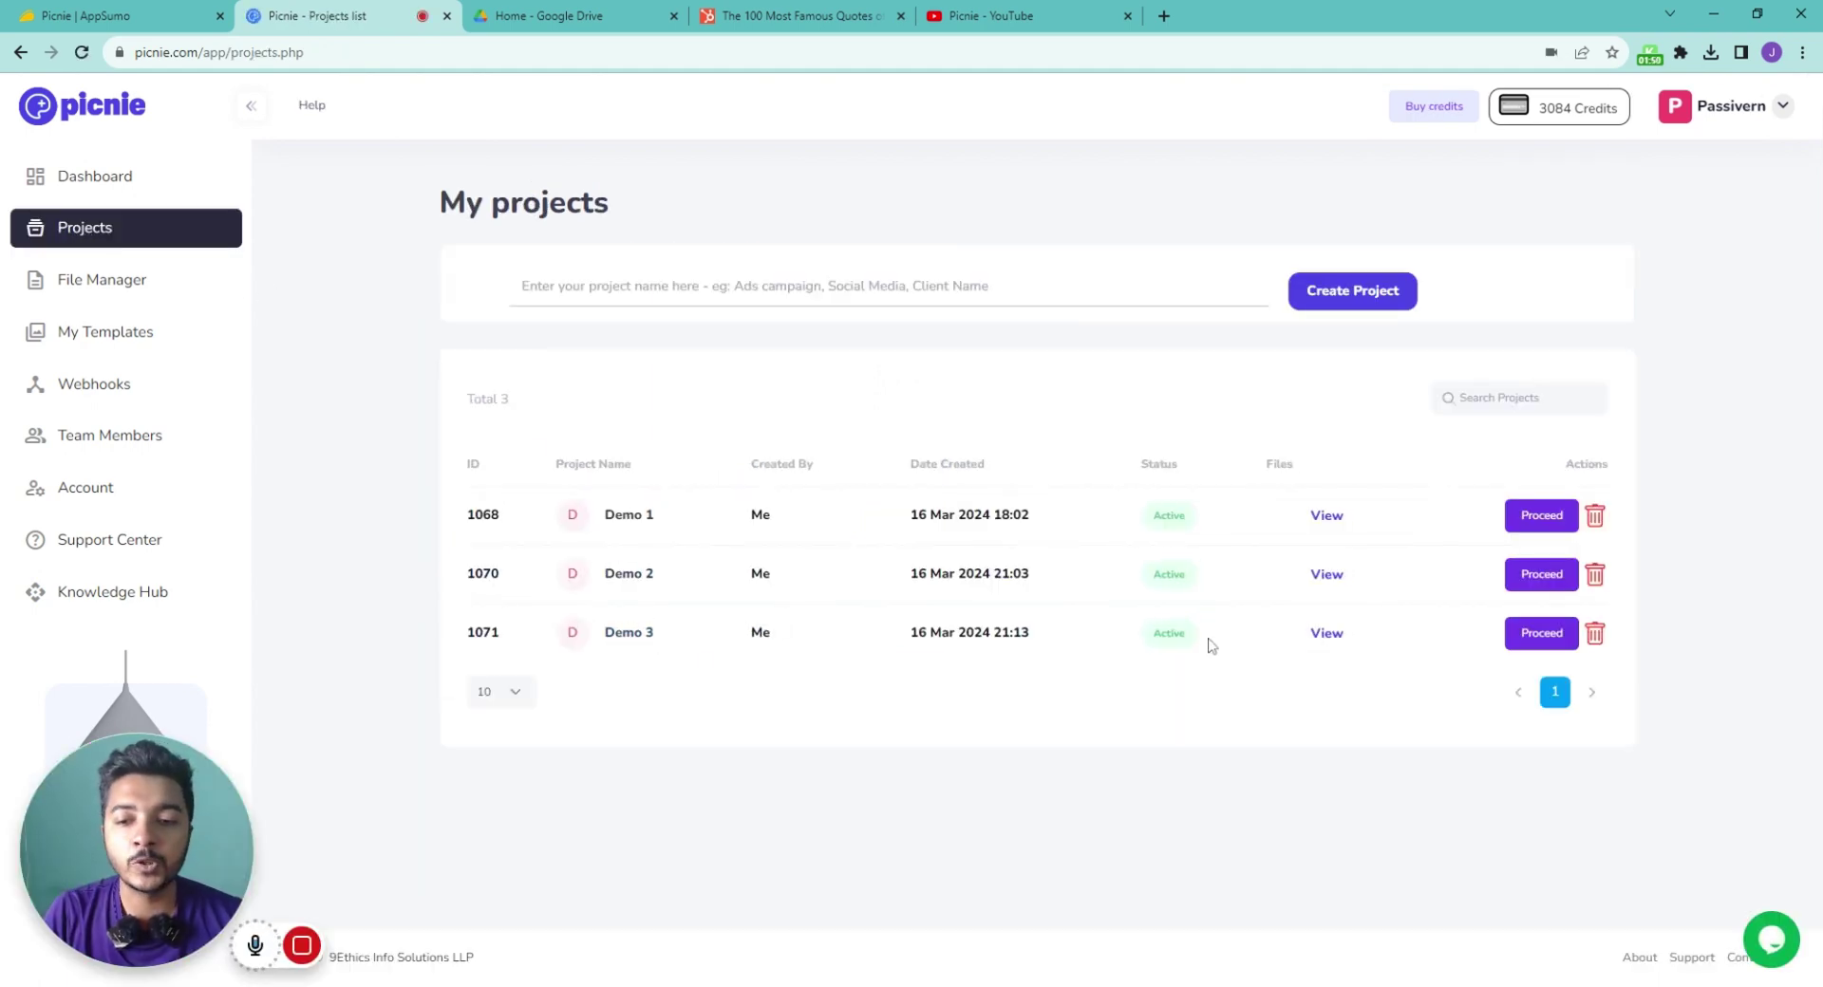
pyautogui.click(628, 633)
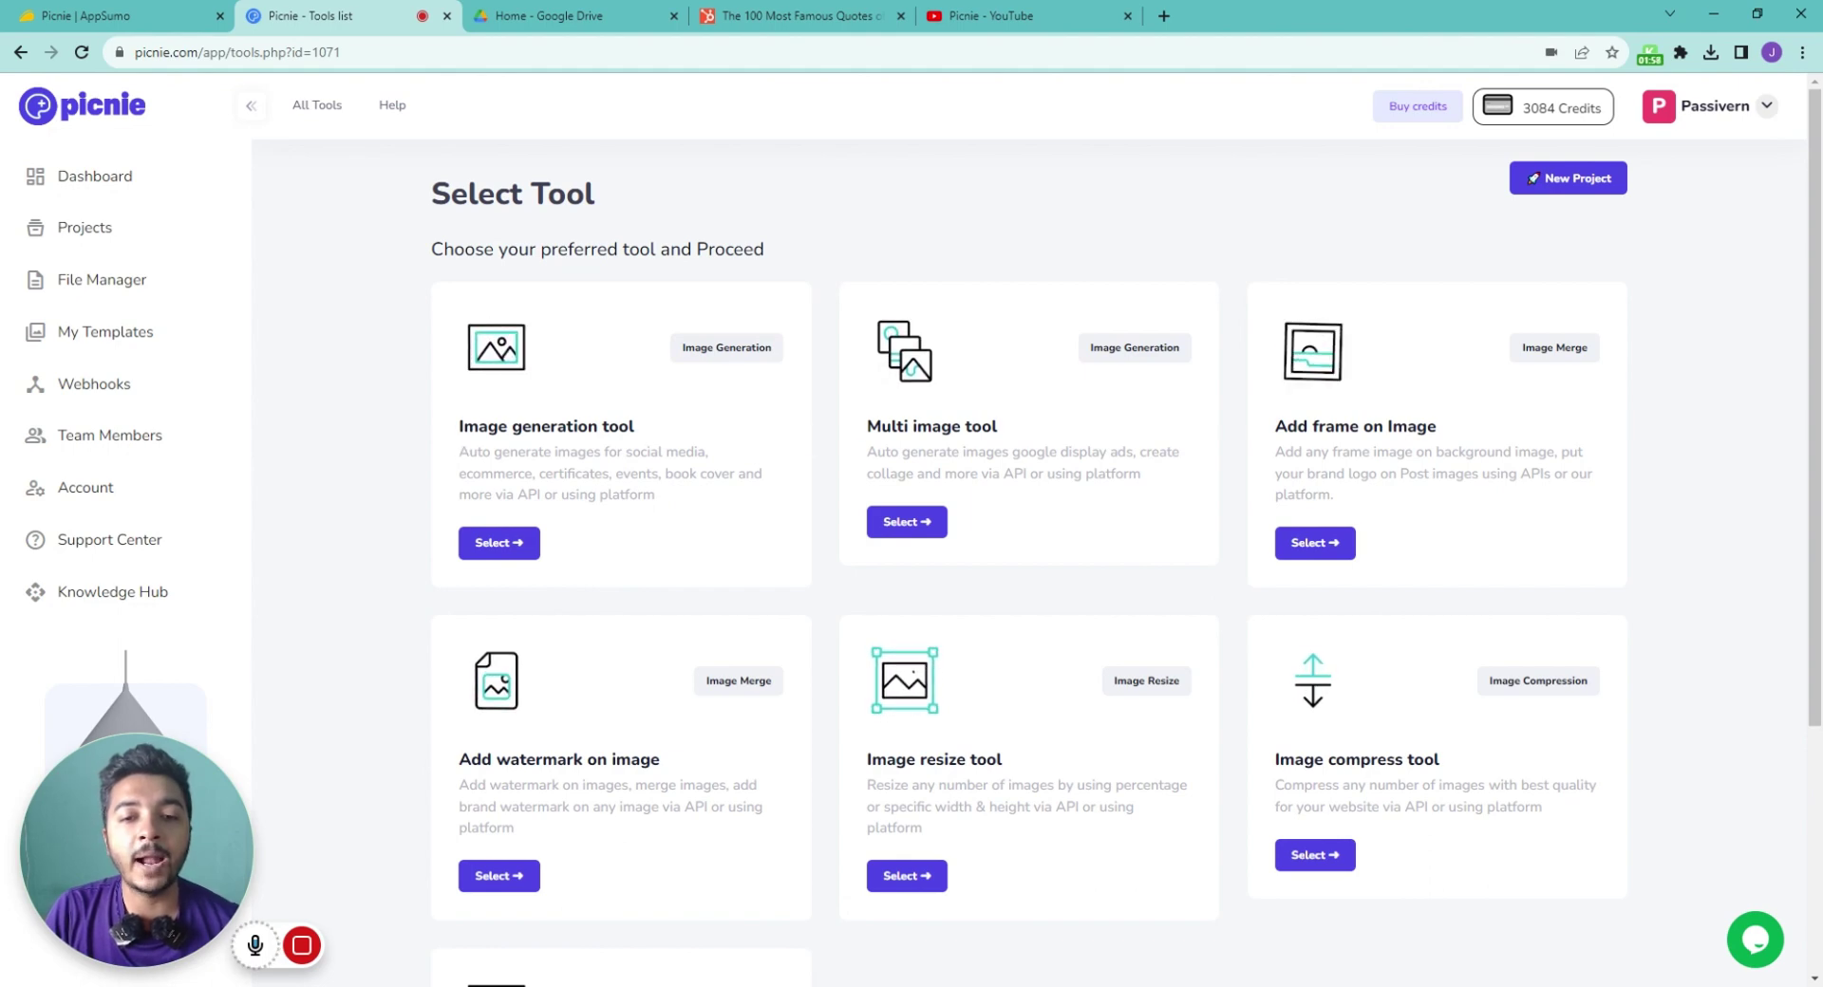
pyautogui.moveTo(1287, 426); pyautogui.dragTo(1427, 426)
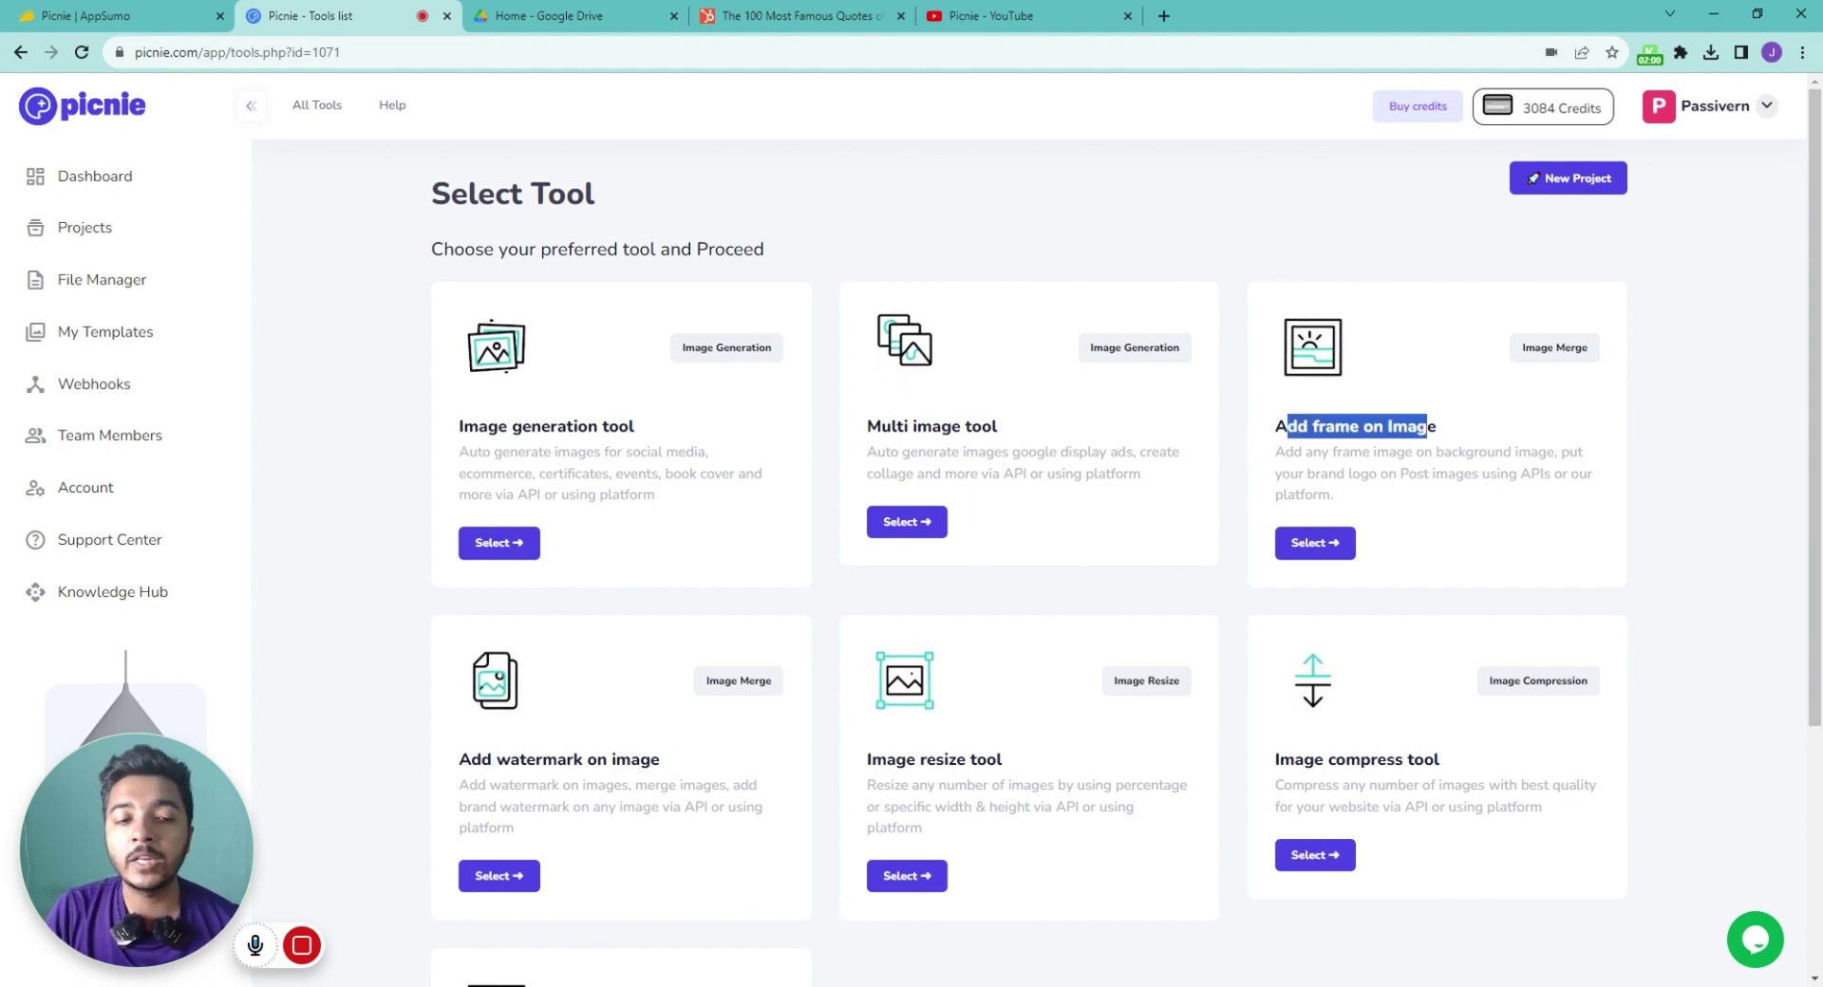
pyautogui.scroll(-2, 1427, 426)
# Review the watermark, resize and other tool cards, then start the Image generation tool
pyautogui.moveTo(470, 570); pyautogui.dragTo(746, 581)
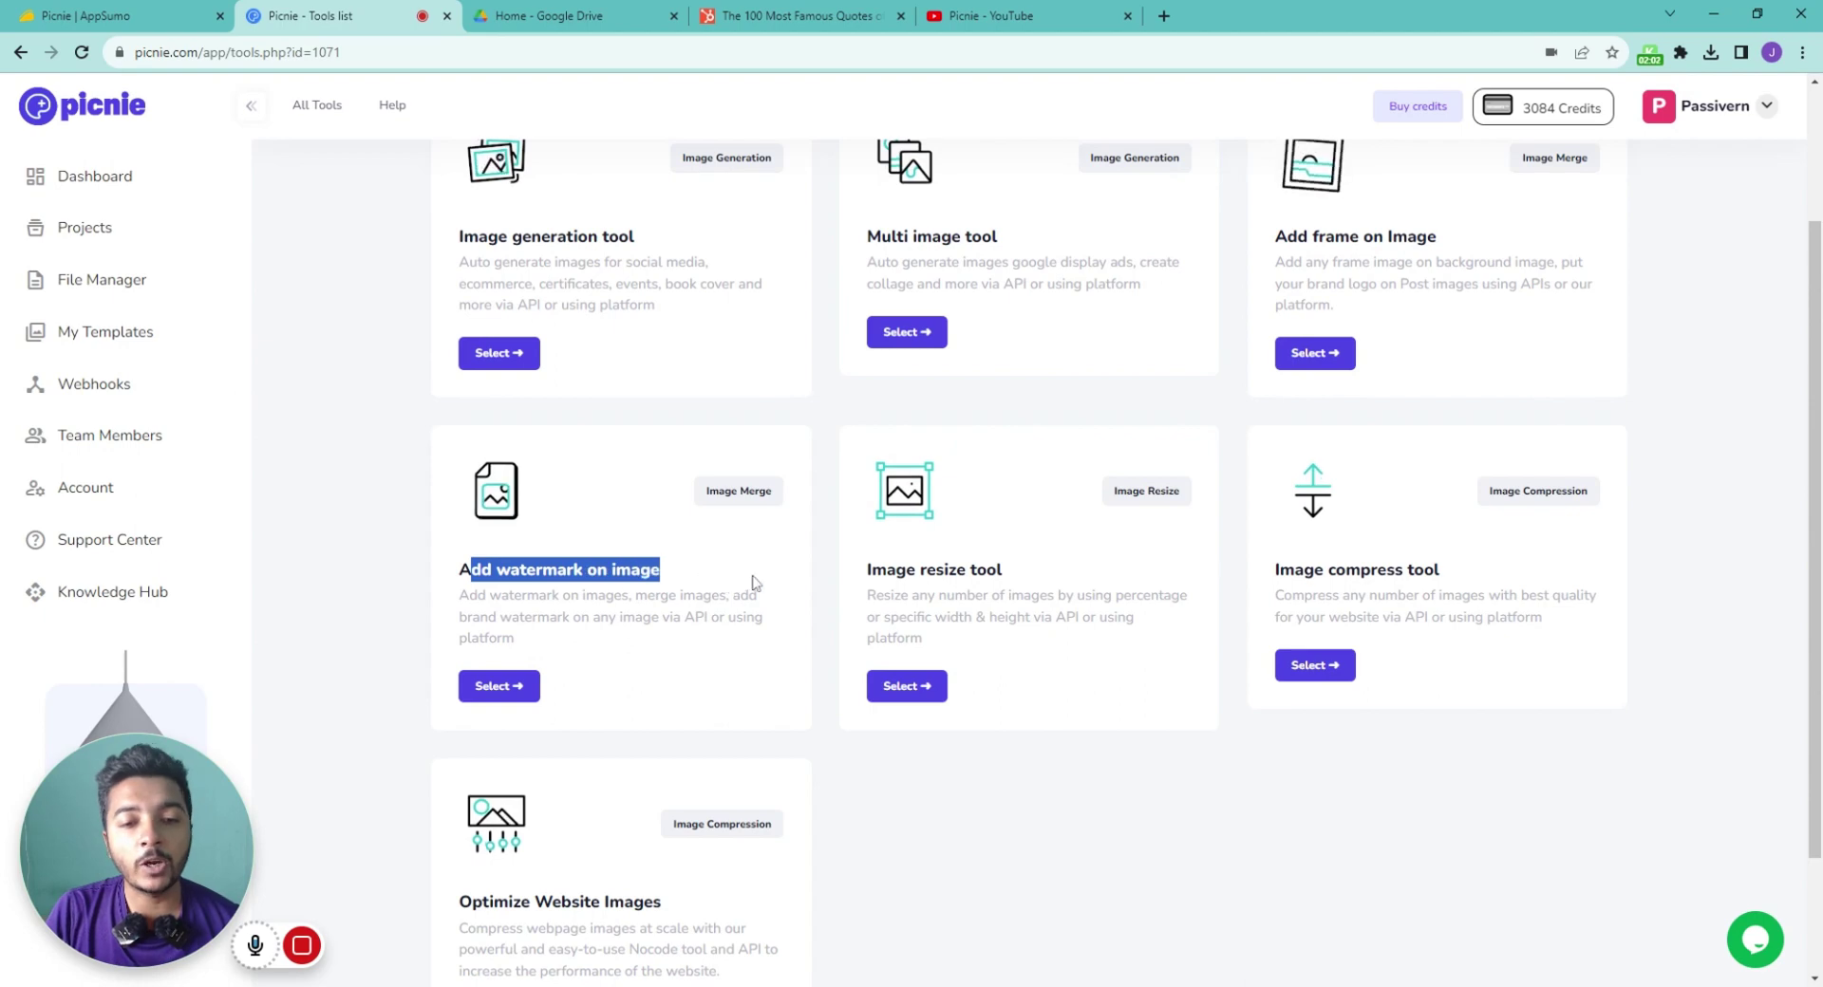
pyautogui.moveTo(871, 570); pyautogui.dragTo(1135, 581)
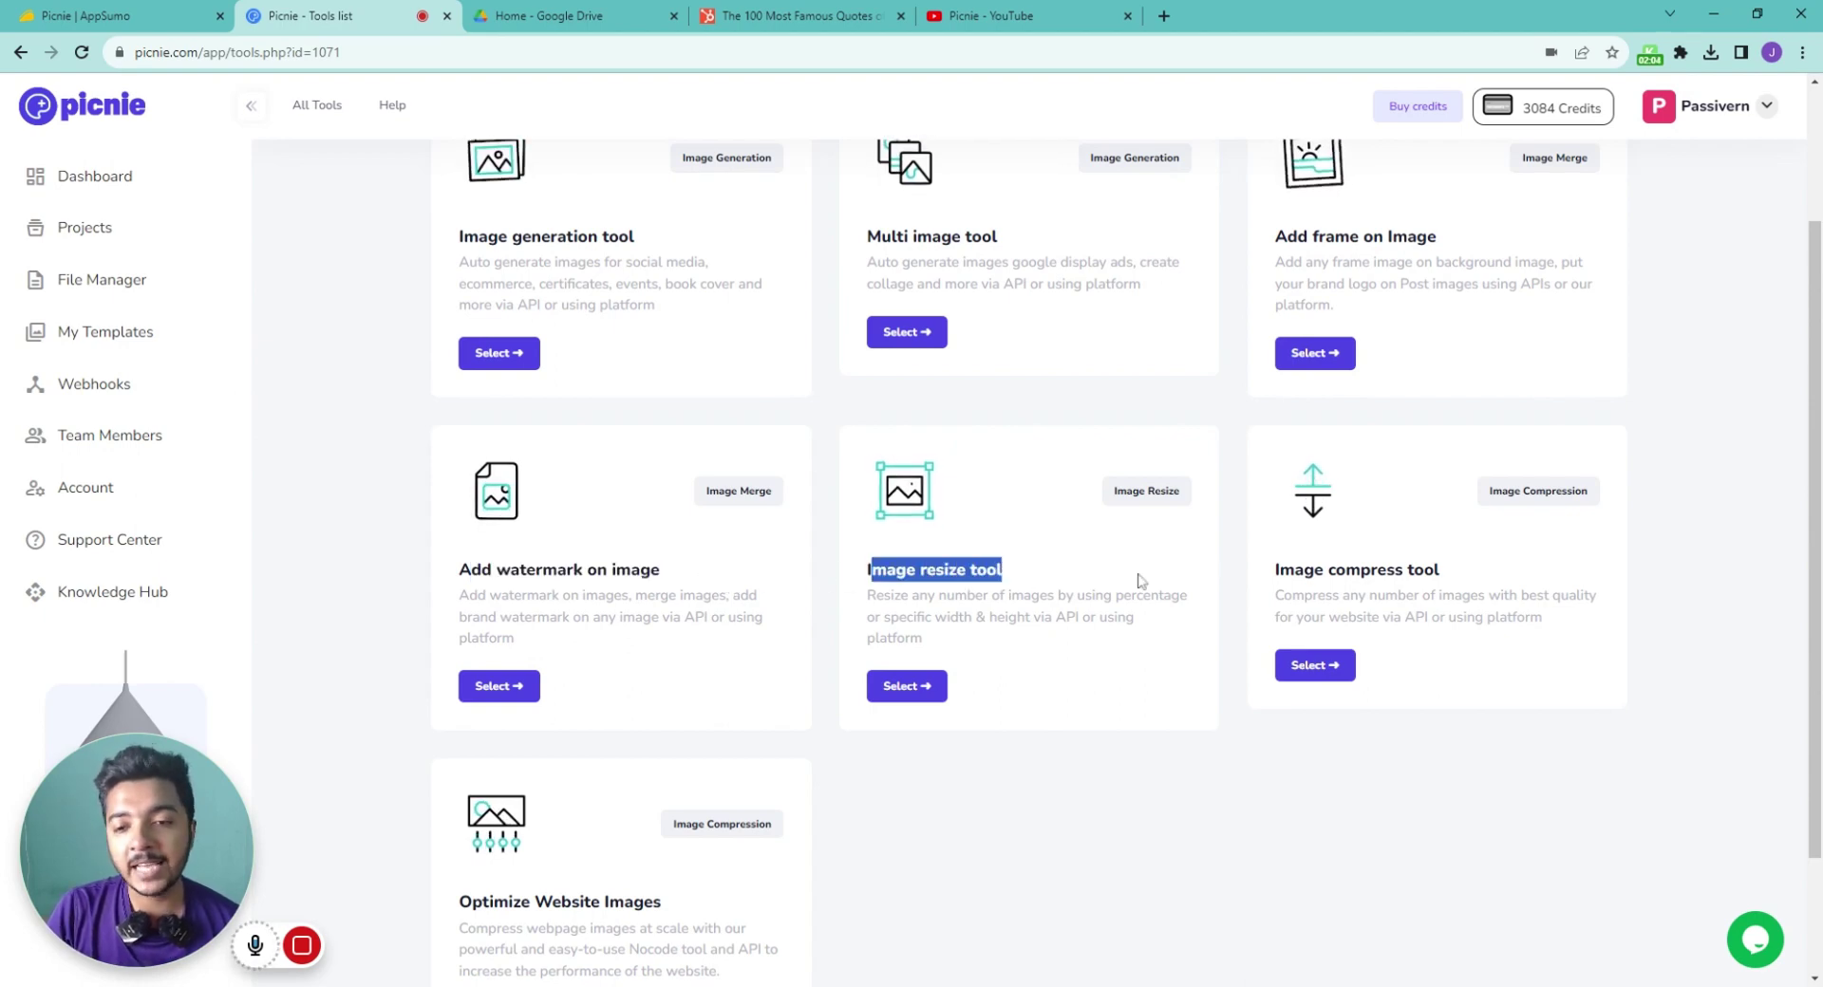
pyautogui.moveTo(1282, 570); pyautogui.dragTo(1485, 569)
pyautogui.scroll(-2, 1449, 574)
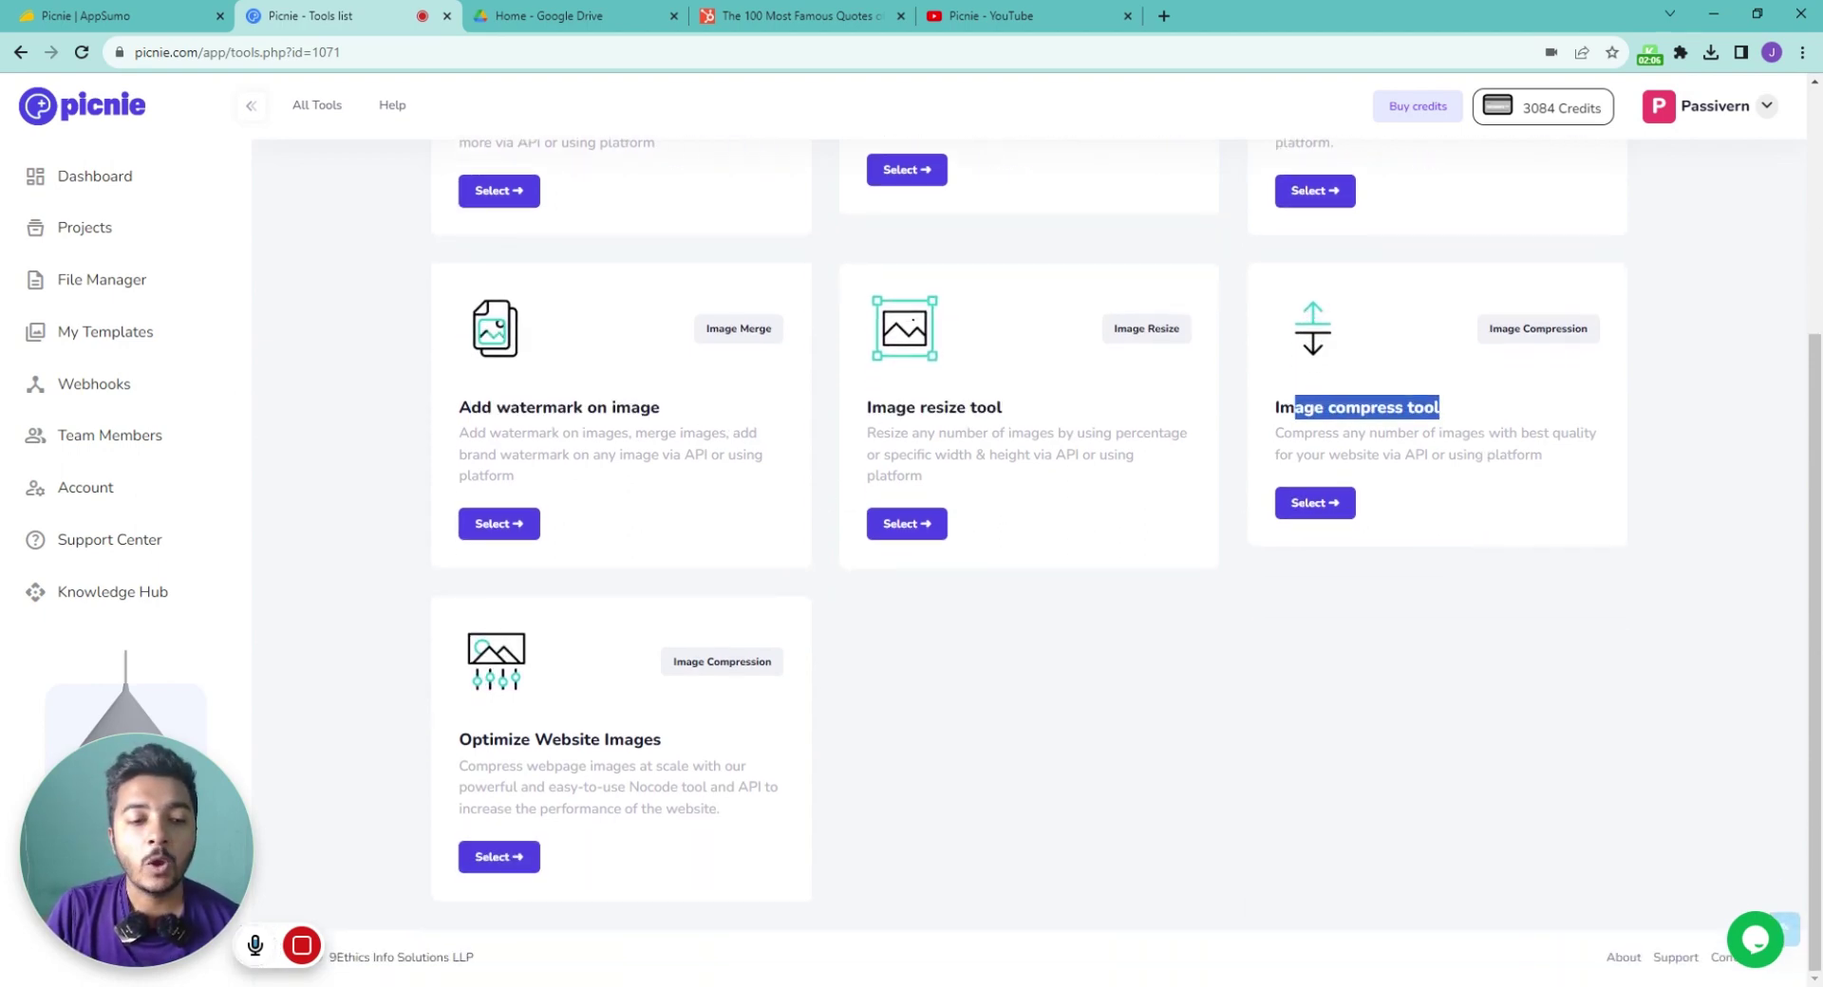
pyautogui.moveTo(472, 740); pyautogui.dragTo(662, 740)
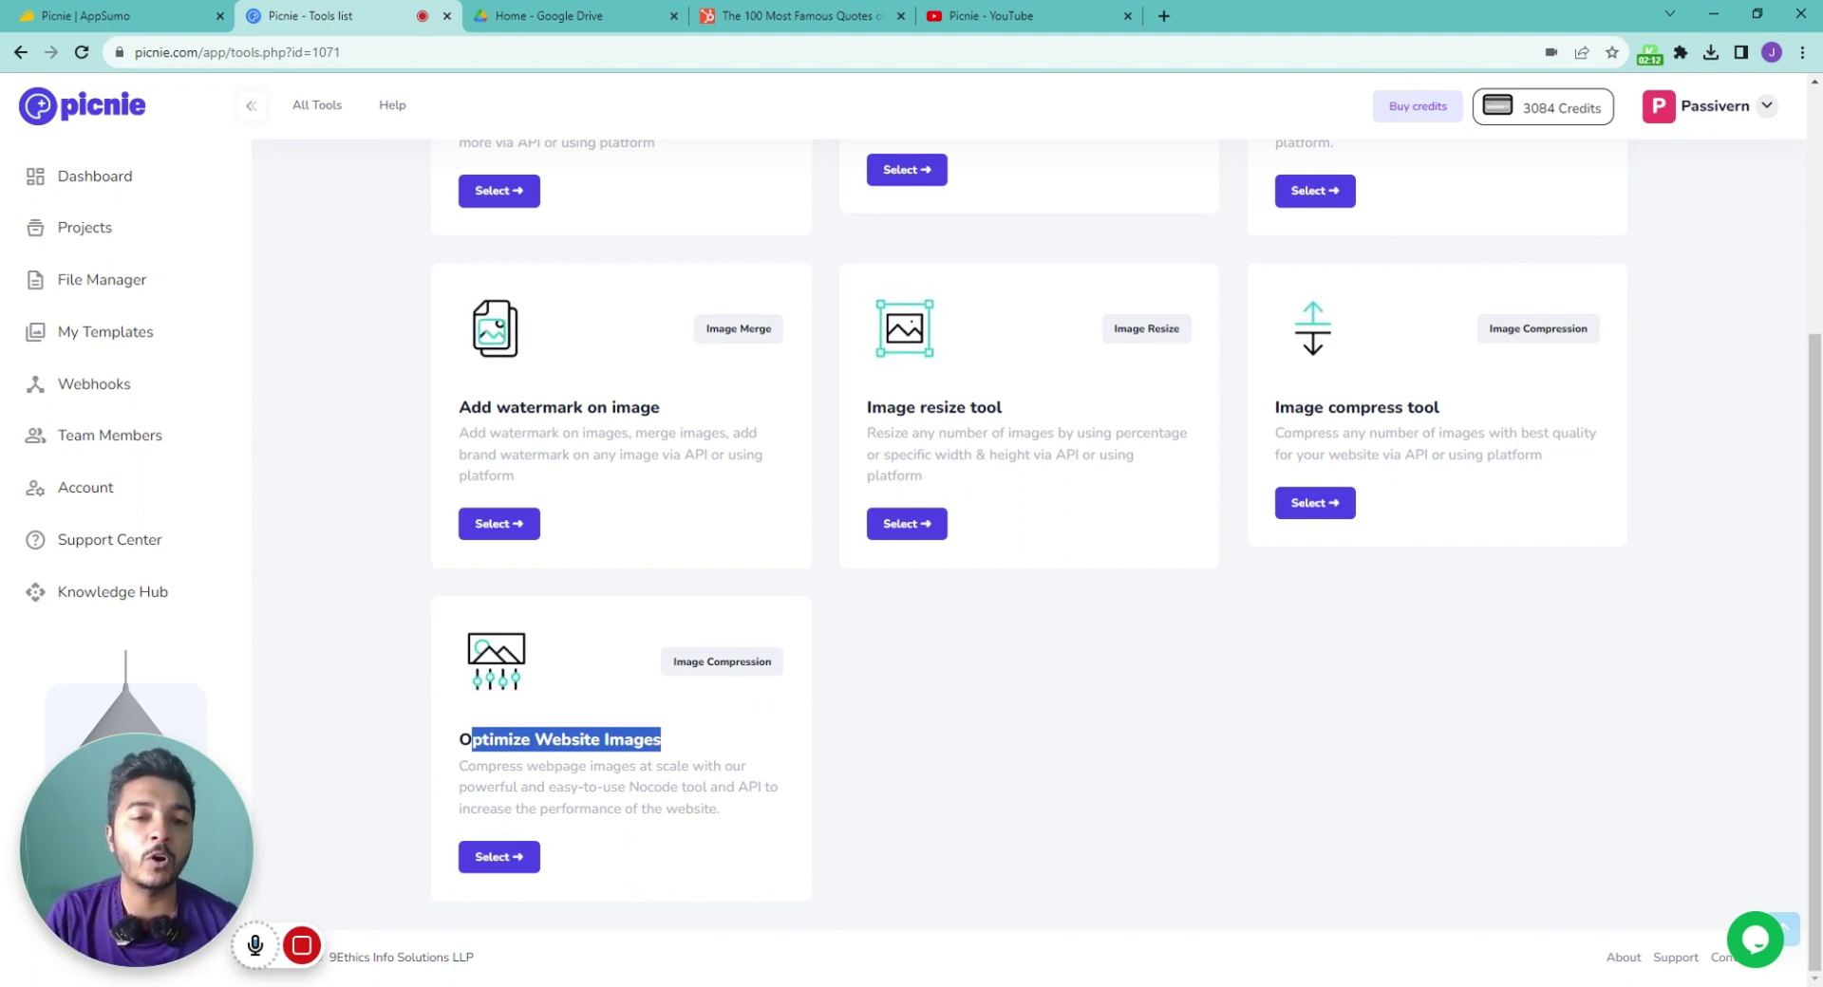
pyautogui.scroll(3, 703, 757)
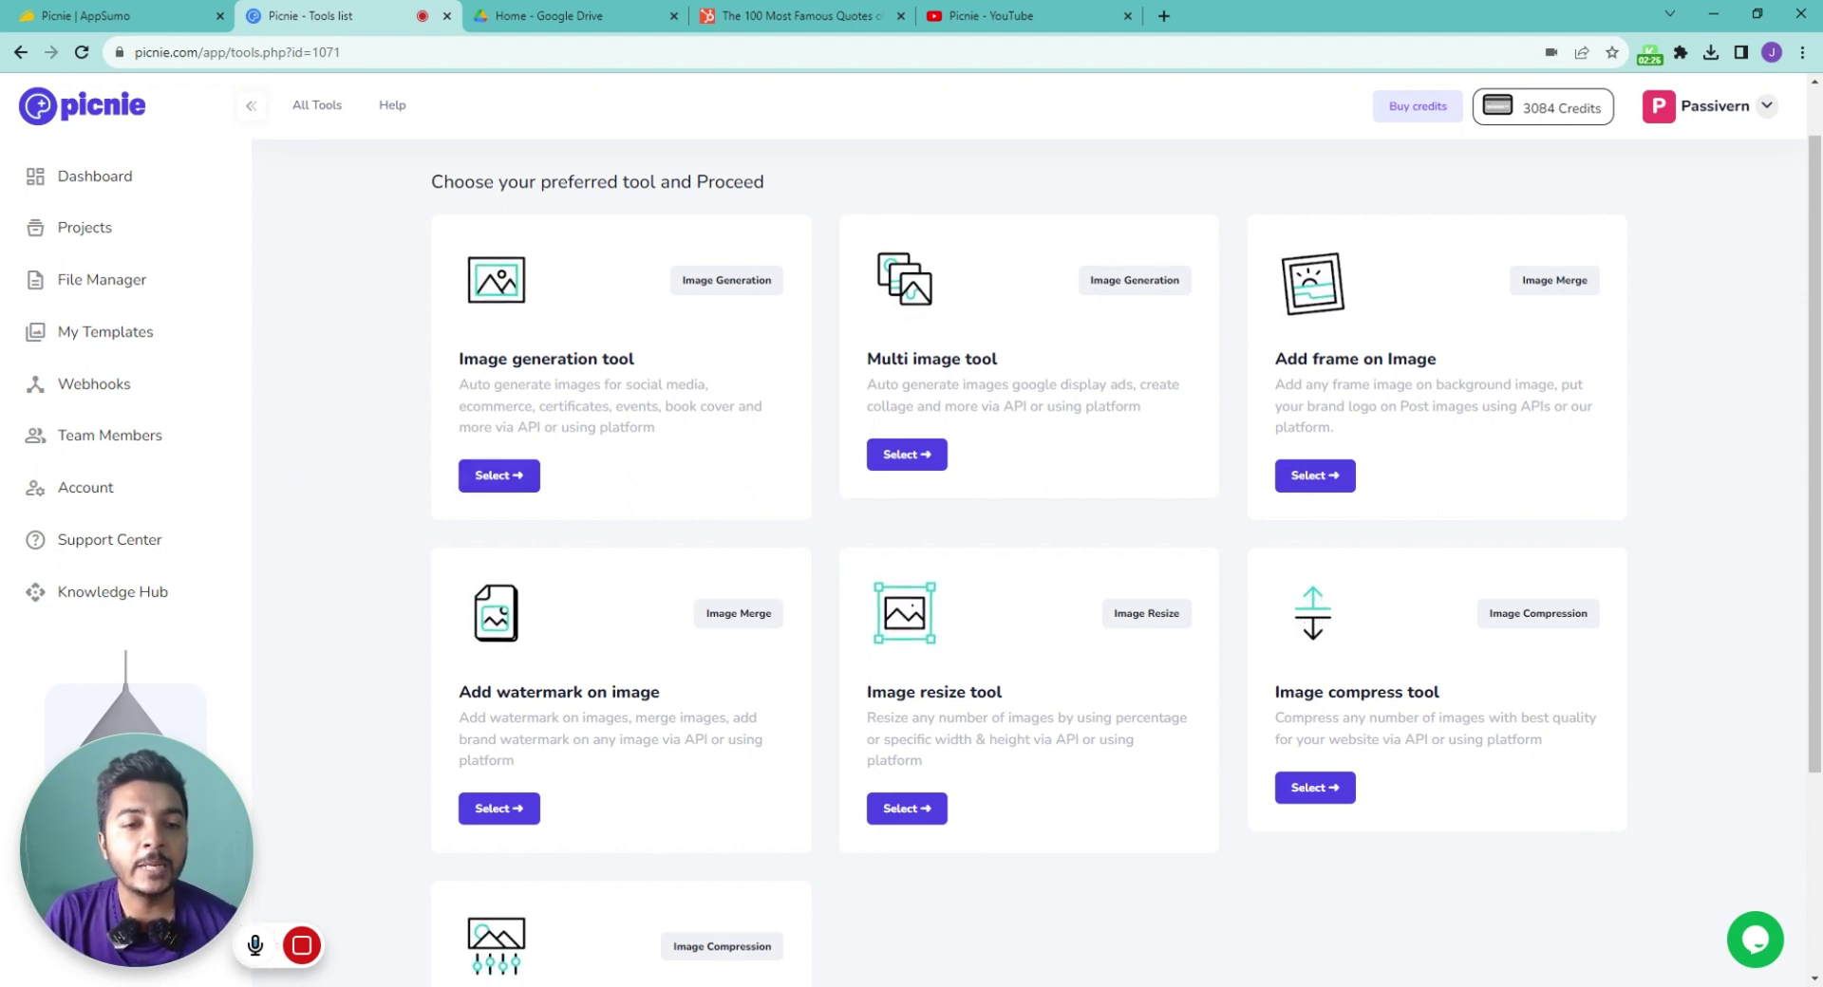
pyautogui.click(494, 479)
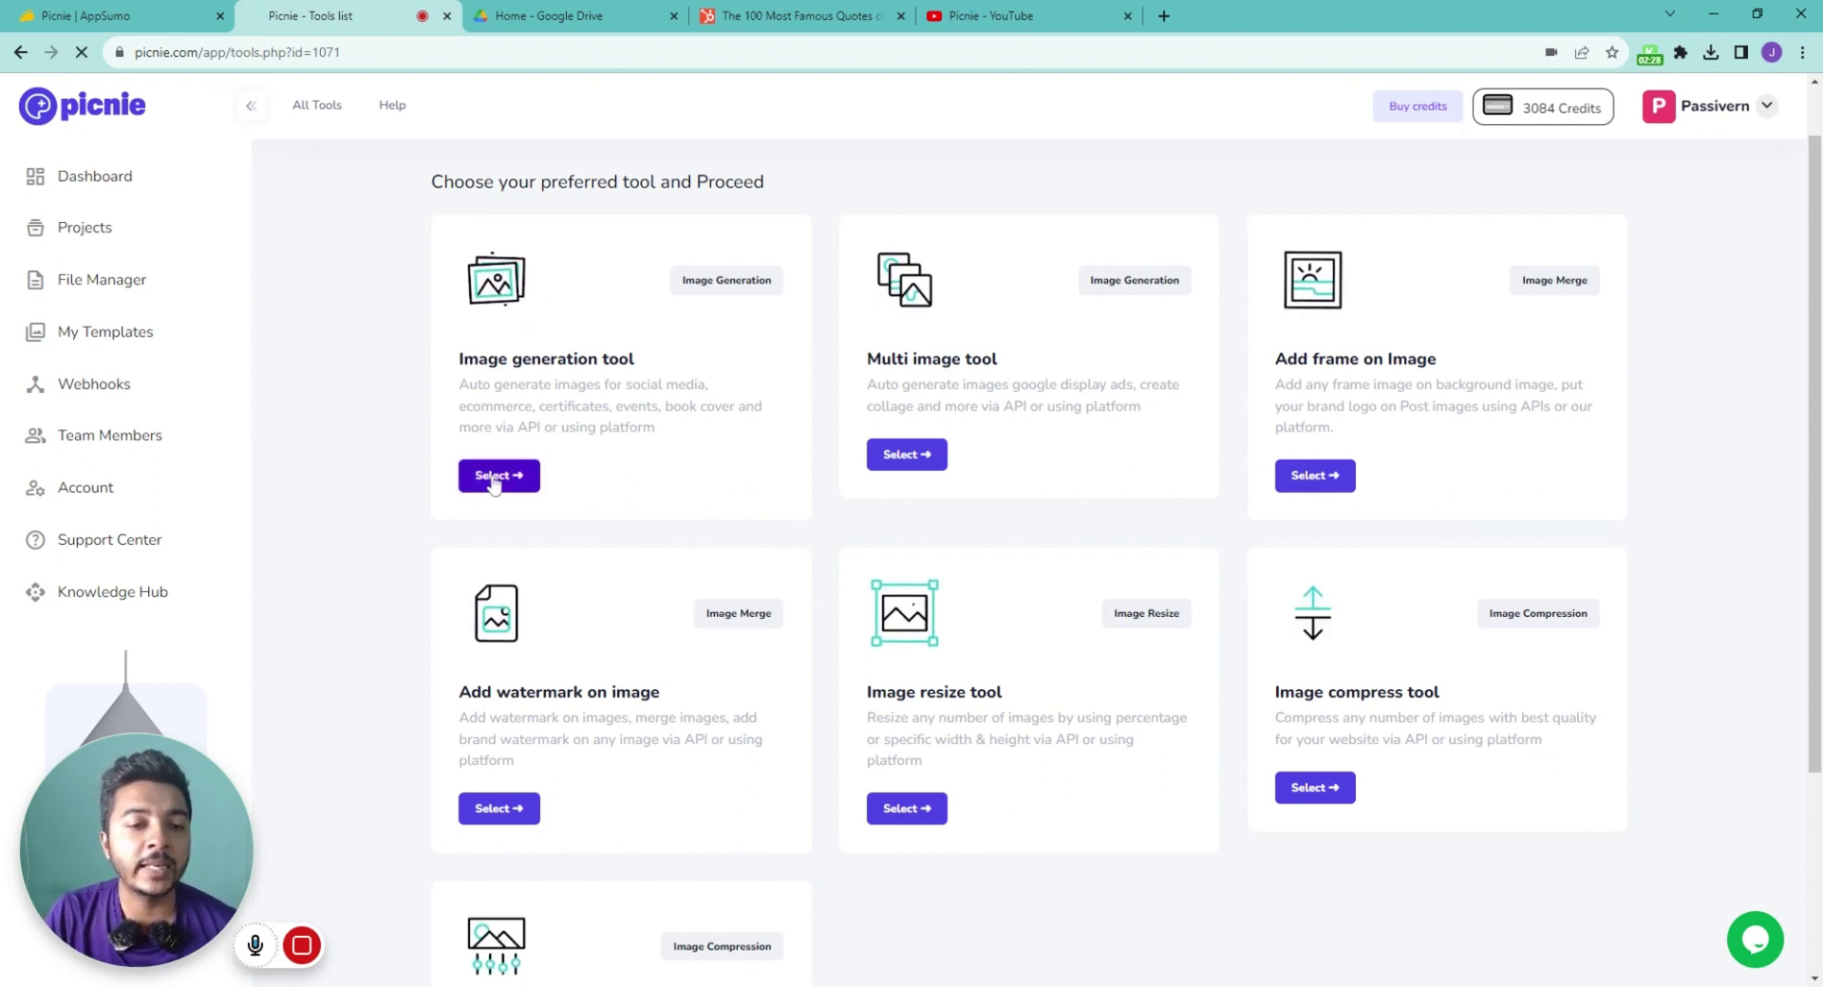
# Scroll to the Pink Minimalist Love Letter for Valentines Day template and customize it
pyautogui.scroll(-14, 437, 466)
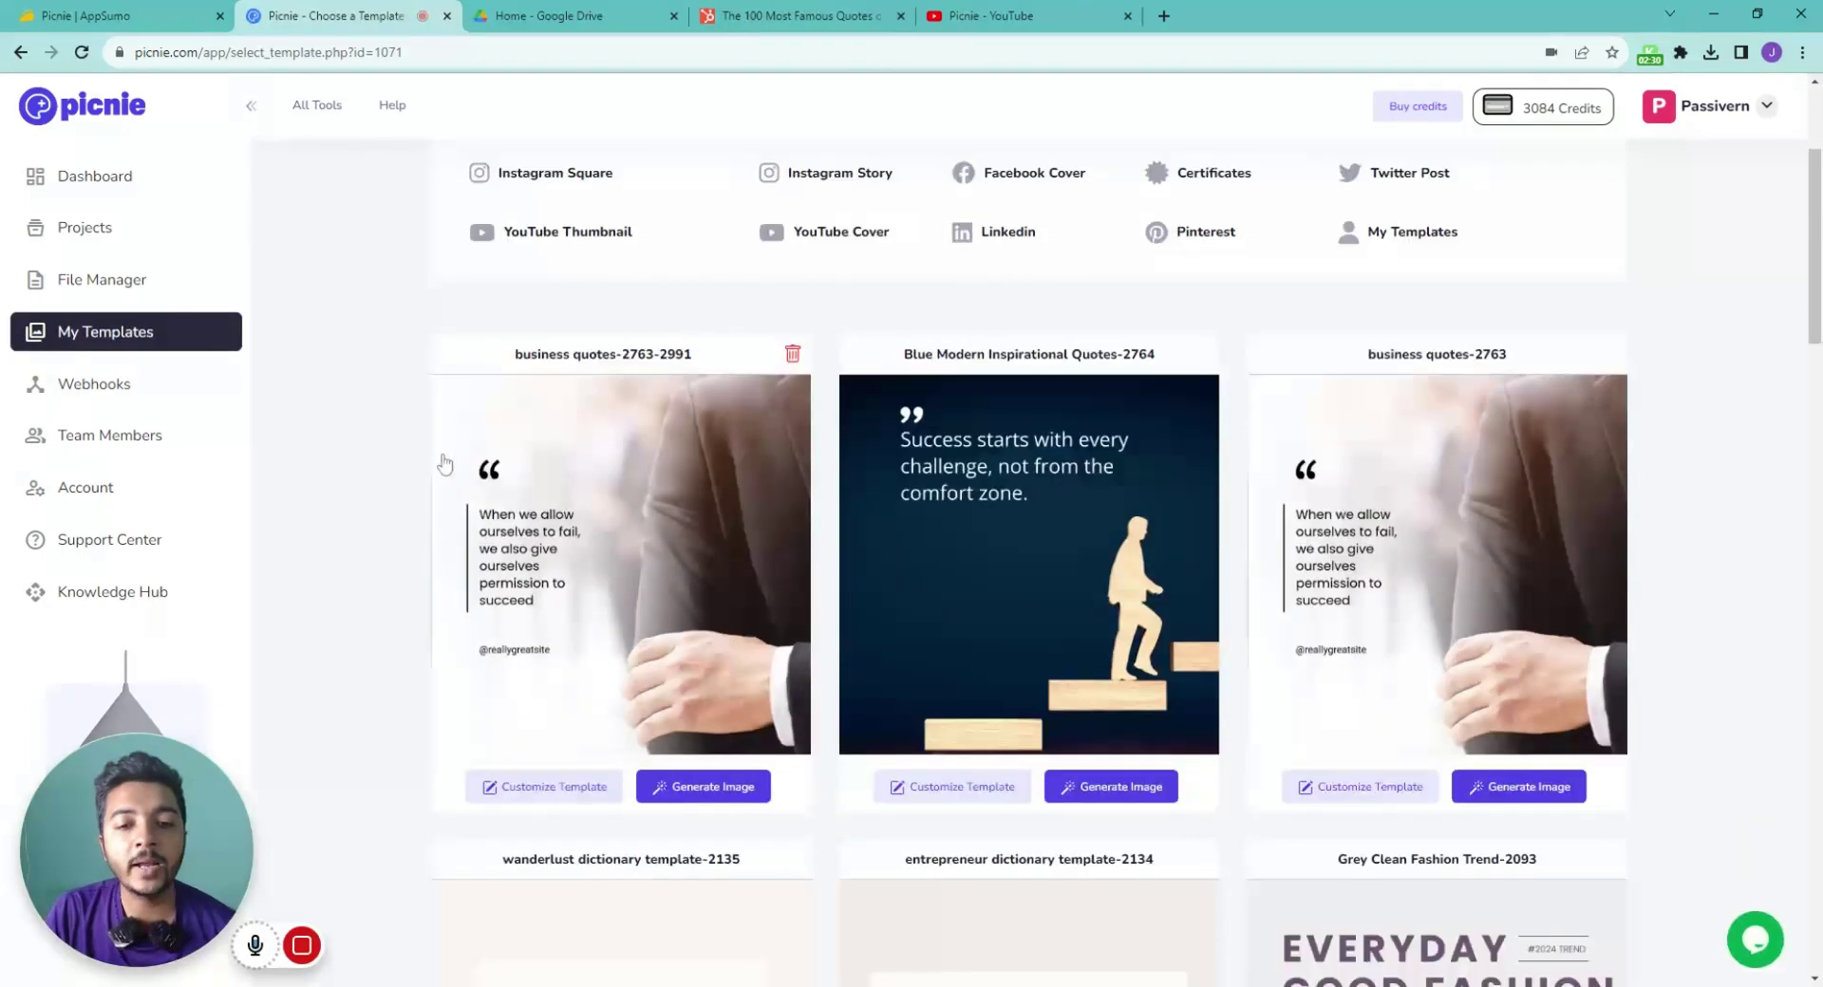
pyautogui.scroll(-13, 435, 465)
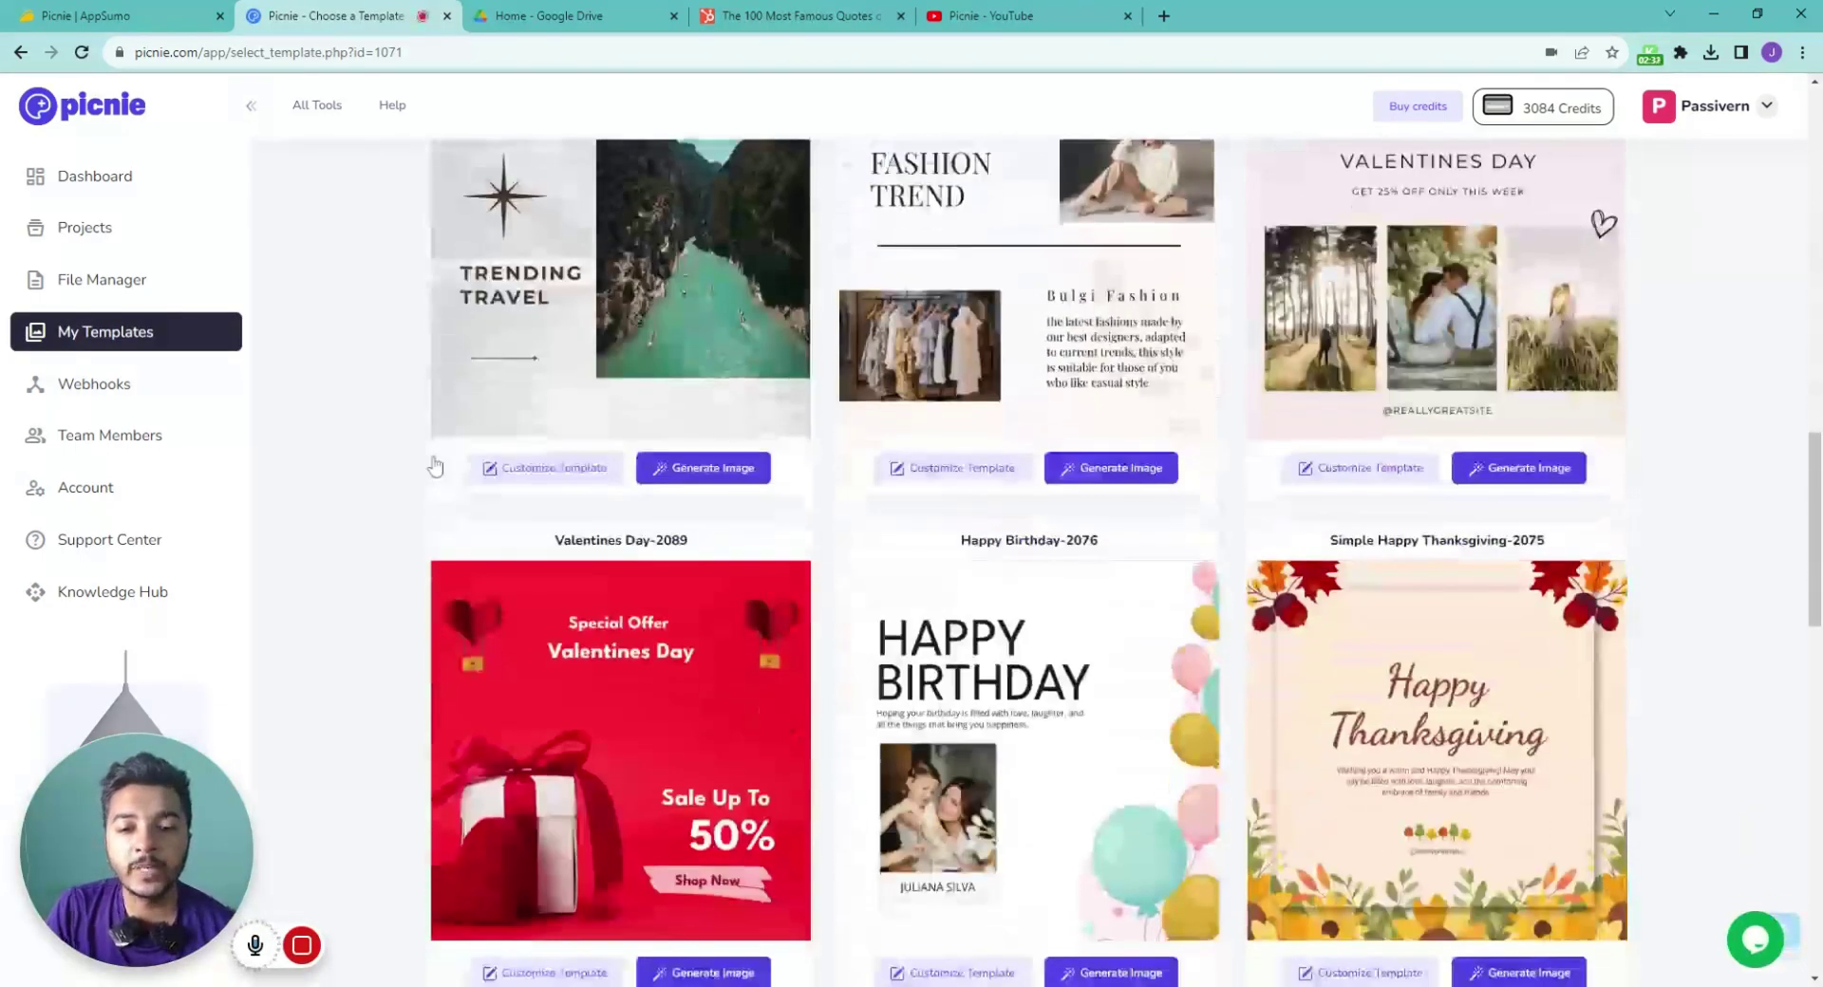
pyautogui.scroll(-10, 435, 465)
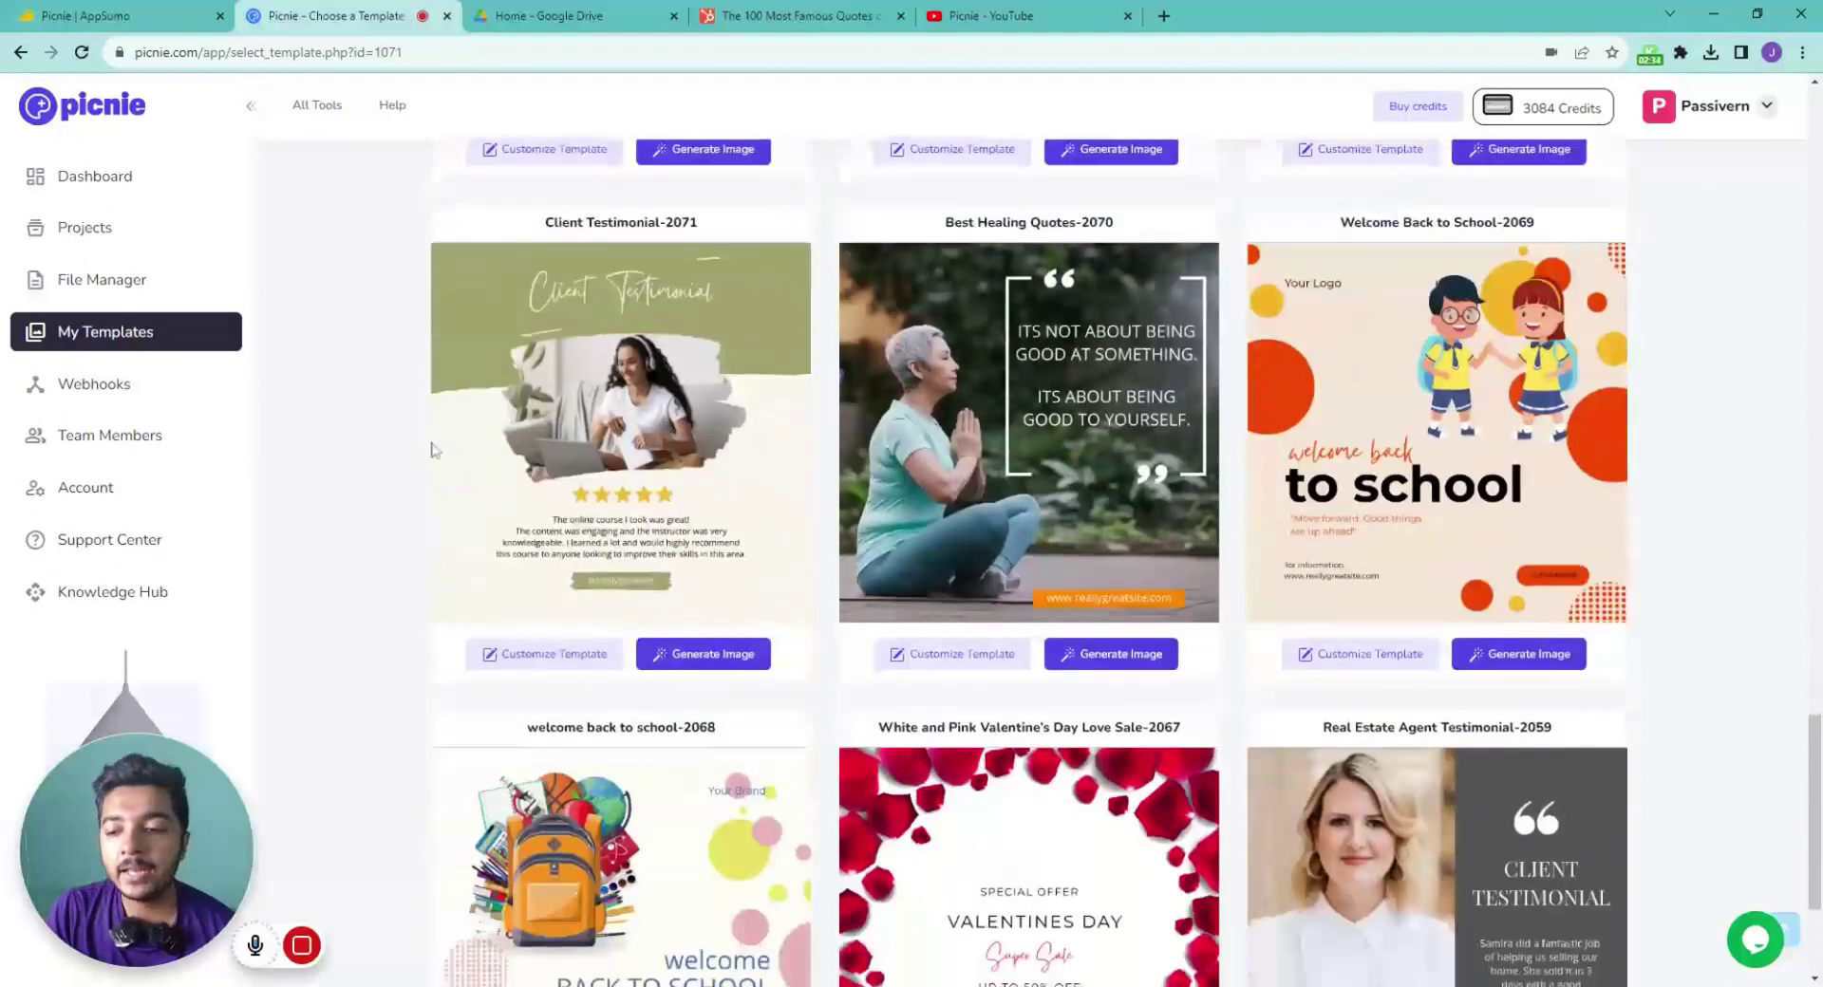
pyautogui.scroll(-3, 435, 450)
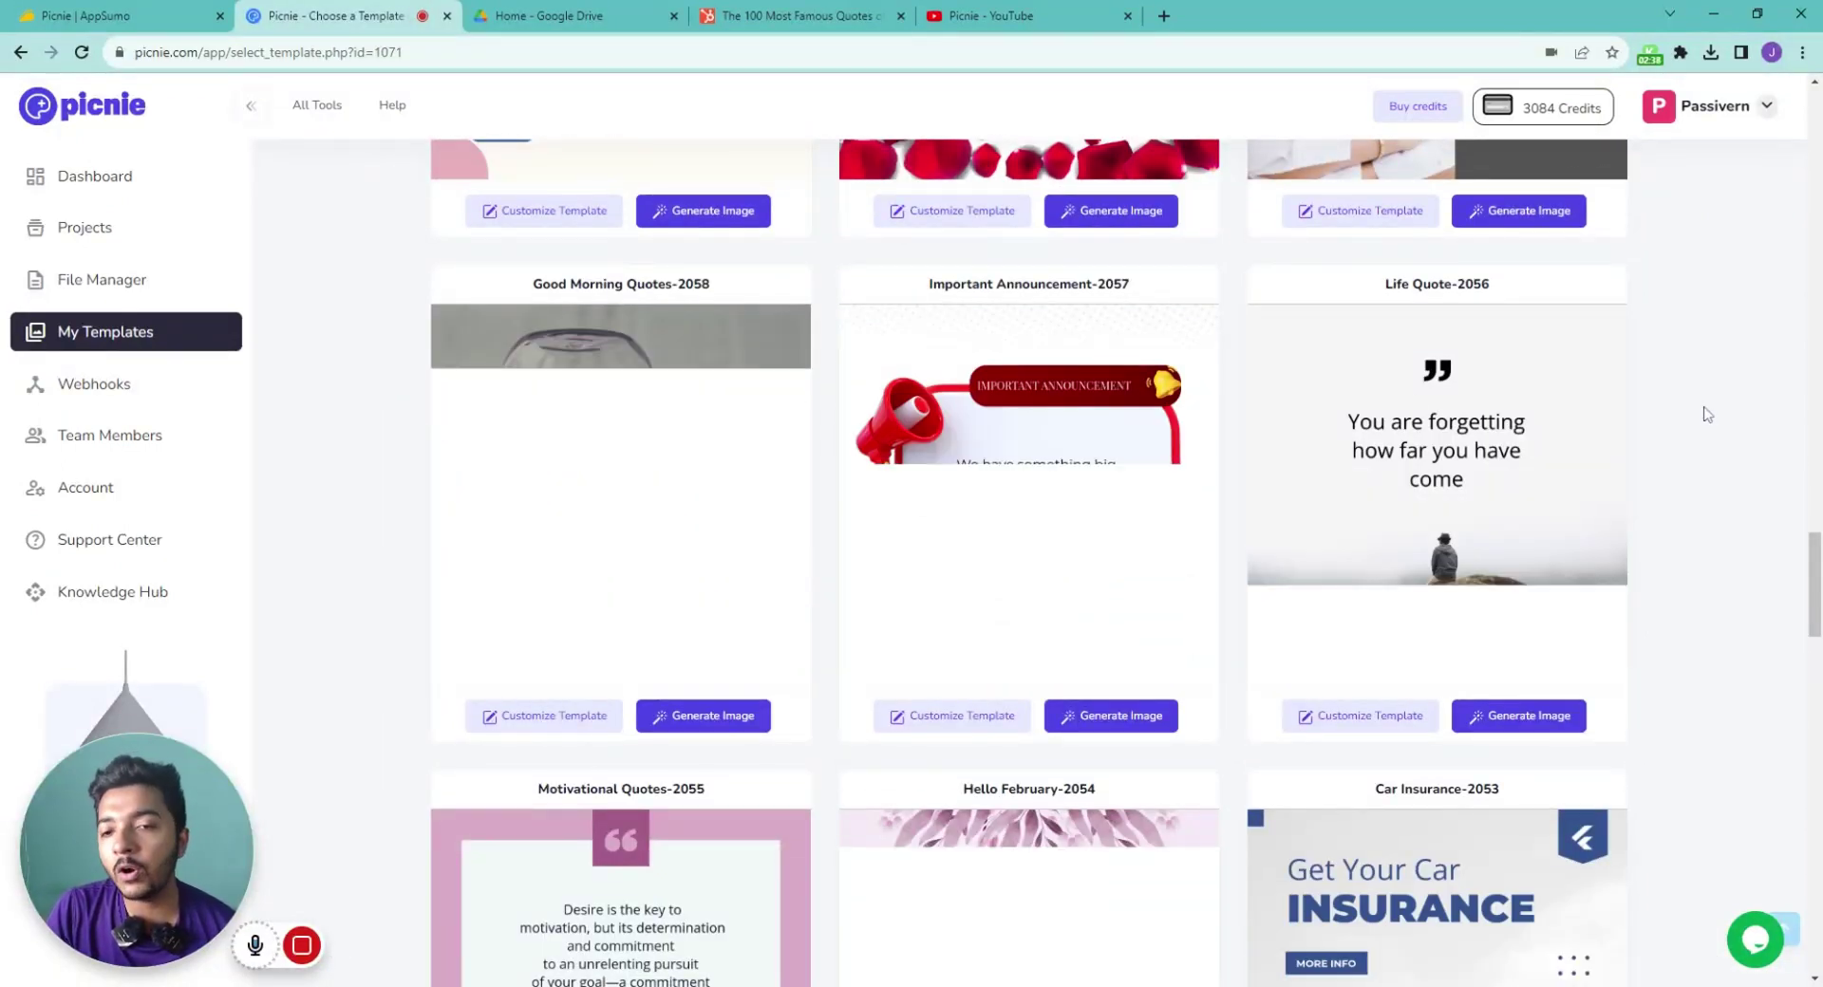
pyautogui.scroll(-1, 1709, 413)
pyautogui.scroll(-15, 1713, 414)
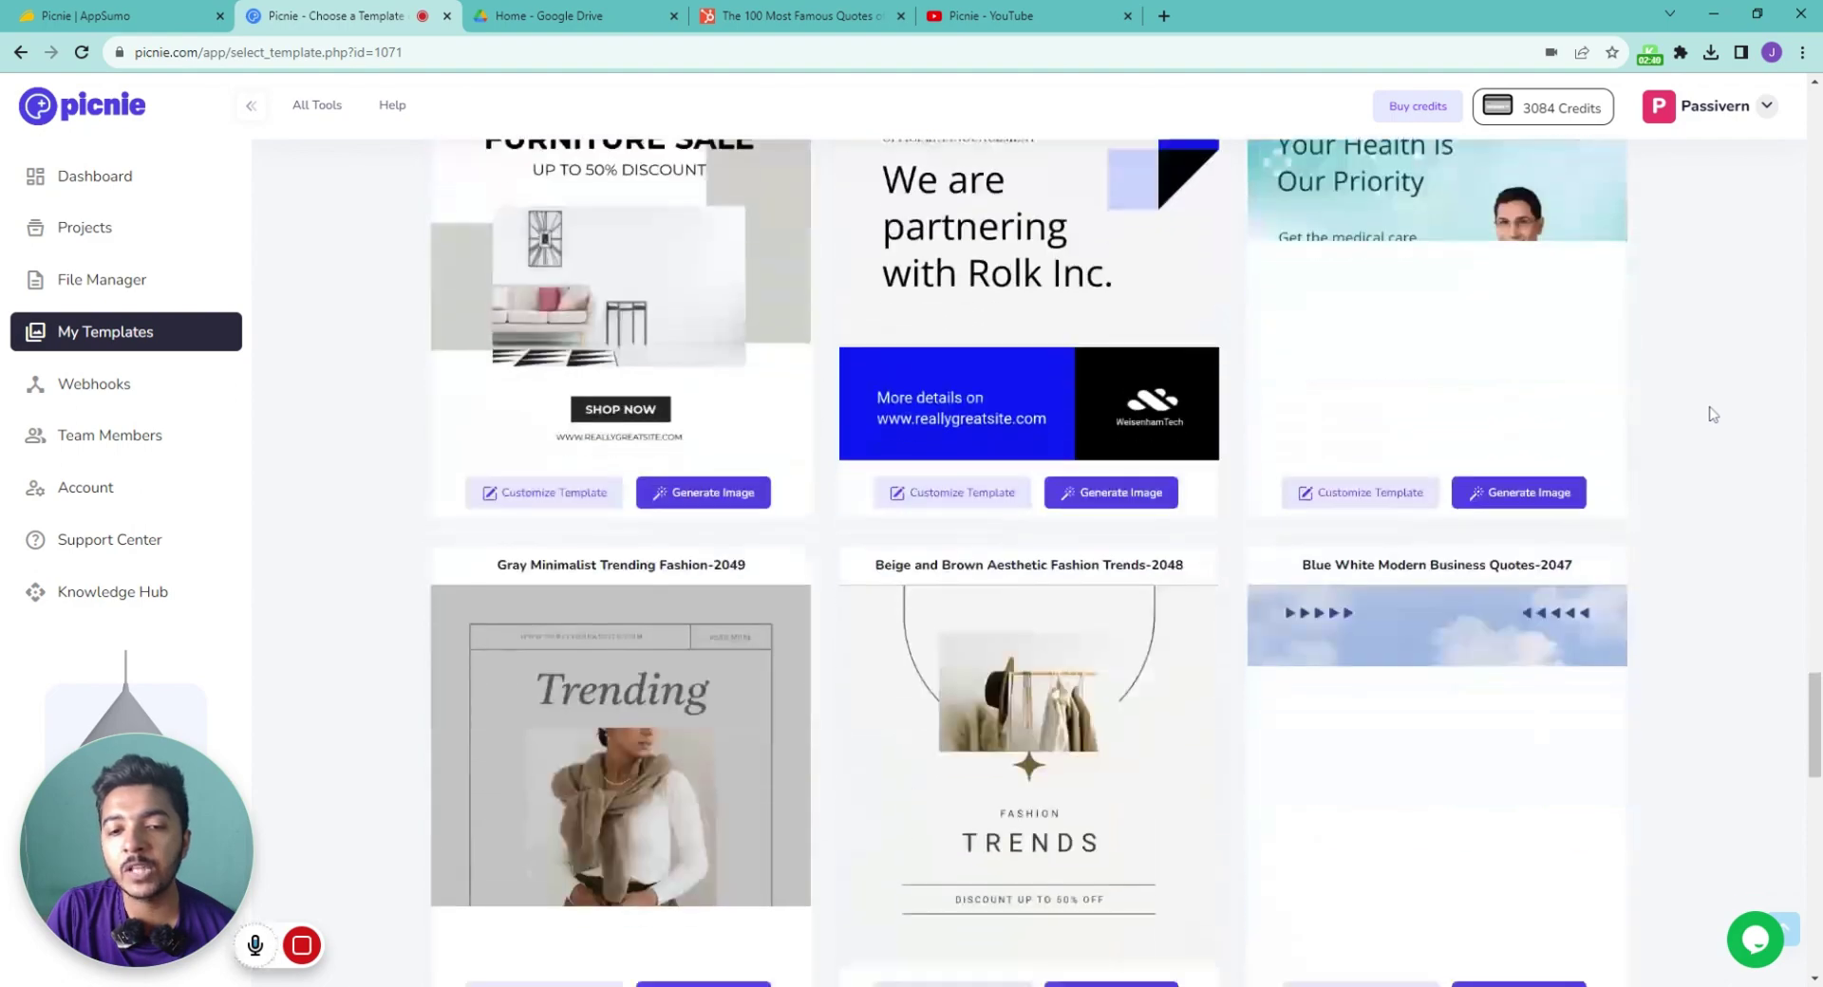
pyautogui.scroll(-10, 1713, 414)
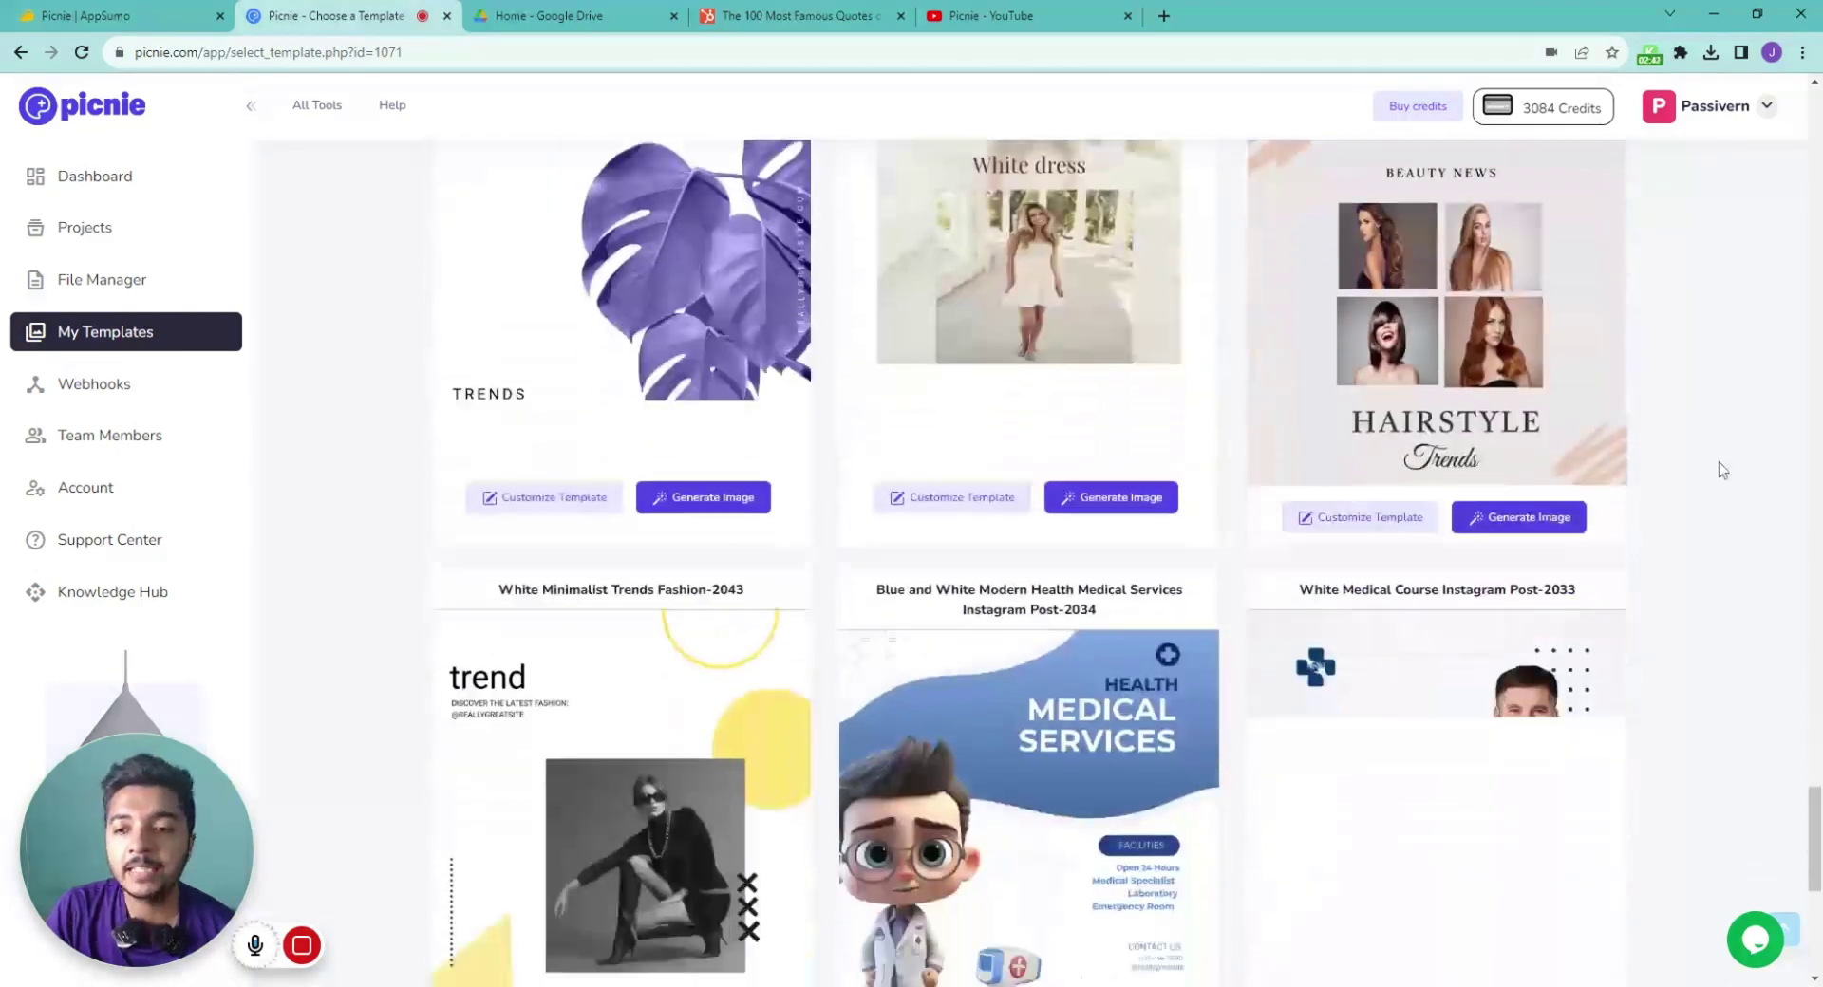
pyautogui.scroll(-8, 1723, 472)
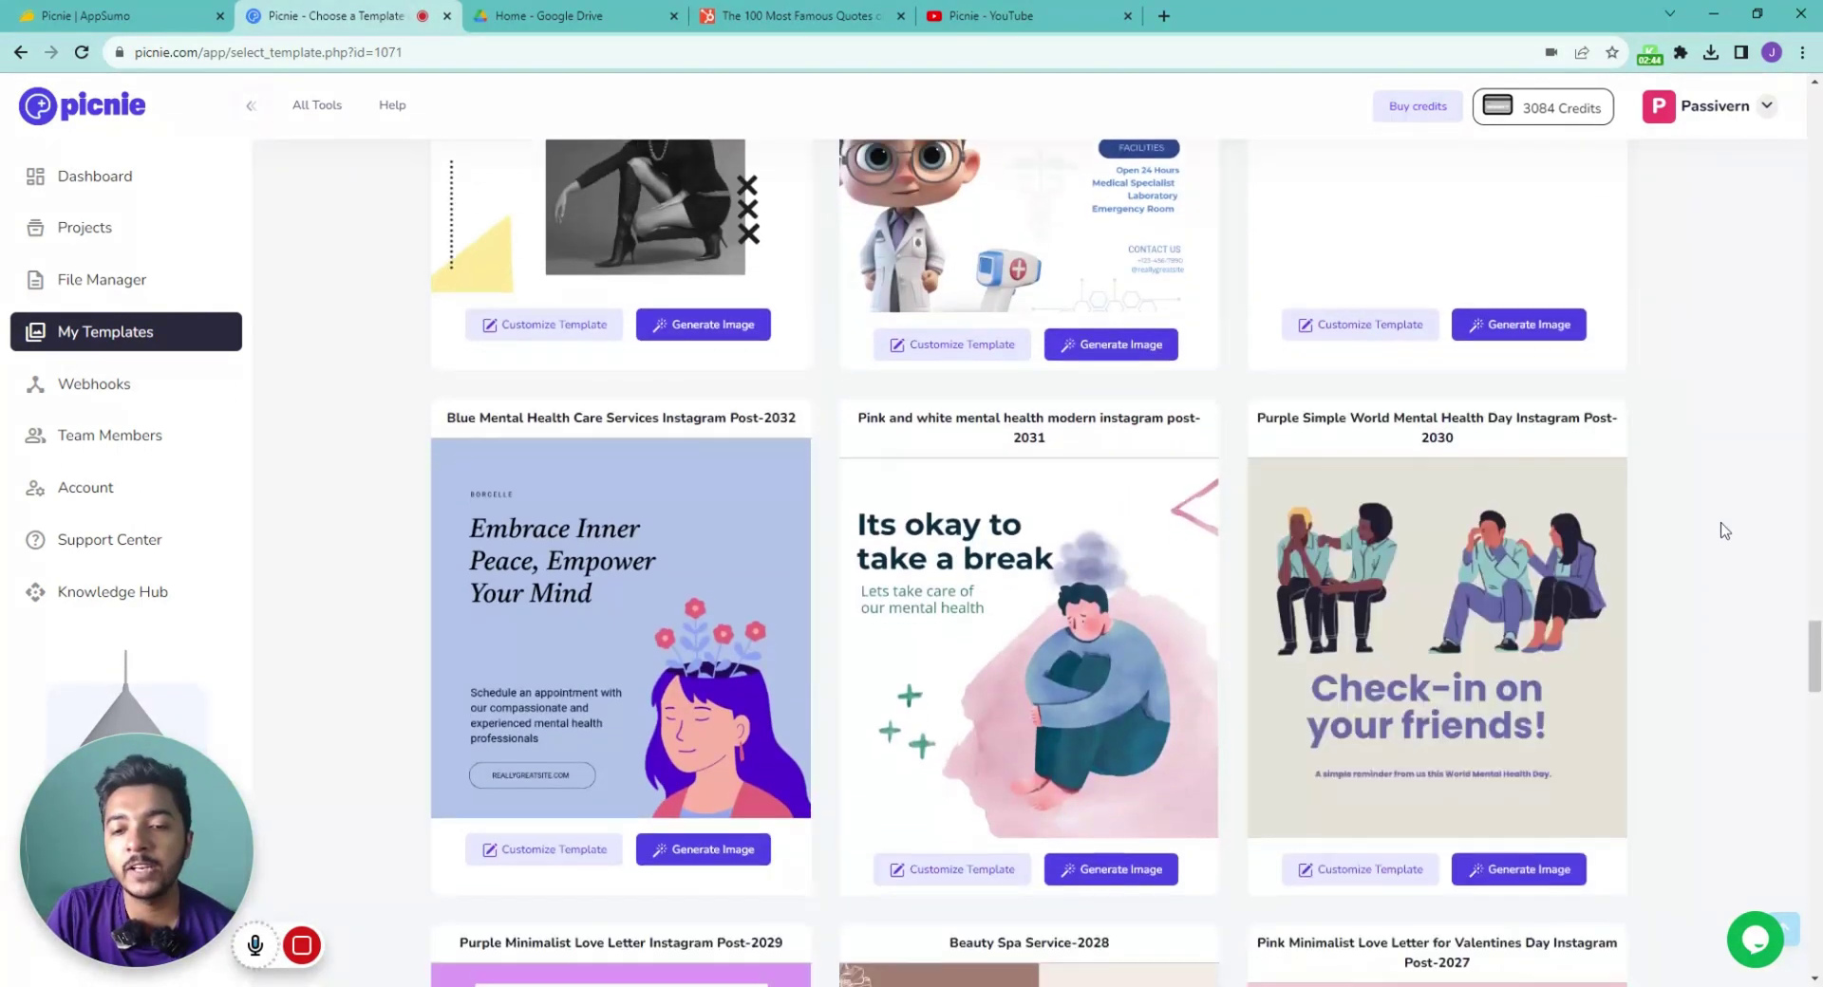
pyautogui.scroll(-5, 1725, 531)
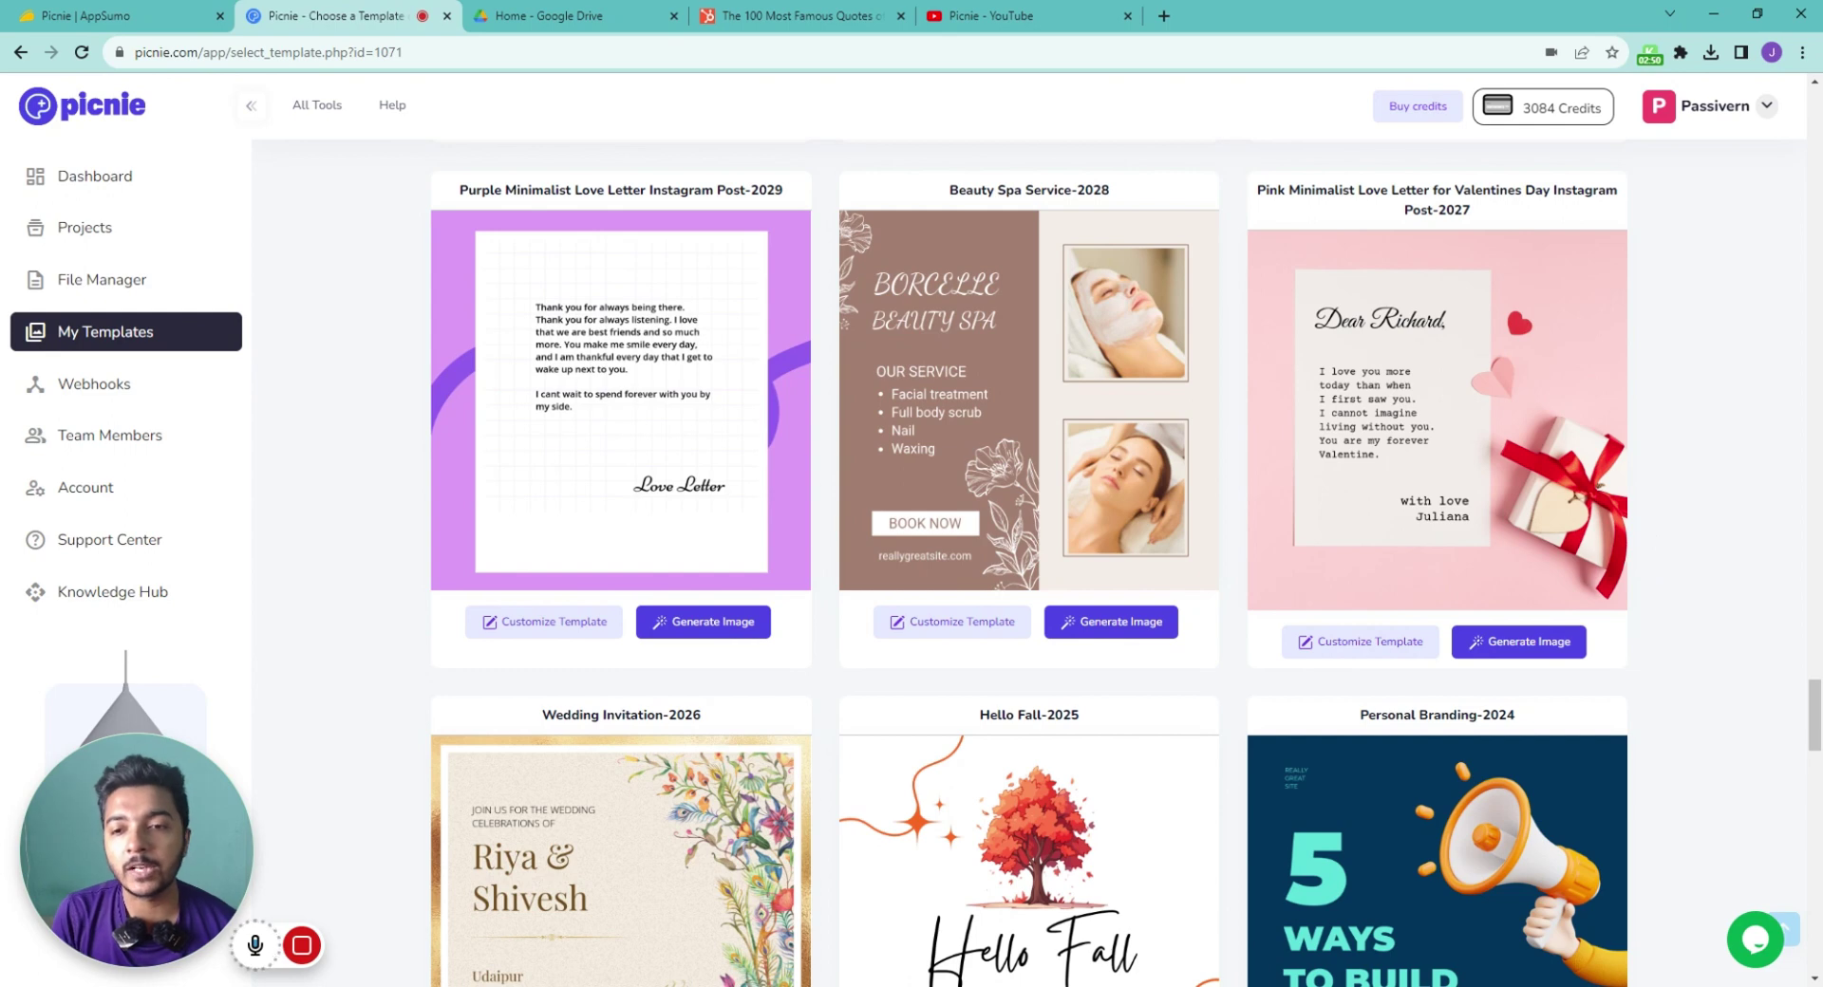
pyautogui.click(1334, 646)
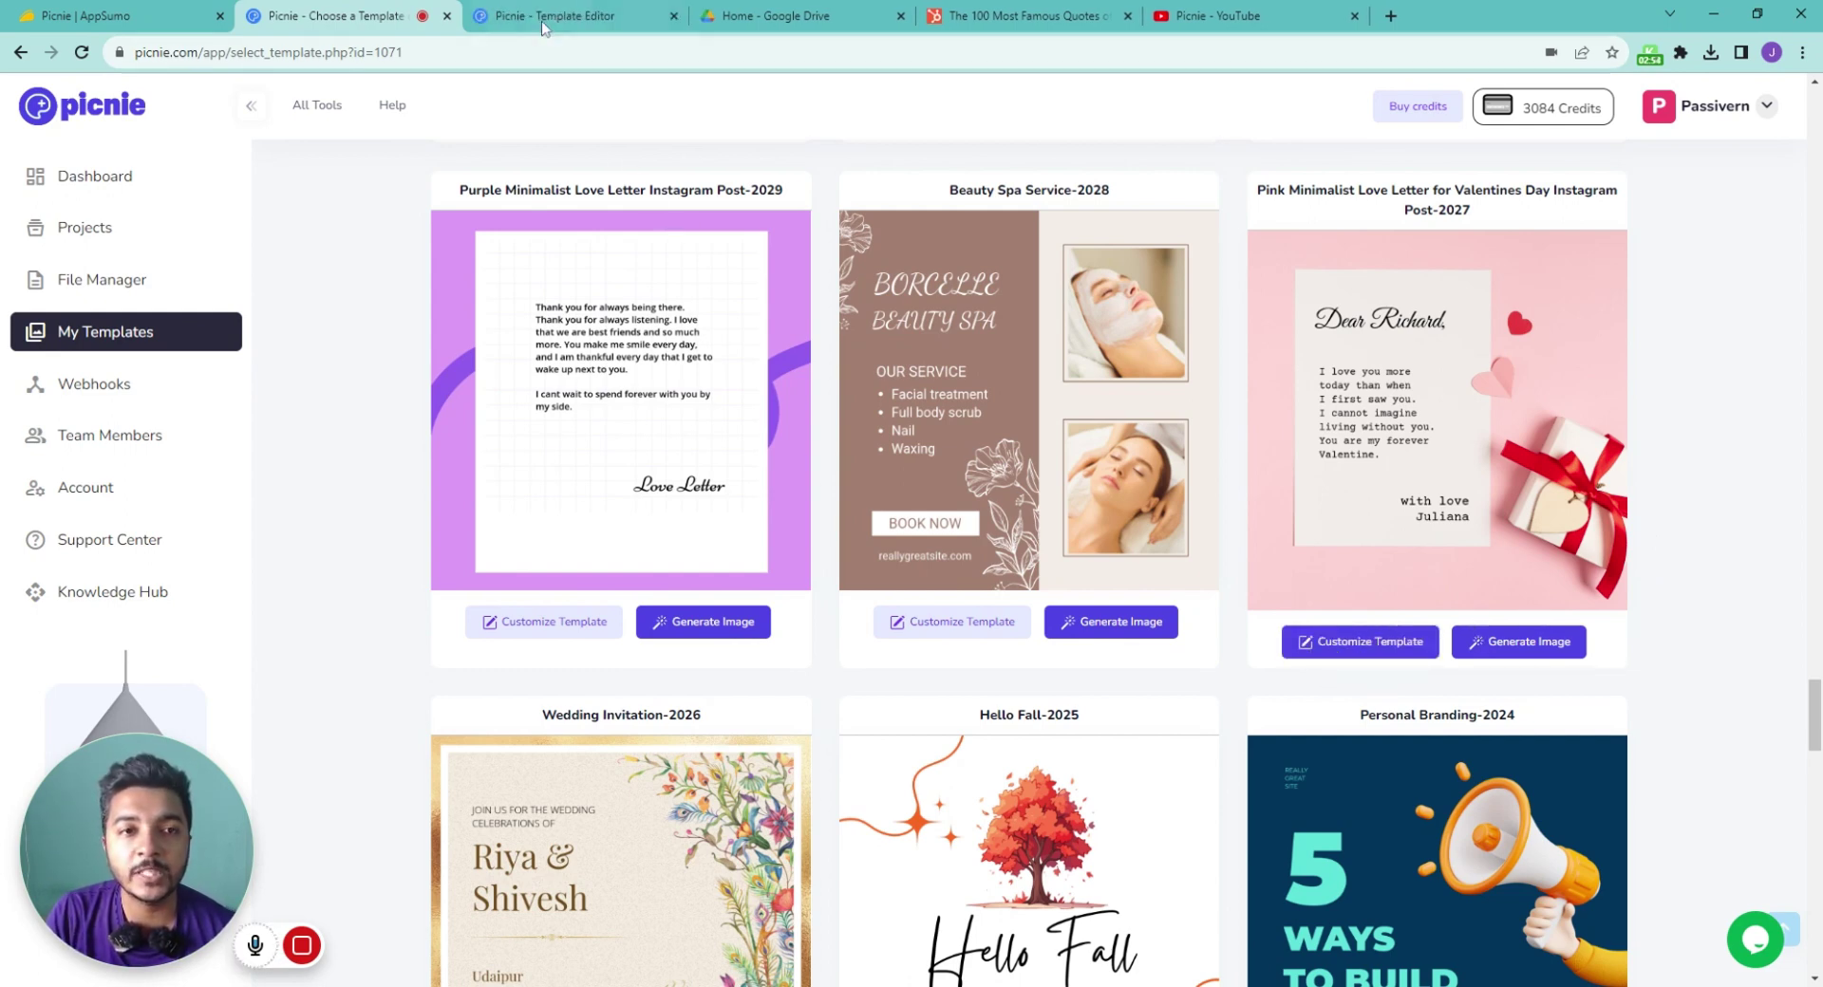
# In the Template Editor, look through Image, Text, Background and Adjust, then pick the Square shape
pyautogui.click(542, 21)
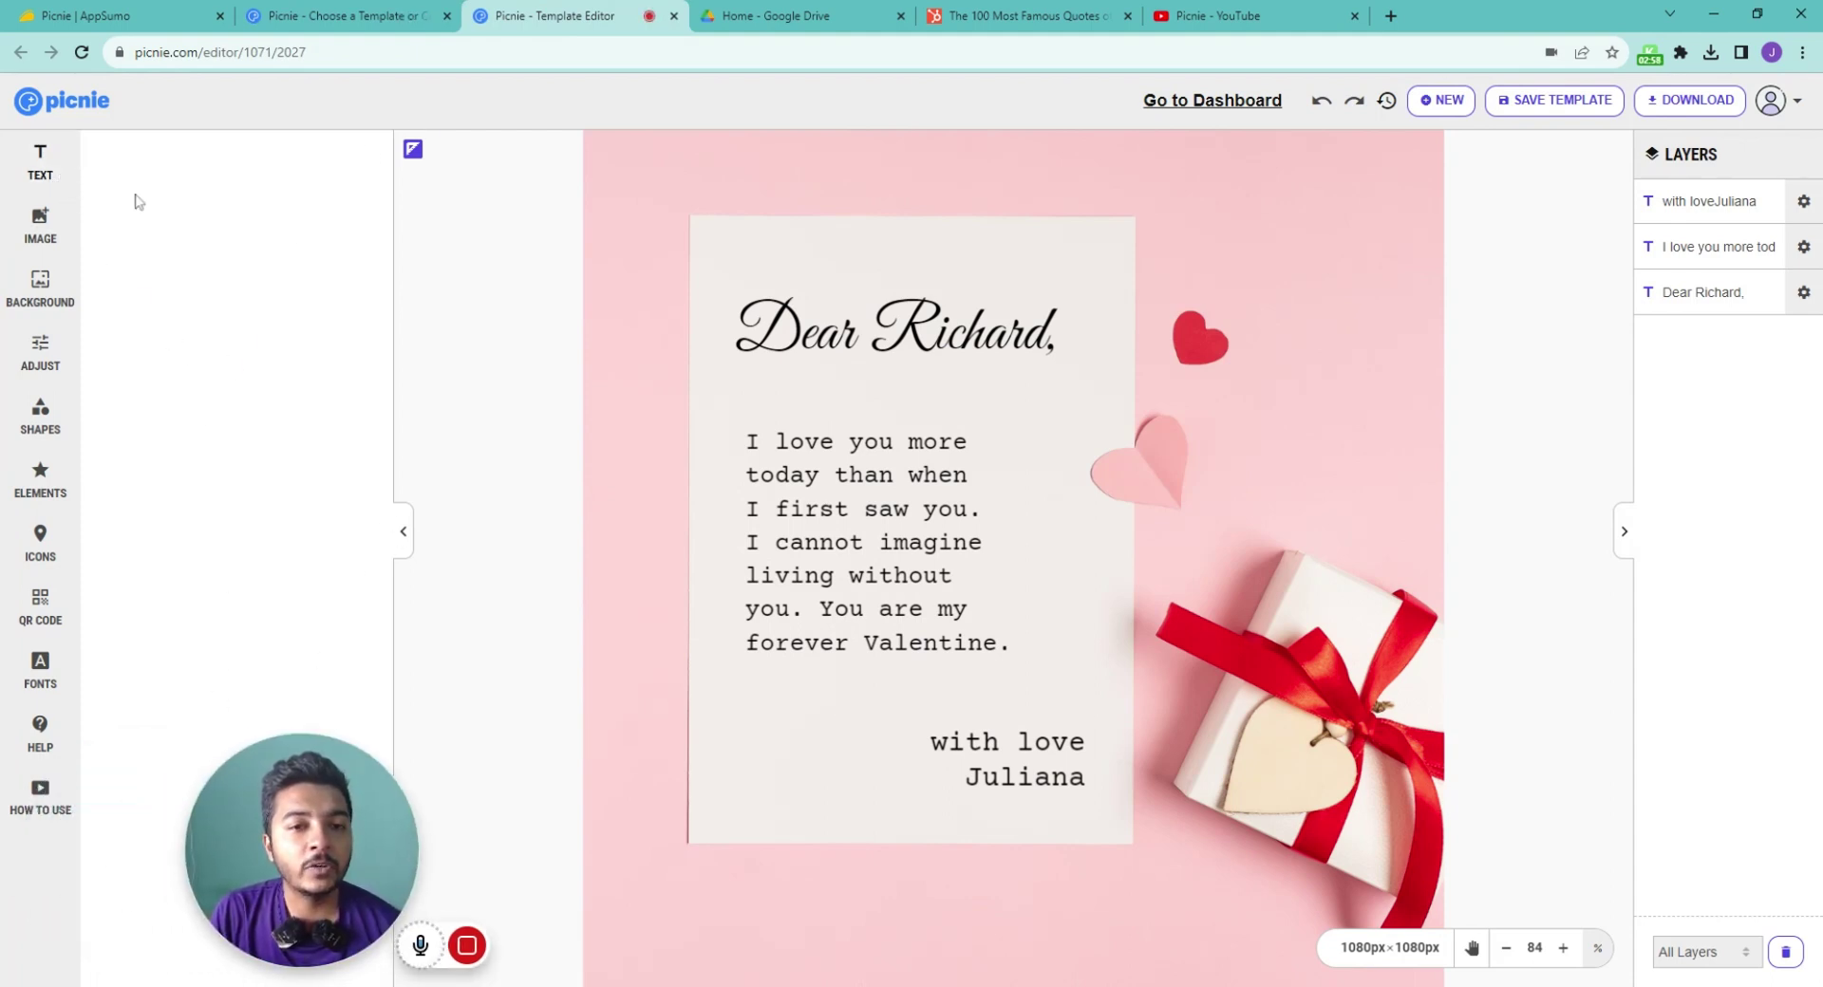
pyautogui.click(54, 227)
pyautogui.click(40, 163)
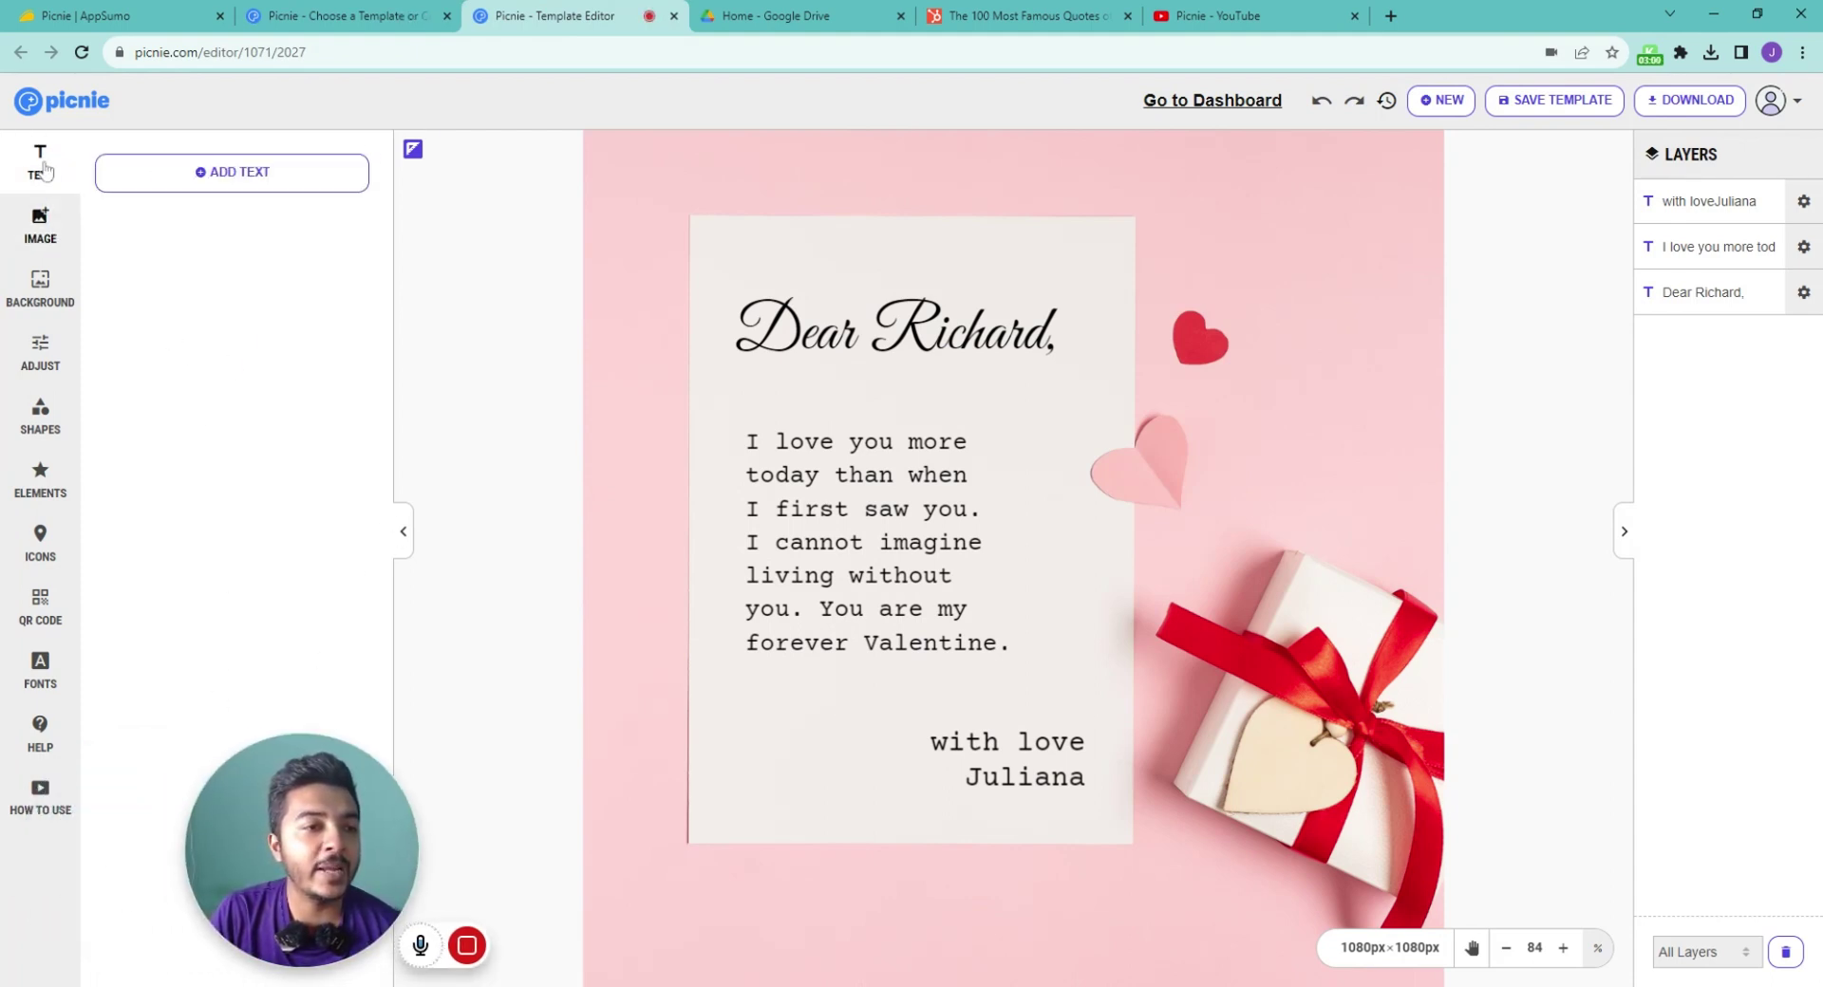
pyautogui.click(43, 289)
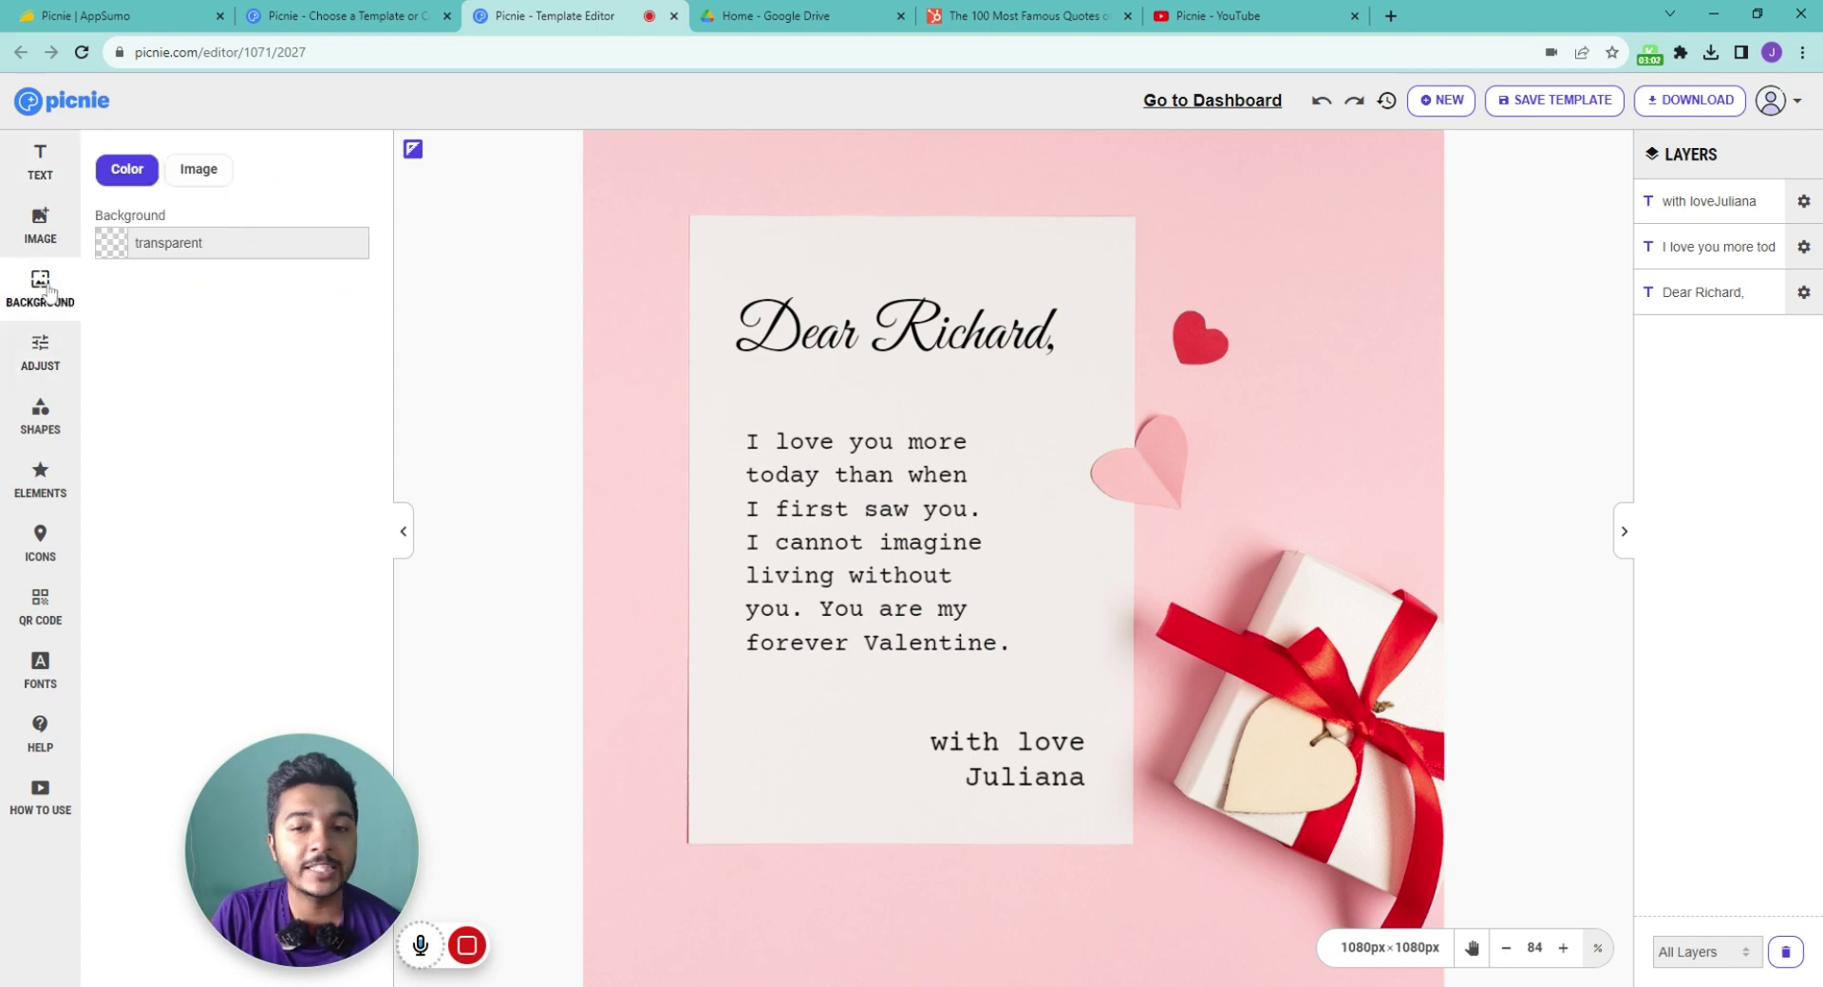
pyautogui.click(43, 337)
pyautogui.click(156, 175)
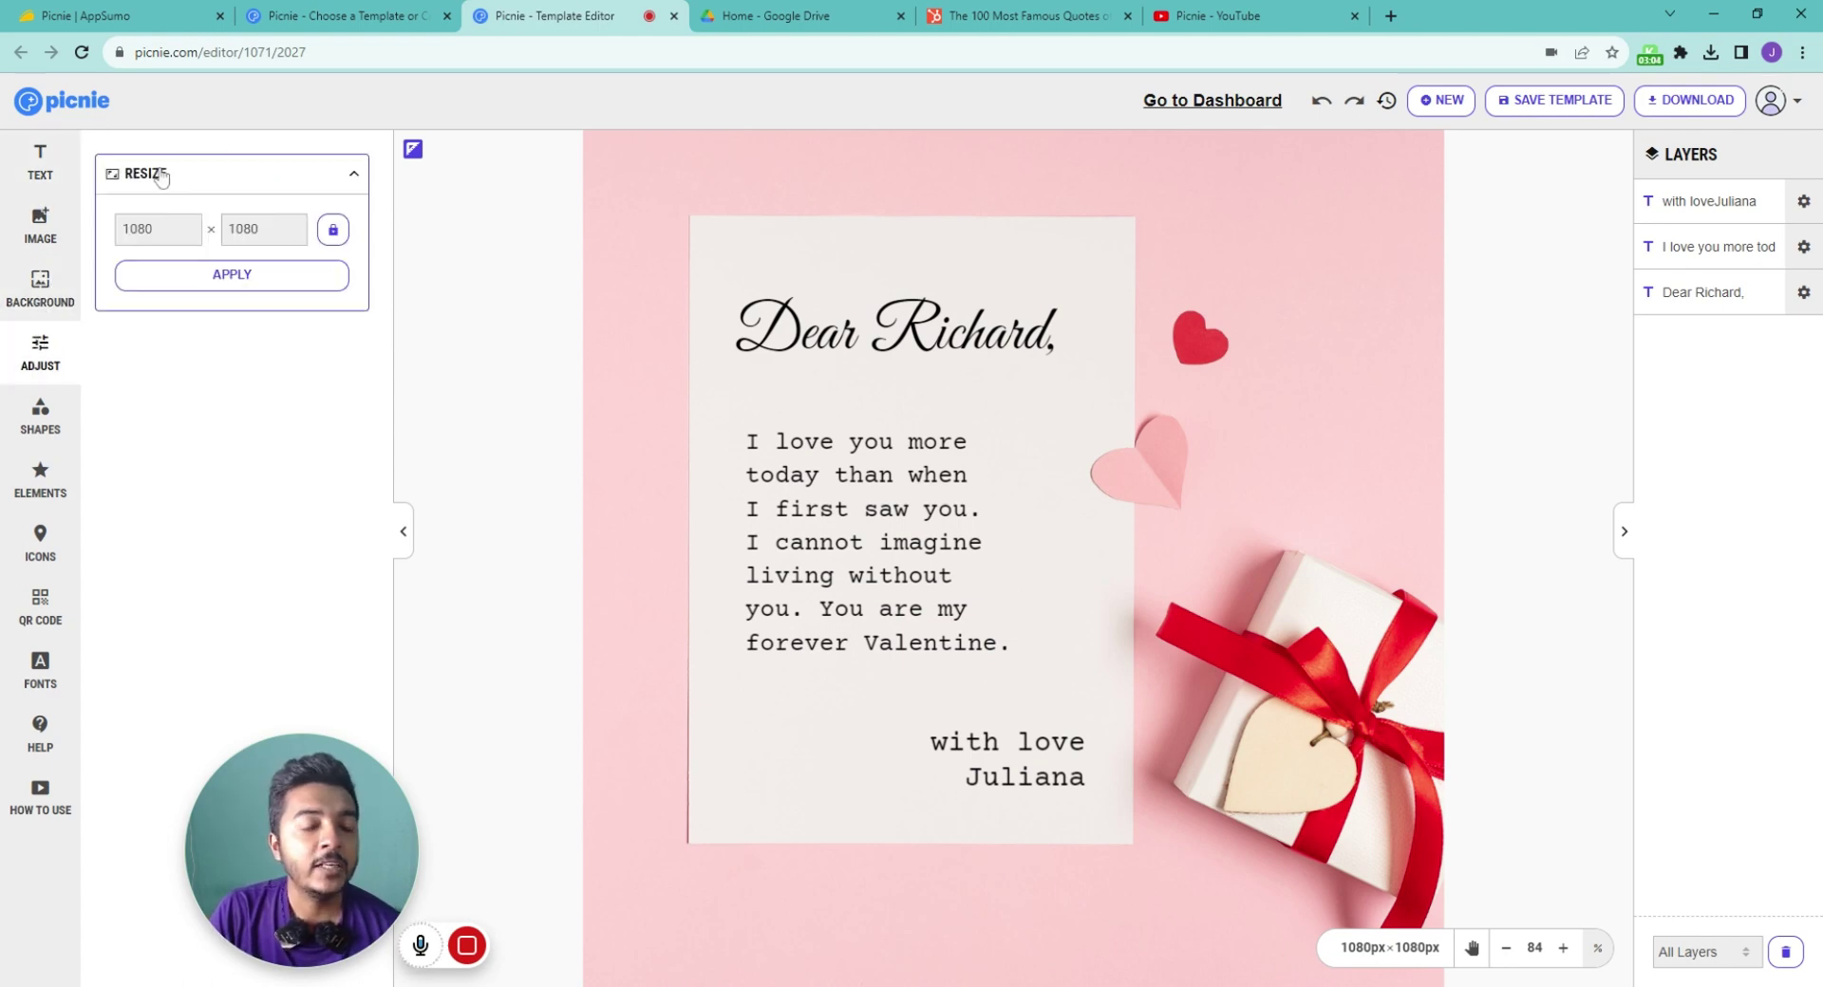
pyautogui.click(156, 175)
pyautogui.click(58, 425)
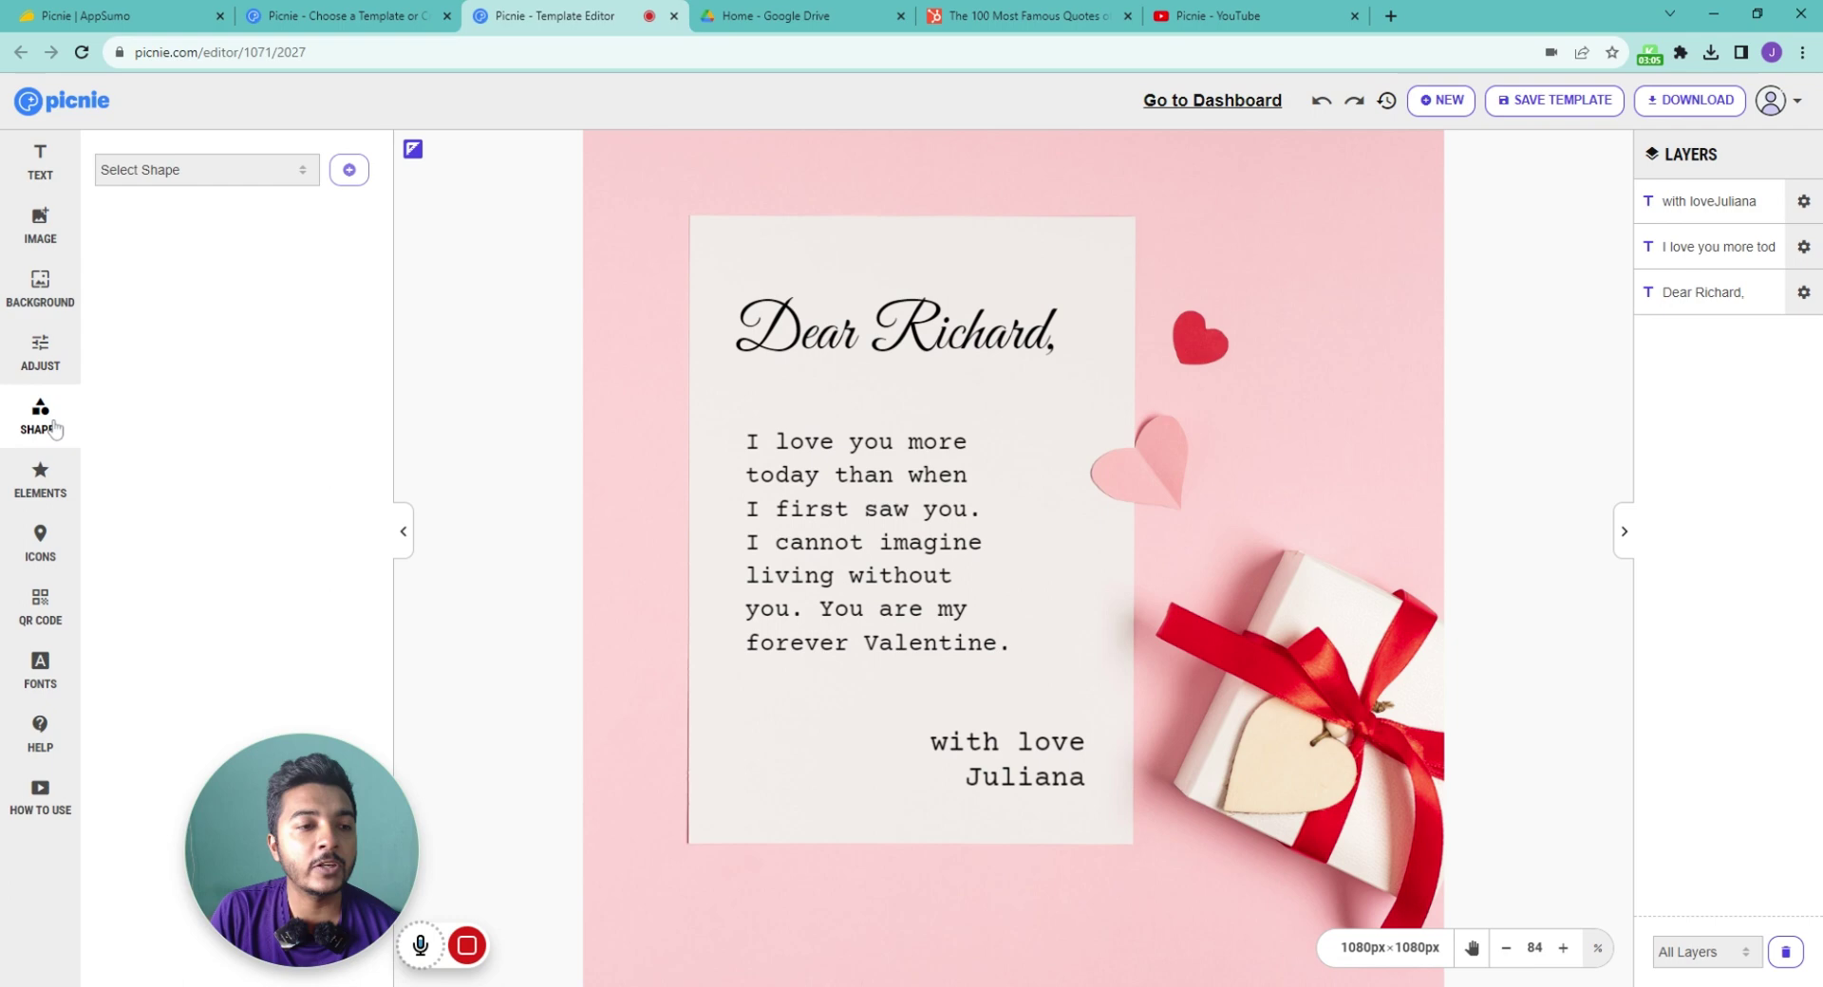
pyautogui.click(167, 188)
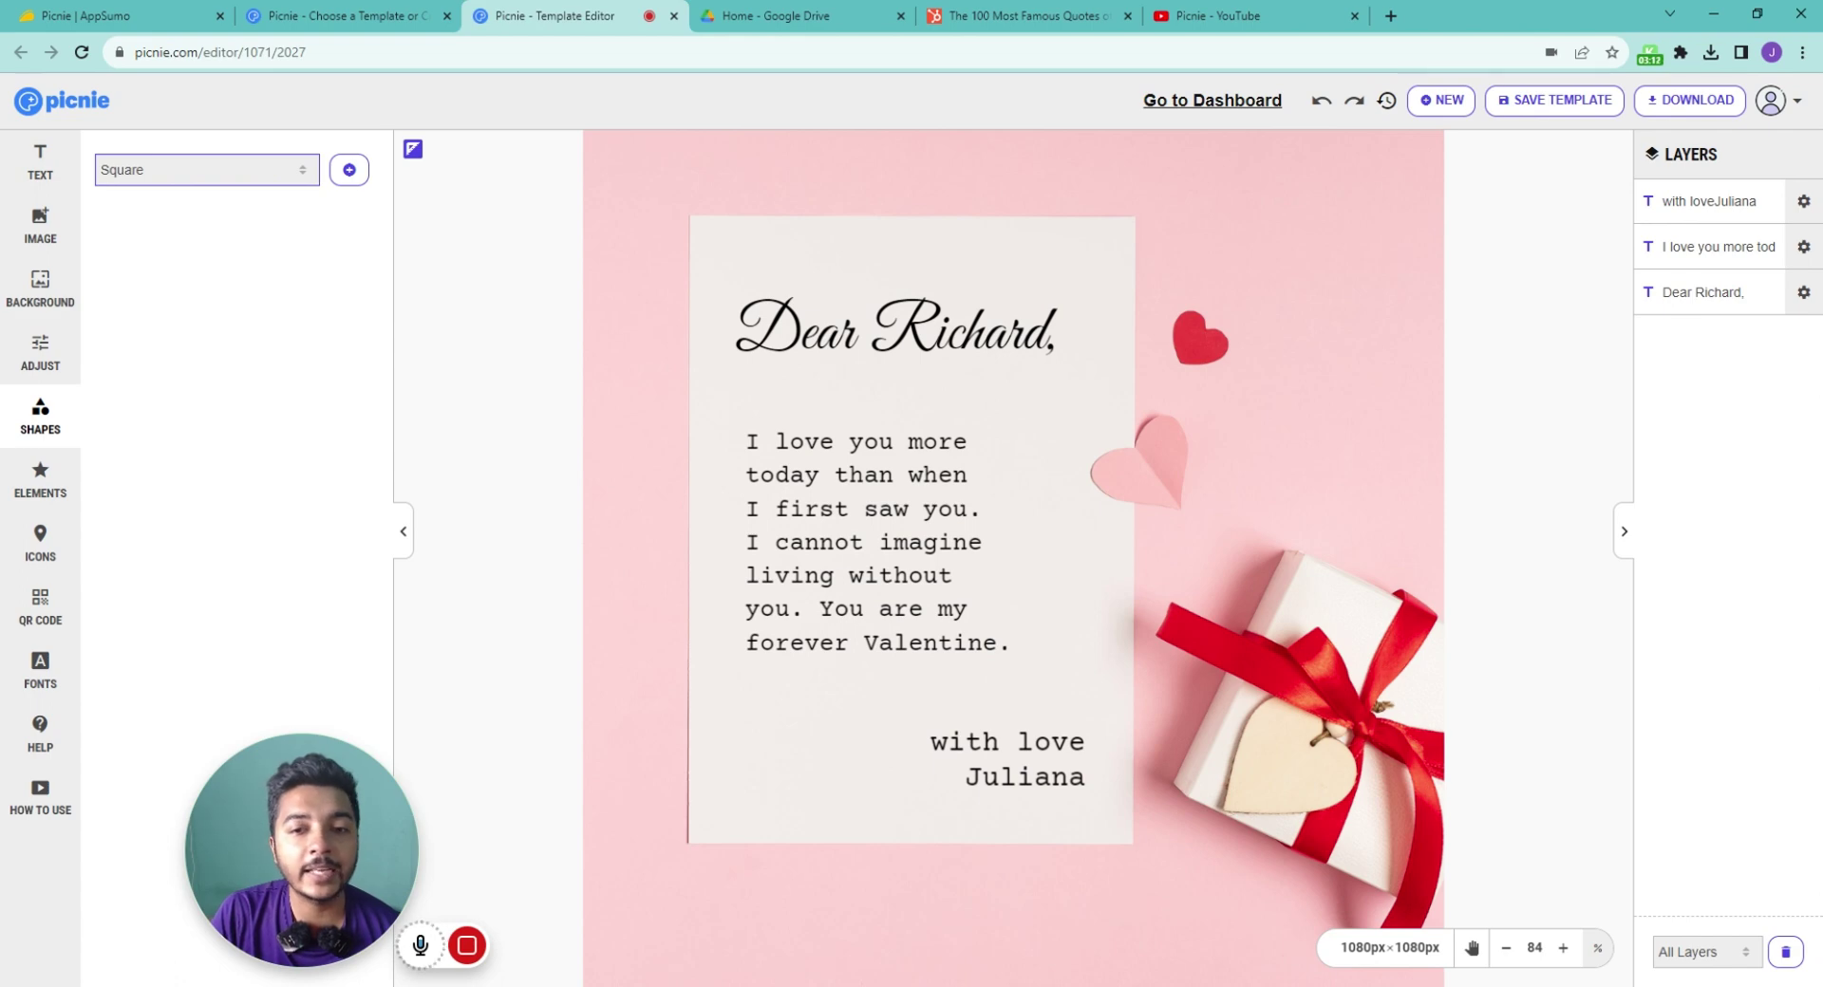
# Browse the Abstract Shapes, Geometric Shapes, Arrows and Speech Bubbles element collections
pyautogui.click(33, 482)
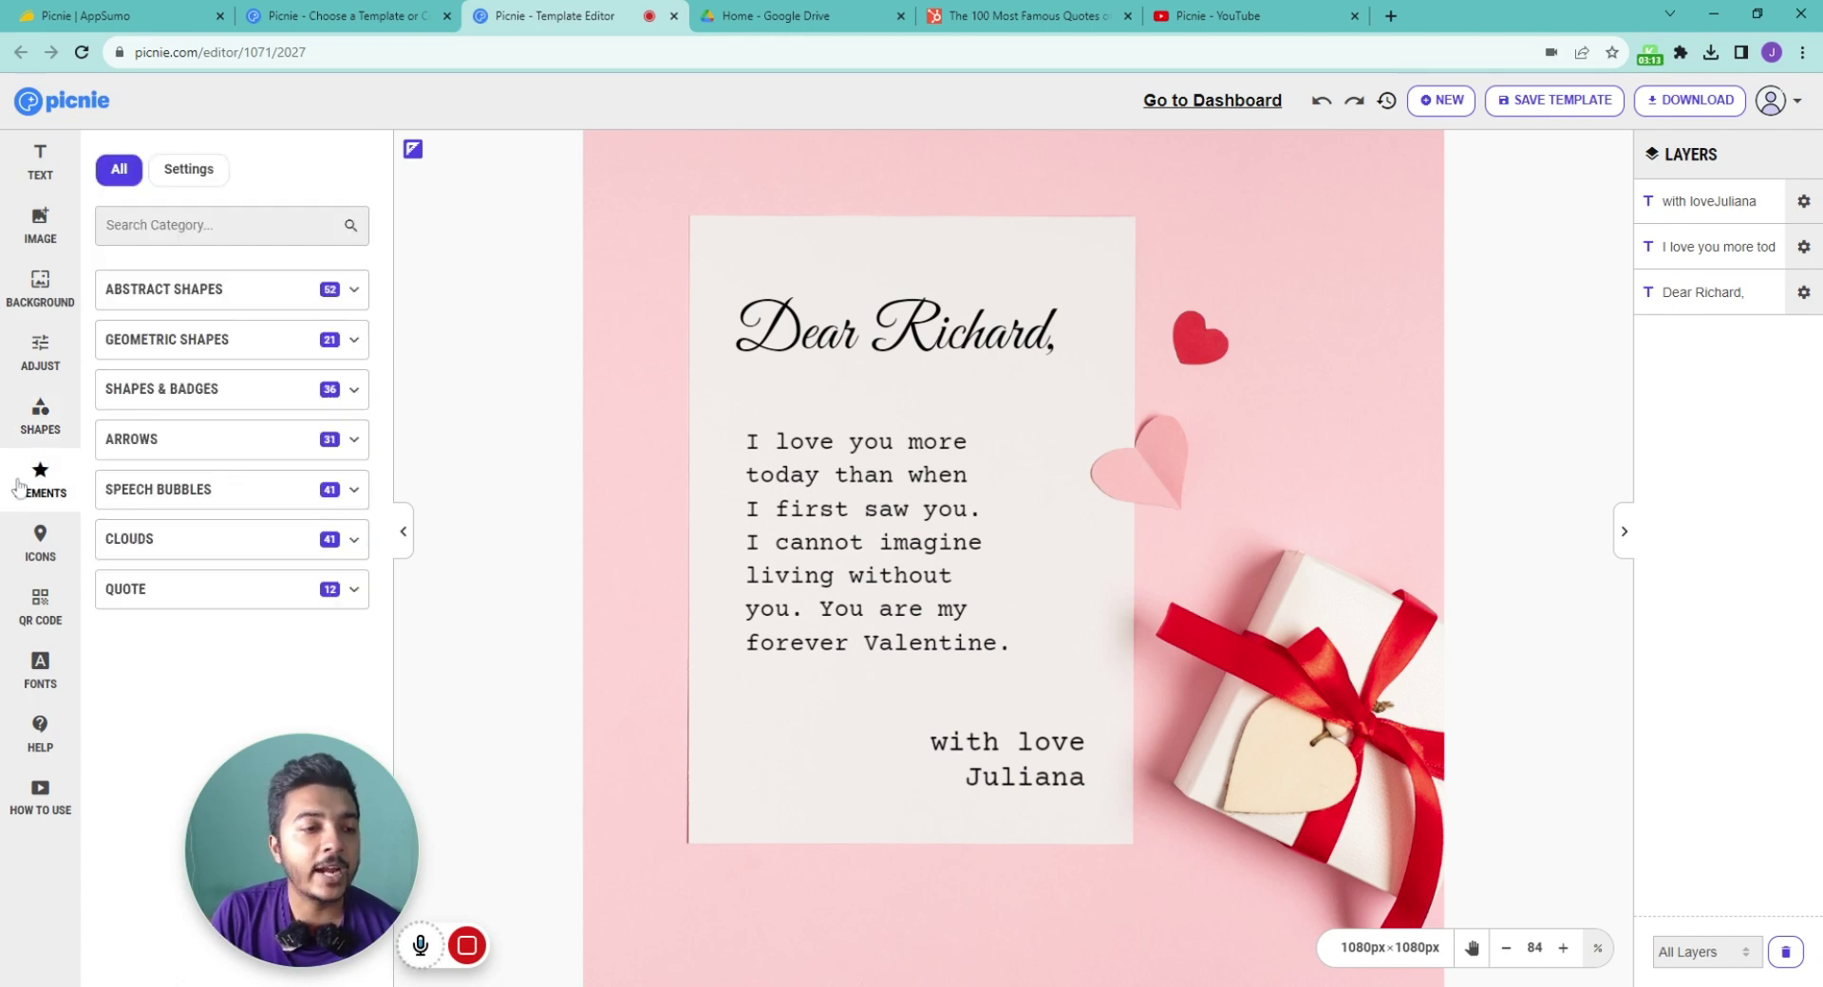
pyautogui.click(122, 290)
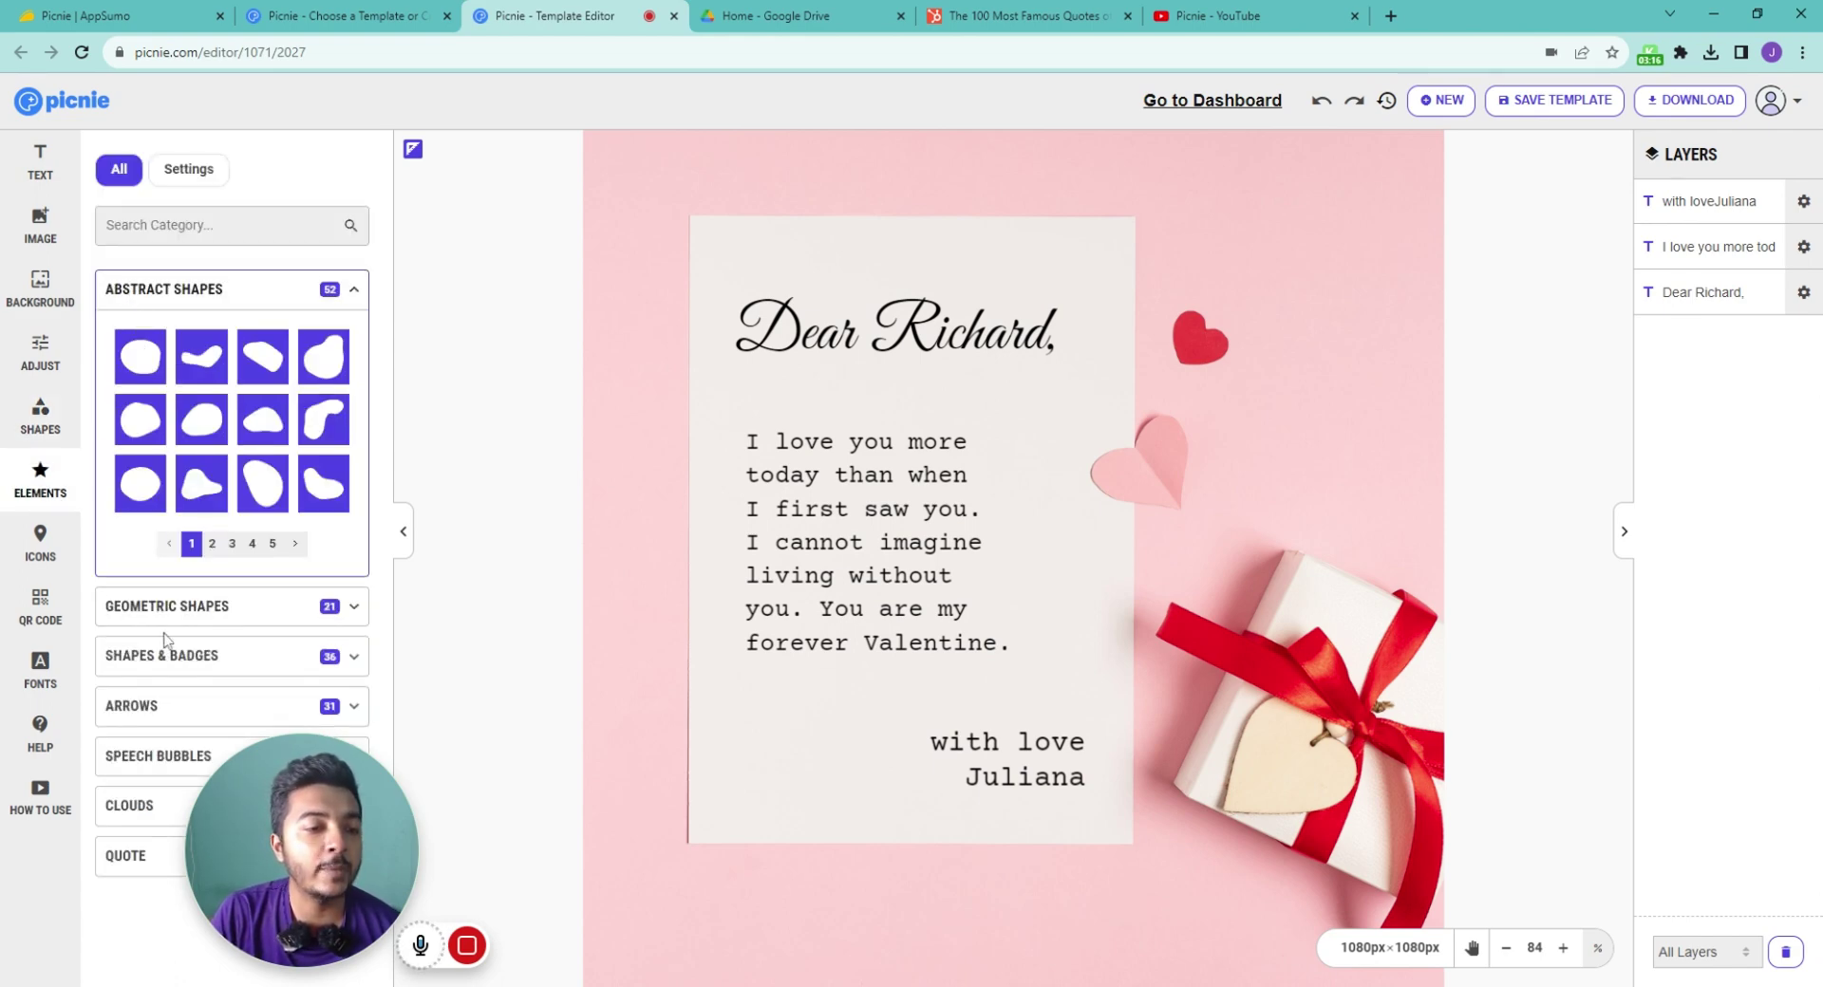
pyautogui.click(164, 606)
pyautogui.scroll(-1, 175, 380)
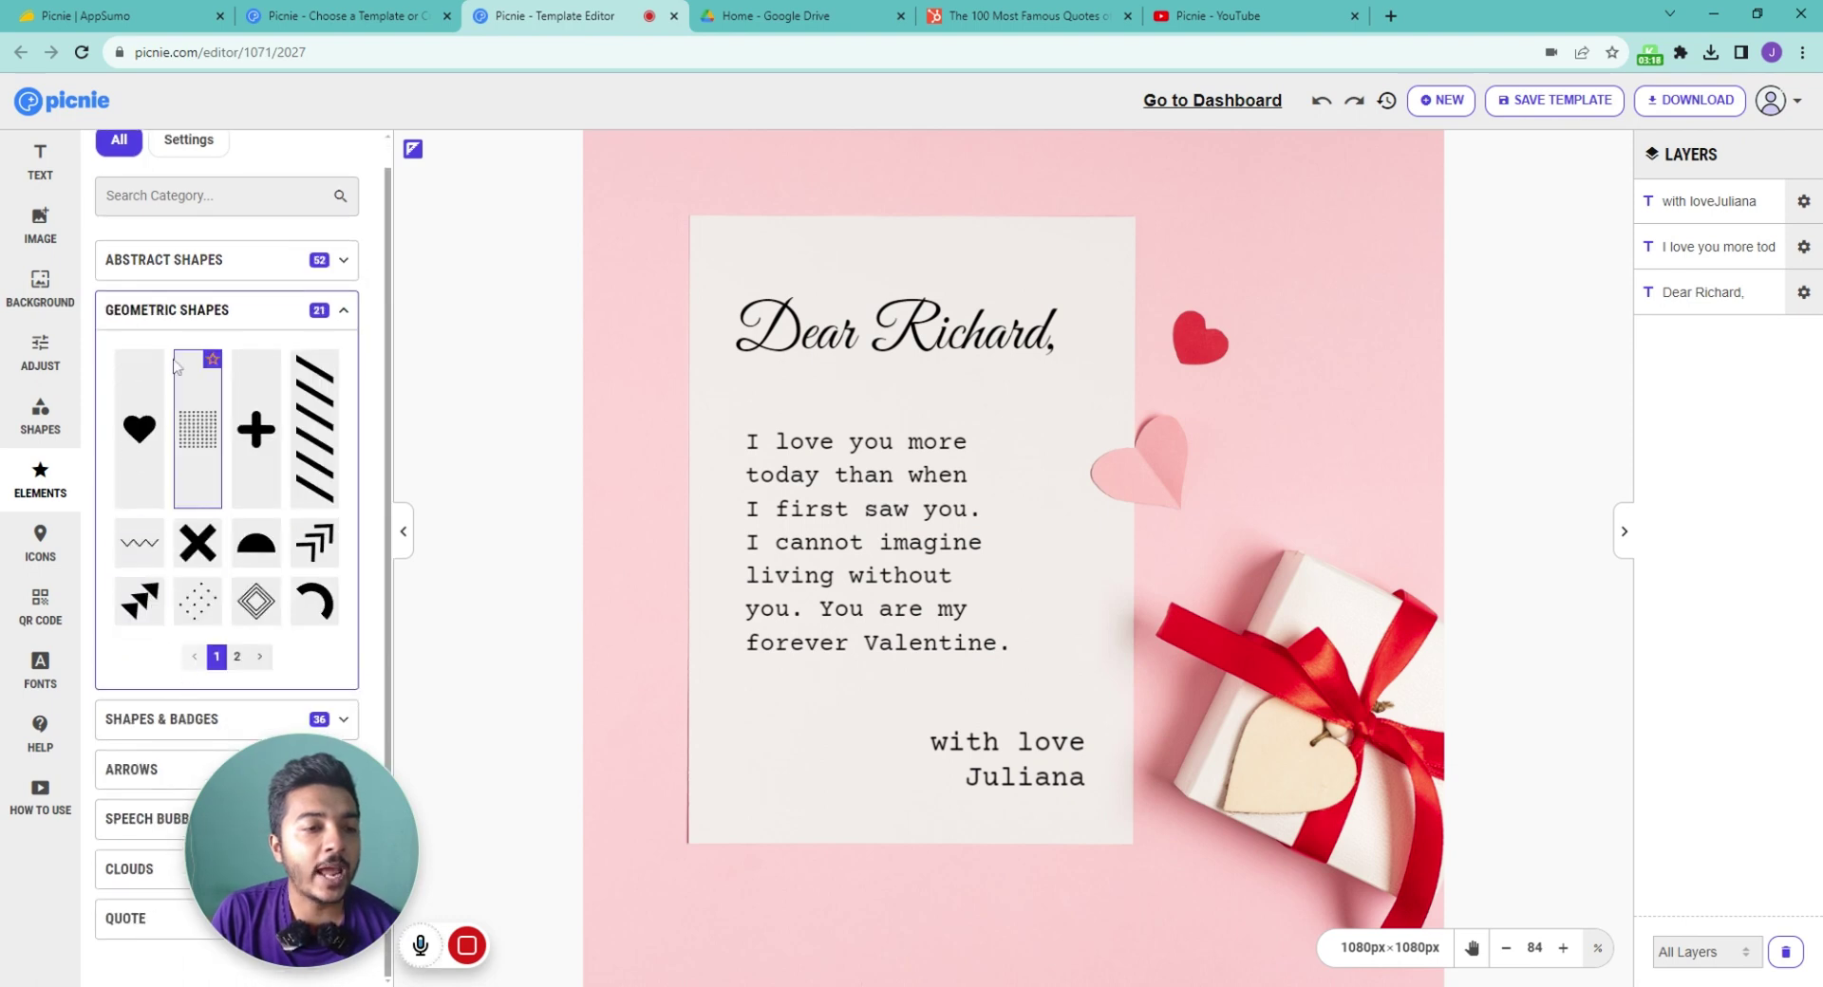
pyautogui.click(173, 319)
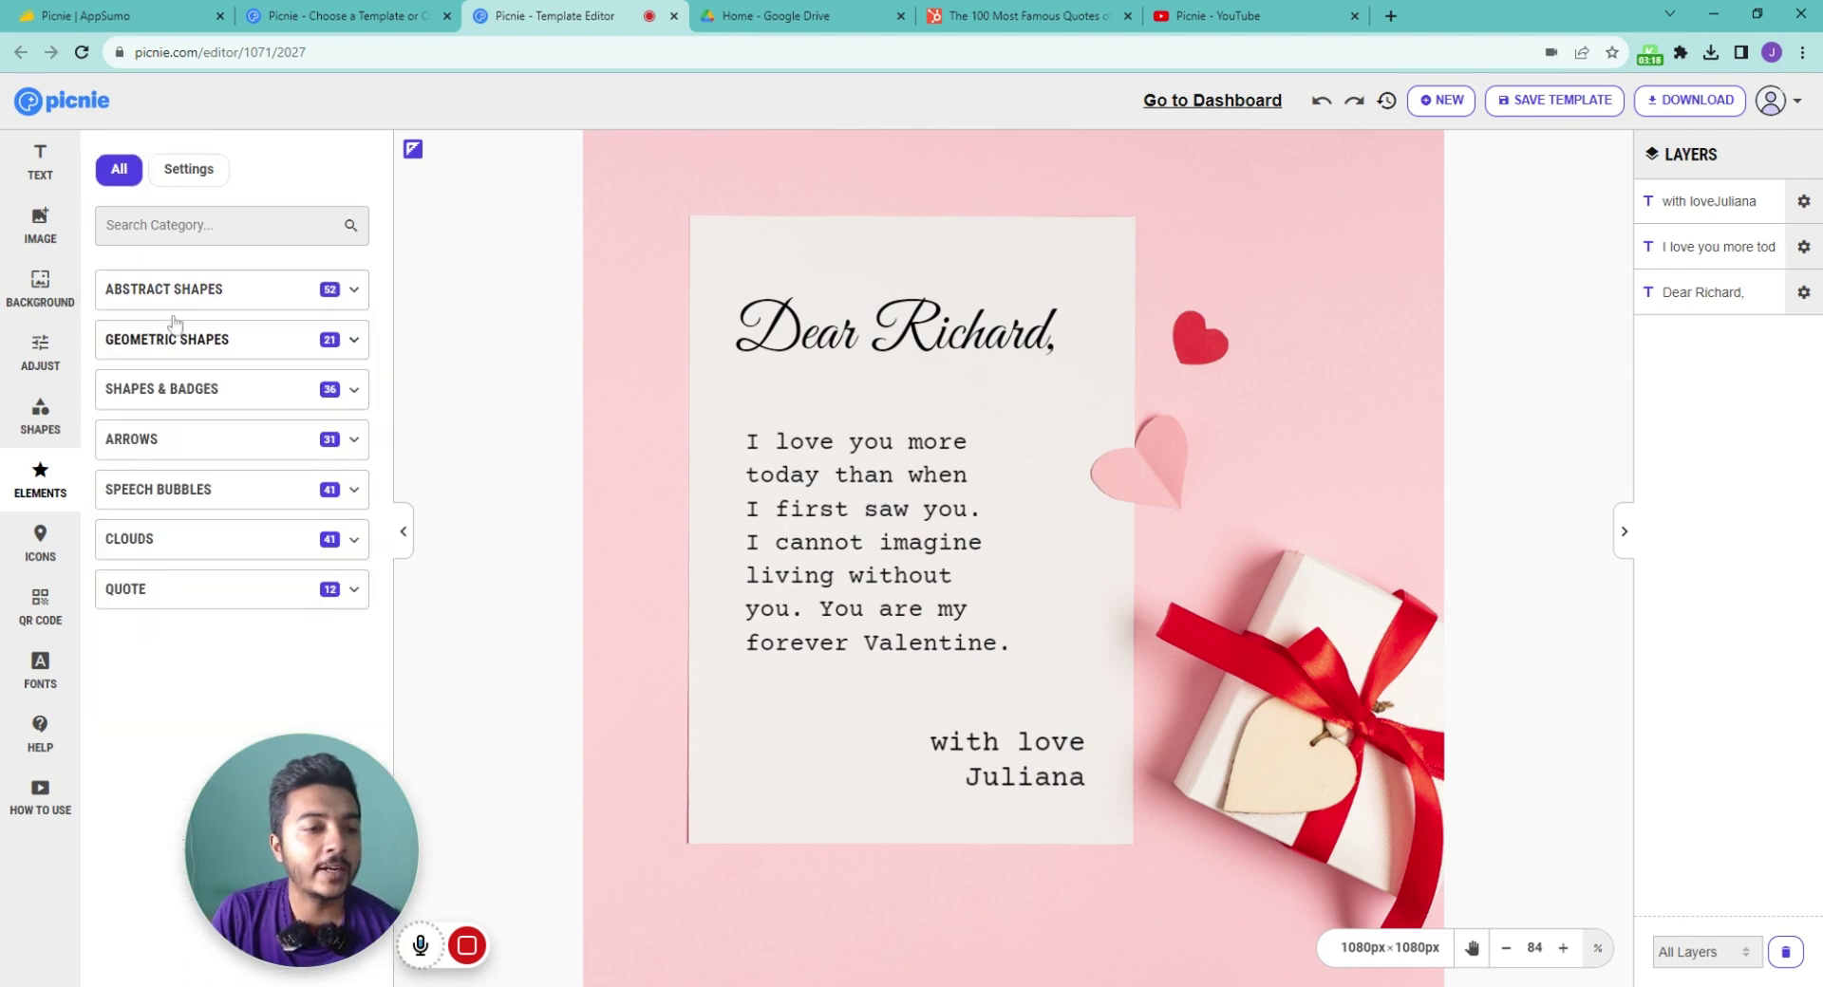
pyautogui.click(157, 440)
pyautogui.click(156, 444)
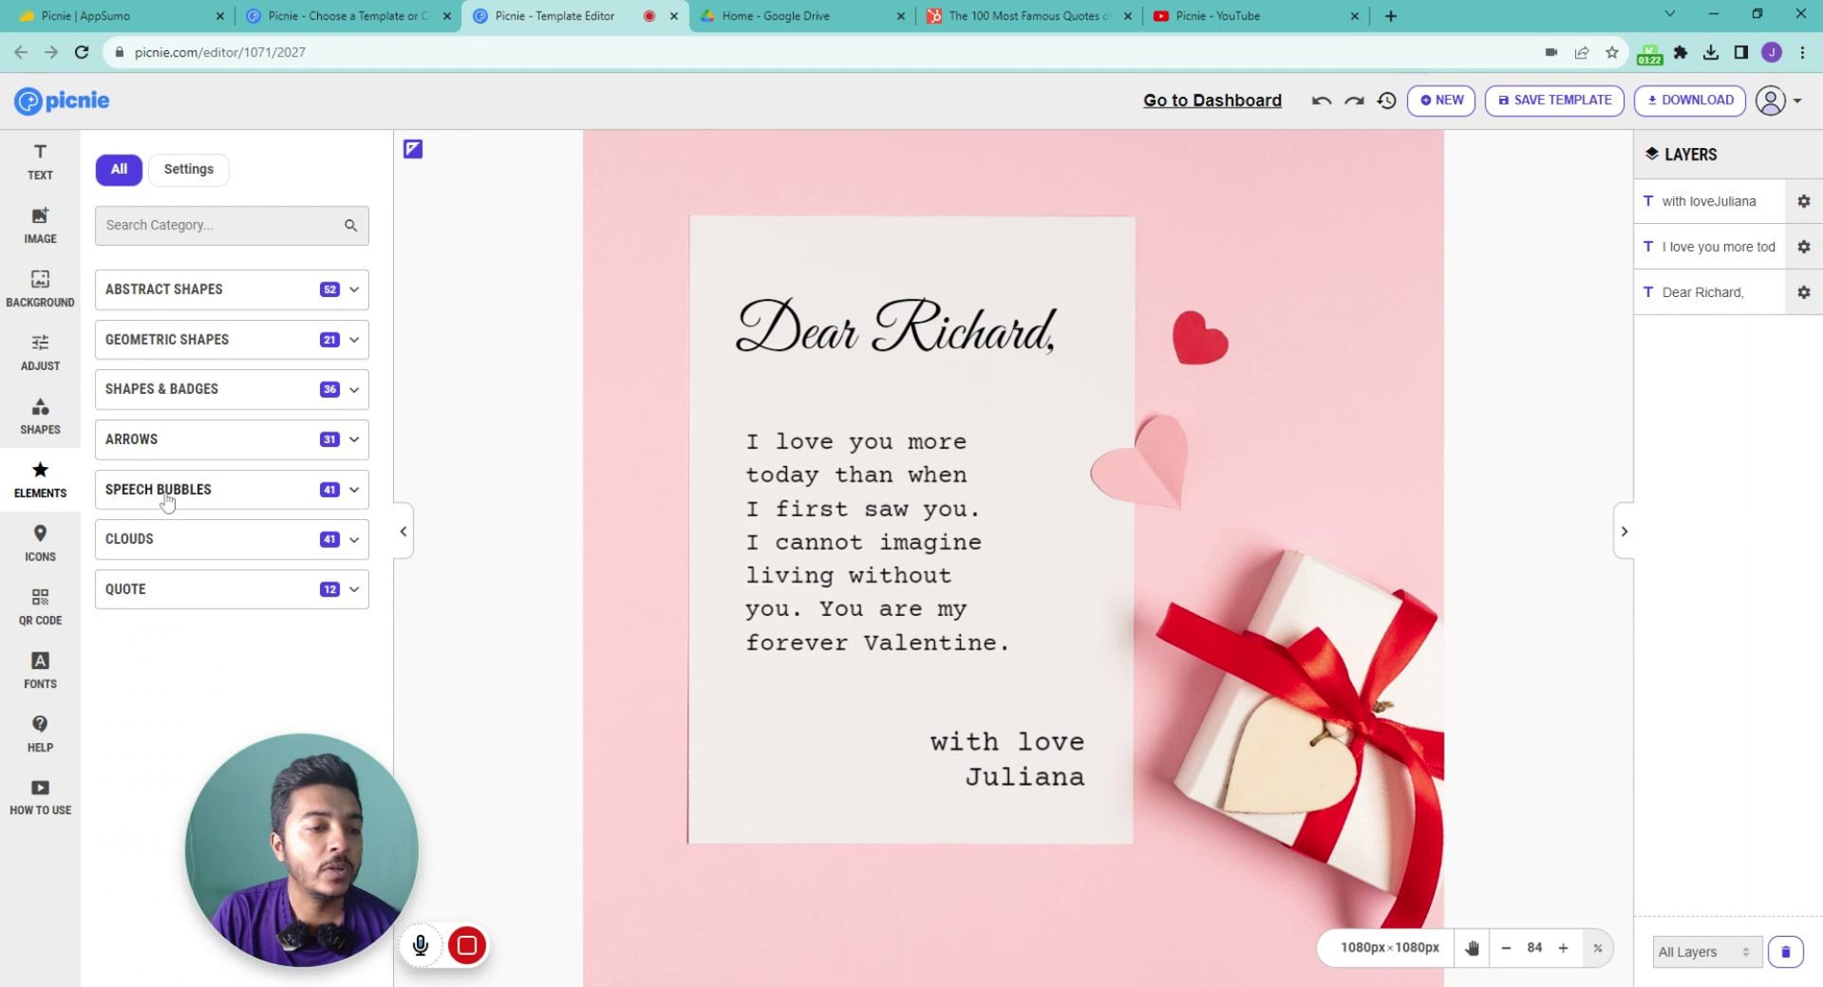
pyautogui.click(167, 501)
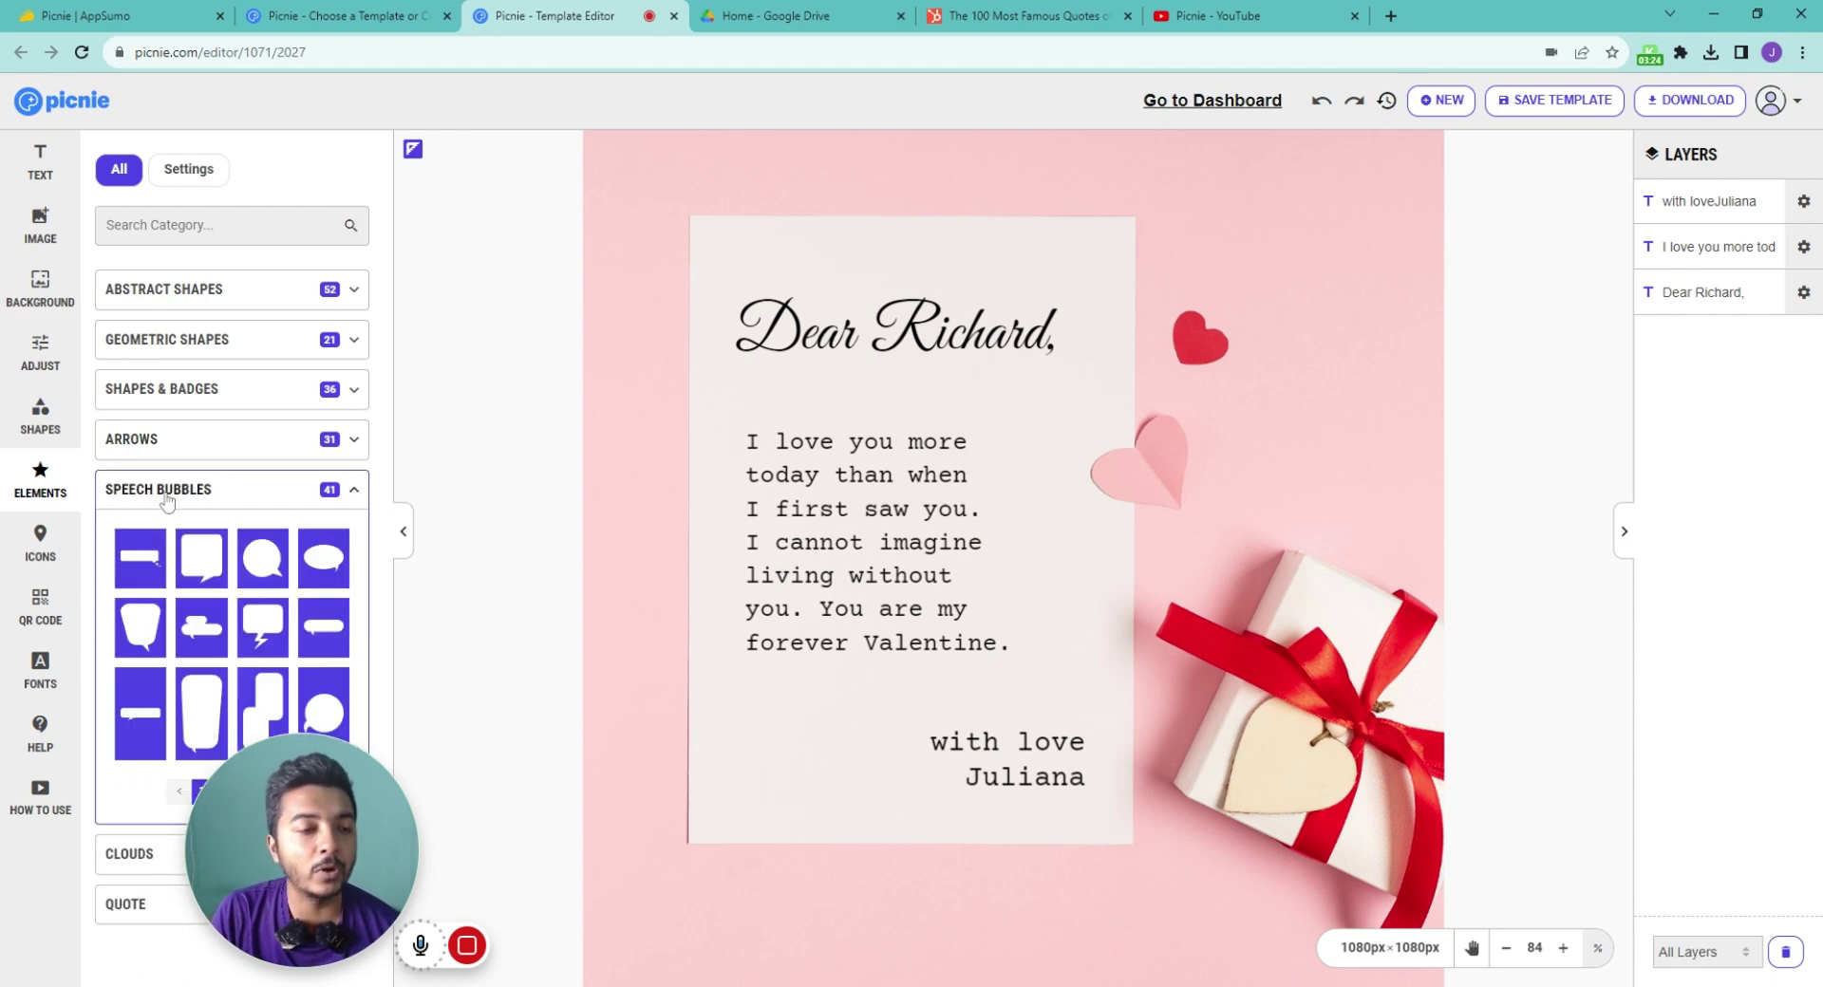
pyautogui.click(167, 491)
# Add a standing-figure icon, shrink it and place it beside the 'Dear Richard,' heading
pyautogui.click(59, 553)
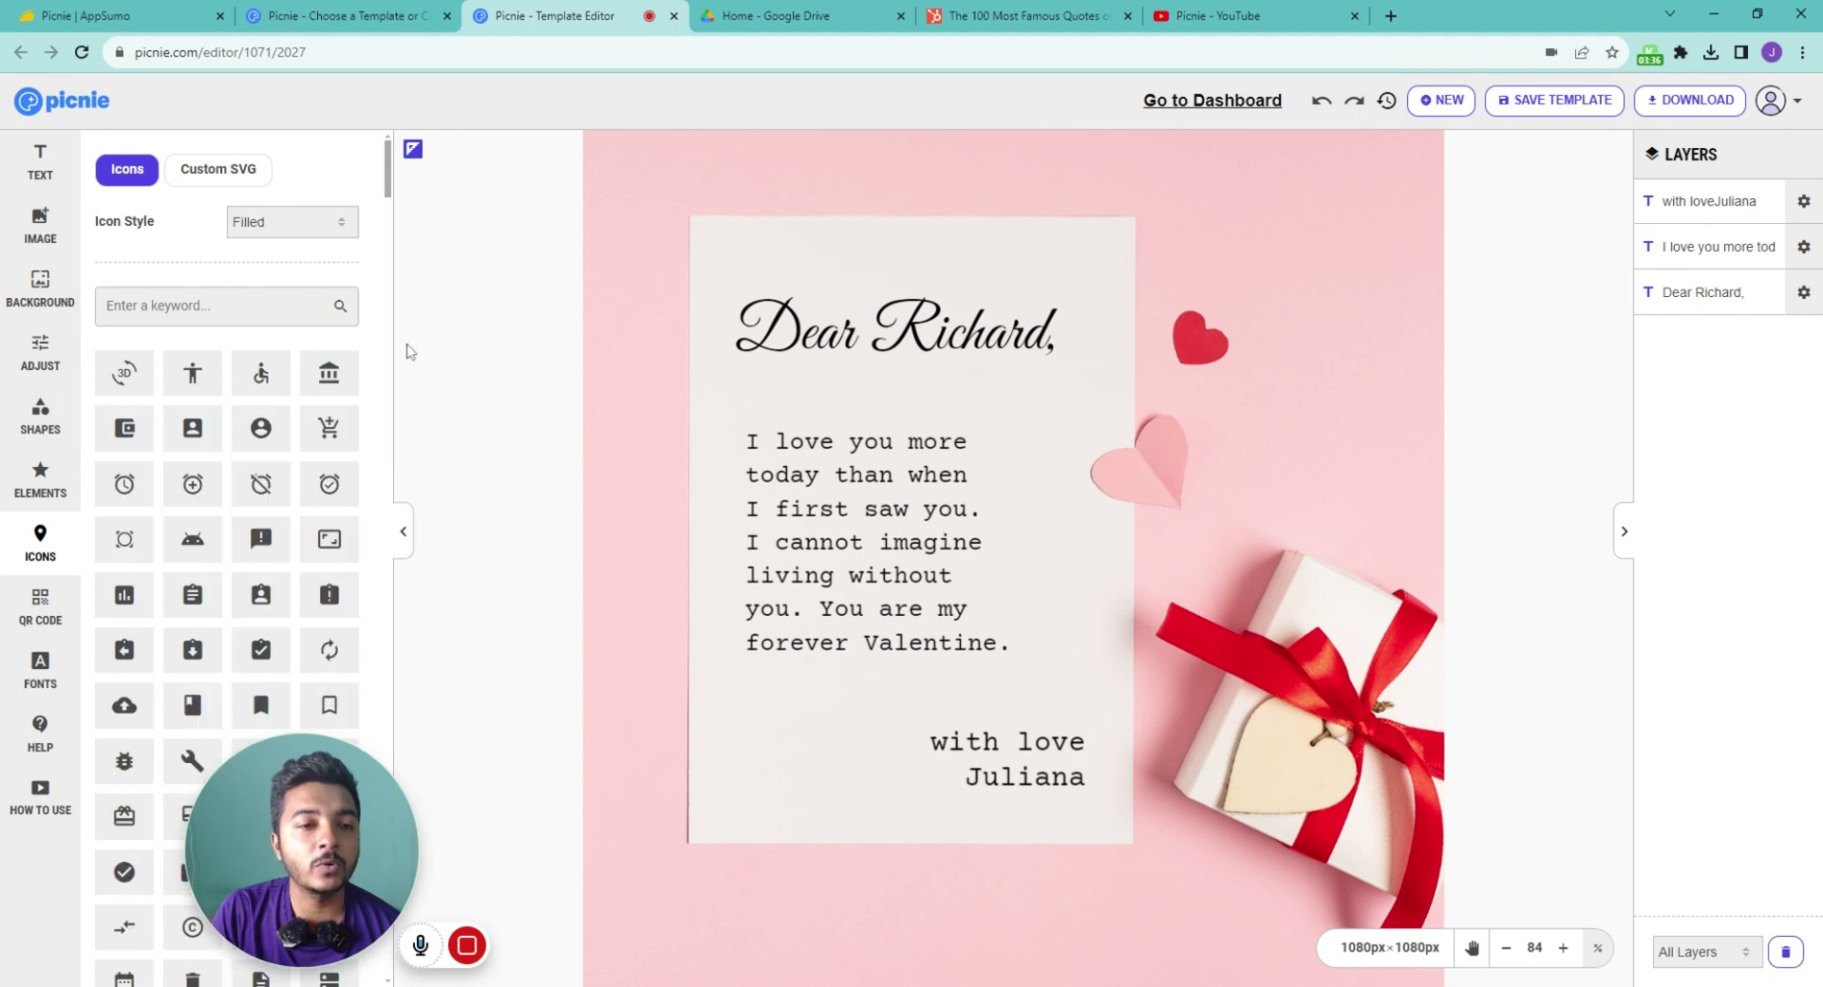
pyautogui.click(194, 375)
pyautogui.moveTo(1013, 577); pyautogui.dragTo(1094, 328)
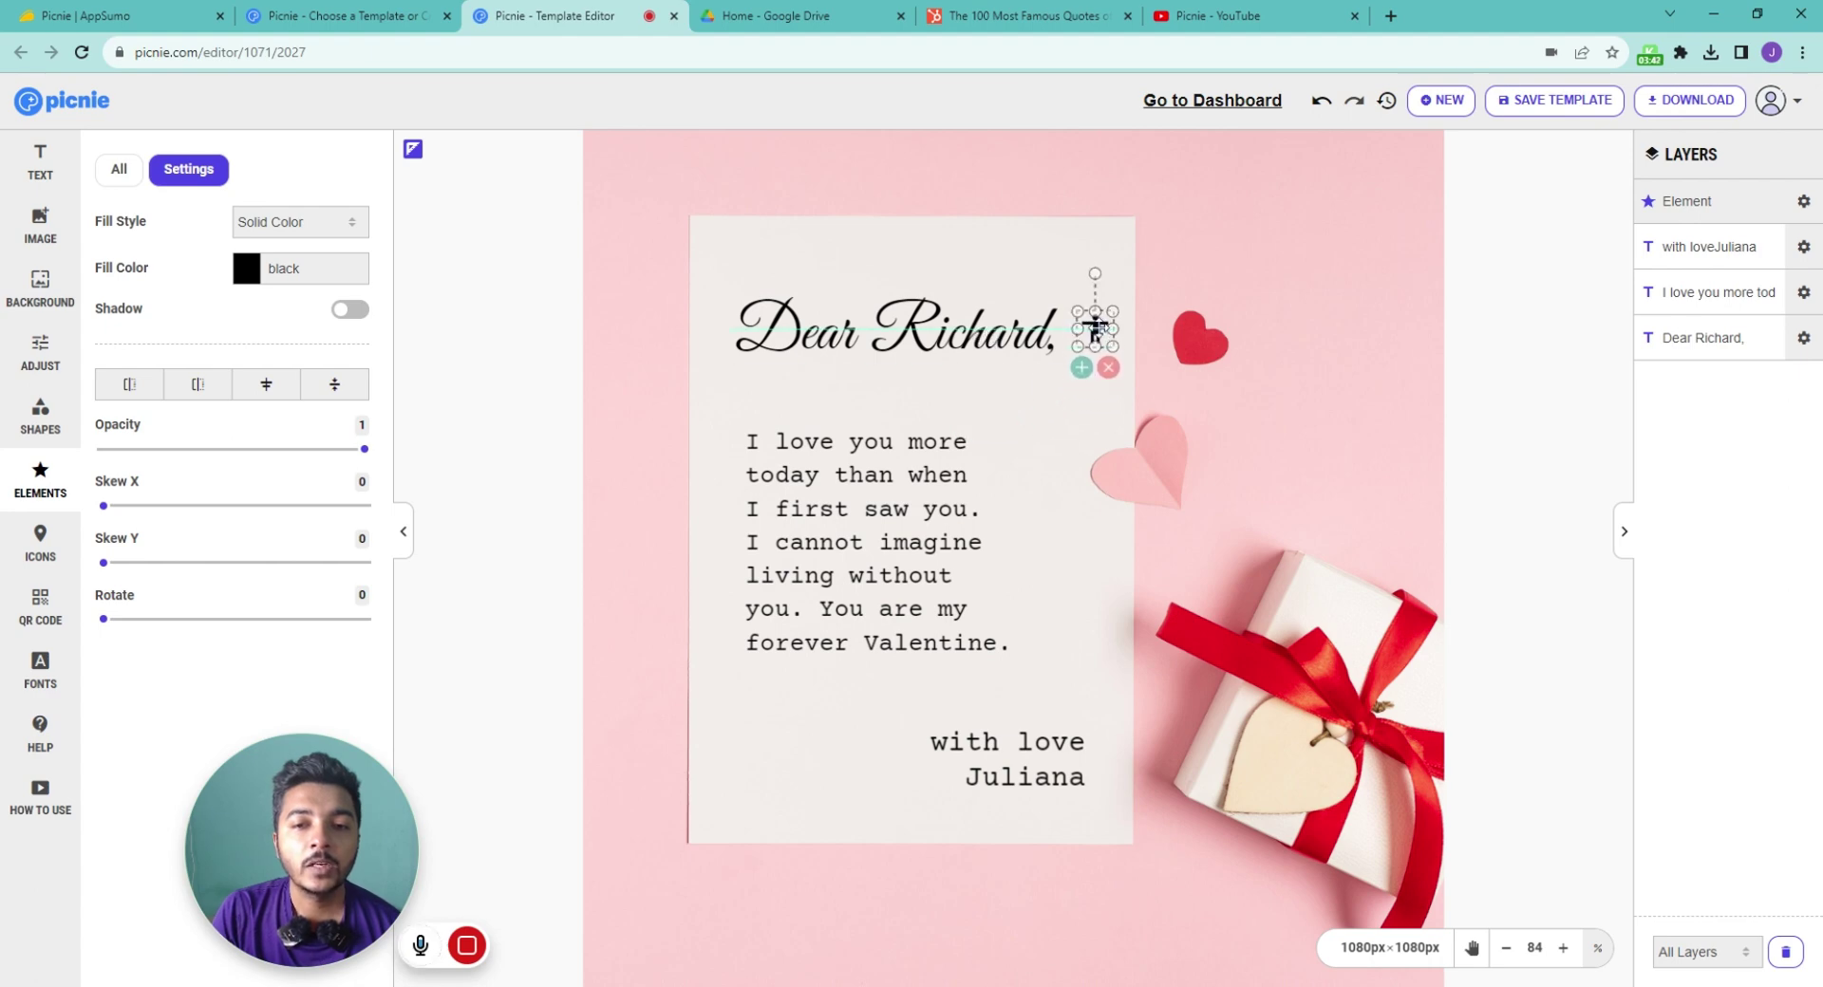
pyautogui.click(638, 368)
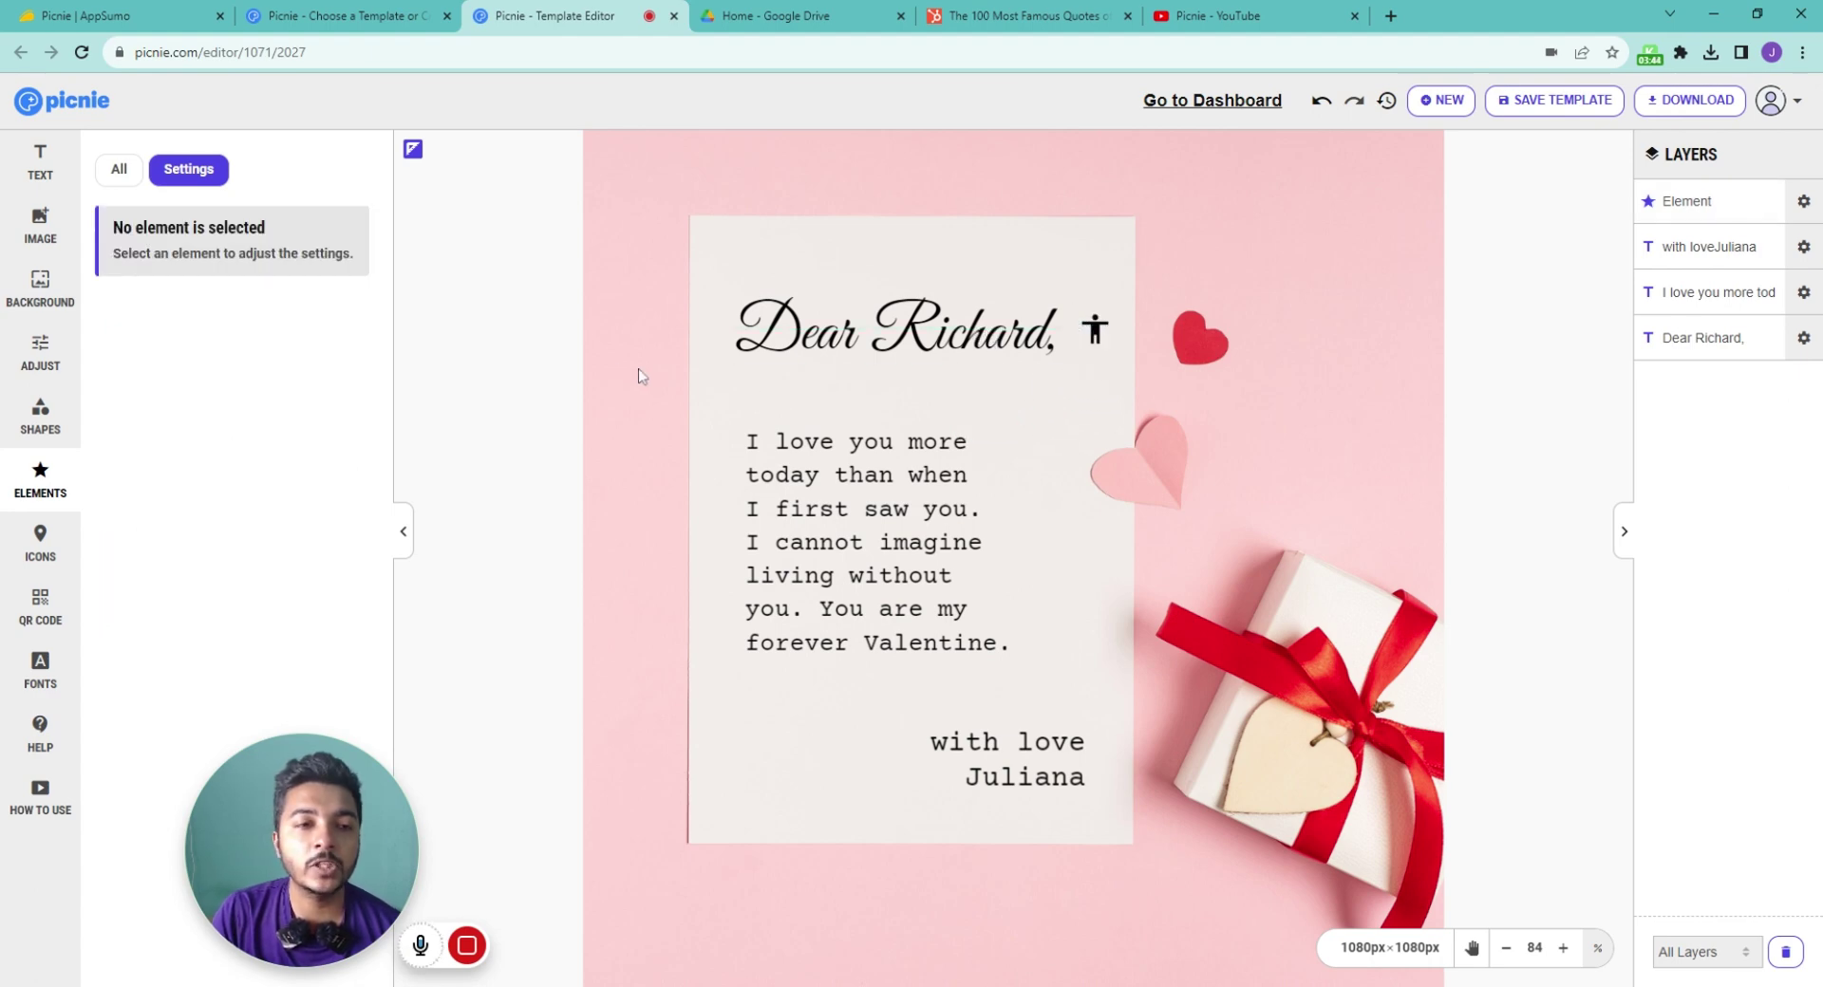
# Check the QR code panel, then show the Fonts panel with its Upload Custom Font option
pyautogui.click(36, 612)
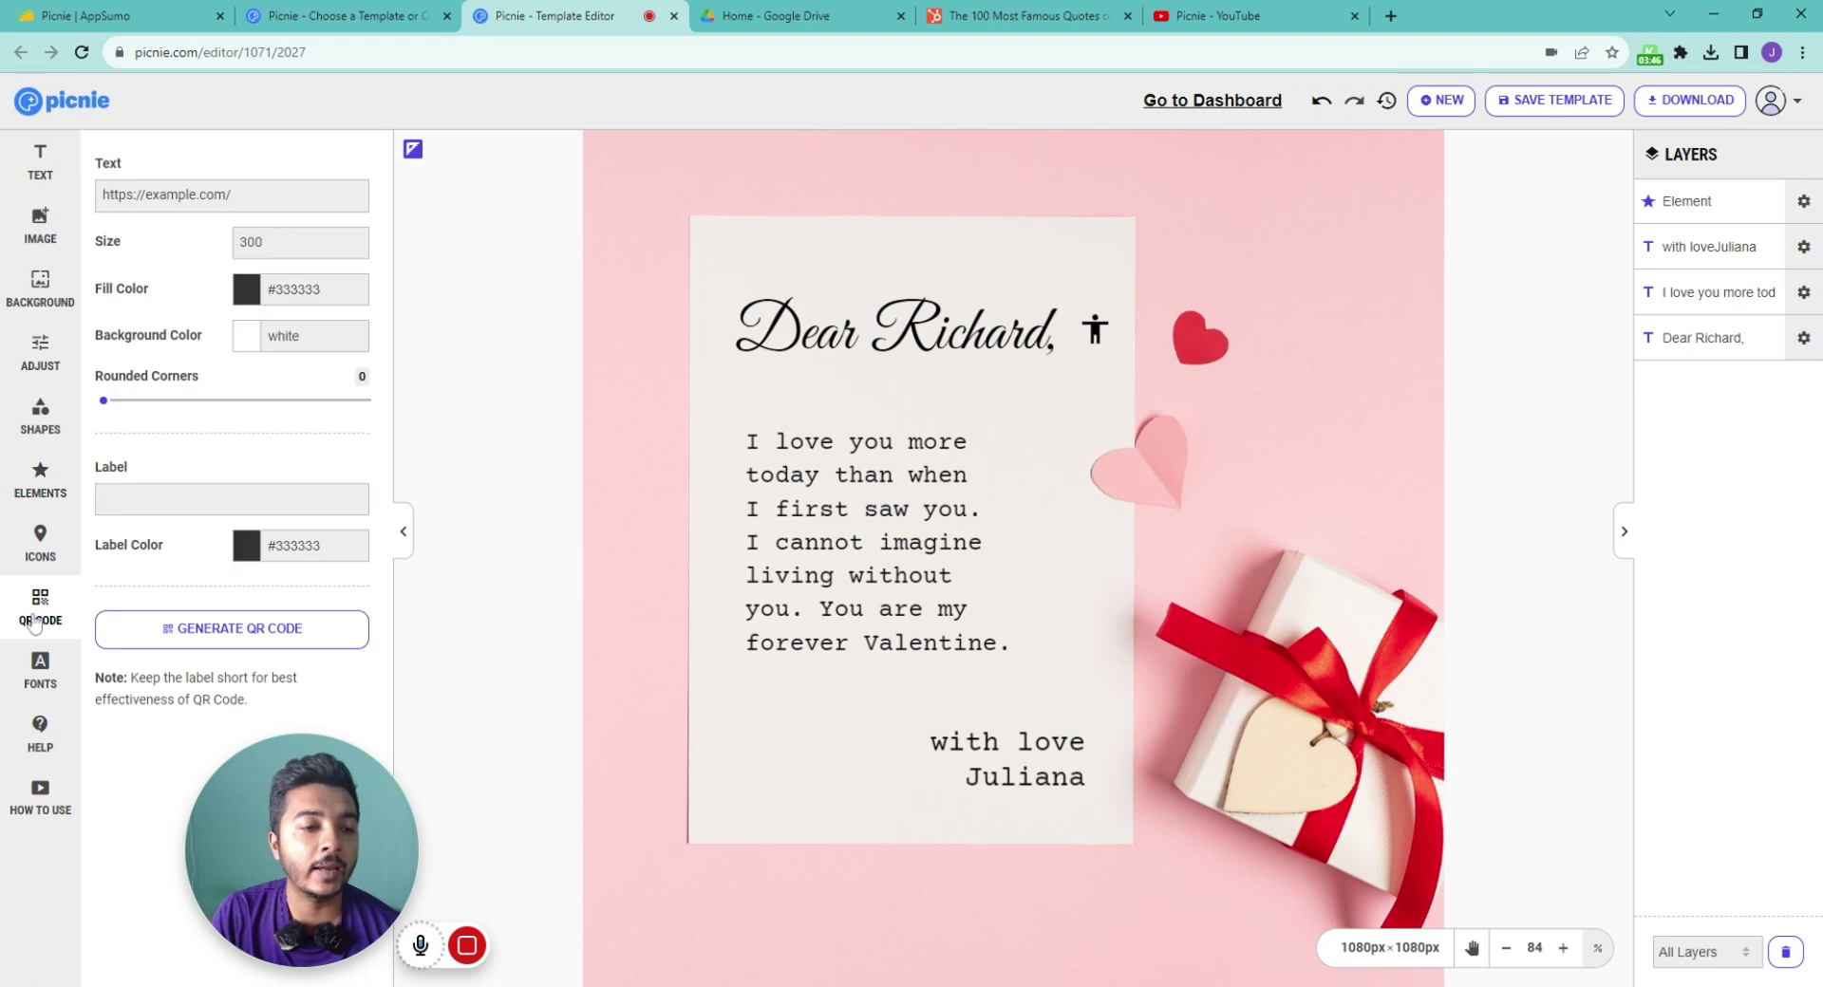
pyautogui.click(39, 672)
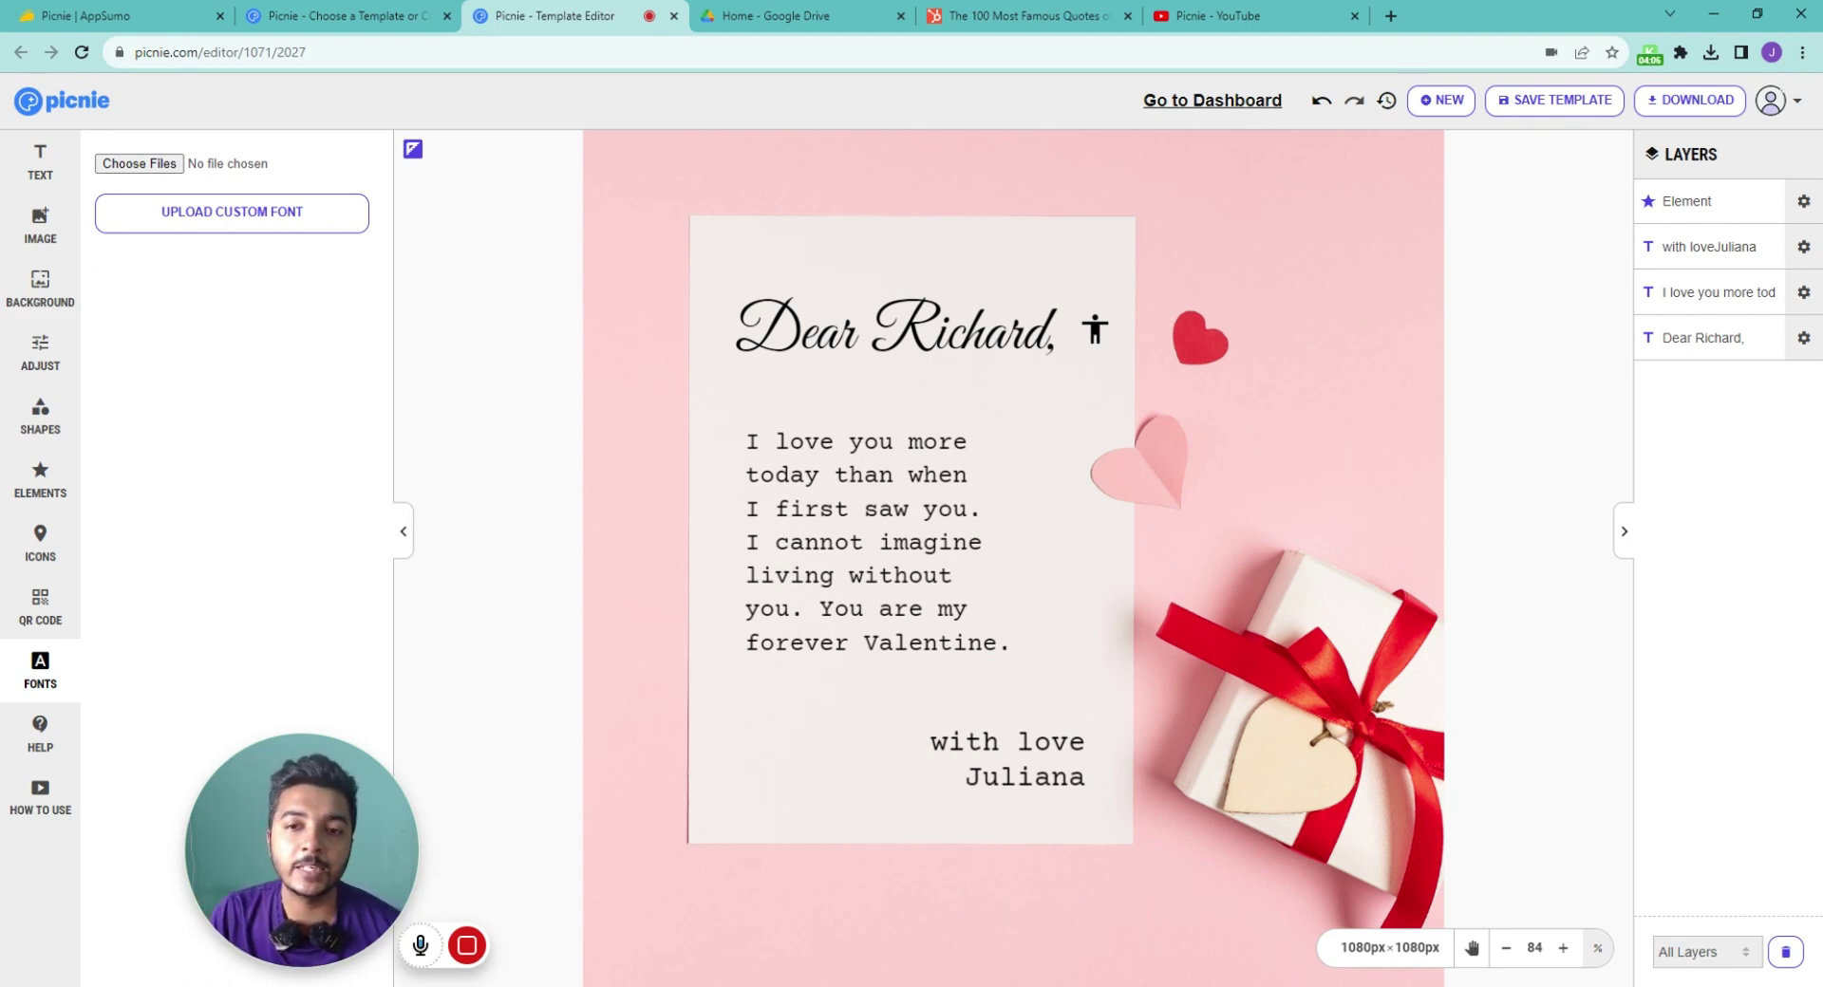
# Save the template as a new copy named 'Demo 3 Temp' and continue in the Template Editor
pyautogui.click(1562, 100)
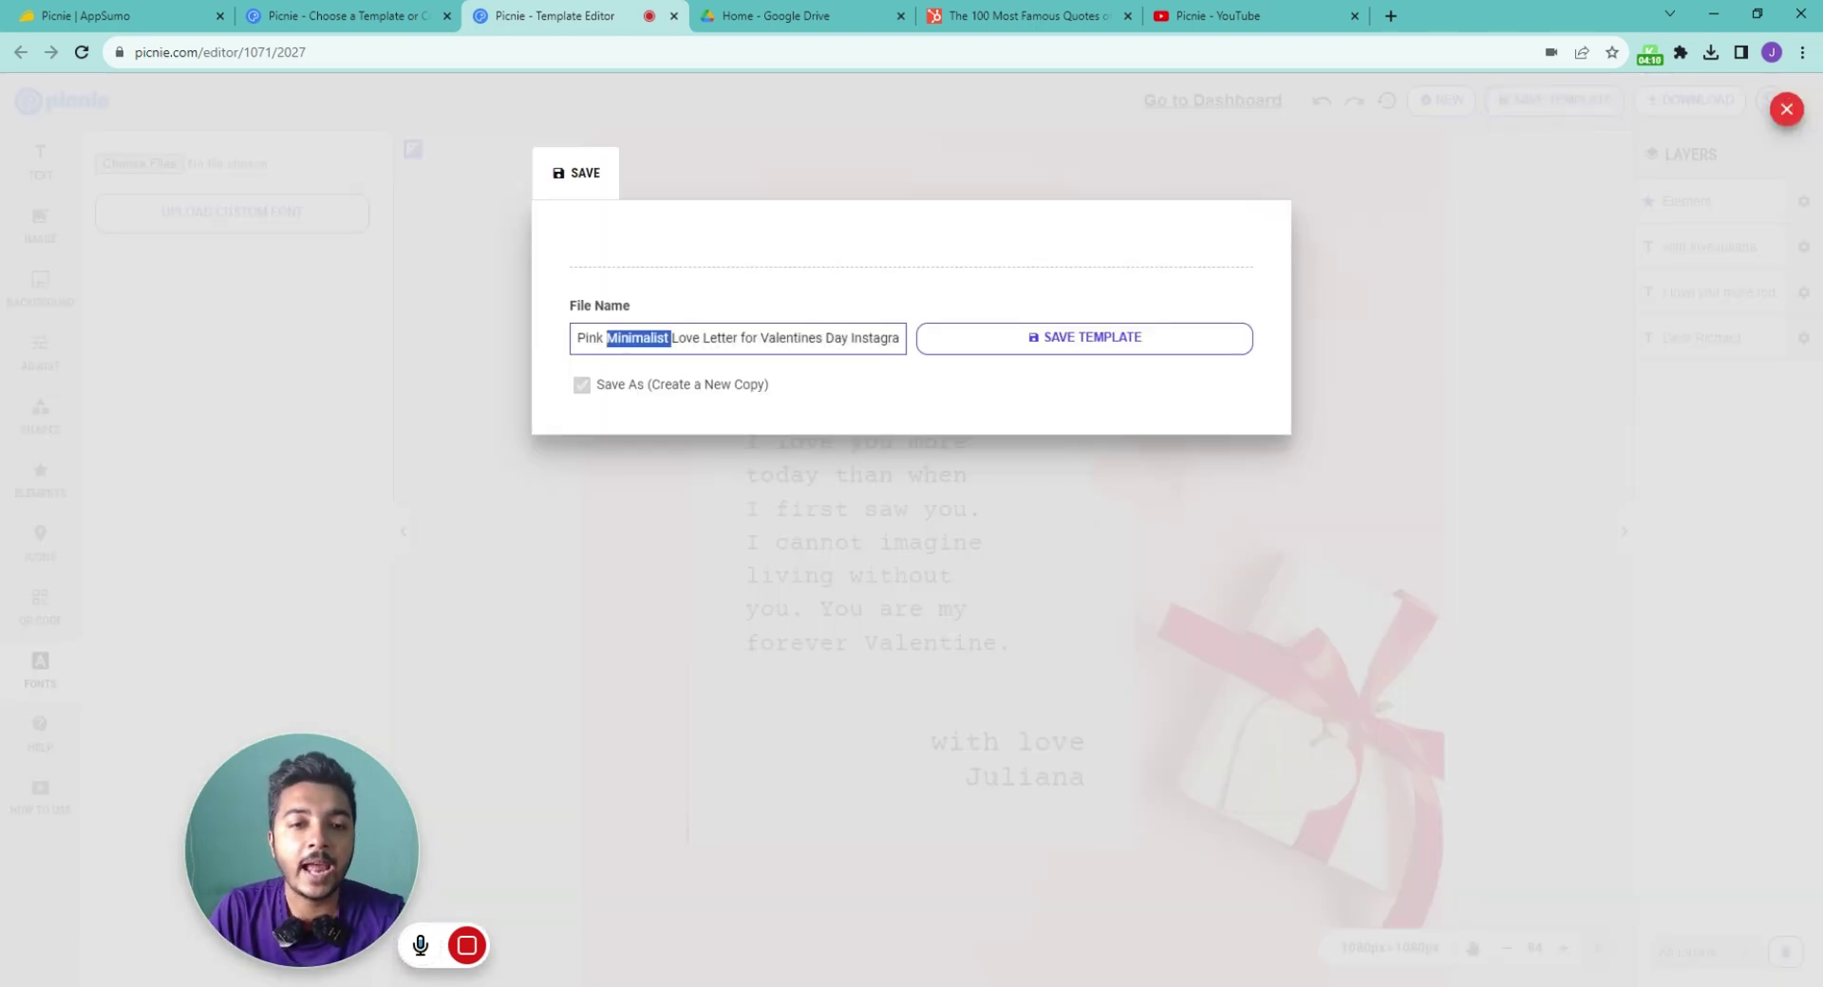
pyautogui.tripleClick(638, 339)
pyautogui.write('Demo 3 Temp')
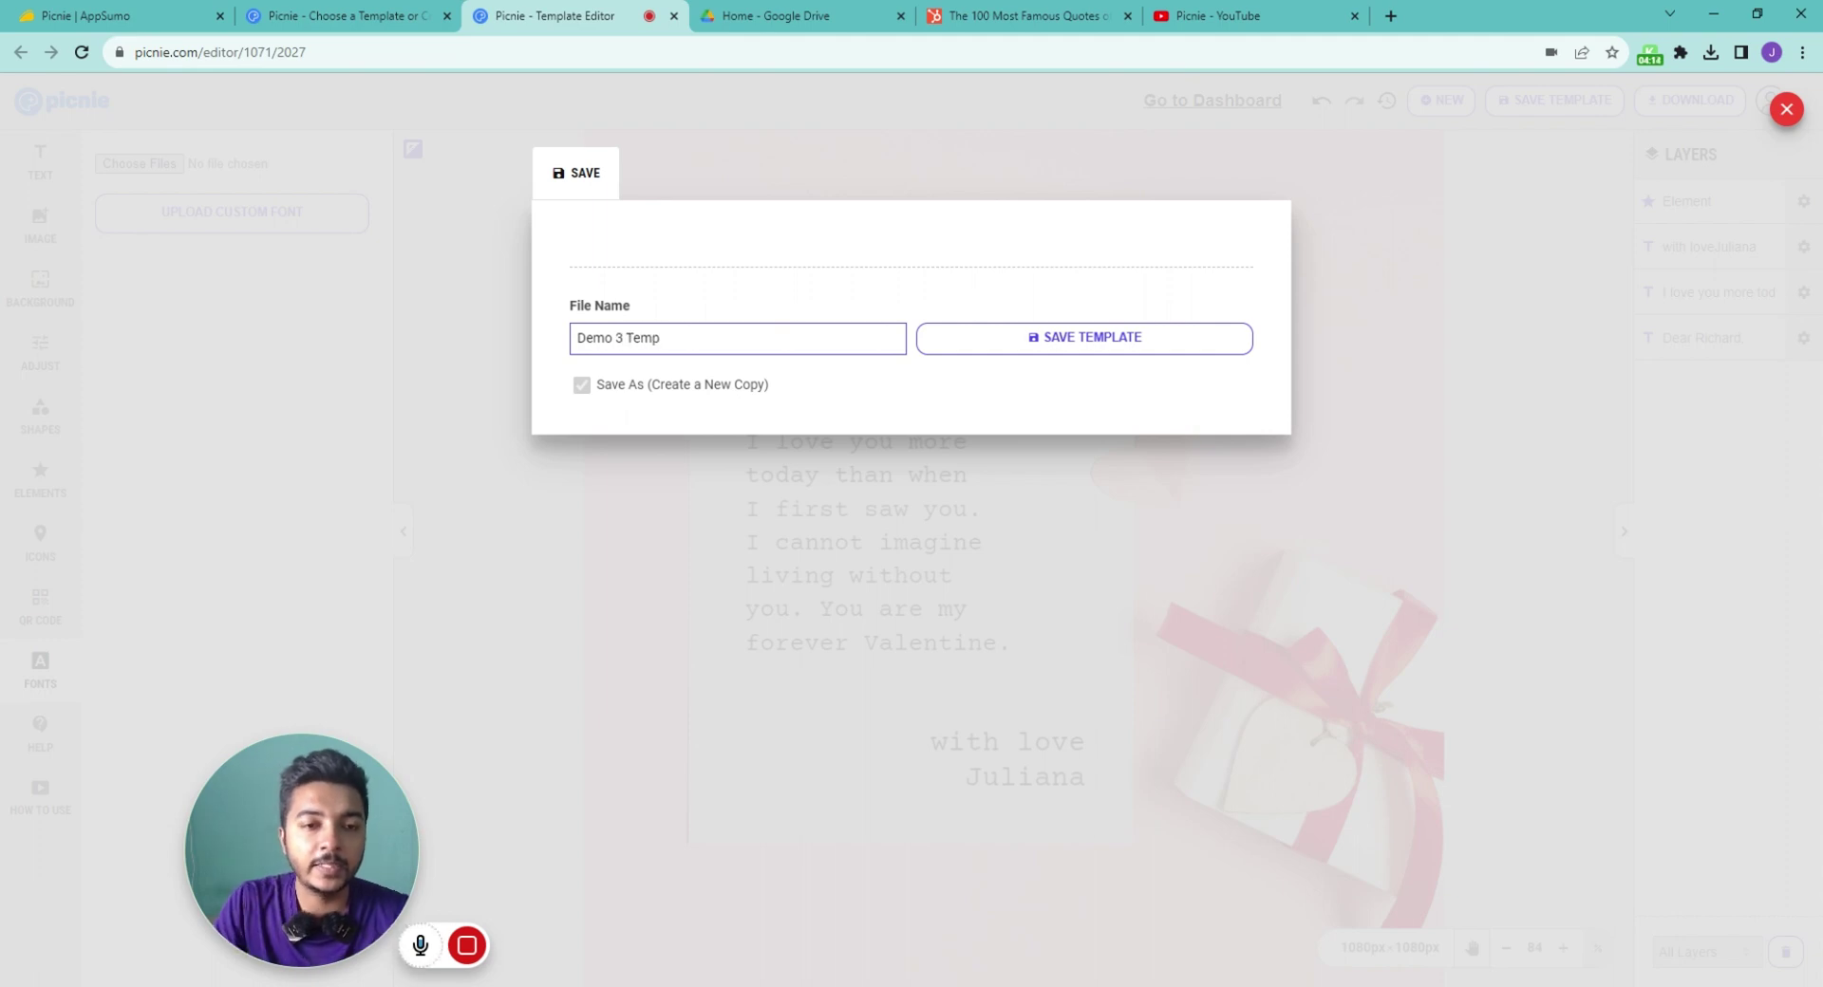
pyautogui.click(1033, 349)
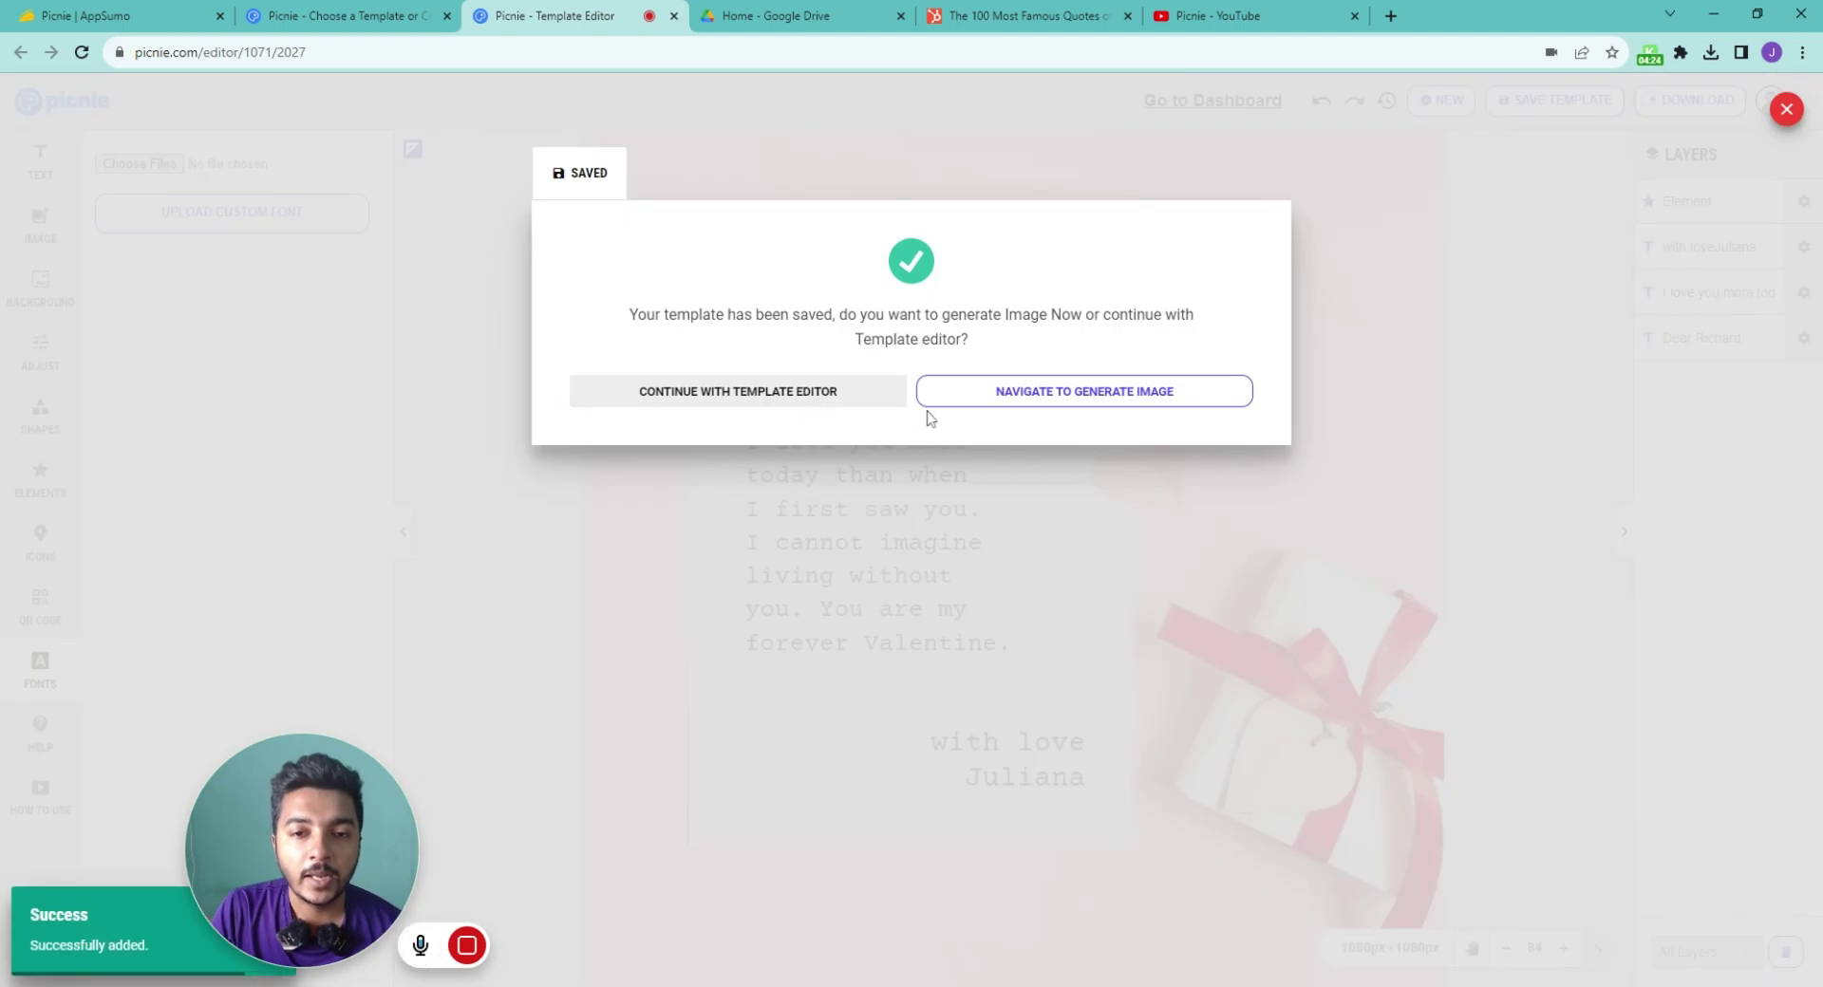
pyautogui.click(749, 406)
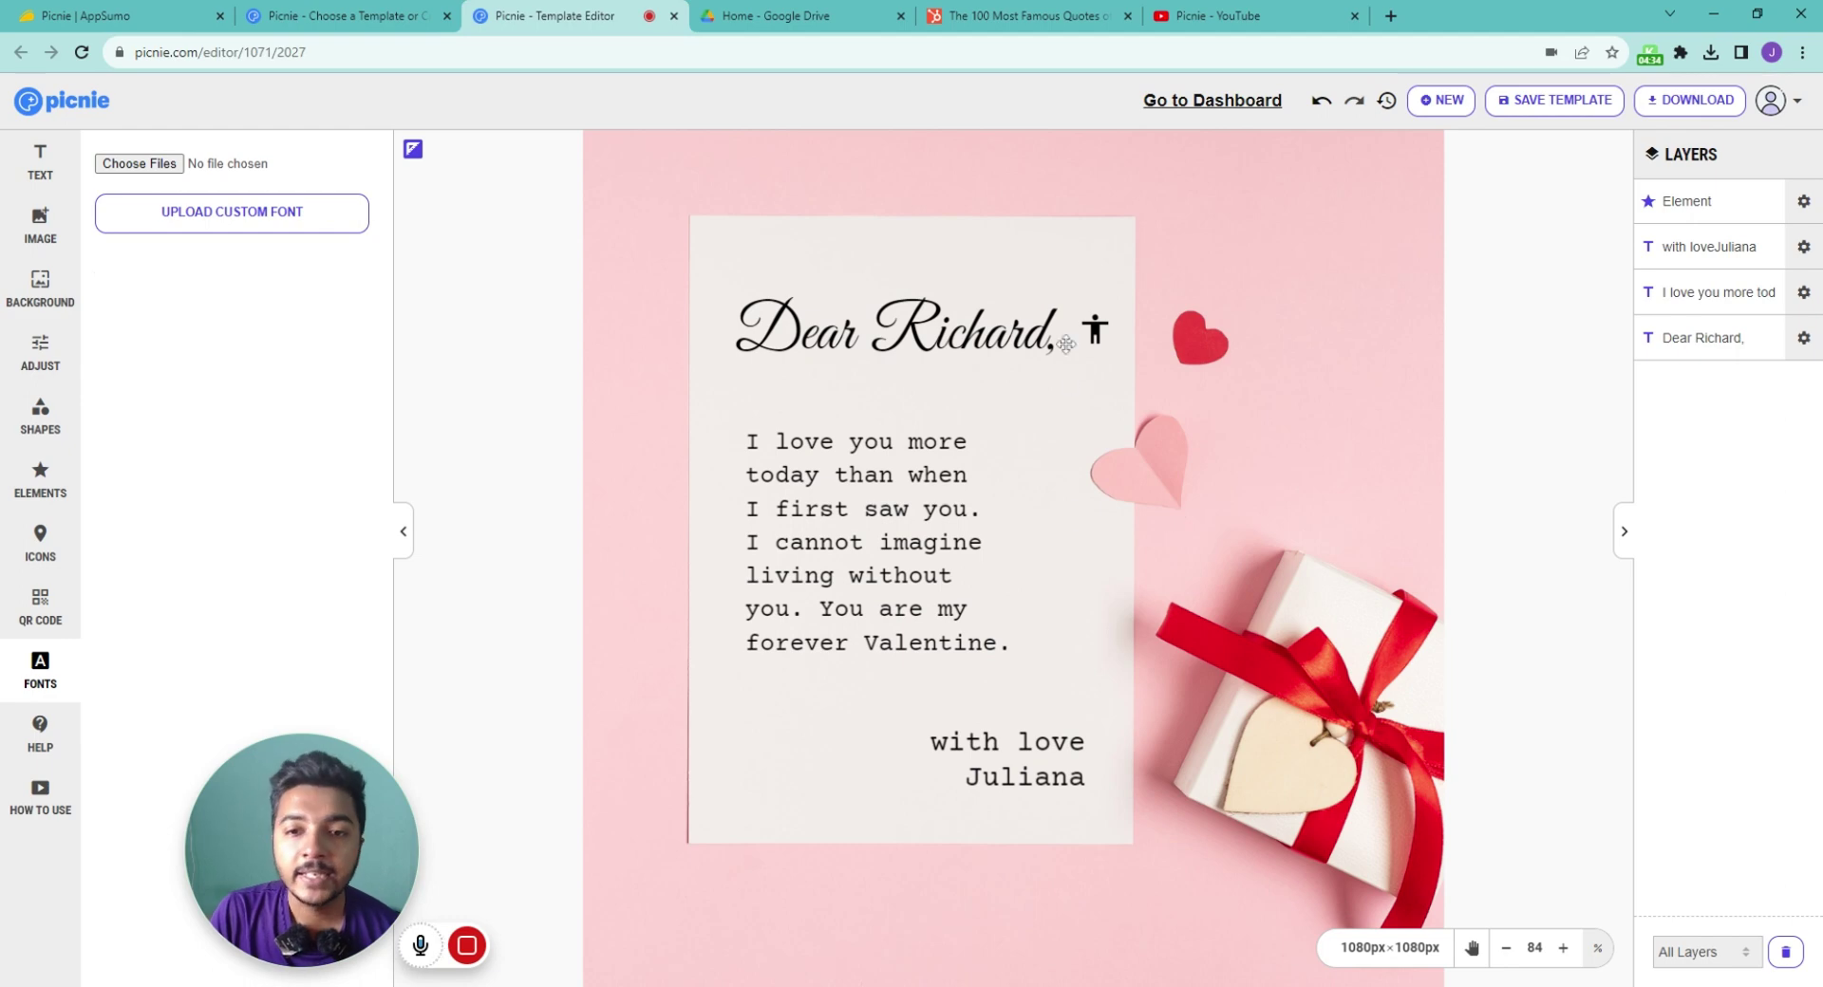
pyautogui.moveTo(813, 453)
pyautogui.mouseDown()
pyautogui.moveTo(876, 560)
pyautogui.moveTo(814, 475)
pyautogui.mouseUp()
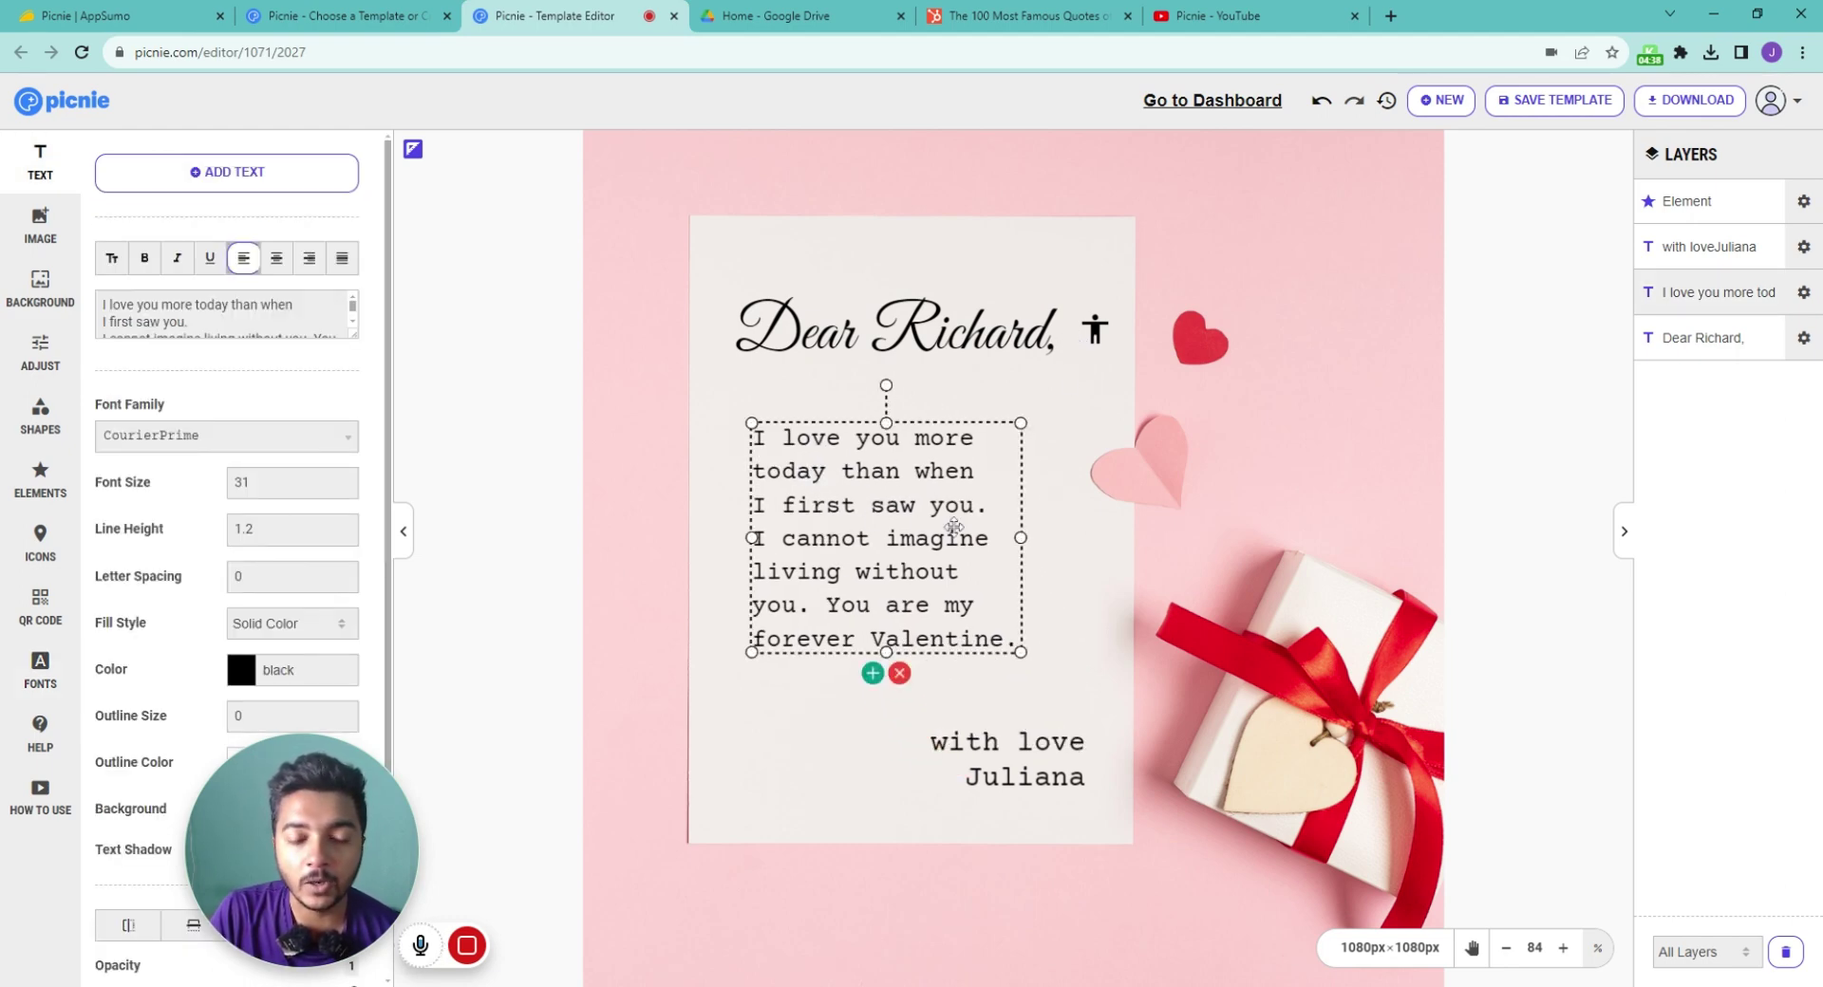
pyautogui.click(853, 320)
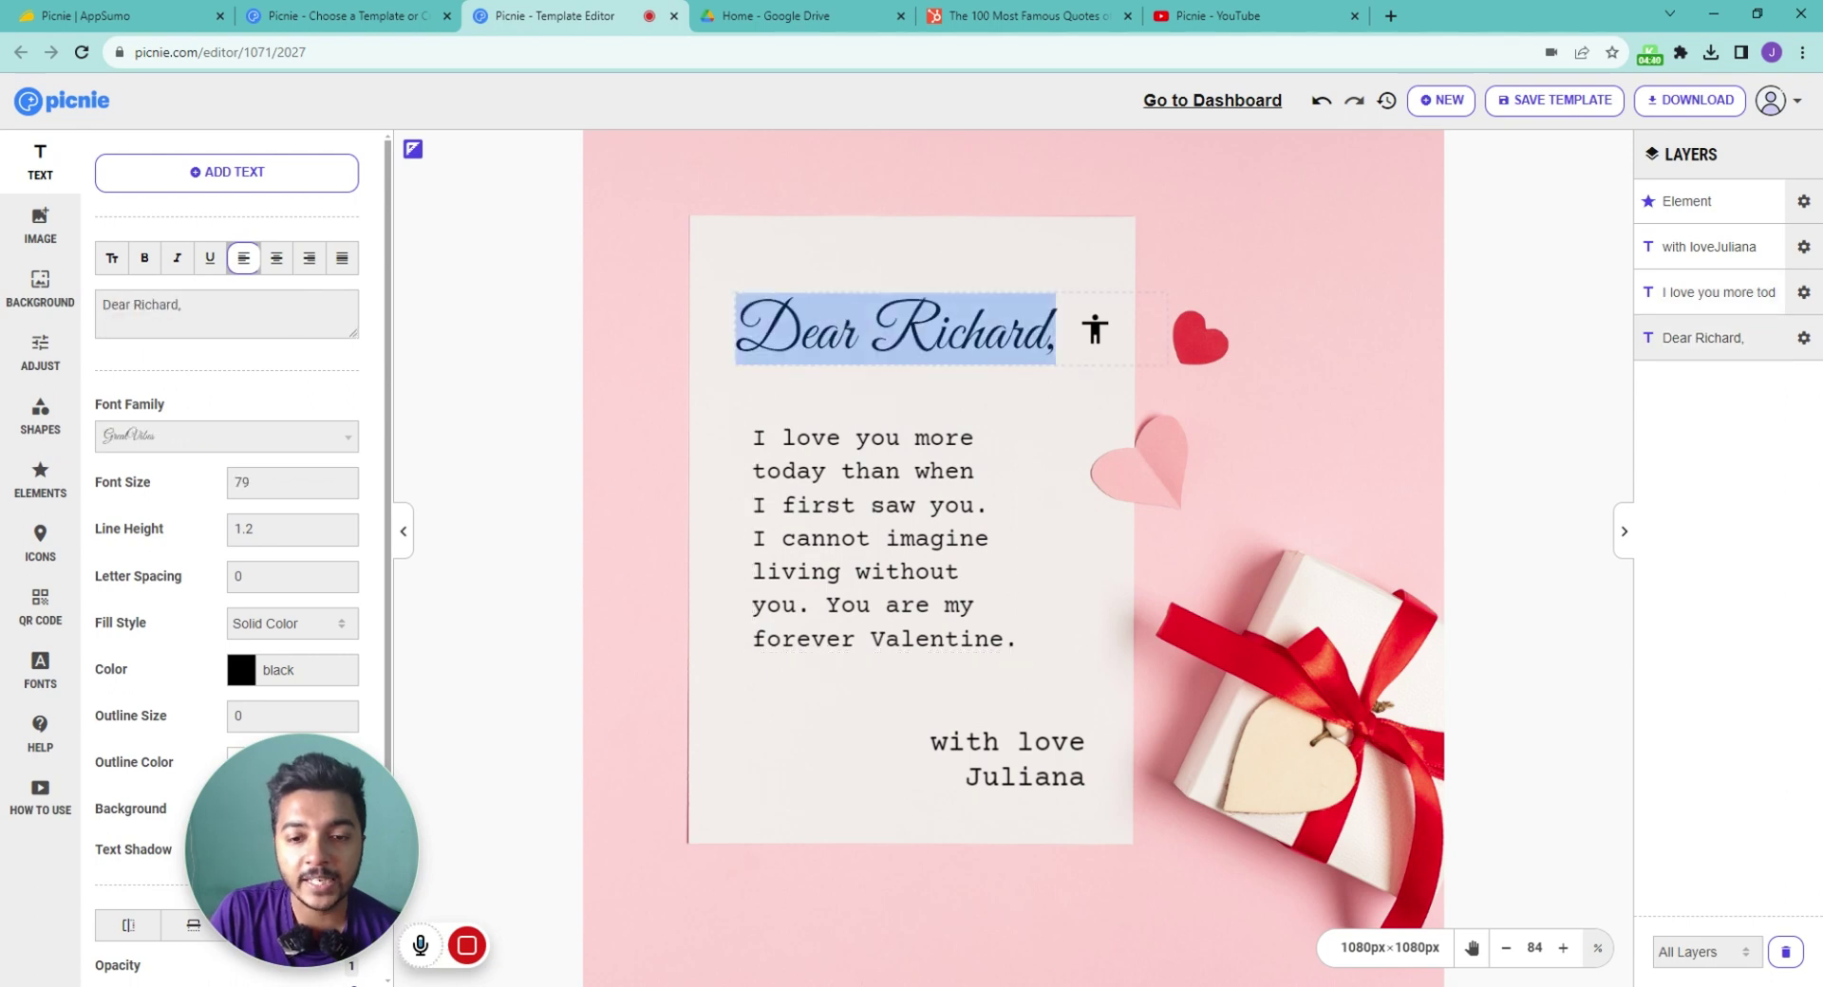
pyautogui.click(1003, 736)
pyautogui.doubleClick(1003, 736)
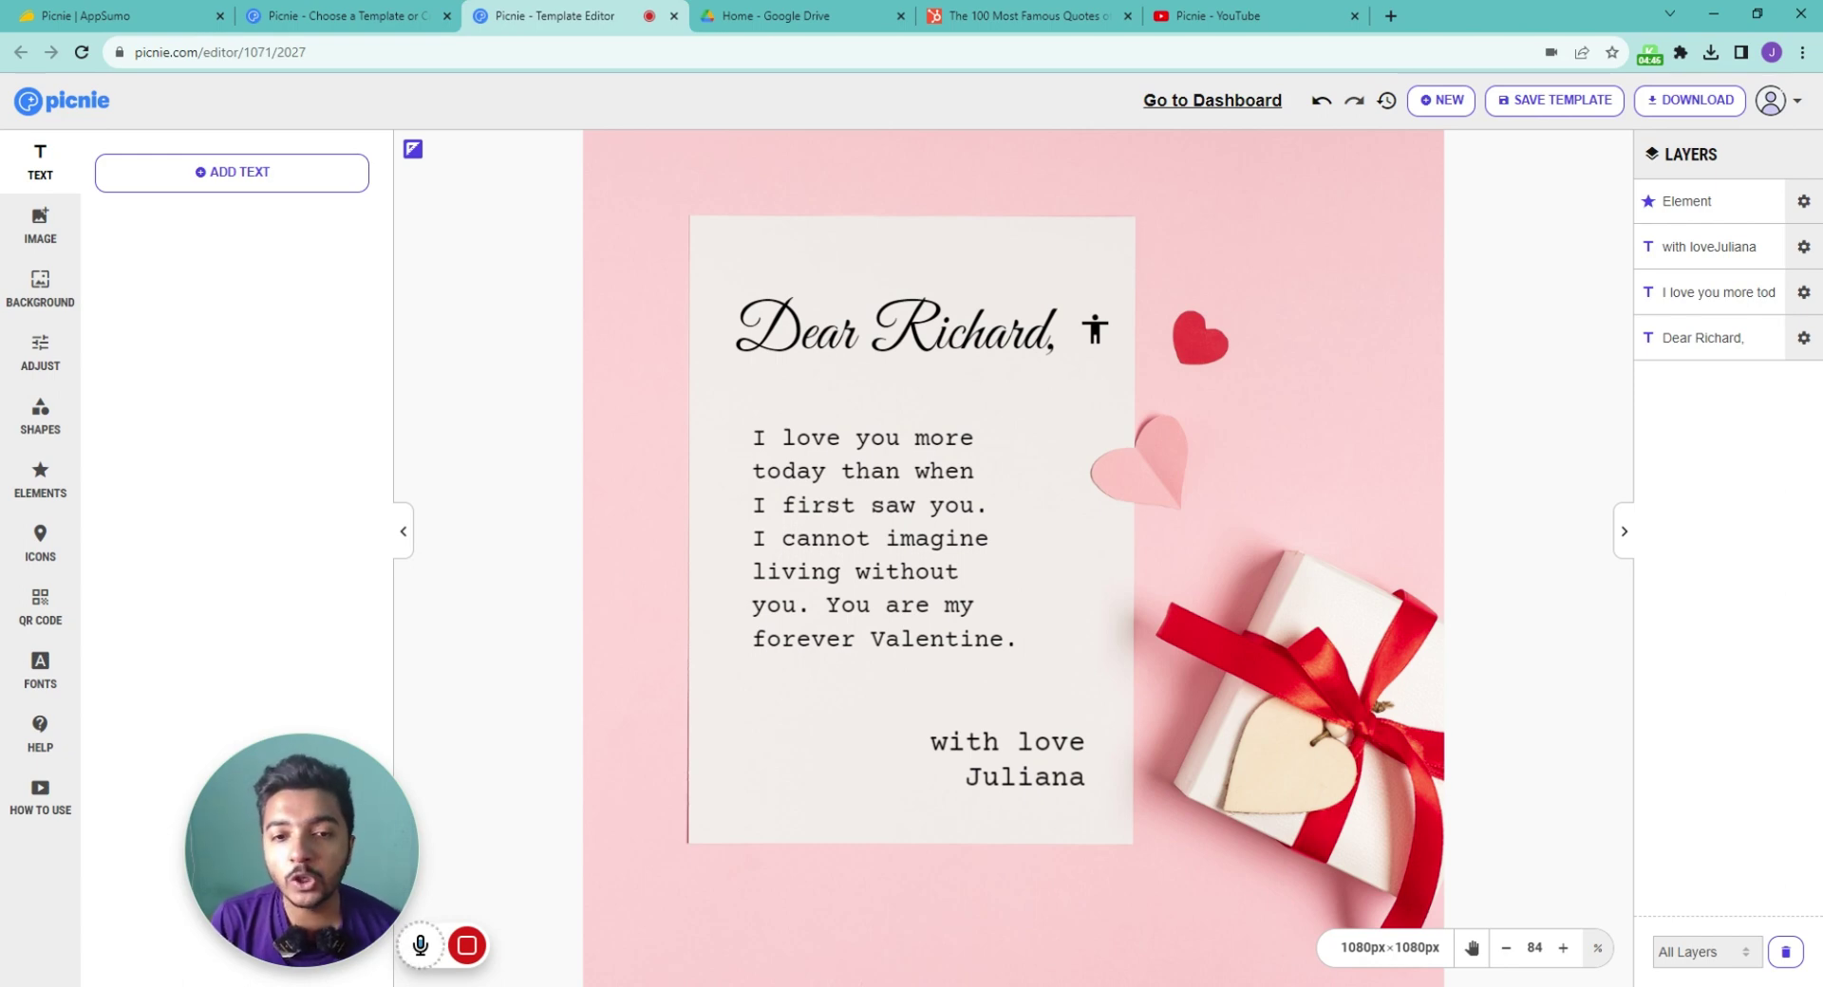
pyautogui.click(886, 456)
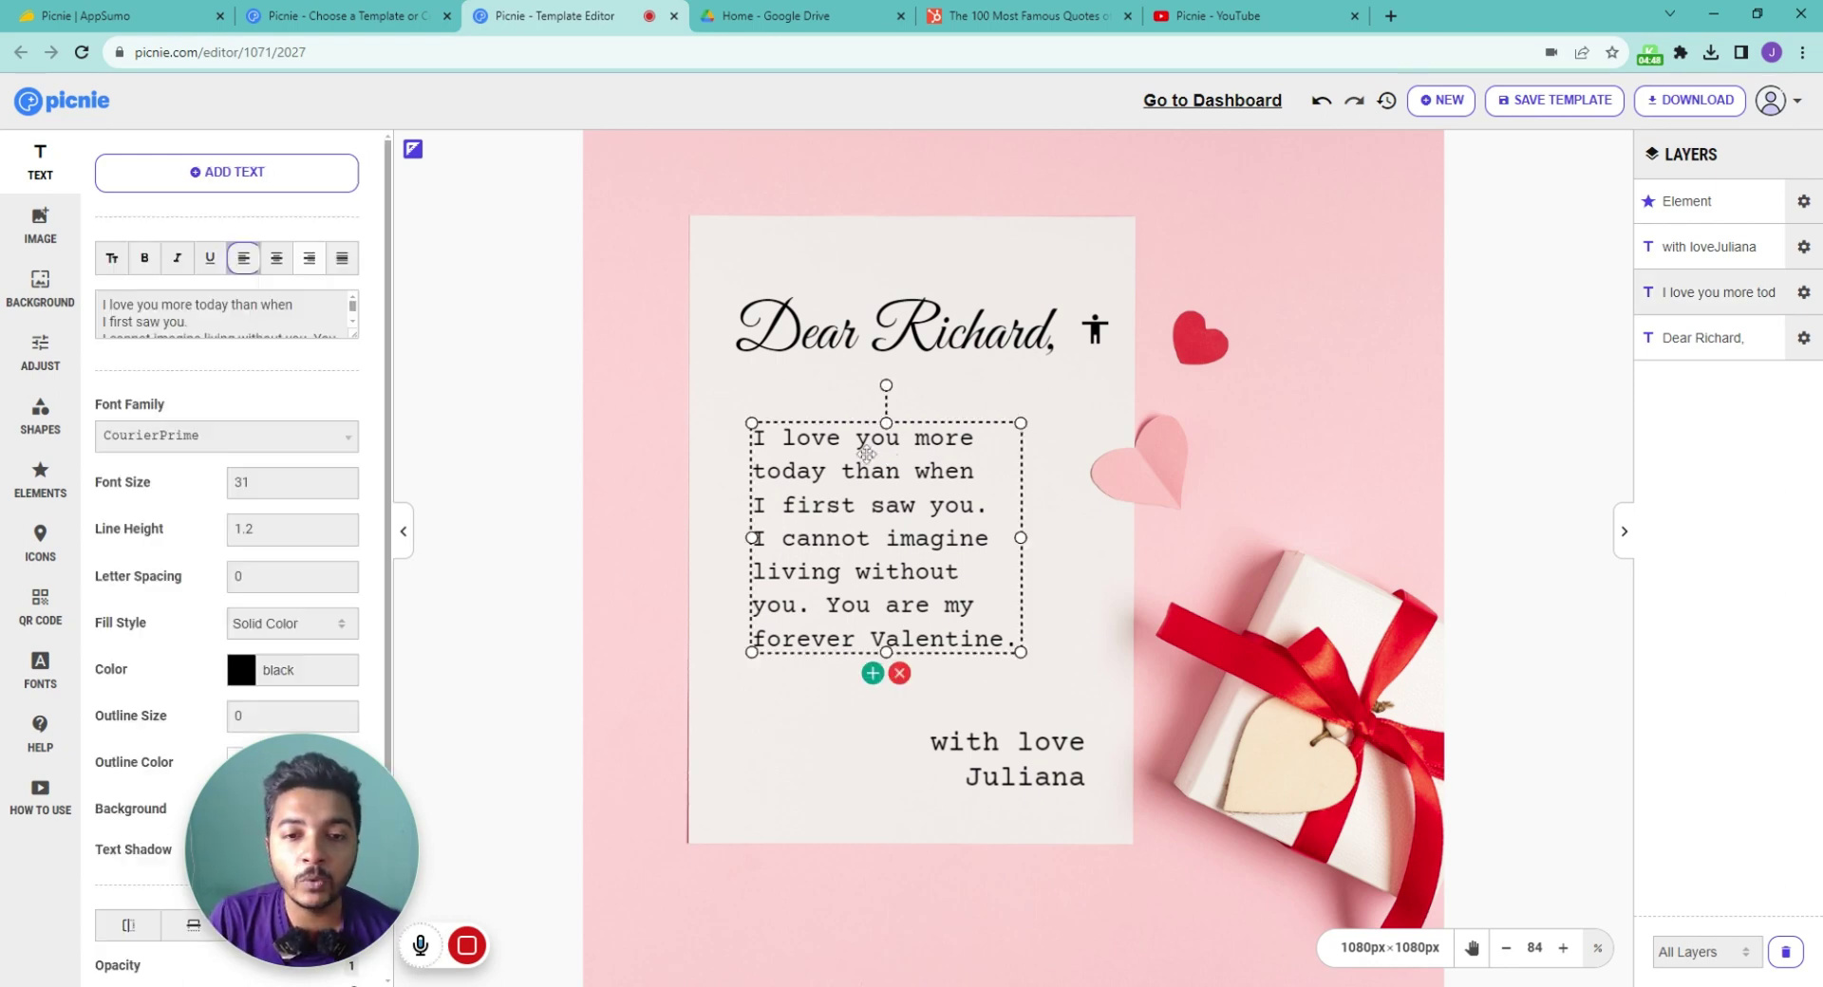
pyautogui.doubleClick(877, 442)
pyautogui.tripleClick(877, 446)
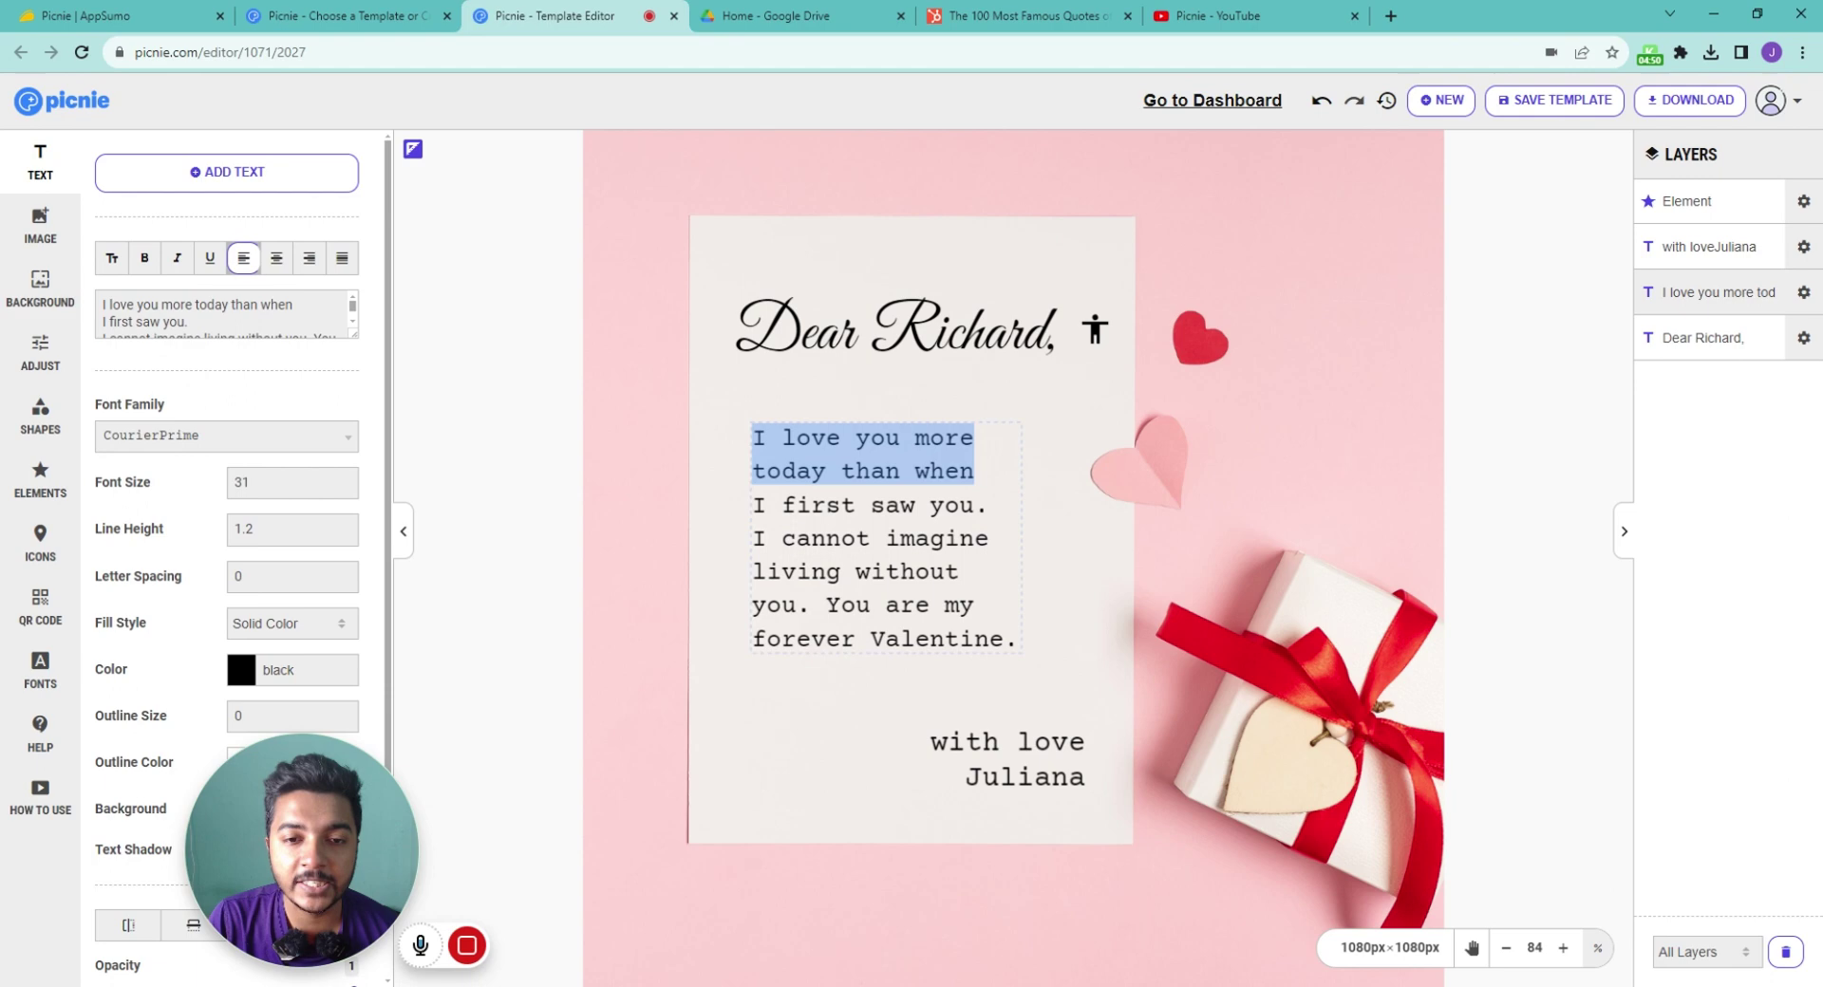
pyautogui.tripleClick(855, 351)
pyautogui.tripleClick(984, 736)
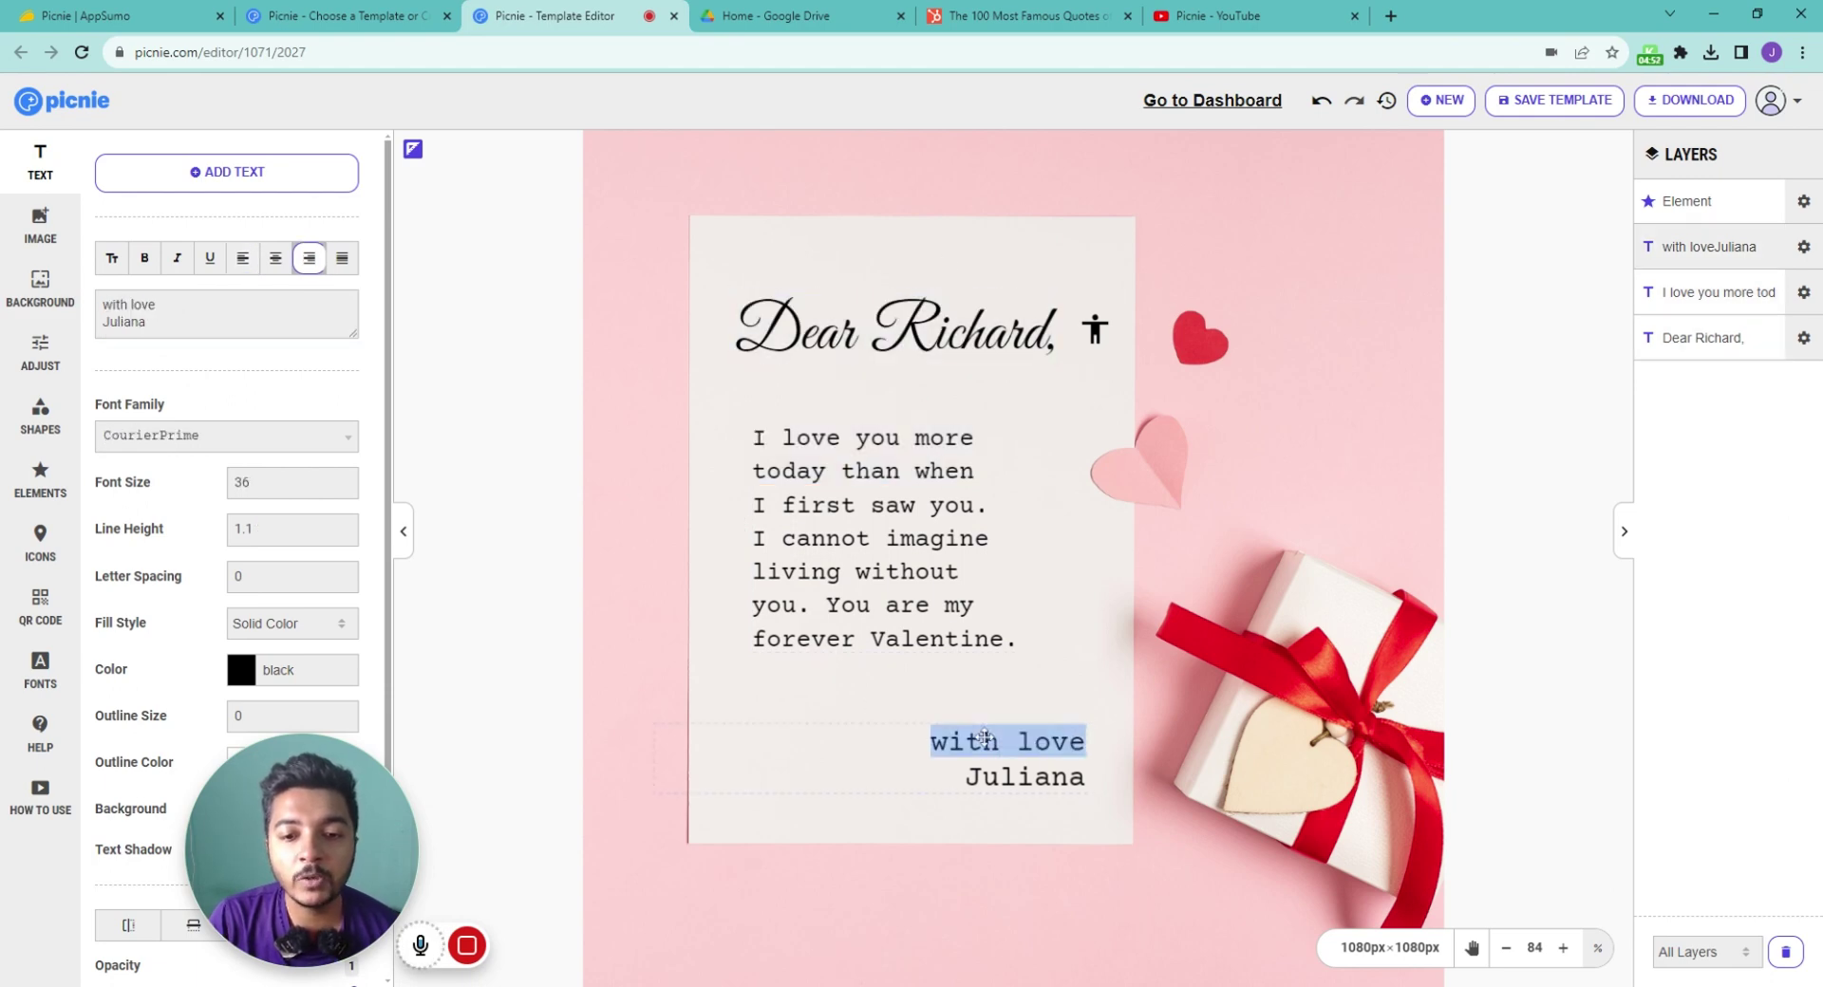
pyautogui.click(1272, 477)
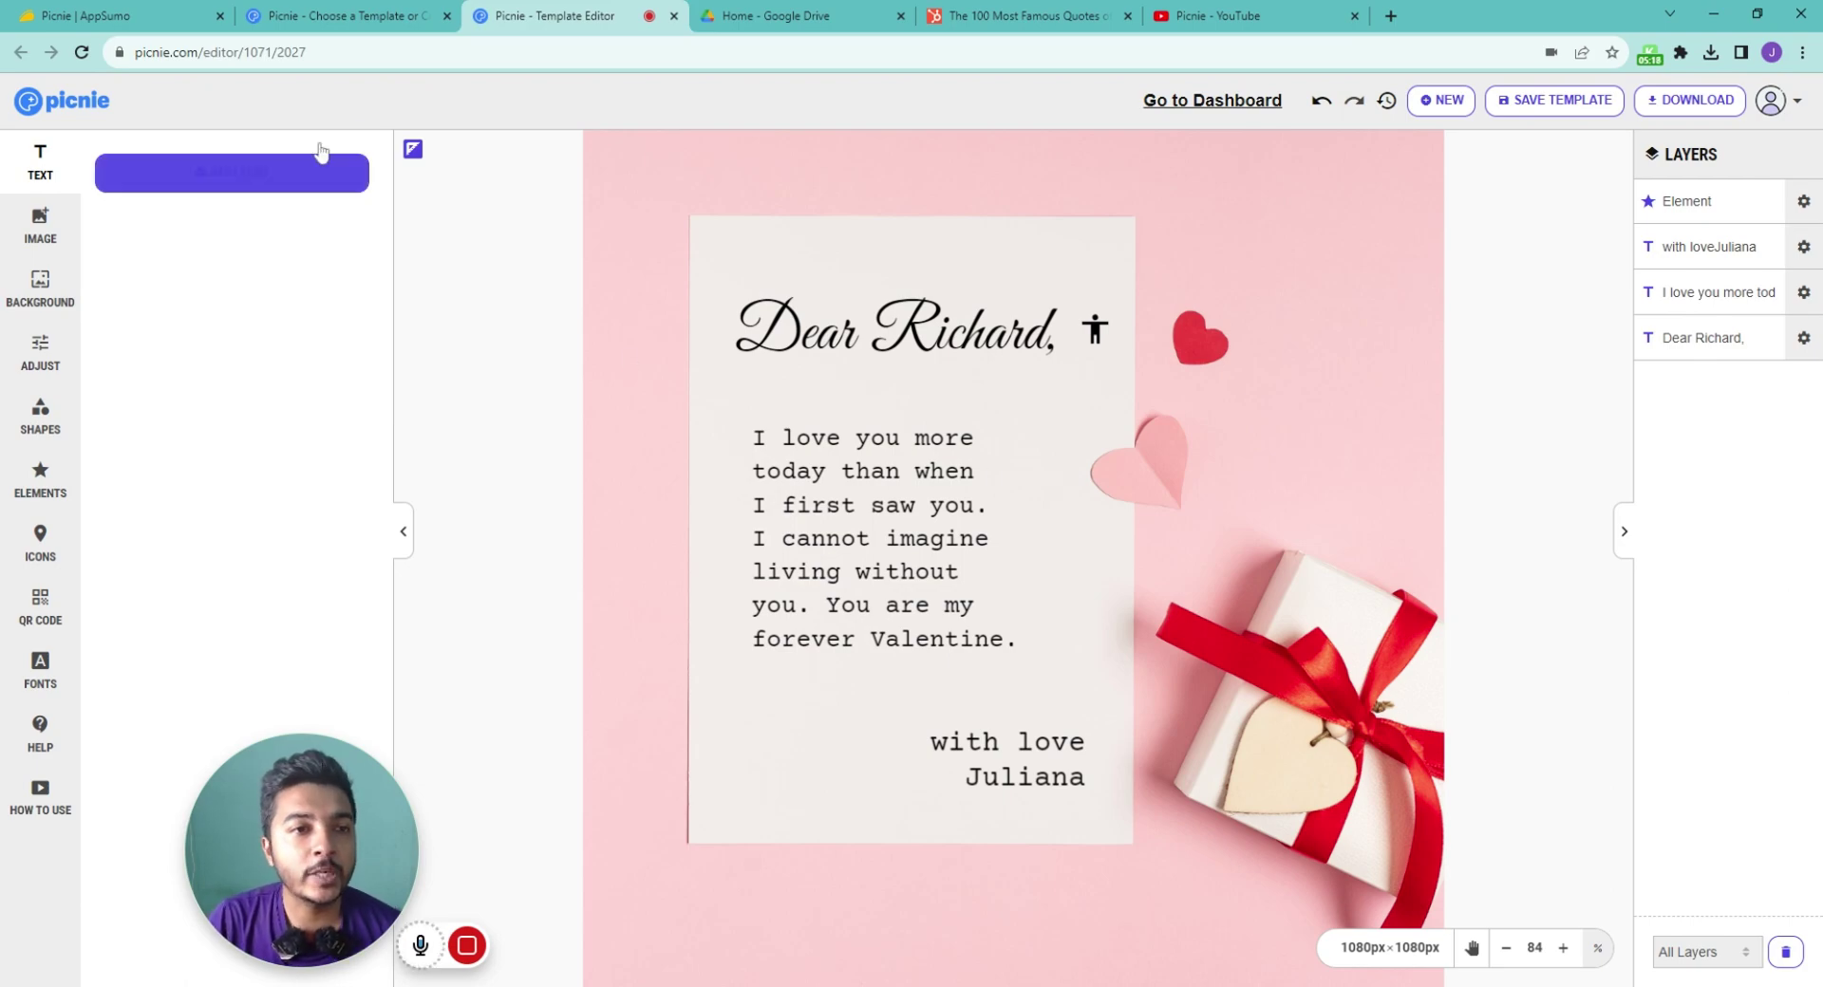
# Return to the template gallery and view the Instagram Story and Facebook Cover categories
pyautogui.click(342, 15)
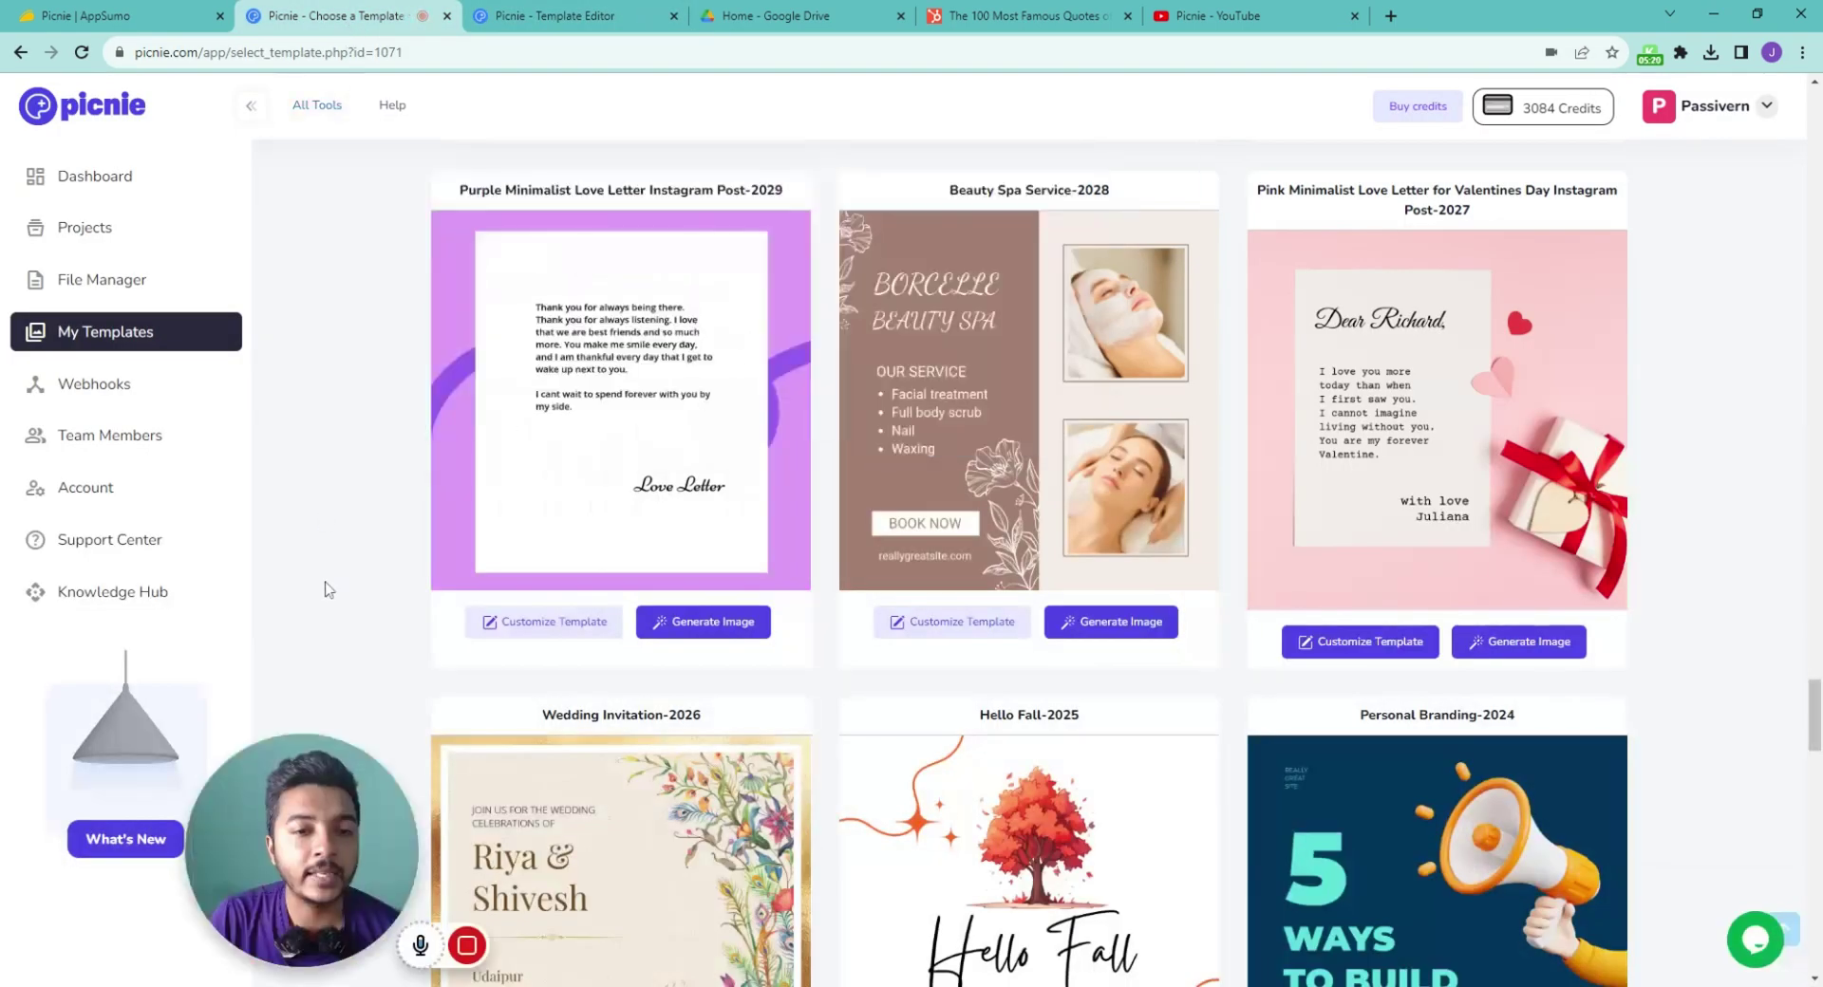
pyautogui.scroll(20, 328, 494)
pyautogui.scroll(20, 334, 550)
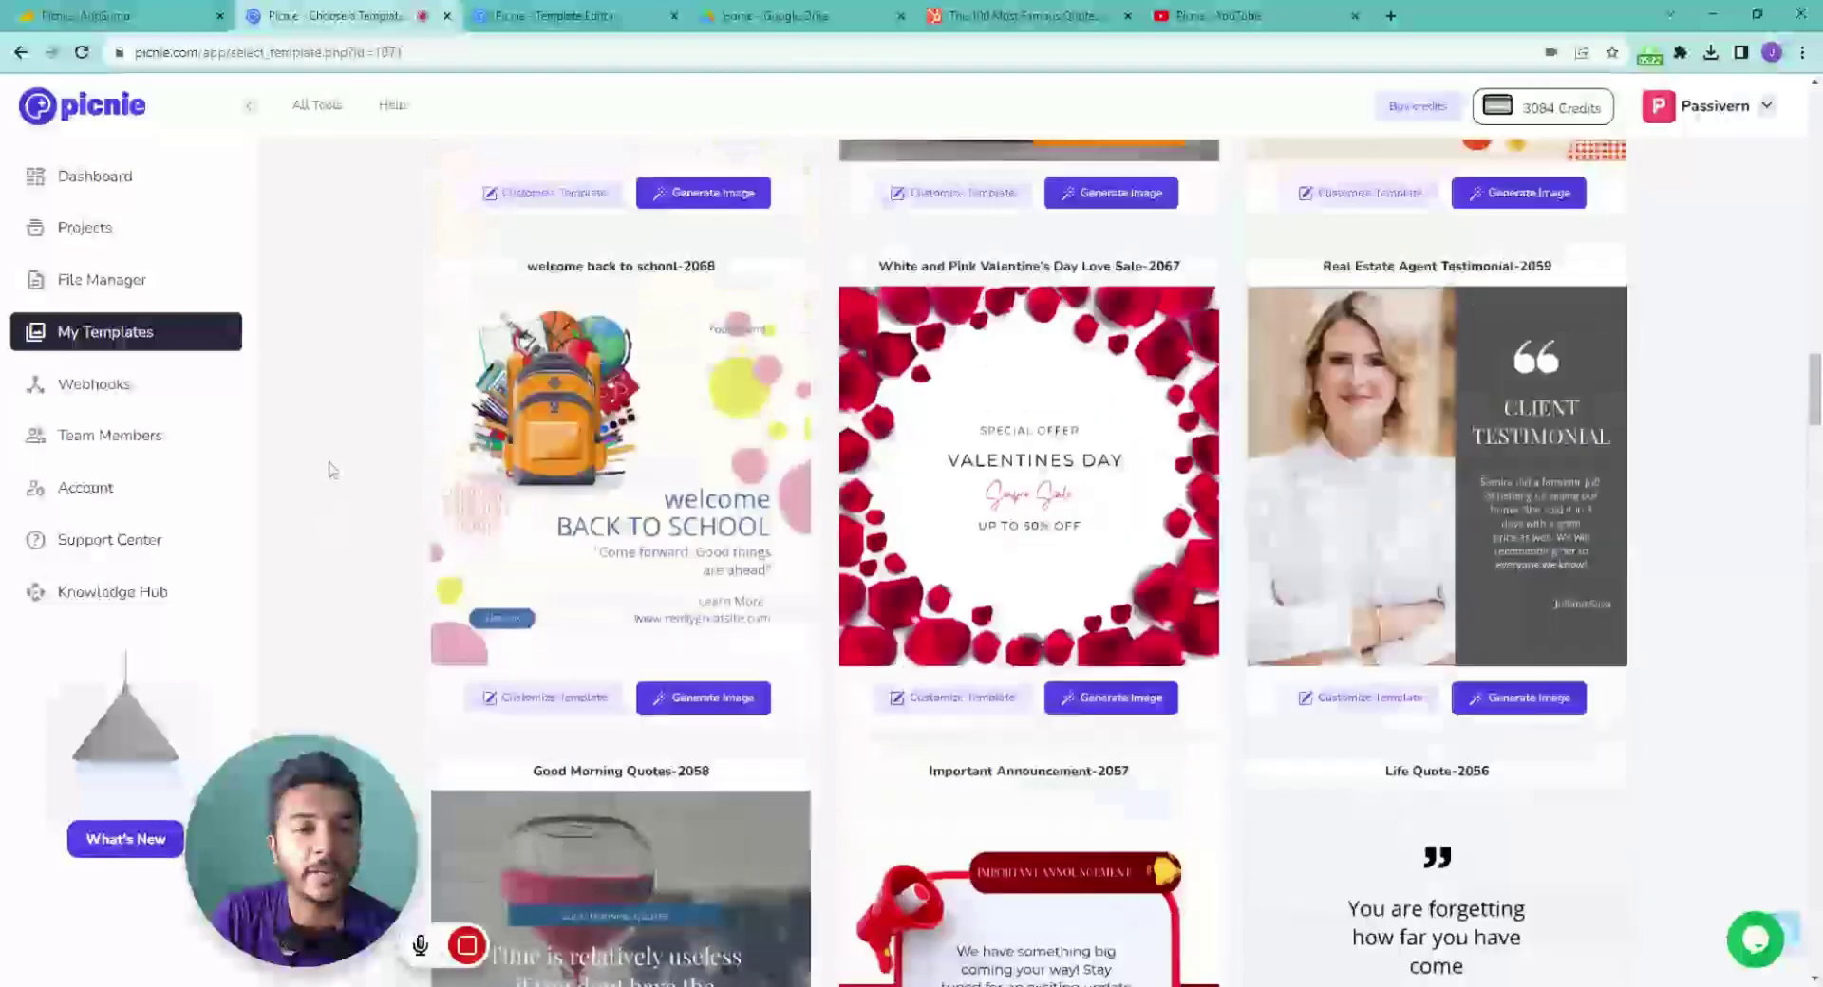
pyautogui.scroll(3, 332, 476)
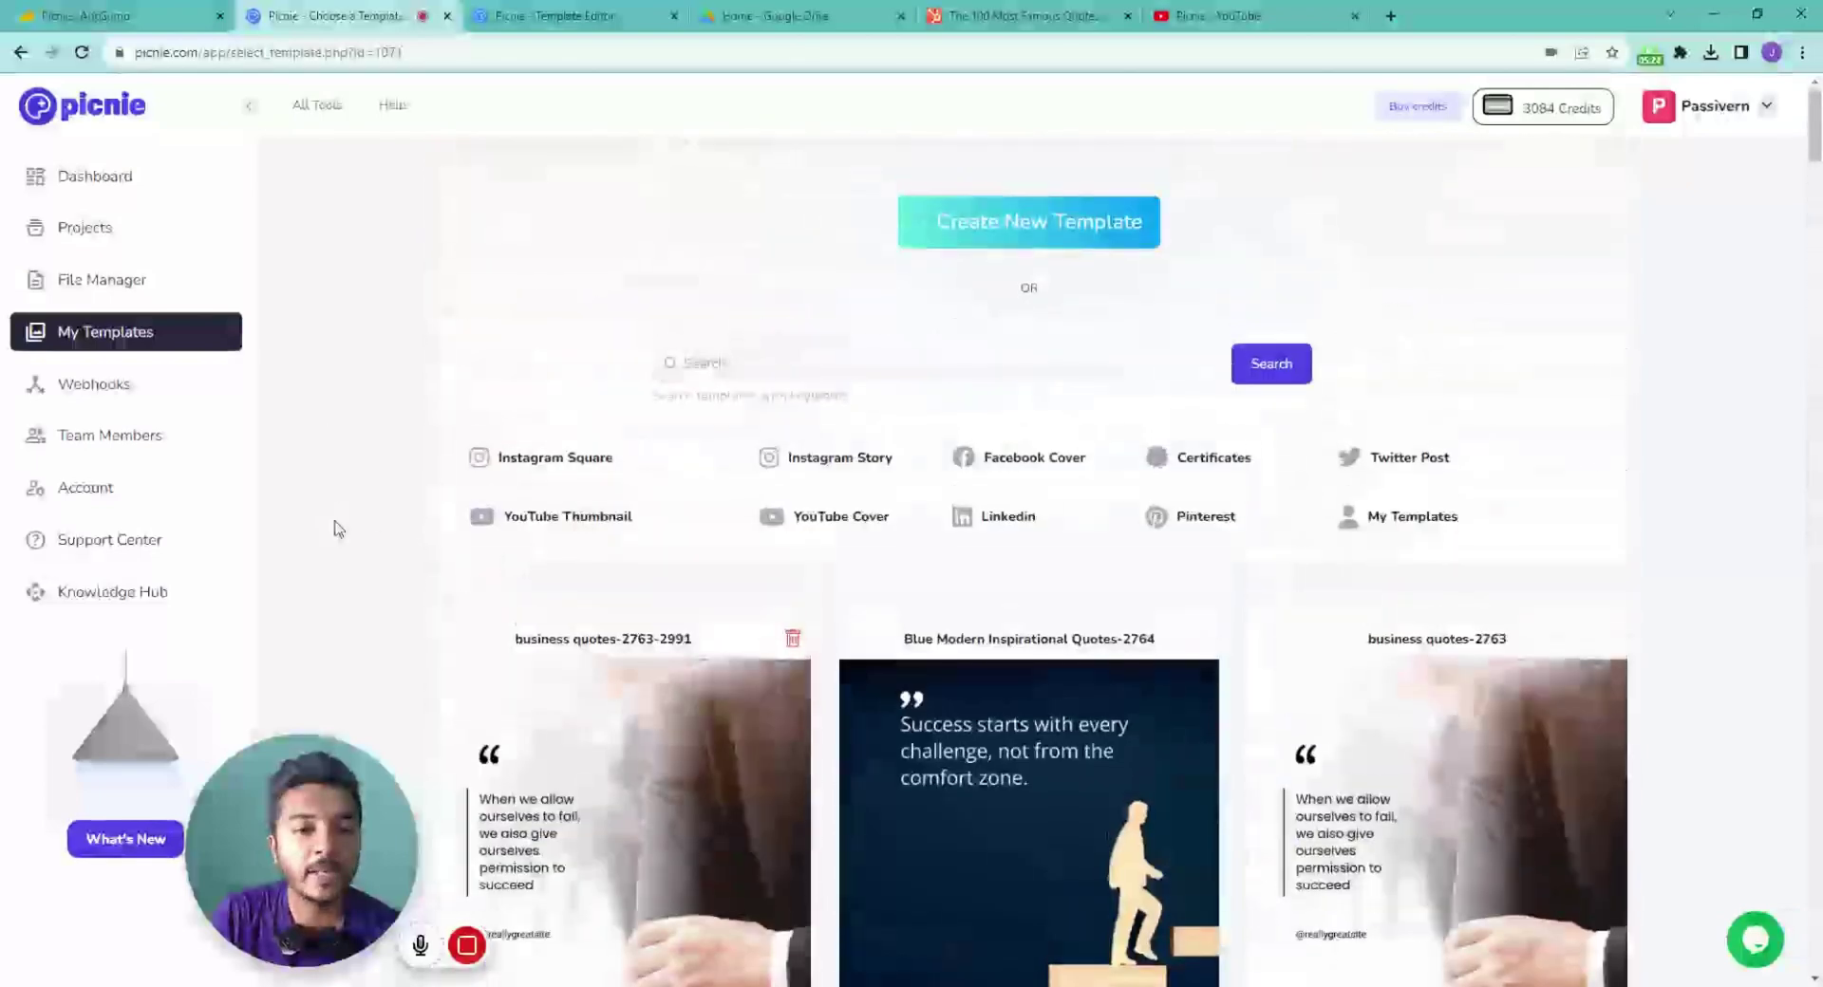
pyautogui.click(866, 459)
pyautogui.click(1064, 469)
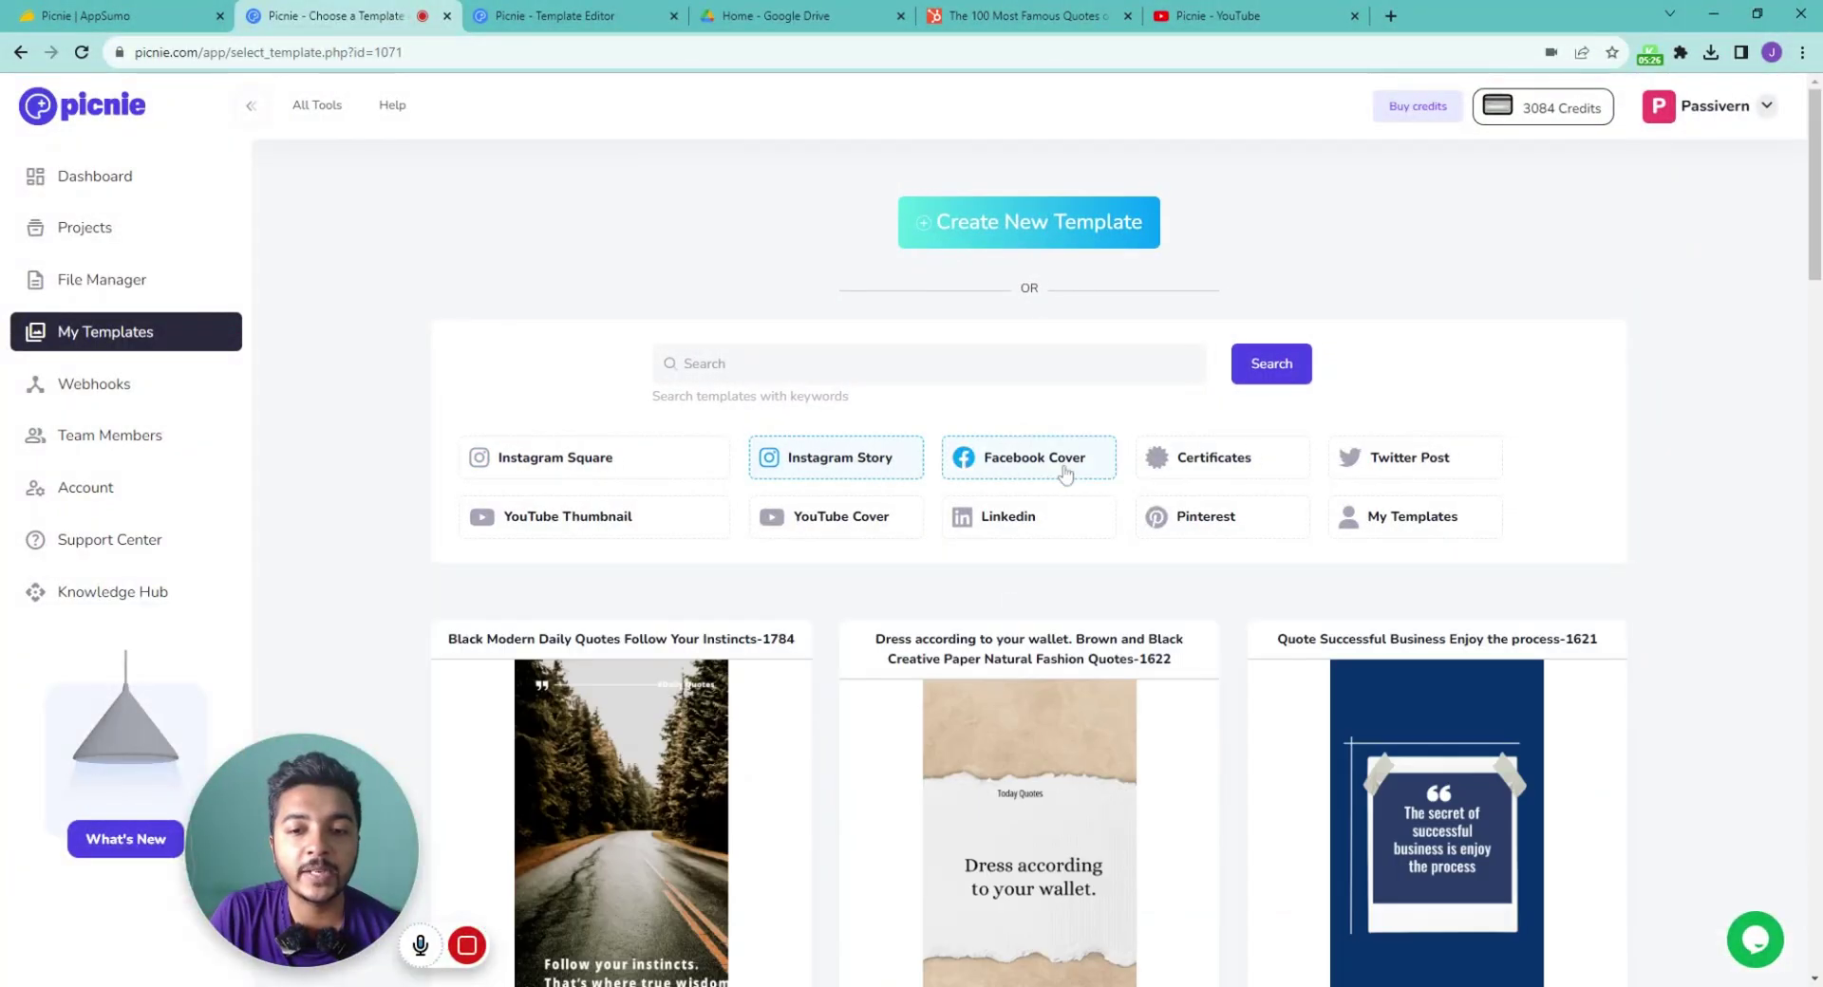
pyautogui.scroll(-3, 1082, 470)
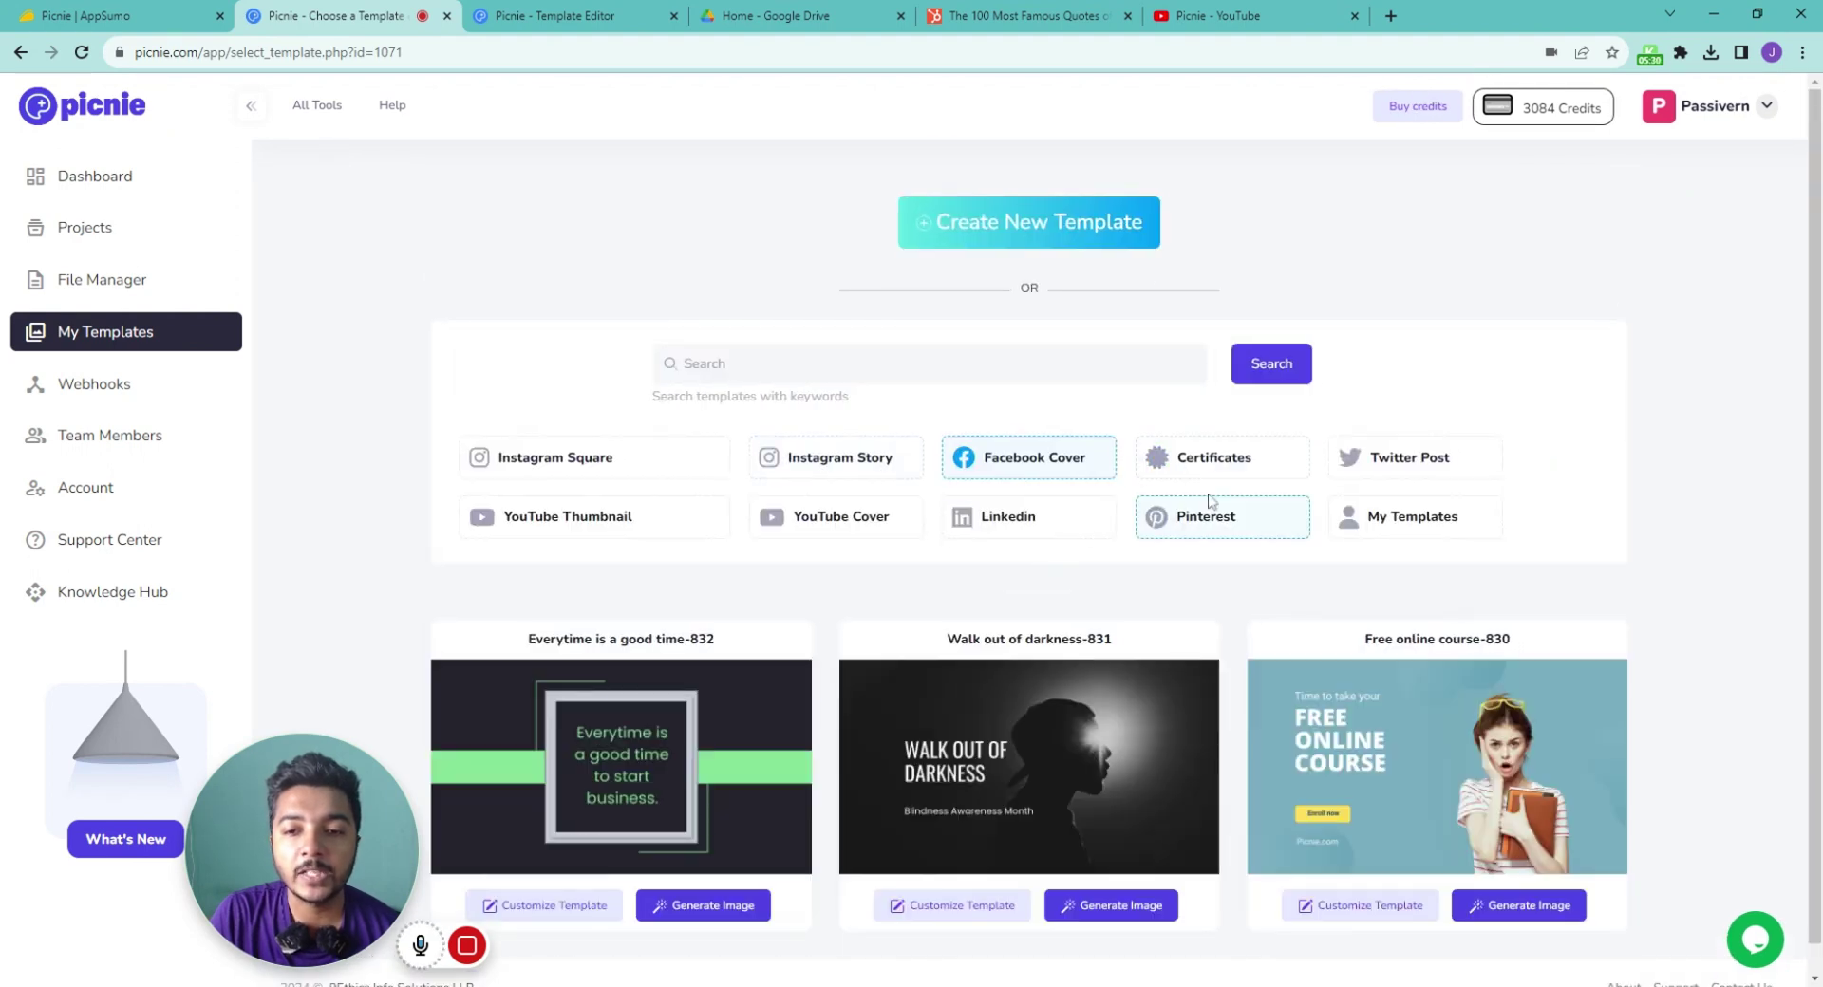
# Look through the Certificates and My Templates categories, ending on Twitter Post templates
pyautogui.click(1192, 459)
pyautogui.scroll(-4, 651, 518)
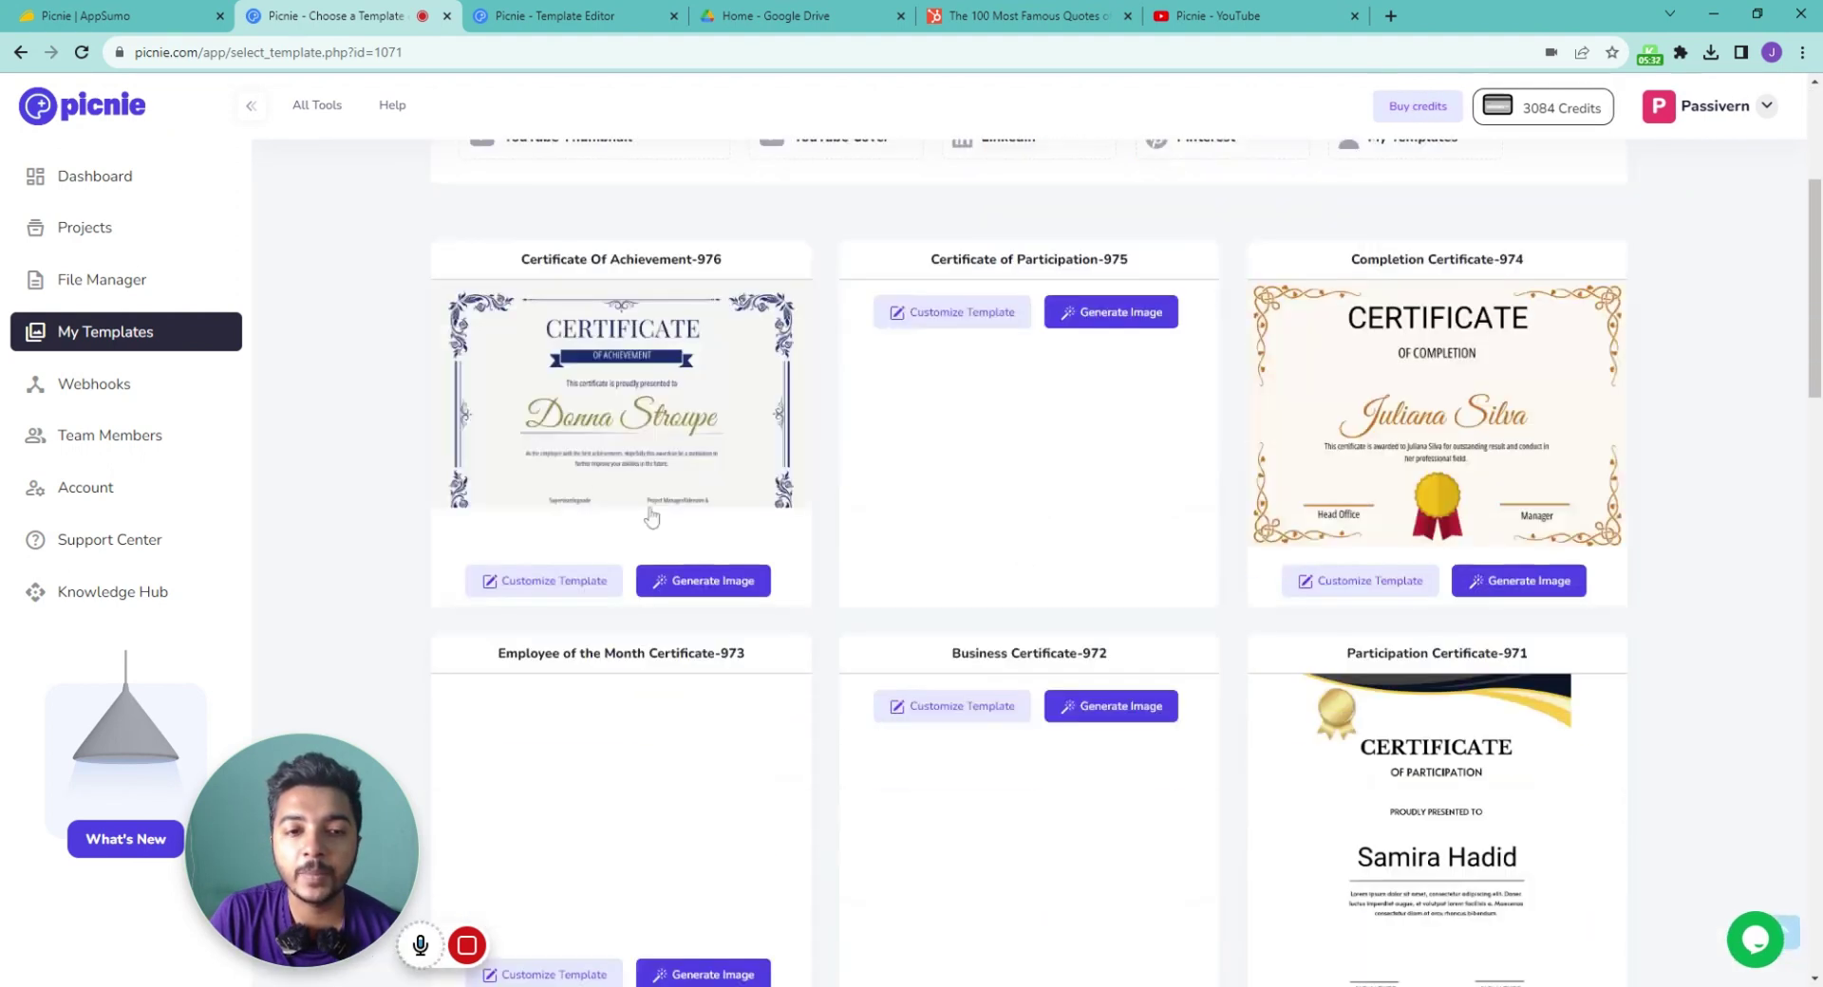
pyautogui.scroll(-5, 1237, 520)
pyautogui.scroll(6, 1234, 517)
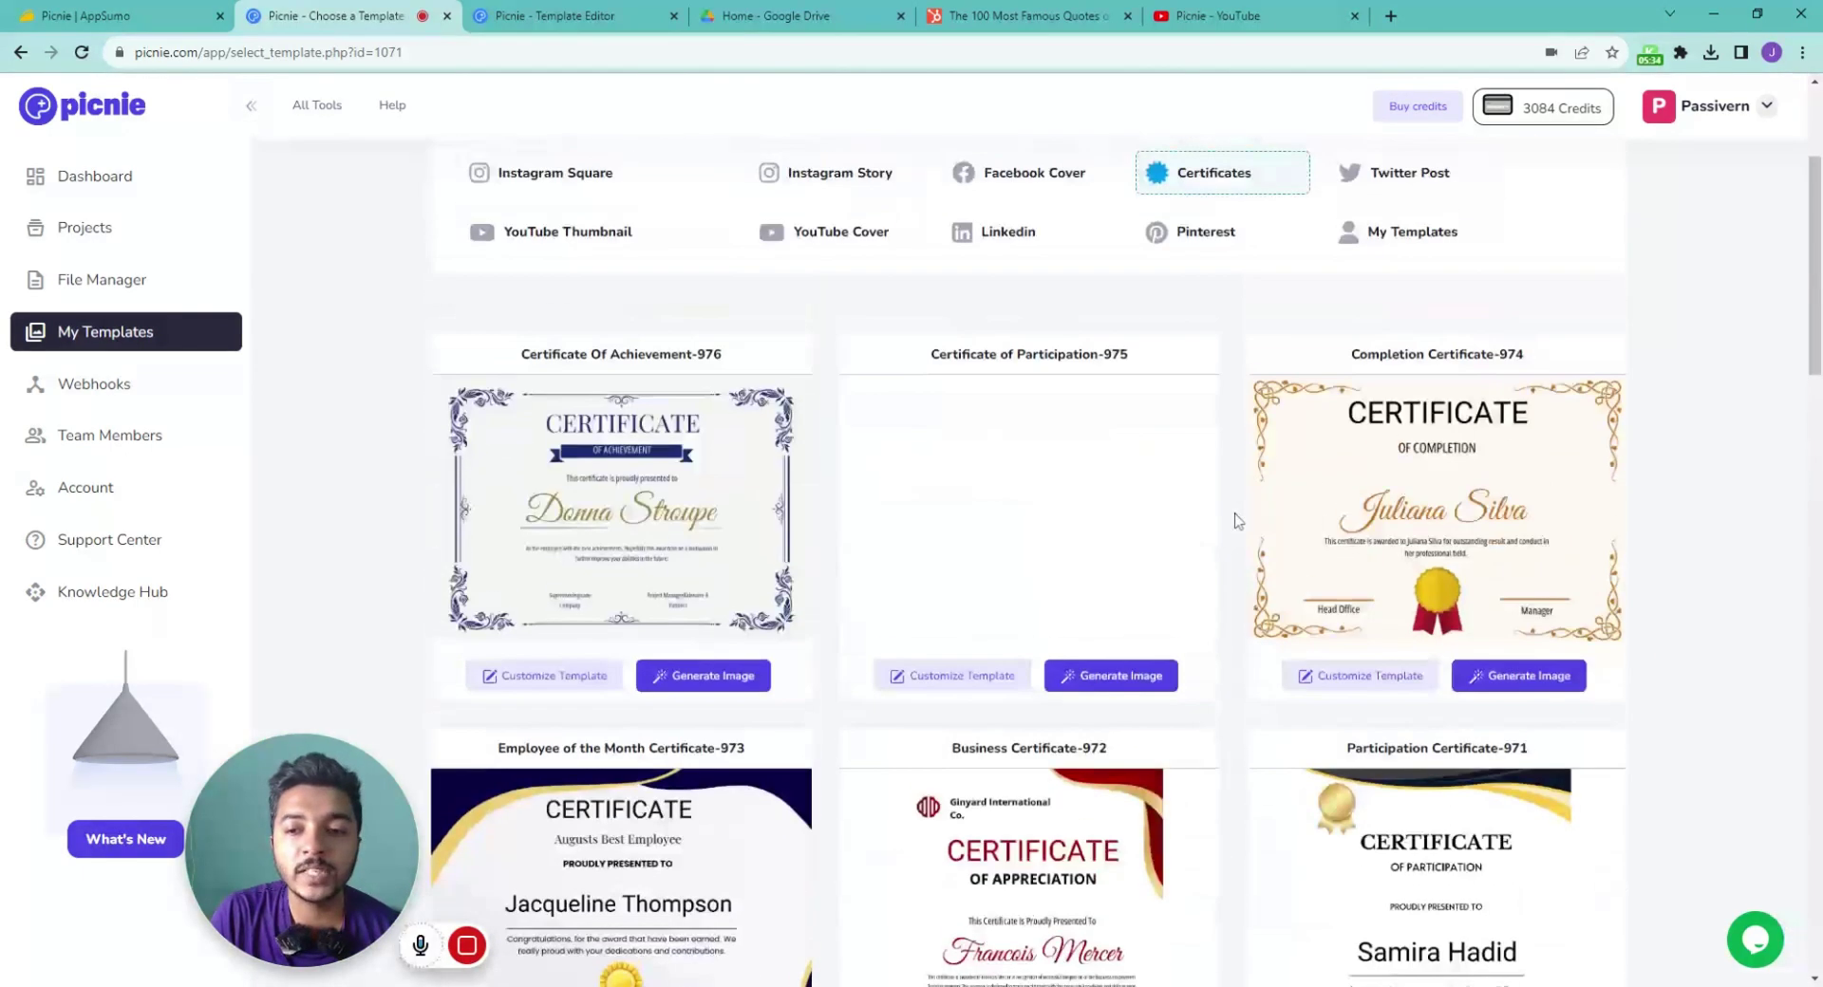
pyautogui.click(1343, 228)
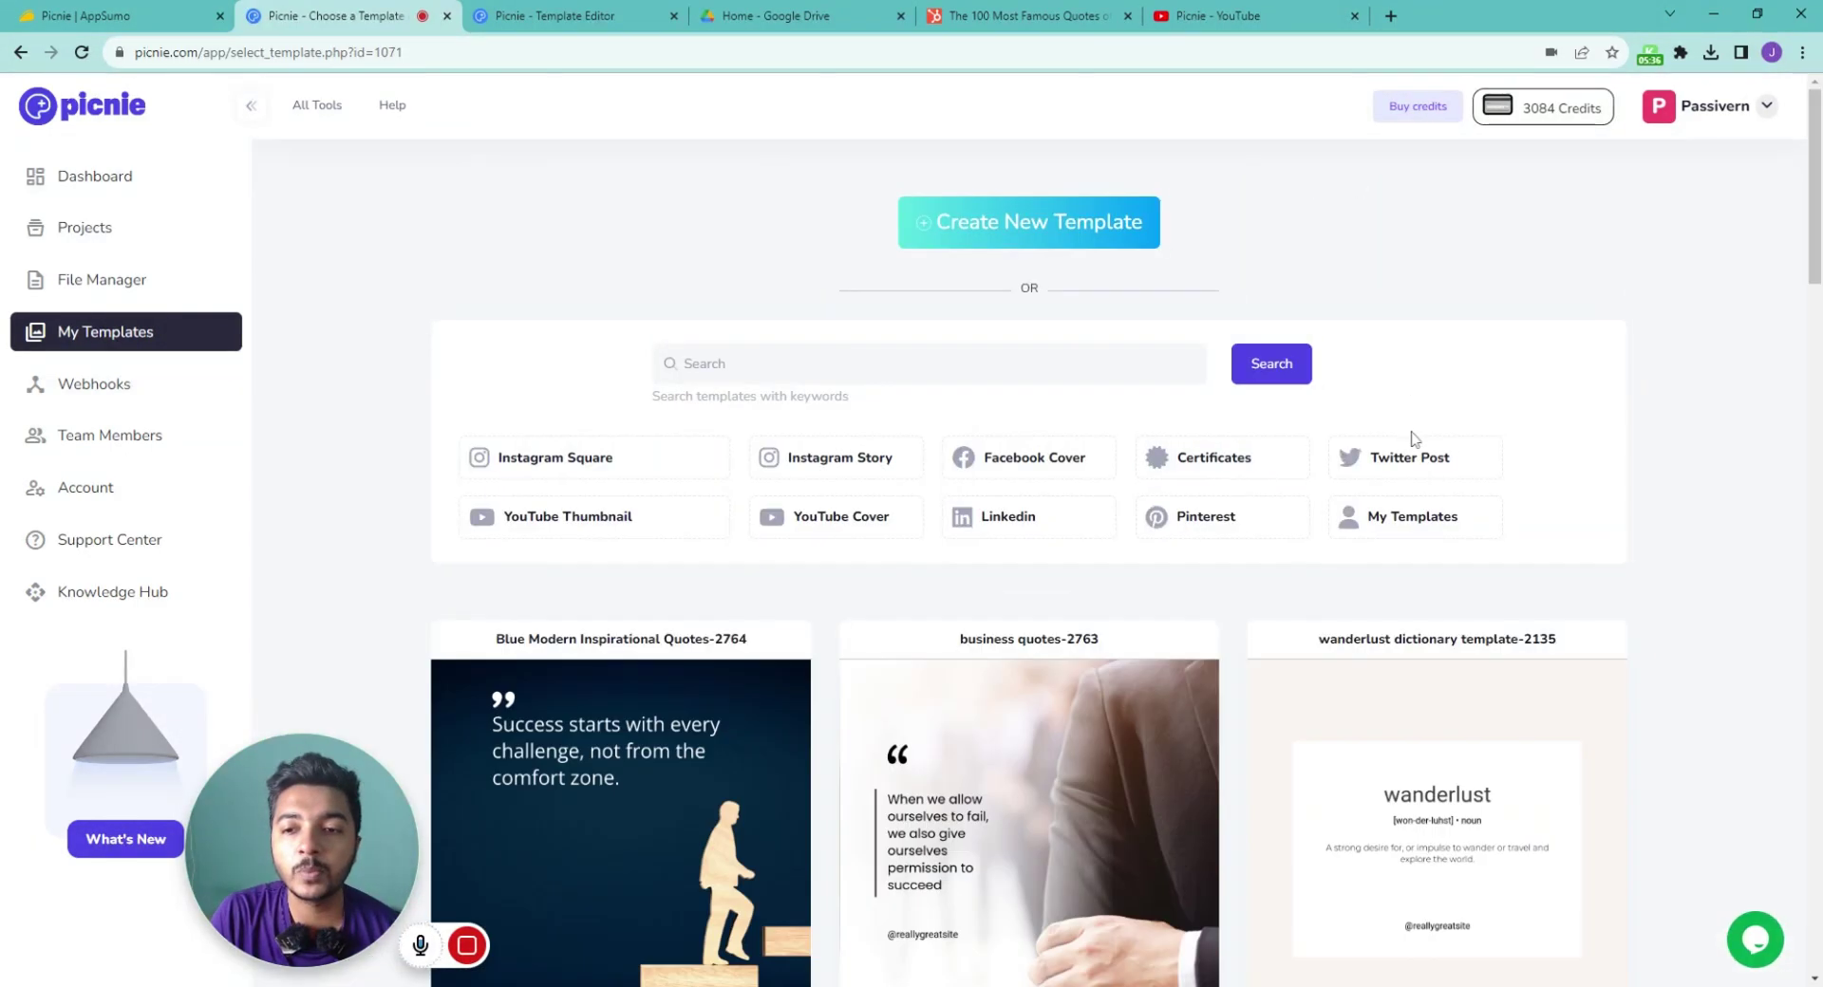
pyautogui.click(1381, 458)
pyautogui.scroll(-4, 1046, 555)
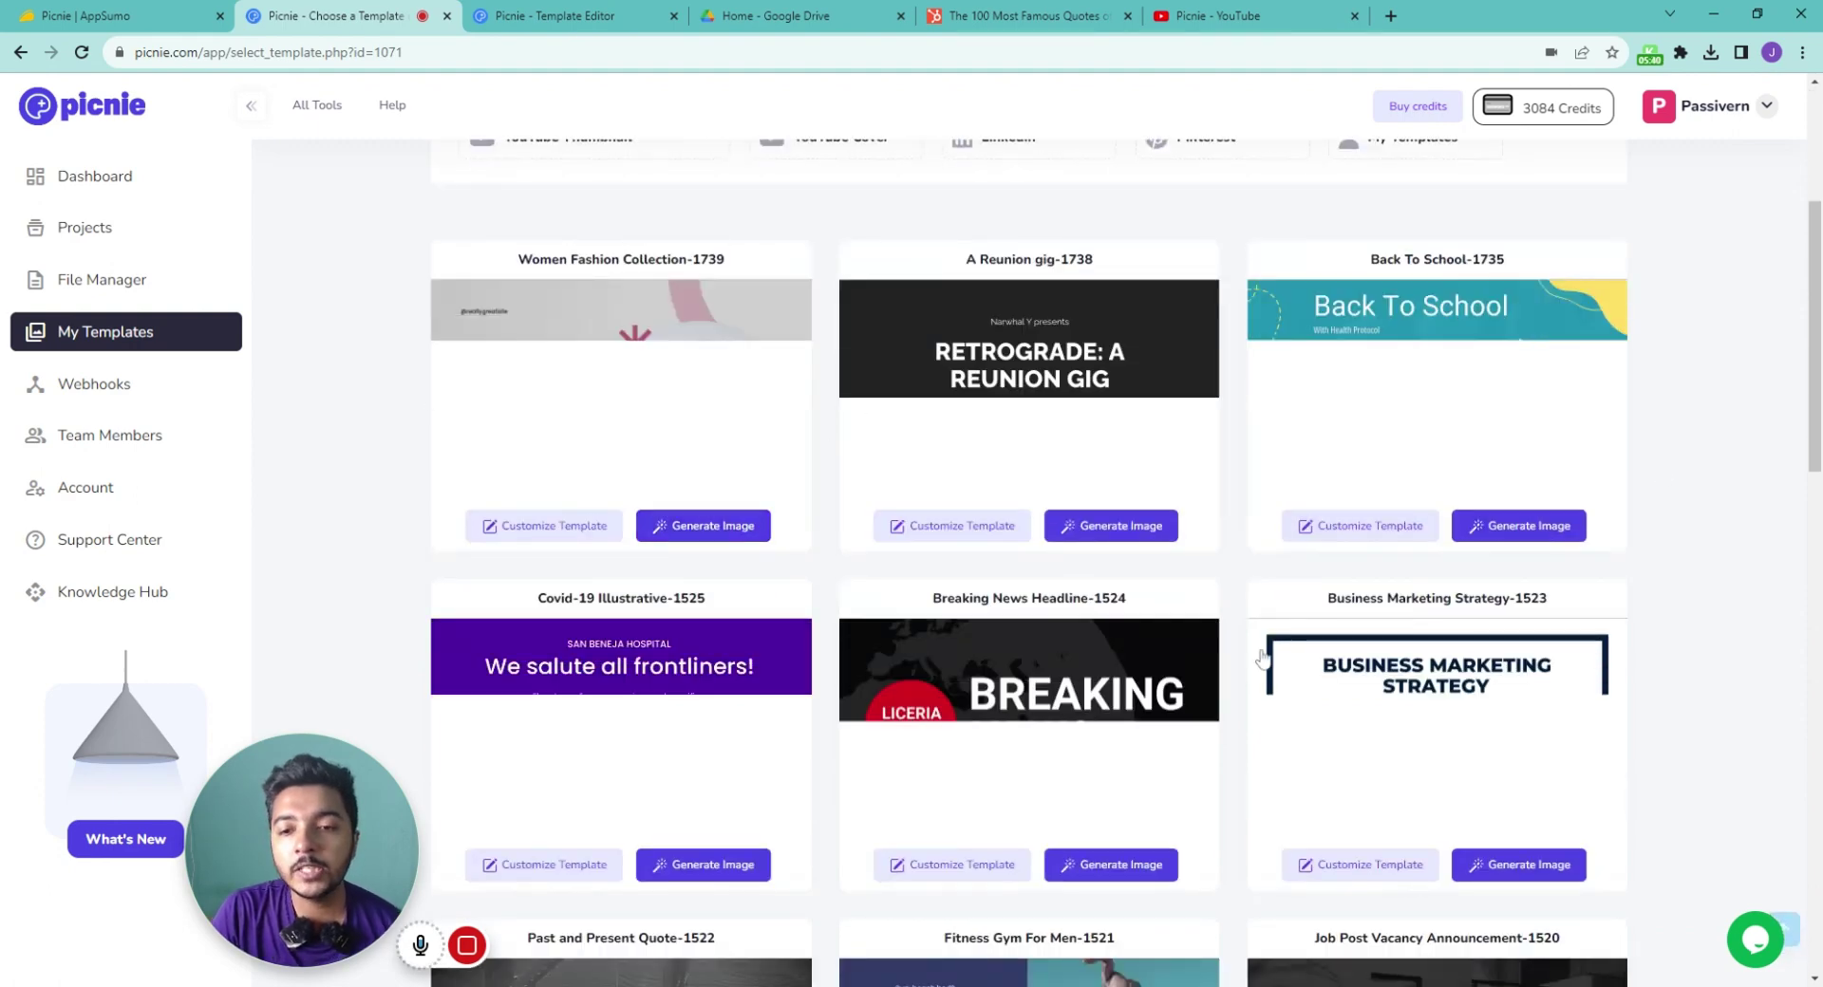
pyautogui.scroll(3, 1080, 655)
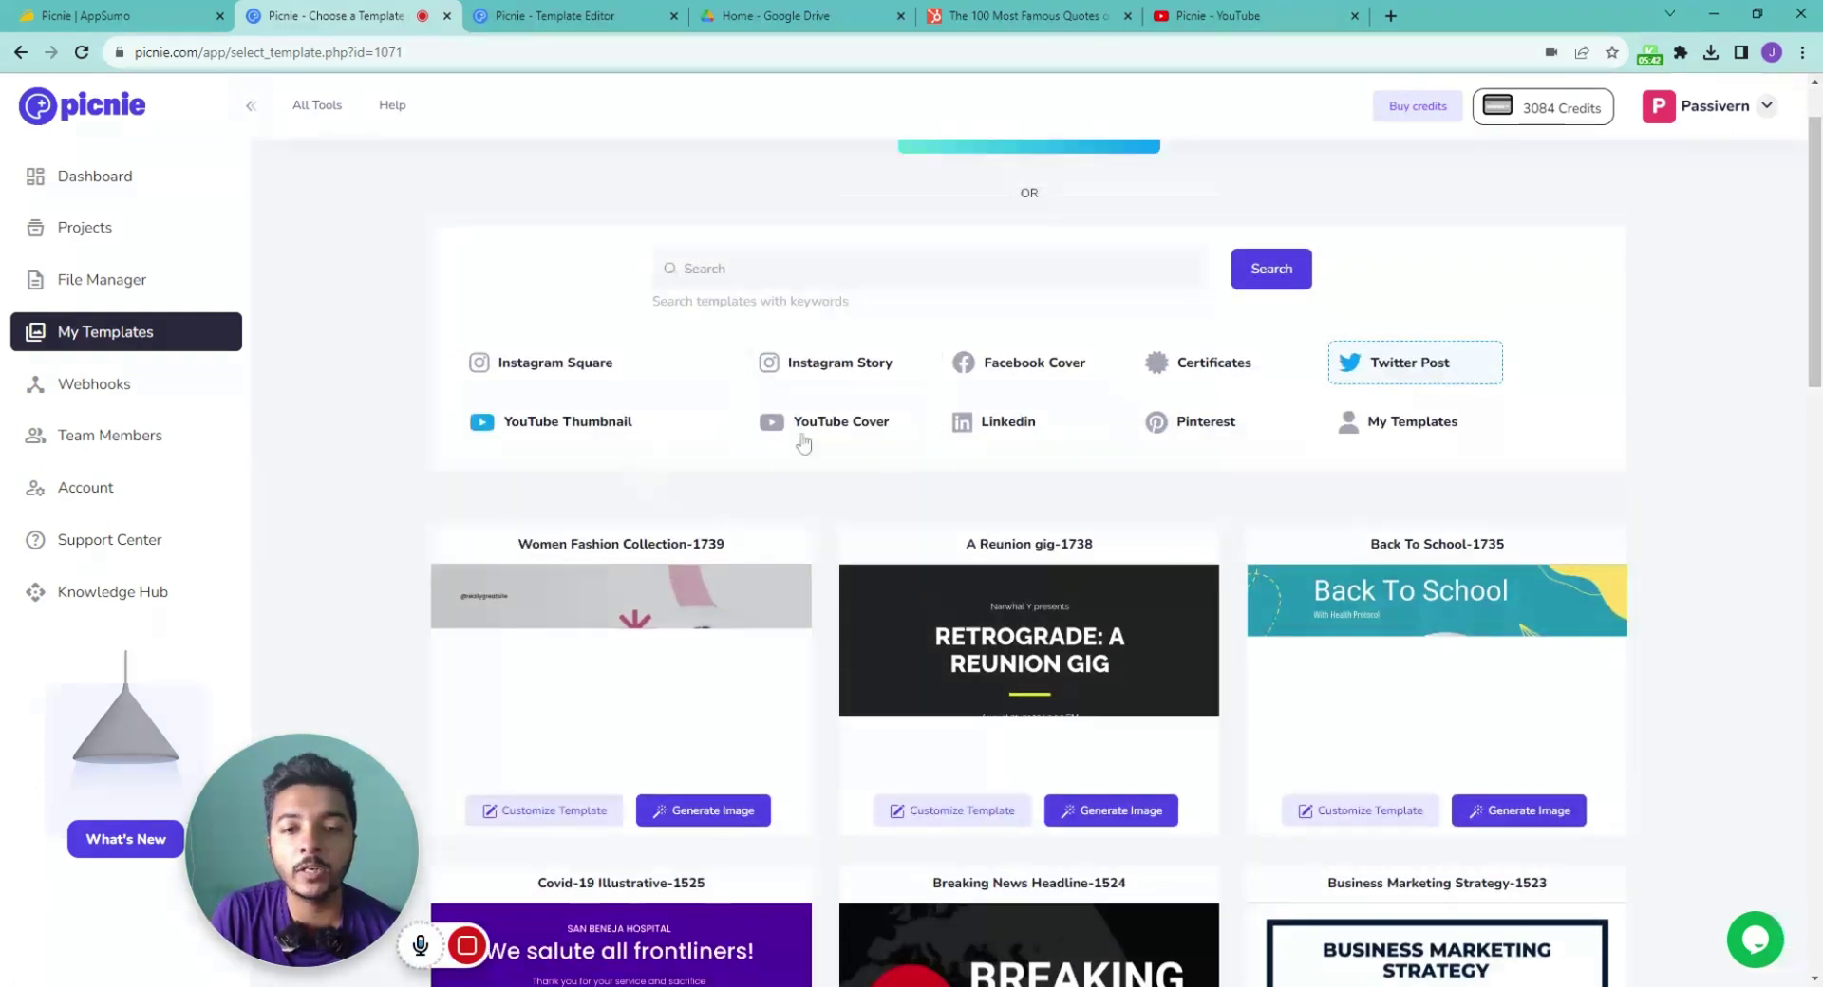
pyautogui.scroll(-12, 1700, 707)
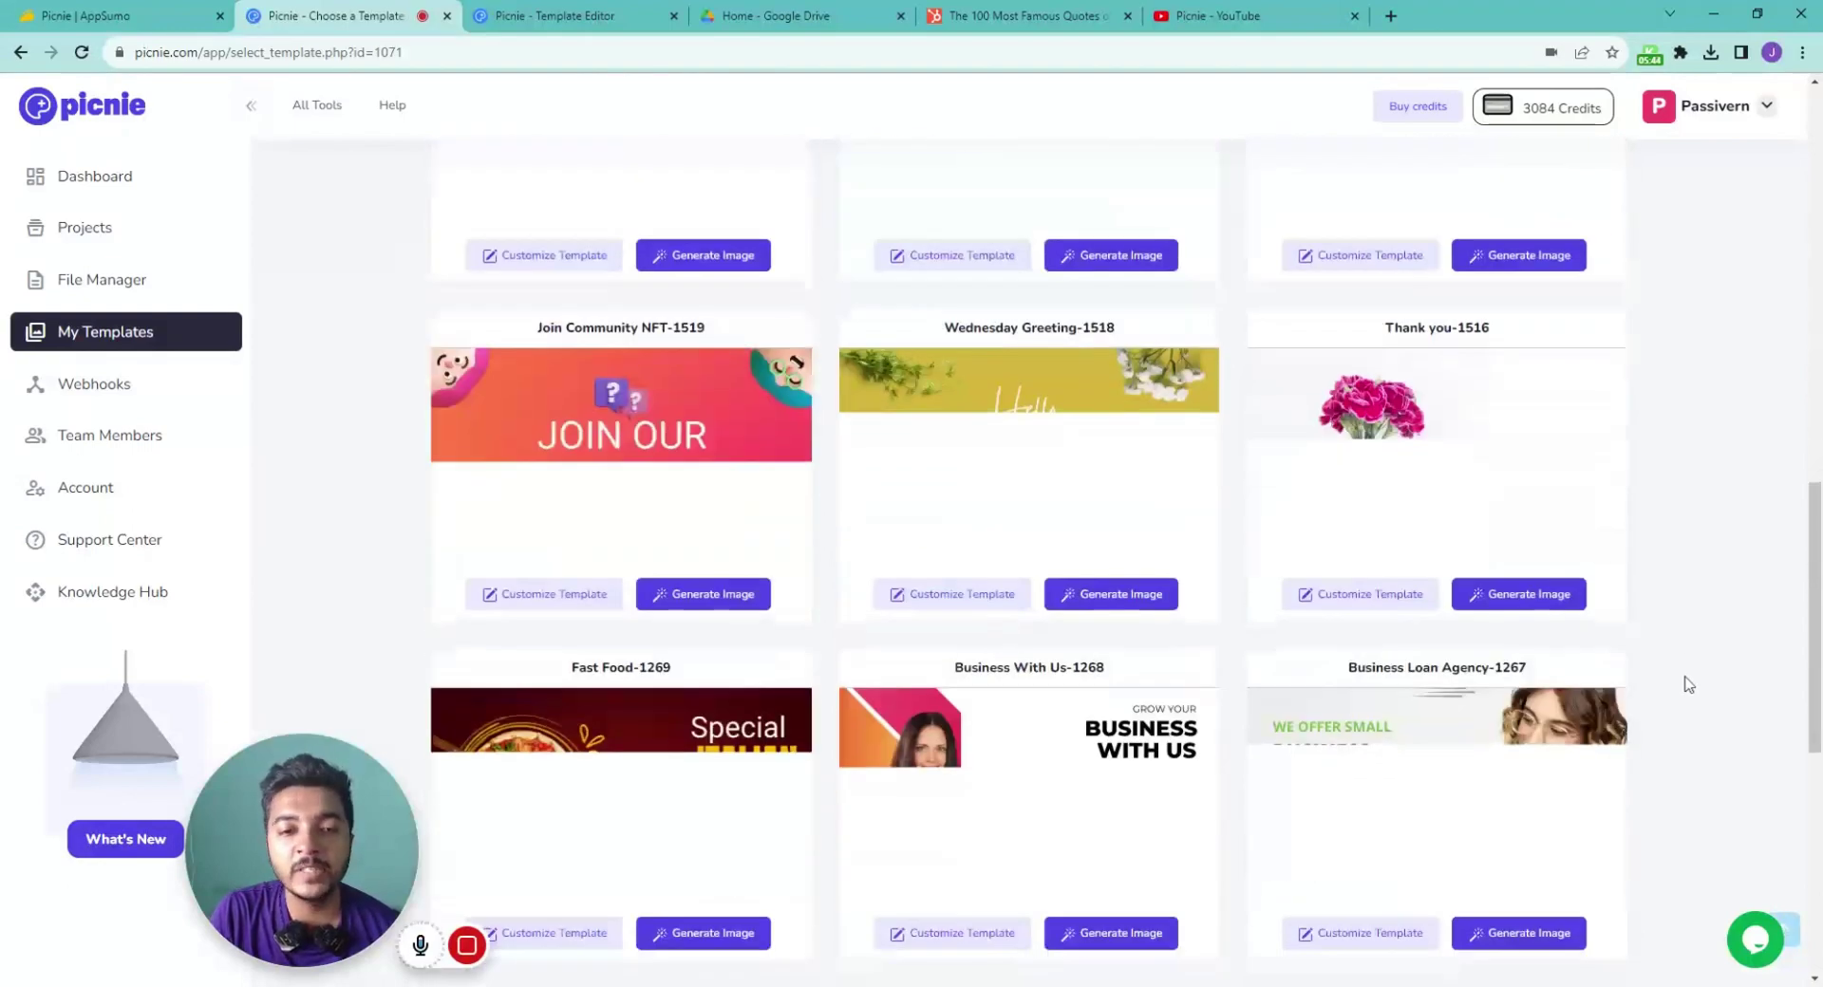
pyautogui.scroll(12, 1688, 683)
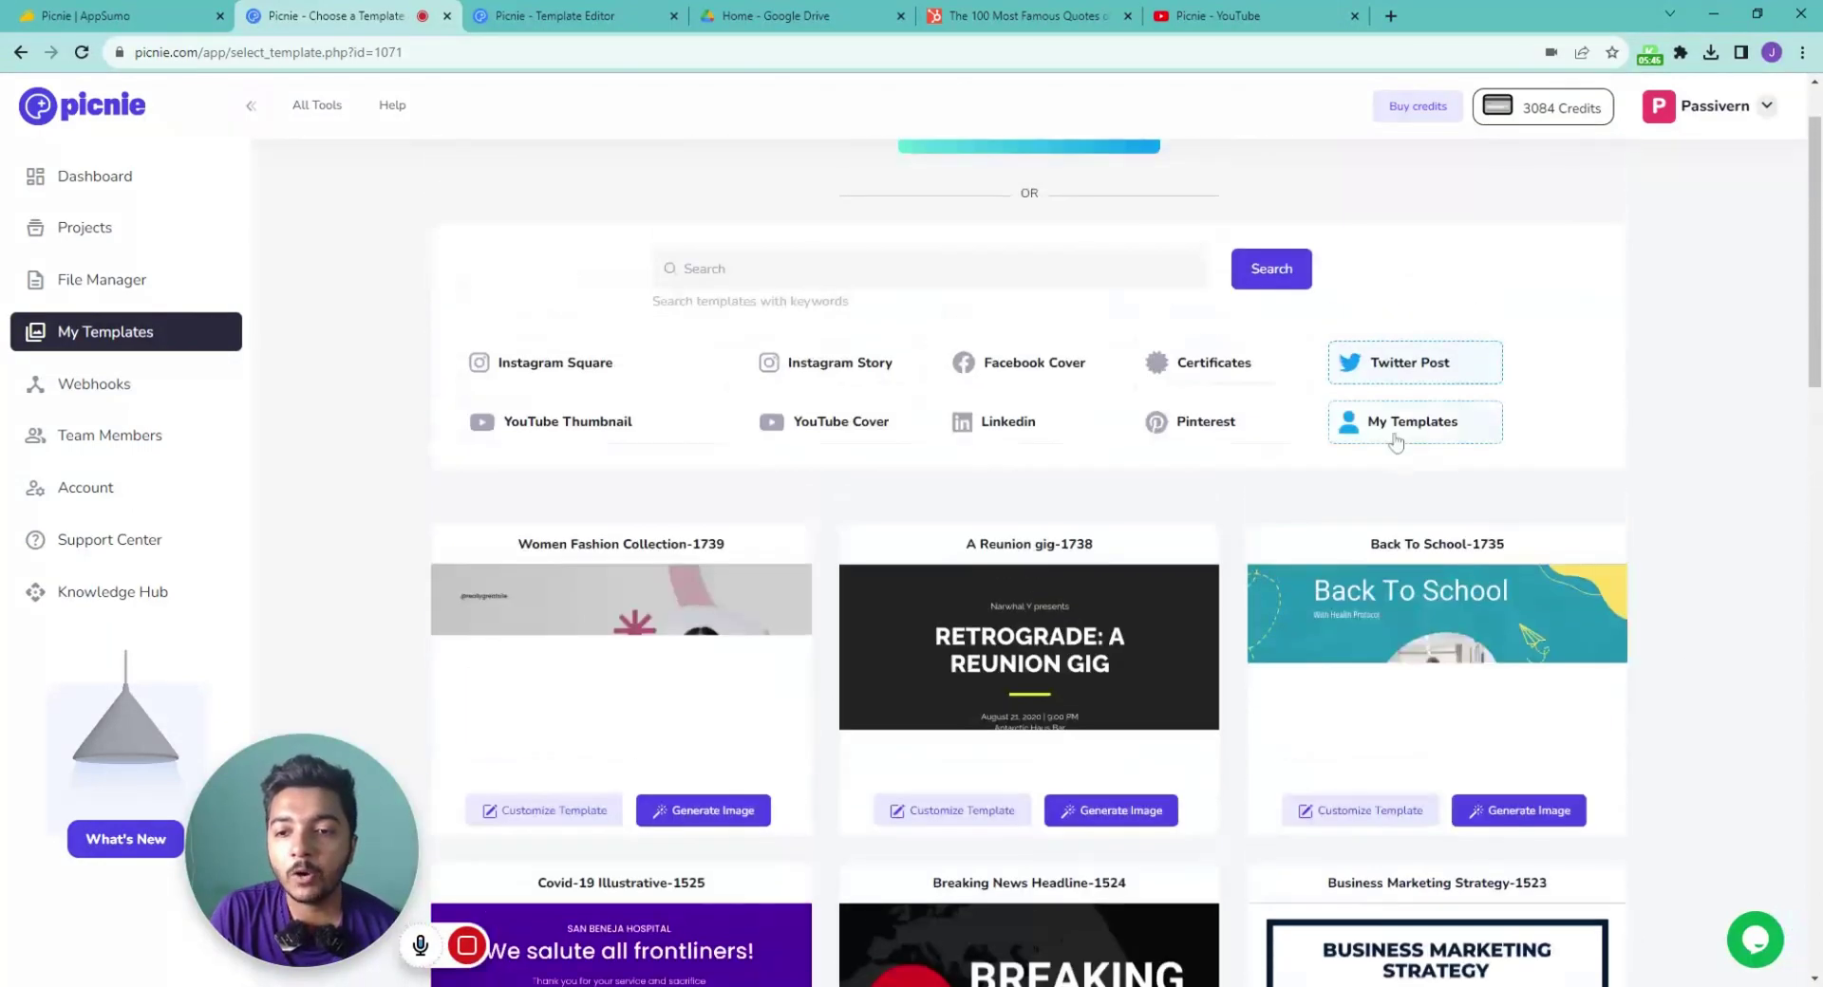
# Open My Templates and highlight the saved 'Demo 3 Temp-2992' template name
pyautogui.click(1398, 380)
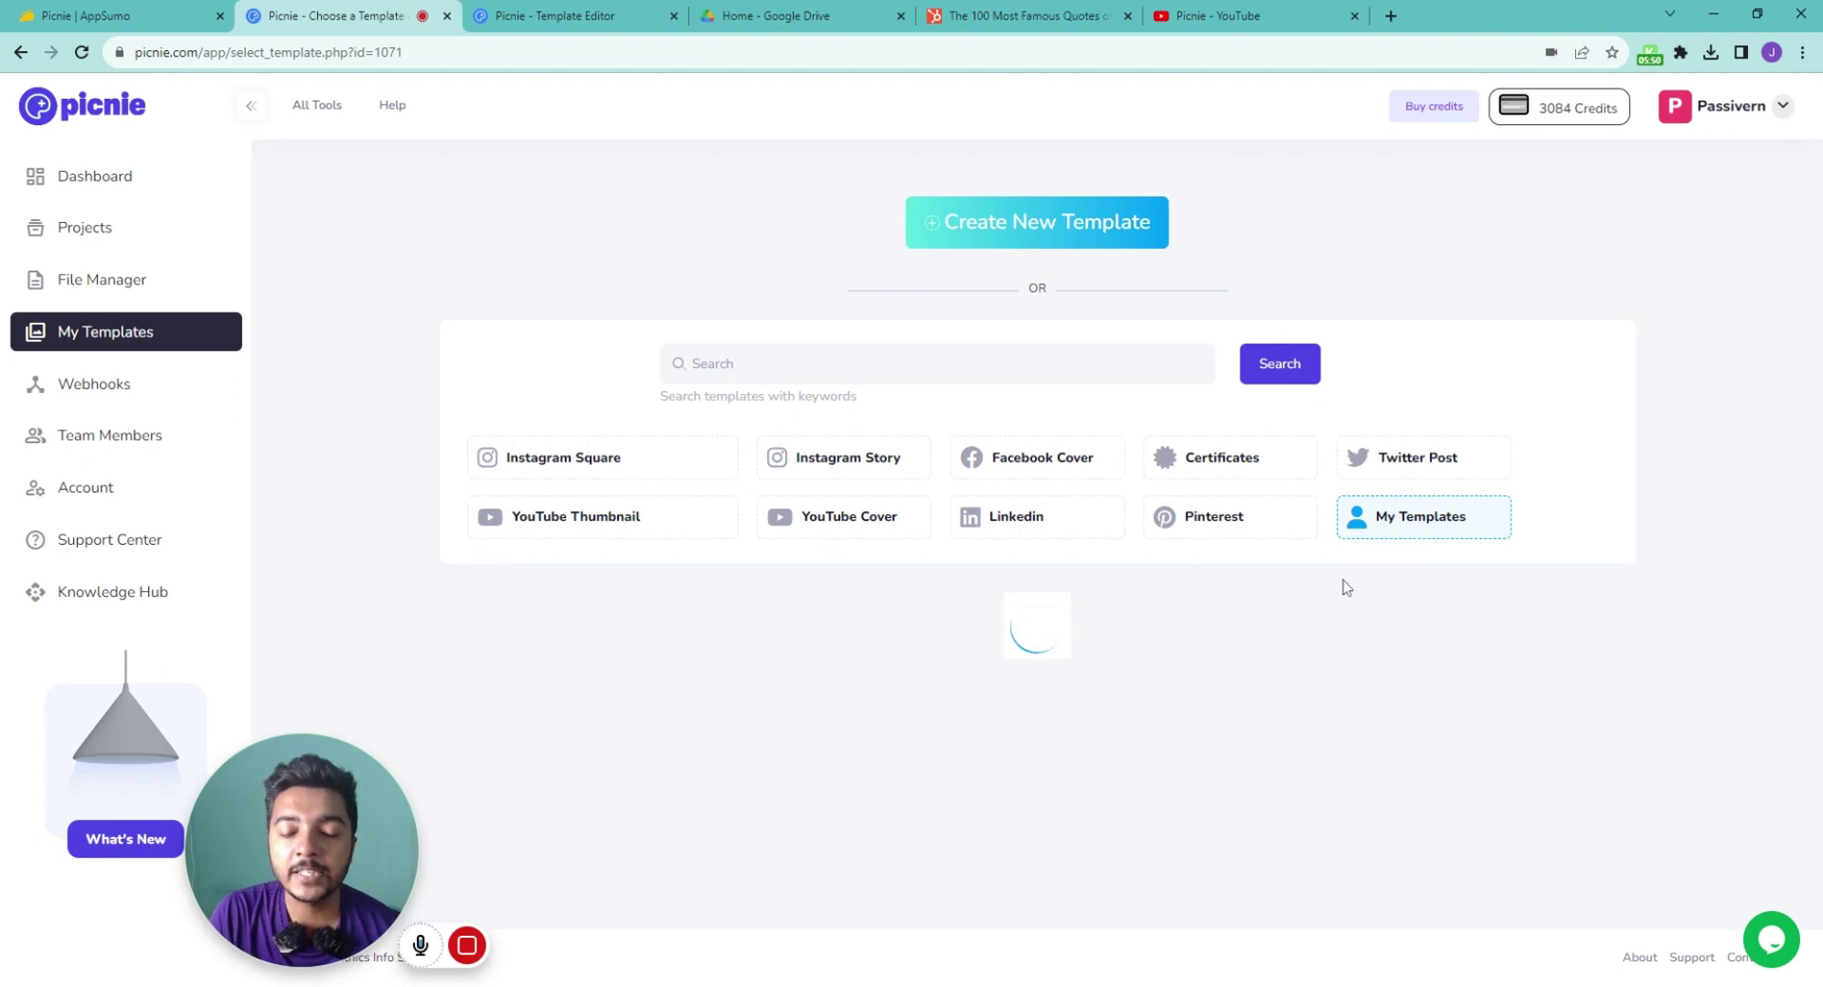
pyautogui.moveTo(466, 946)
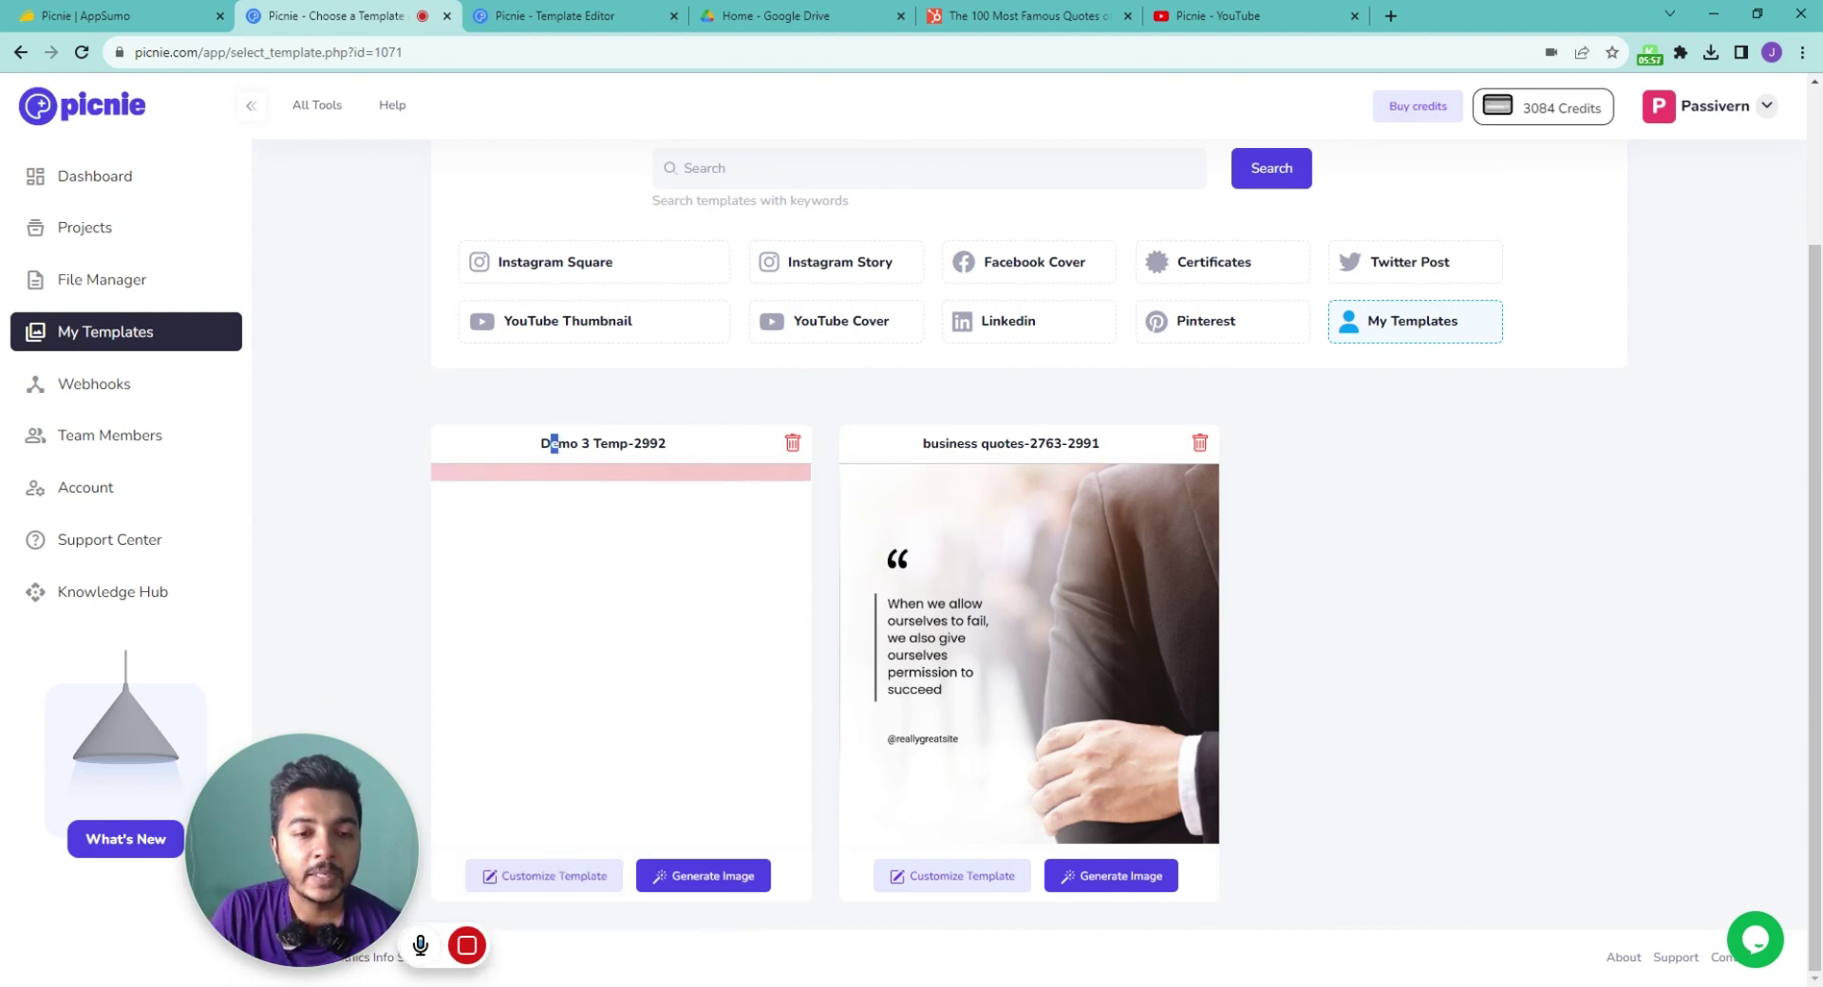
pyautogui.moveTo(559, 444); pyautogui.dragTo(658, 443)
pyautogui.click(626, 408)
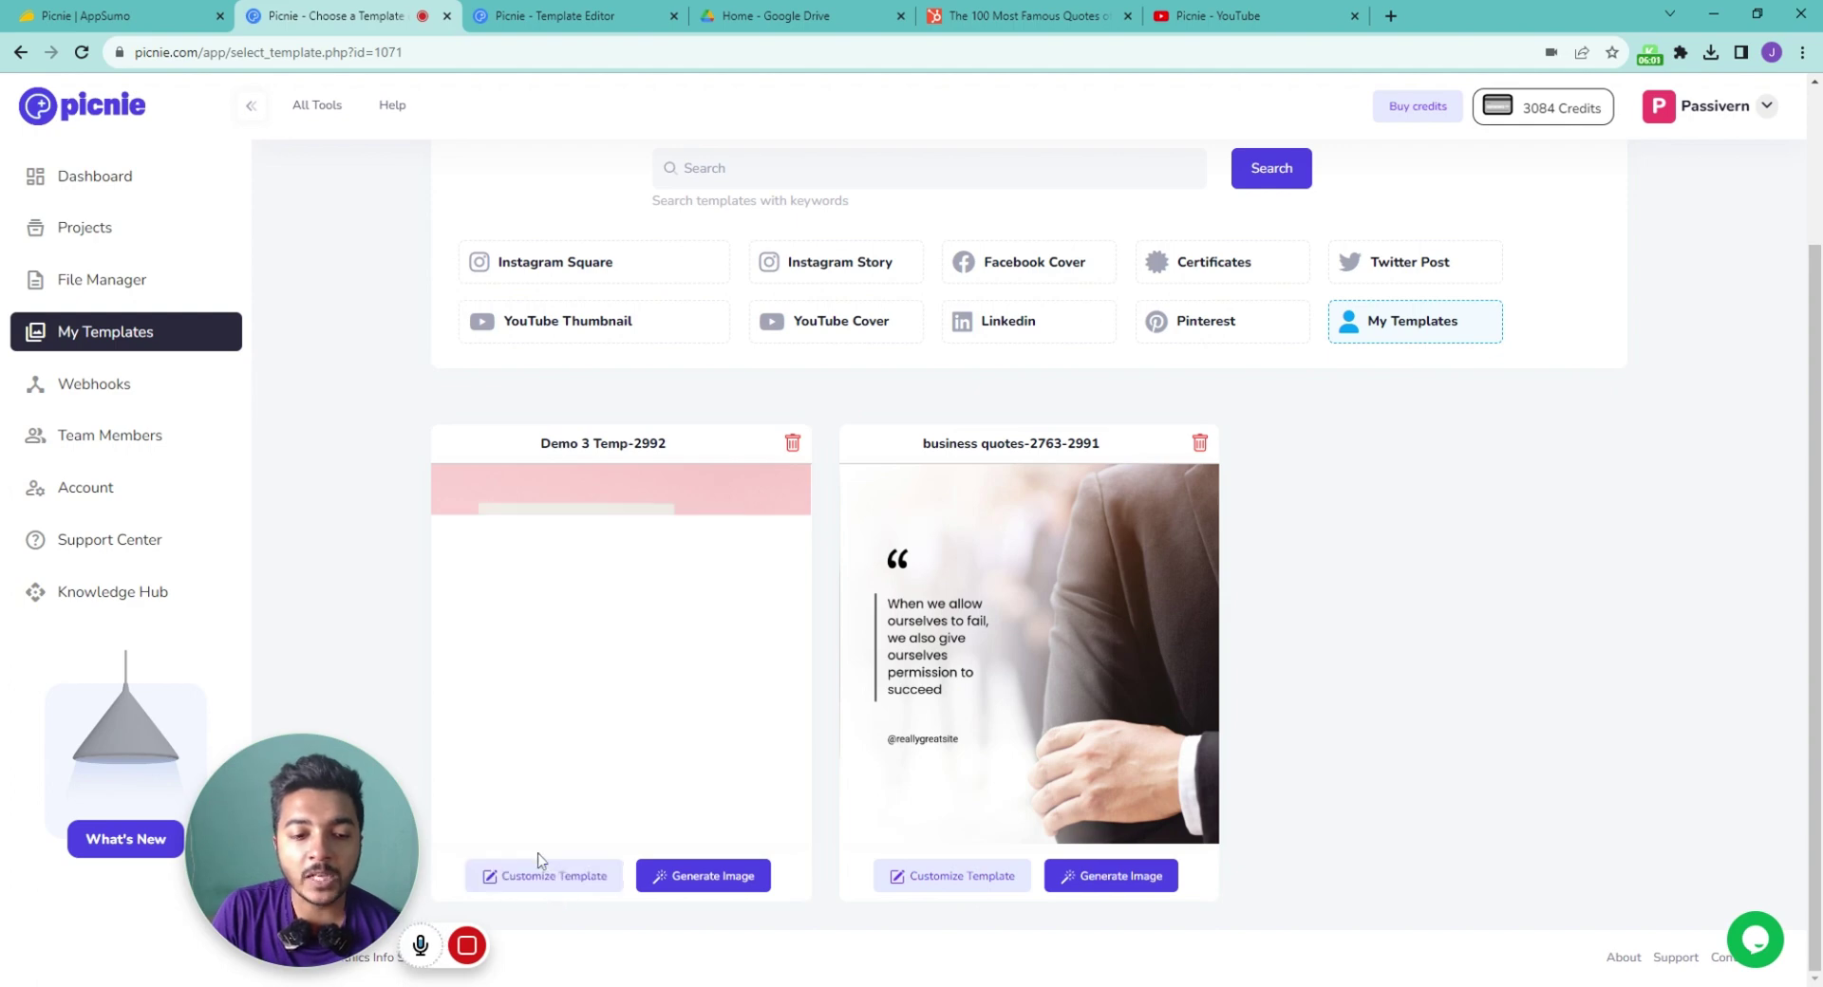
# Start generating images from the Demo 3 Temp-2992 template
pyautogui.click(695, 878)
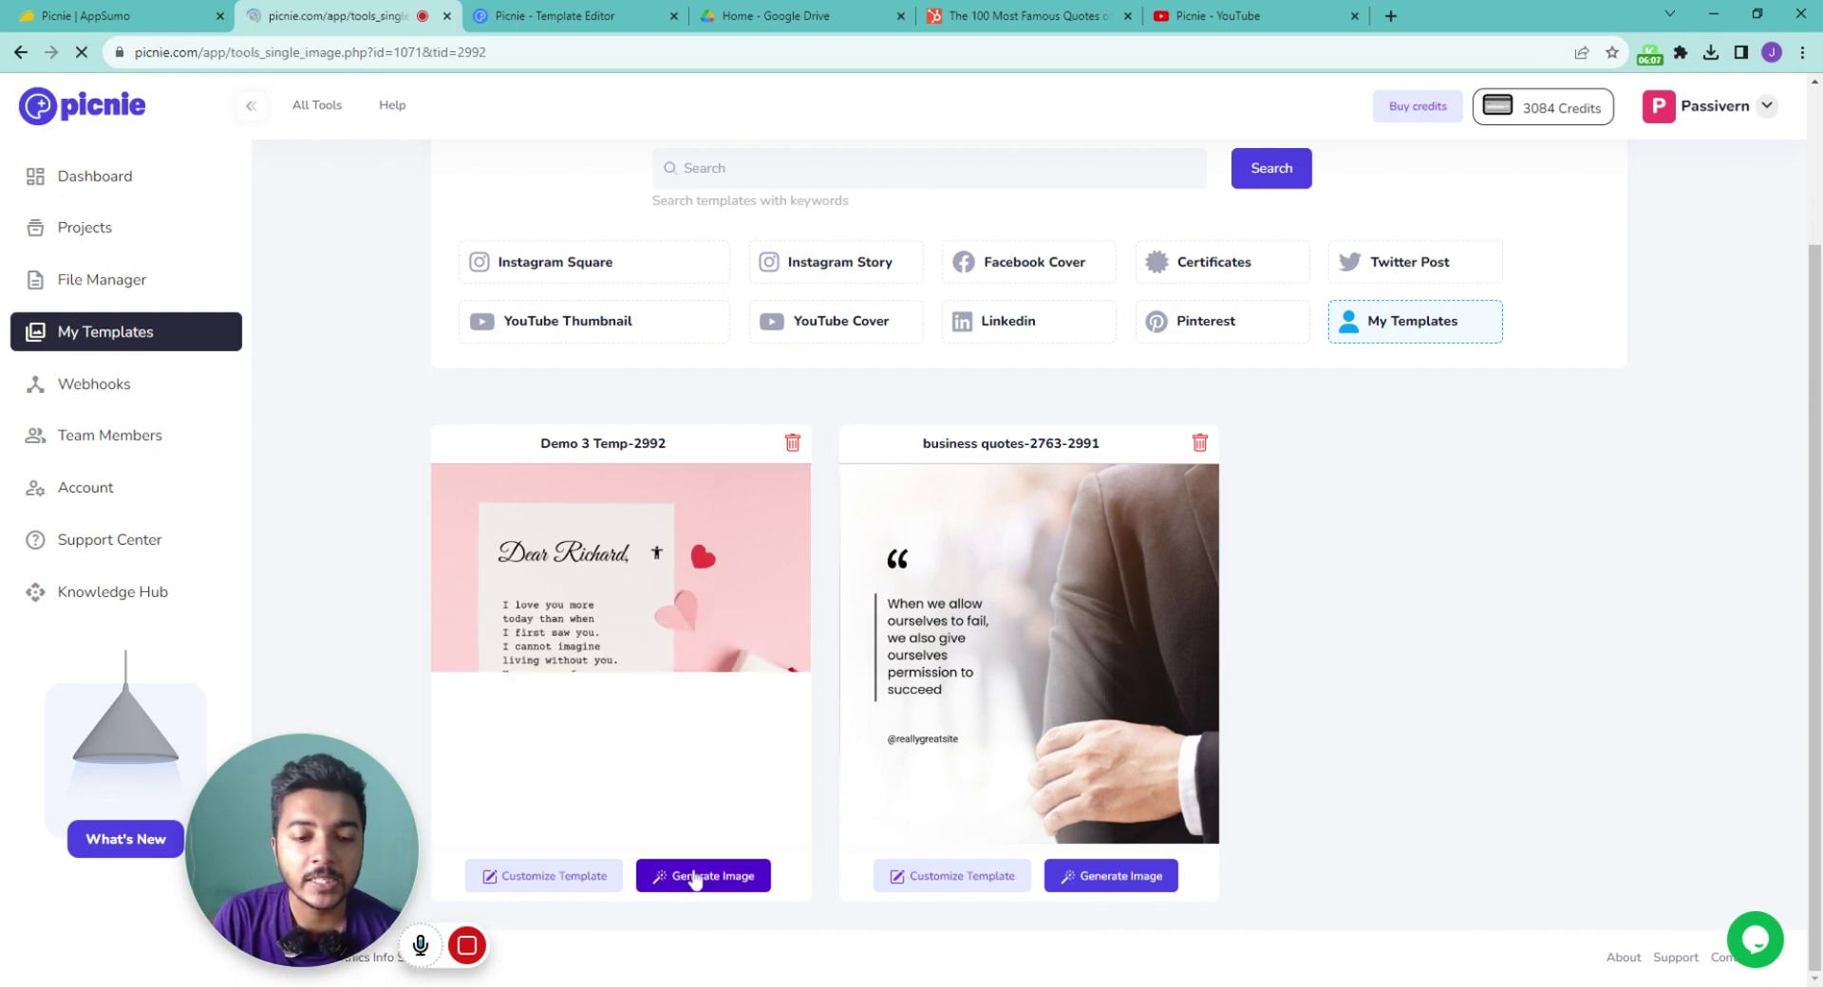
pyautogui.scroll(-5, 1070, 610)
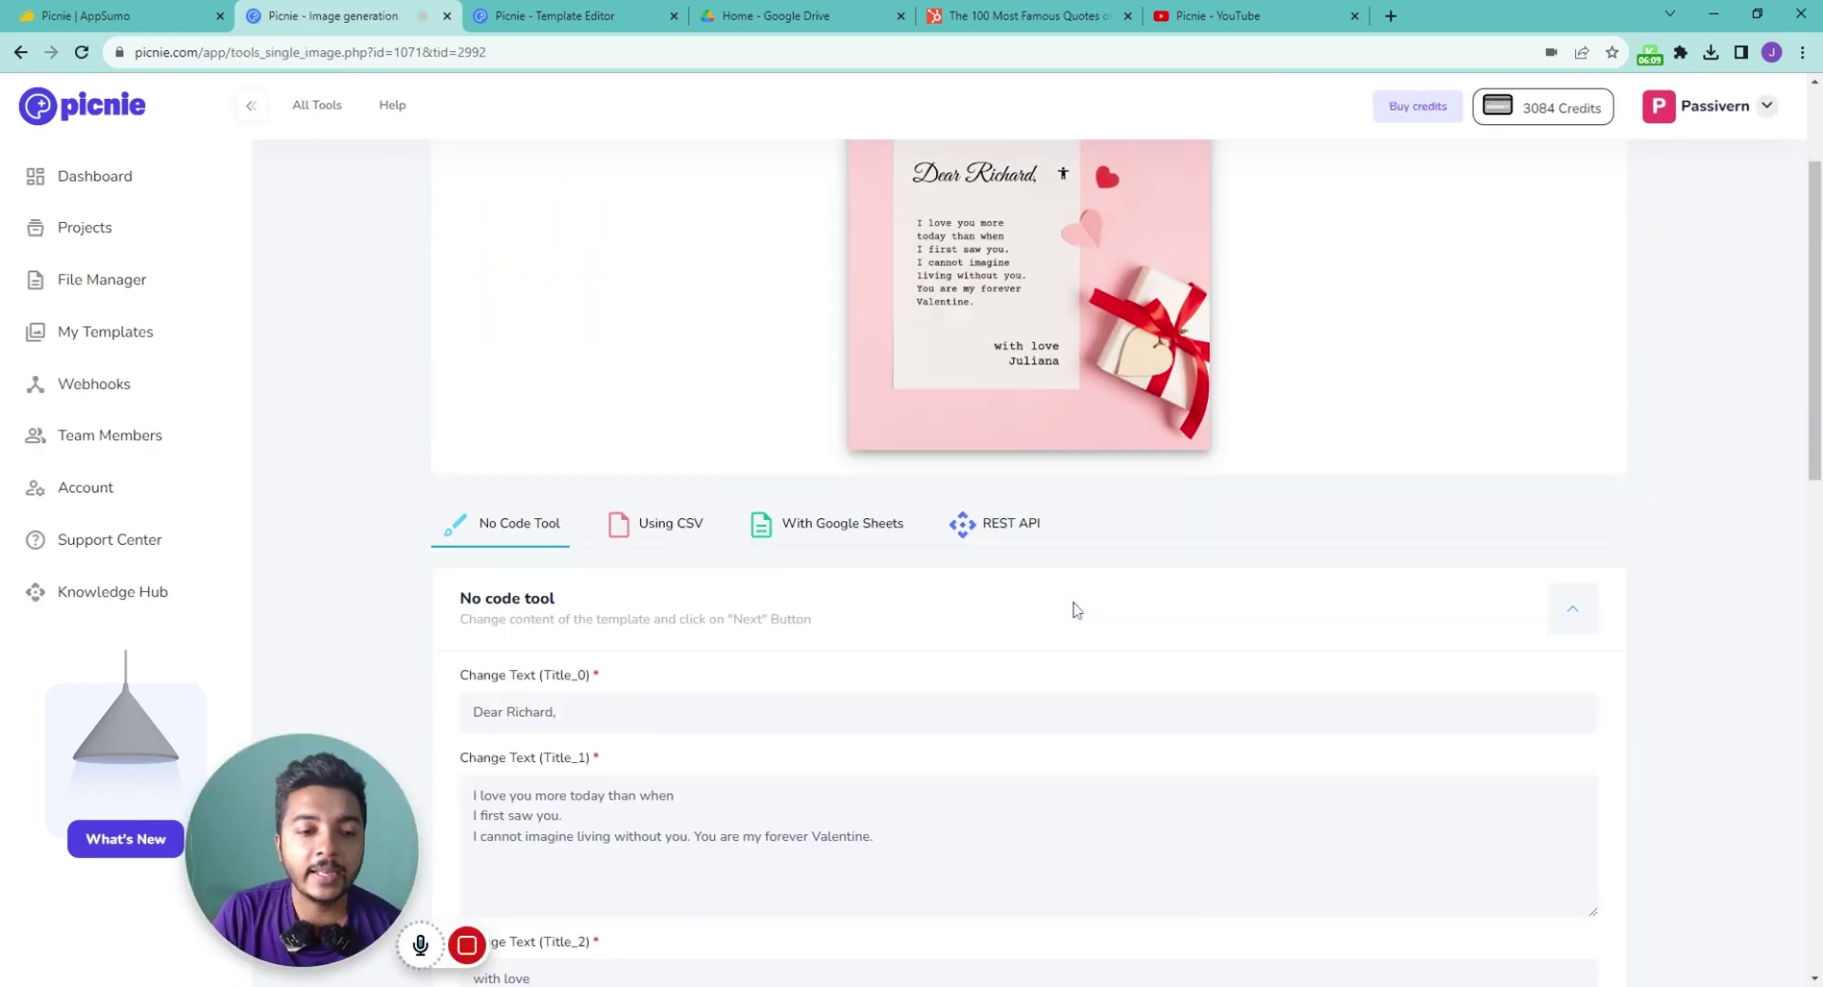
pyautogui.scroll(2, 1029, 570)
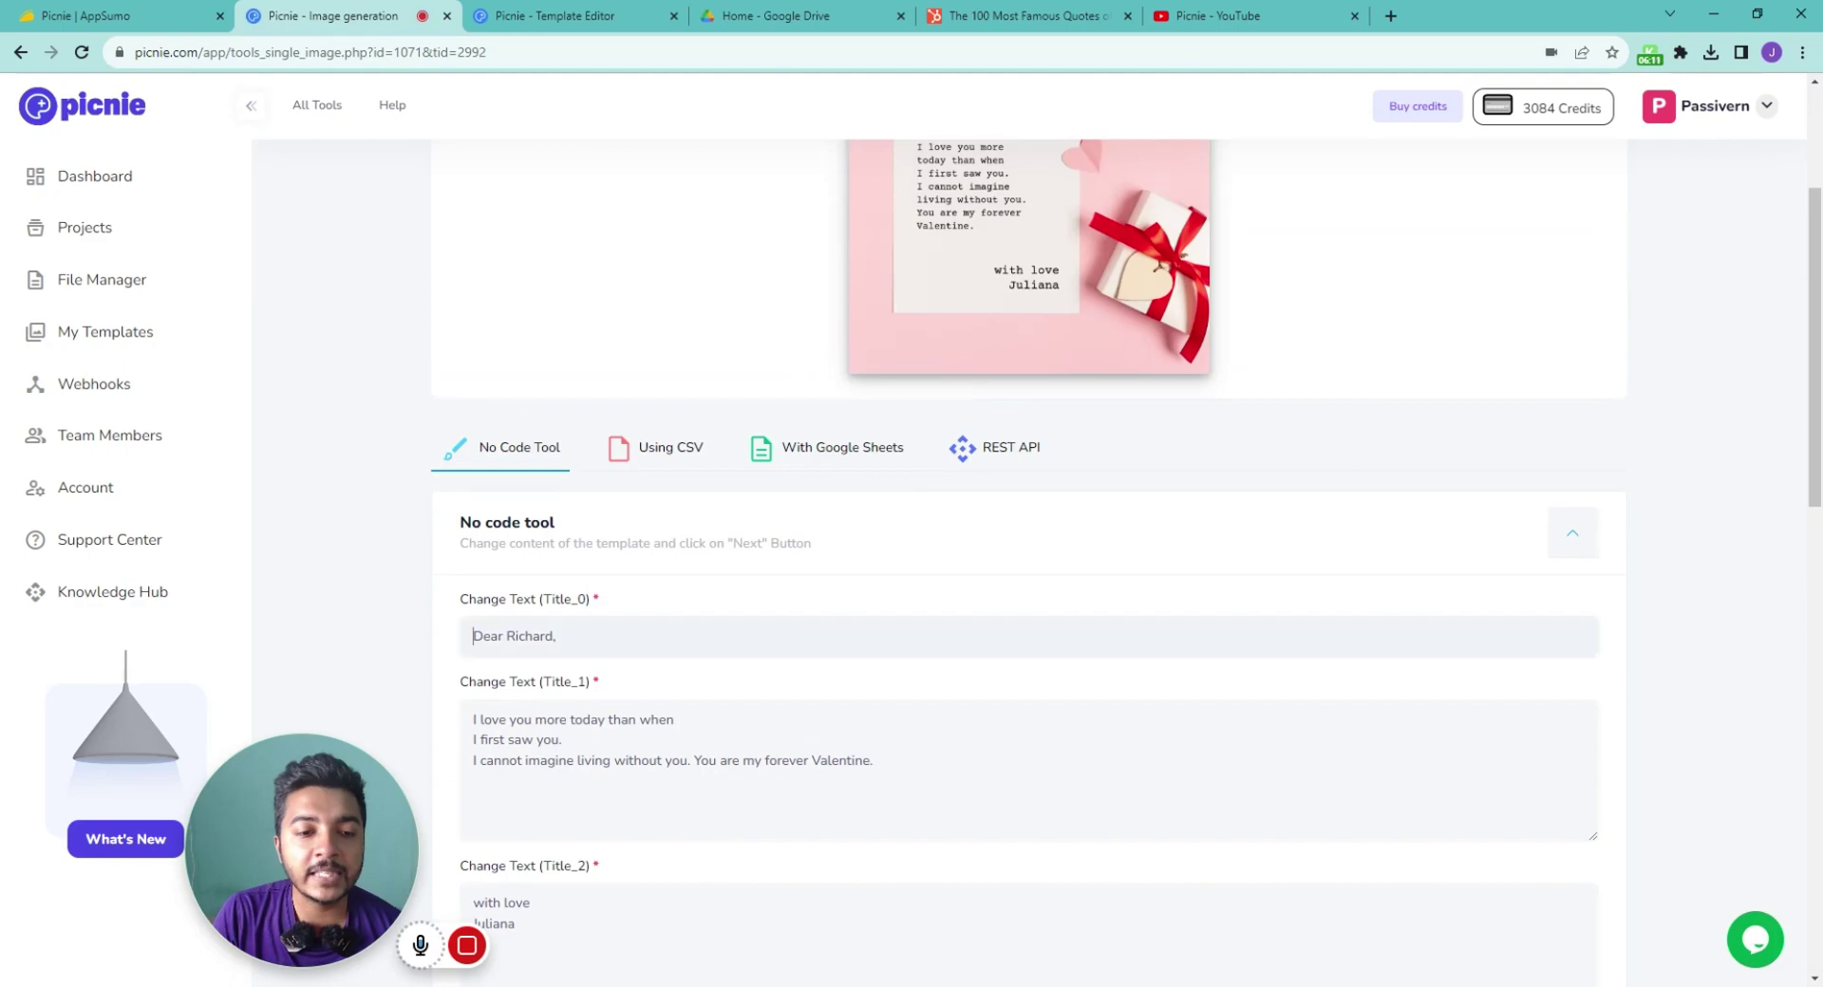
pyautogui.moveTo(473, 637); pyautogui.dragTo(557, 636)
pyautogui.moveTo(473, 739); pyautogui.dragTo(693, 760)
pyautogui.scroll(3, 864, 545)
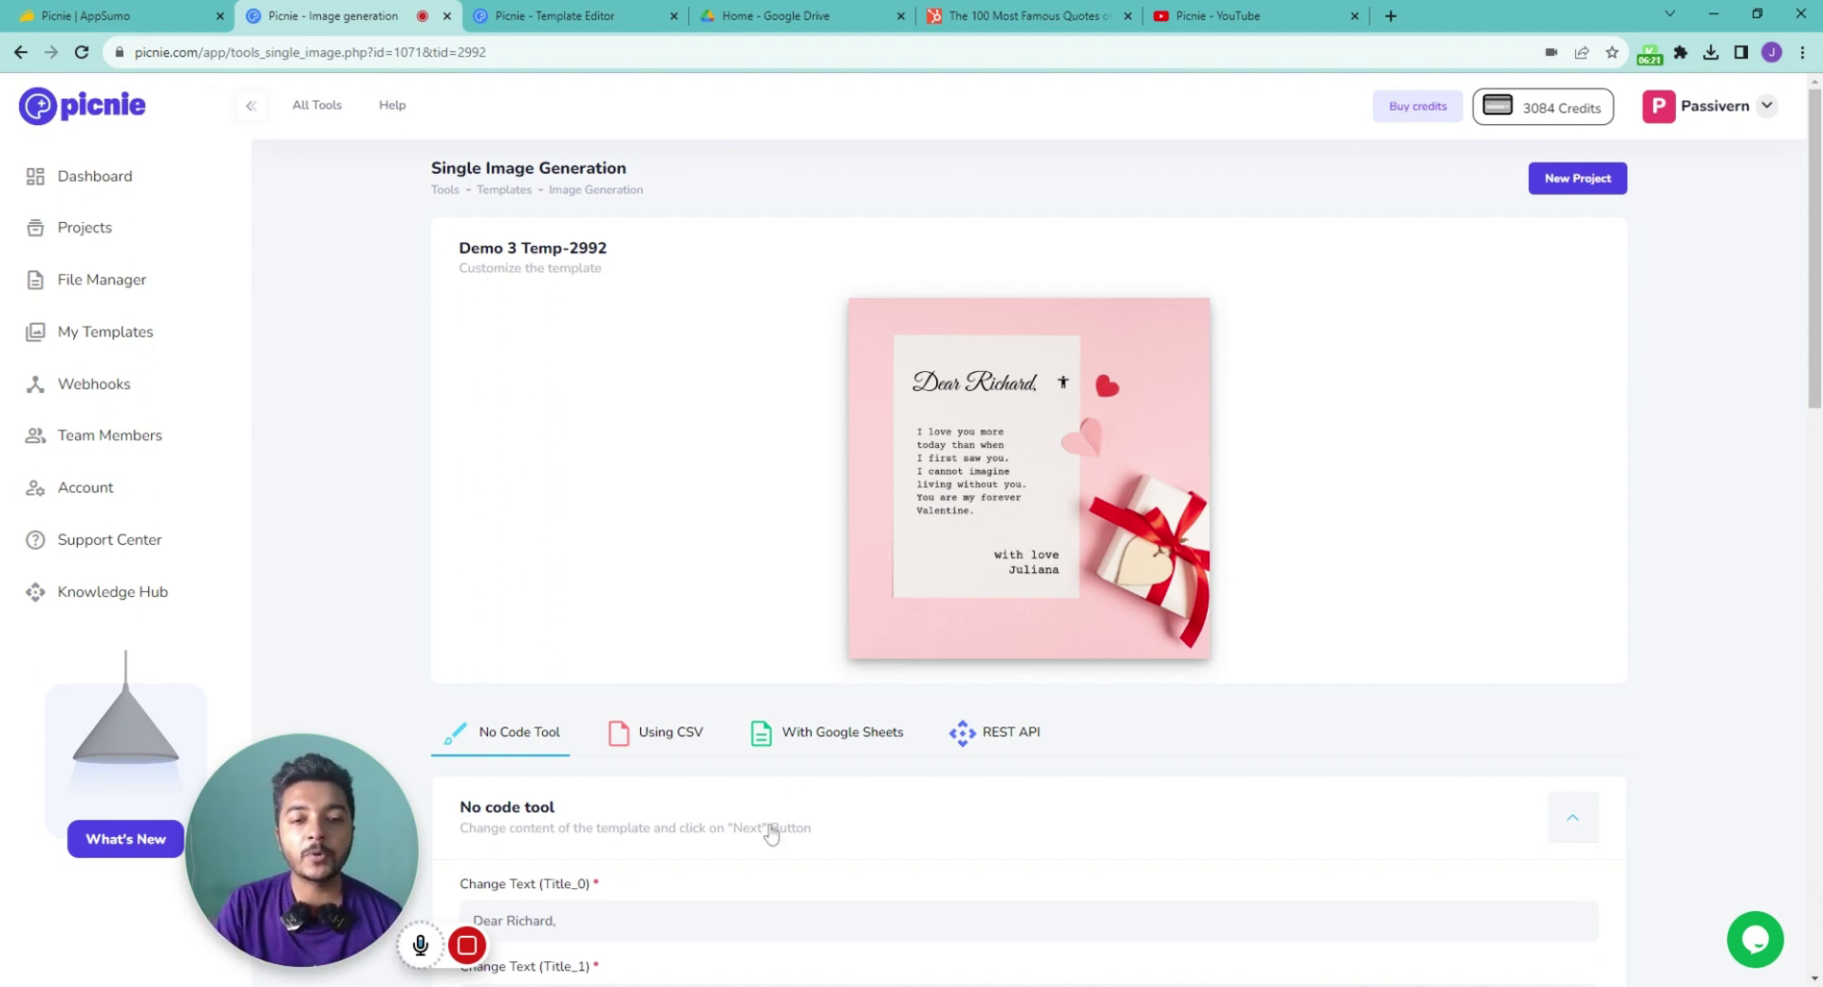
# Download the With Google Sheets sample CSV, then switch to Google Drive
pyautogui.click(831, 747)
pyautogui.scroll(-6, 834, 747)
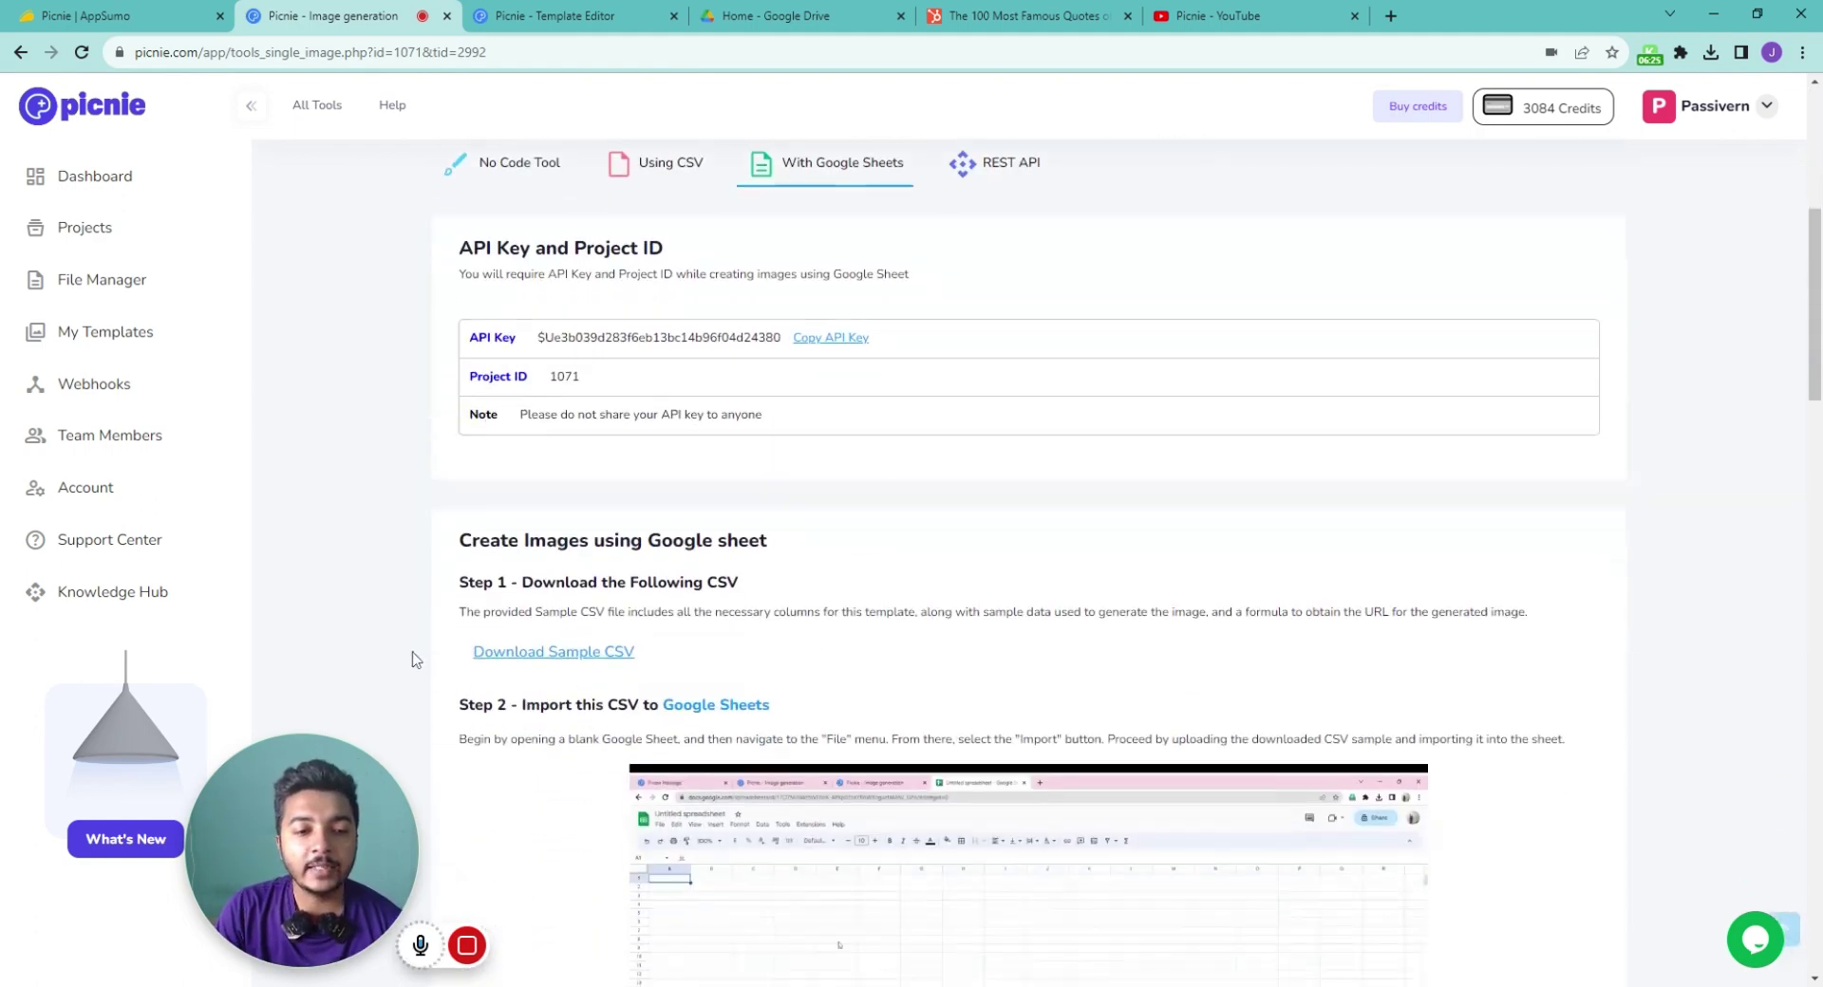
pyautogui.click(576, 655)
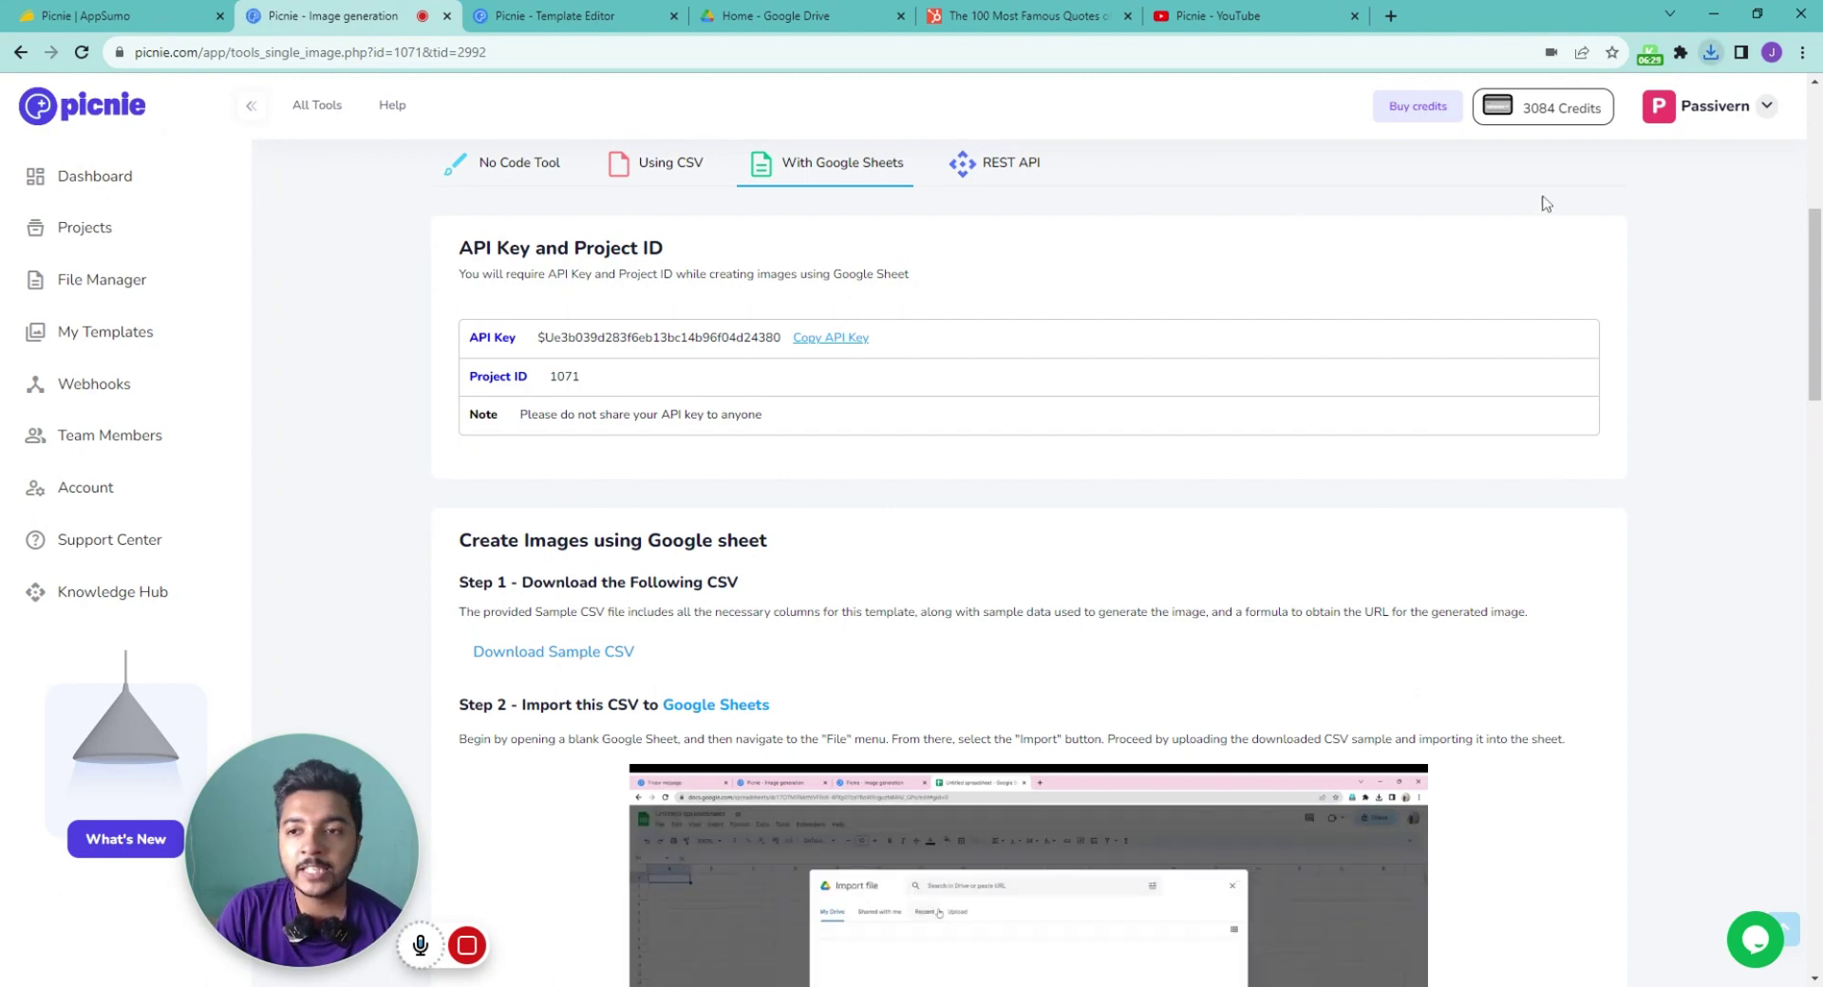
pyautogui.click(722, 29)
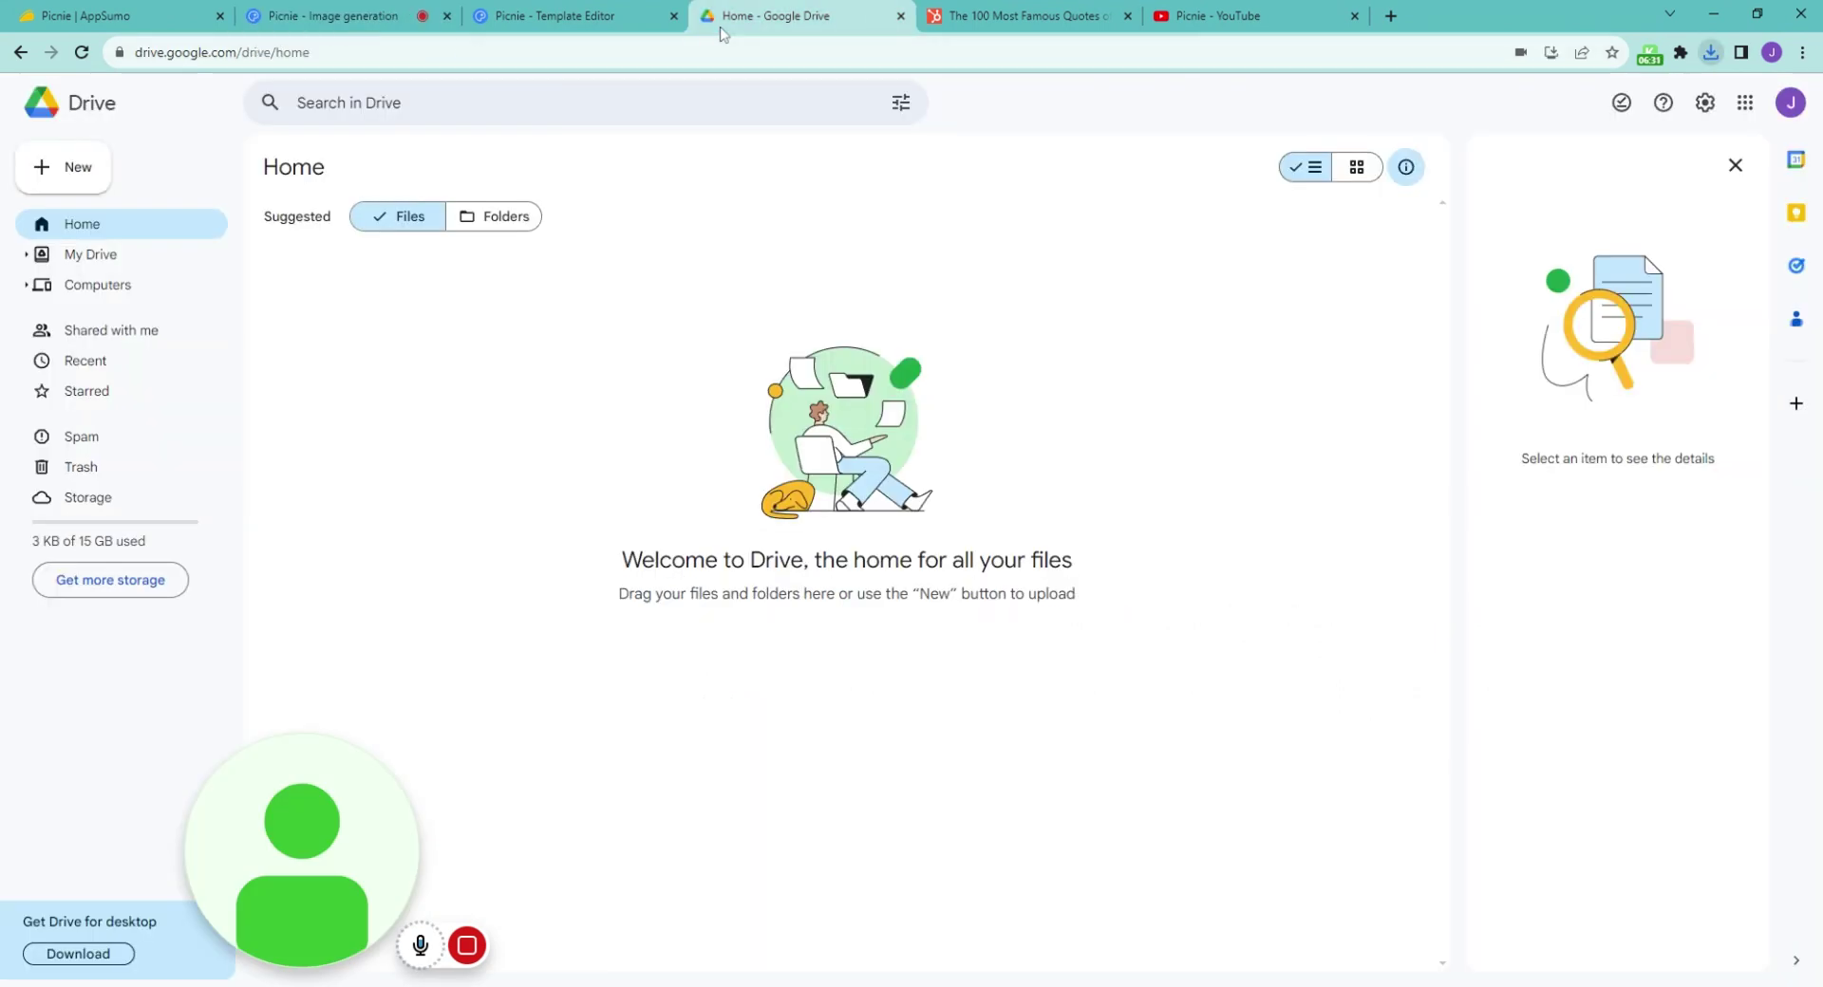
# Upload csv_template_gs_2992.csv to My Drive and open it with Google Sheets
pyautogui.click(68, 169)
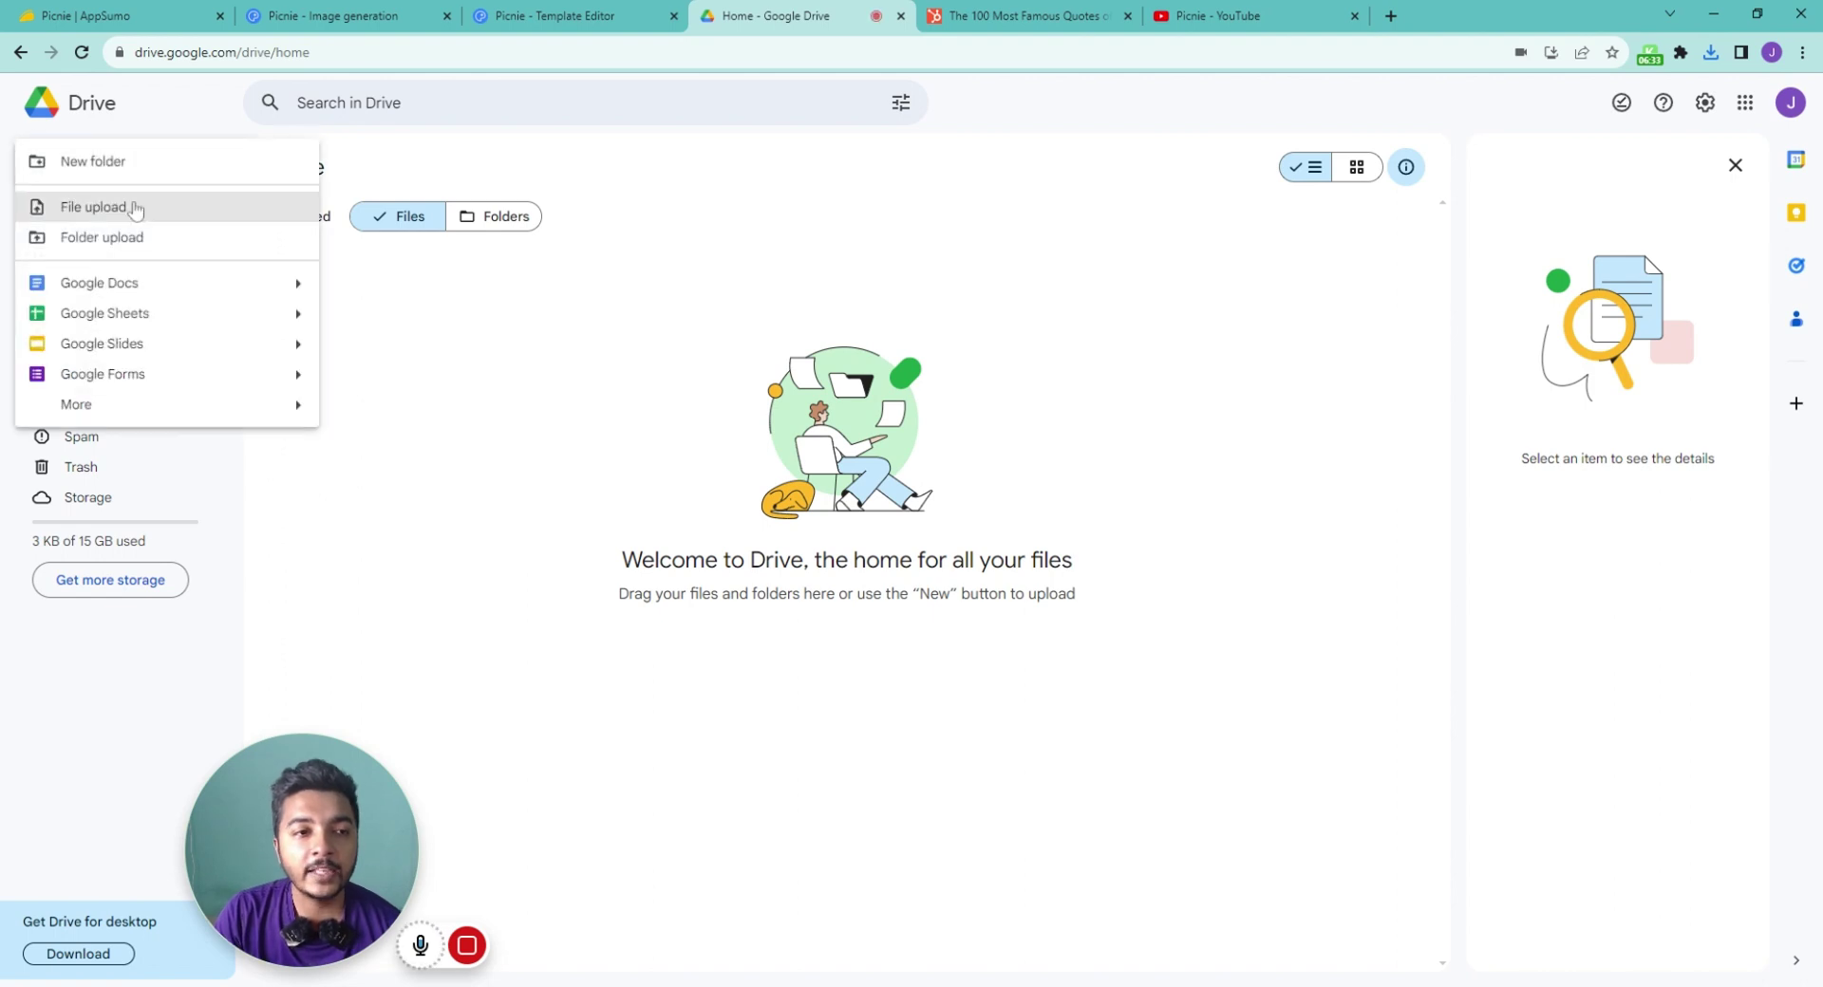
pyautogui.click(134, 208)
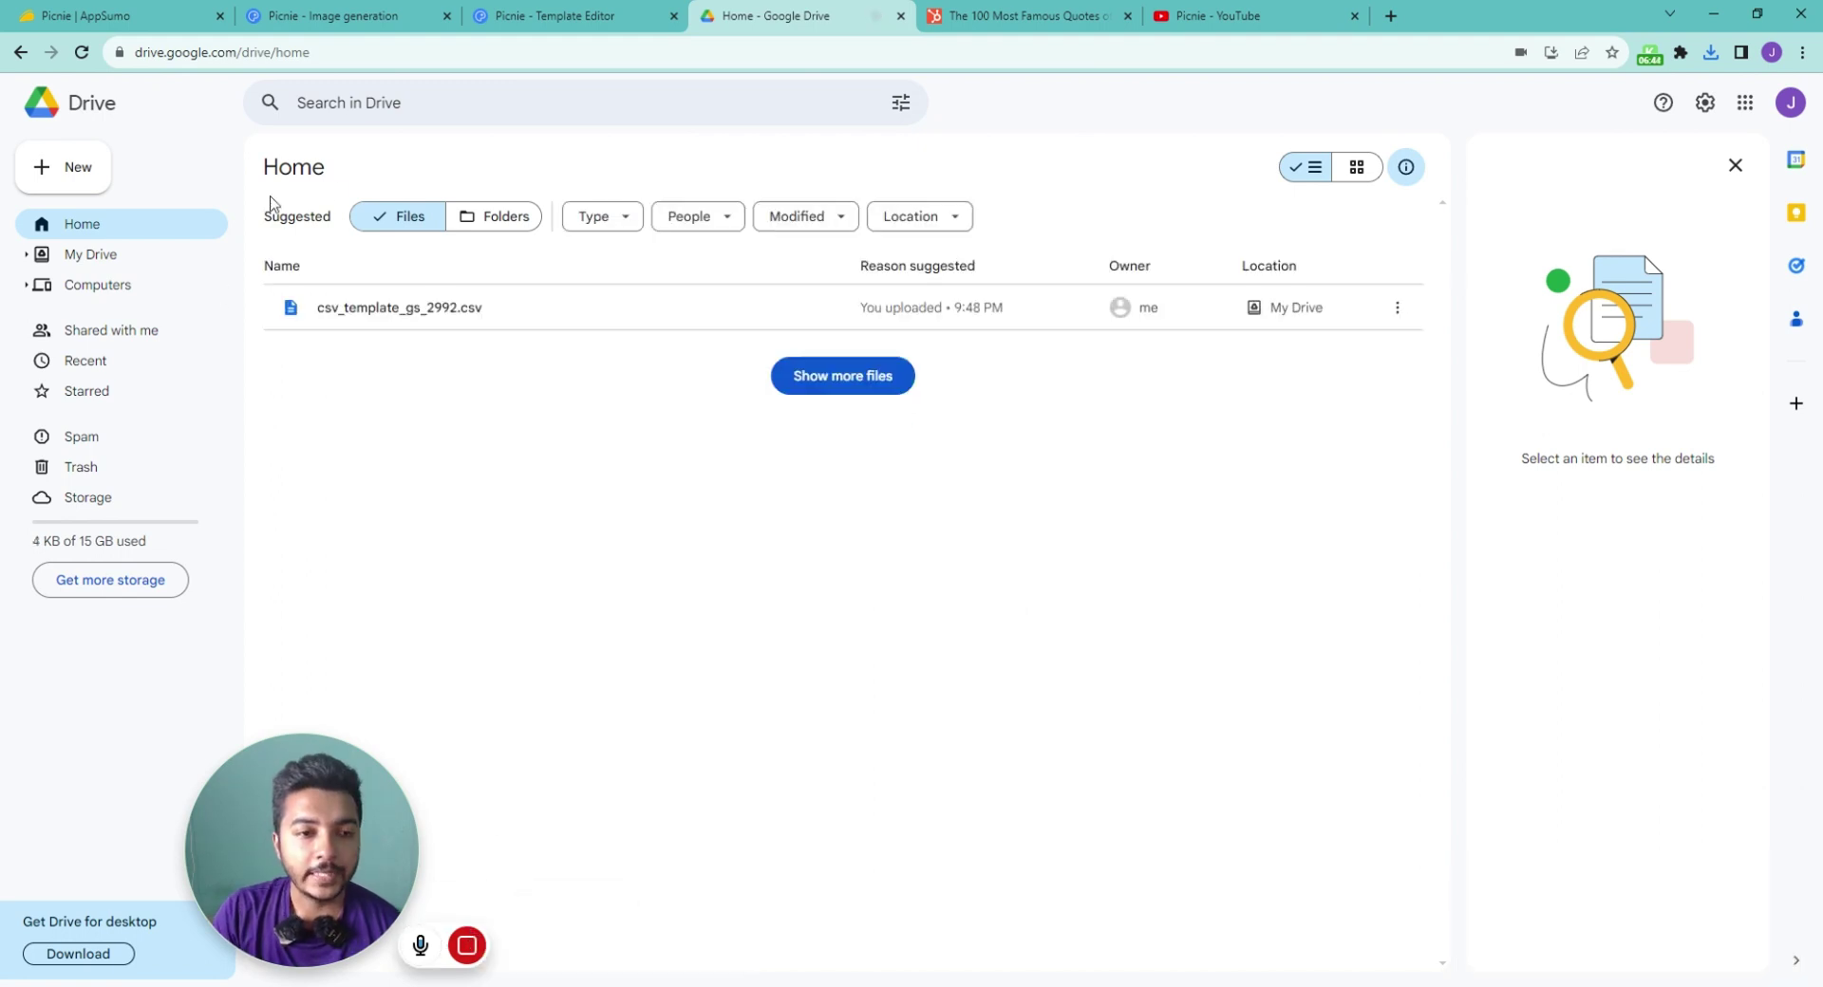
pyautogui.doubleClick(422, 314)
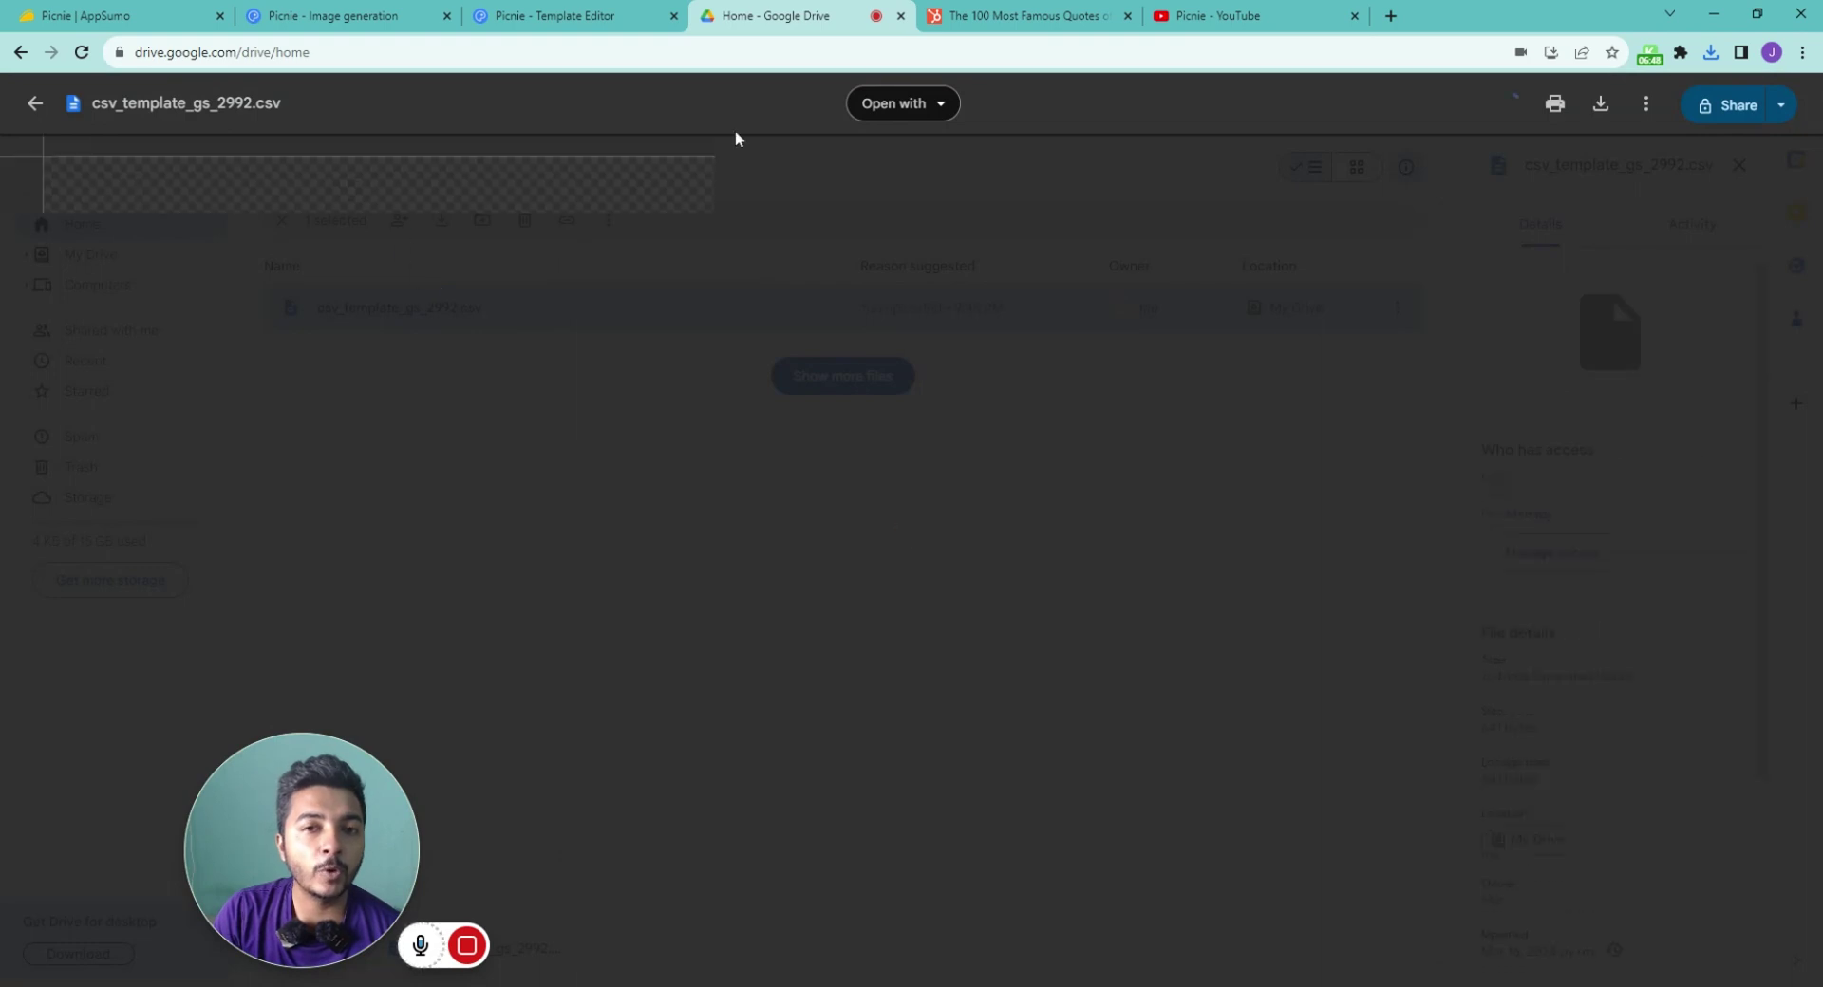
pyautogui.click(918, 106)
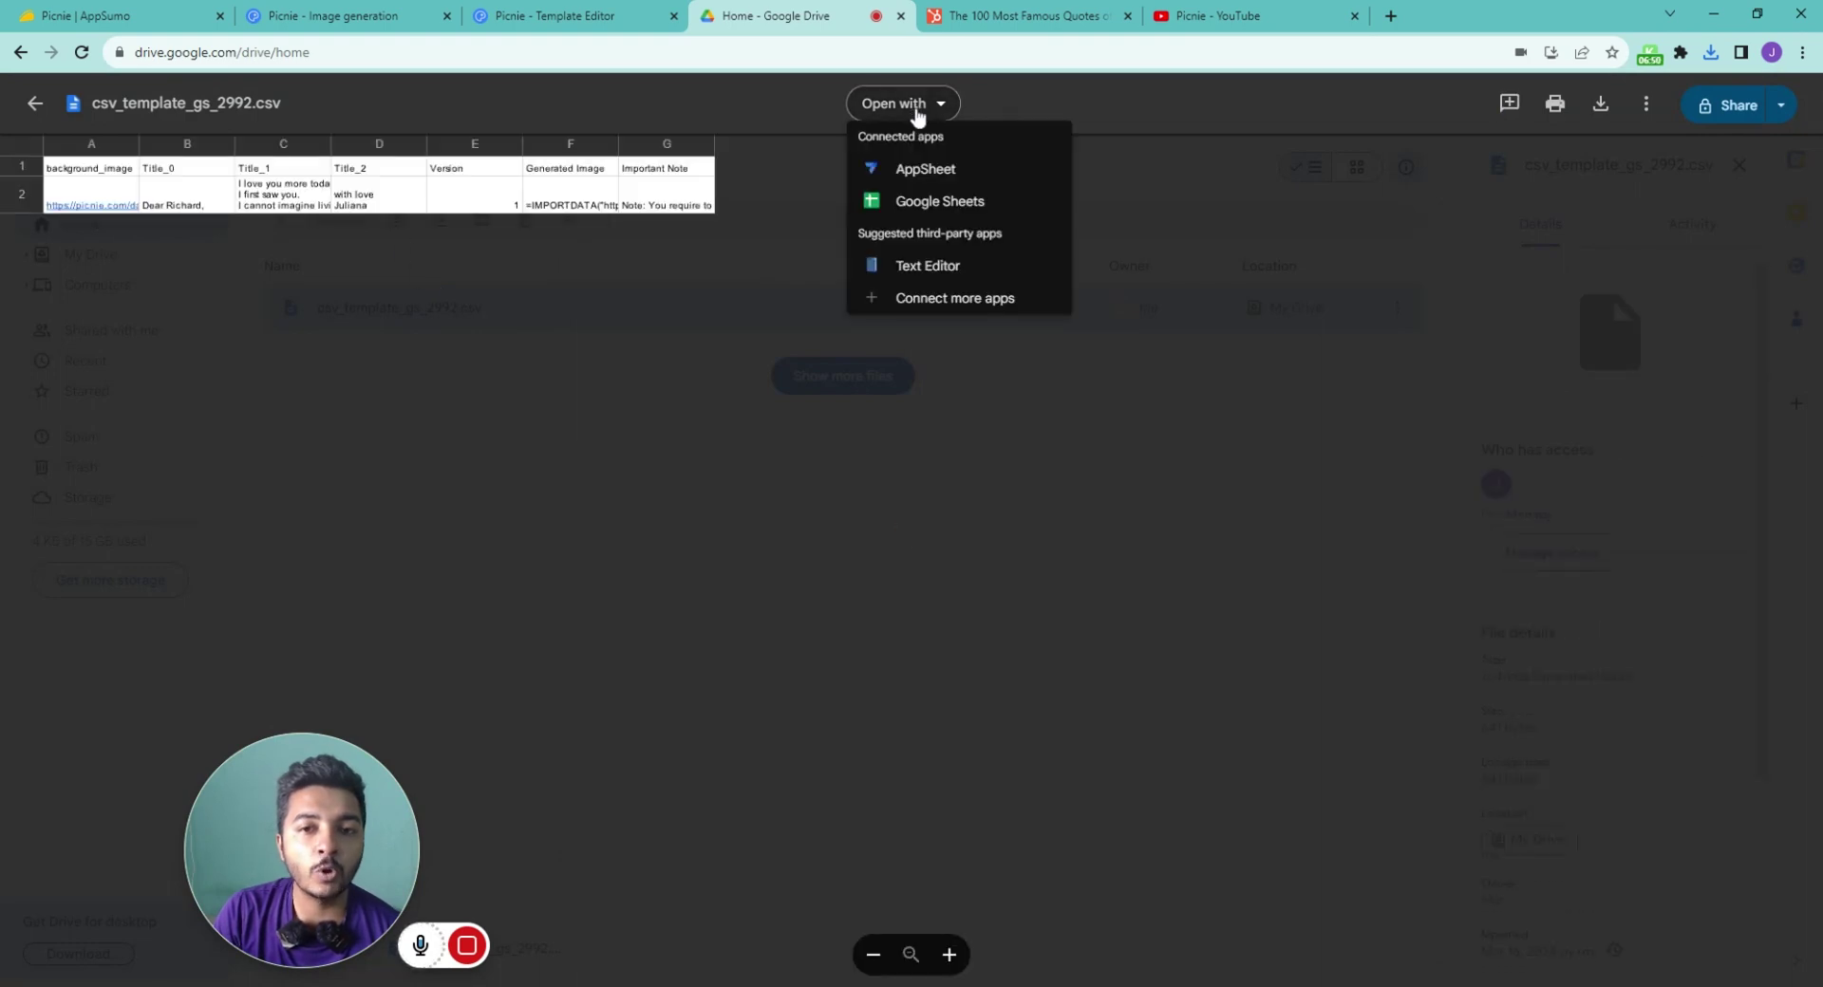
pyautogui.click(928, 201)
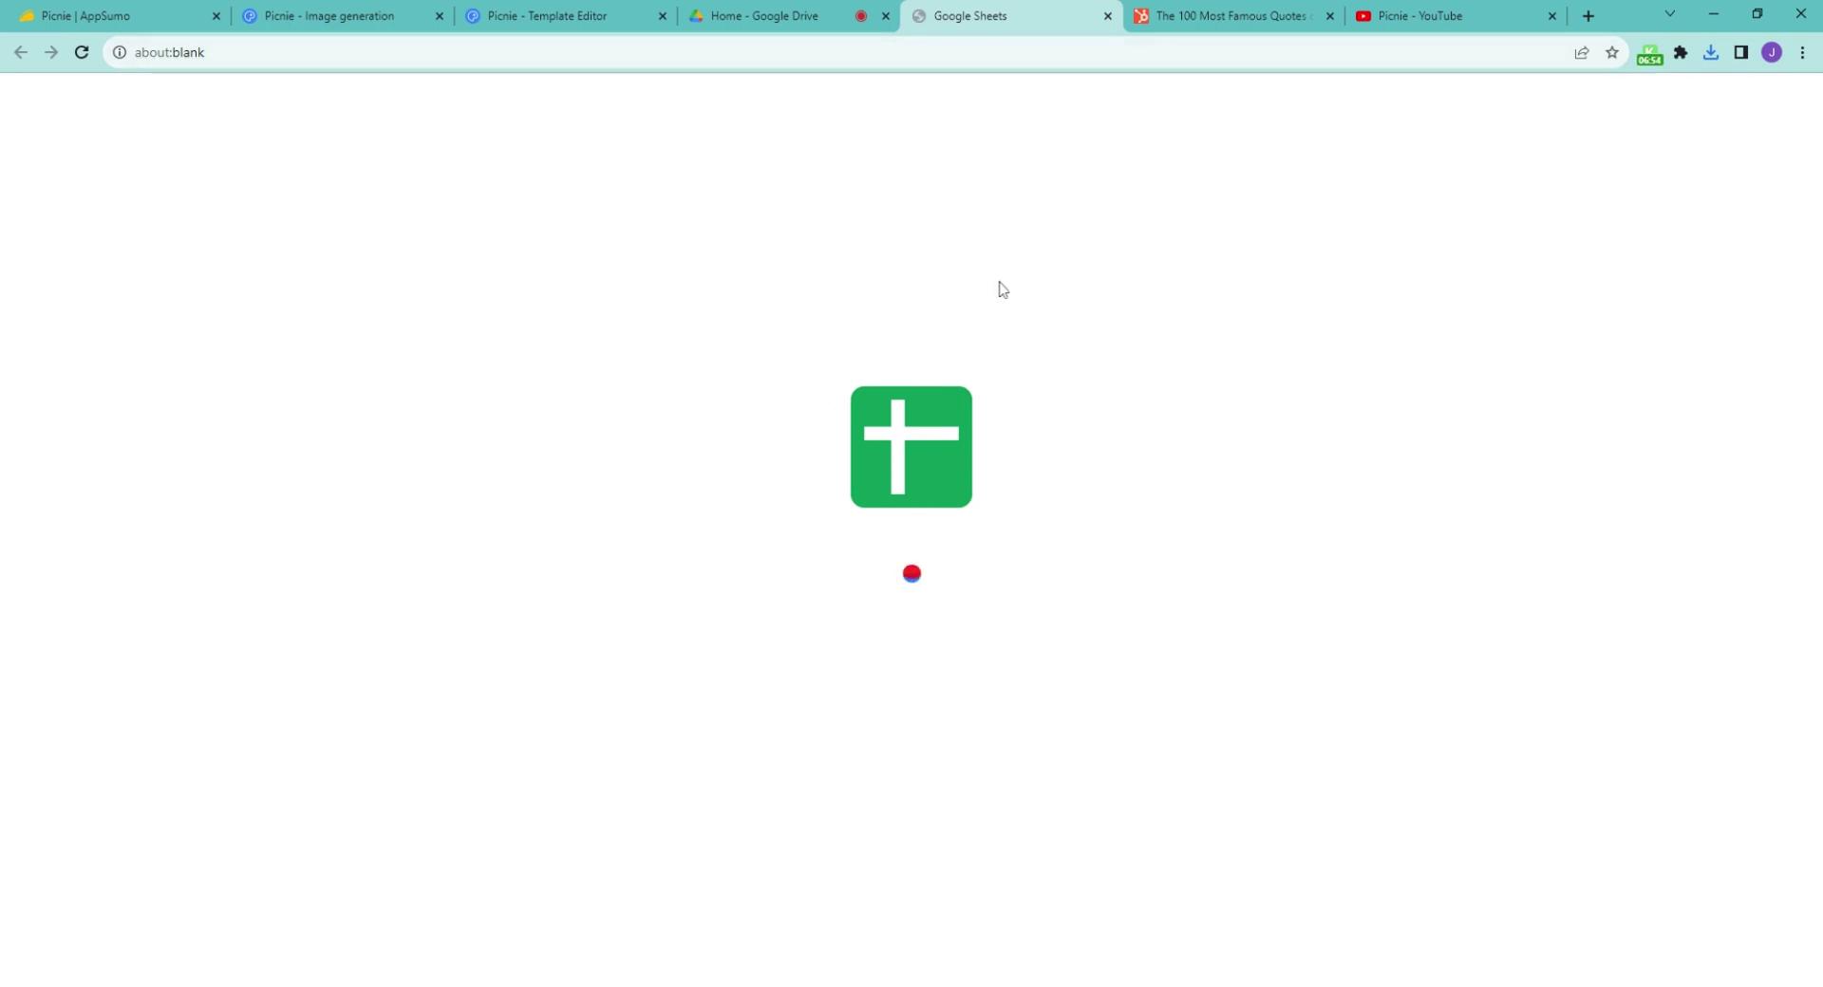
# Check A2's background image link against the Valentine card in the template editor
pyautogui.moveTo(1045, 16); pyautogui.dragTo(826, 19)
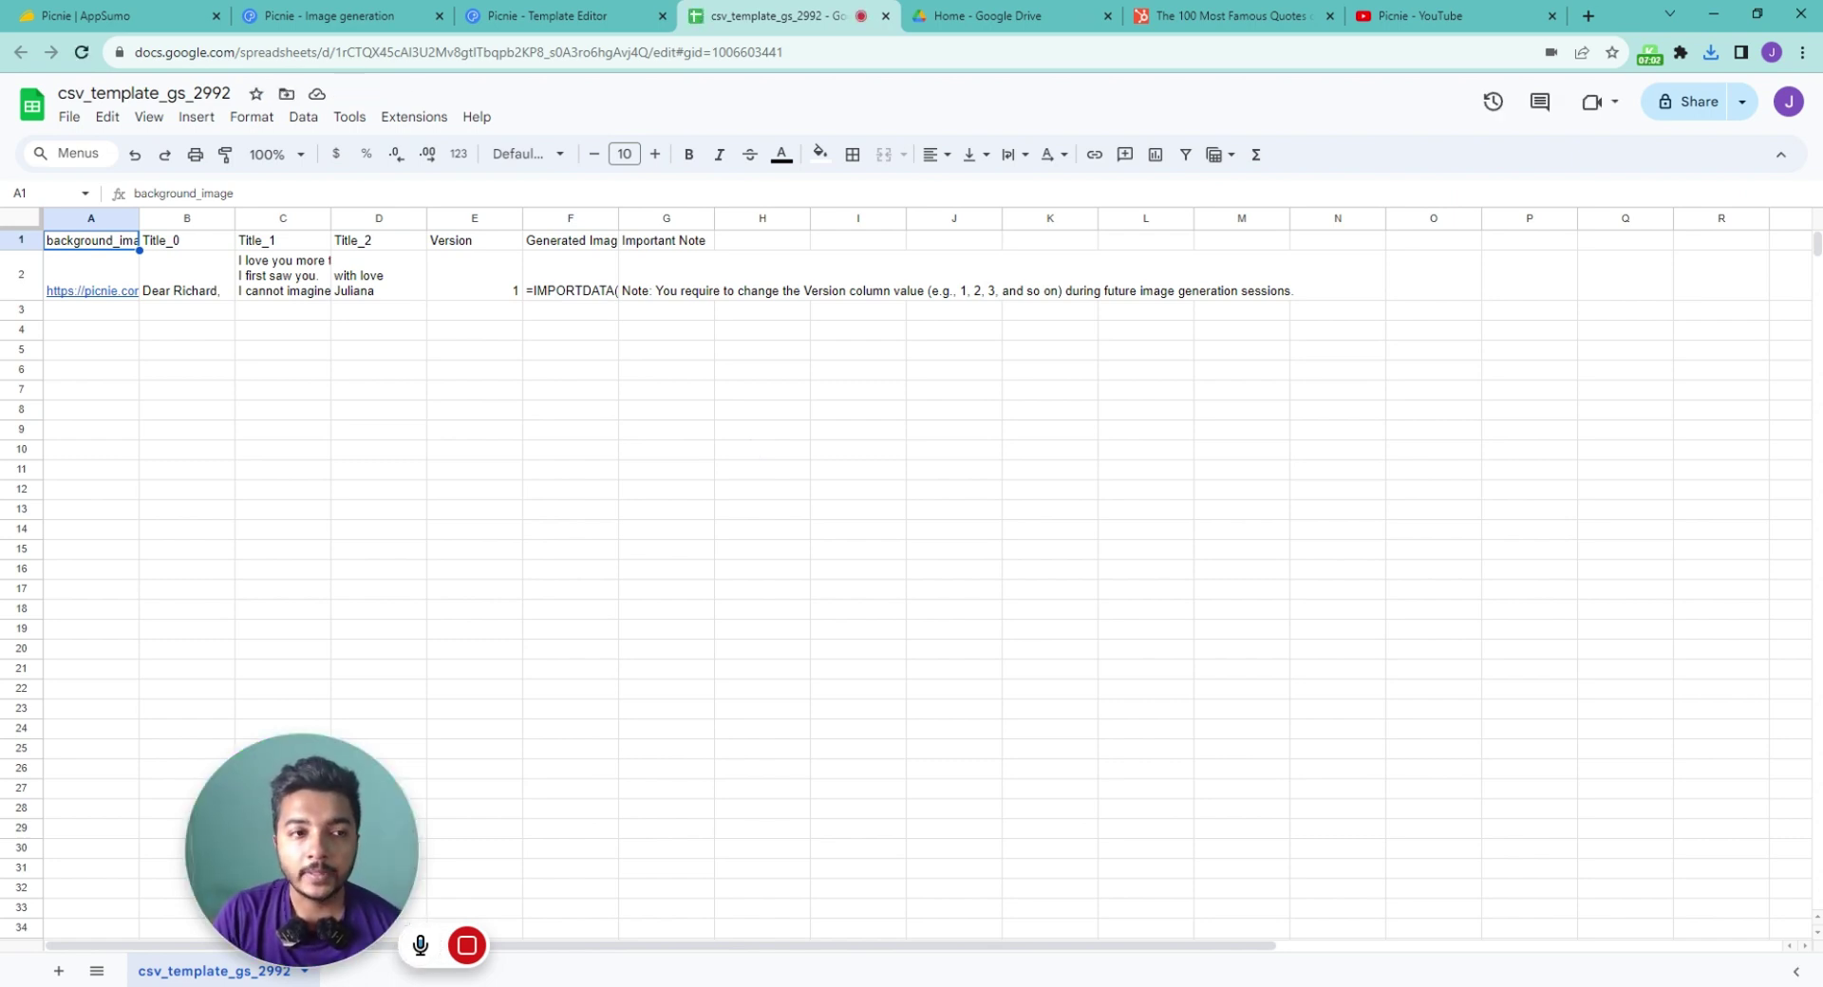
pyautogui.click(751, 437)
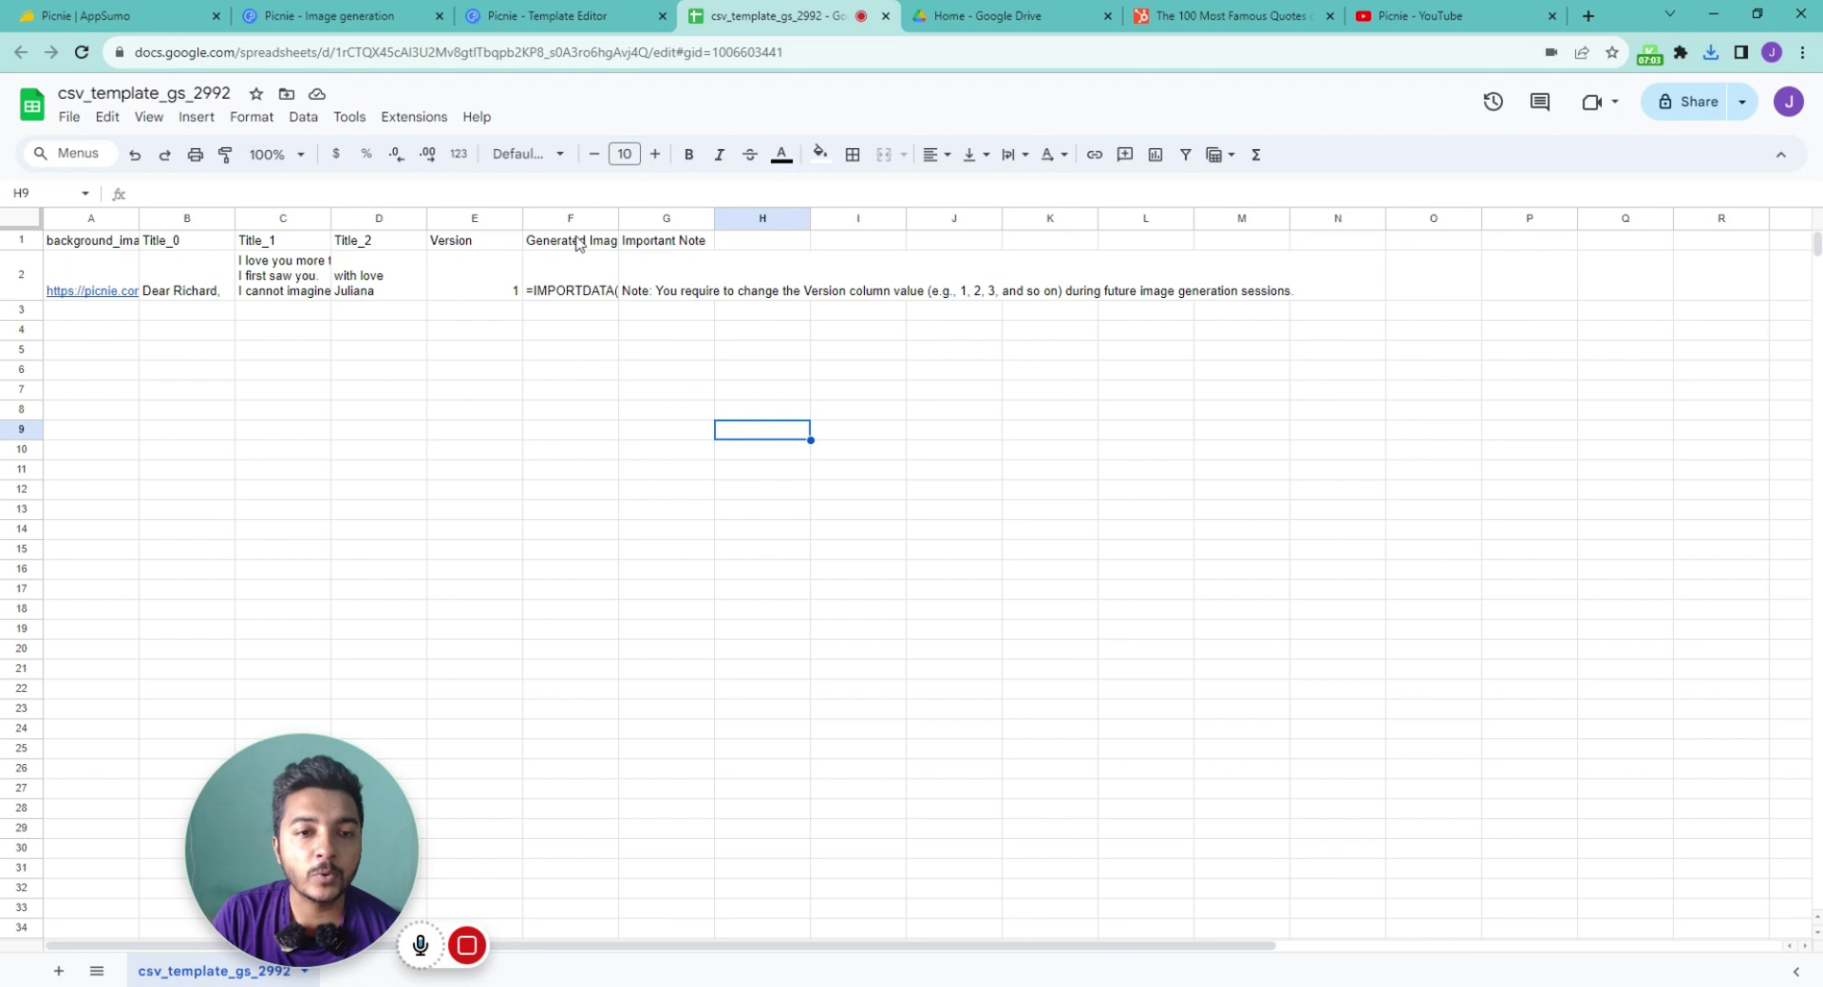
pyautogui.click(107, 246)
pyautogui.click(91, 297)
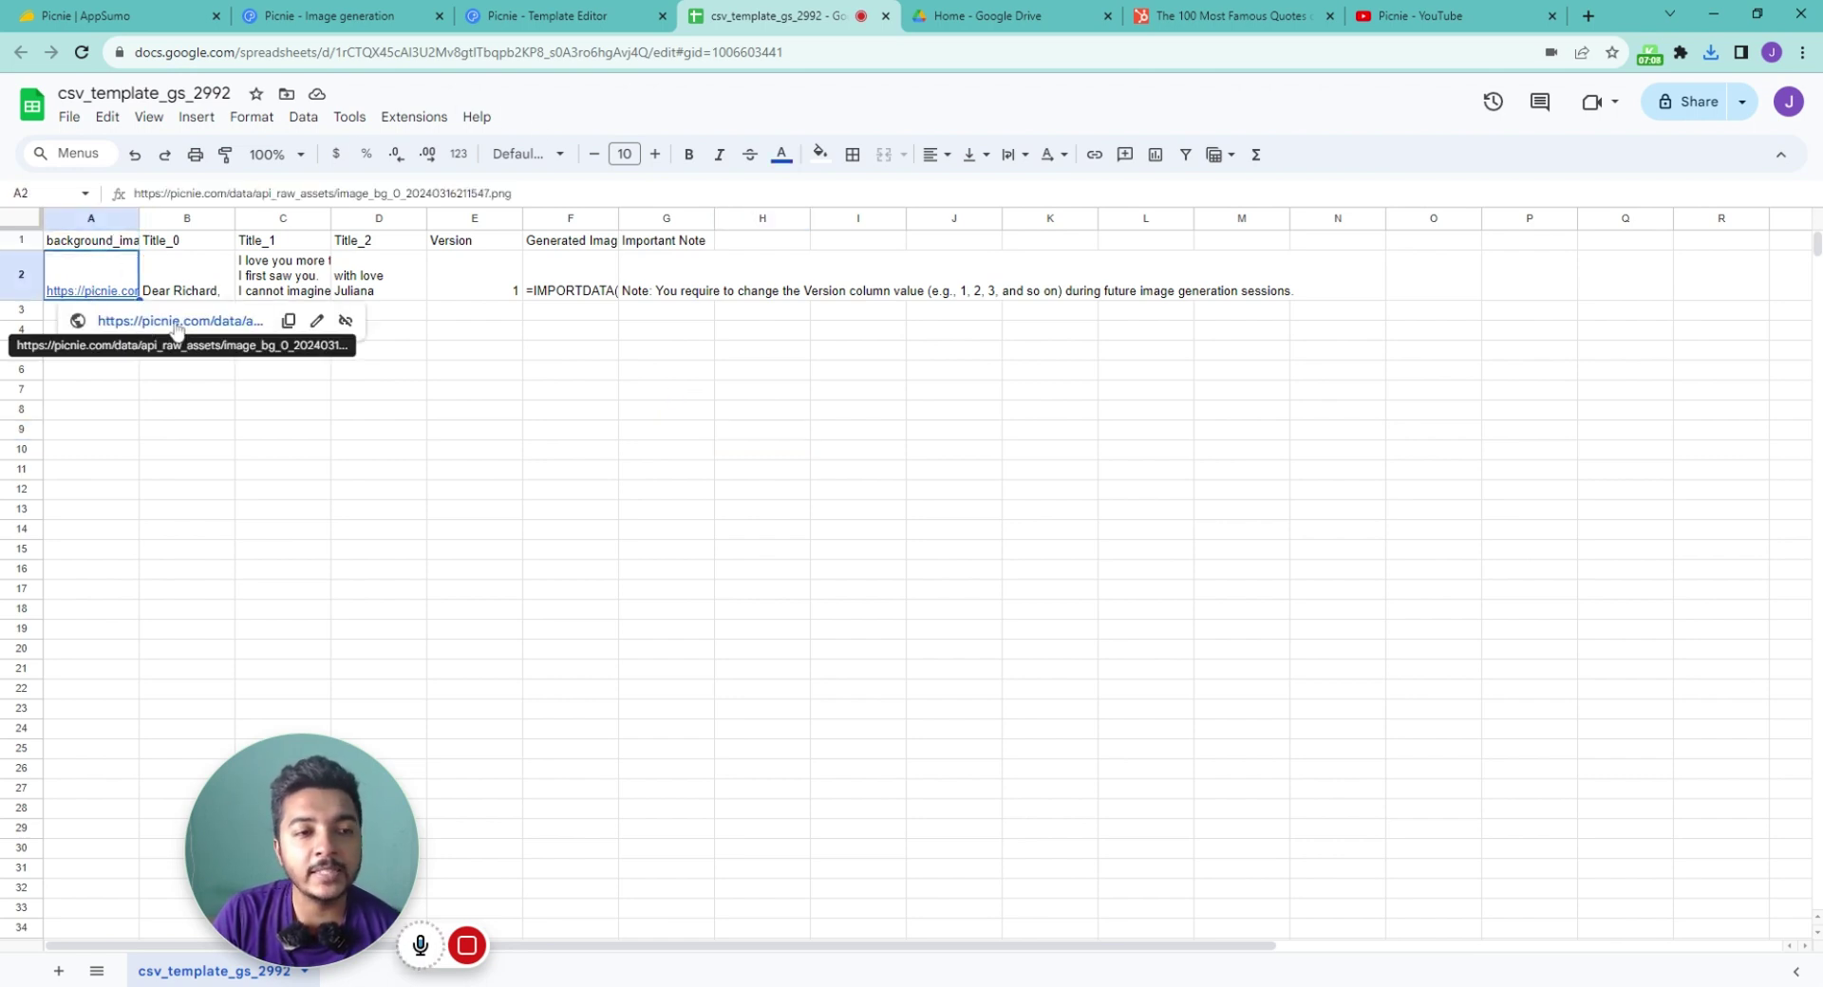
pyautogui.click(530, 27)
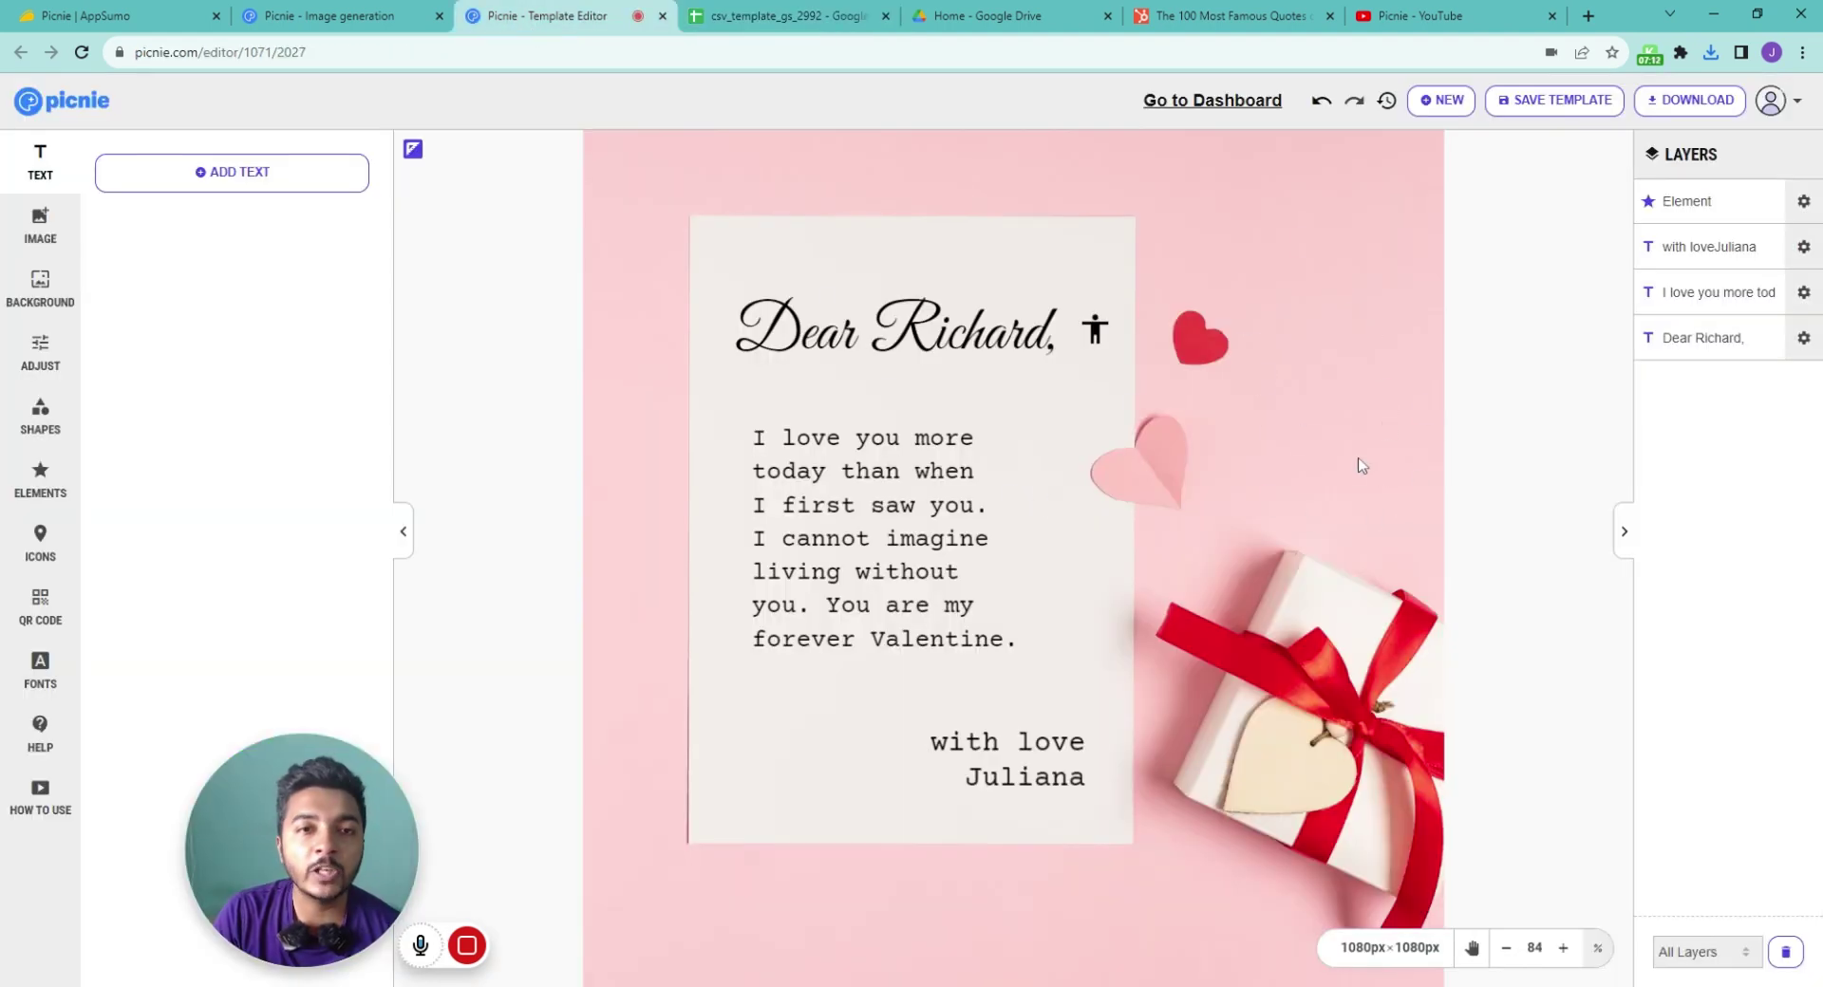
# Compare B2's greeting with the card's 'Dear Richard,' text, leaving it unchanged
pyautogui.moveTo(788, 15); pyautogui.dragTo(560, 19)
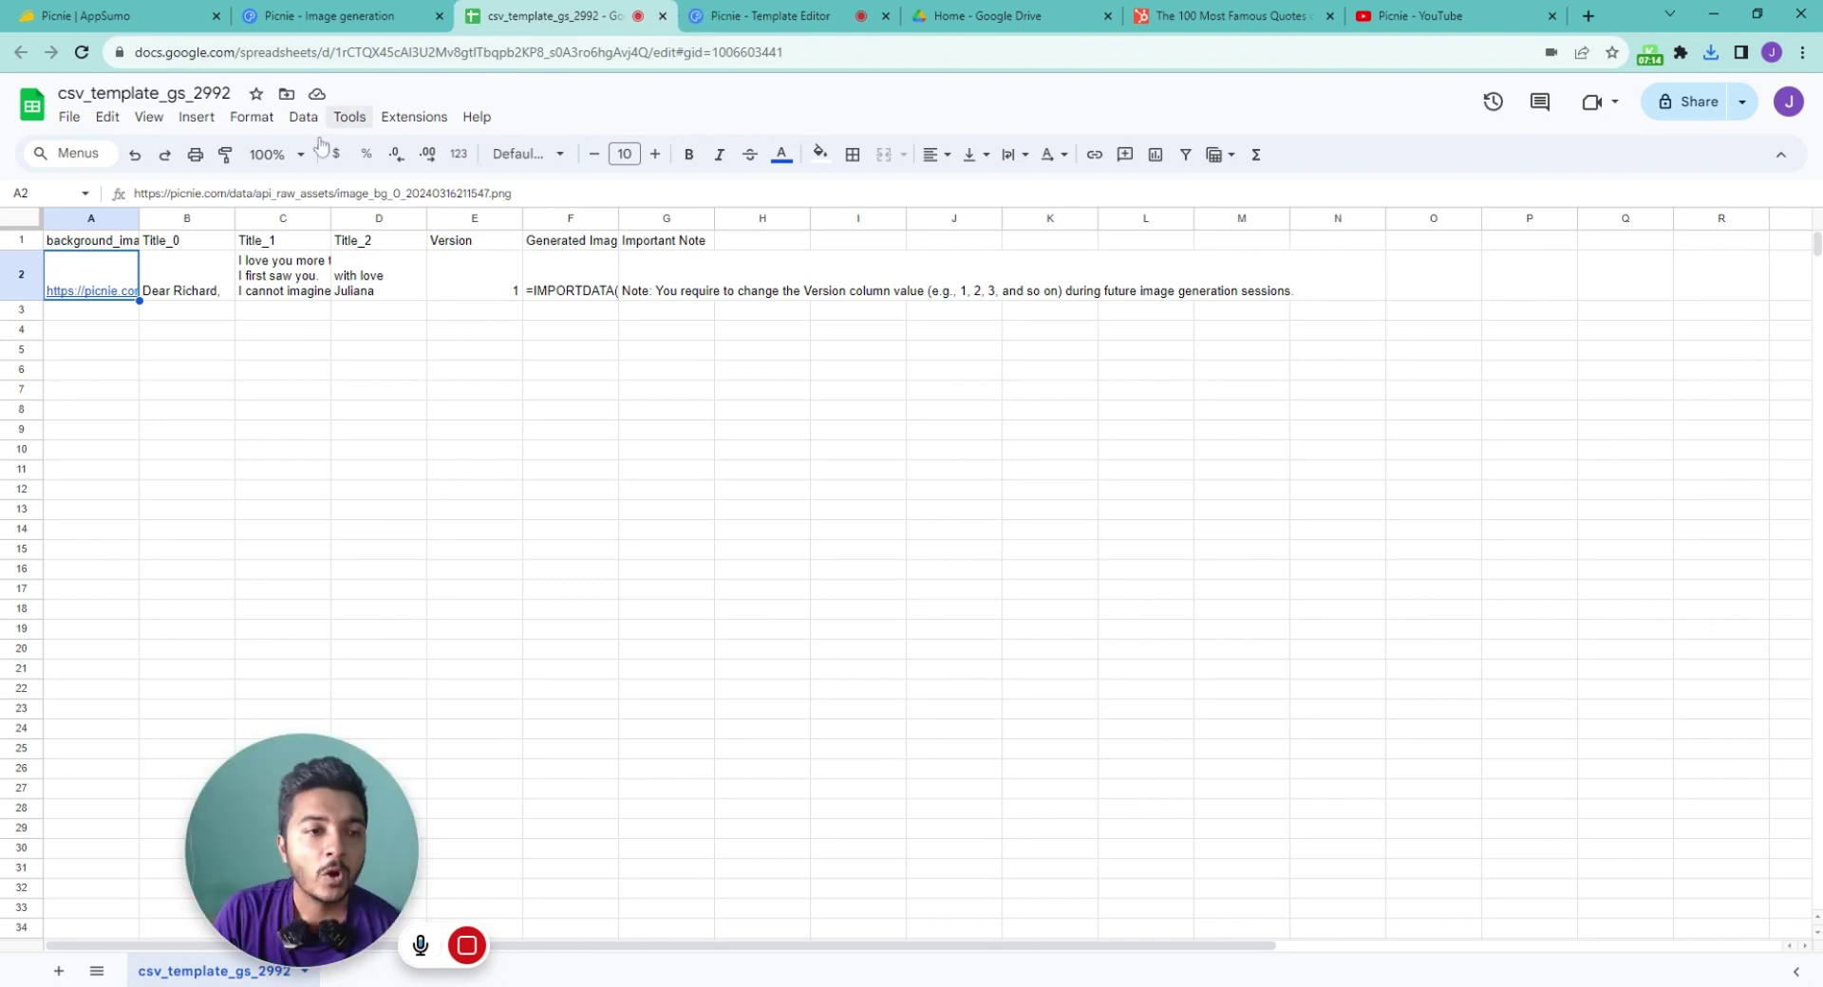
pyautogui.click(178, 294)
pyautogui.doubleClick(184, 285)
pyautogui.doubleClick(194, 259)
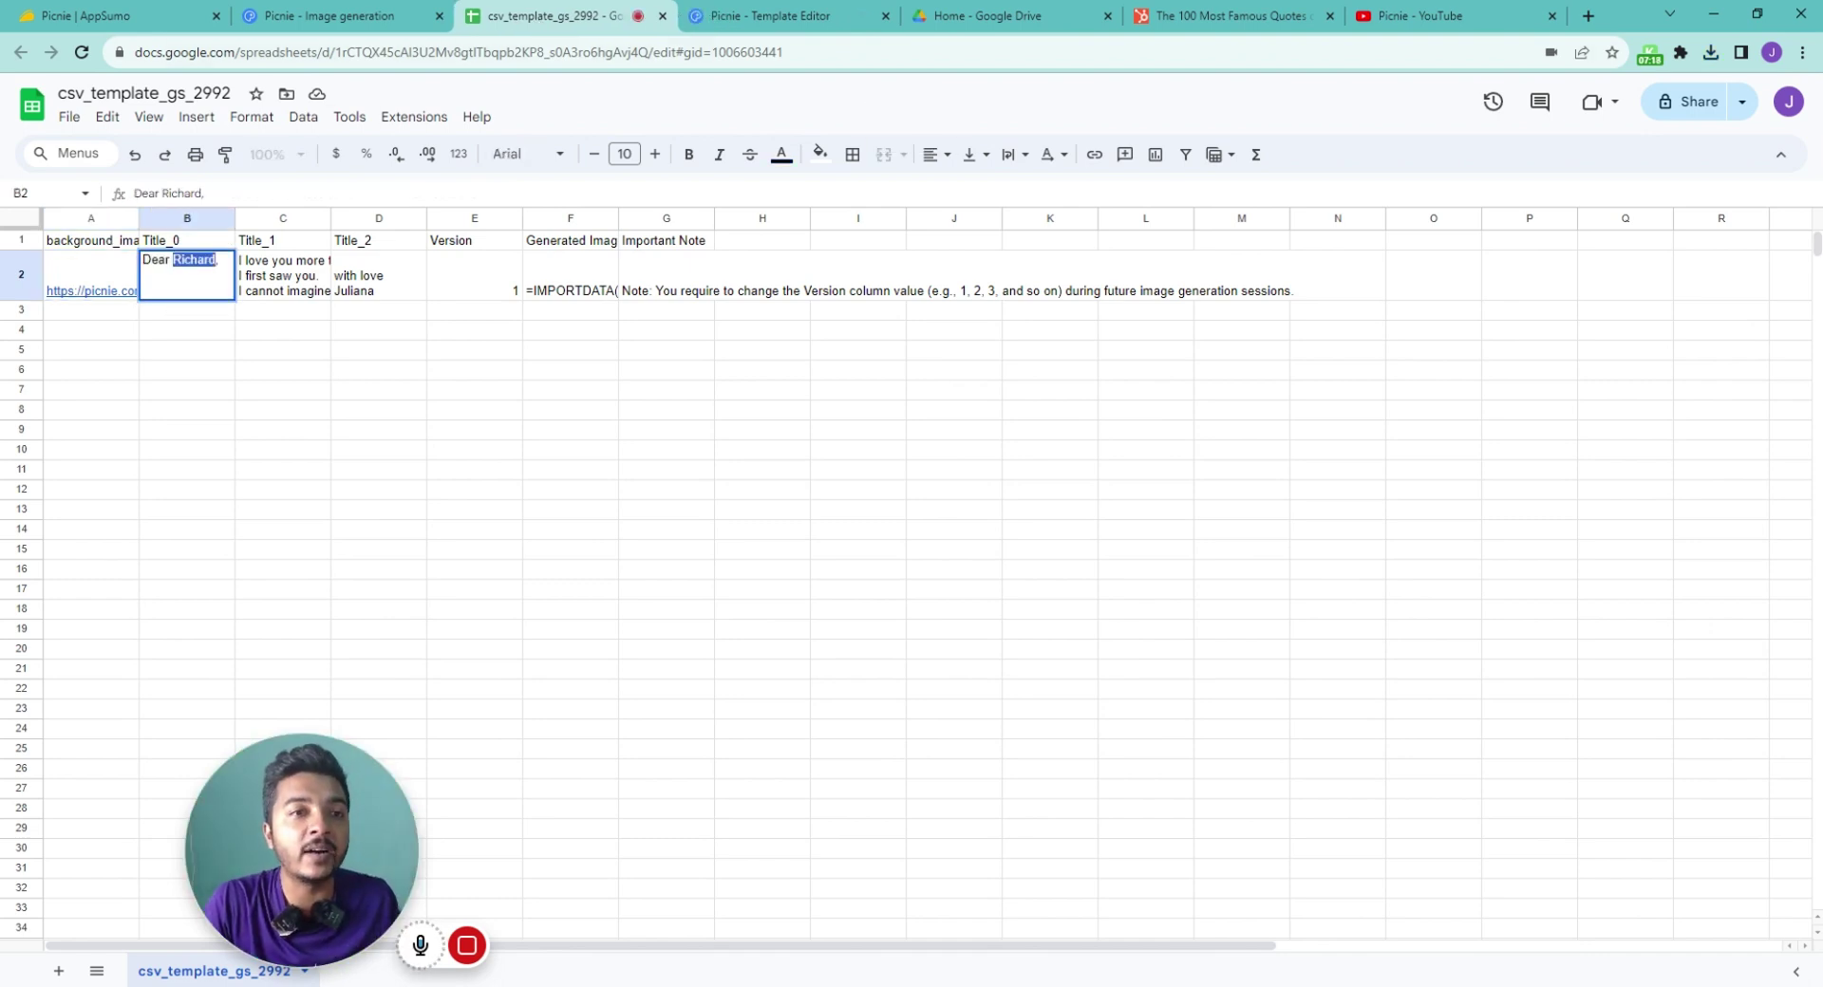
pyautogui.click(194, 259)
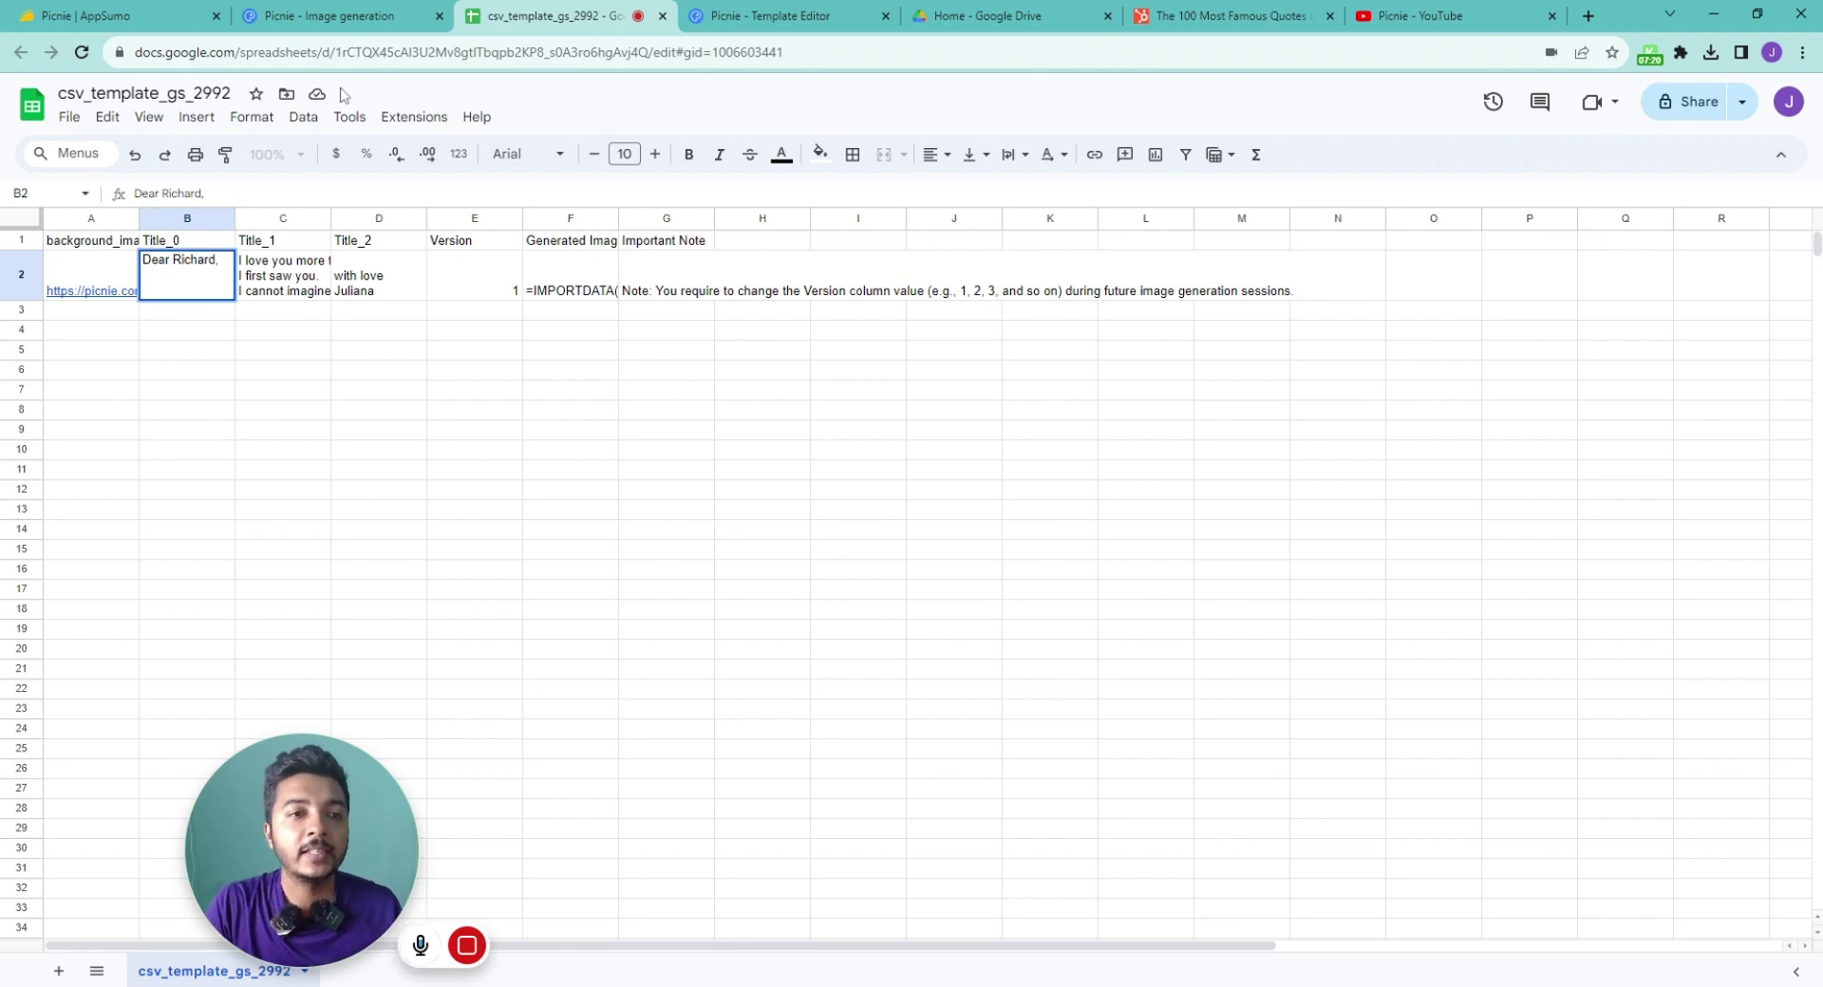
pyautogui.click(750, 15)
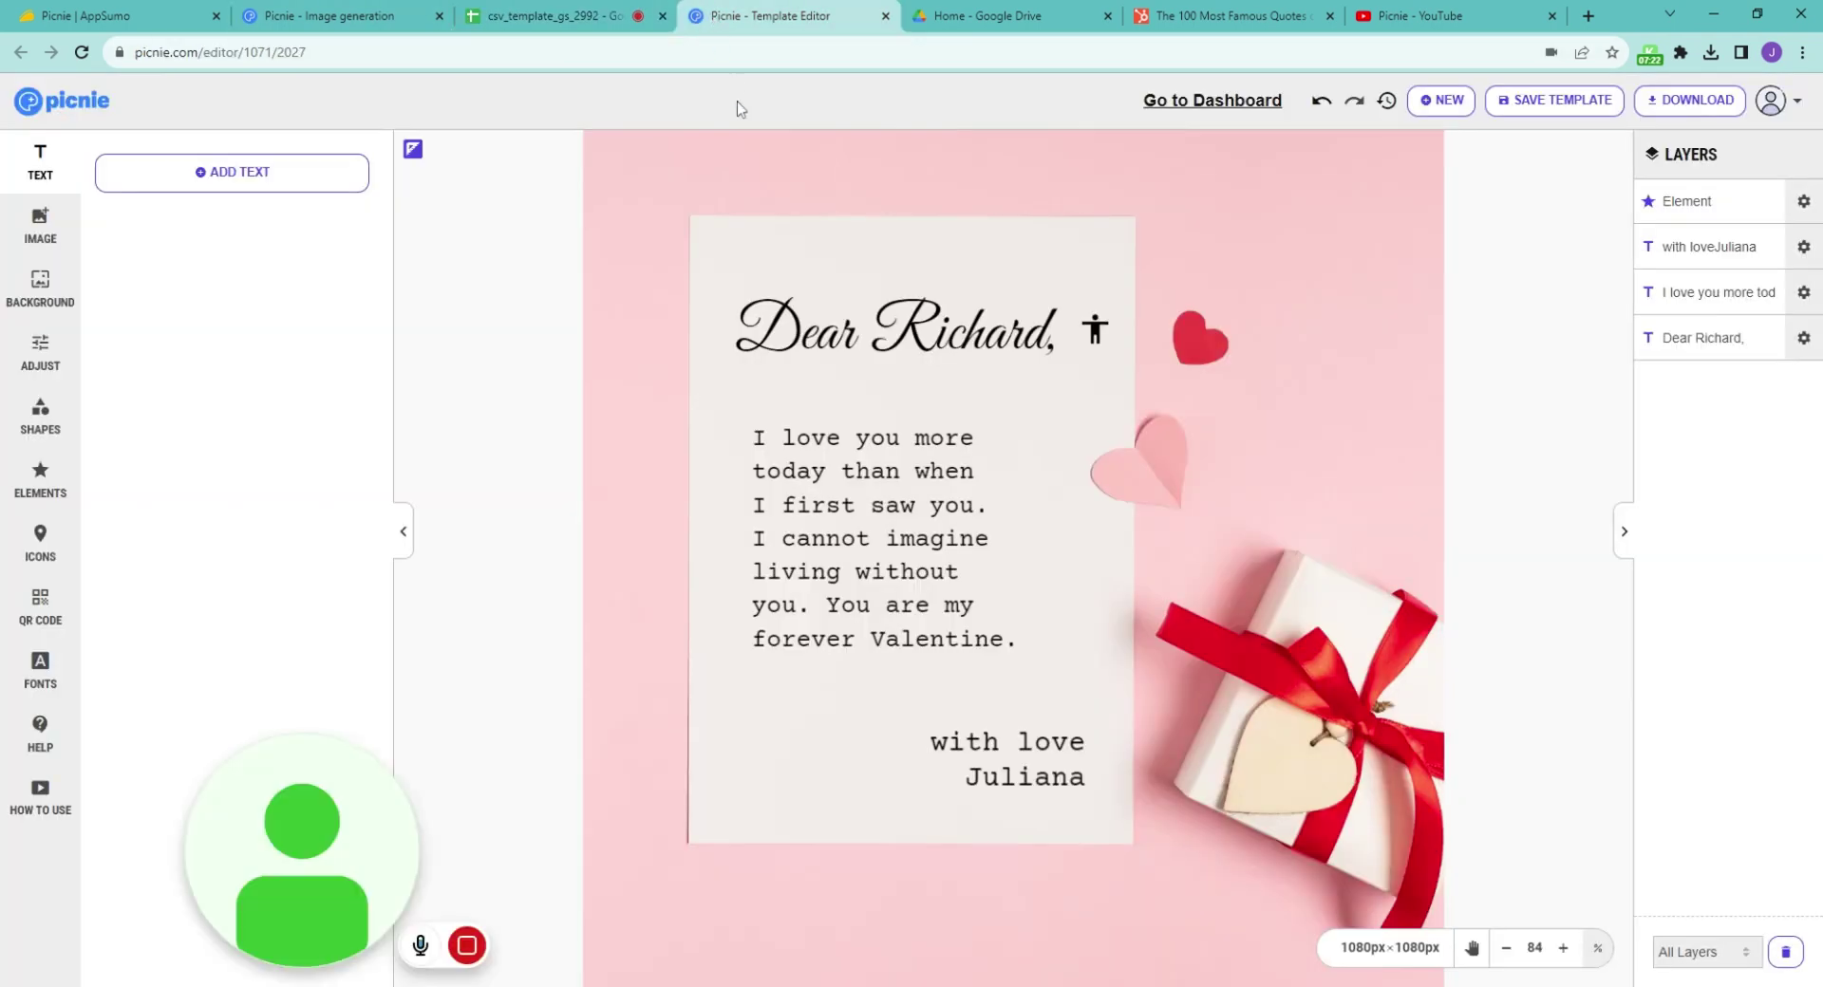
pyautogui.click(834, 334)
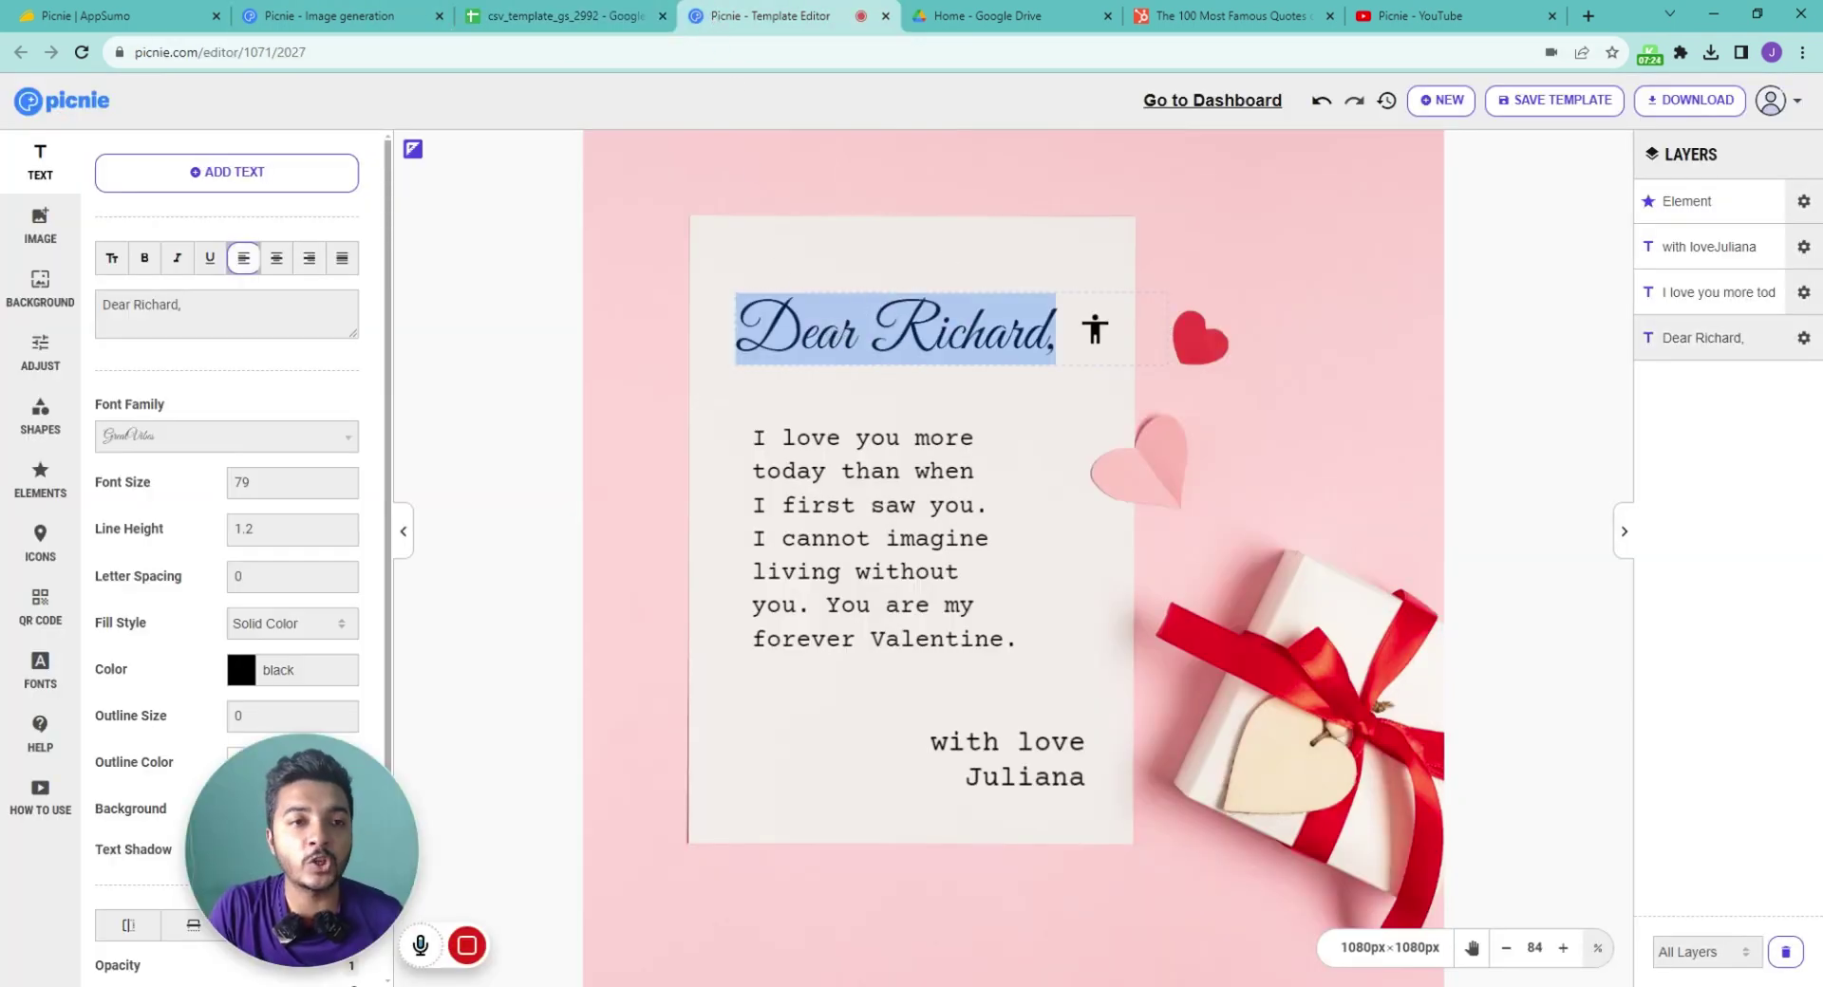
# Compare C2's message with the card, then return to Picnie's Google Sheets instructions
pyautogui.click(561, 15)
pyautogui.click(297, 277)
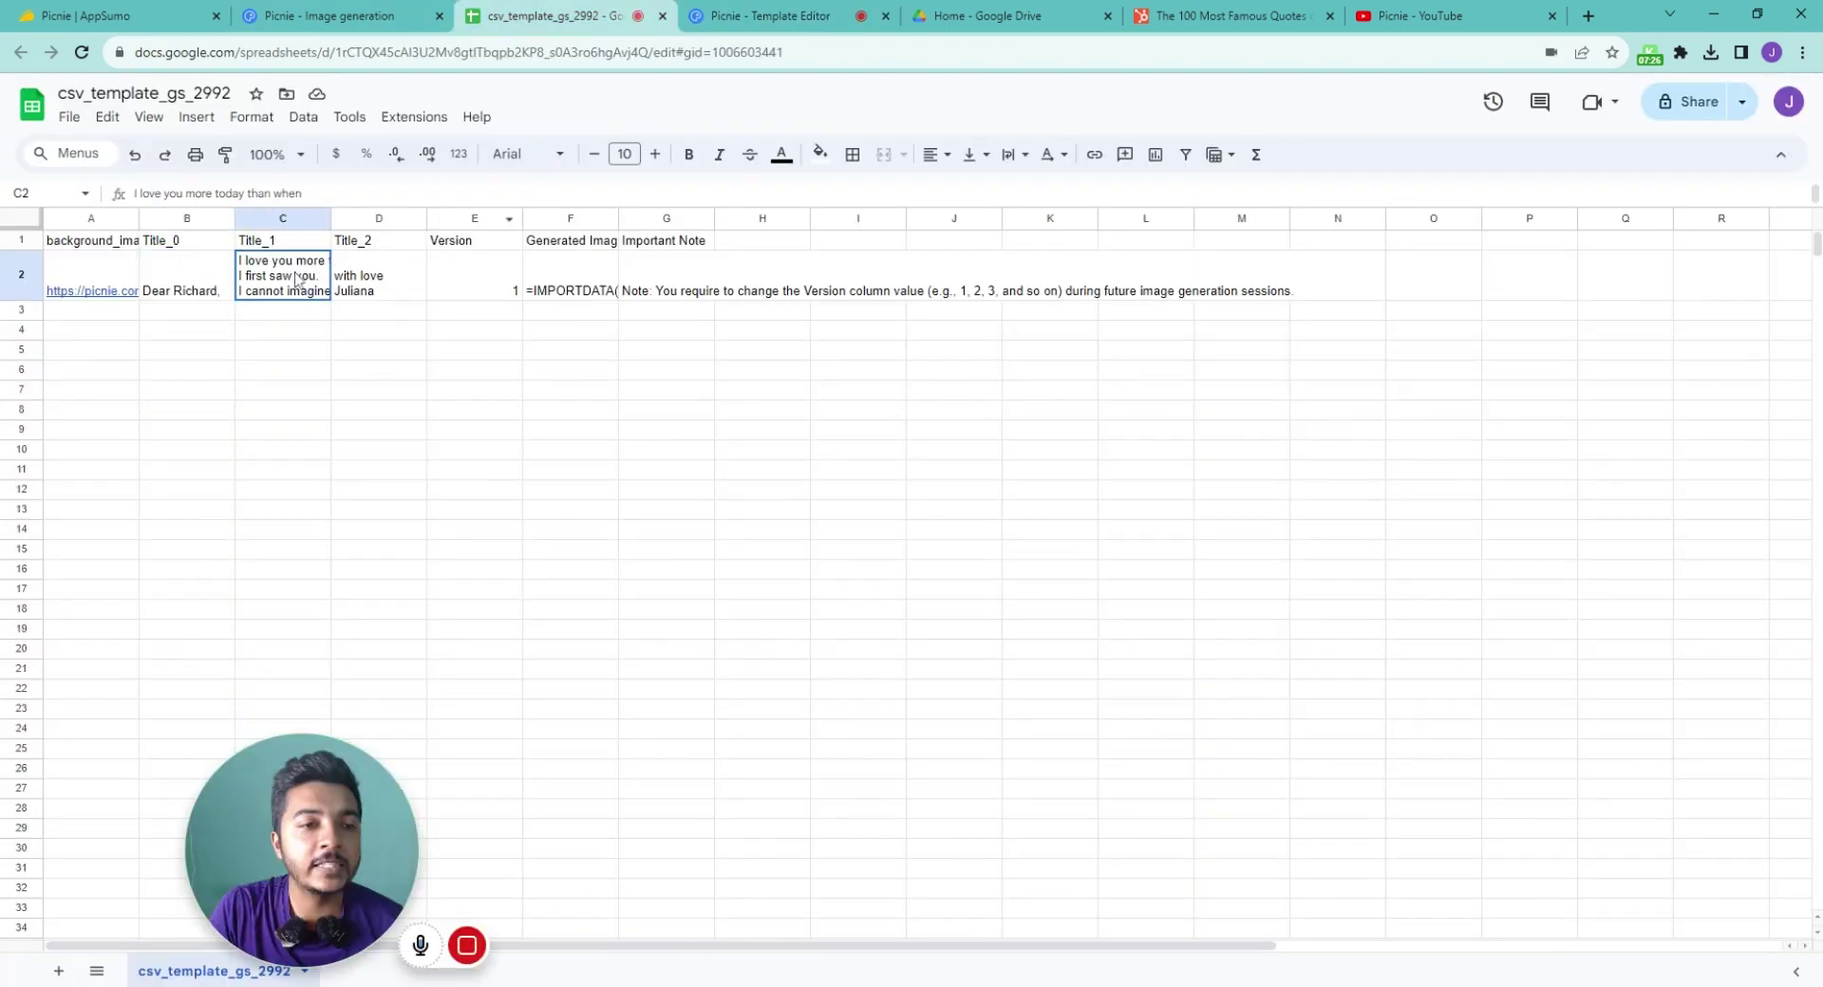
pyautogui.doubleClick(297, 277)
pyautogui.click(532, 378)
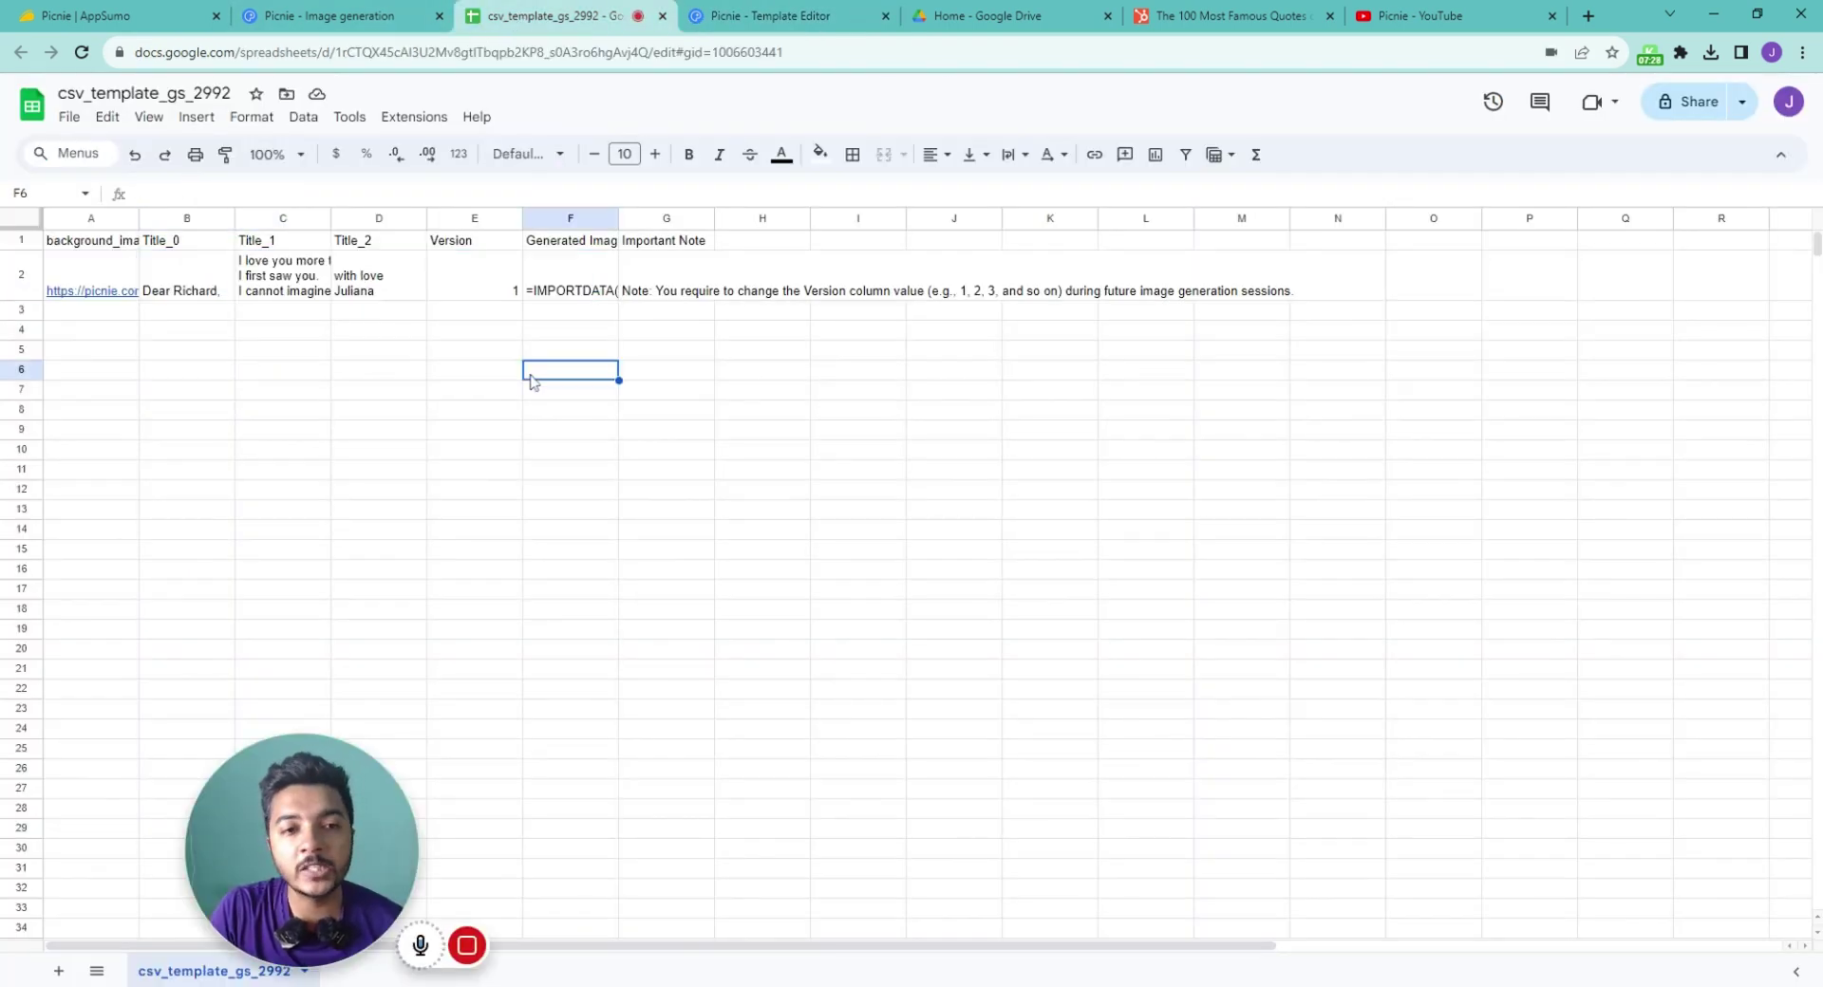
pyautogui.click(366, 17)
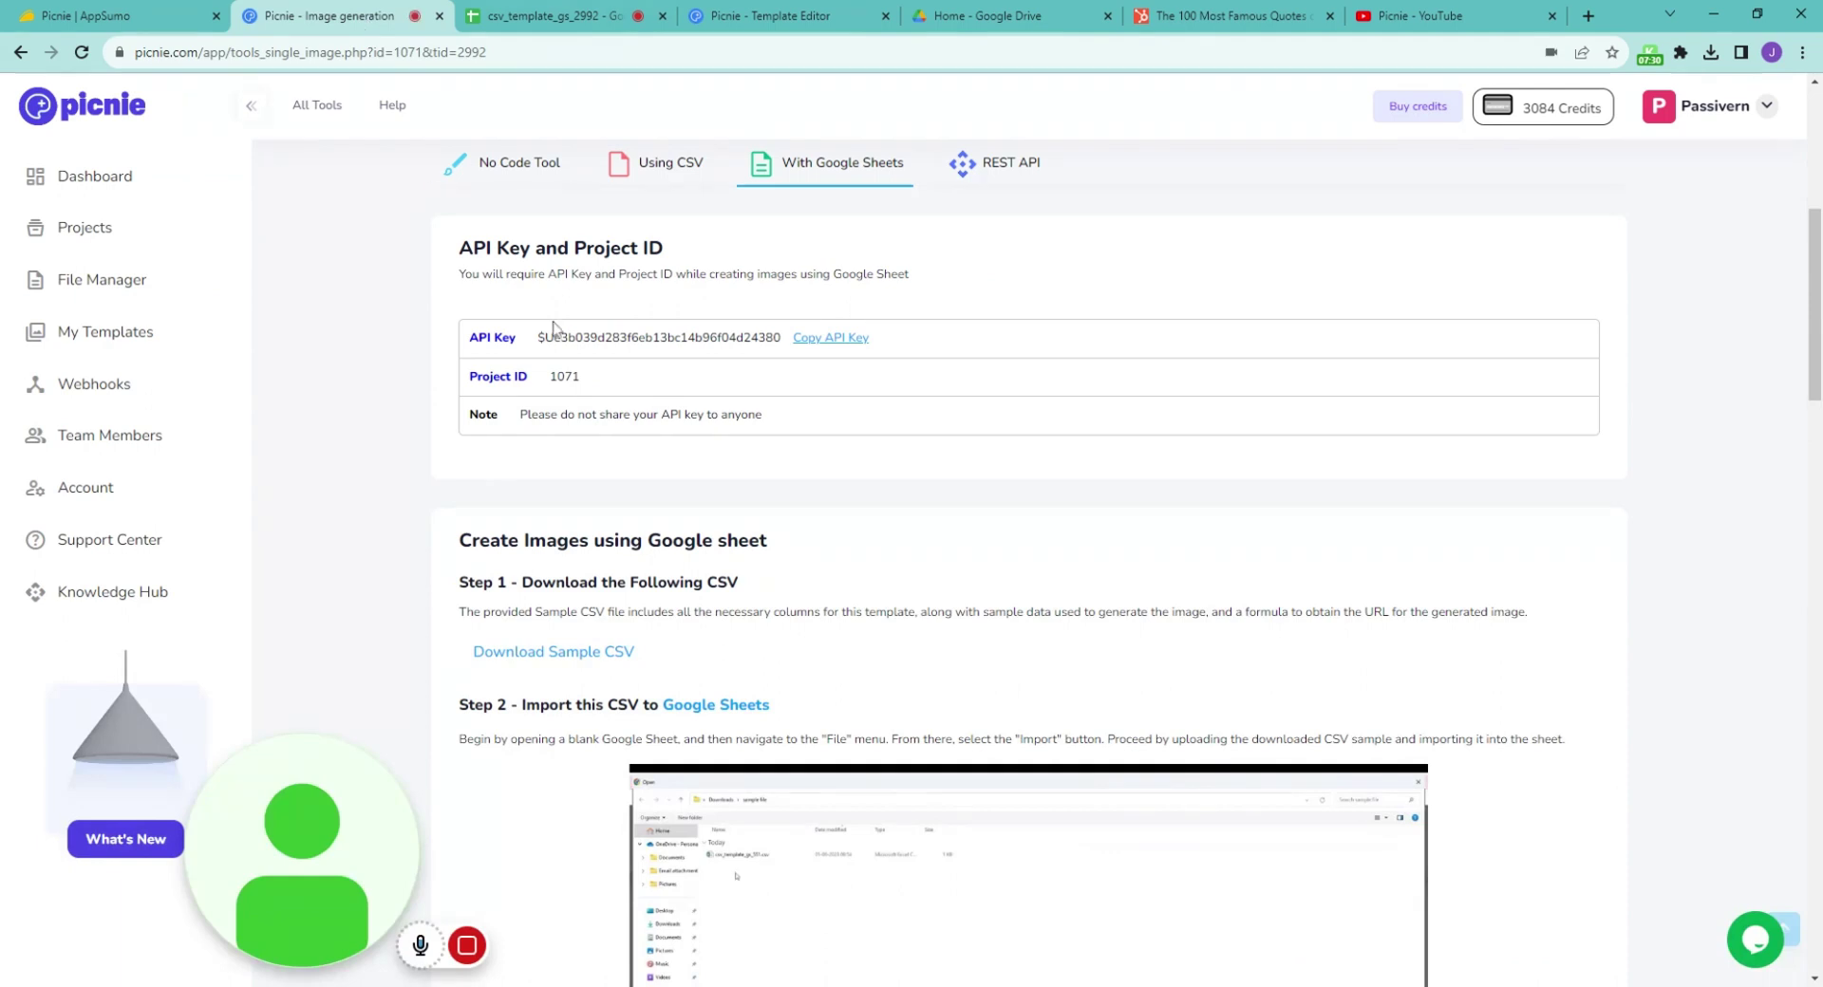
# Copy Picnie's API key, read the project ID, and reopen the spreadsheet at F2
pyautogui.scroll(2, 553, 328)
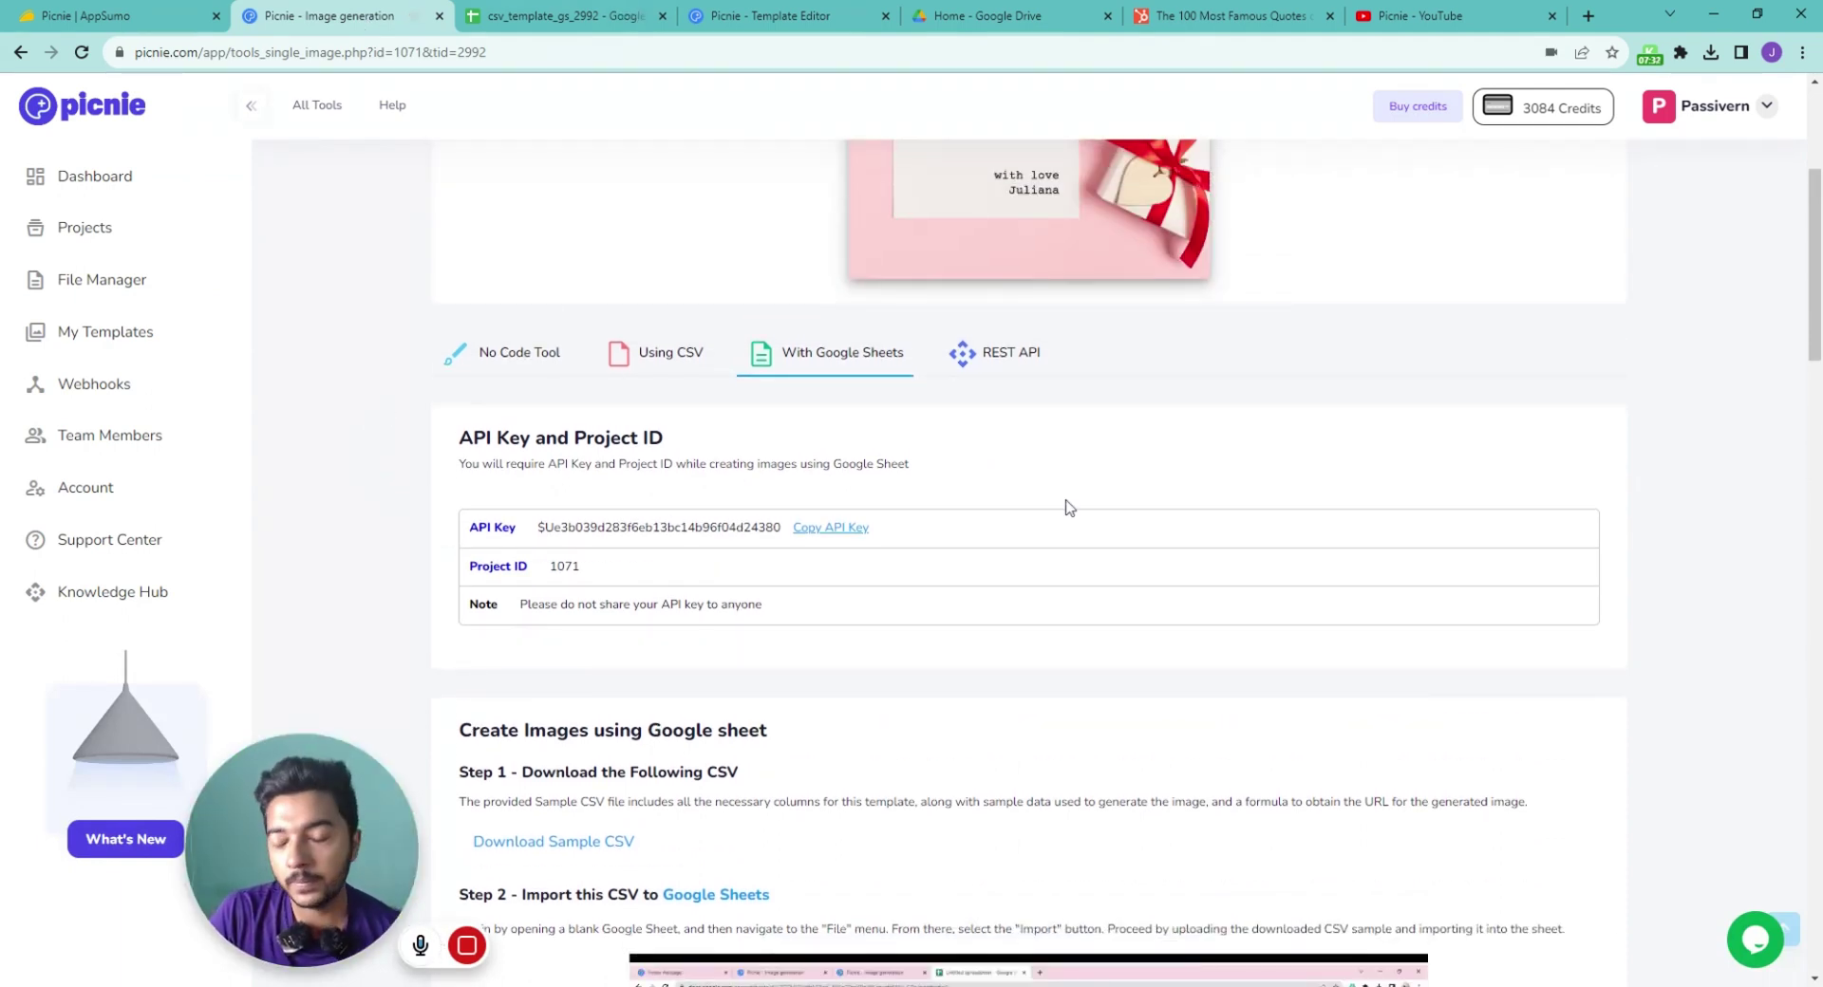
pyautogui.click(815, 532)
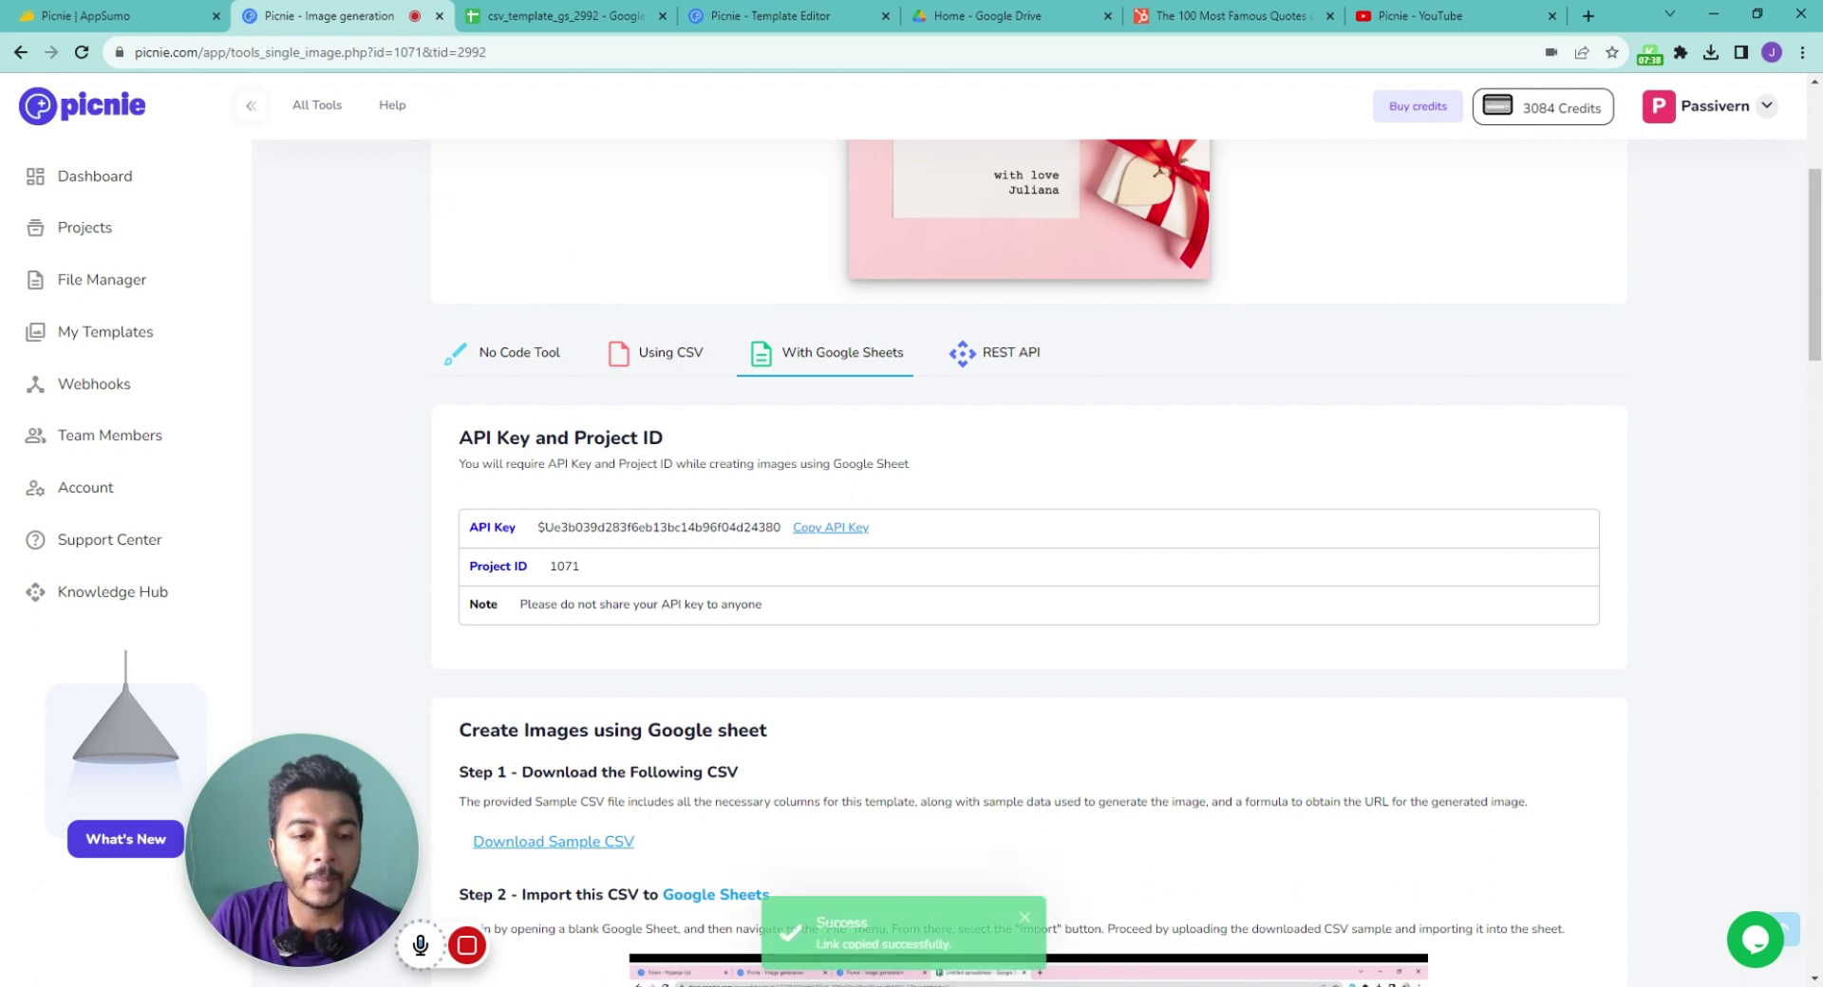
pyautogui.doubleClick(564, 567)
pyautogui.hotkey('ctrl', 'c')
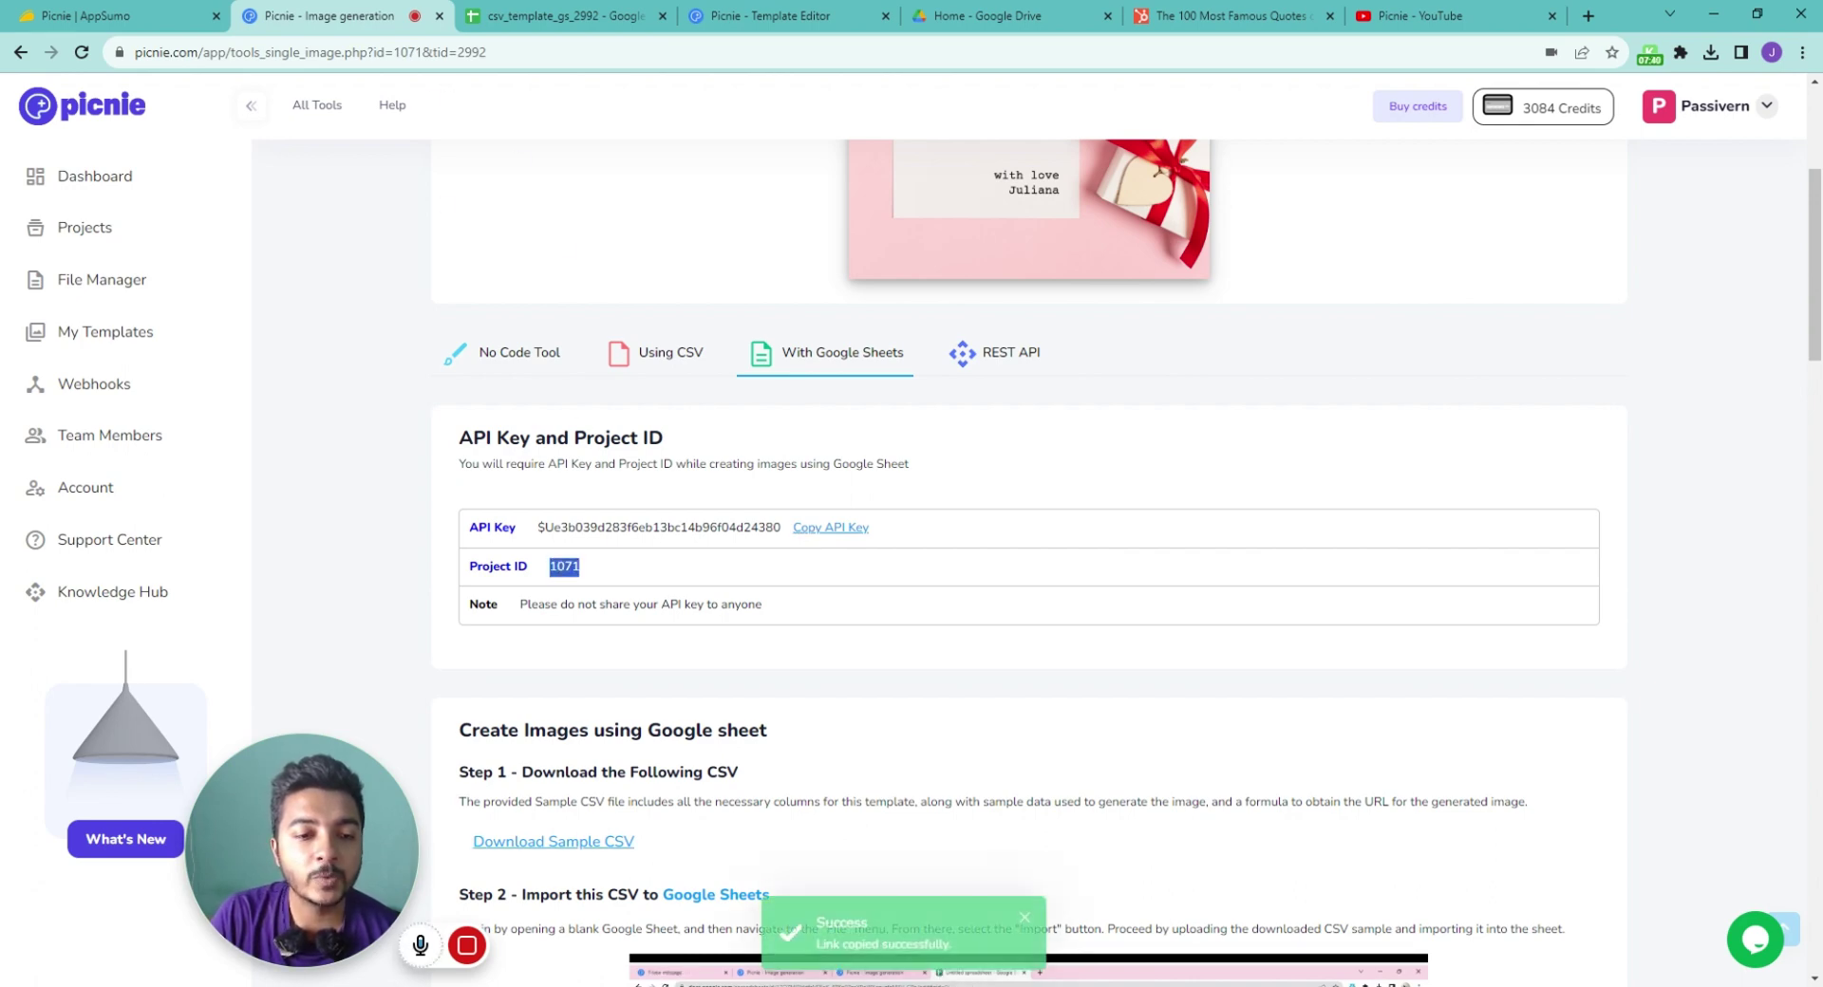
pyautogui.click(519, 21)
pyautogui.click(570, 290)
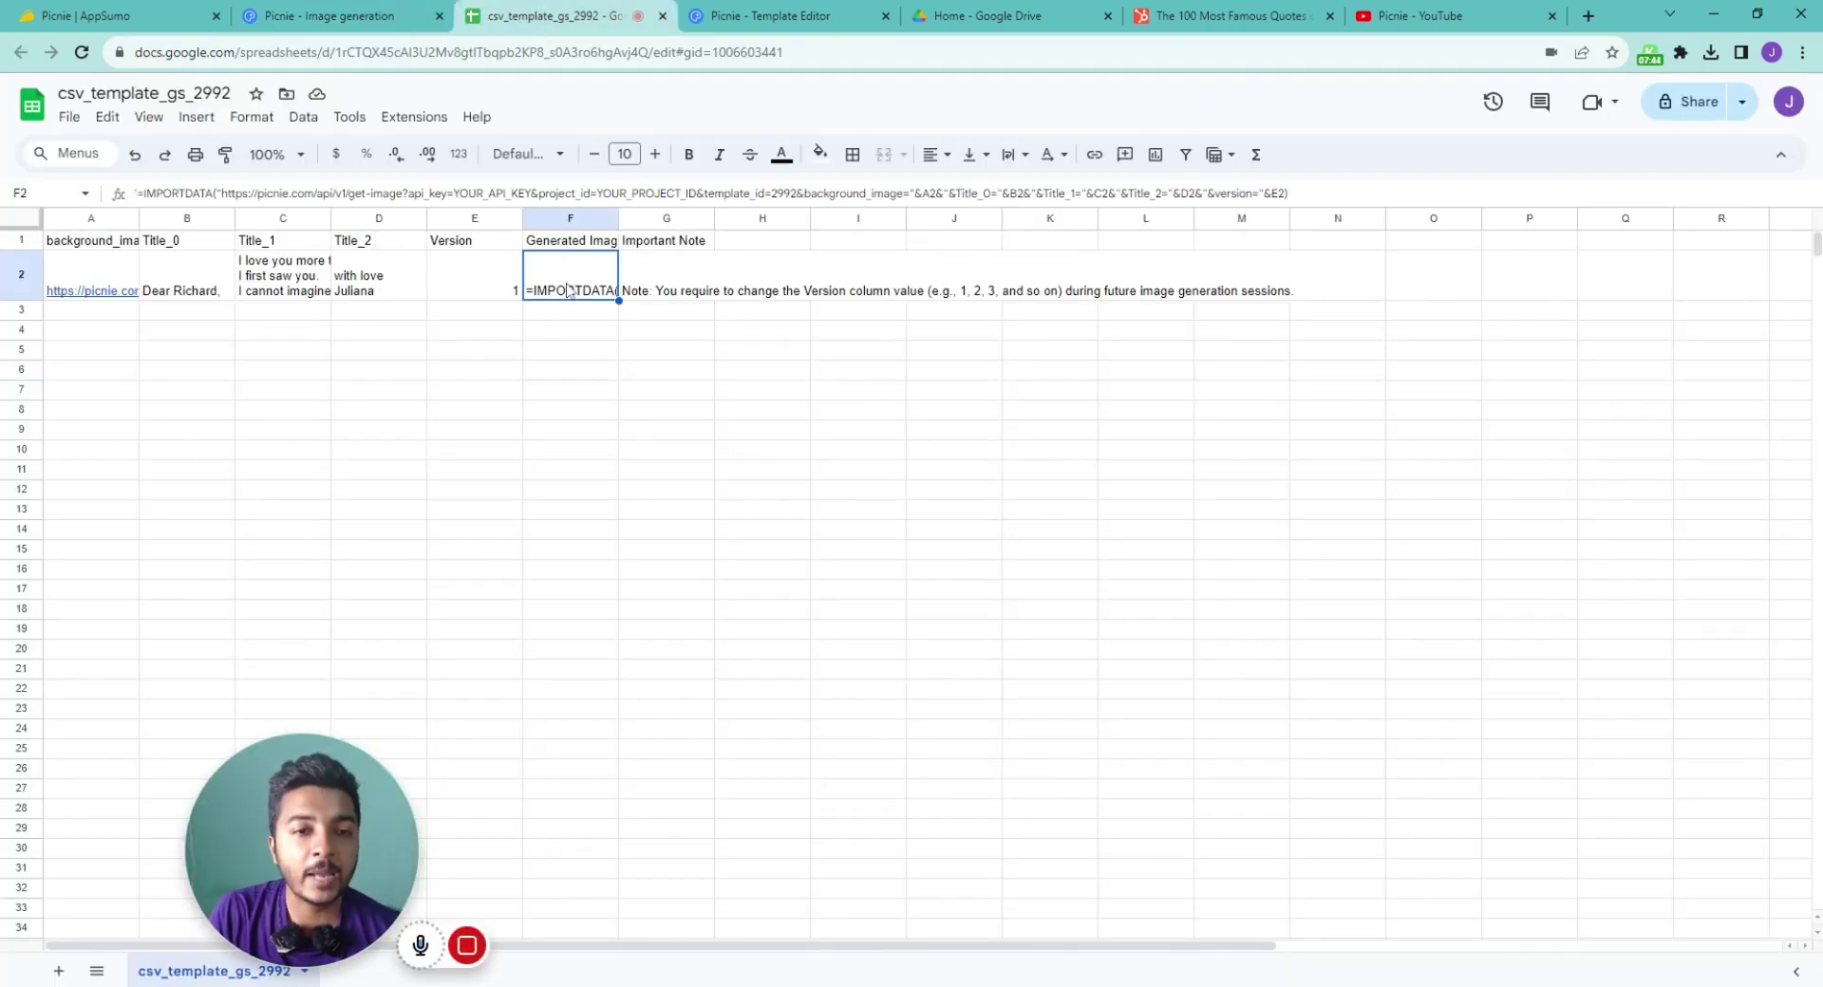
# Replace YOUR_API_KEY and YOUR_PROJECT_ID in F2's formula, drop the apostrophe, and commit
pyautogui.doubleClick(570, 289)
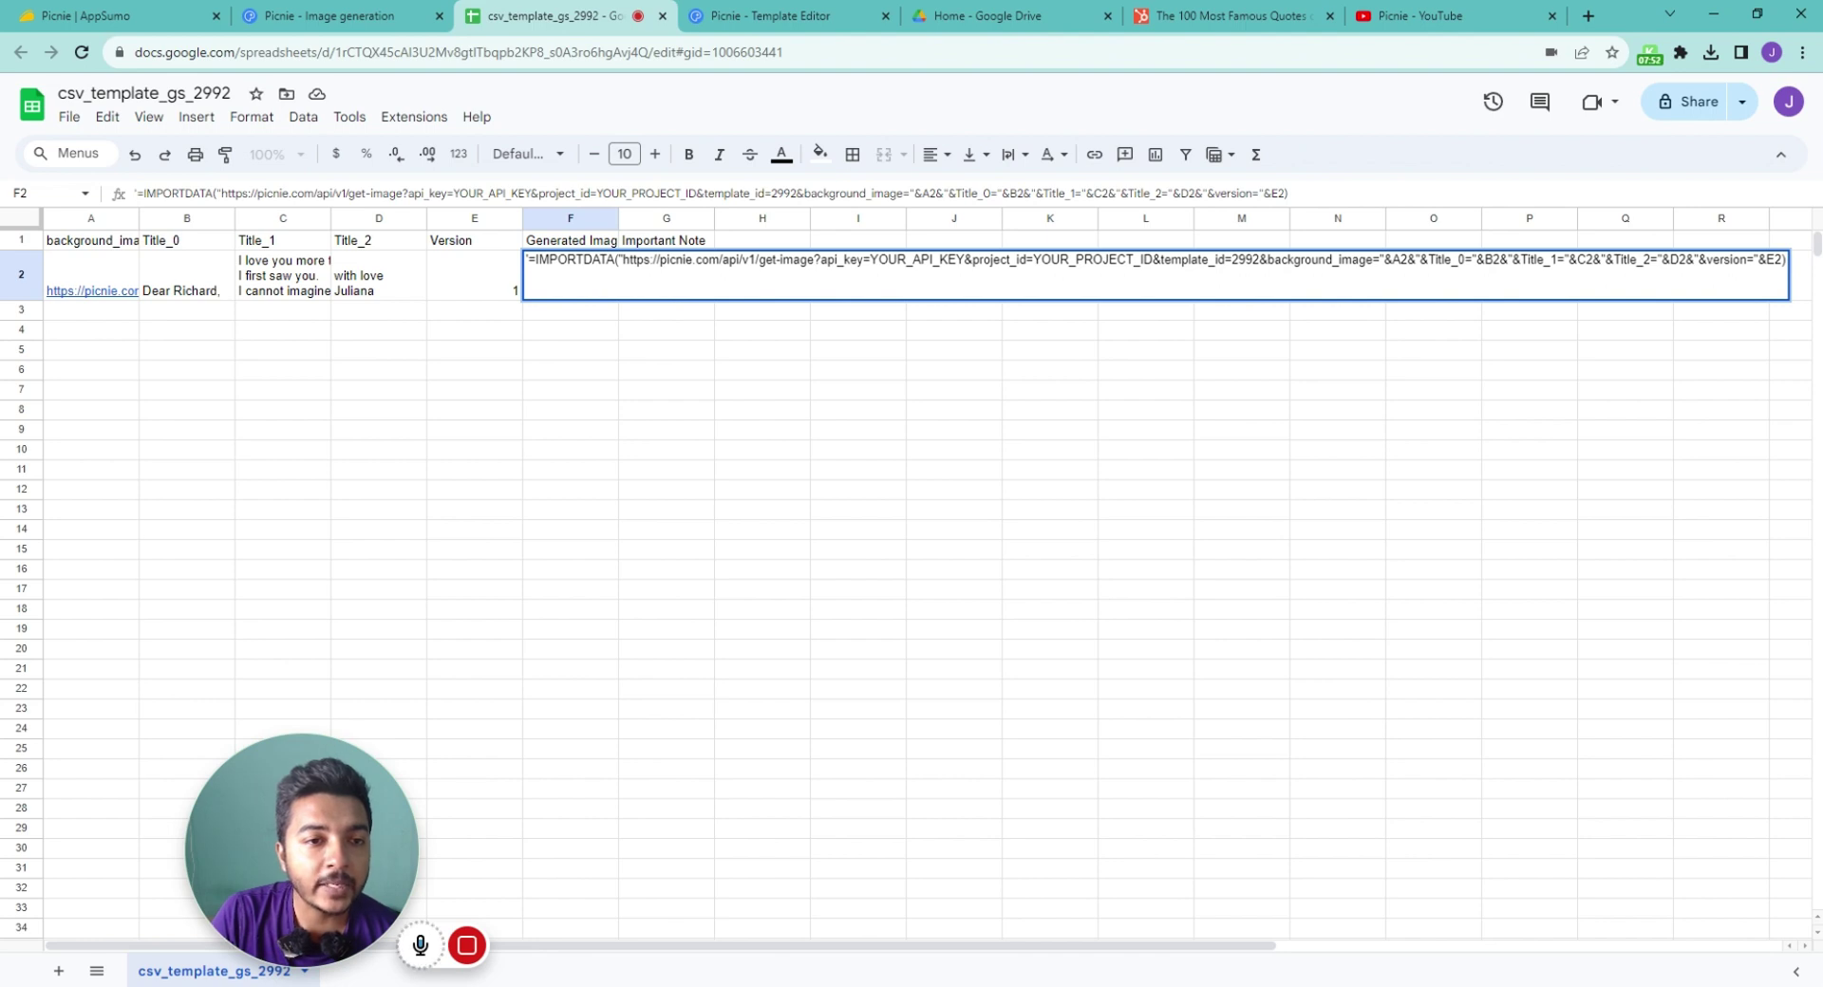
pyautogui.moveTo(453, 193); pyautogui.dragTo(531, 194)
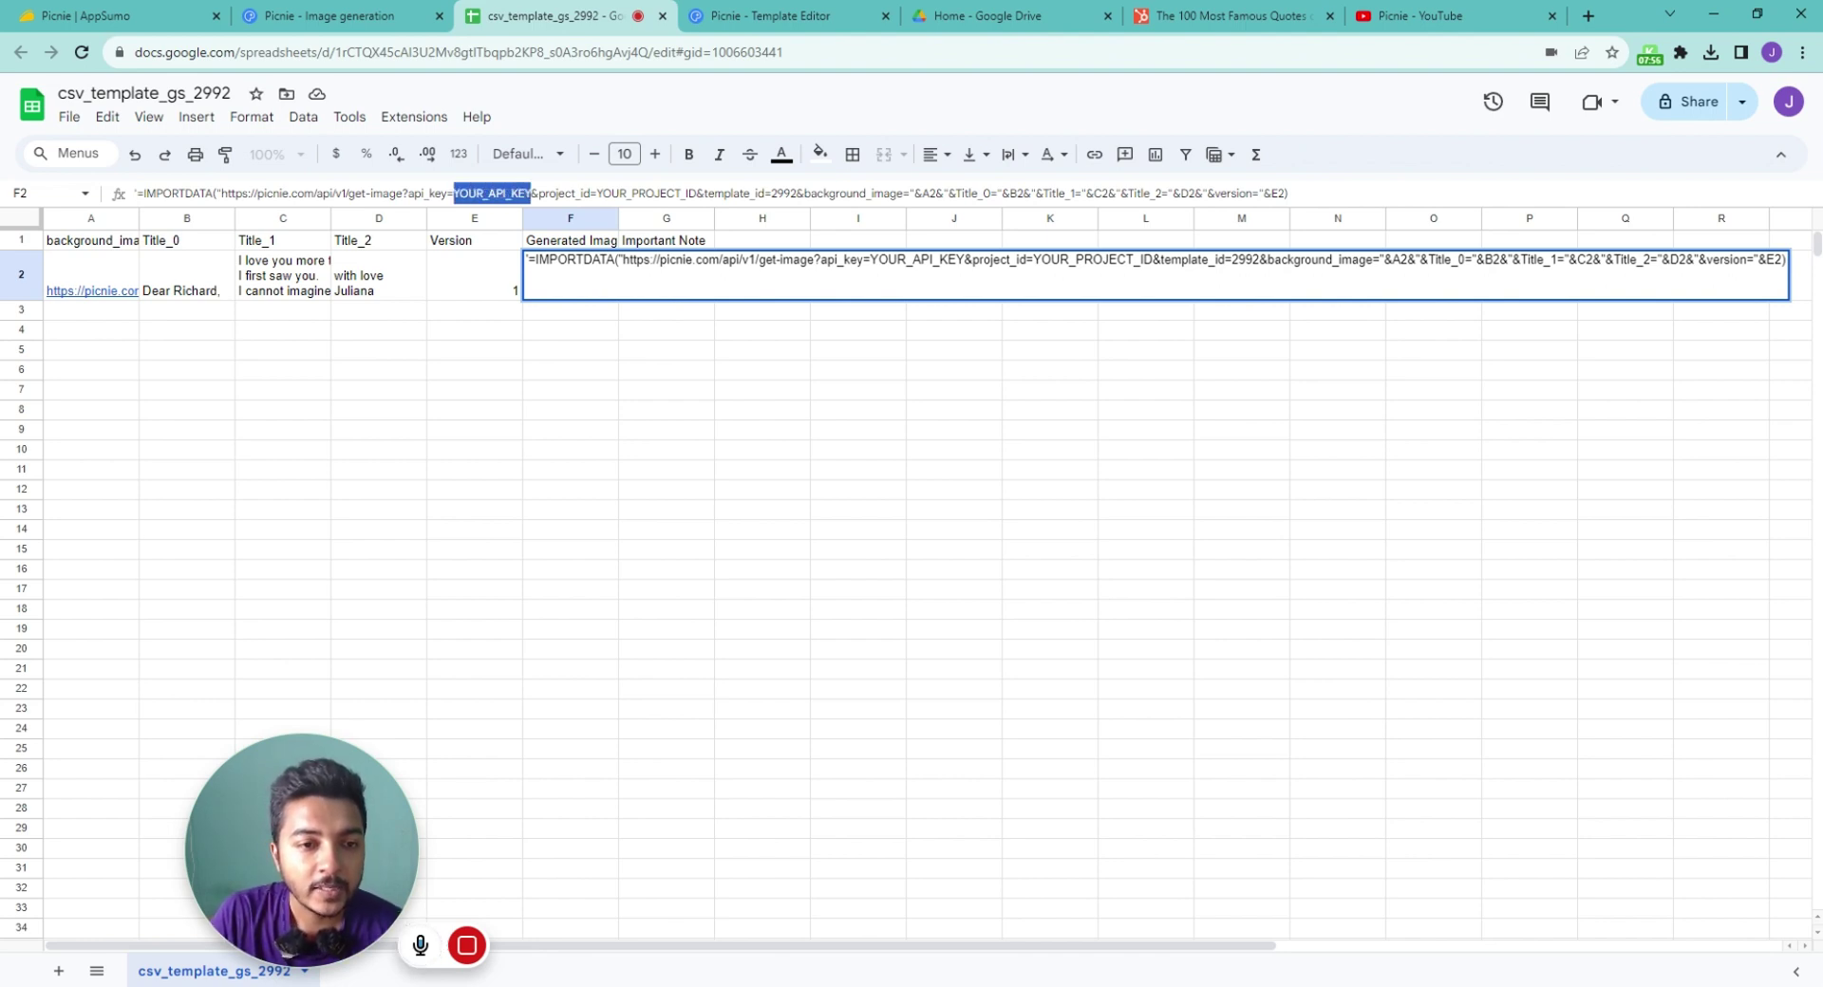
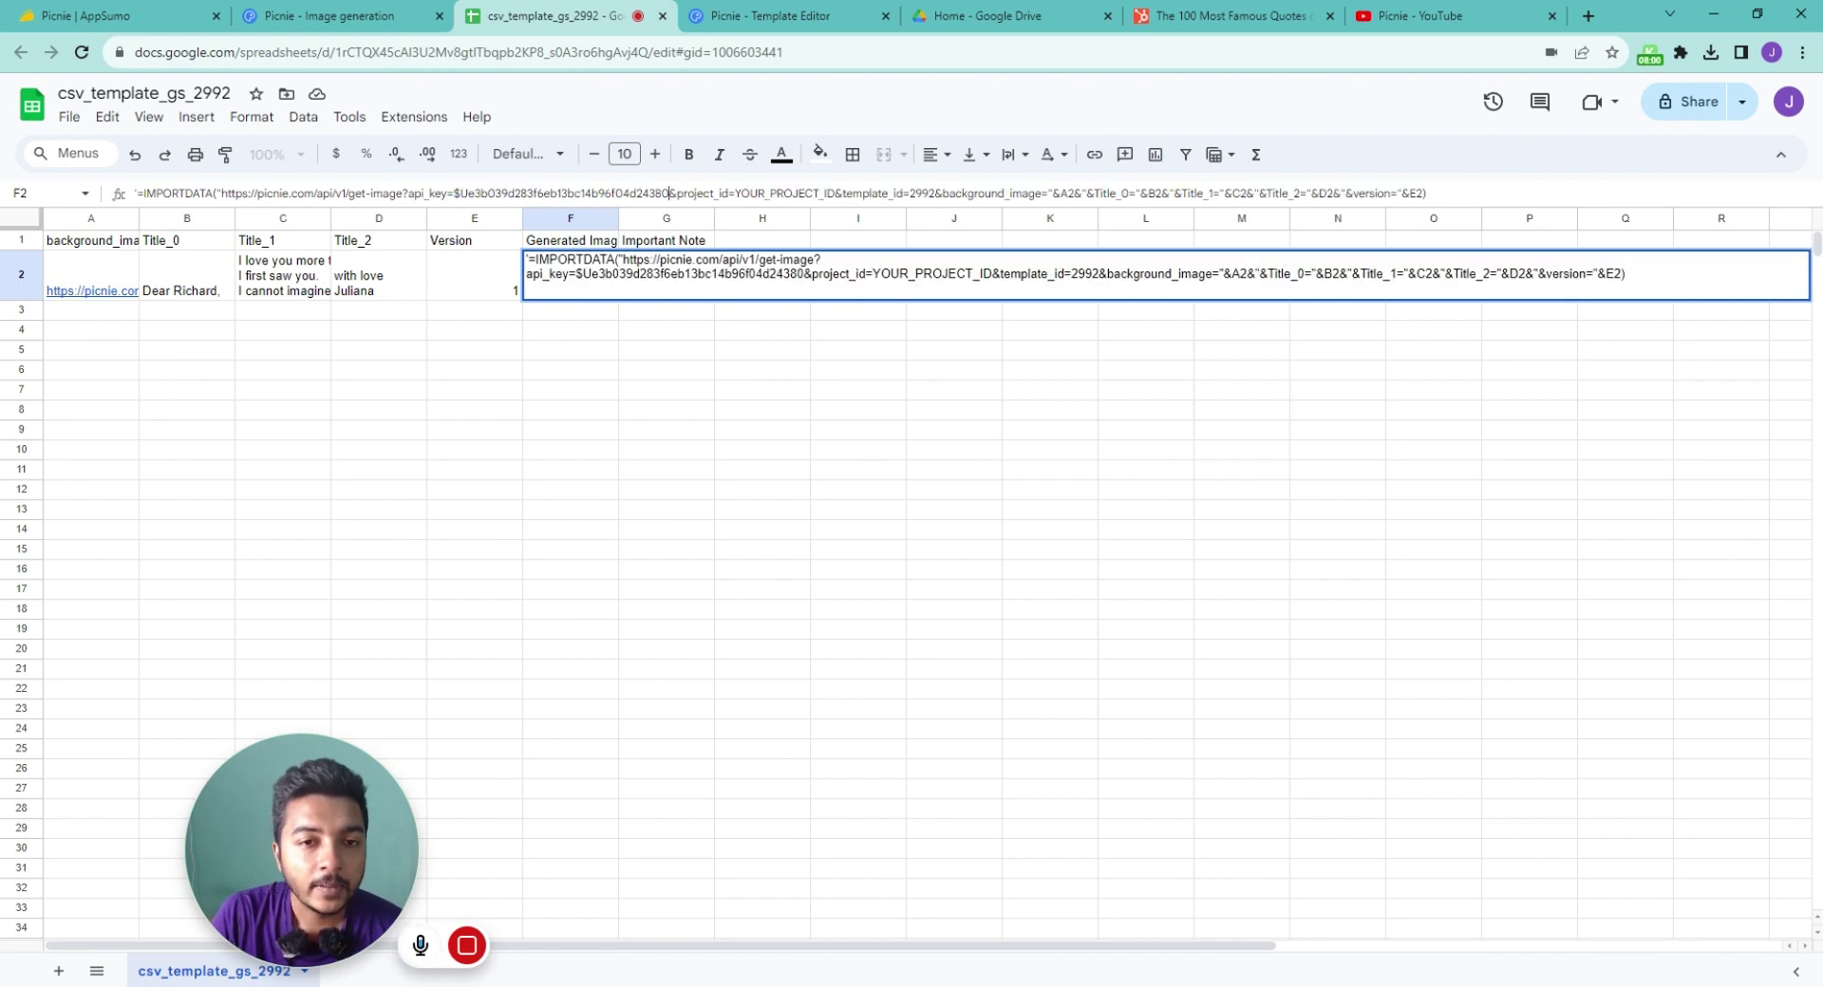
pyautogui.moveTo(734, 194); pyautogui.dragTo(834, 194)
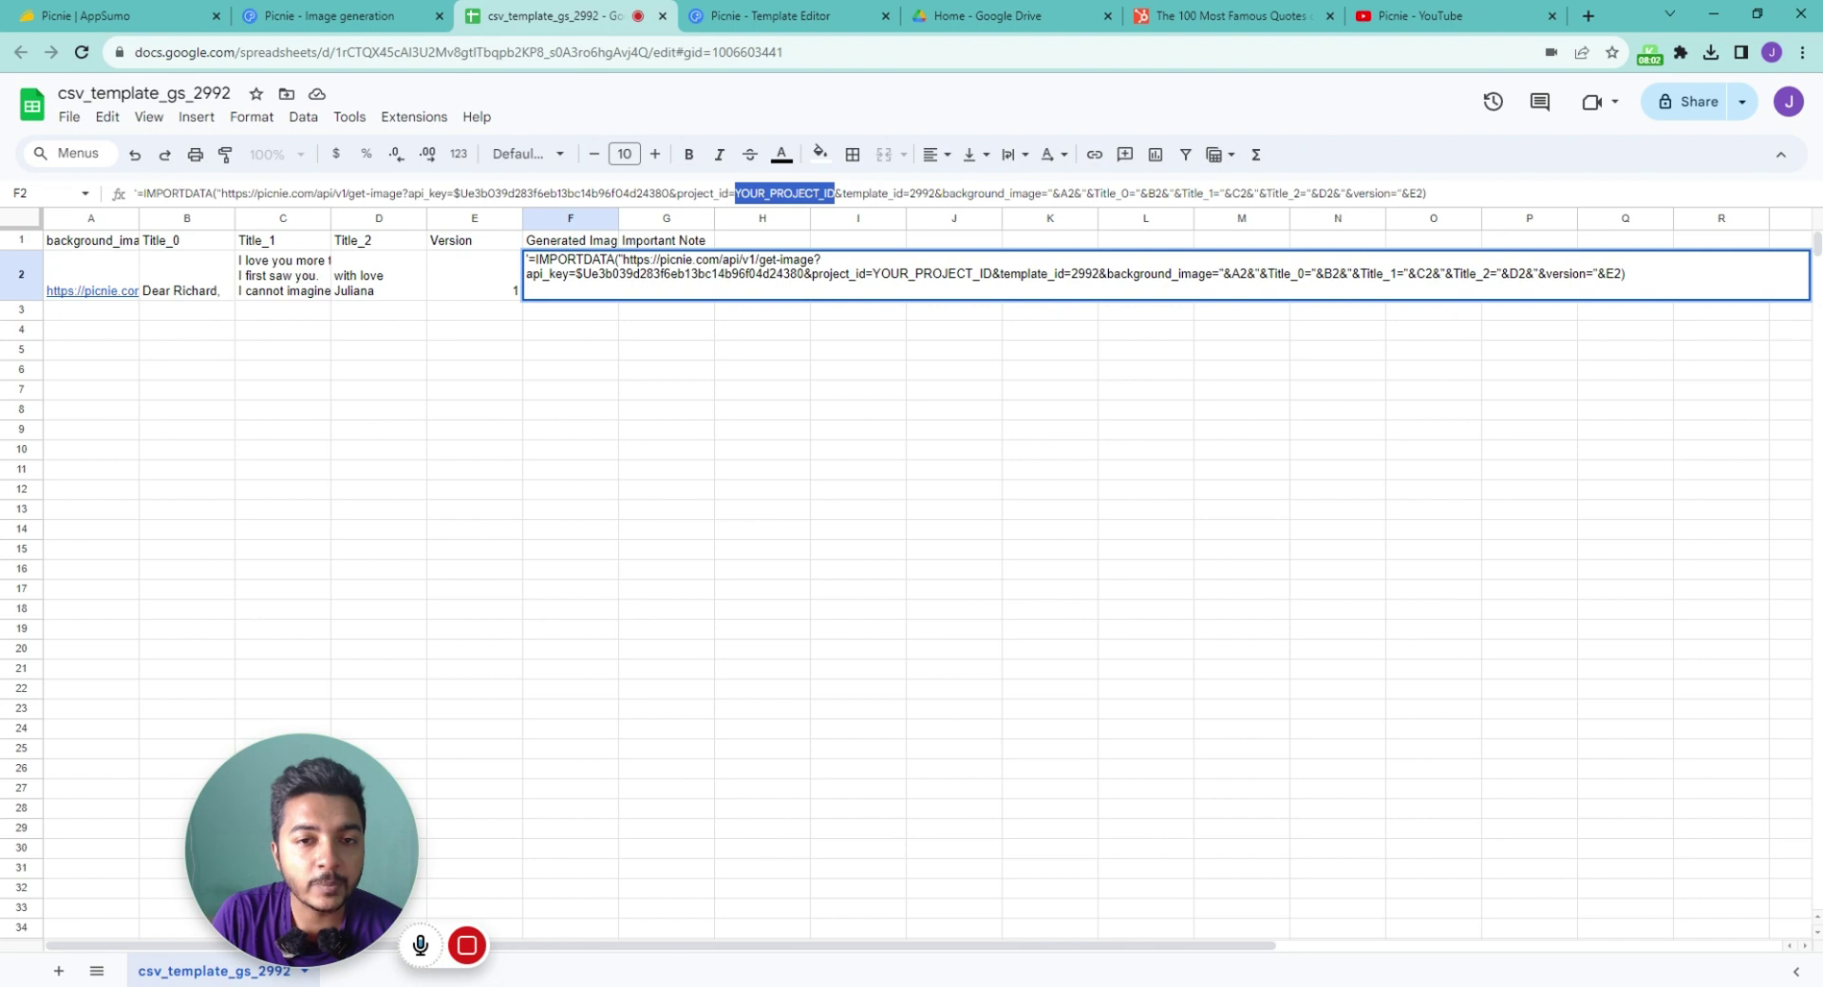
pyautogui.hotkey('ctrl', 'v')
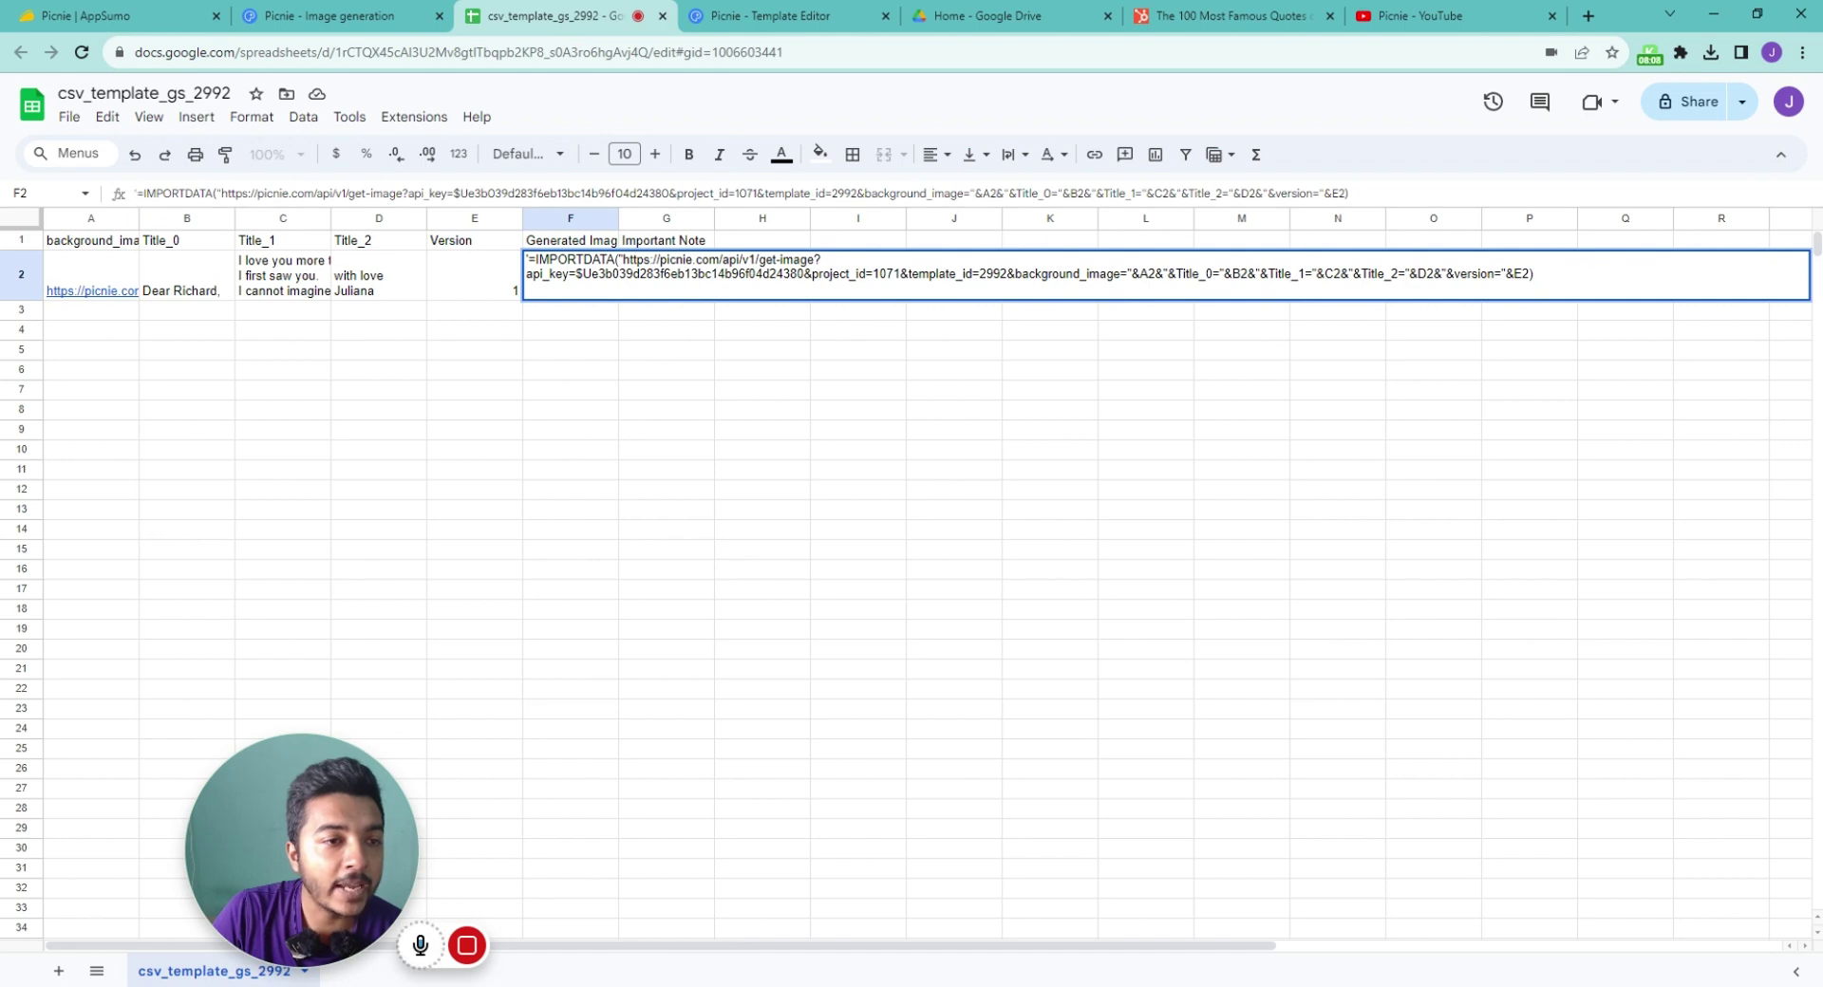
pyautogui.press('BackSpace')
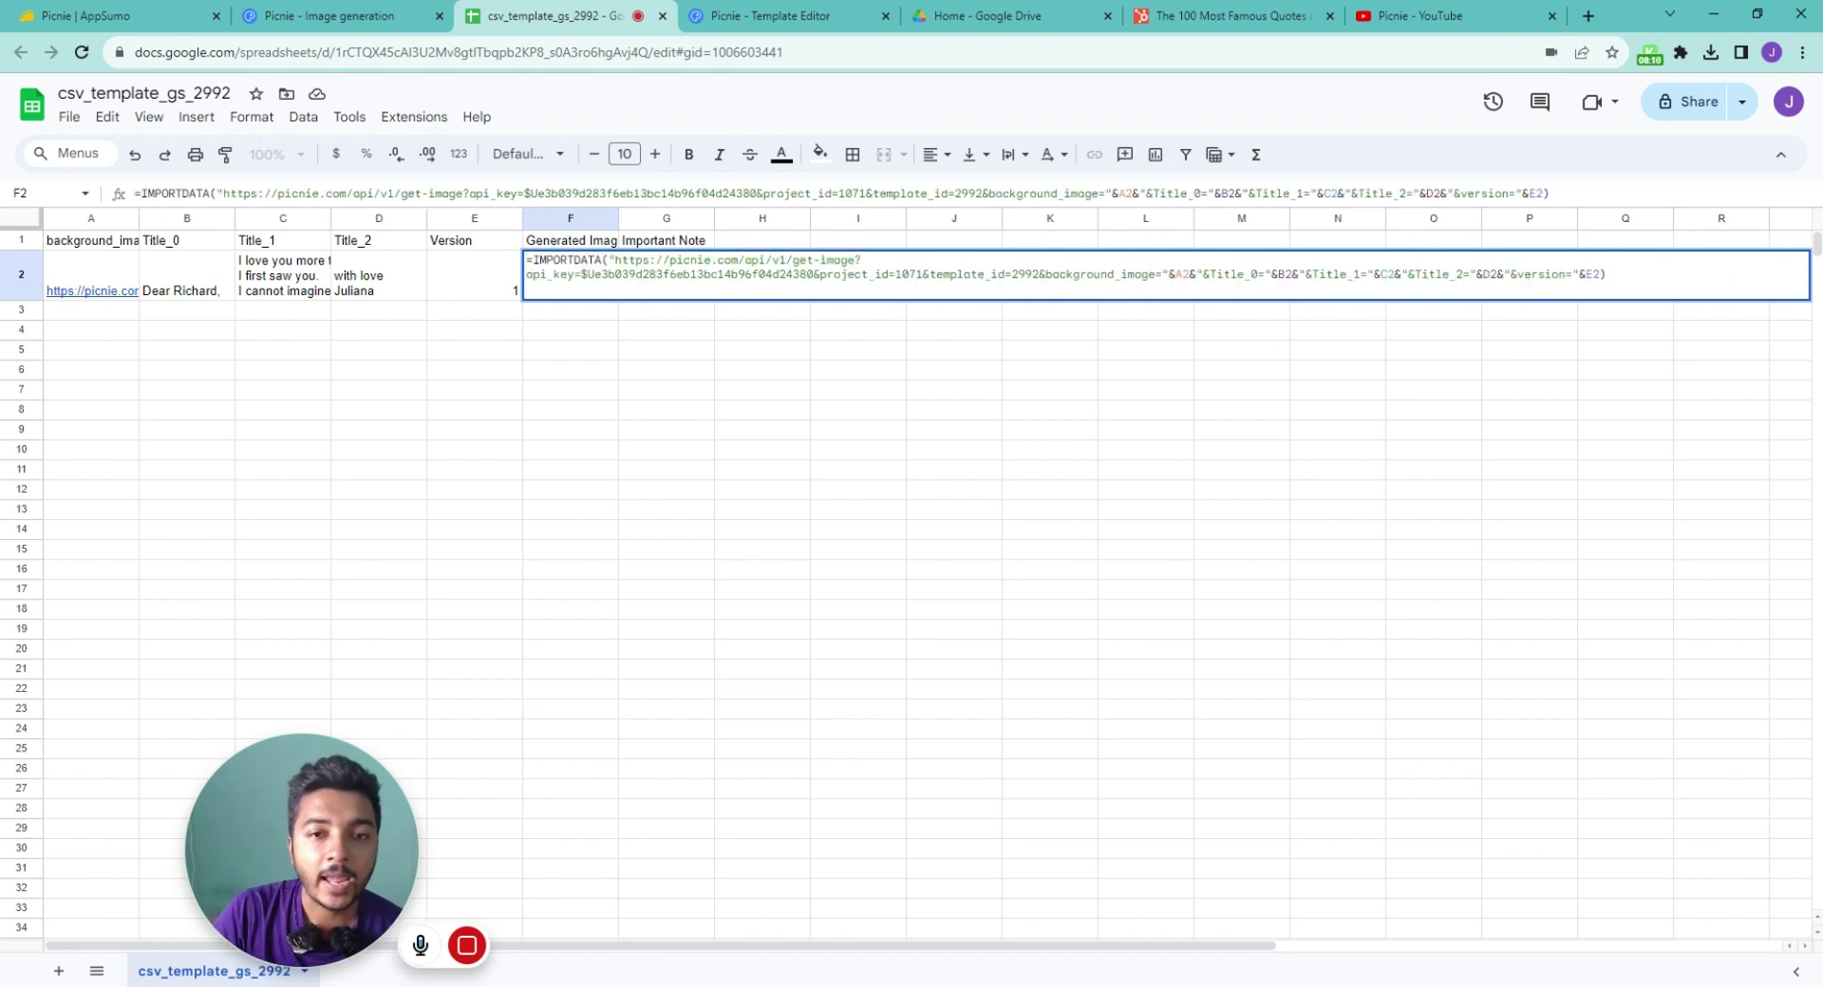
pyautogui.click(1549, 193)
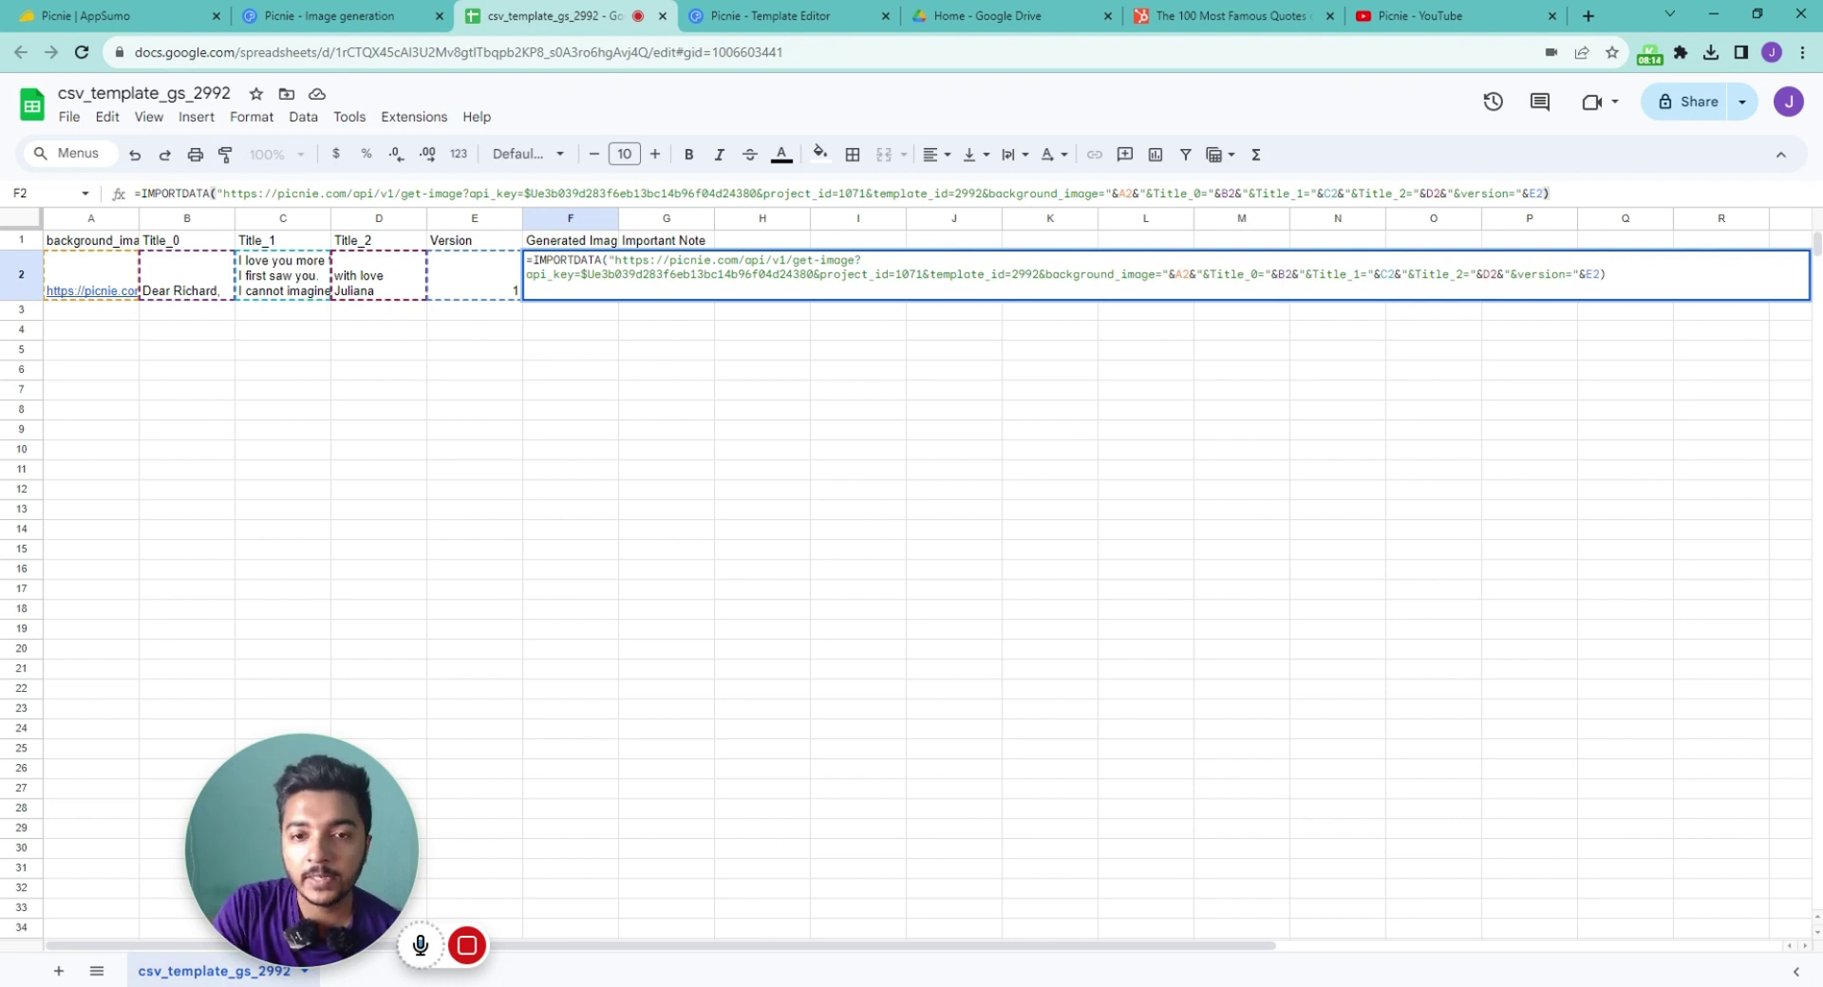
pyautogui.press('Return')
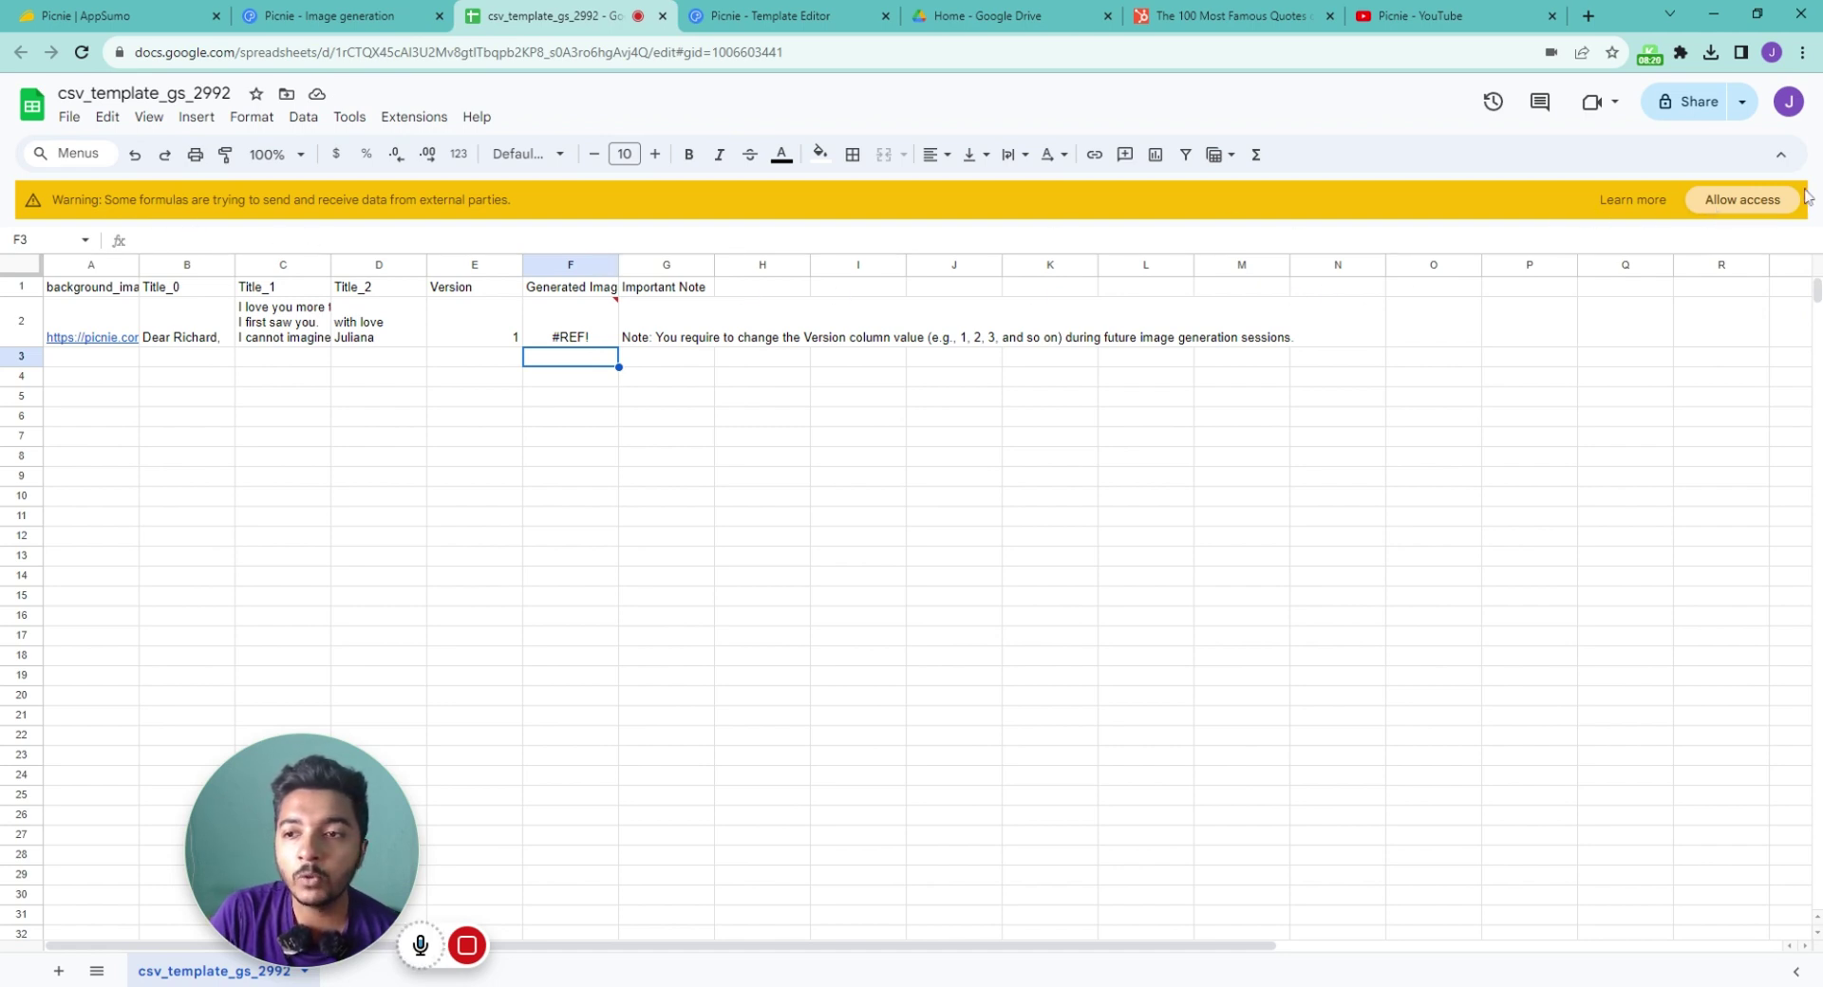
# Allow external data access, then open F2's generated Valentine card link and close it
pyautogui.click(1744, 202)
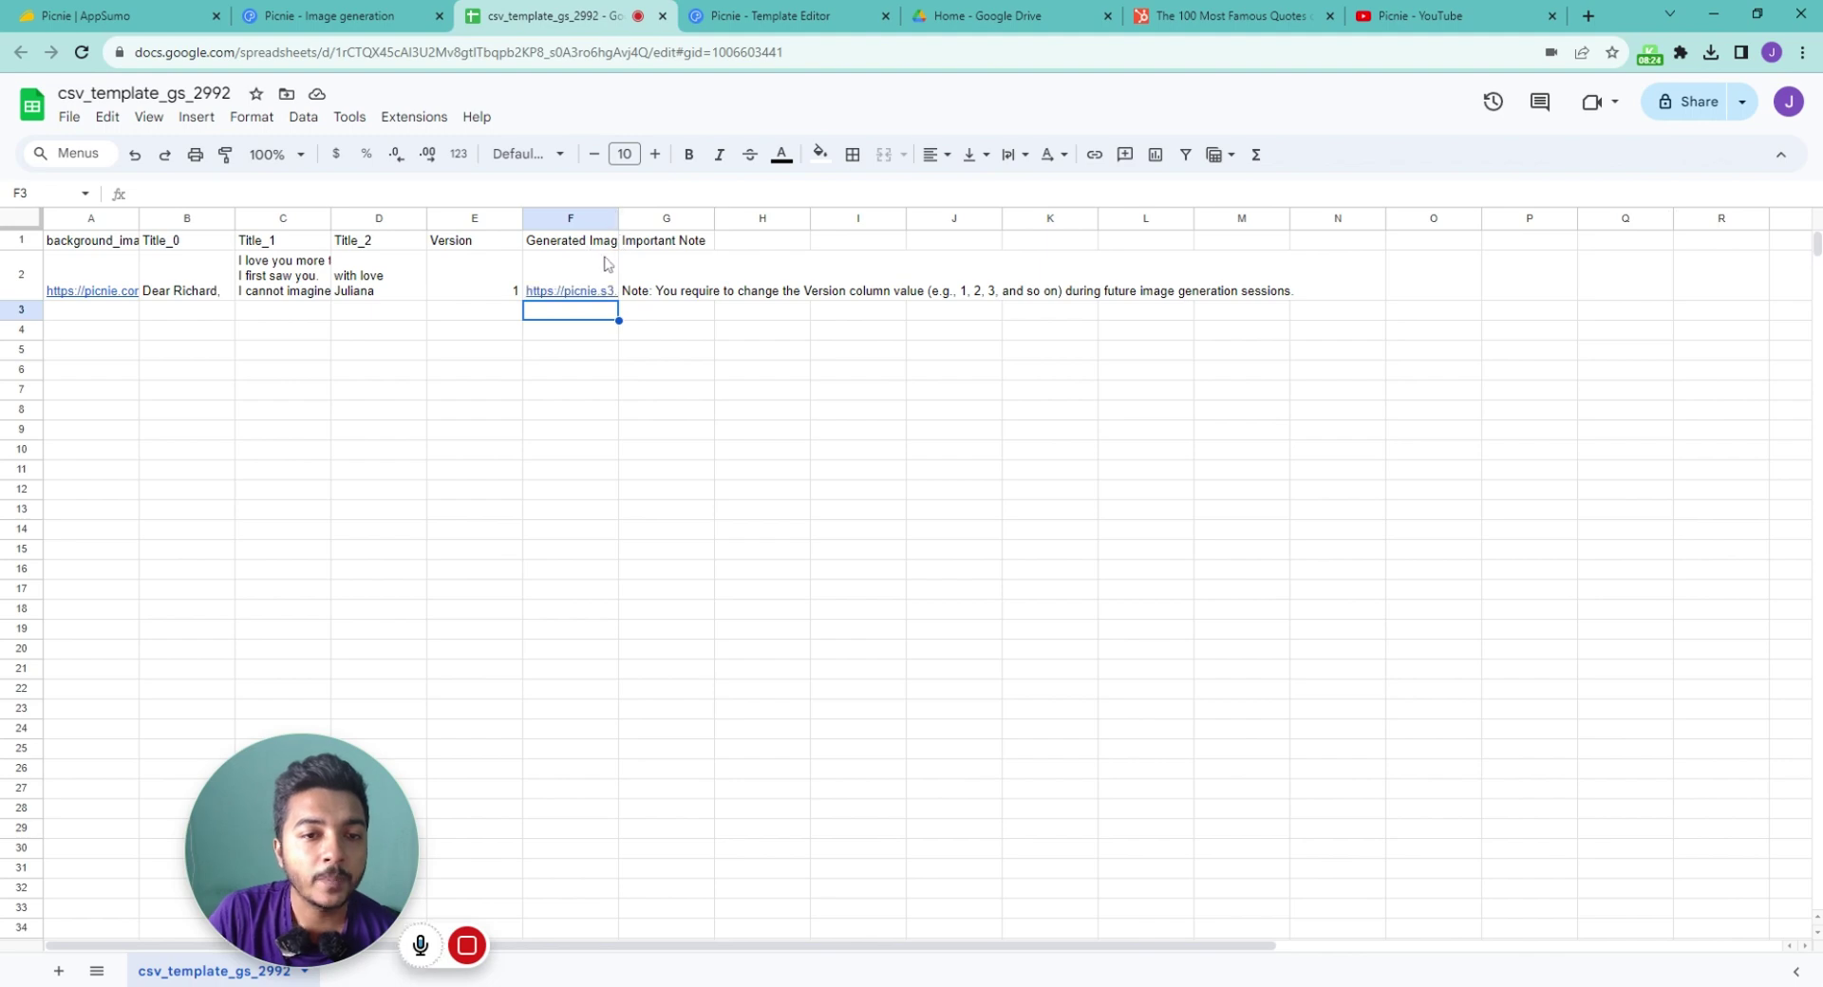
pyautogui.click(589, 299)
pyautogui.click(595, 325)
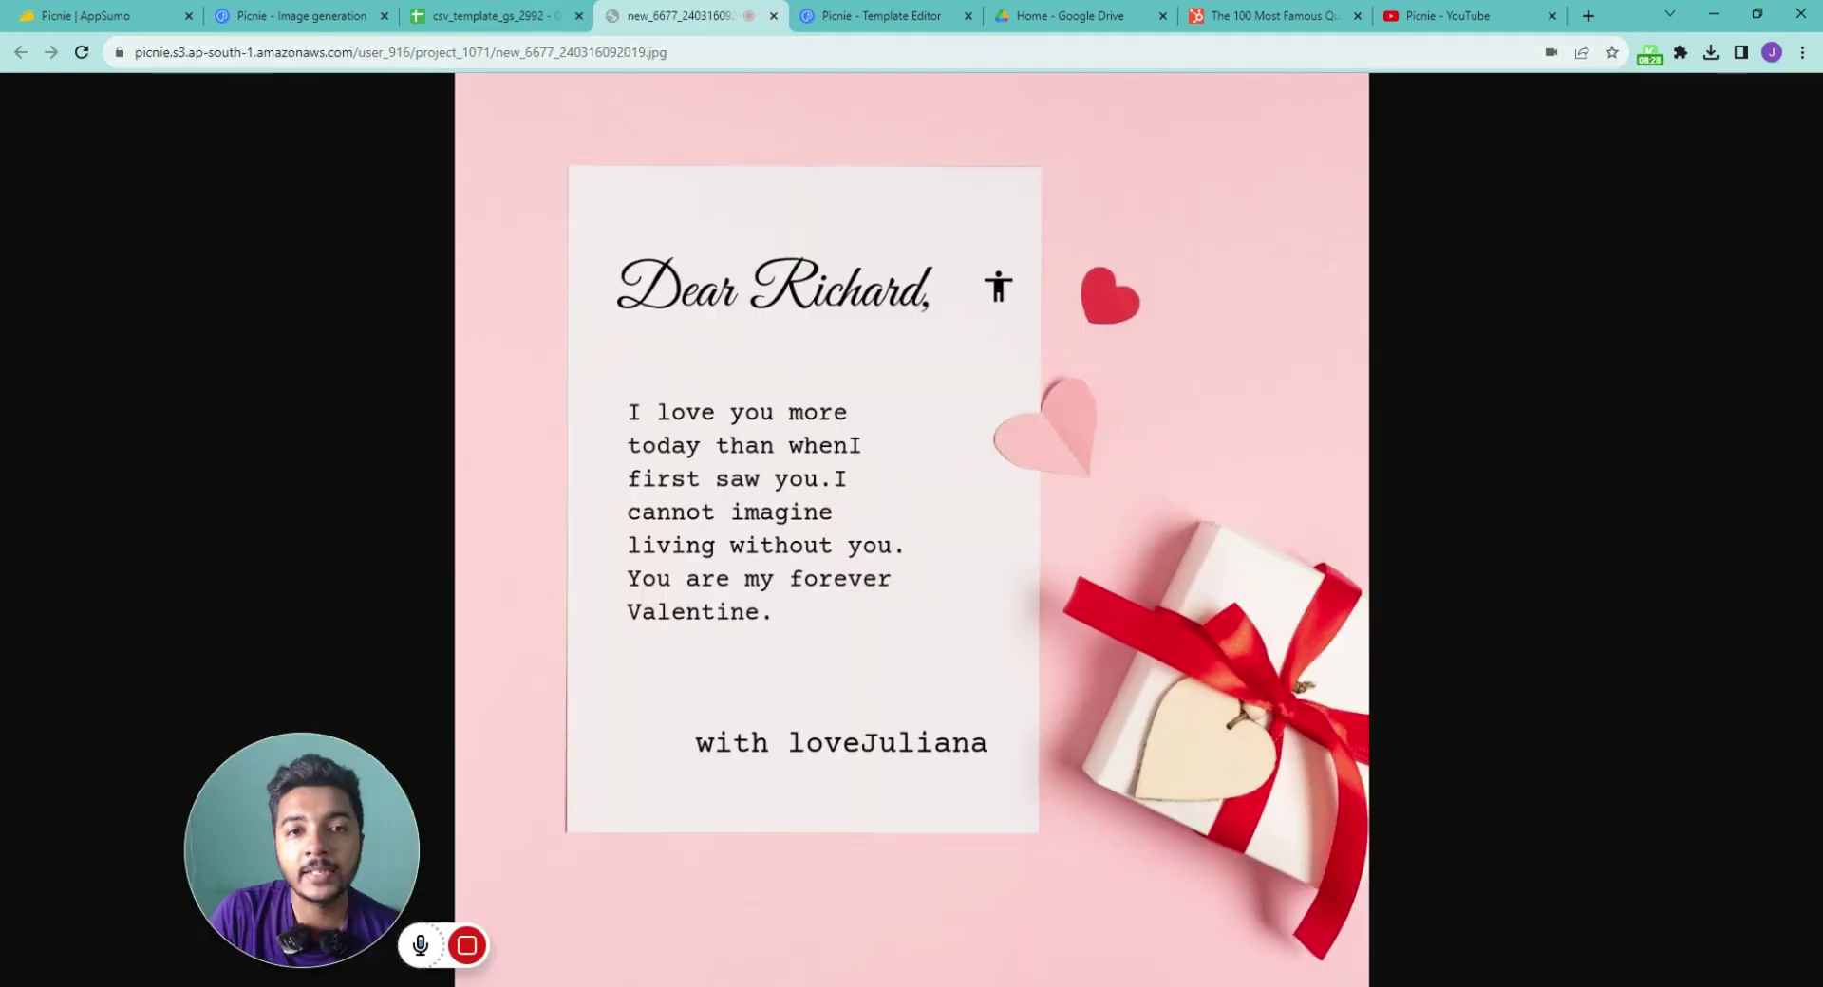
pyautogui.click(774, 15)
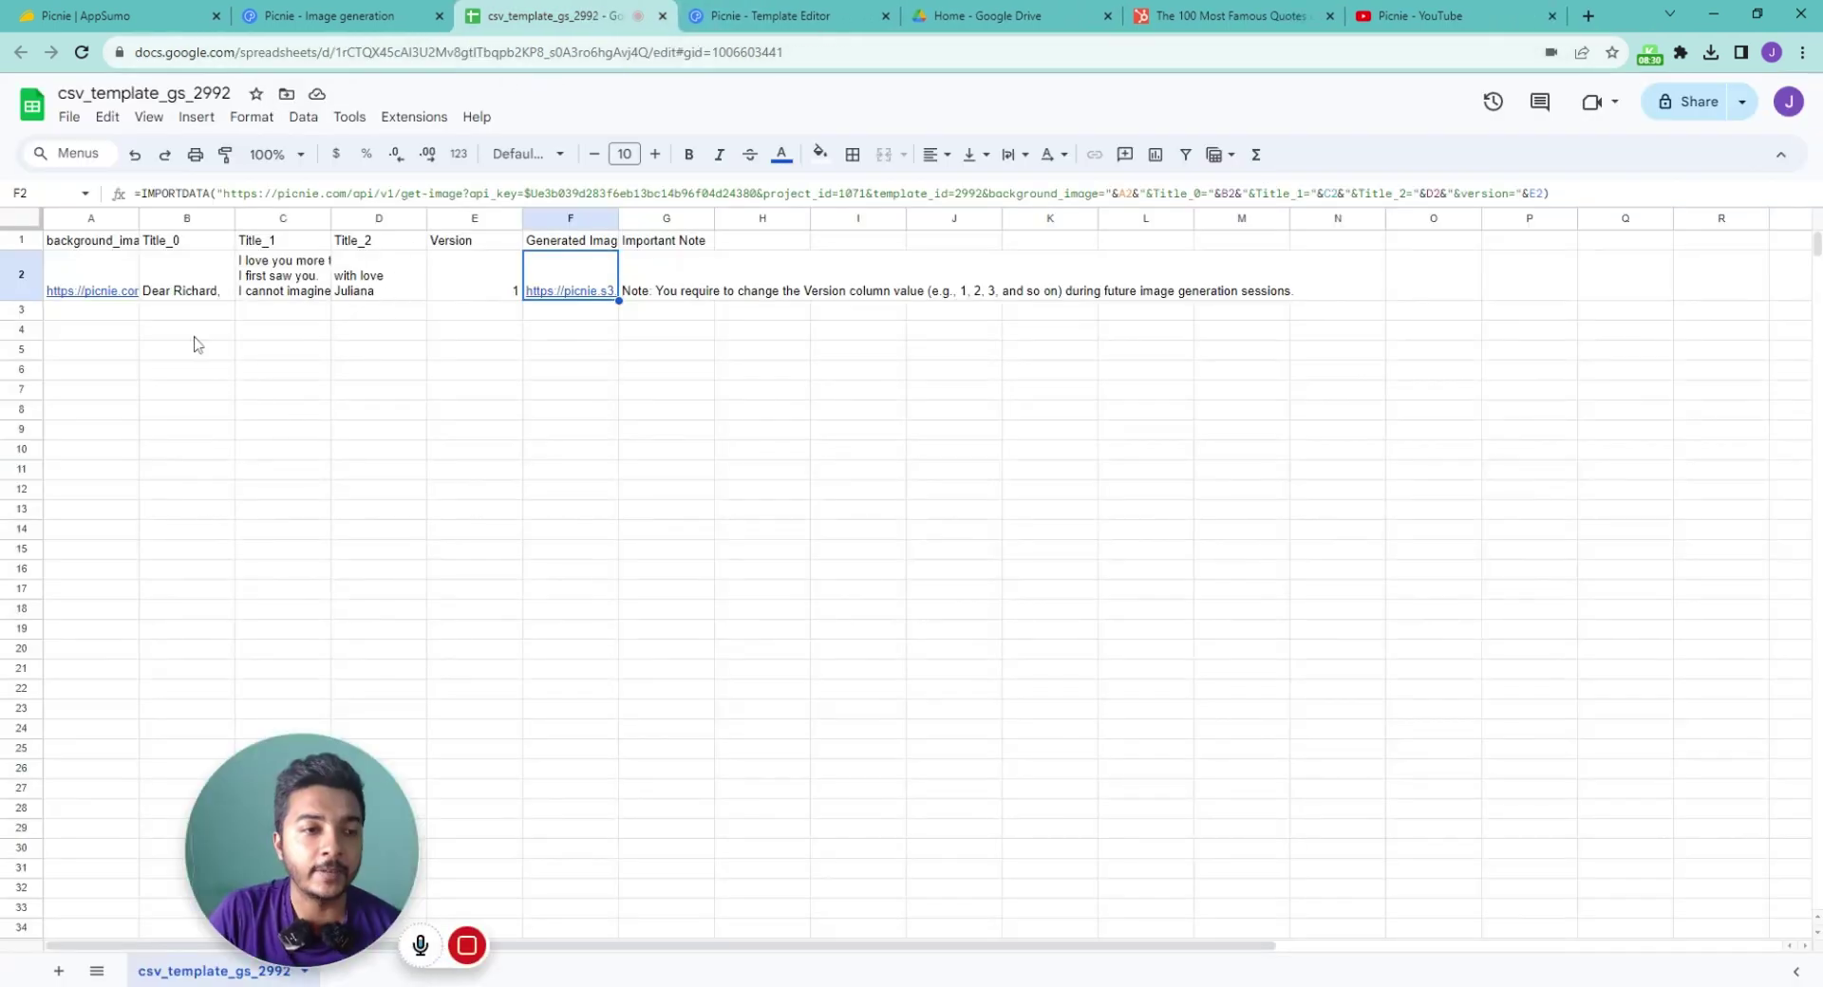
# Copy A2's background image link into A3 and autofit column A
pyautogui.click(98, 282)
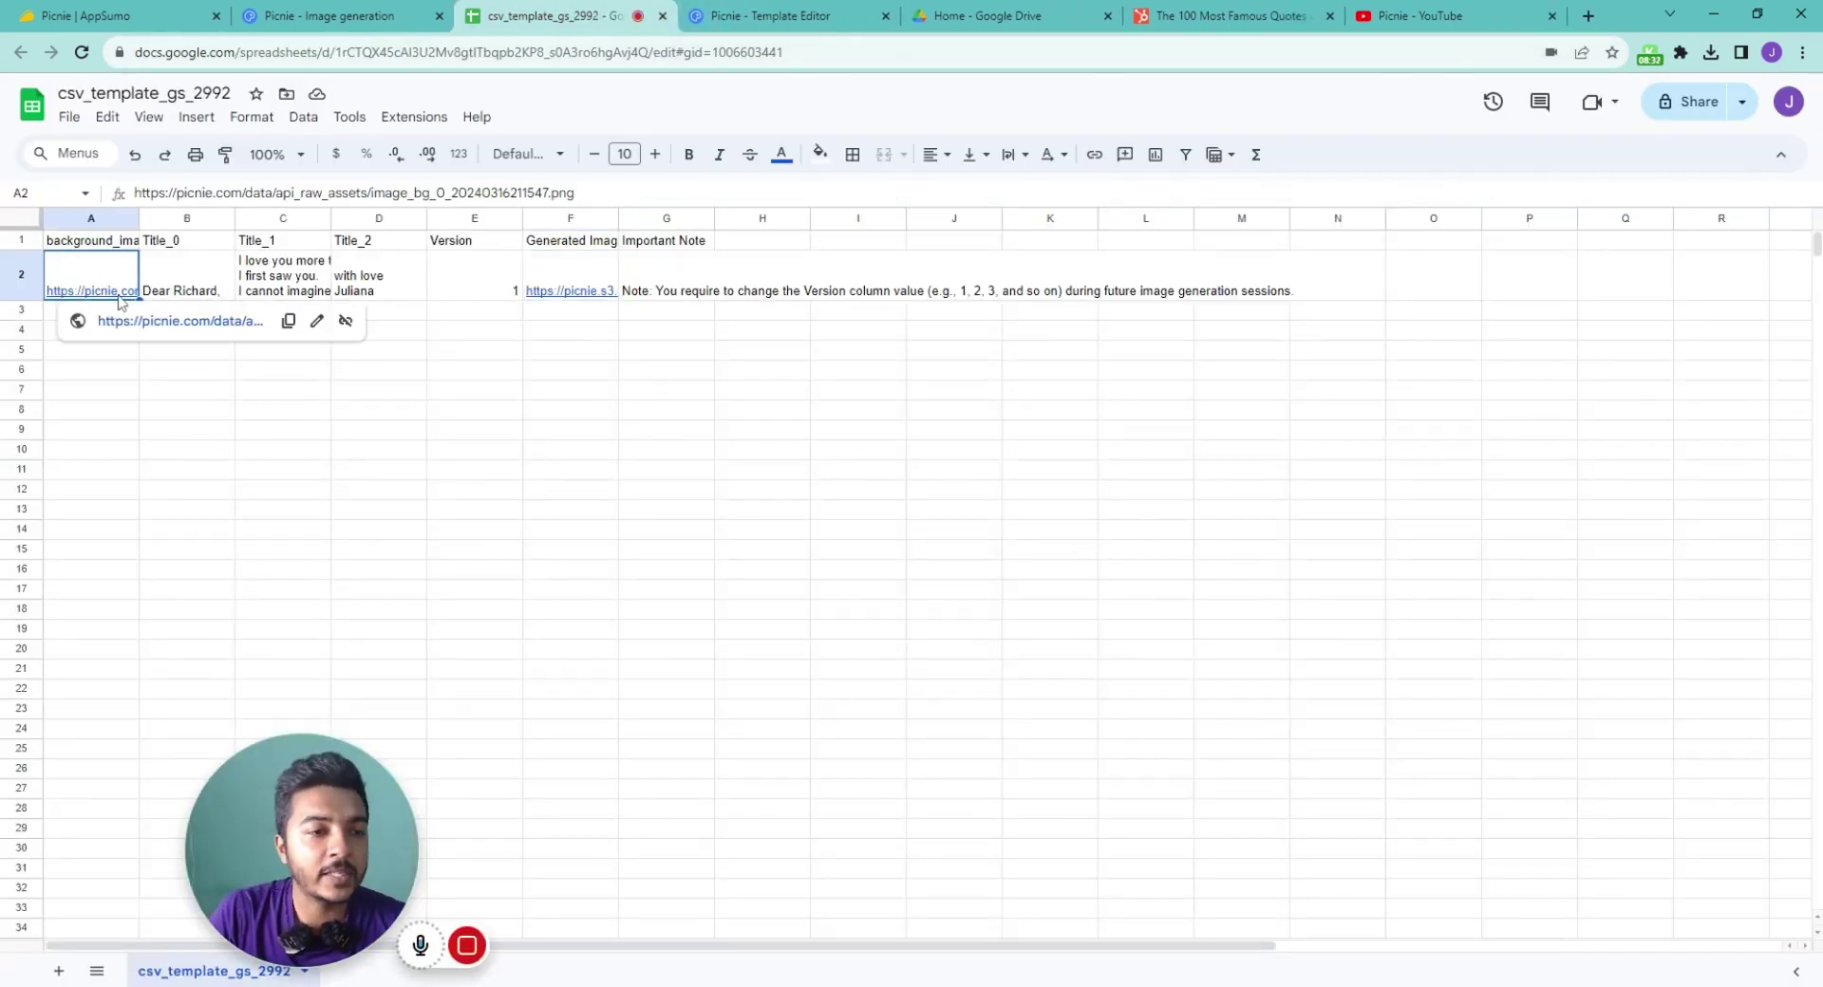
pyautogui.click(195, 429)
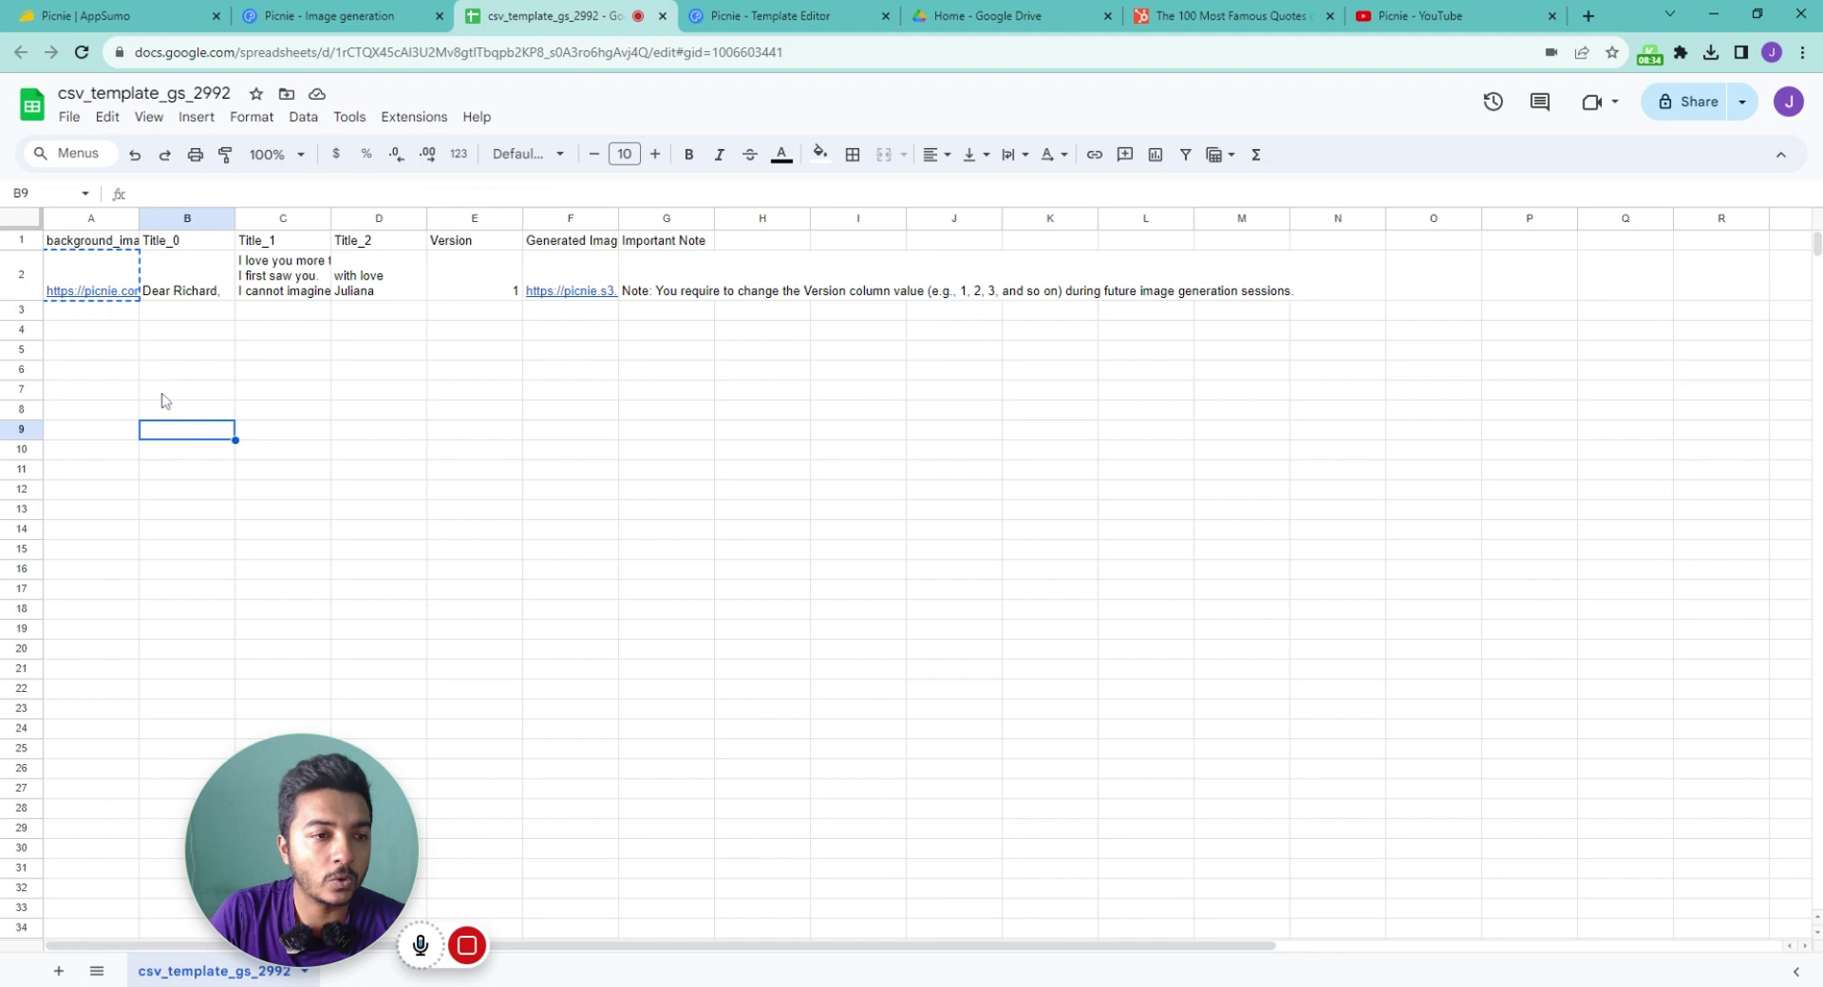
pyautogui.click(118, 313)
pyautogui.write('https://picnie.com/data/api_raw_assets/image_bg_0_20240316211547.png')
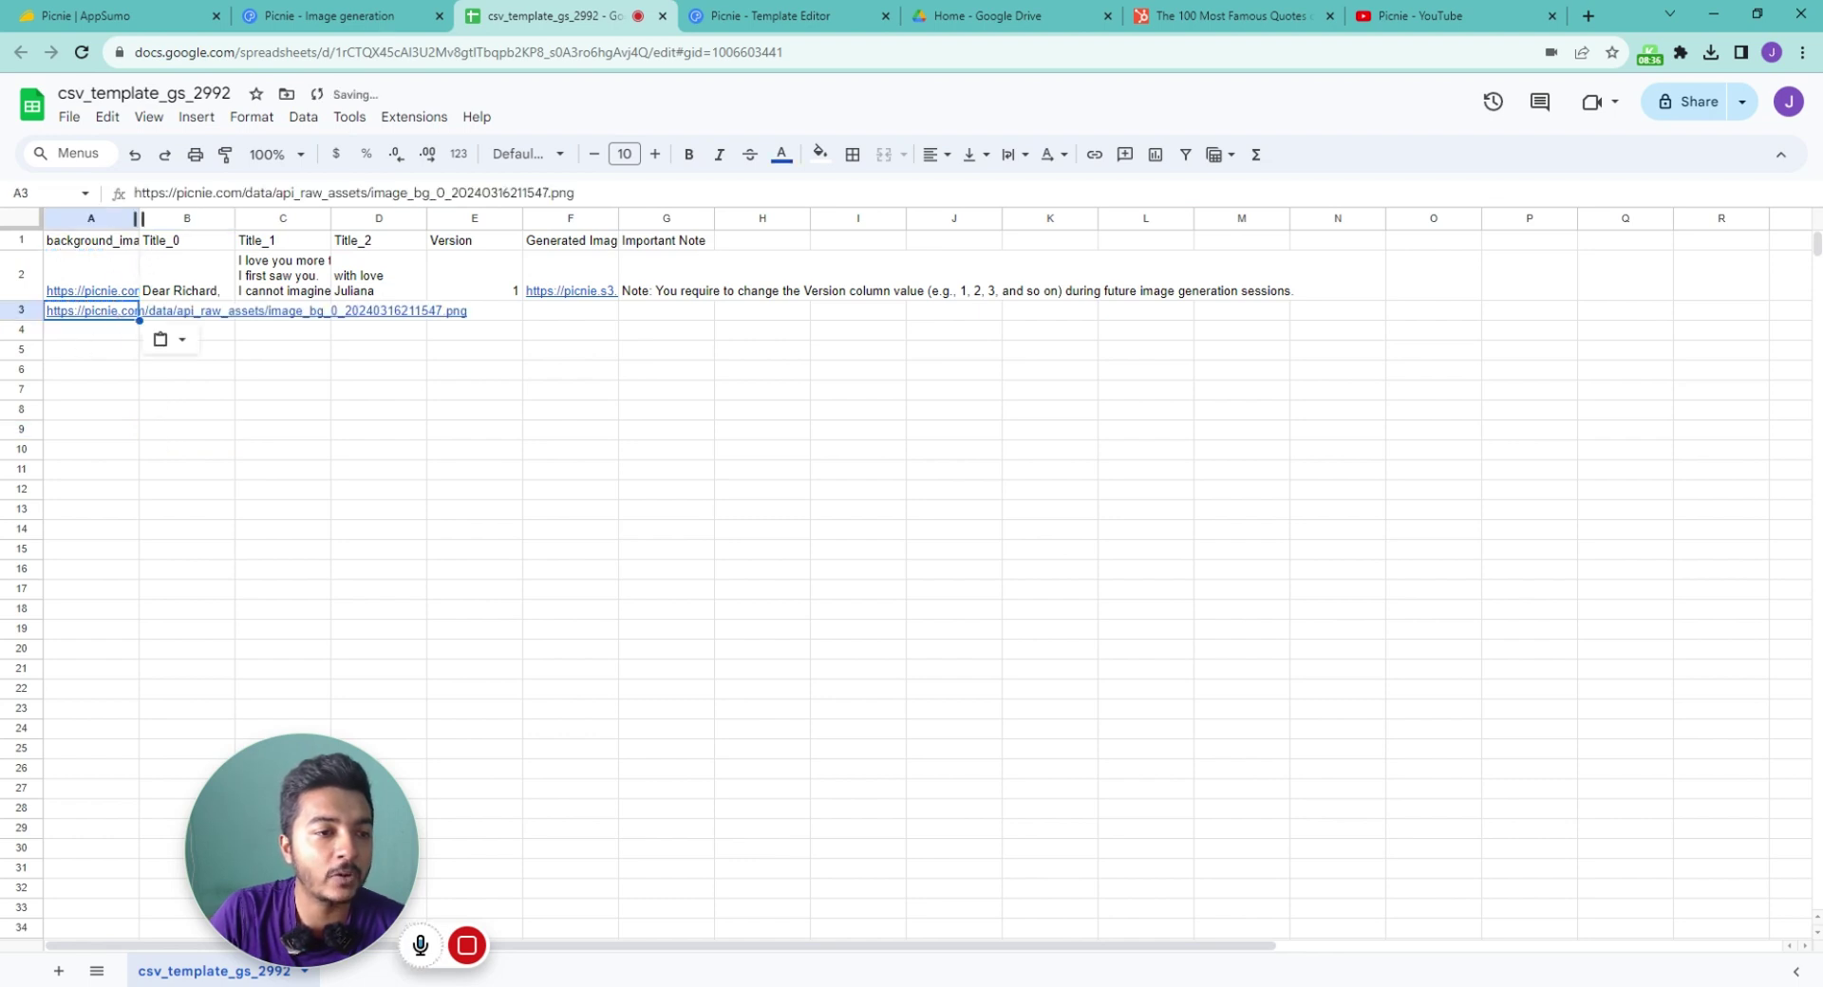
pyautogui.click(195, 429)
pyautogui.click(133, 218)
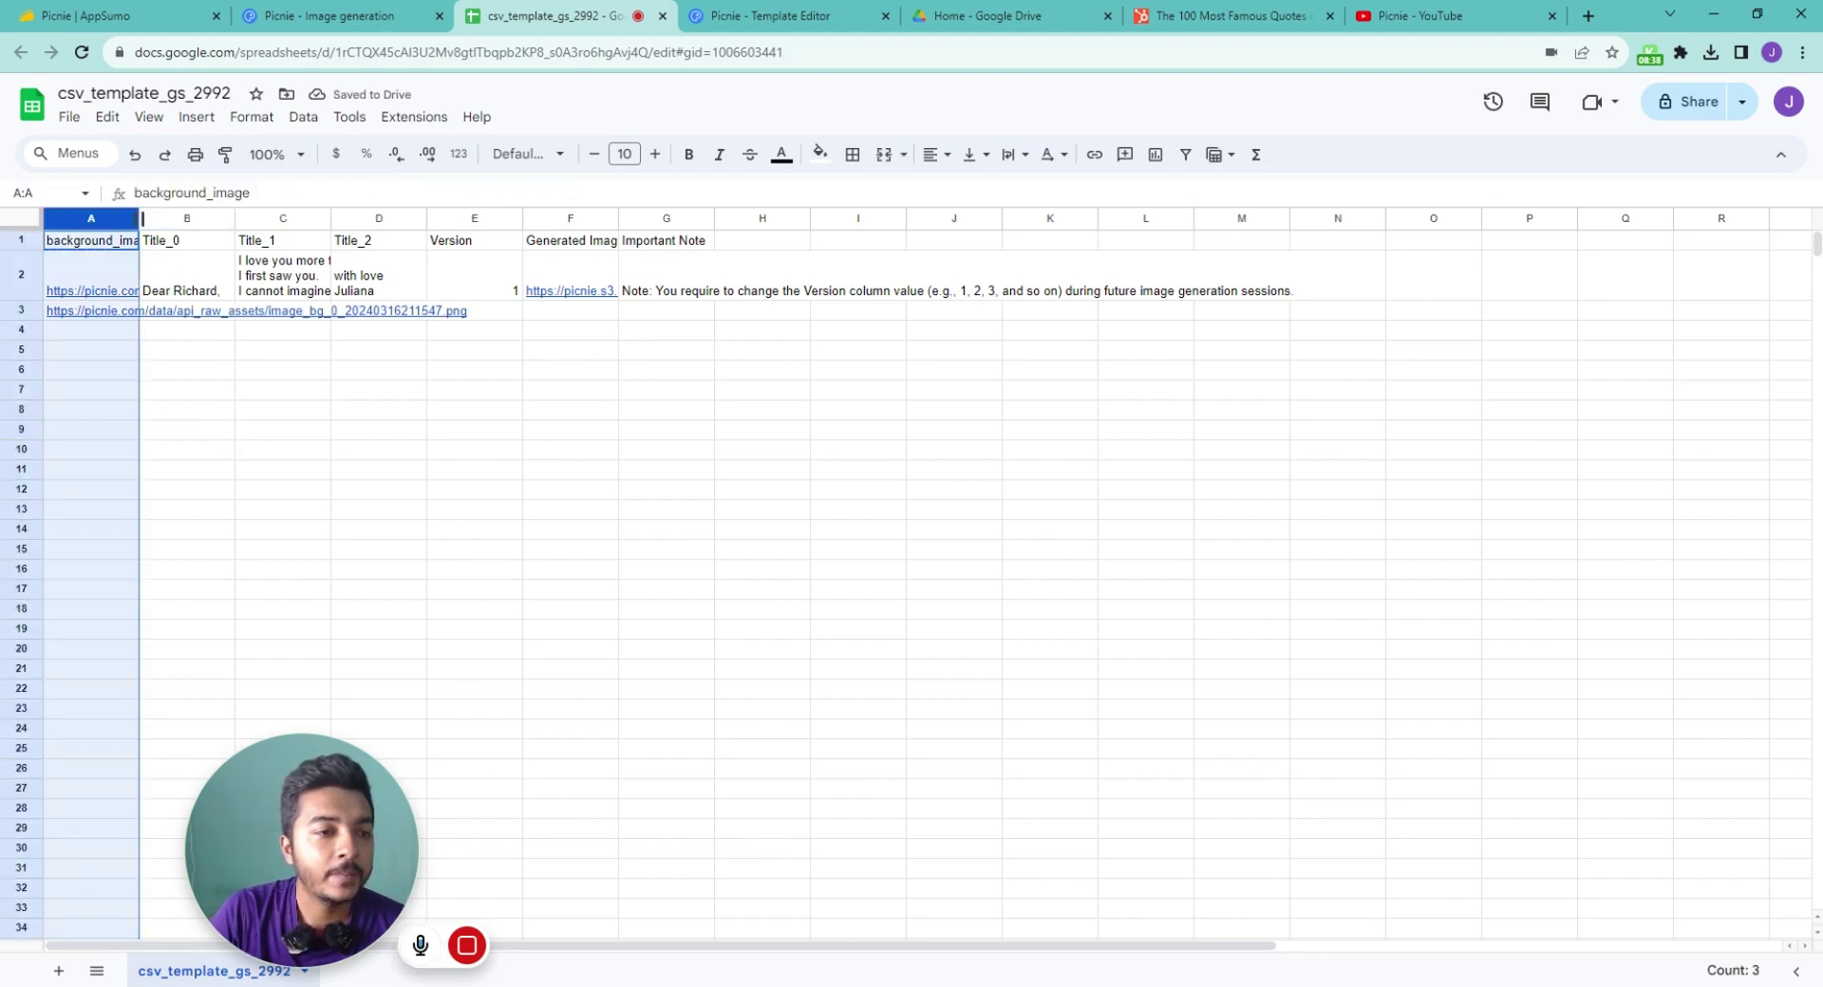
pyautogui.doubleClick(138, 218)
pyautogui.click(534, 407)
# Enter the greeting 'Dear Shazin' in B3
pyautogui.click(511, 319)
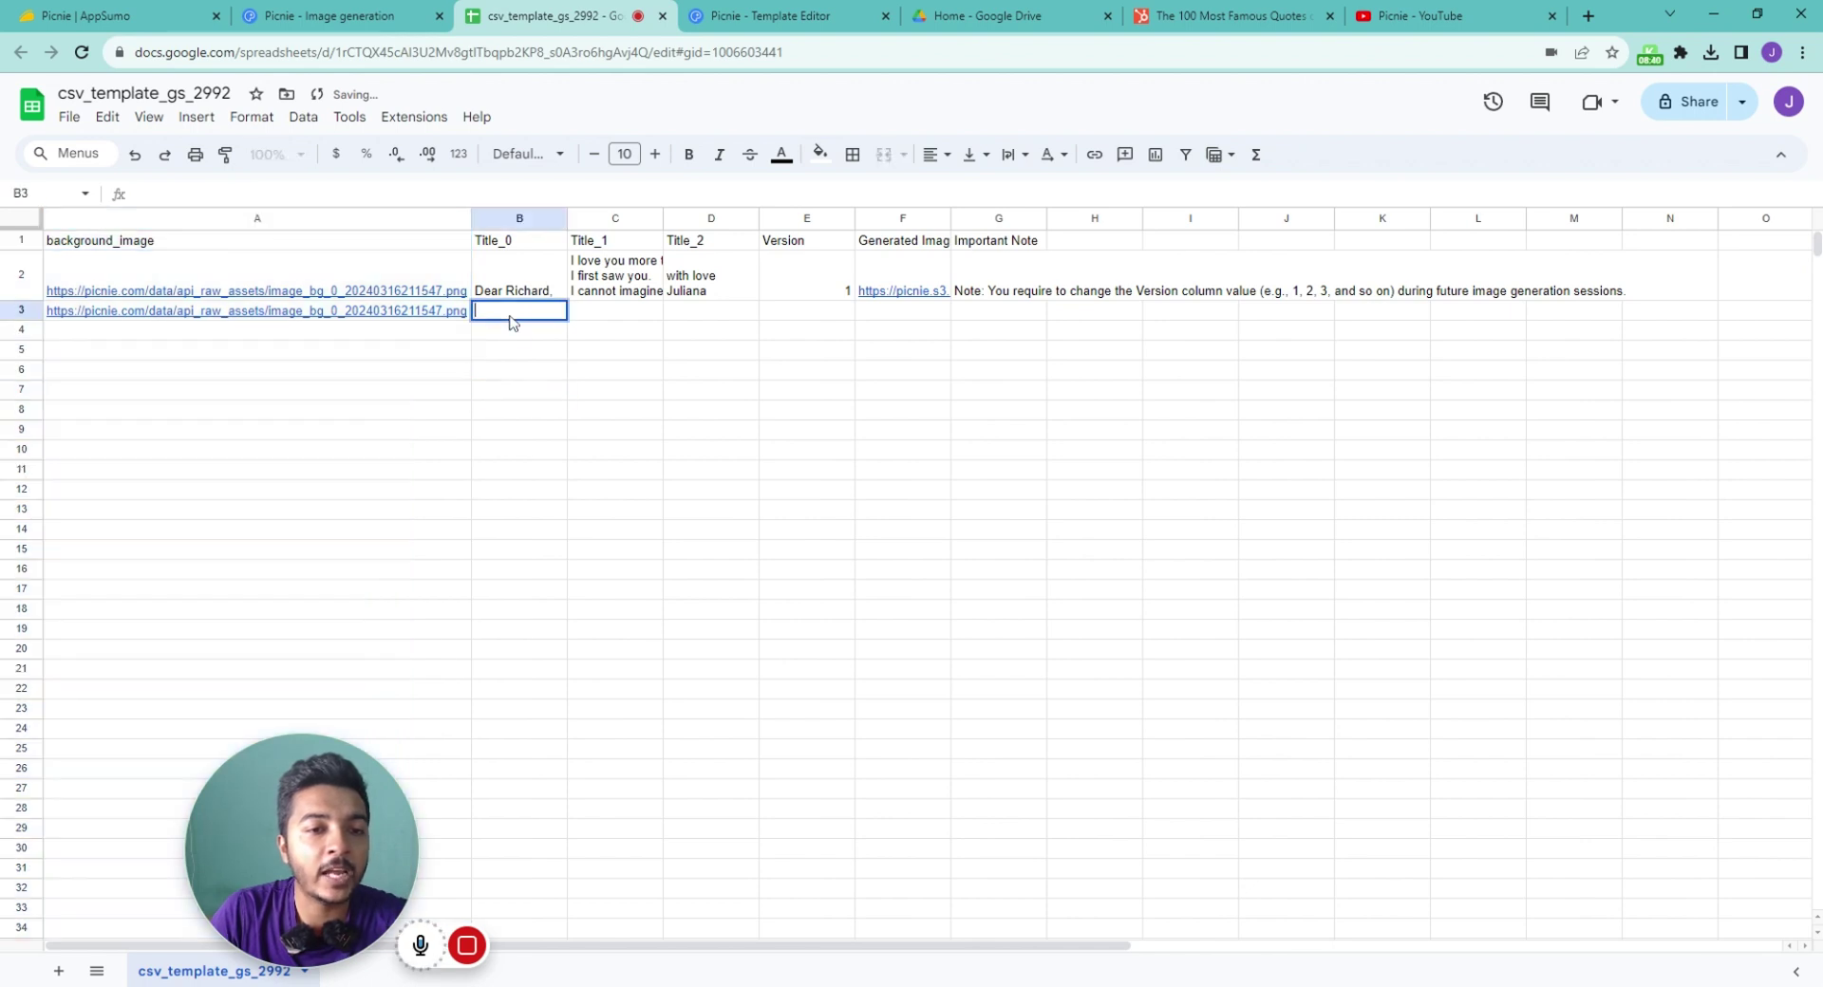
pyautogui.write('Dea')
pyautogui.write('r Sh')
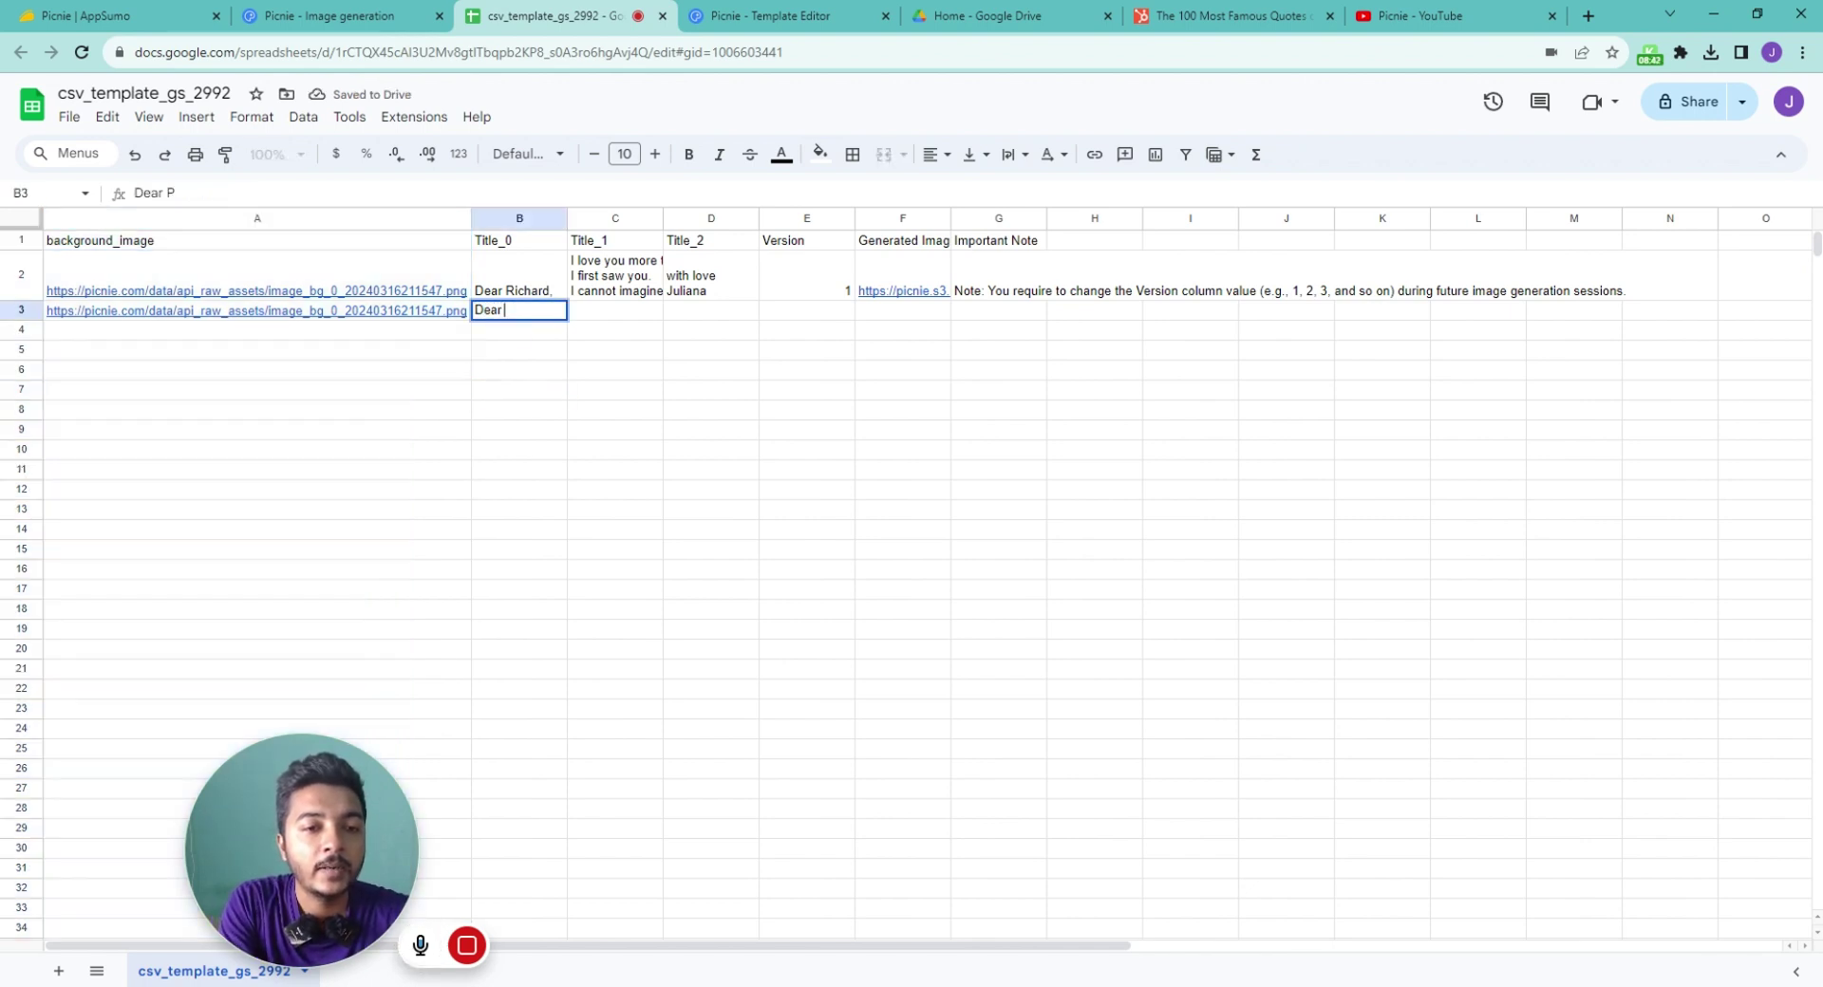
pyautogui.write('a')
pyautogui.press('BackSpace')
pyautogui.write('hazin')
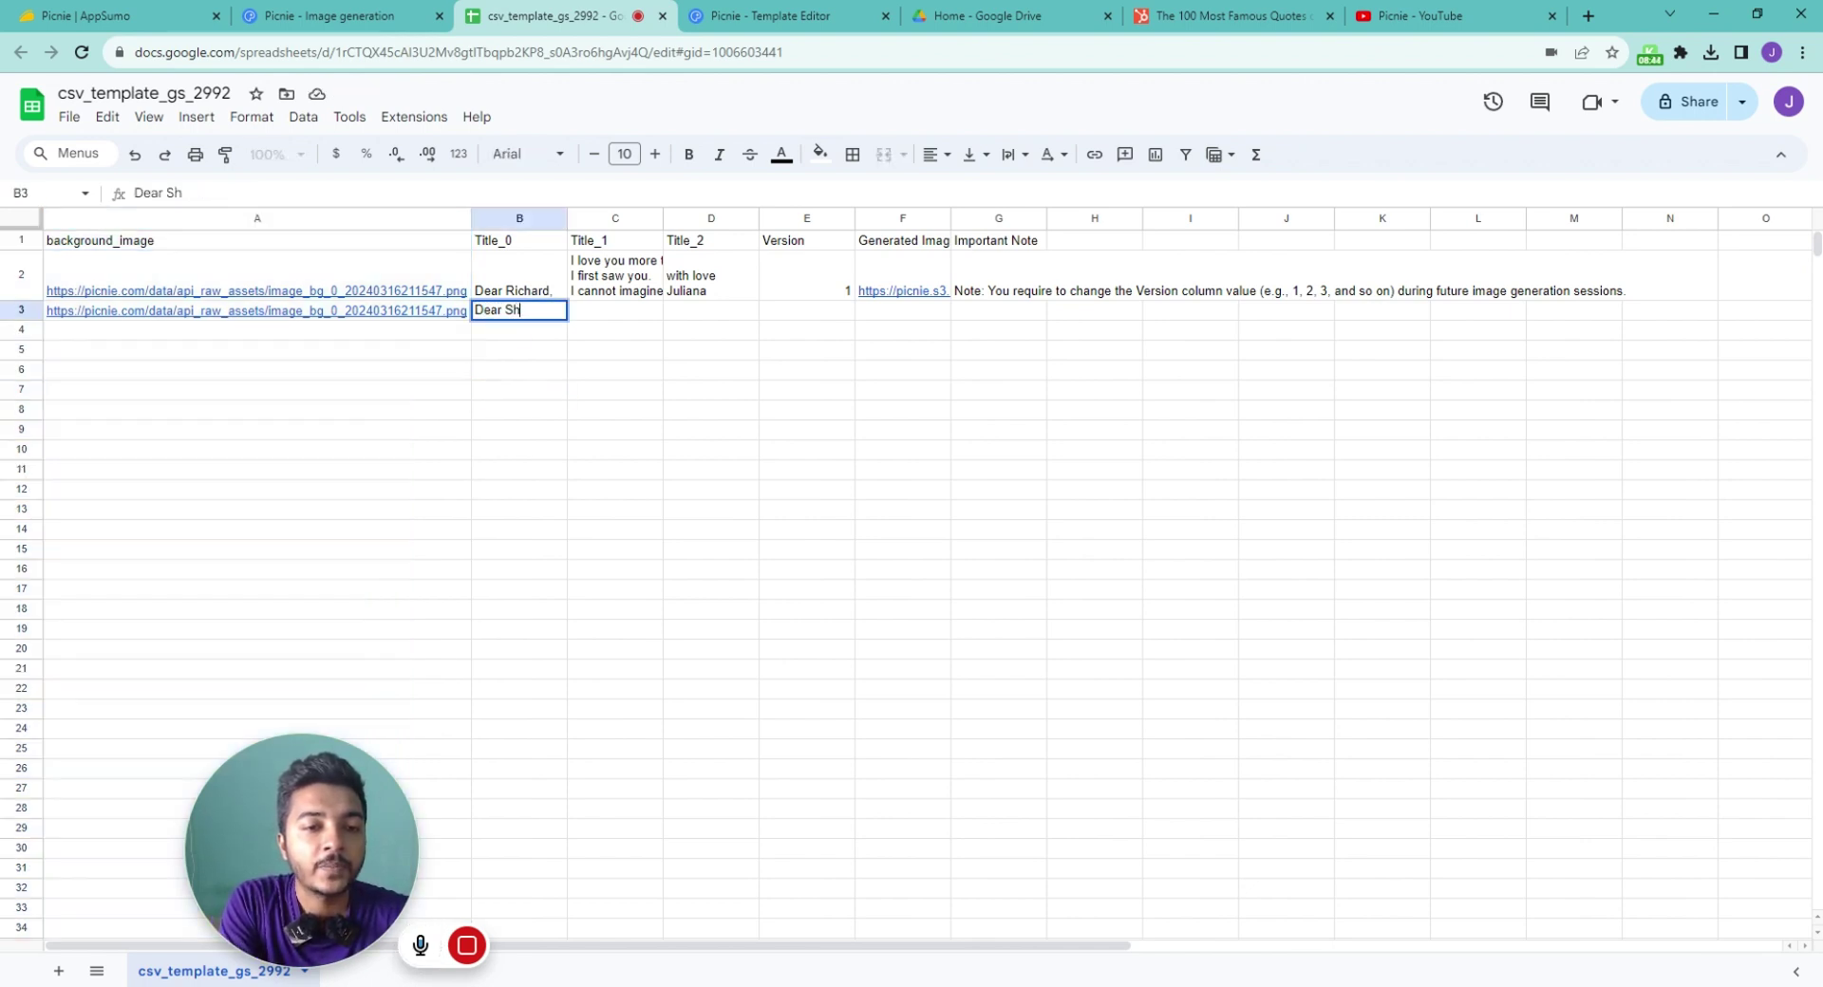
# Copy C2's message into C3, changing both 'you' to 'her' and adding 'Ex' after Valentine
pyautogui.click(612, 279)
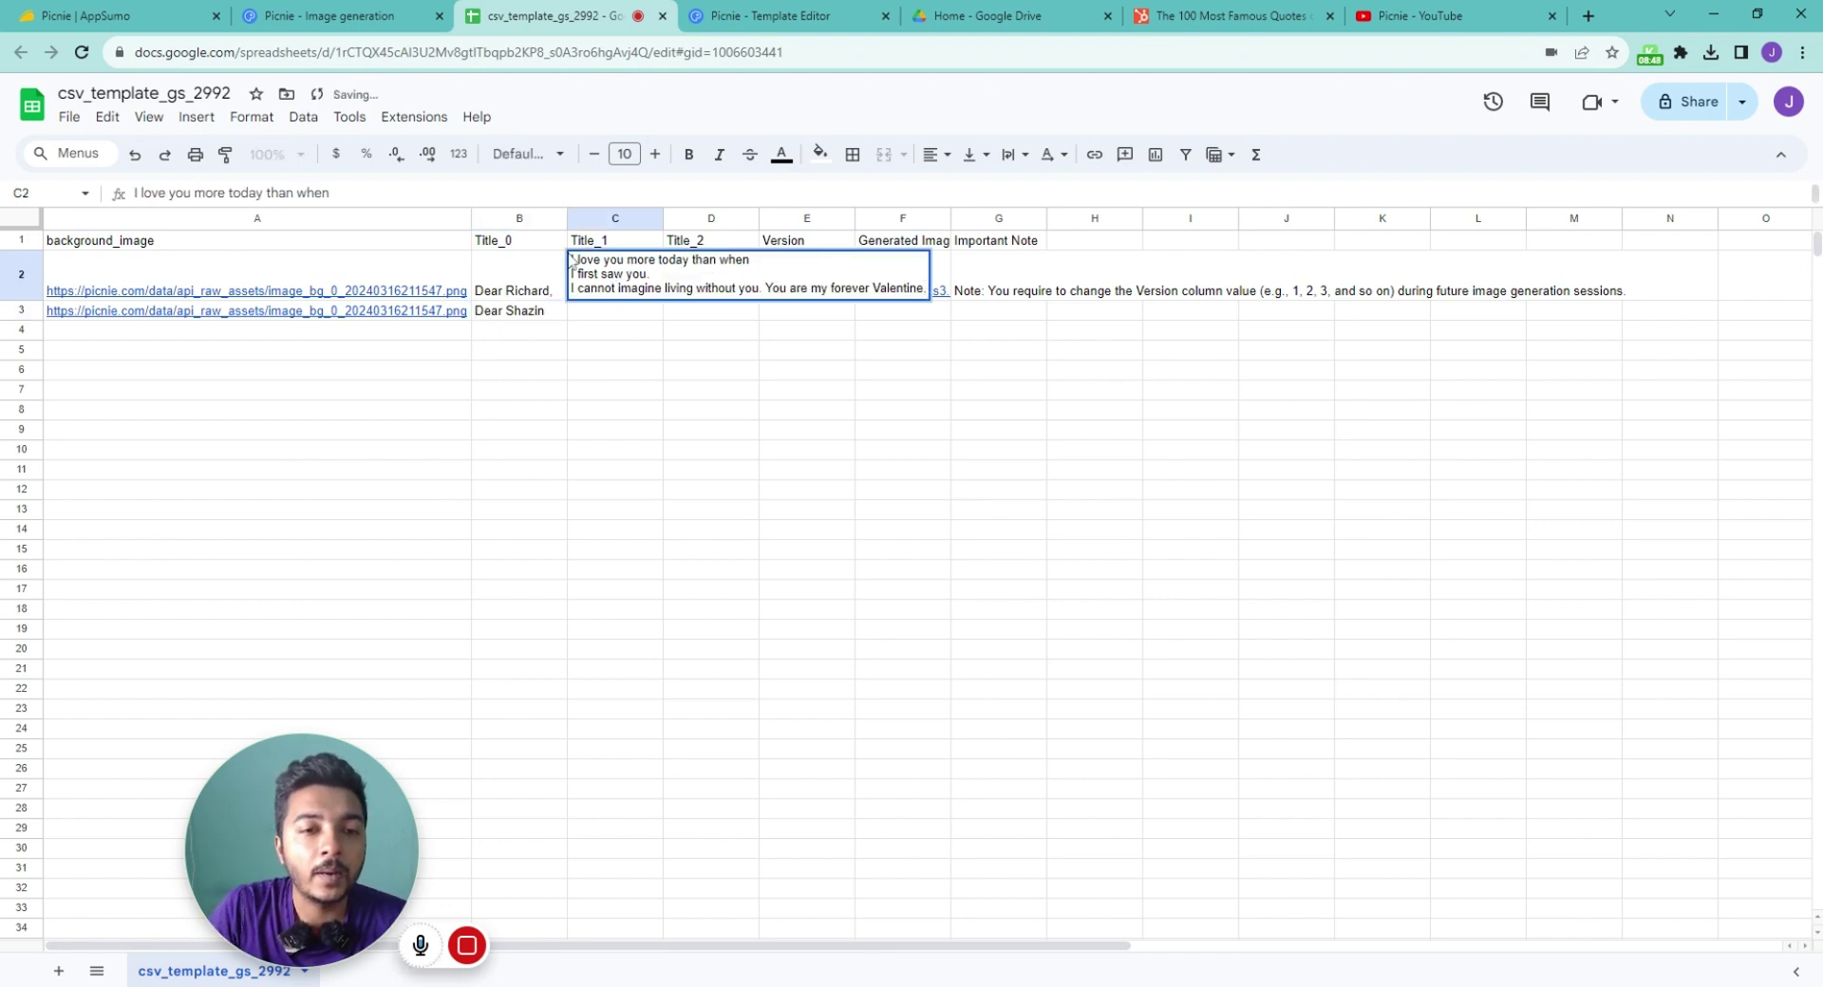
pyautogui.moveTo(572, 259); pyautogui.dragTo(940, 294)
pyautogui.hotkey('ctrl', 'c')
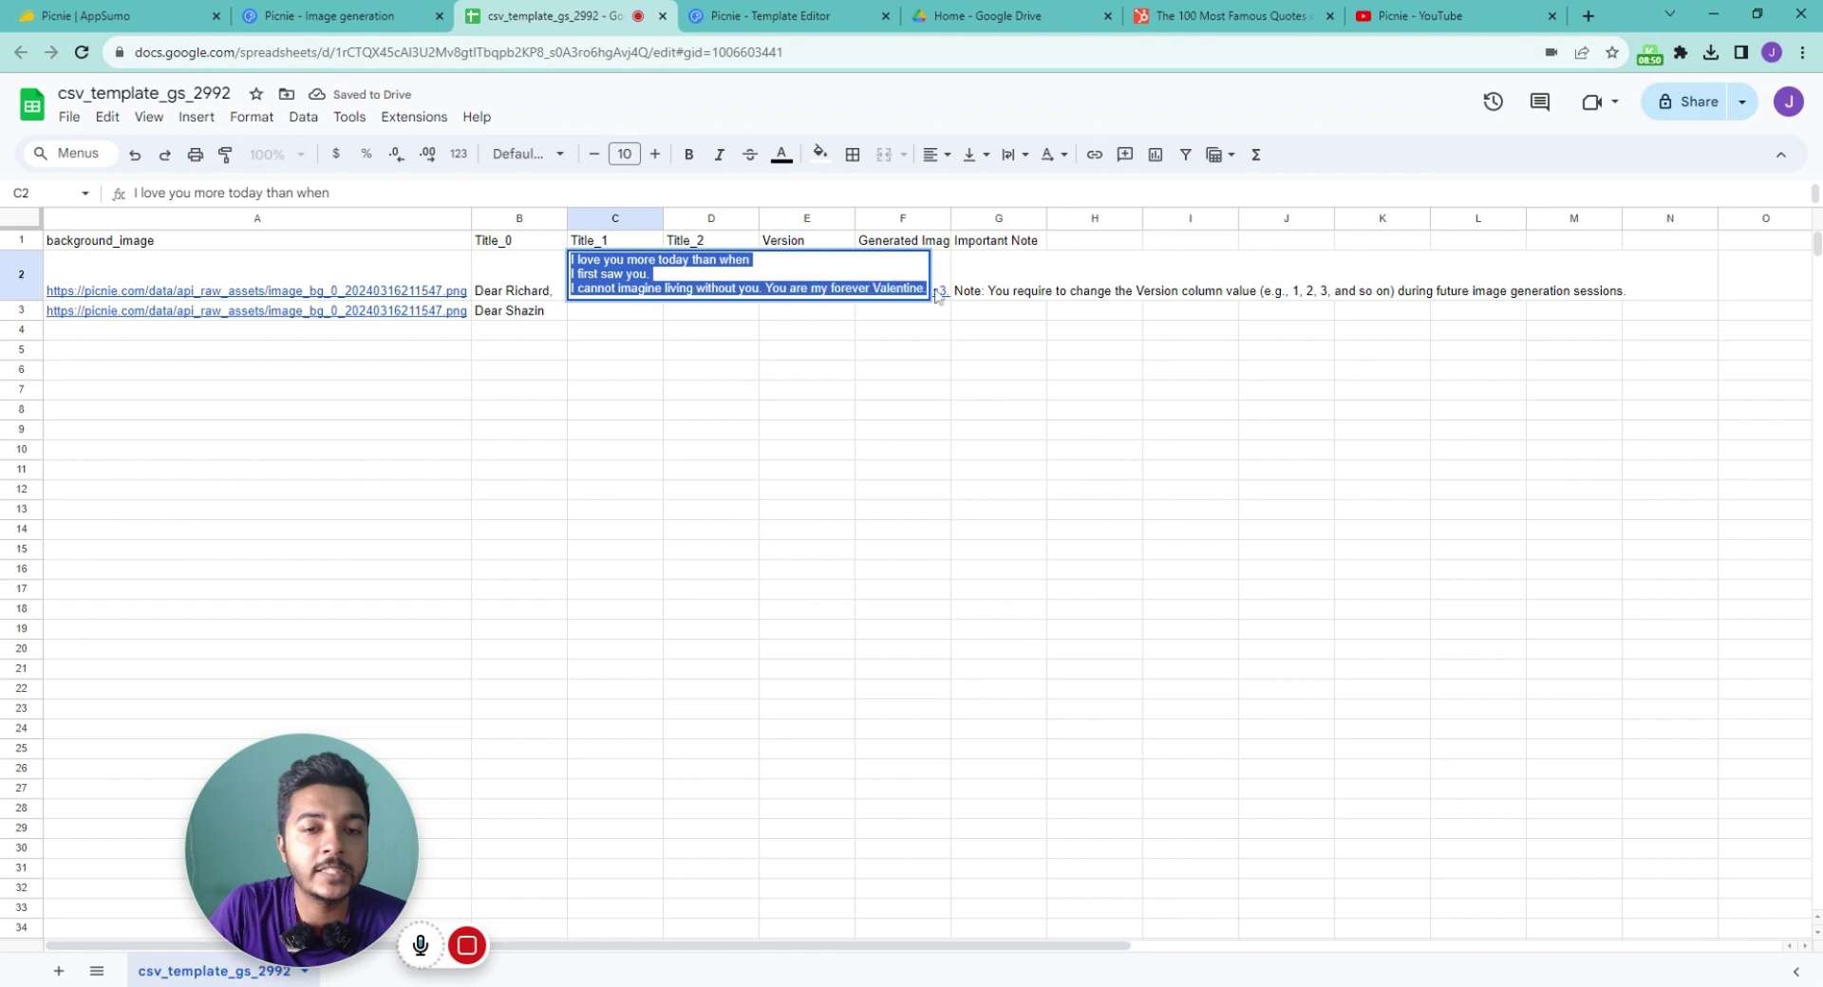
pyautogui.click(643, 314)
pyautogui.hotkey('ctrl', 'v')
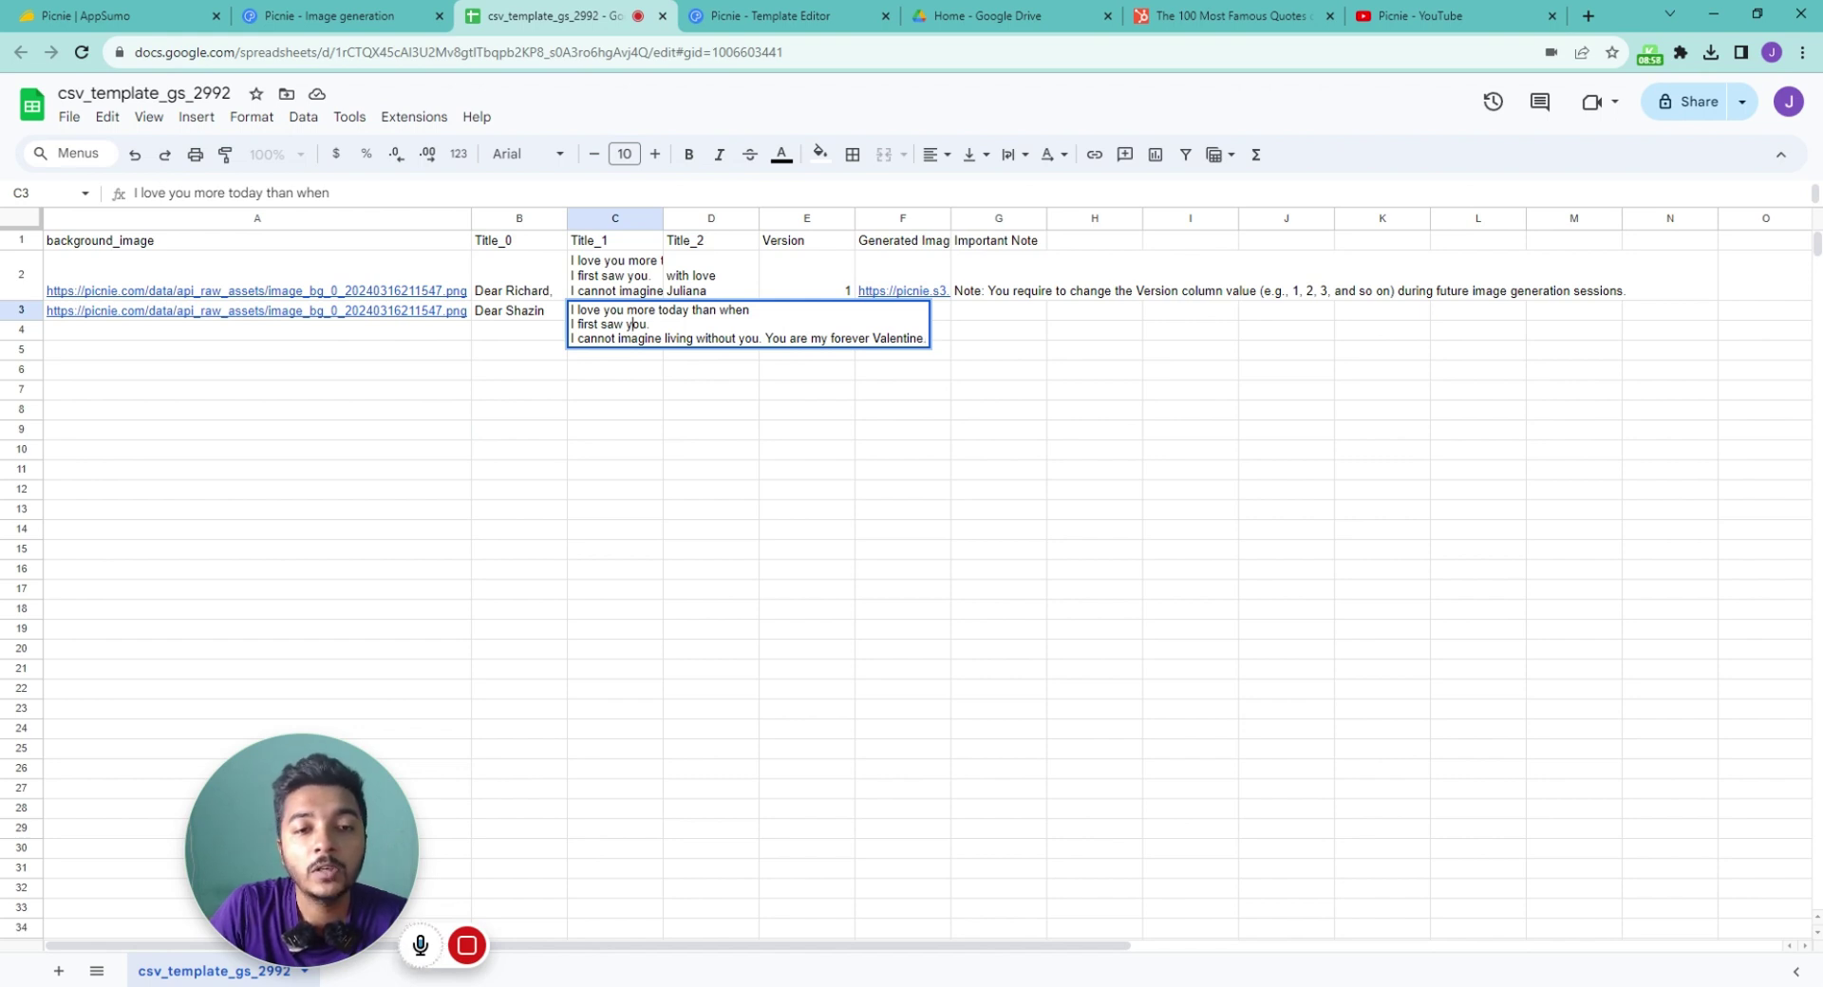
pyautogui.doubleClick(631, 323)
pyautogui.write('her')
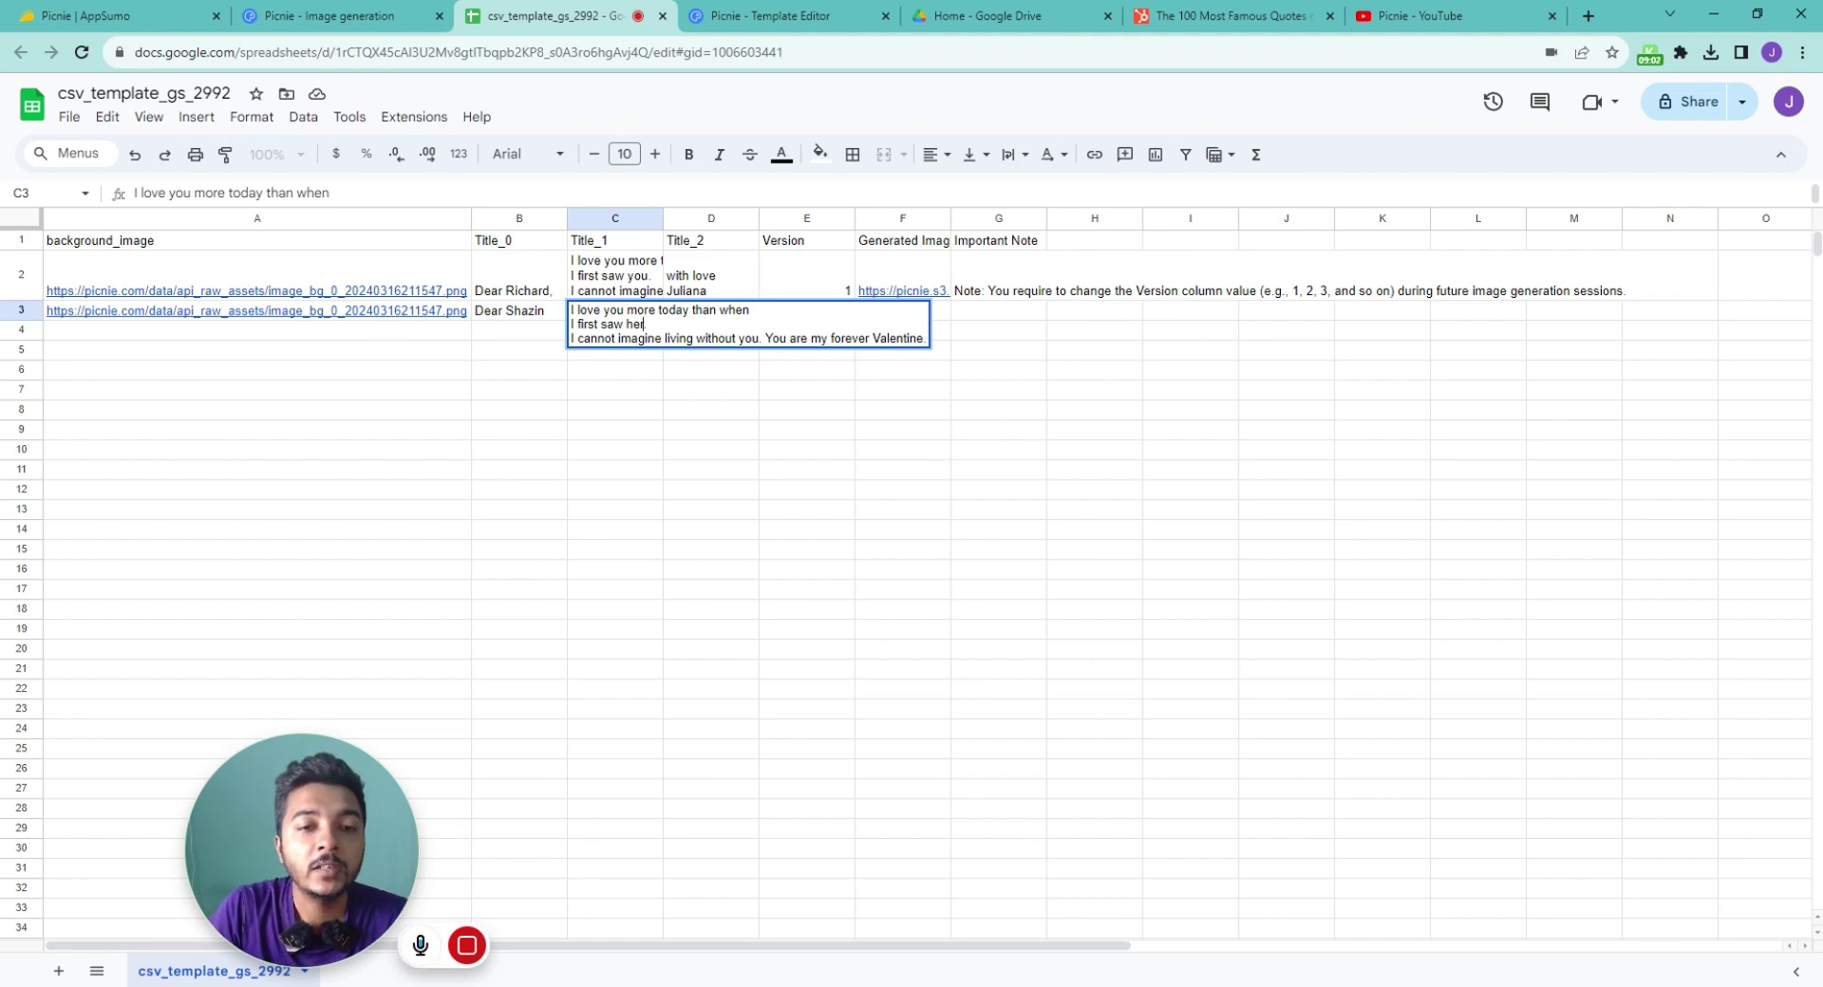
pyautogui.doubleClick(748, 338)
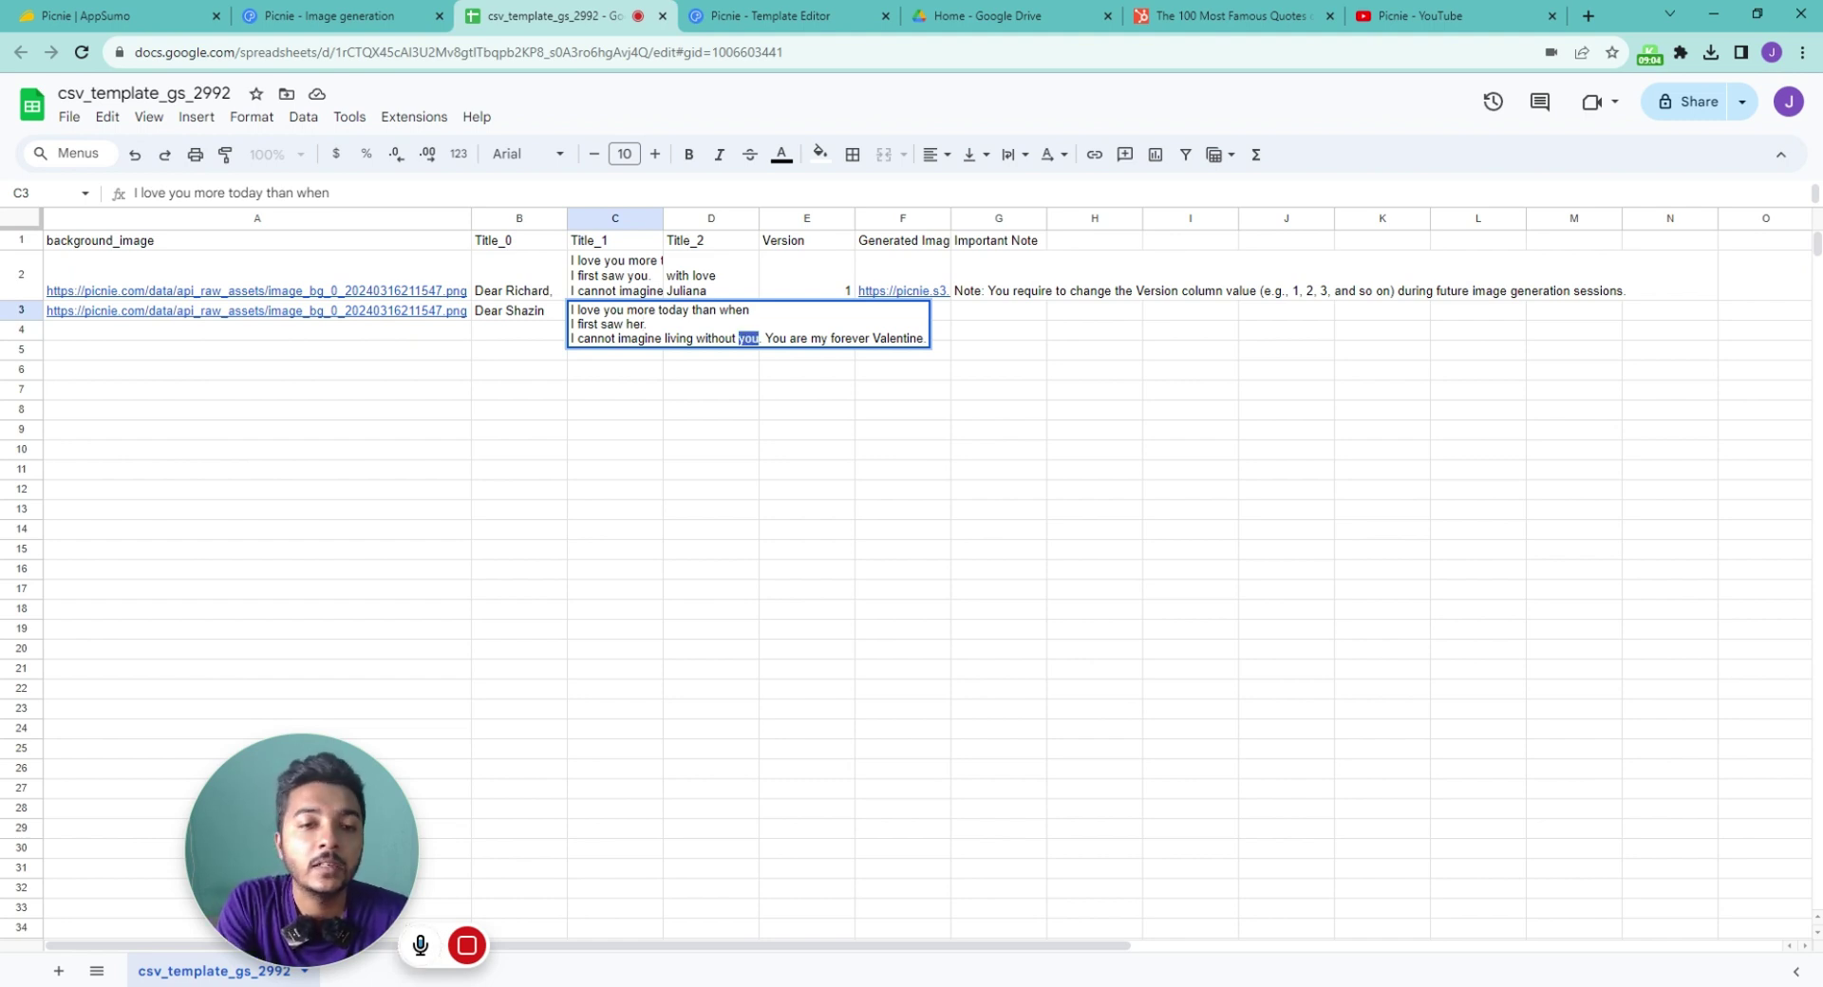
pyautogui.write('her')
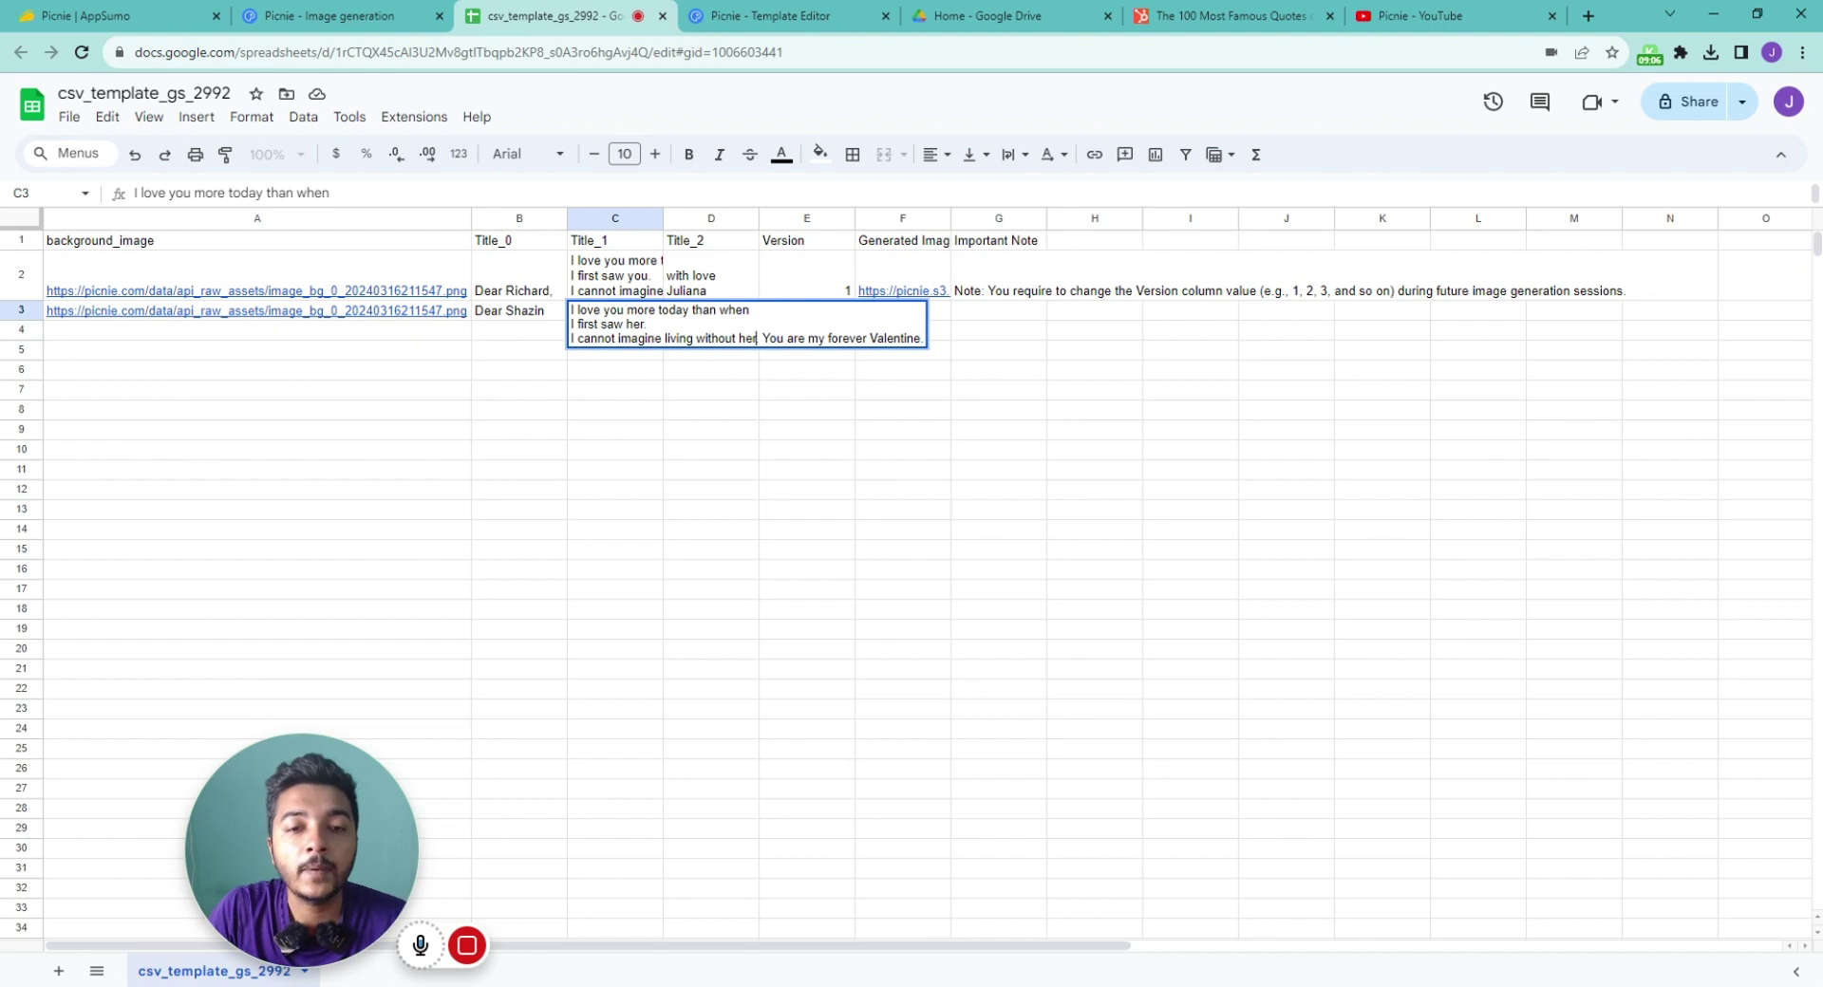
pyautogui.doubleClick(886, 338)
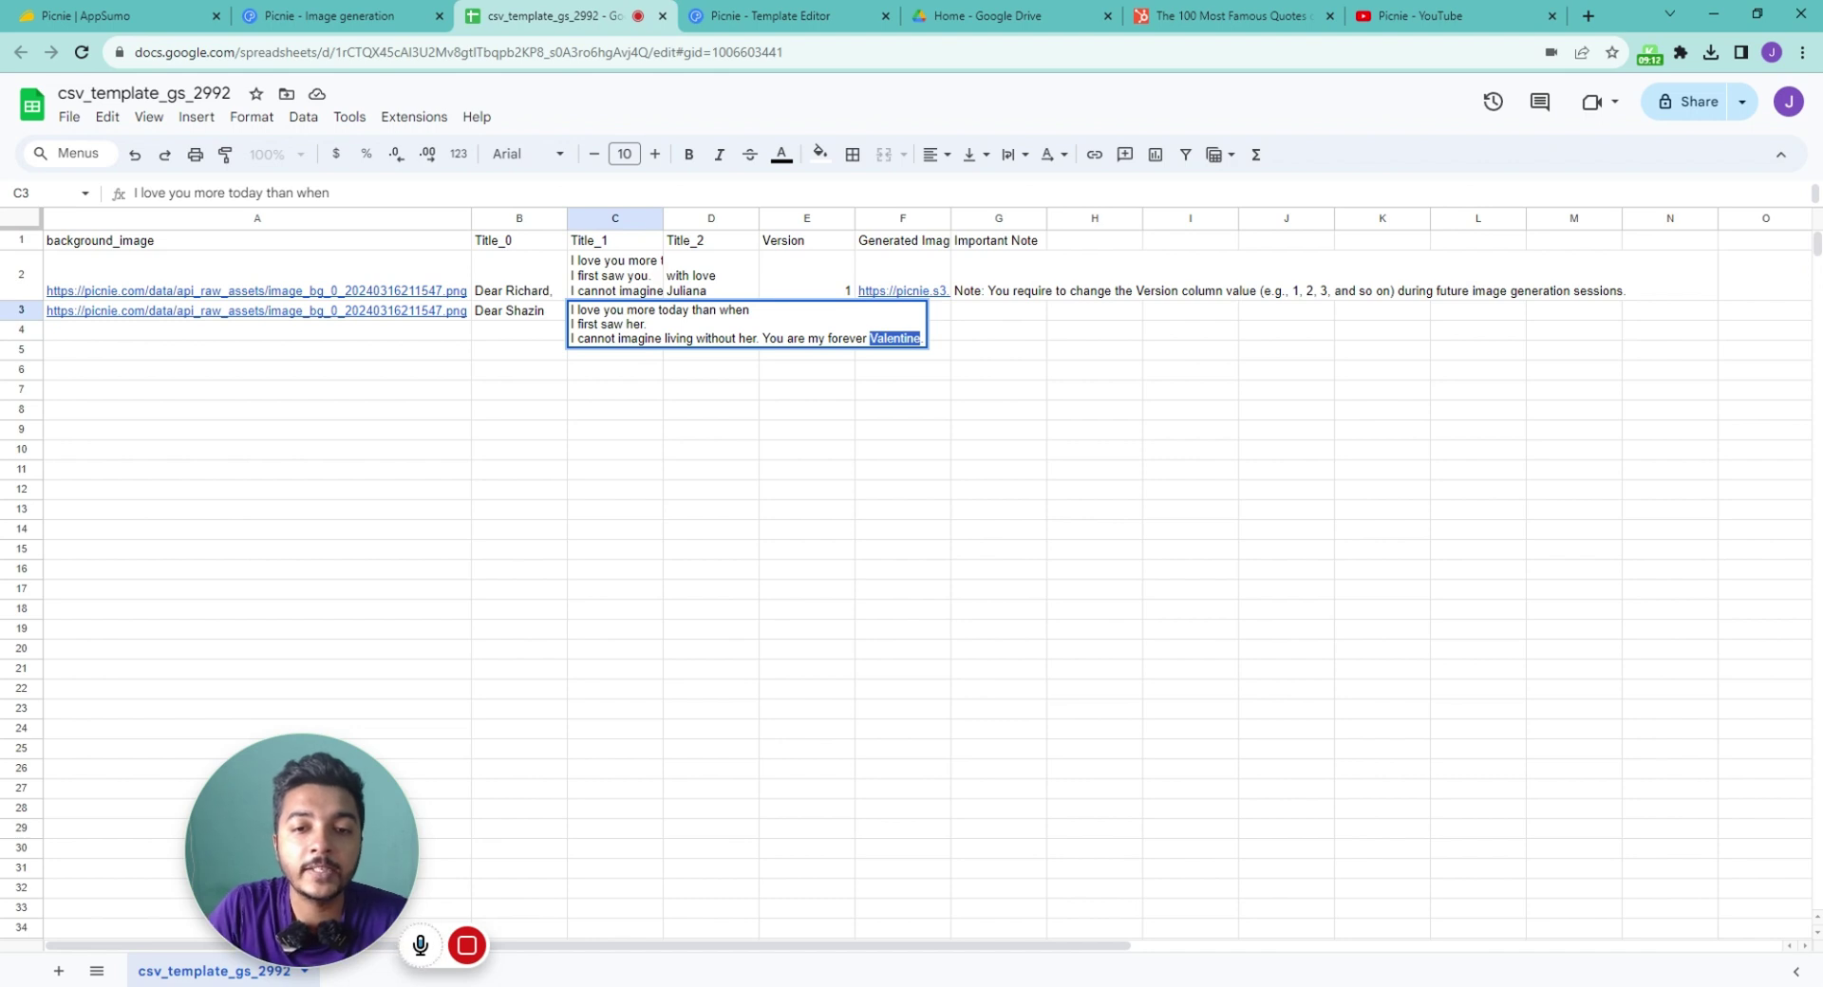
pyautogui.click(917, 338)
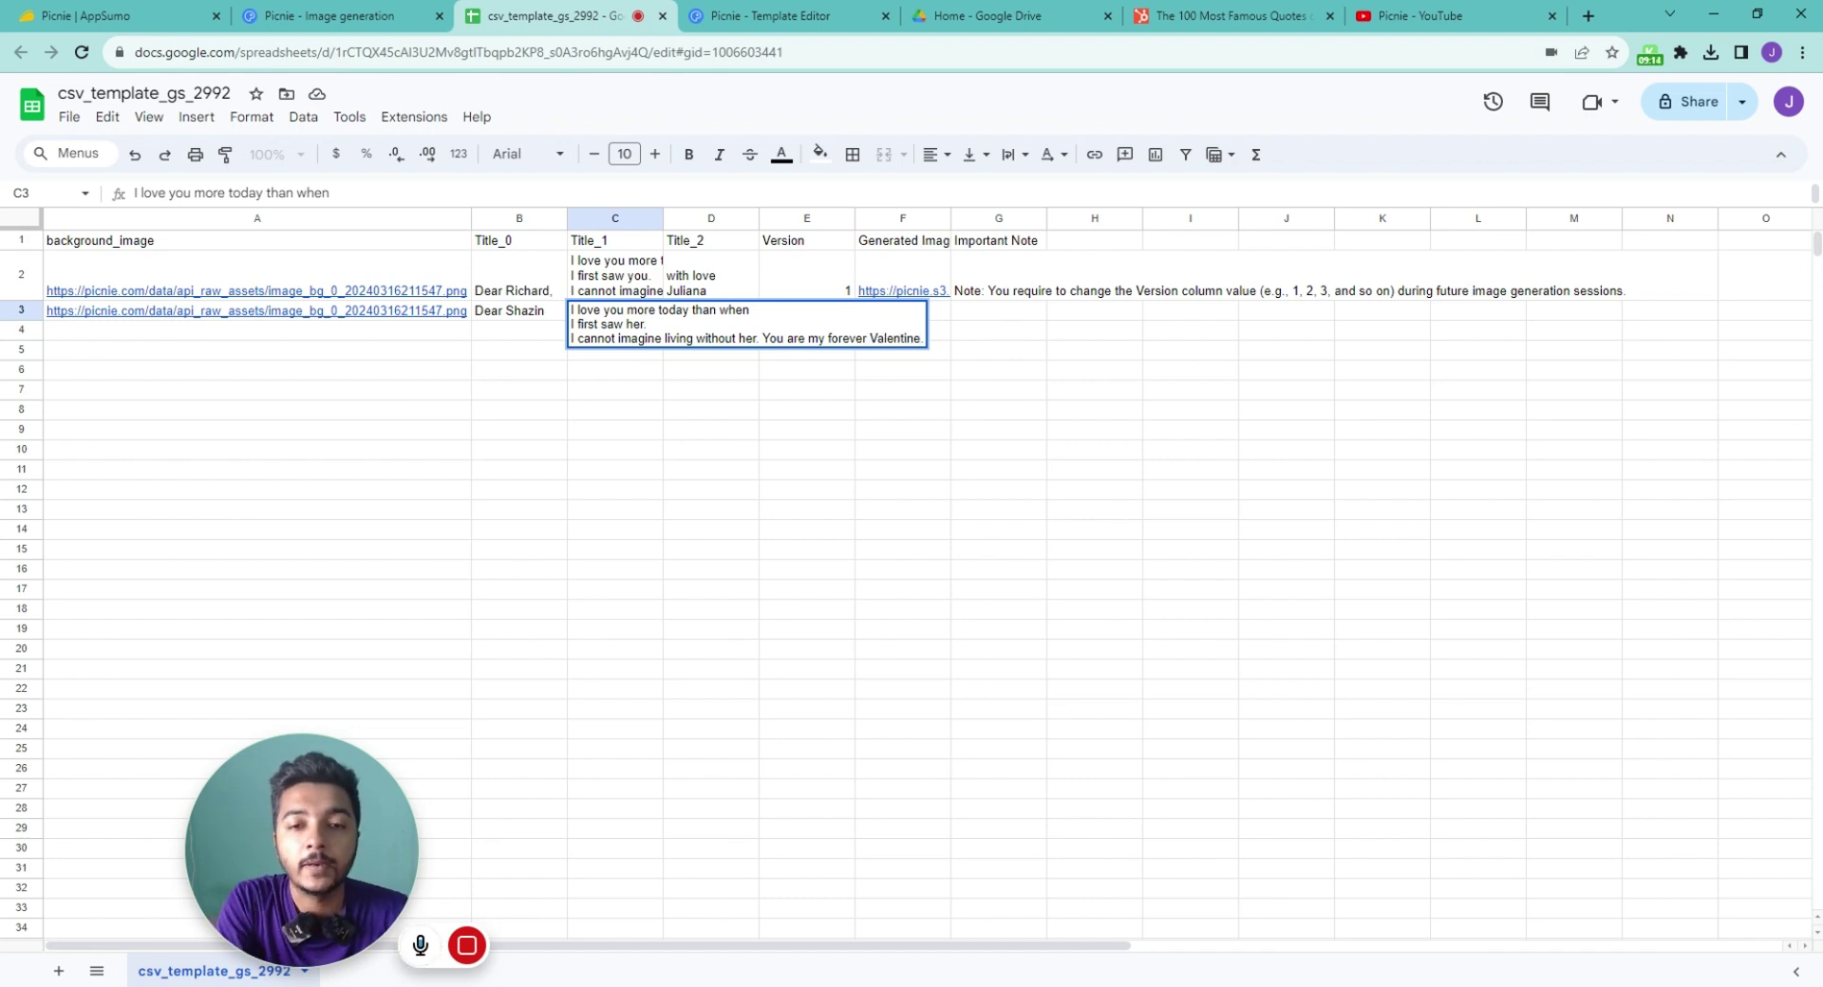
pyautogui.write('Ex')
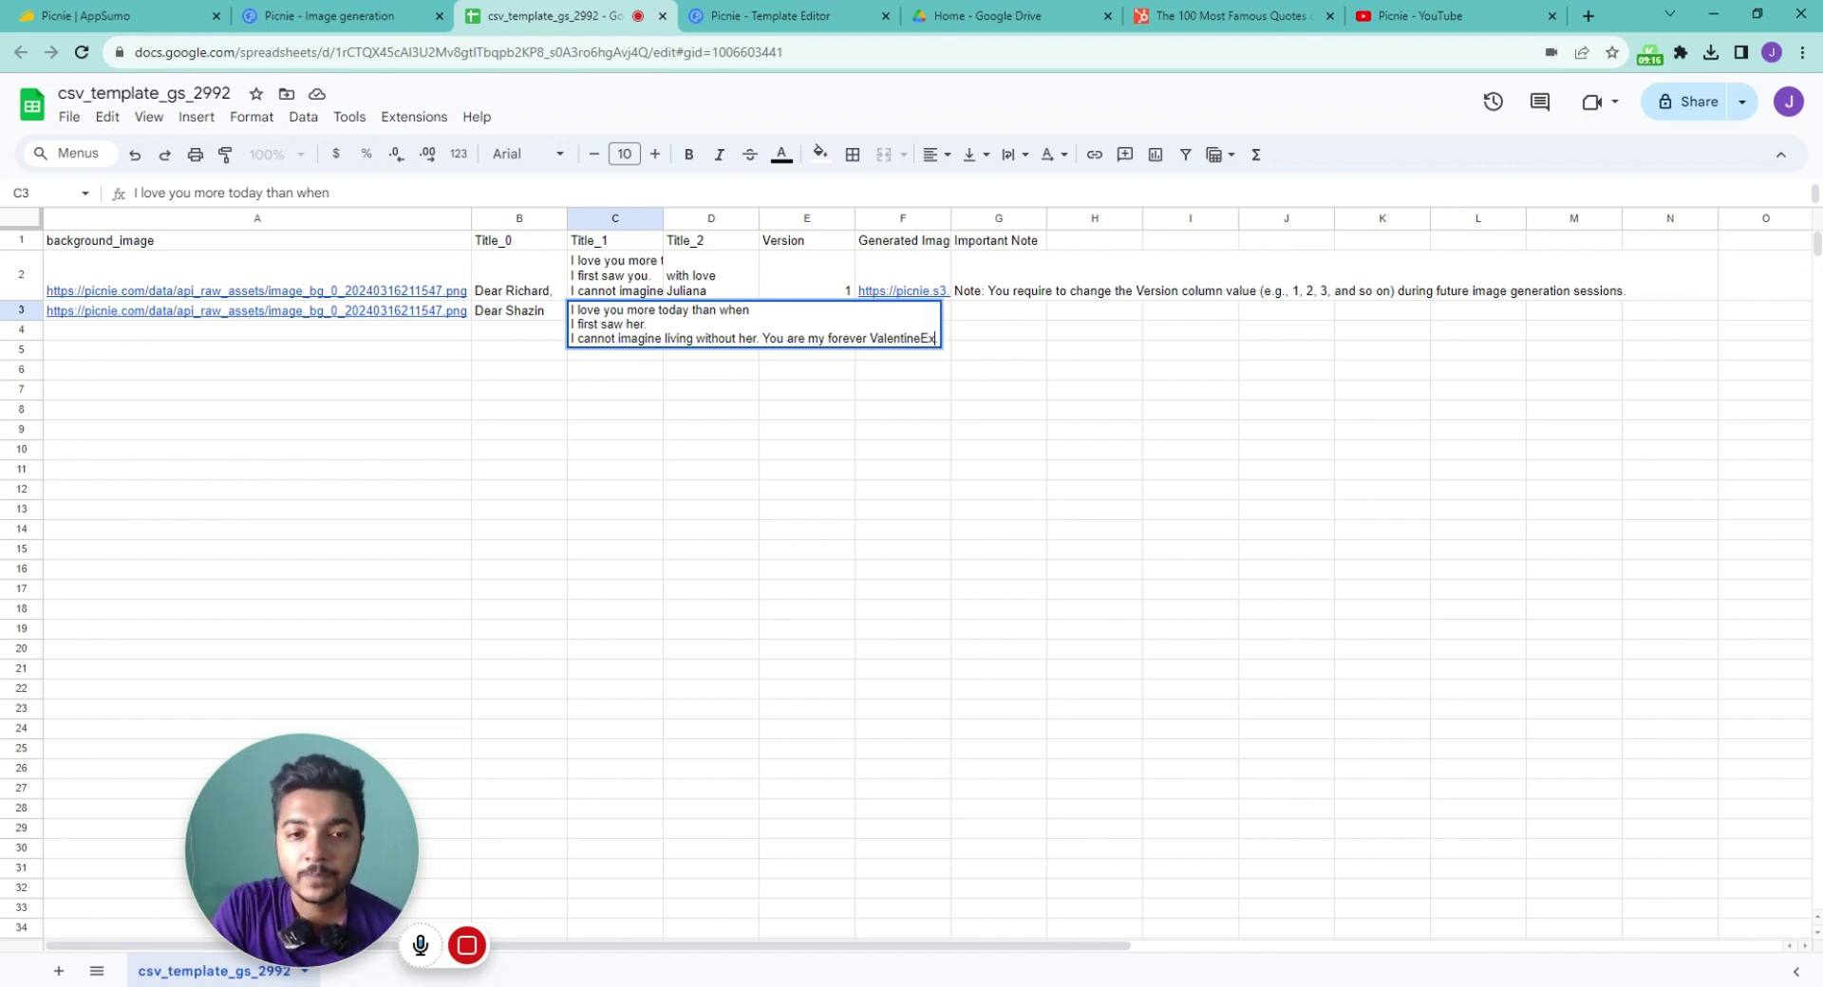
pyautogui.click(965, 394)
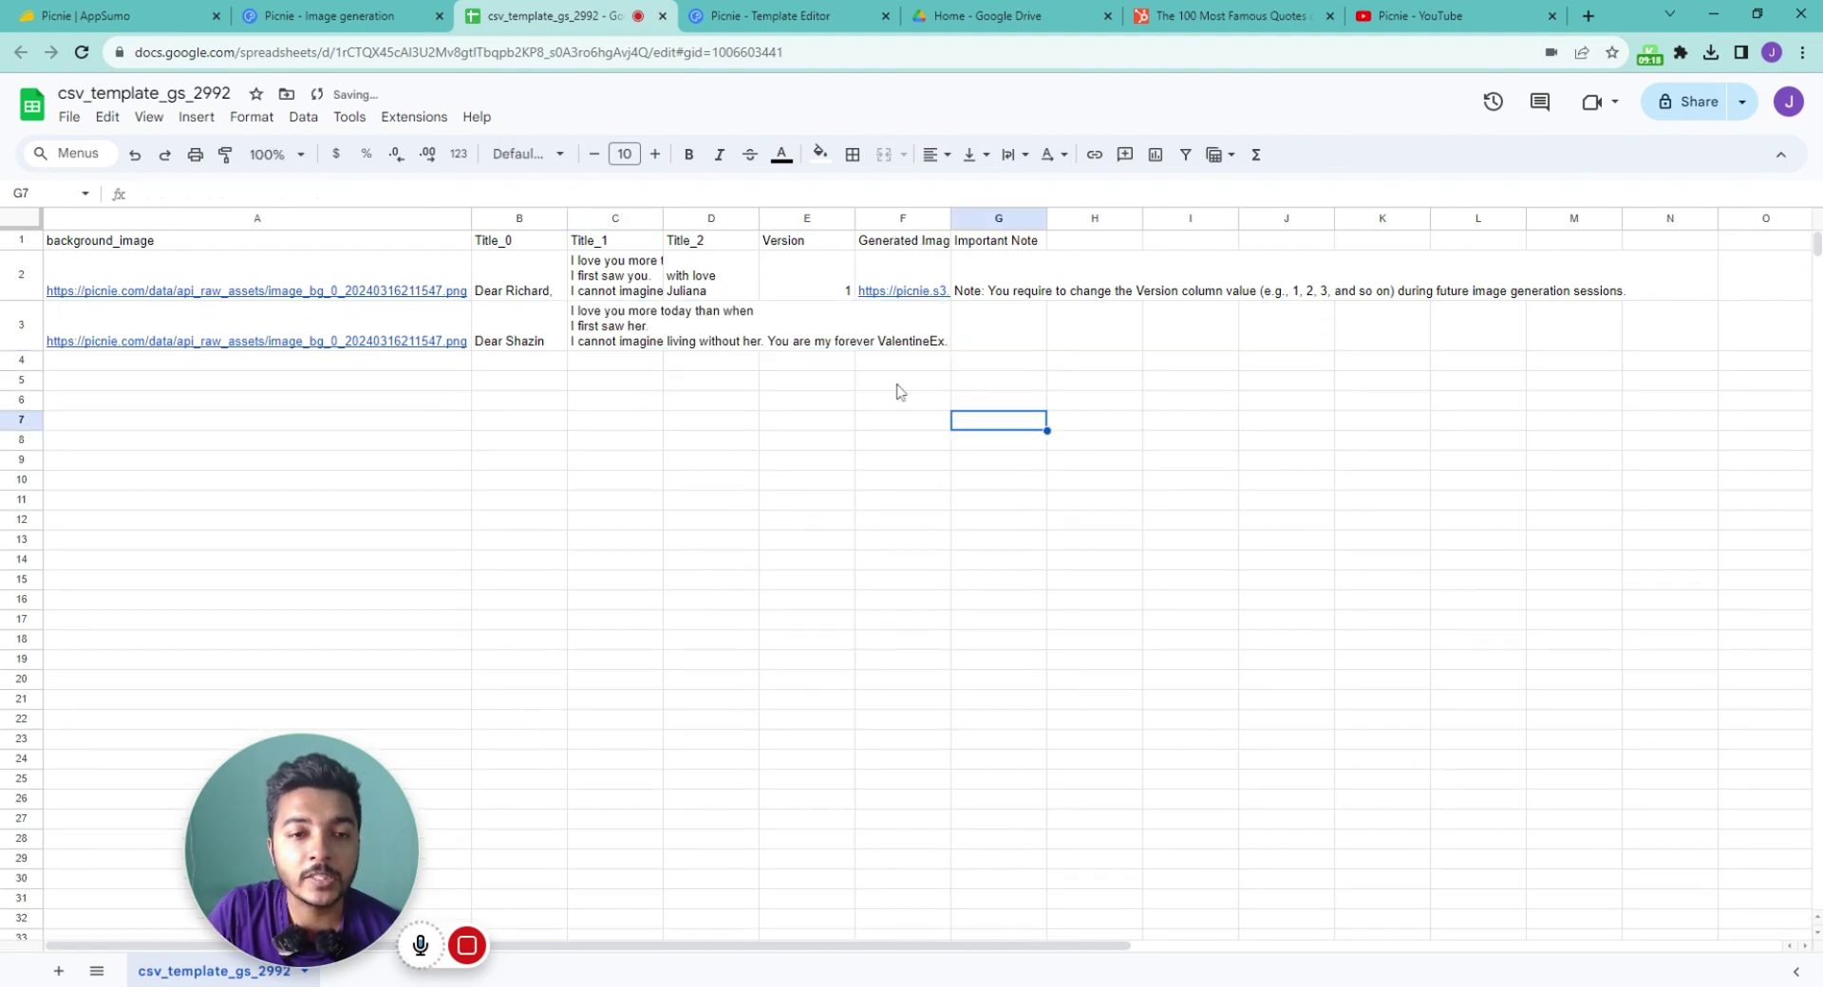
# Copy D2's sign-off into D3 with the name changed to Jack
pyautogui.click(705, 245)
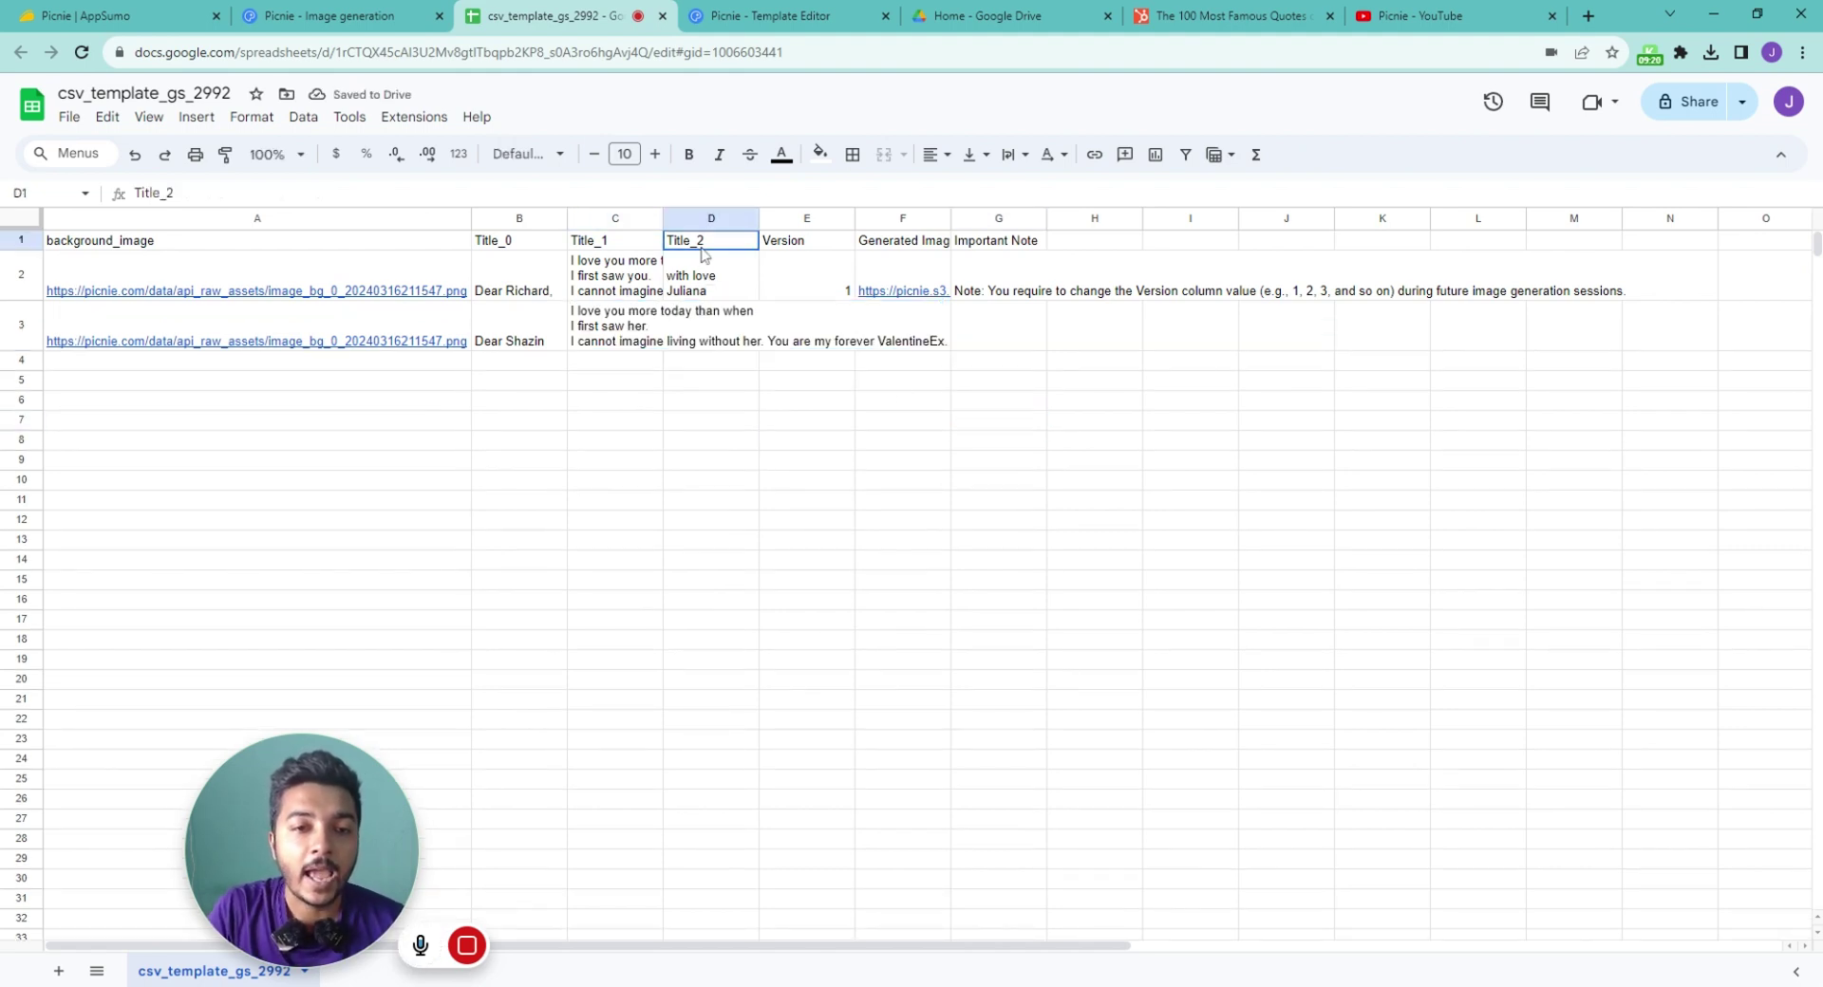
pyautogui.doubleClick(708, 288)
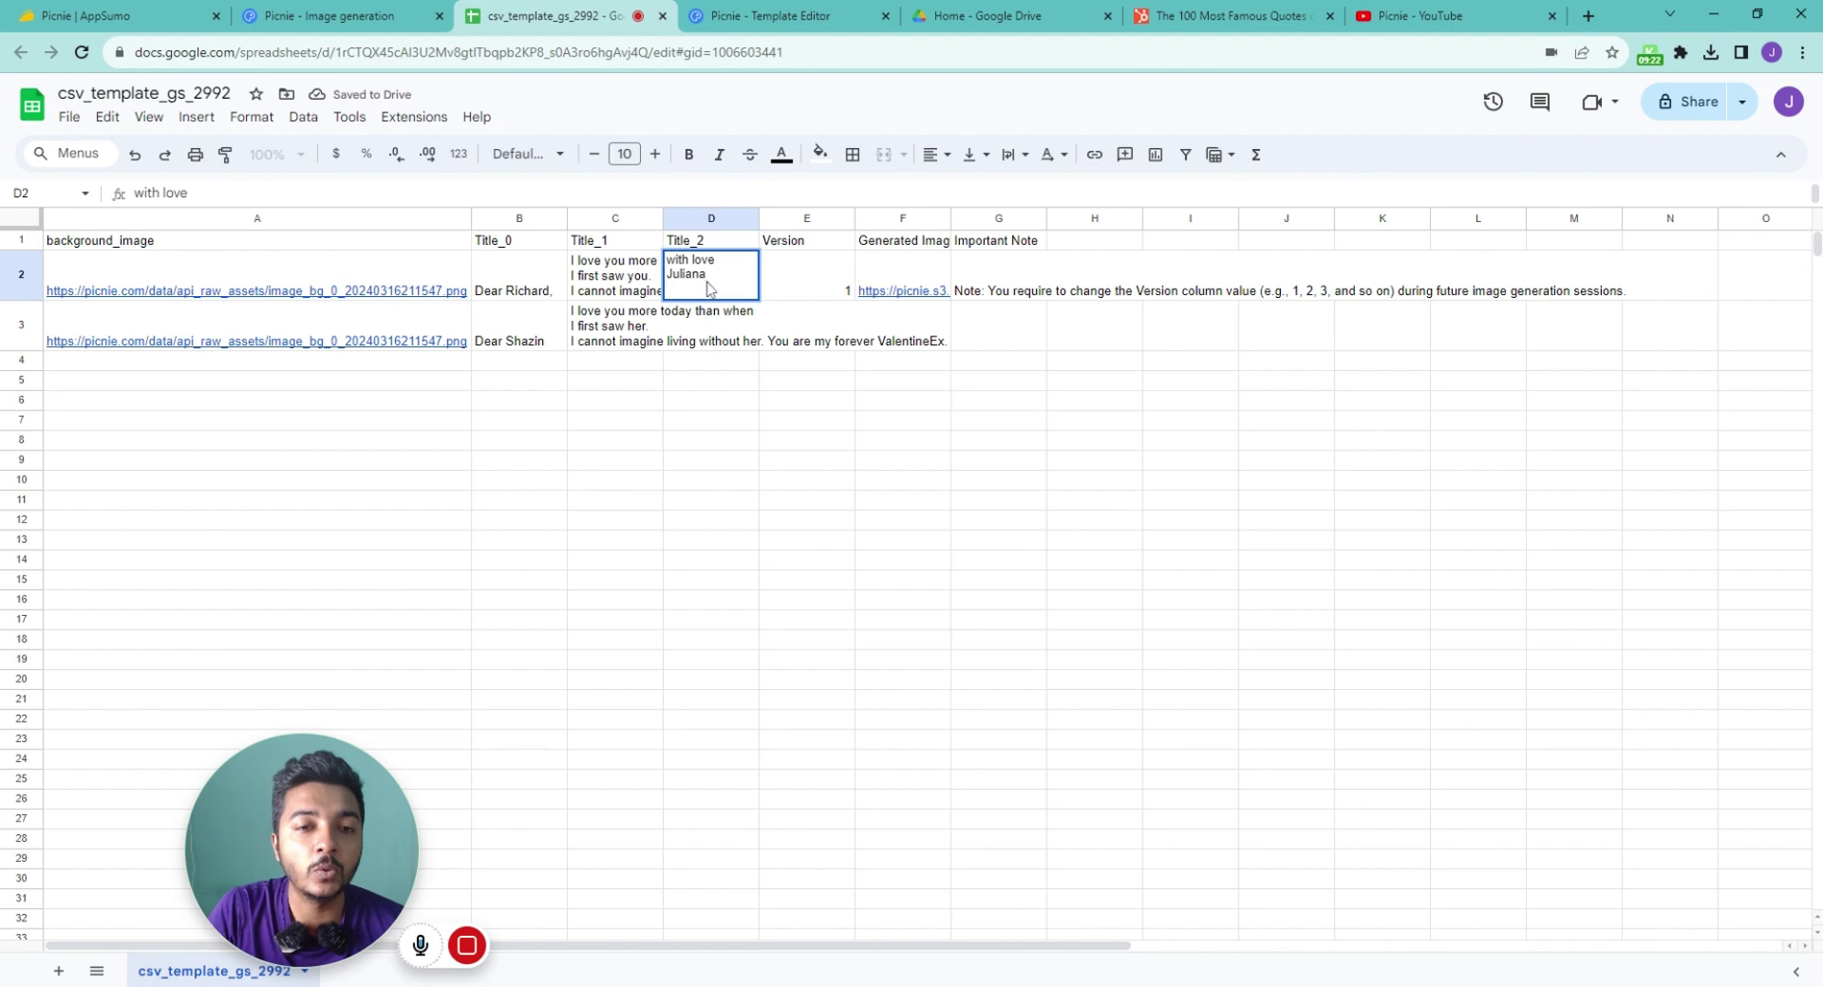
pyautogui.moveTo(707, 288); pyautogui.dragTo(669, 259)
pyautogui.hotkey('ctrl', 'c')
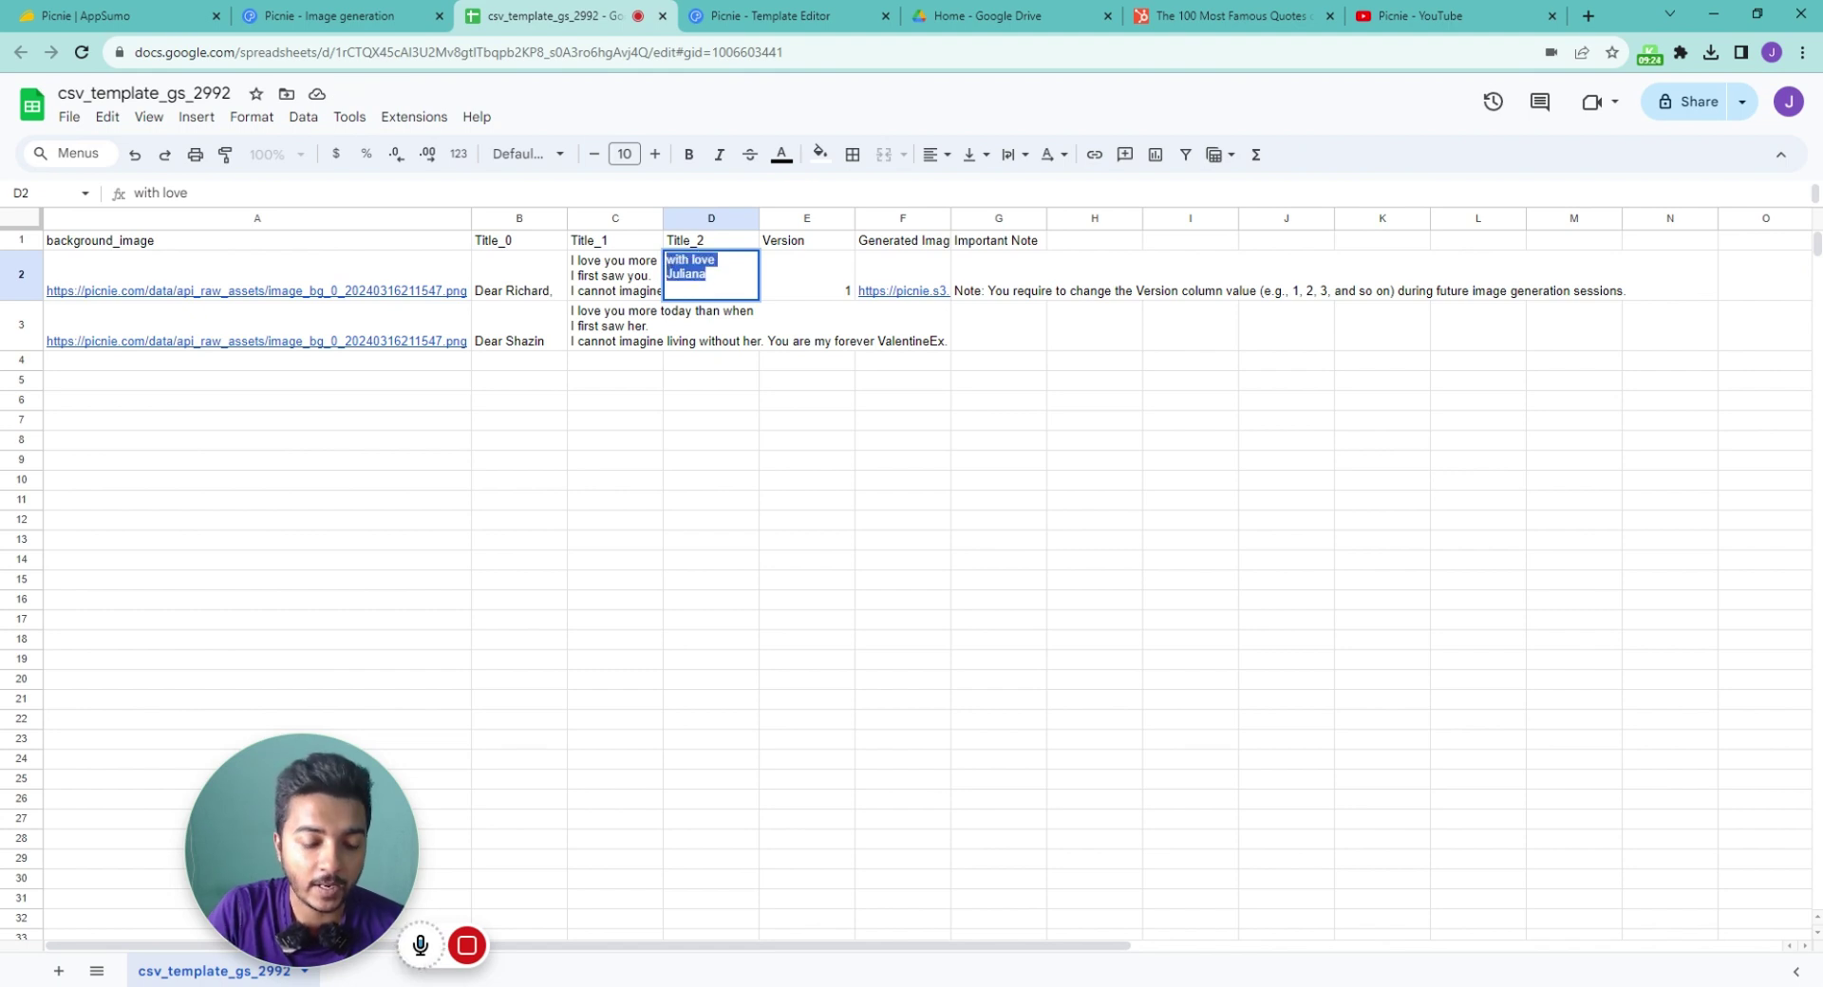
pyautogui.click(782, 403)
pyautogui.doubleClick(729, 339)
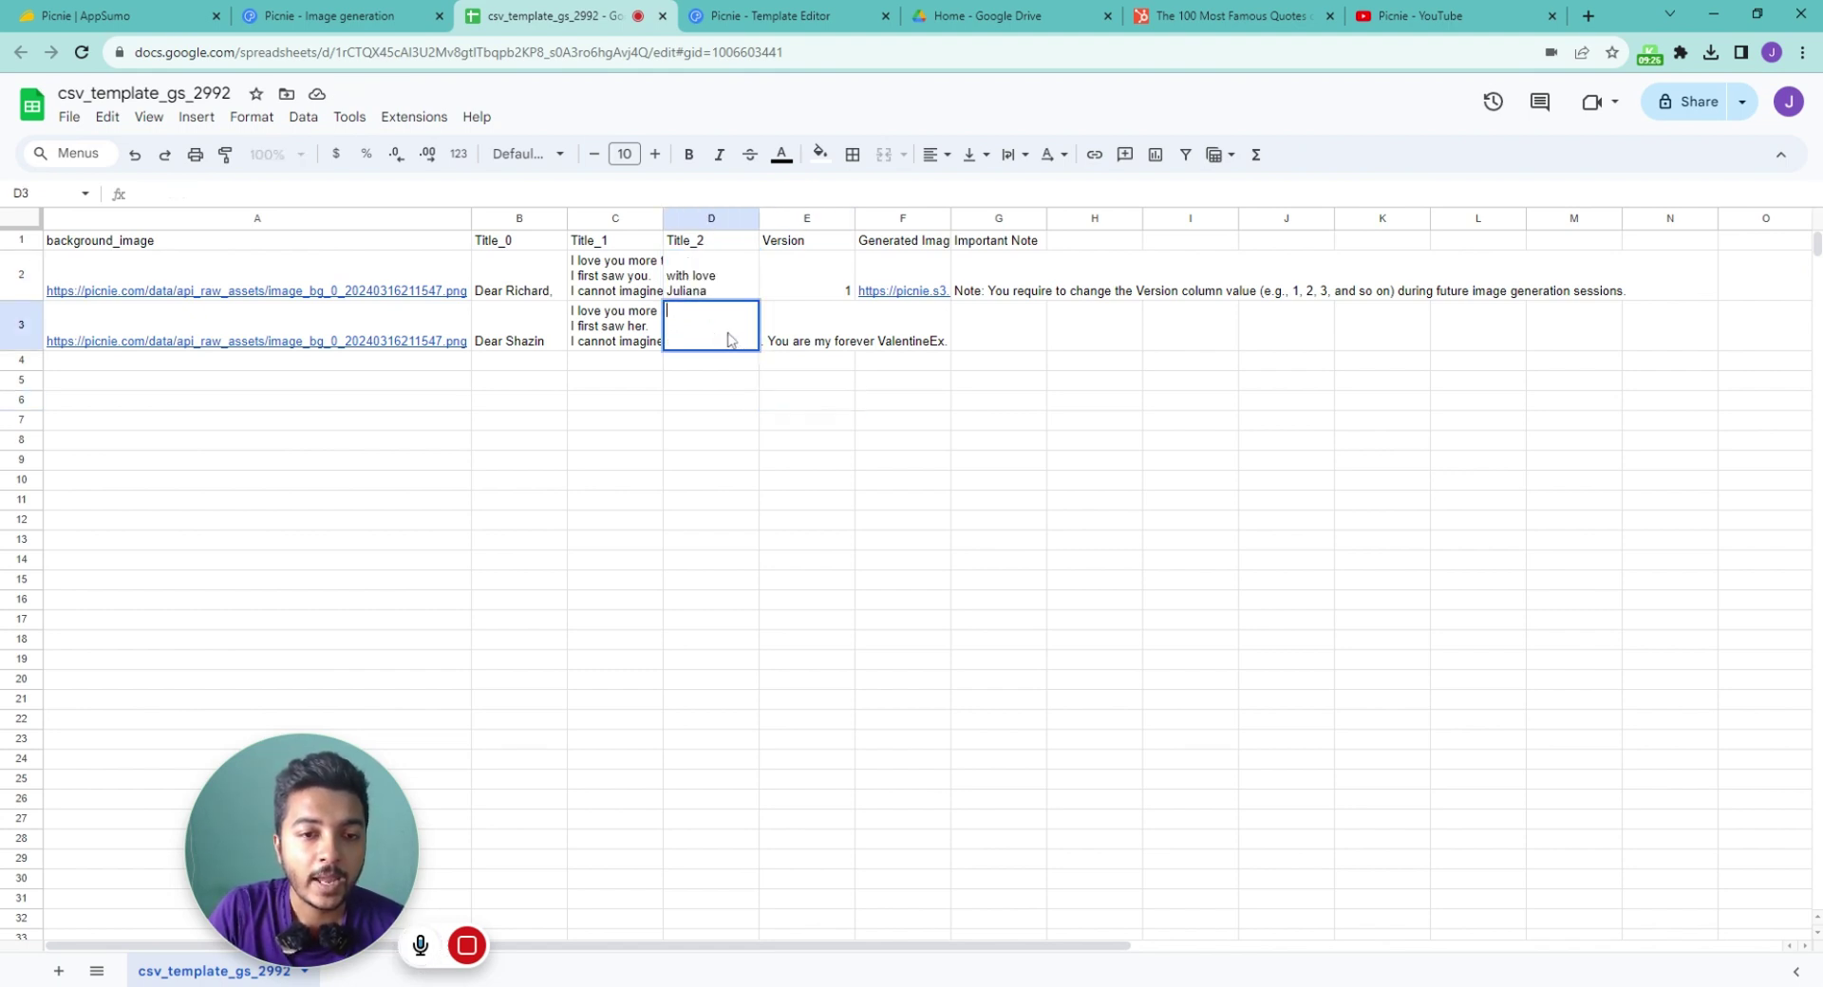
pyautogui.hotkey('ctrl', 'v')
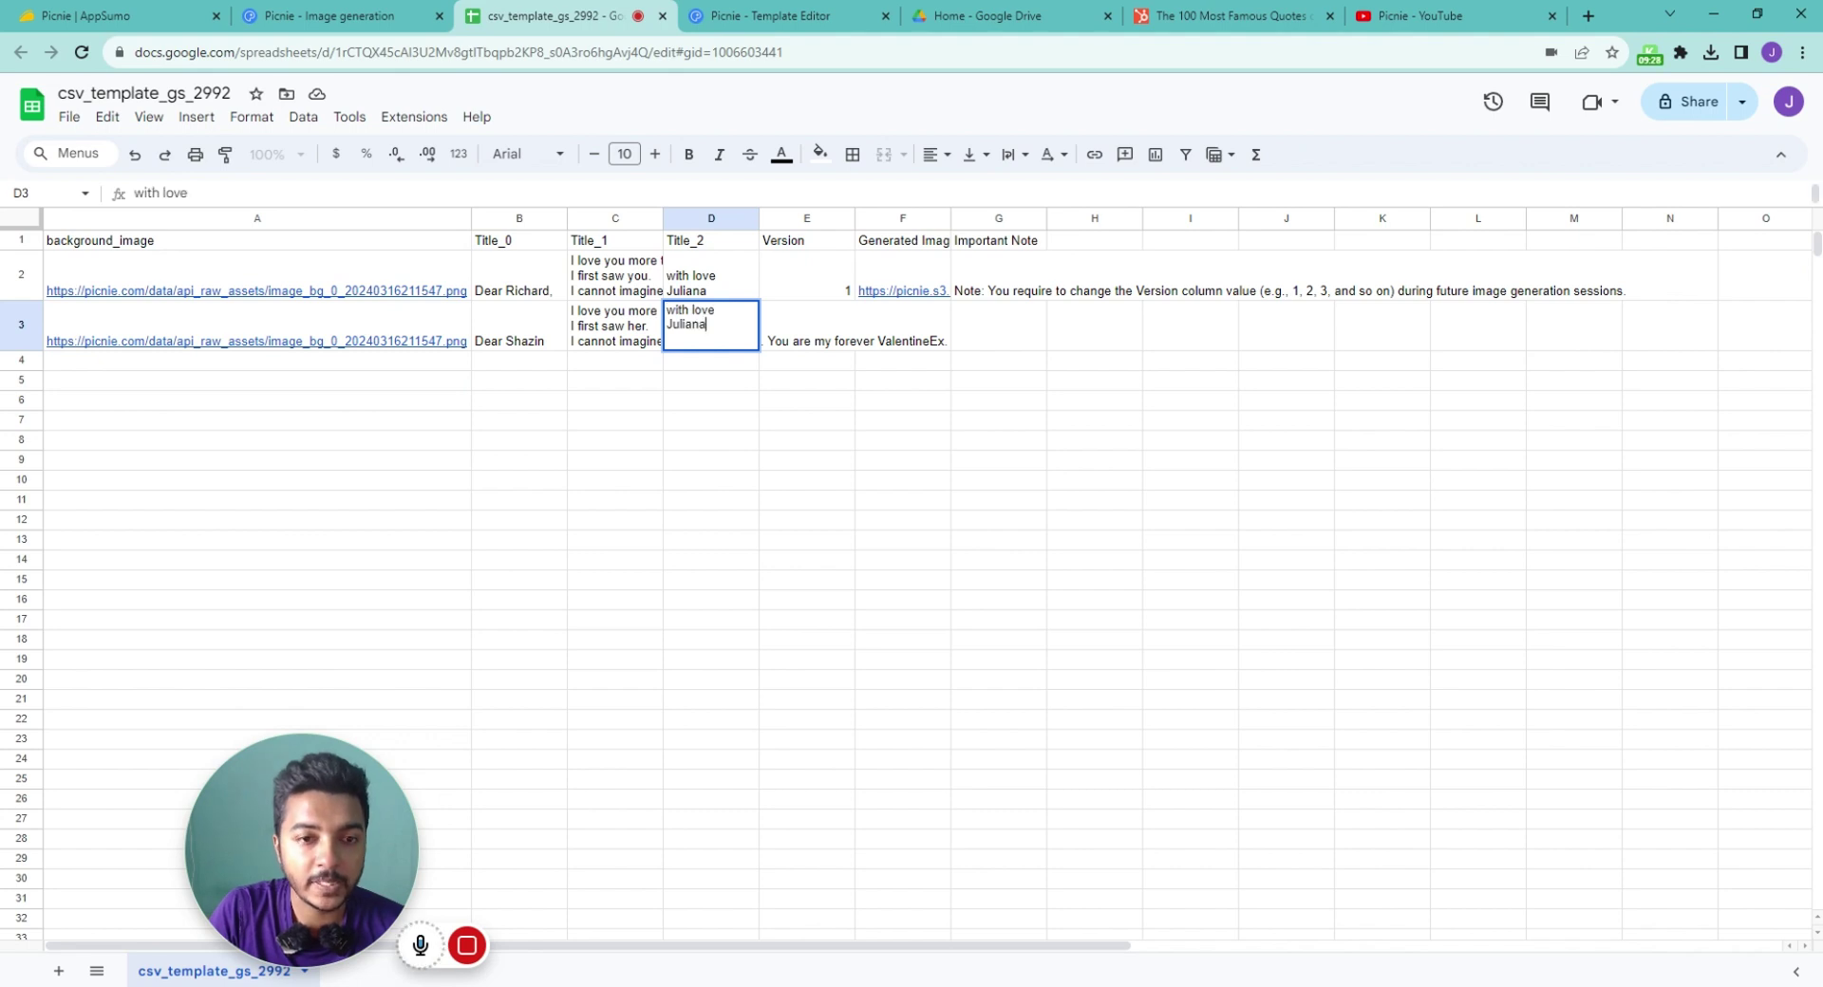
pyautogui.hotkey('shift', 'Home')
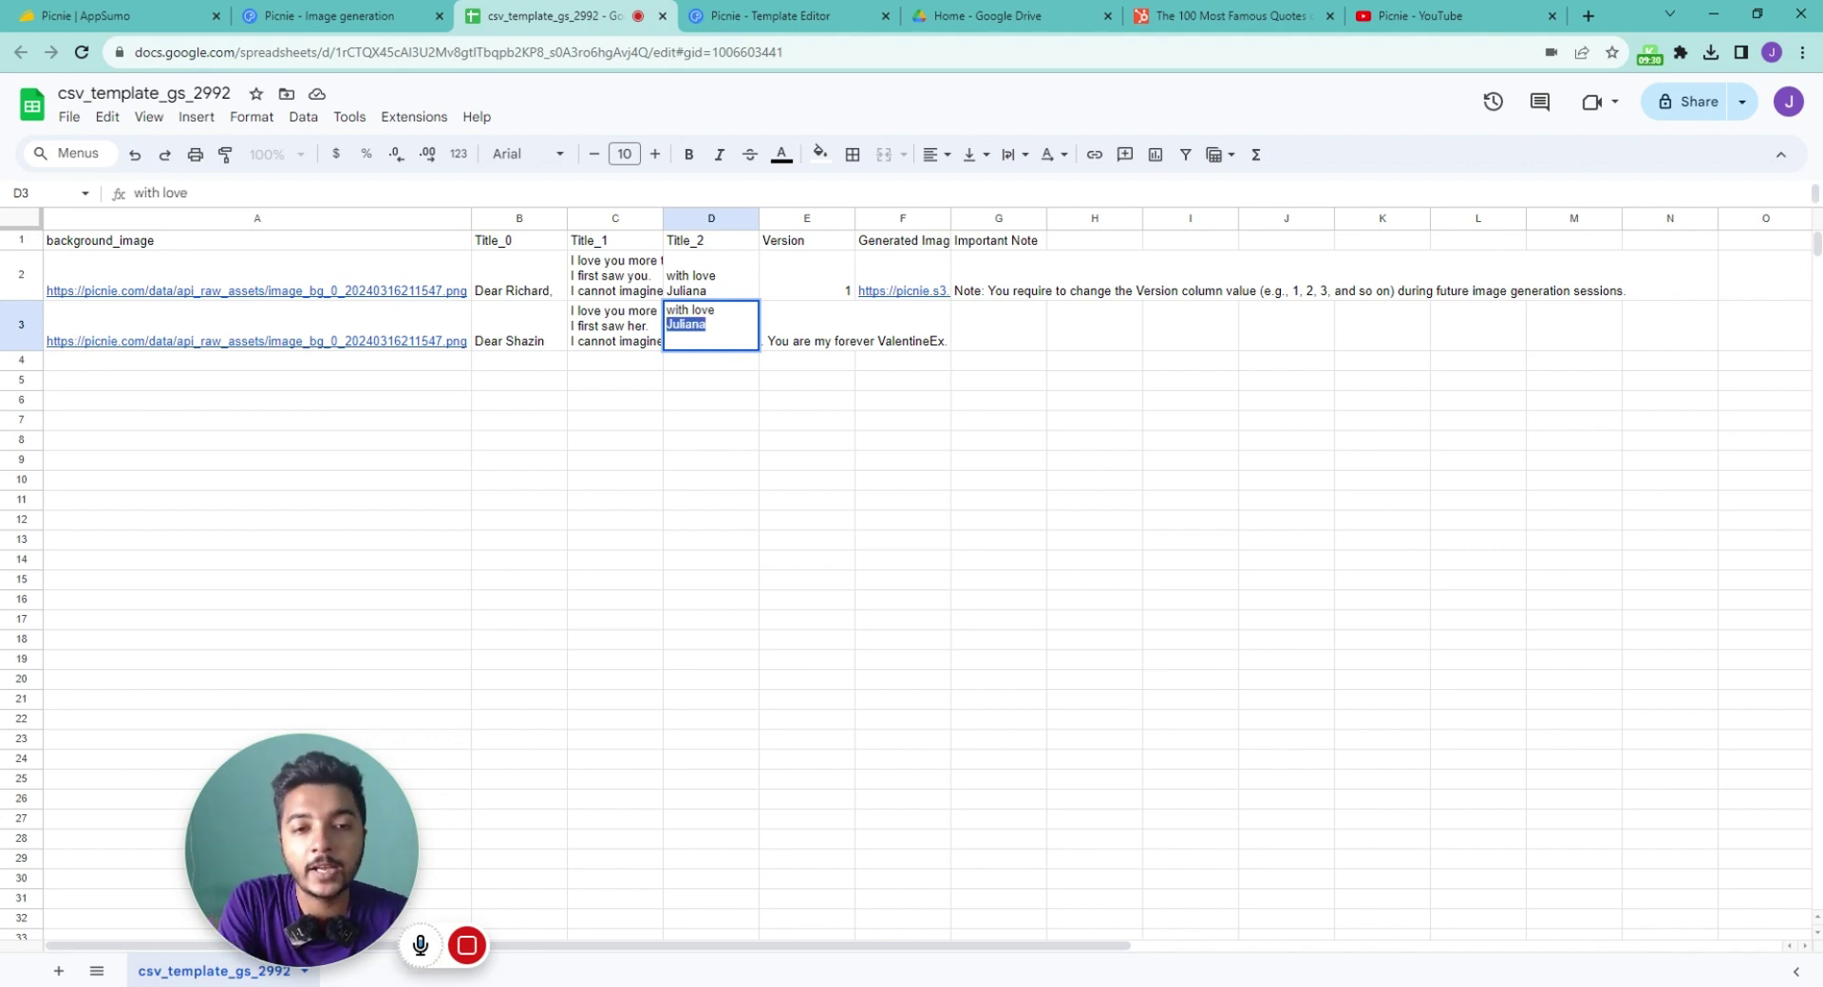
pyautogui.write('Jack')
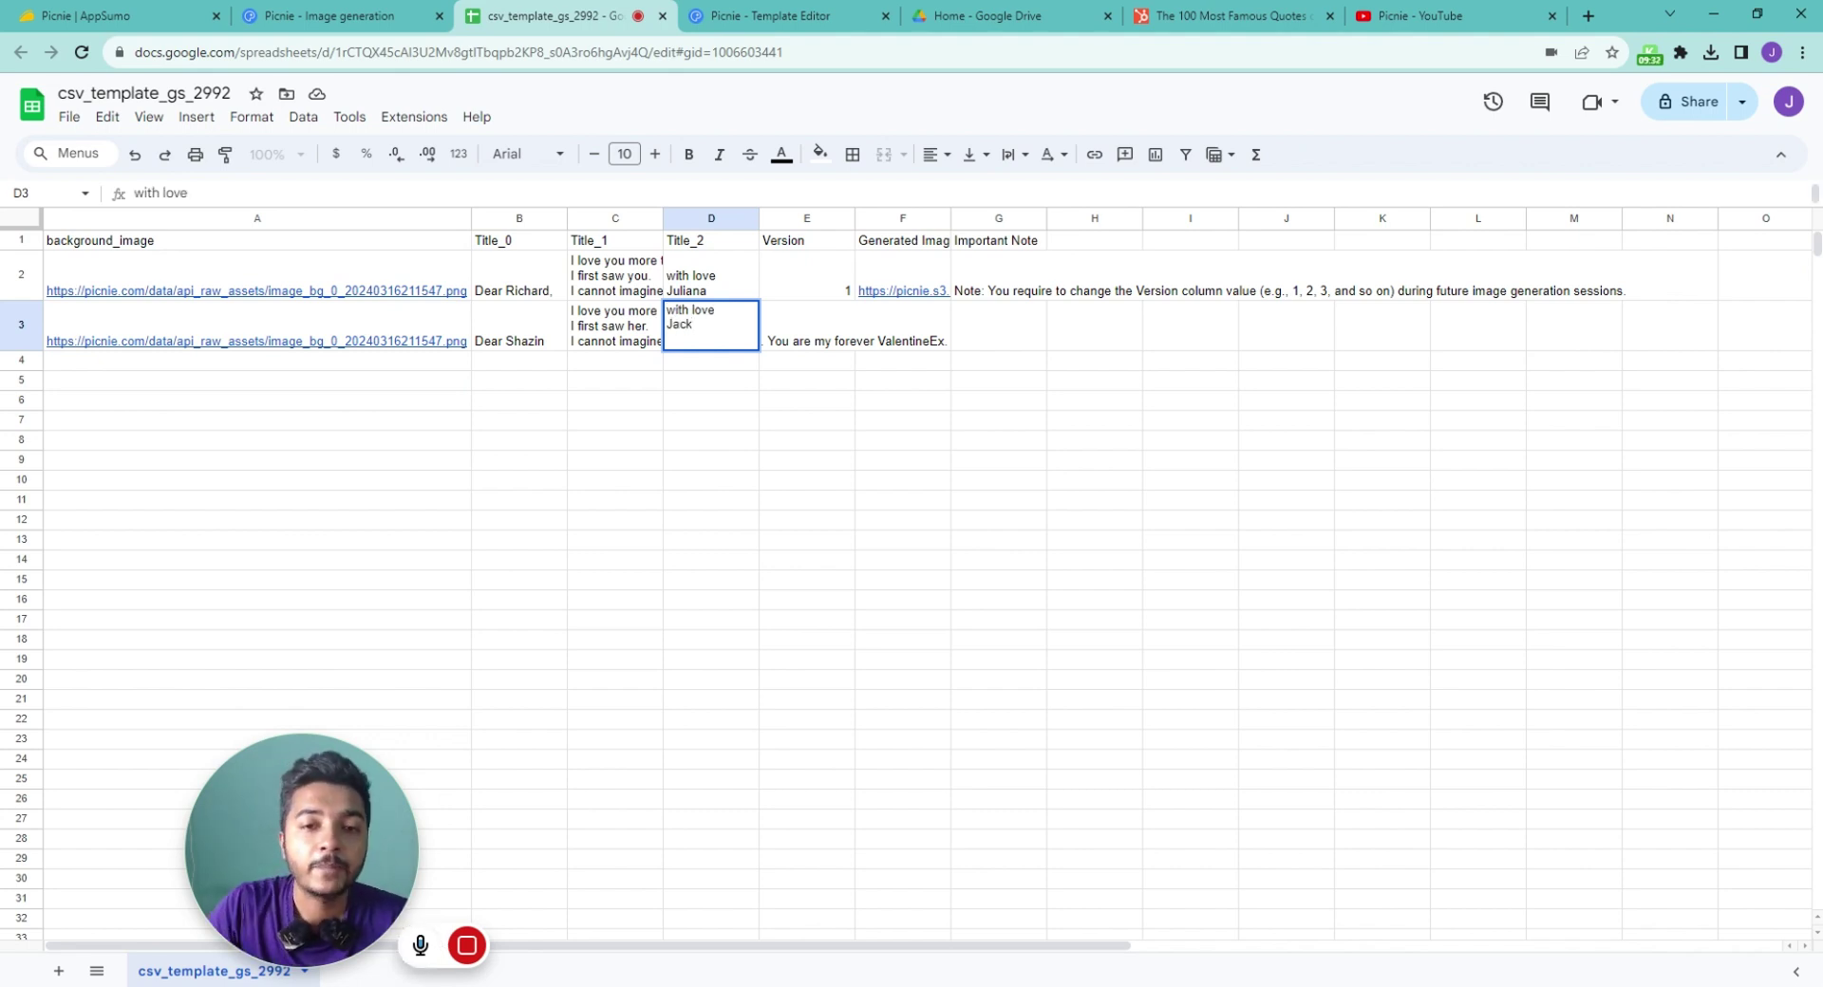
pyautogui.click(786, 437)
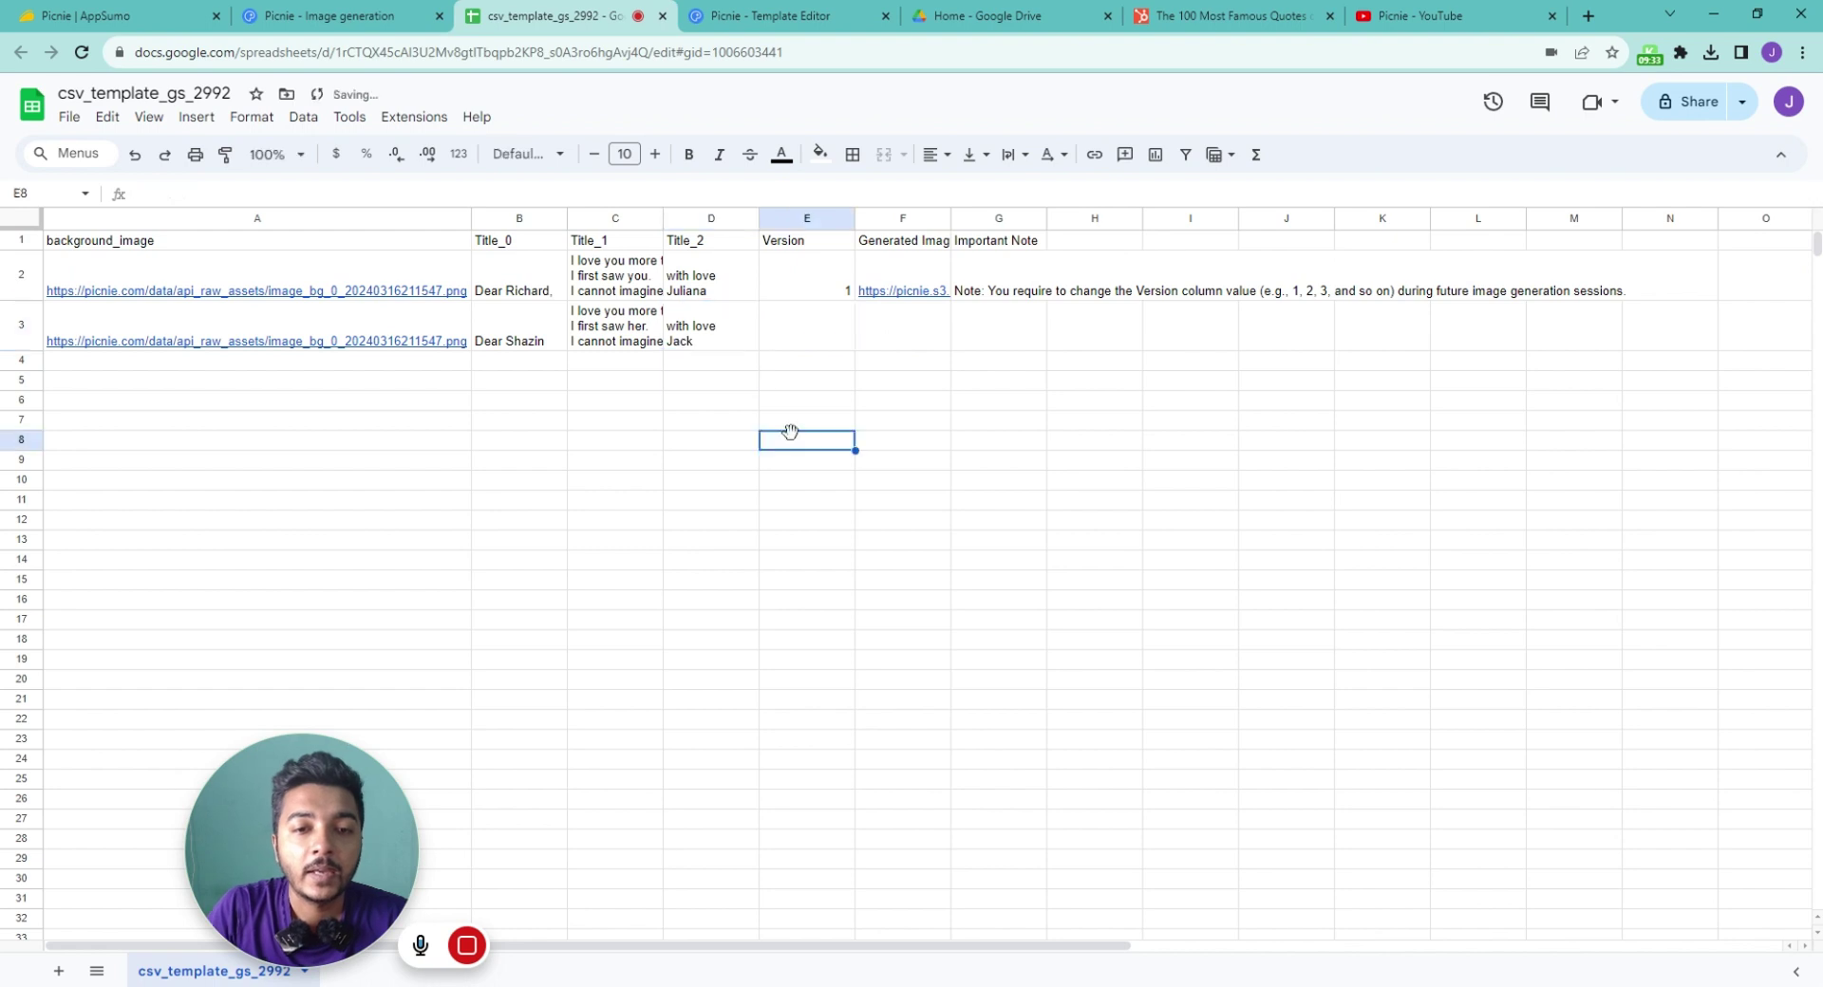
# Copy version 1 from E2 into E3
pyautogui.doubleClick(822, 288)
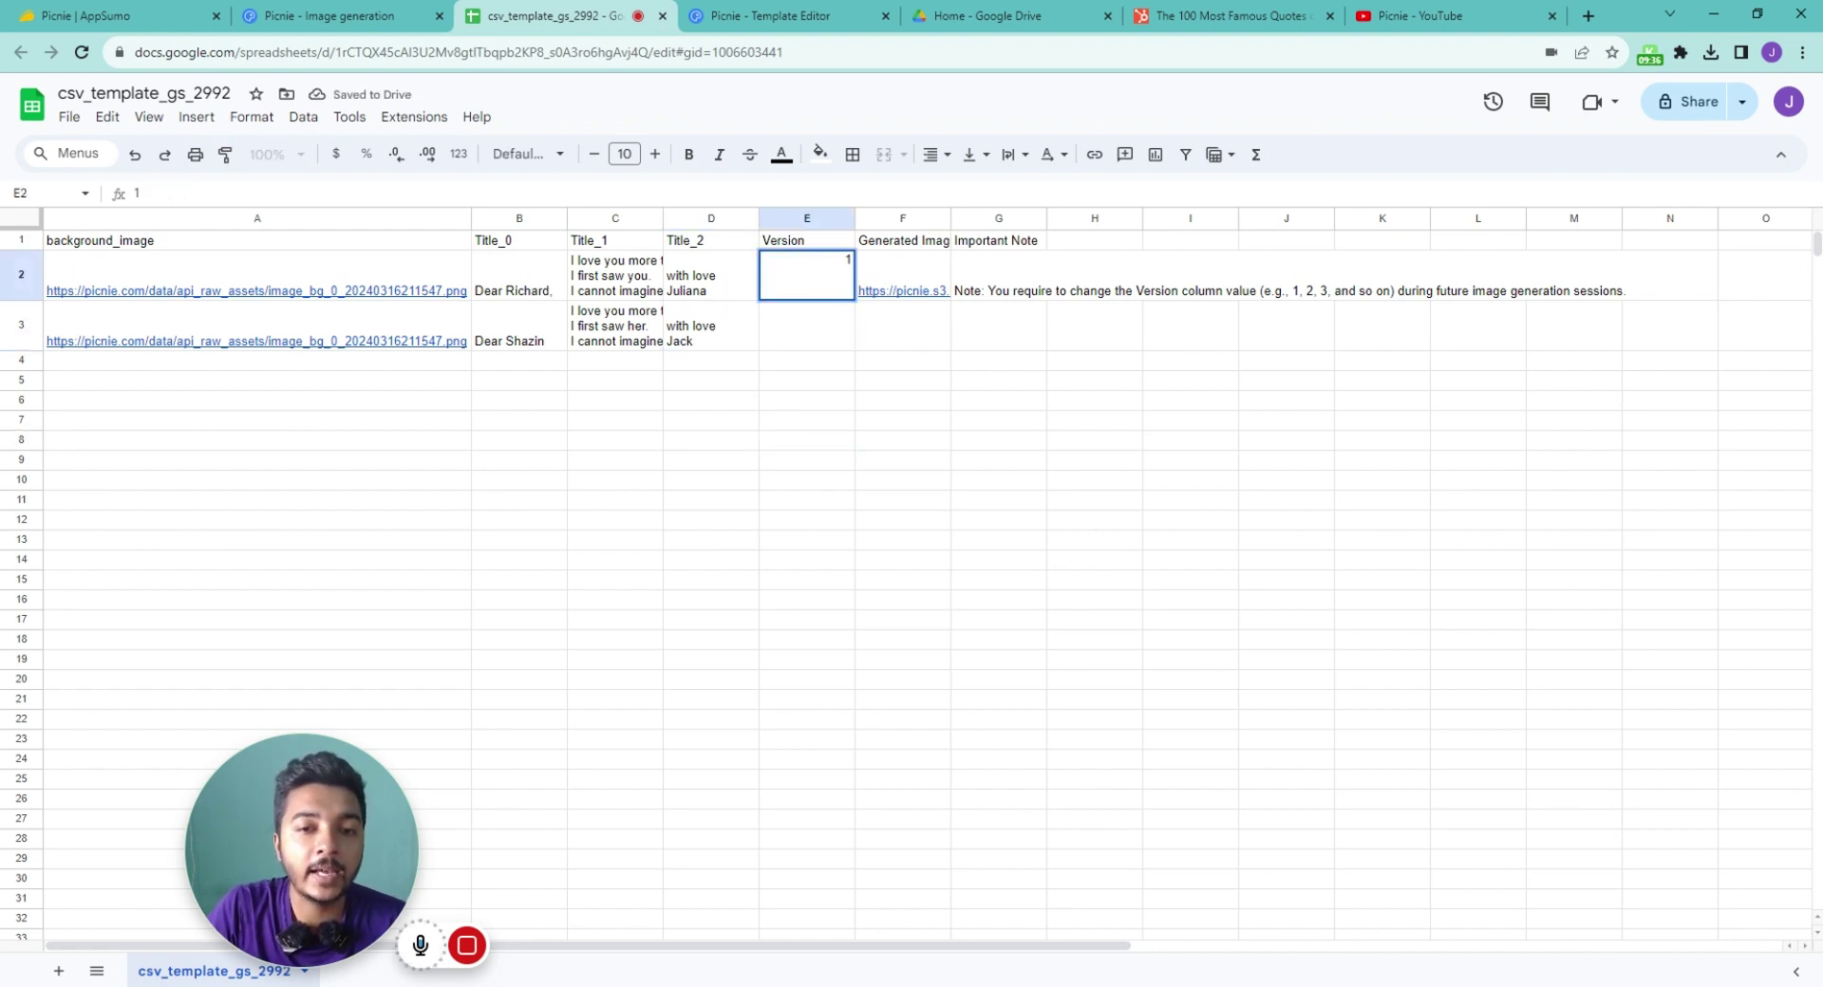
pyautogui.click(824, 342)
pyautogui.write('1')
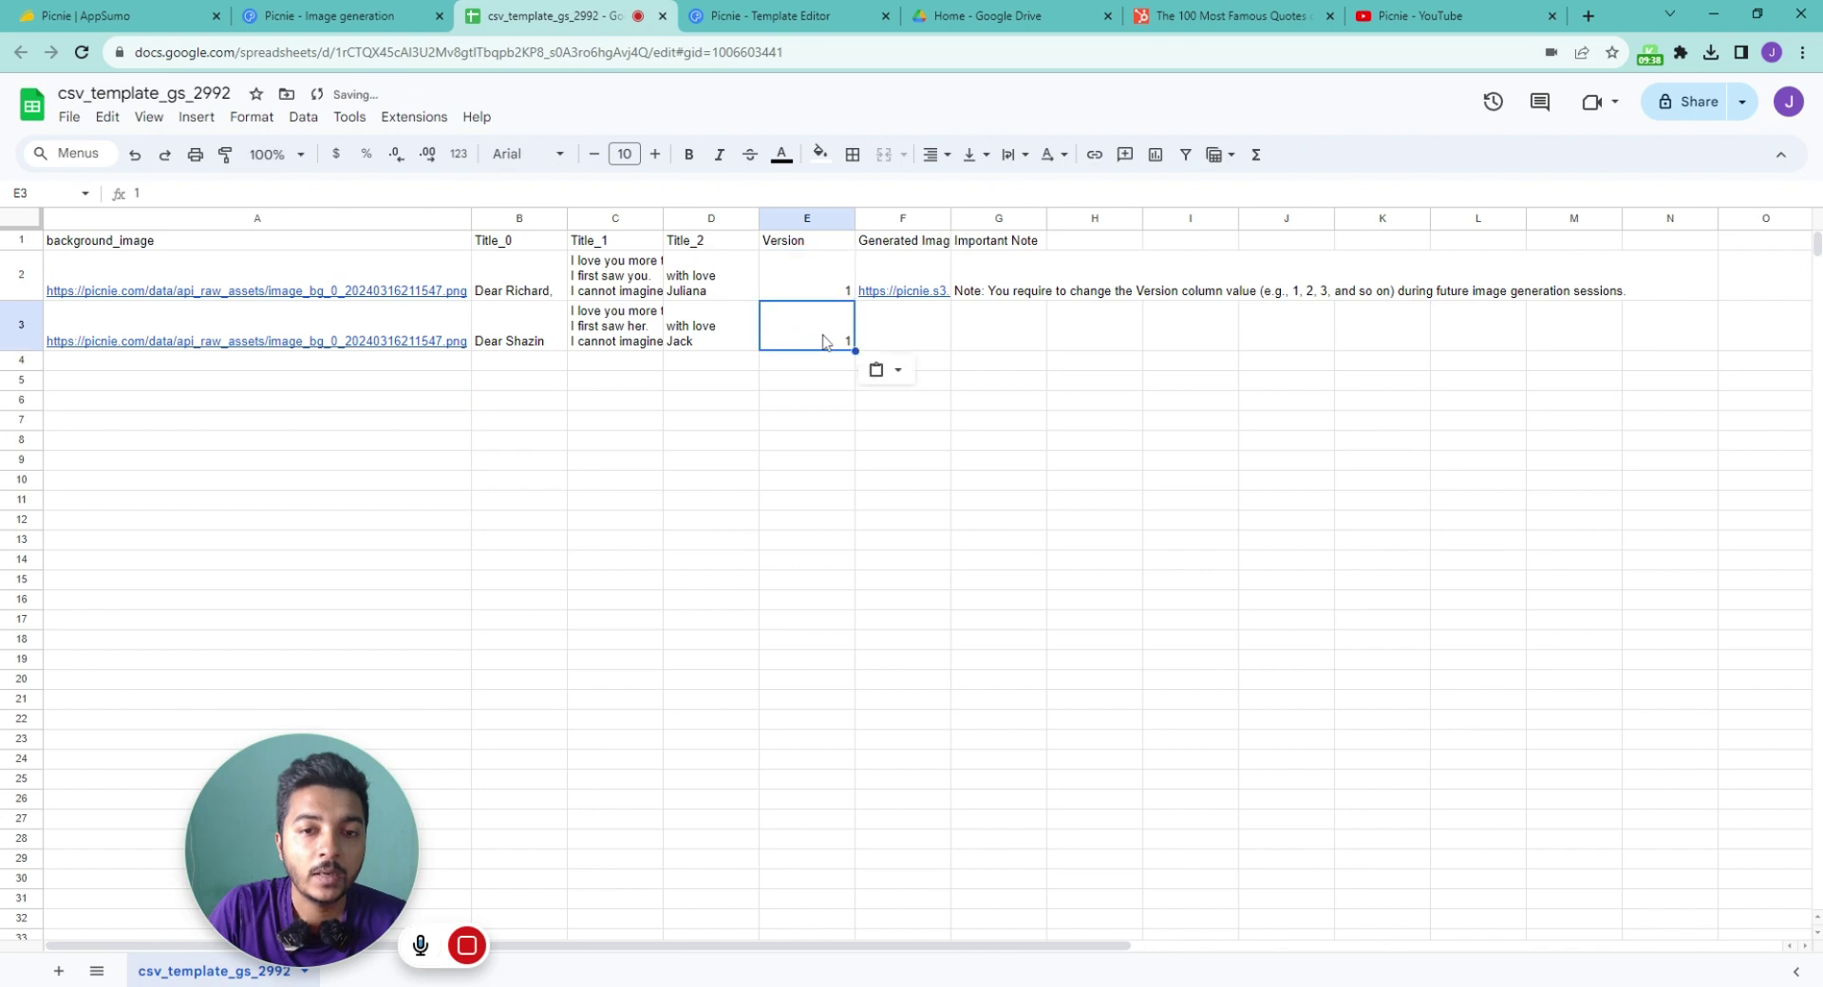
pyautogui.click(878, 338)
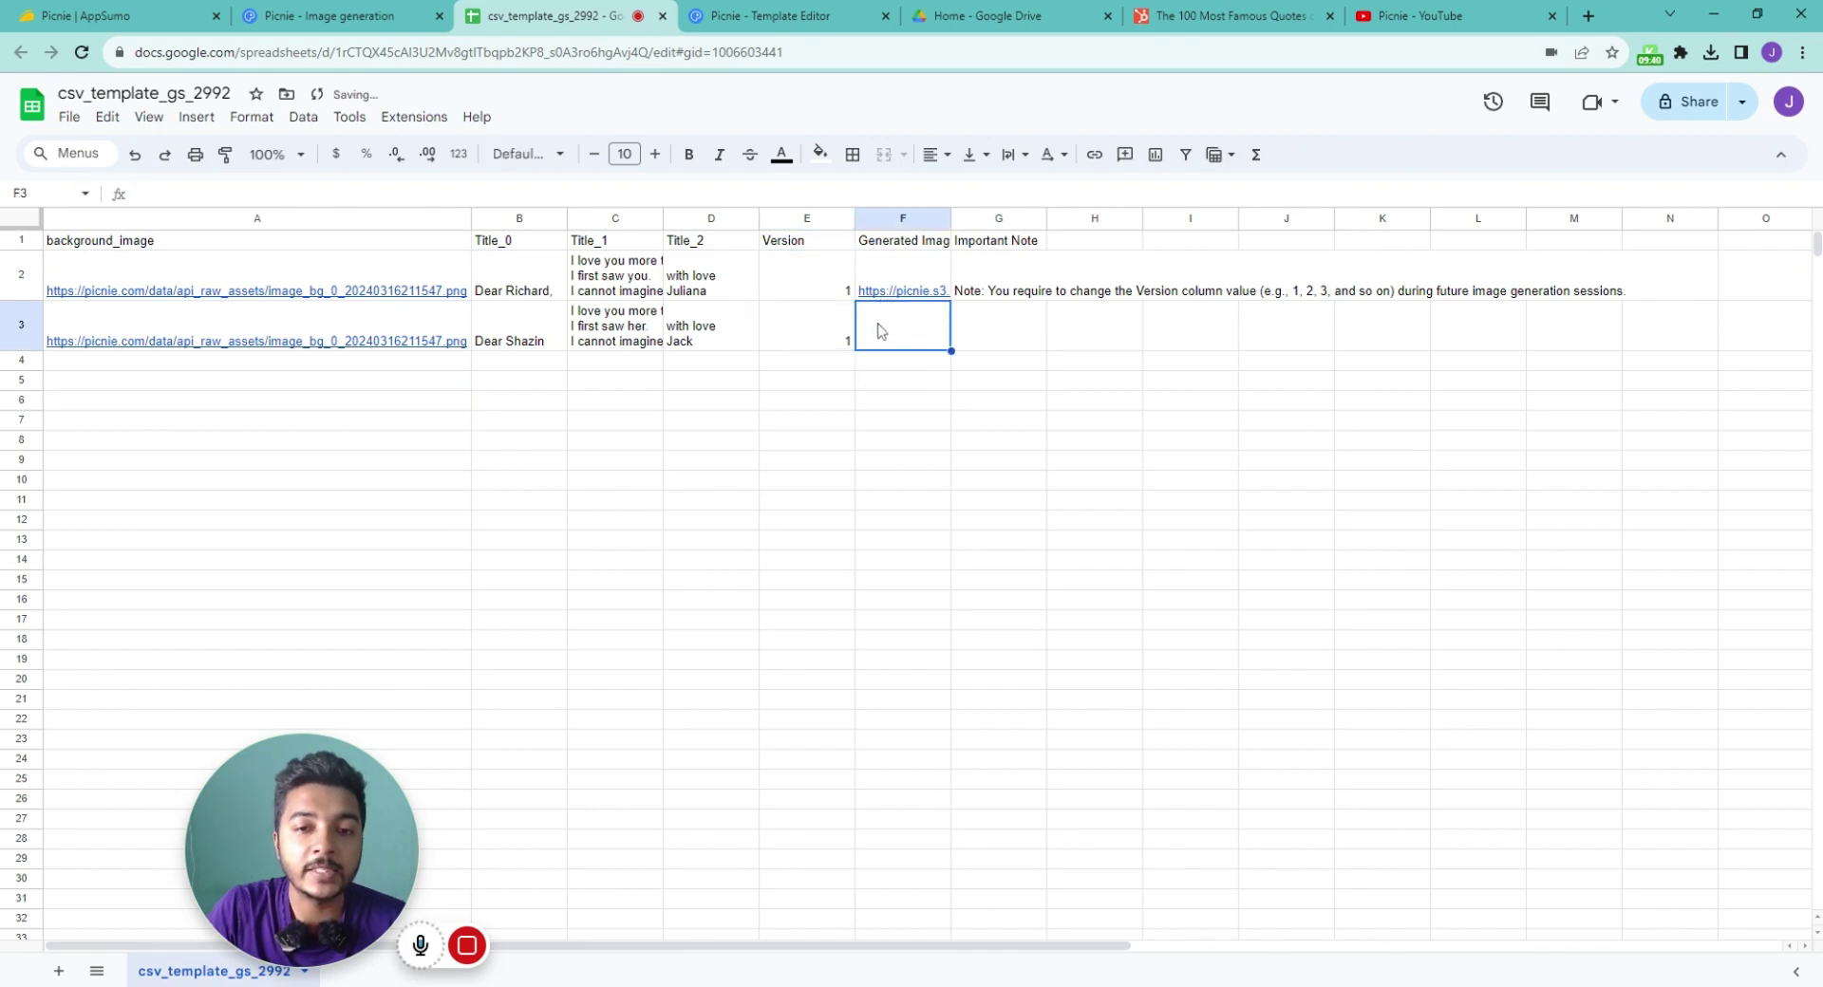
# Copy F2's IMPORTDATA formula into F3
pyautogui.doubleClick(900, 278)
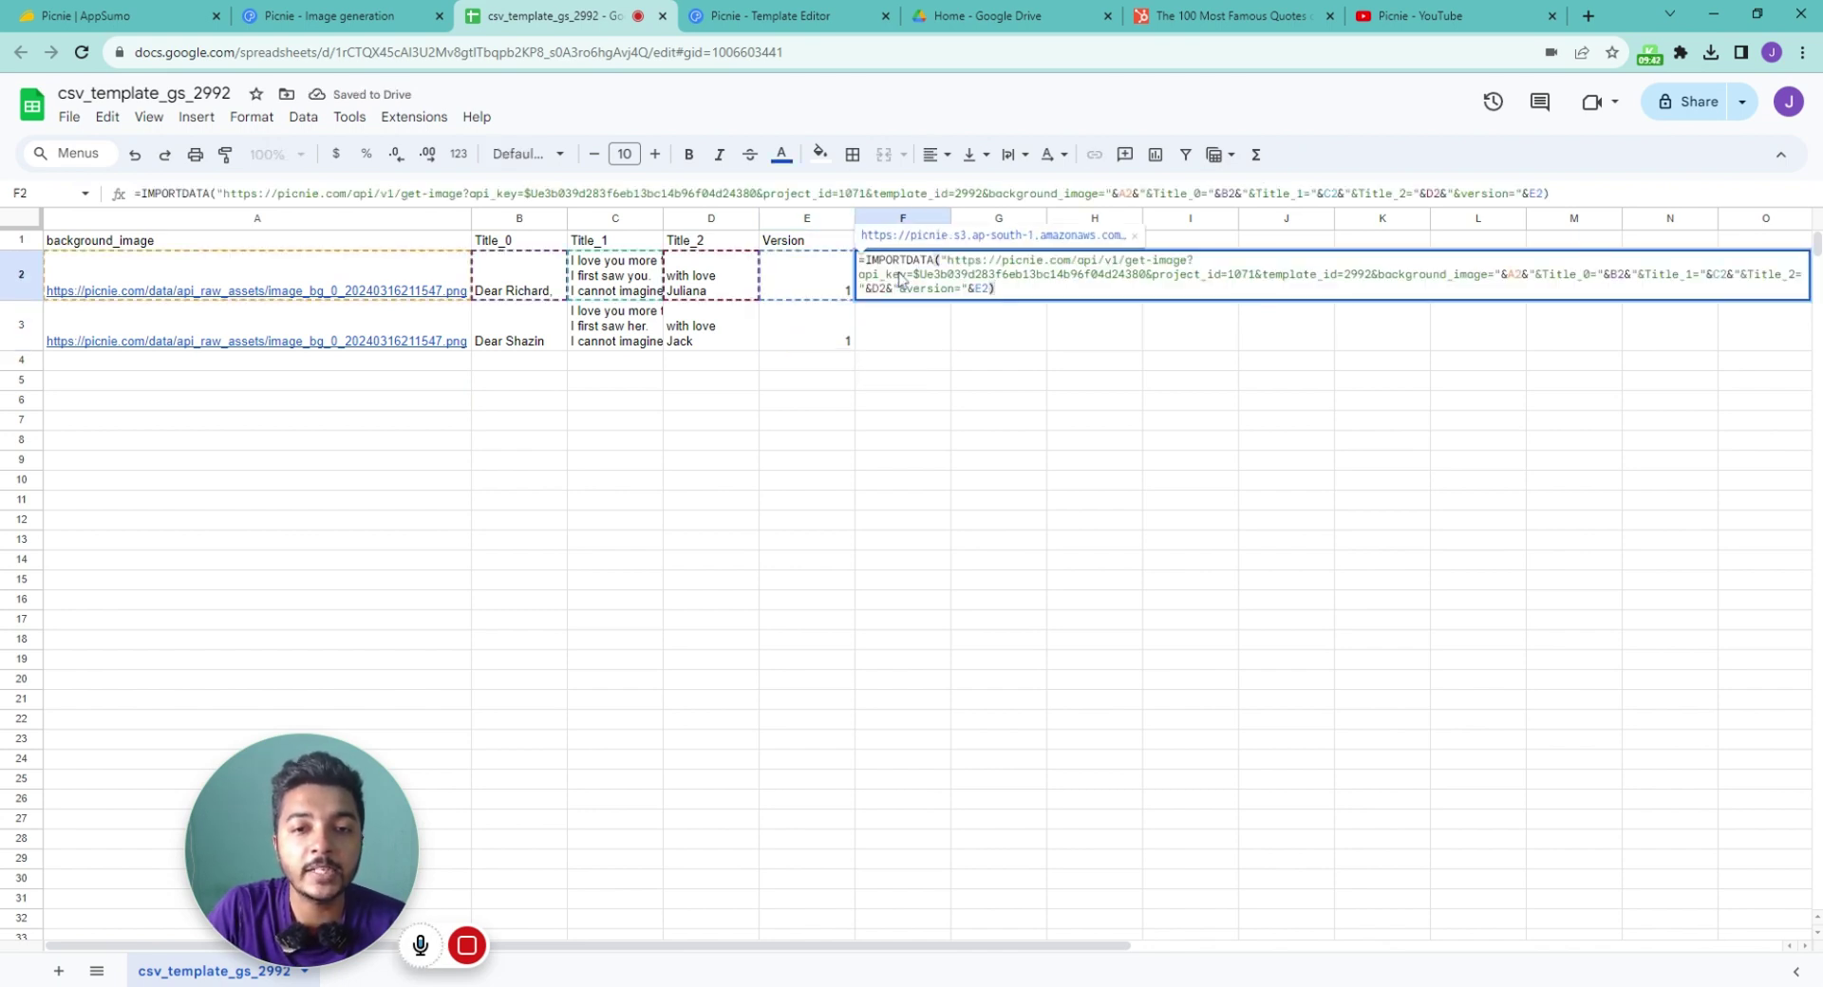
pyautogui.hotkey('ctrl', 'a')
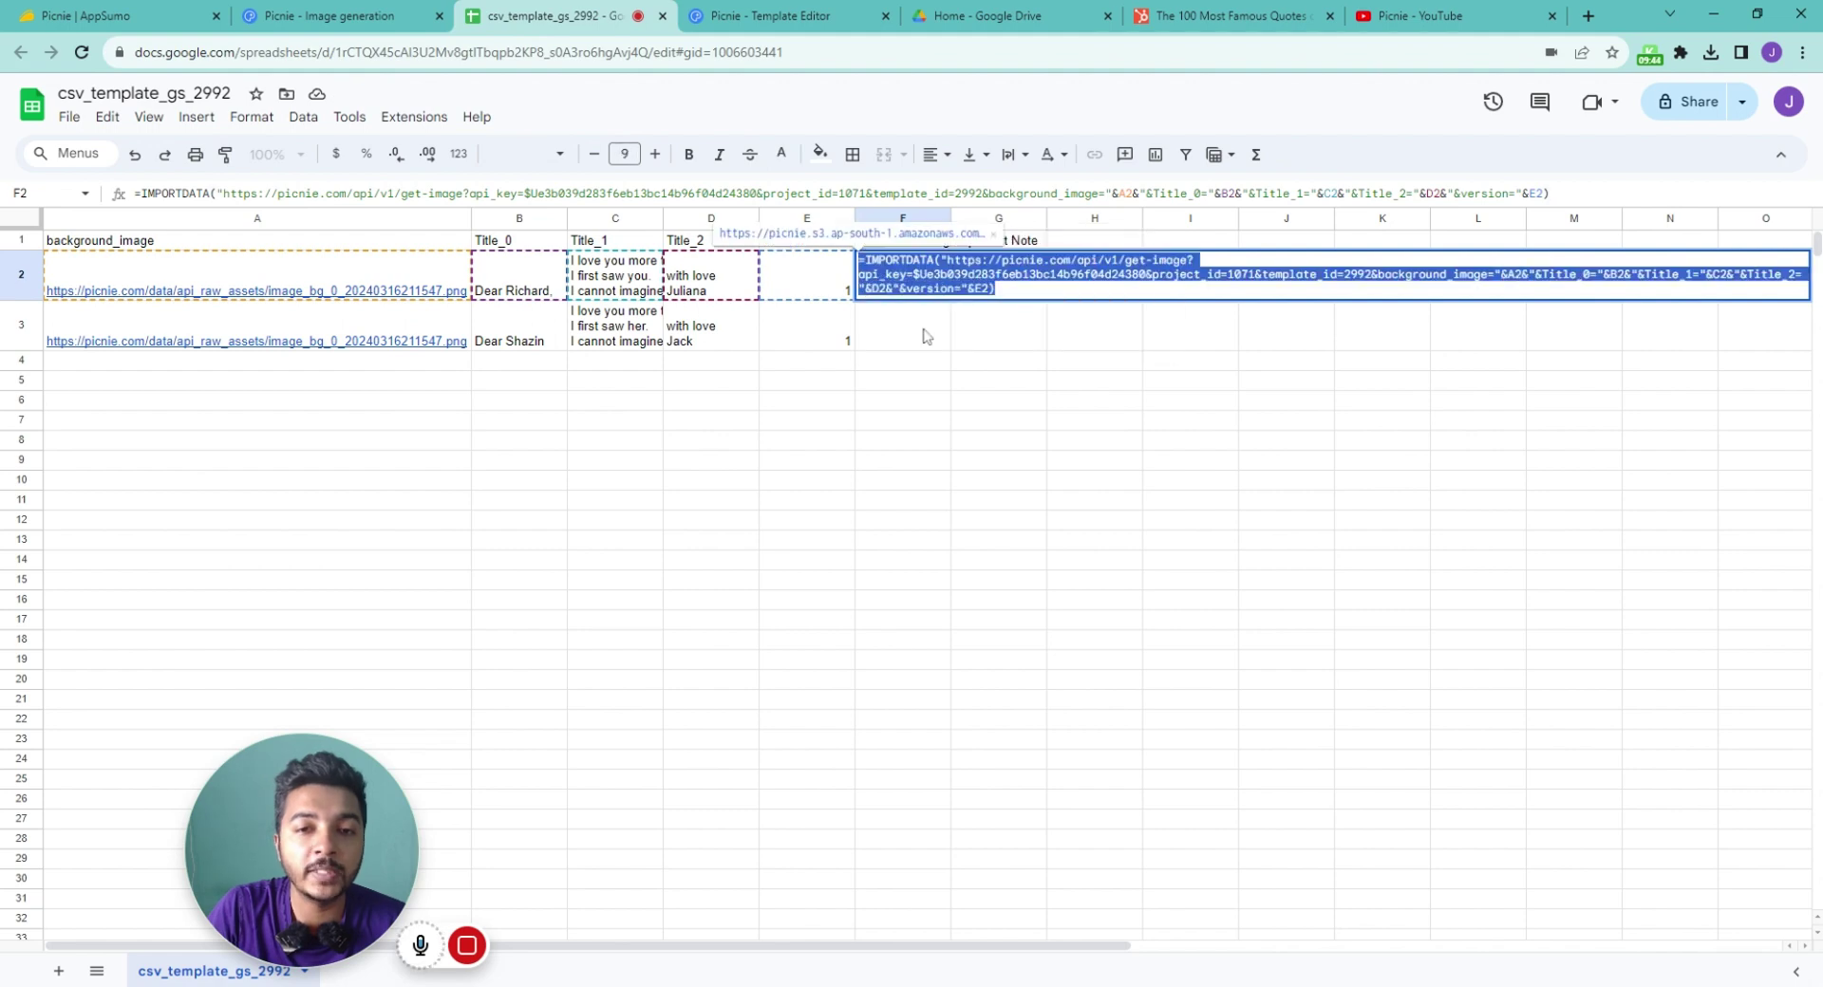
pyautogui.hotkey('ctrl', 'c')
pyautogui.click(869, 331)
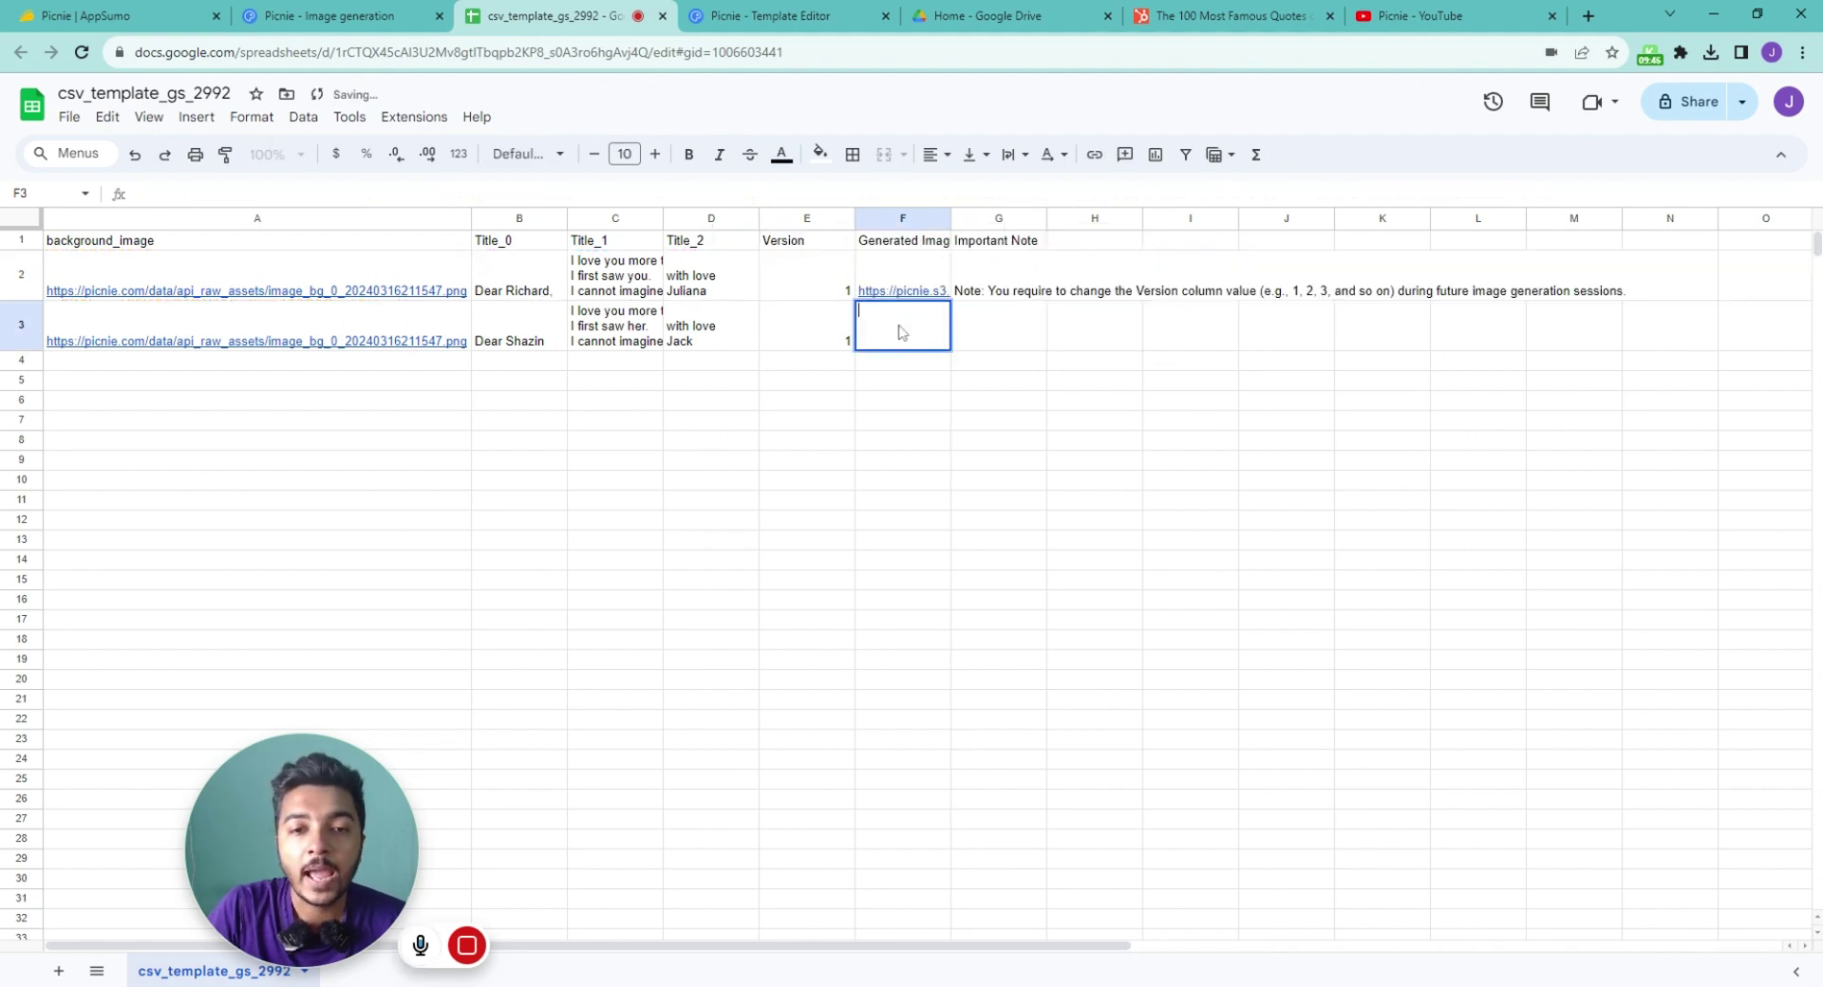
pyautogui.doubleClick(896, 329)
pyautogui.hotkey('ctrl', 'v')
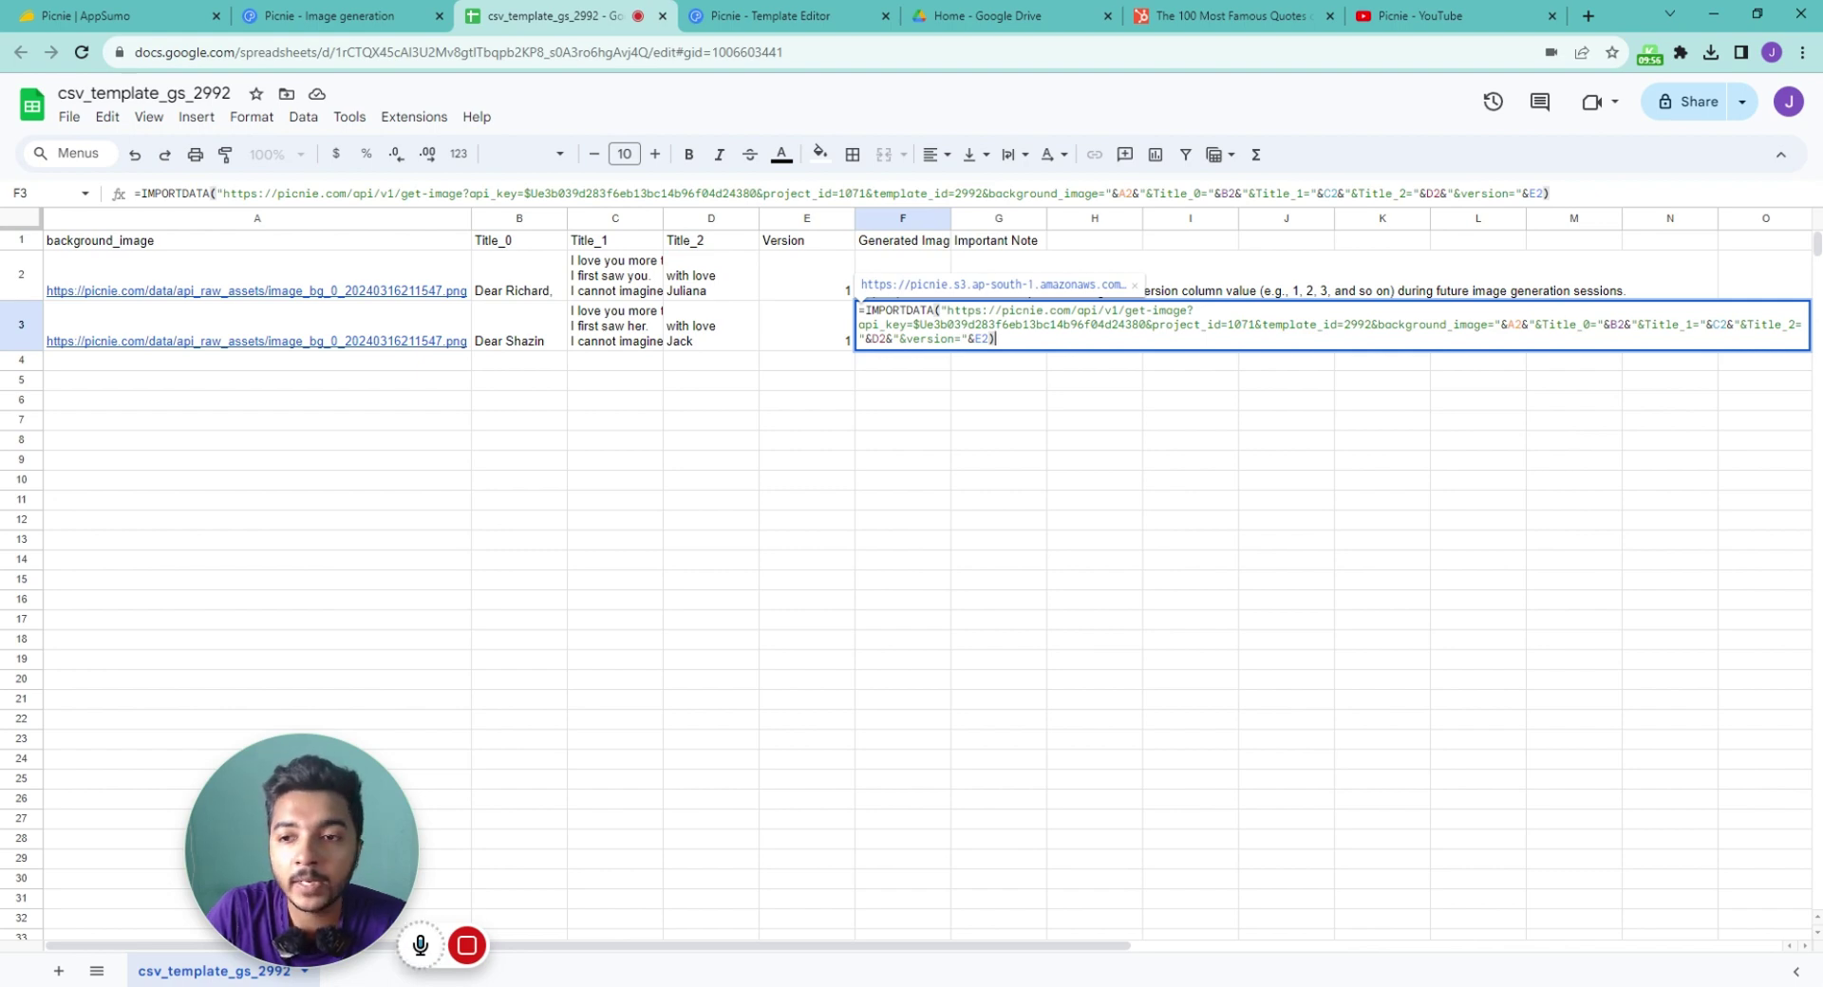
# Change F3's A2, B2, C2, D2 and E2 references to row 3 and commit
pyautogui.click(1516, 324)
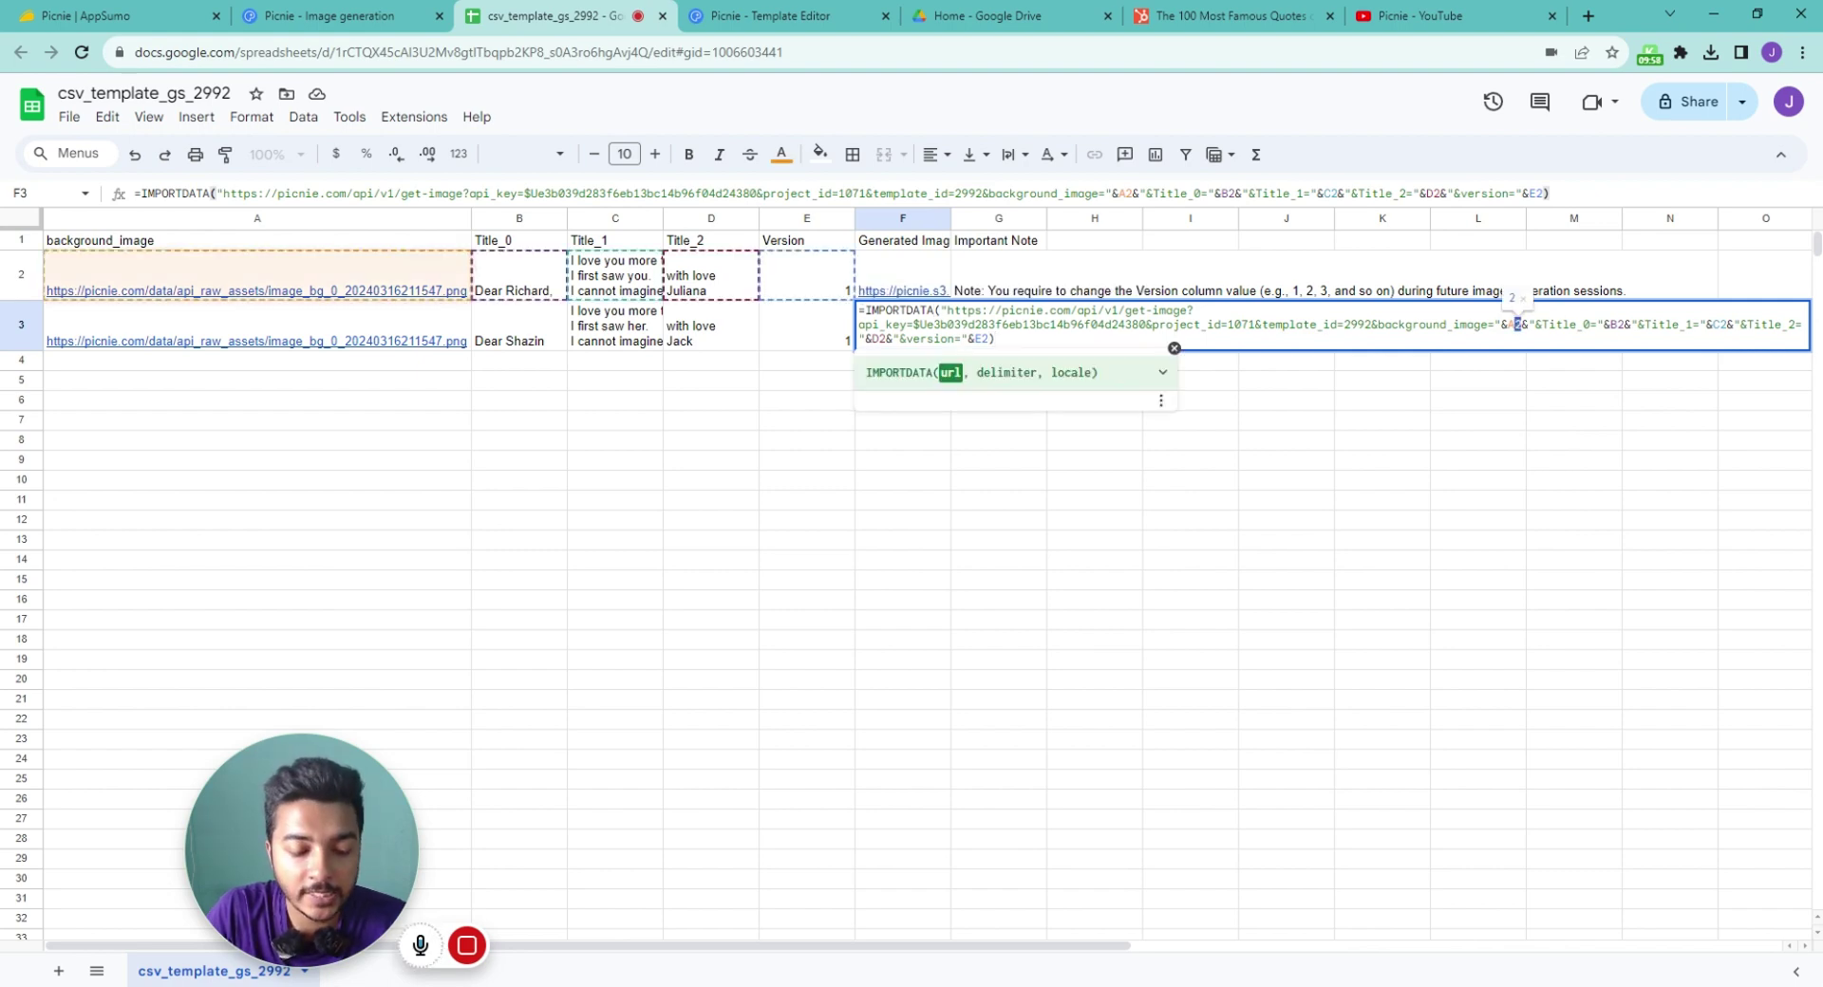
pyautogui.press('BackSpace')
pyautogui.write('3')
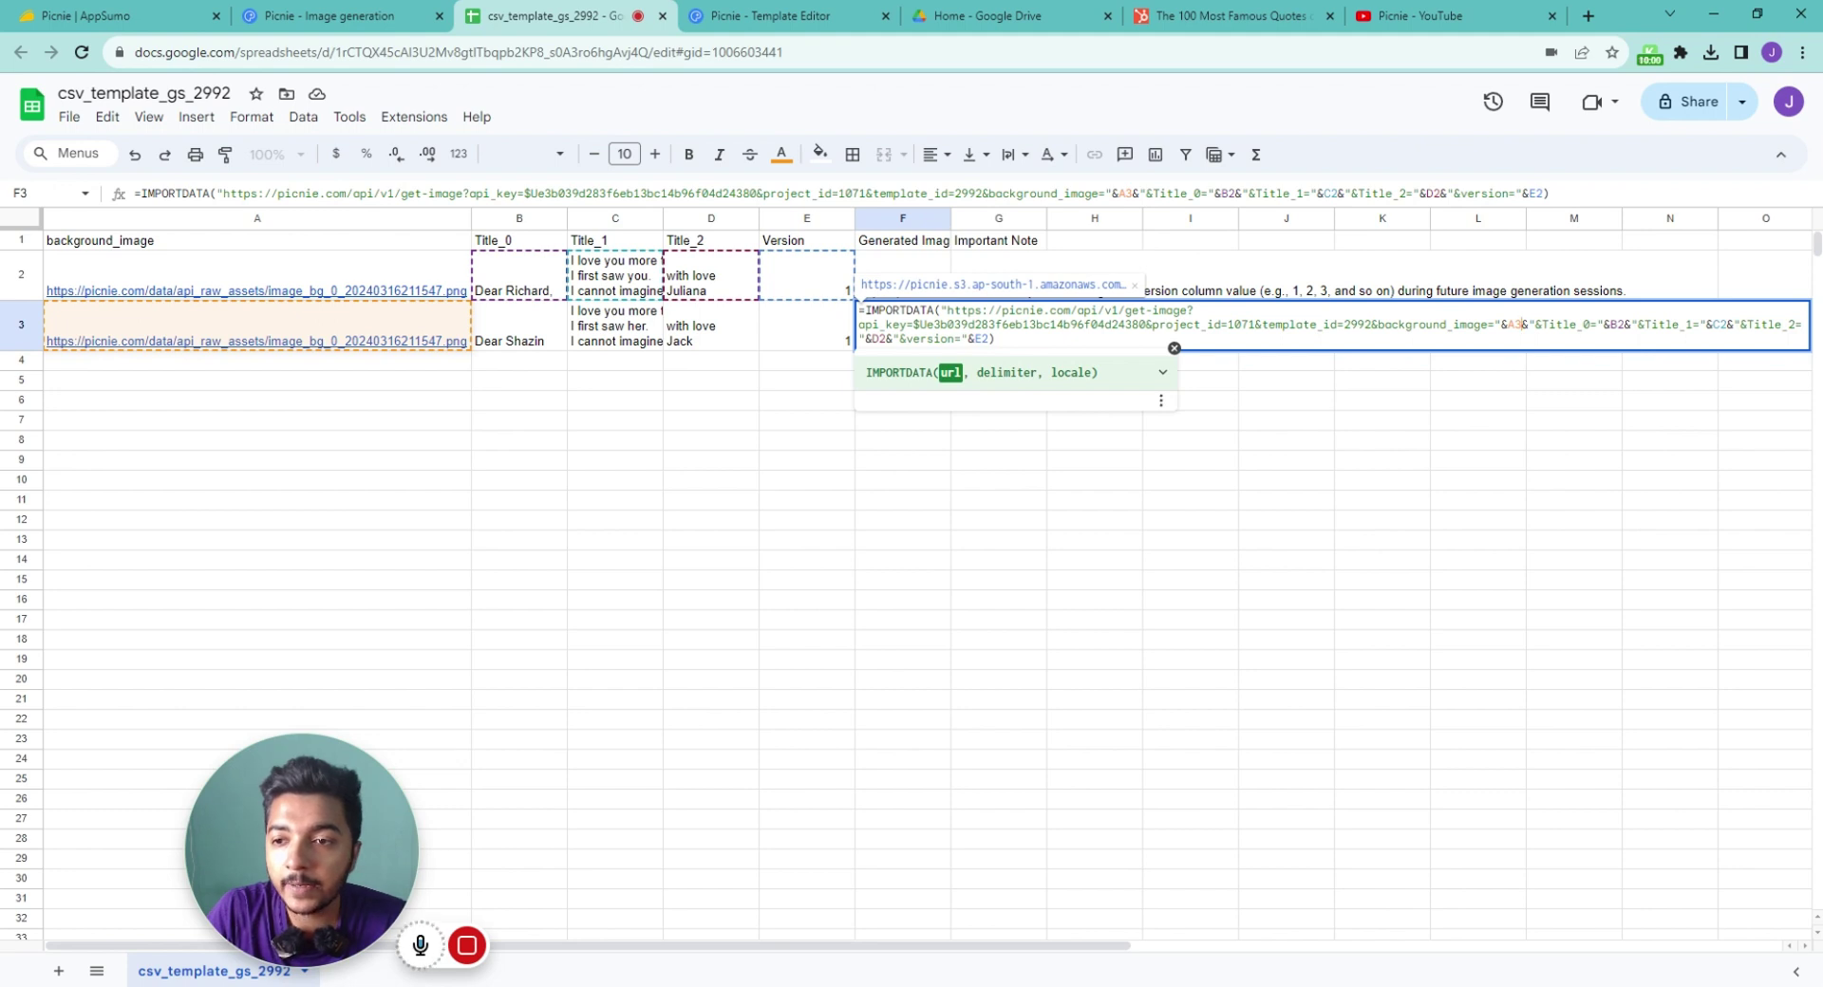
pyautogui.click(1617, 323)
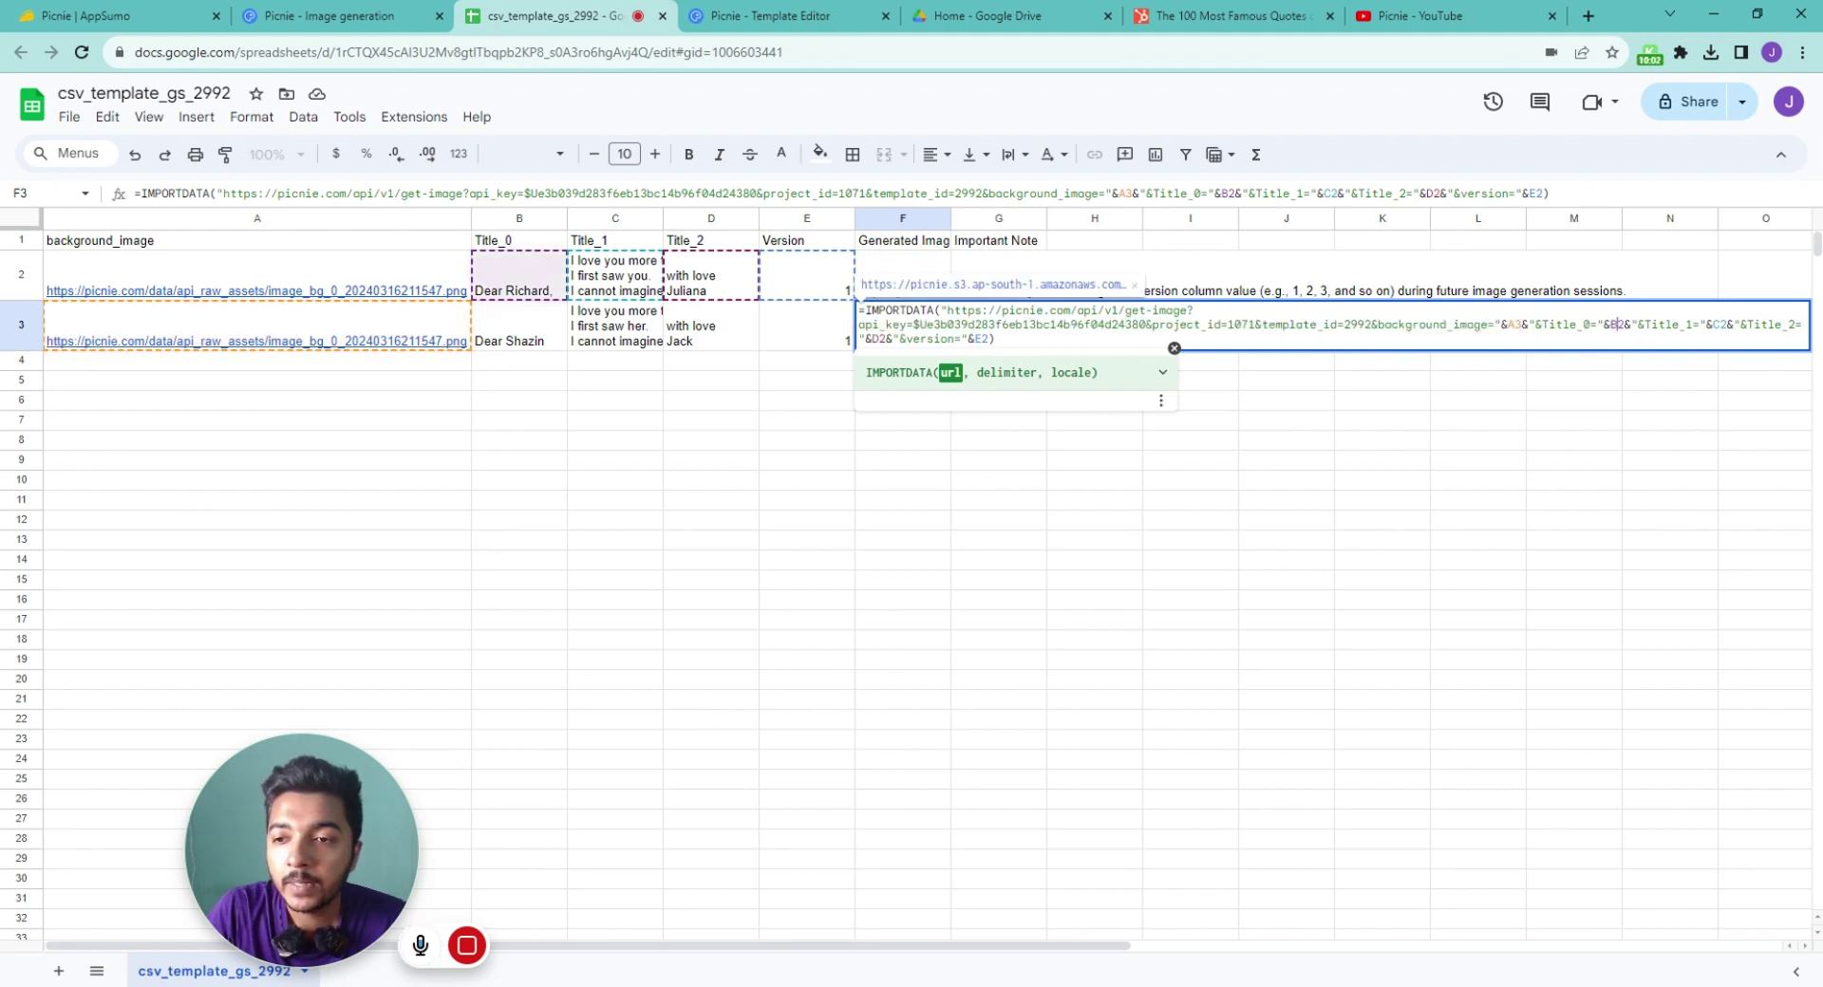
pyautogui.write('3')
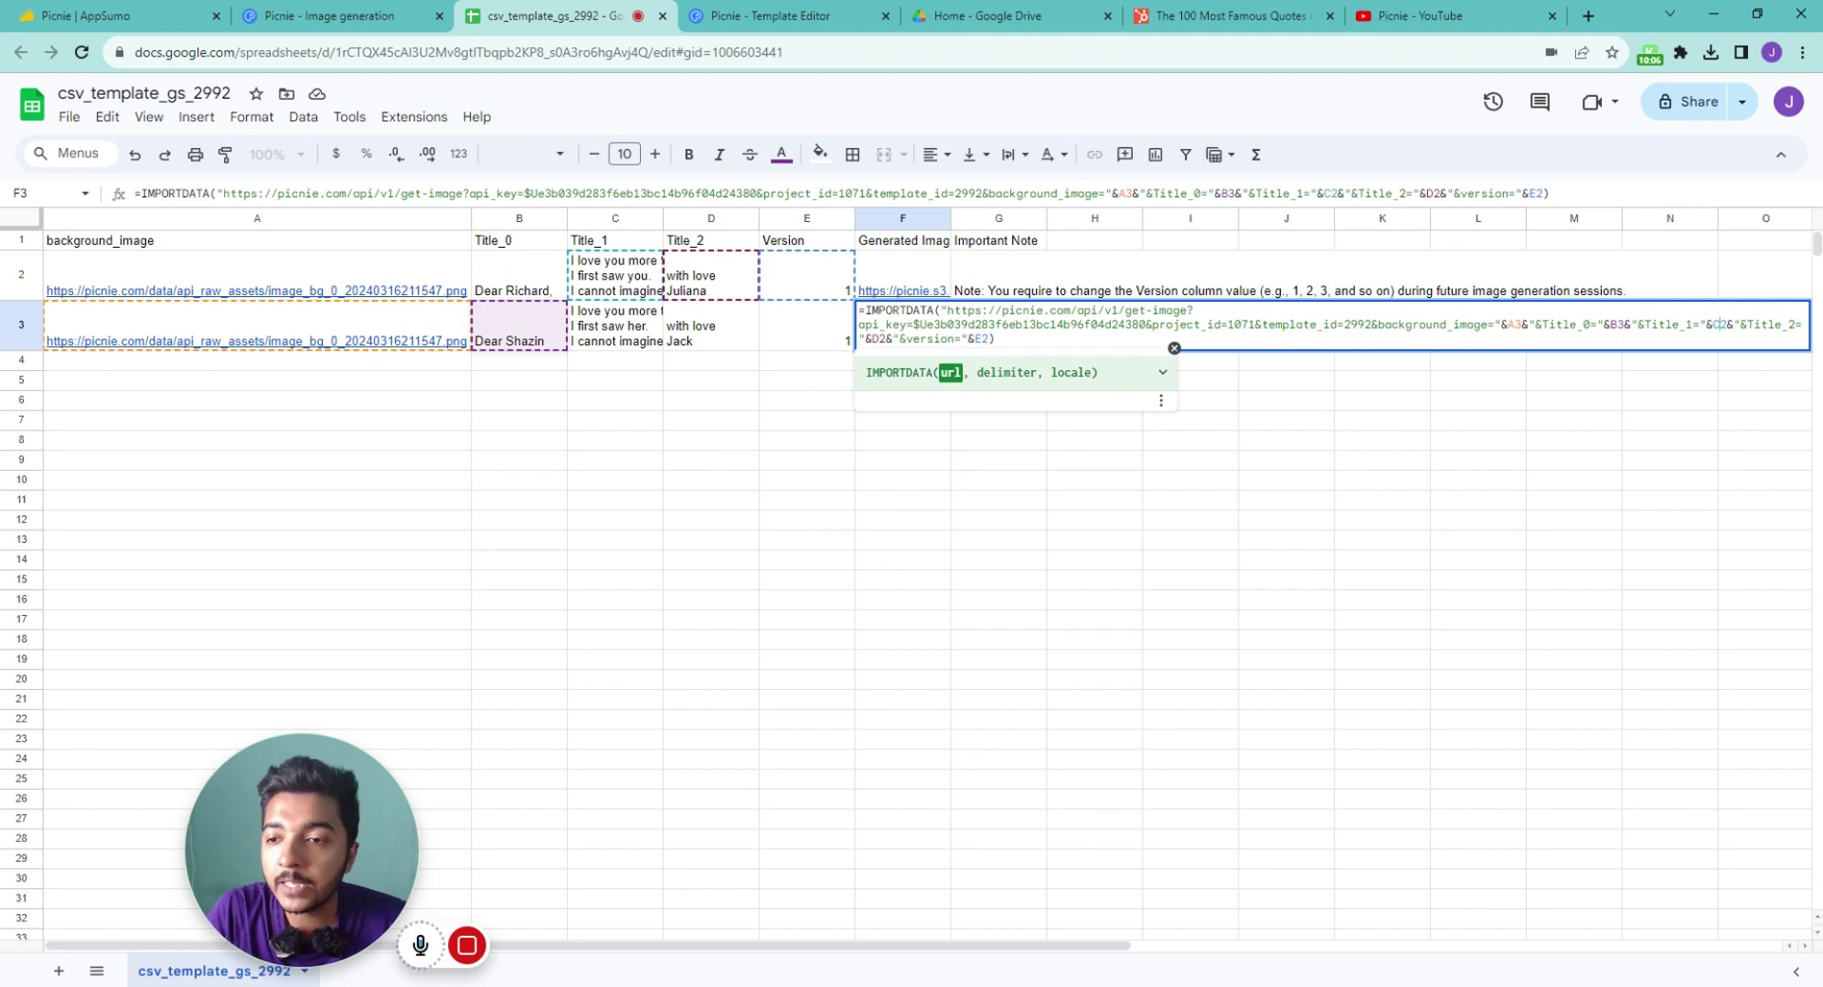
pyautogui.moveTo(1717, 324); pyautogui.dragTo(1727, 324)
pyautogui.write('3')
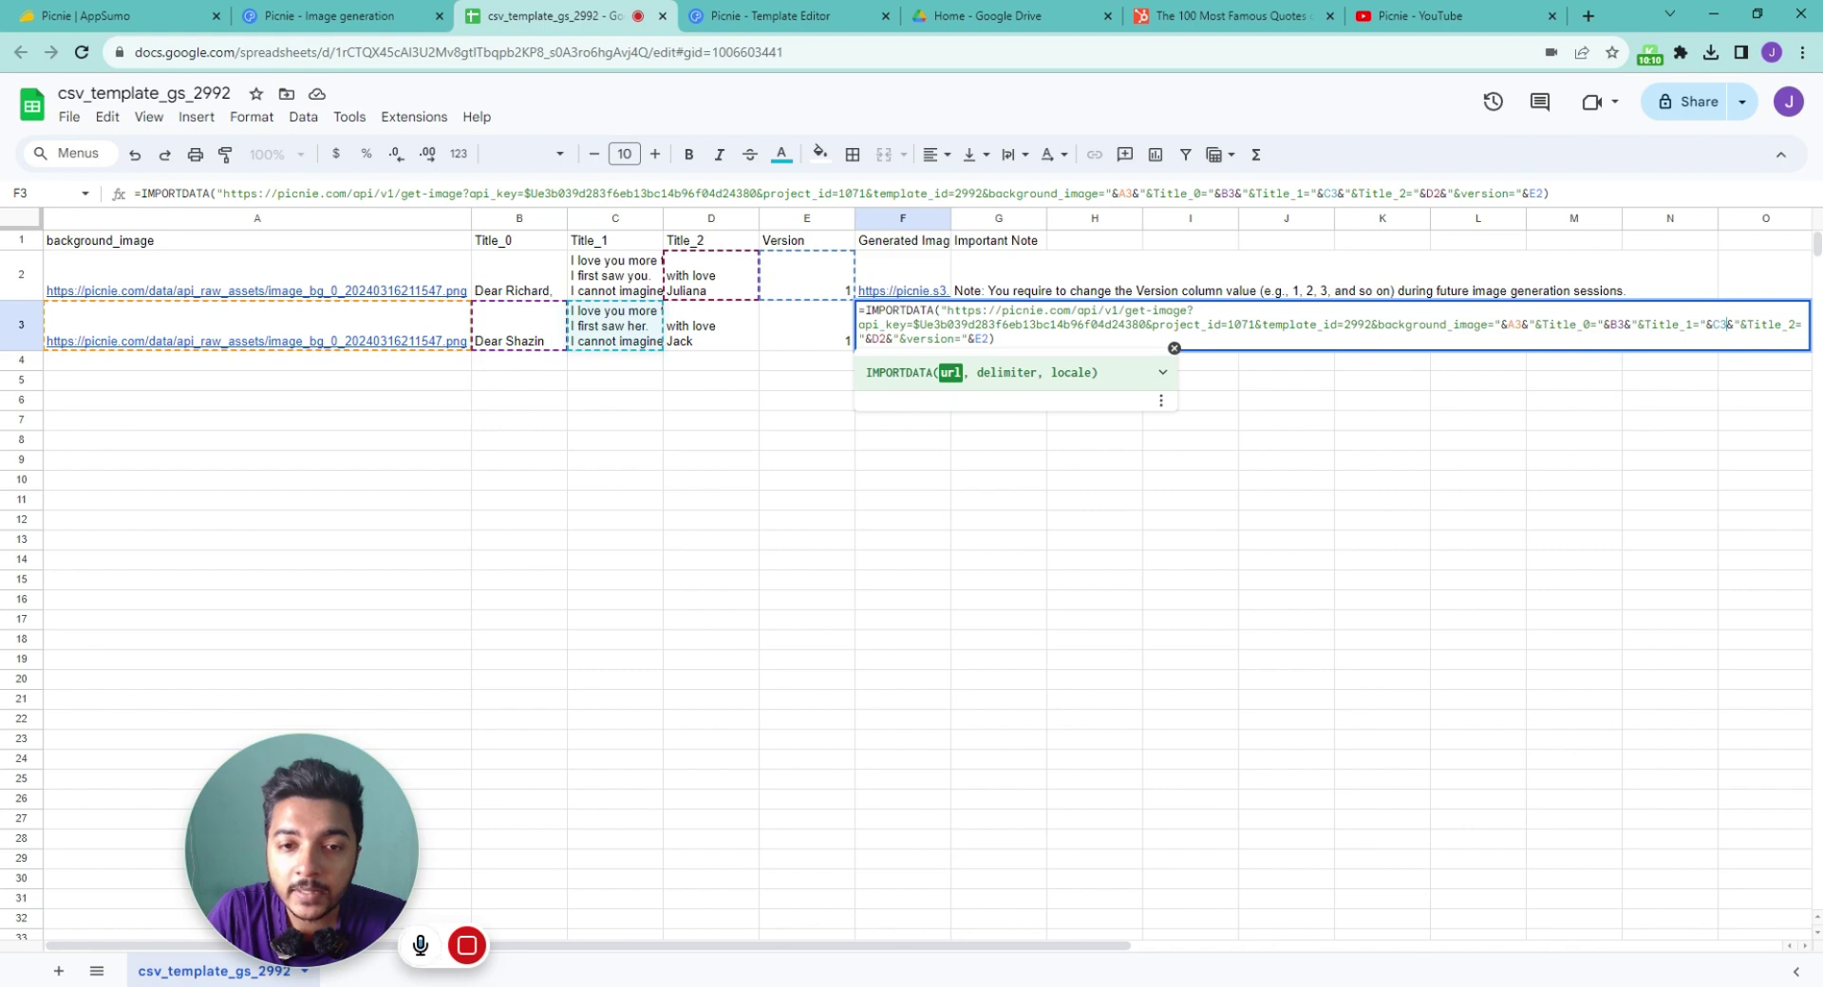
pyautogui.moveTo(878, 338); pyautogui.dragTo(885, 338)
pyautogui.write('3')
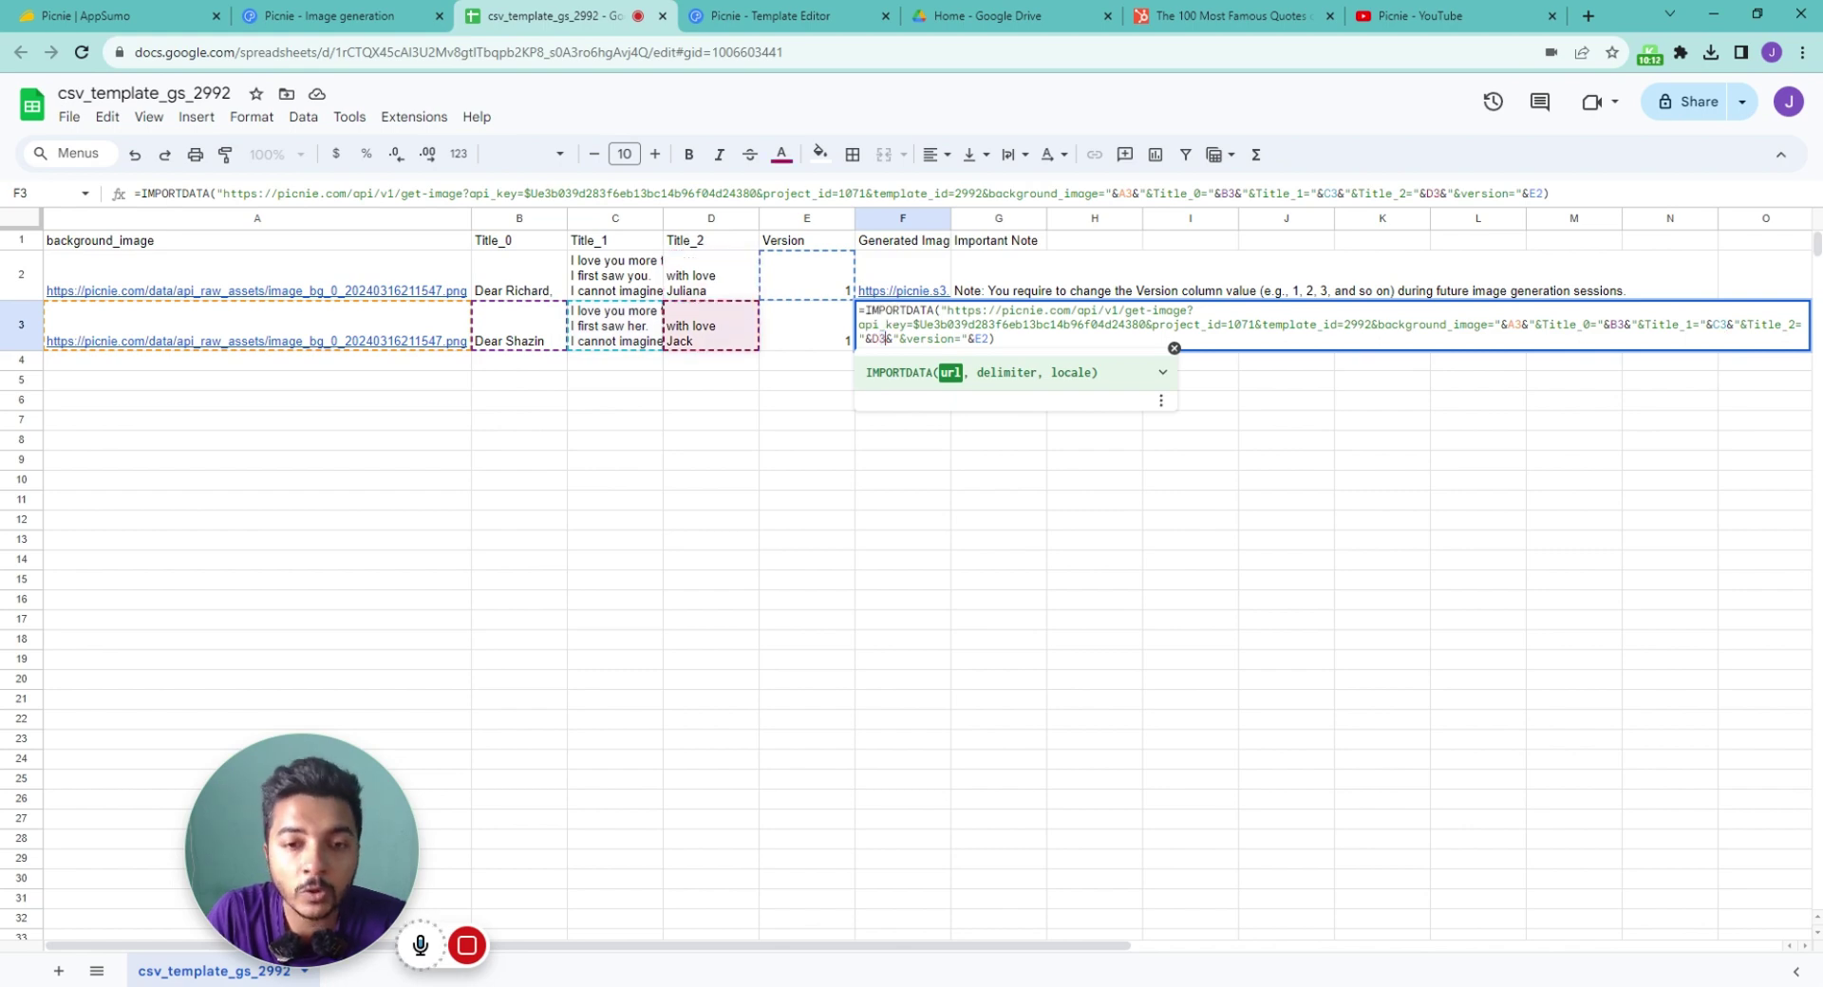
pyautogui.moveTo(981, 338); pyautogui.dragTo(988, 338)
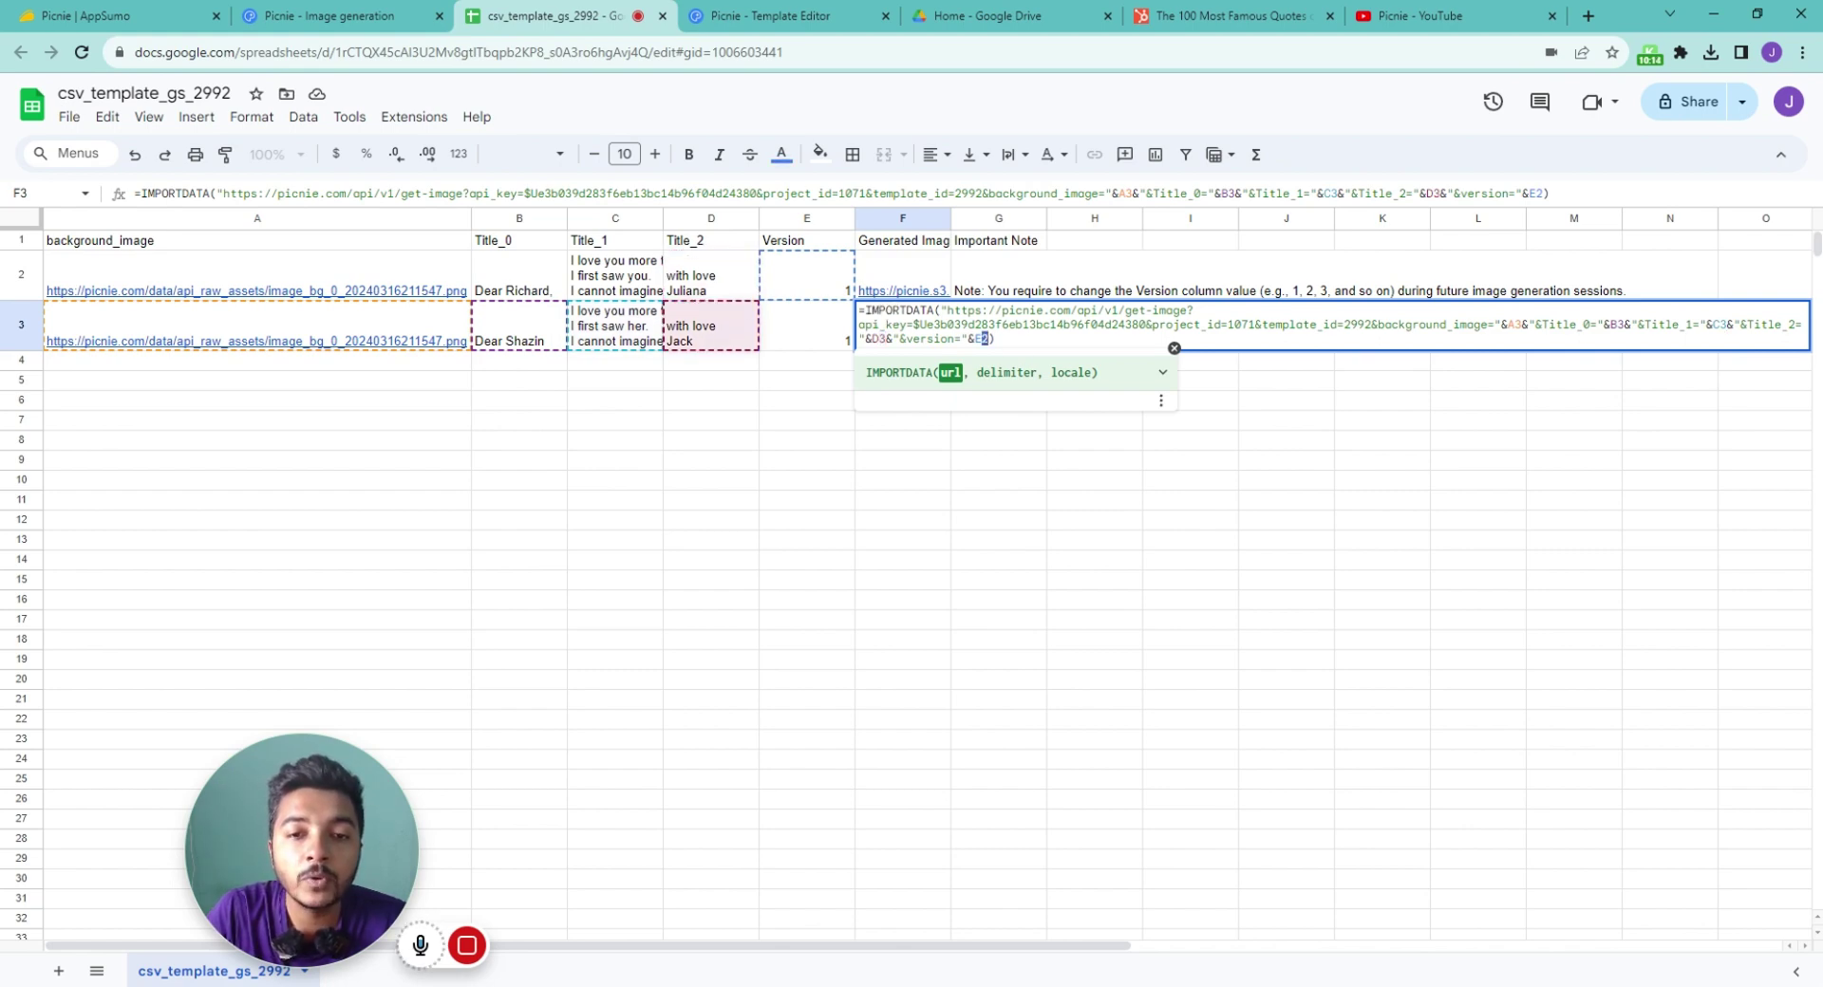
pyautogui.write('3')
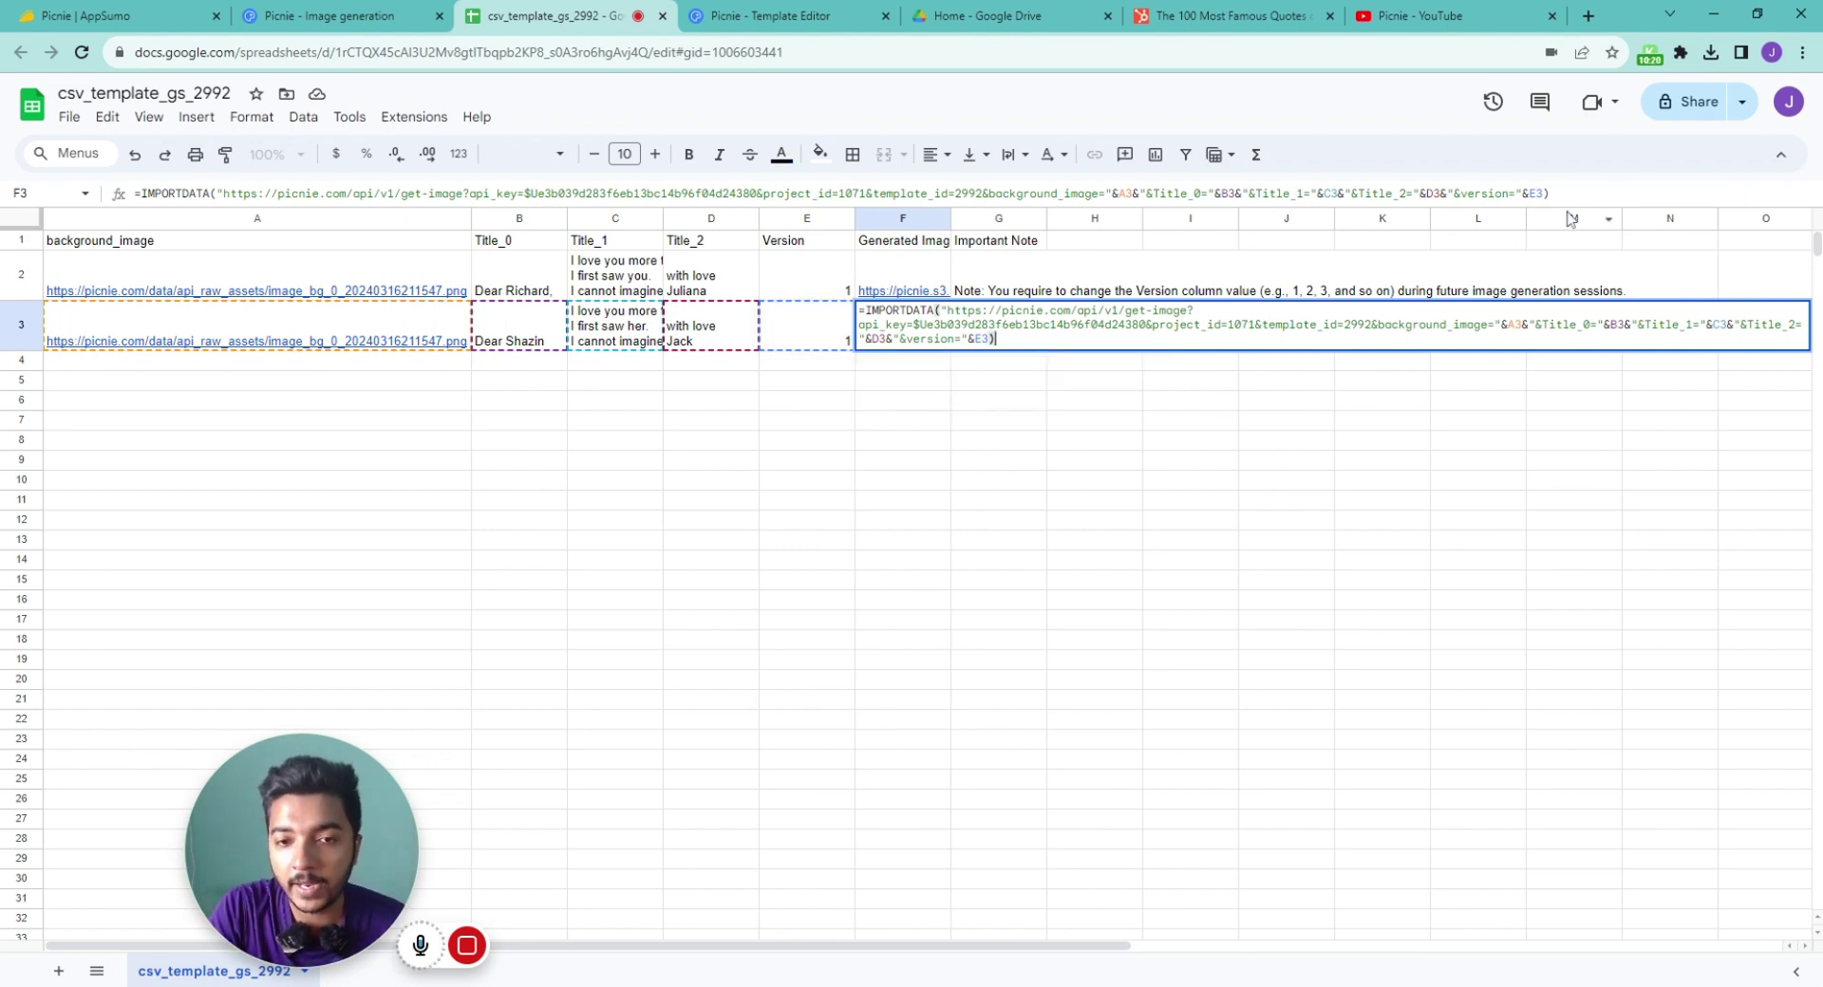
pyautogui.press('Return')
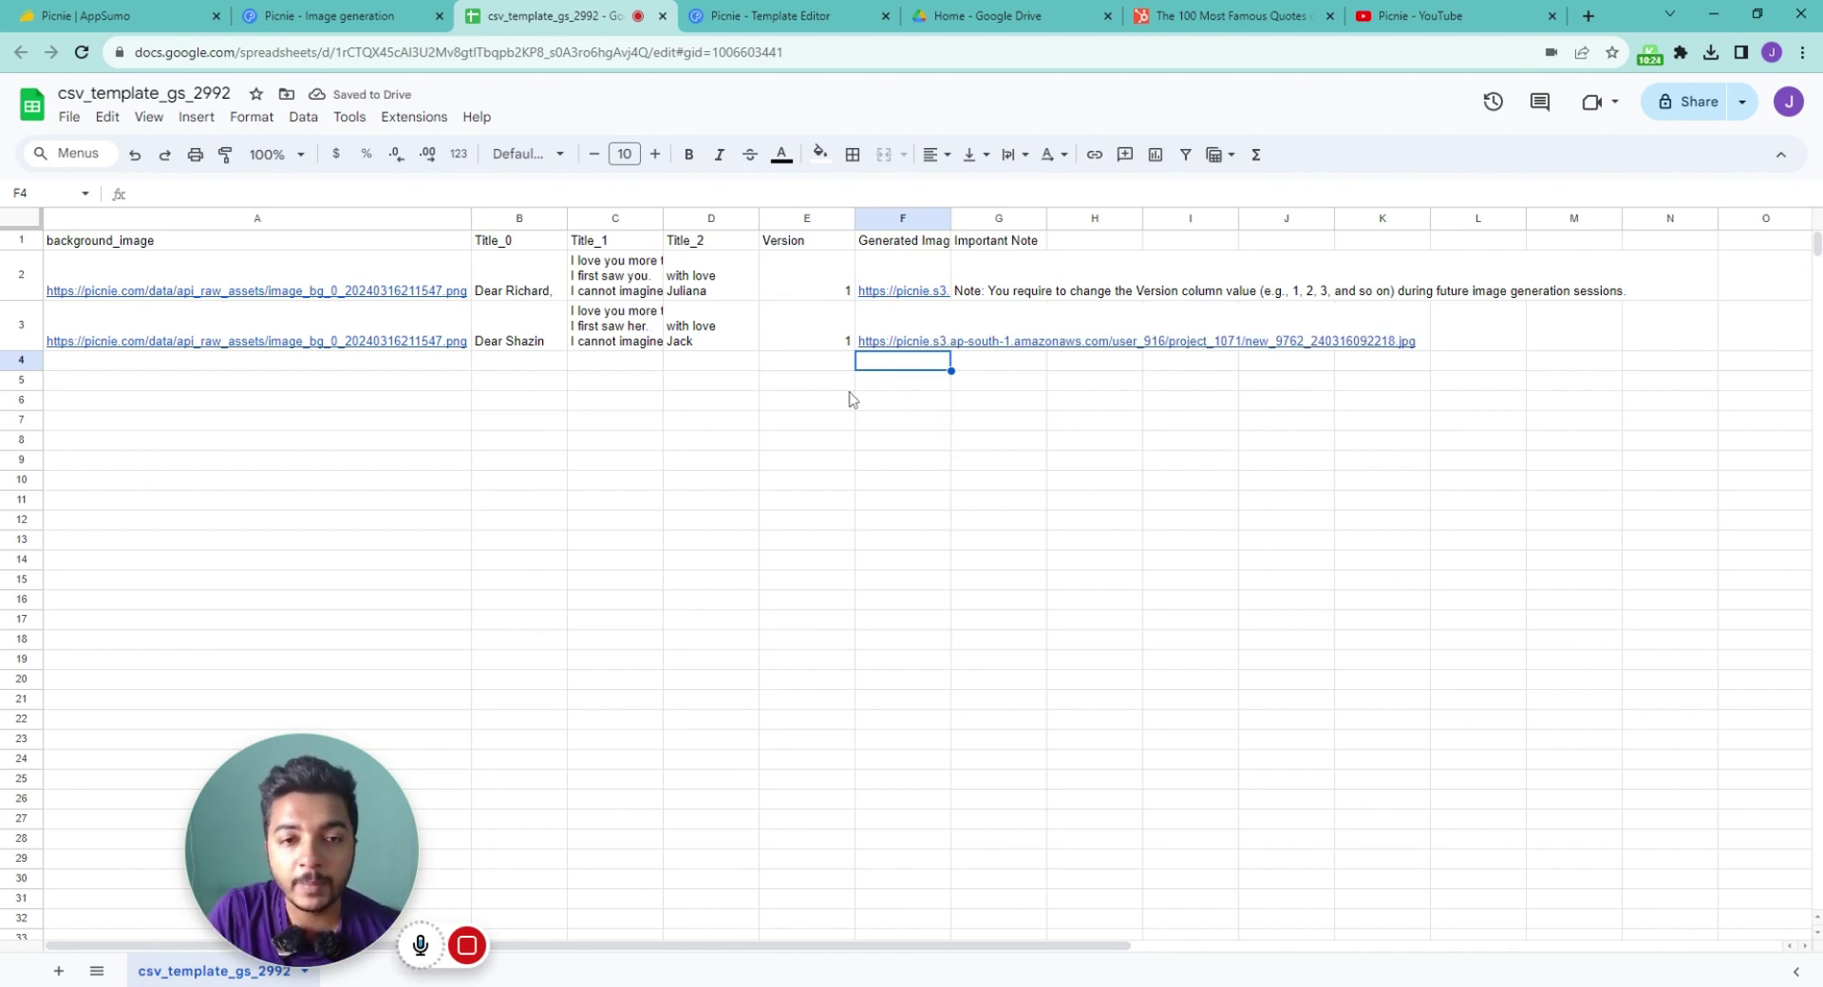
# Open F3's generated Dear Shazin image link and return to the spreadsheet
pyautogui.click(513, 295)
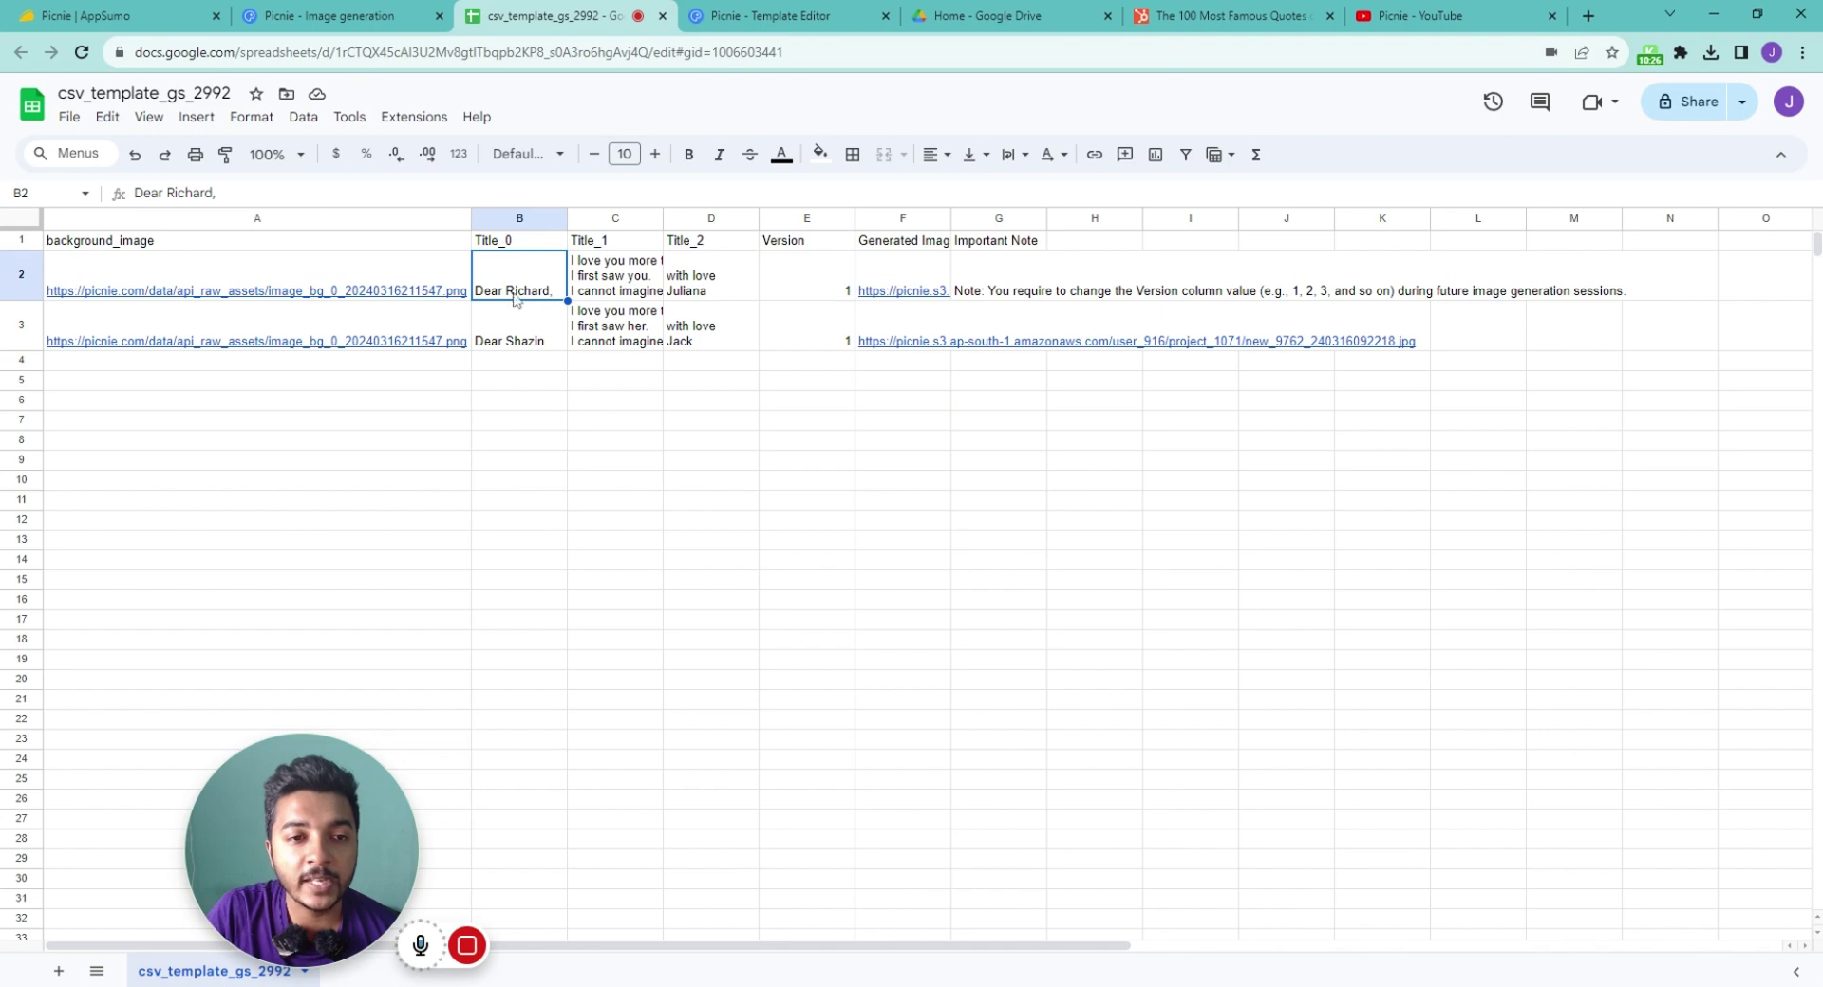
pyautogui.click(520, 350)
pyautogui.click(786, 408)
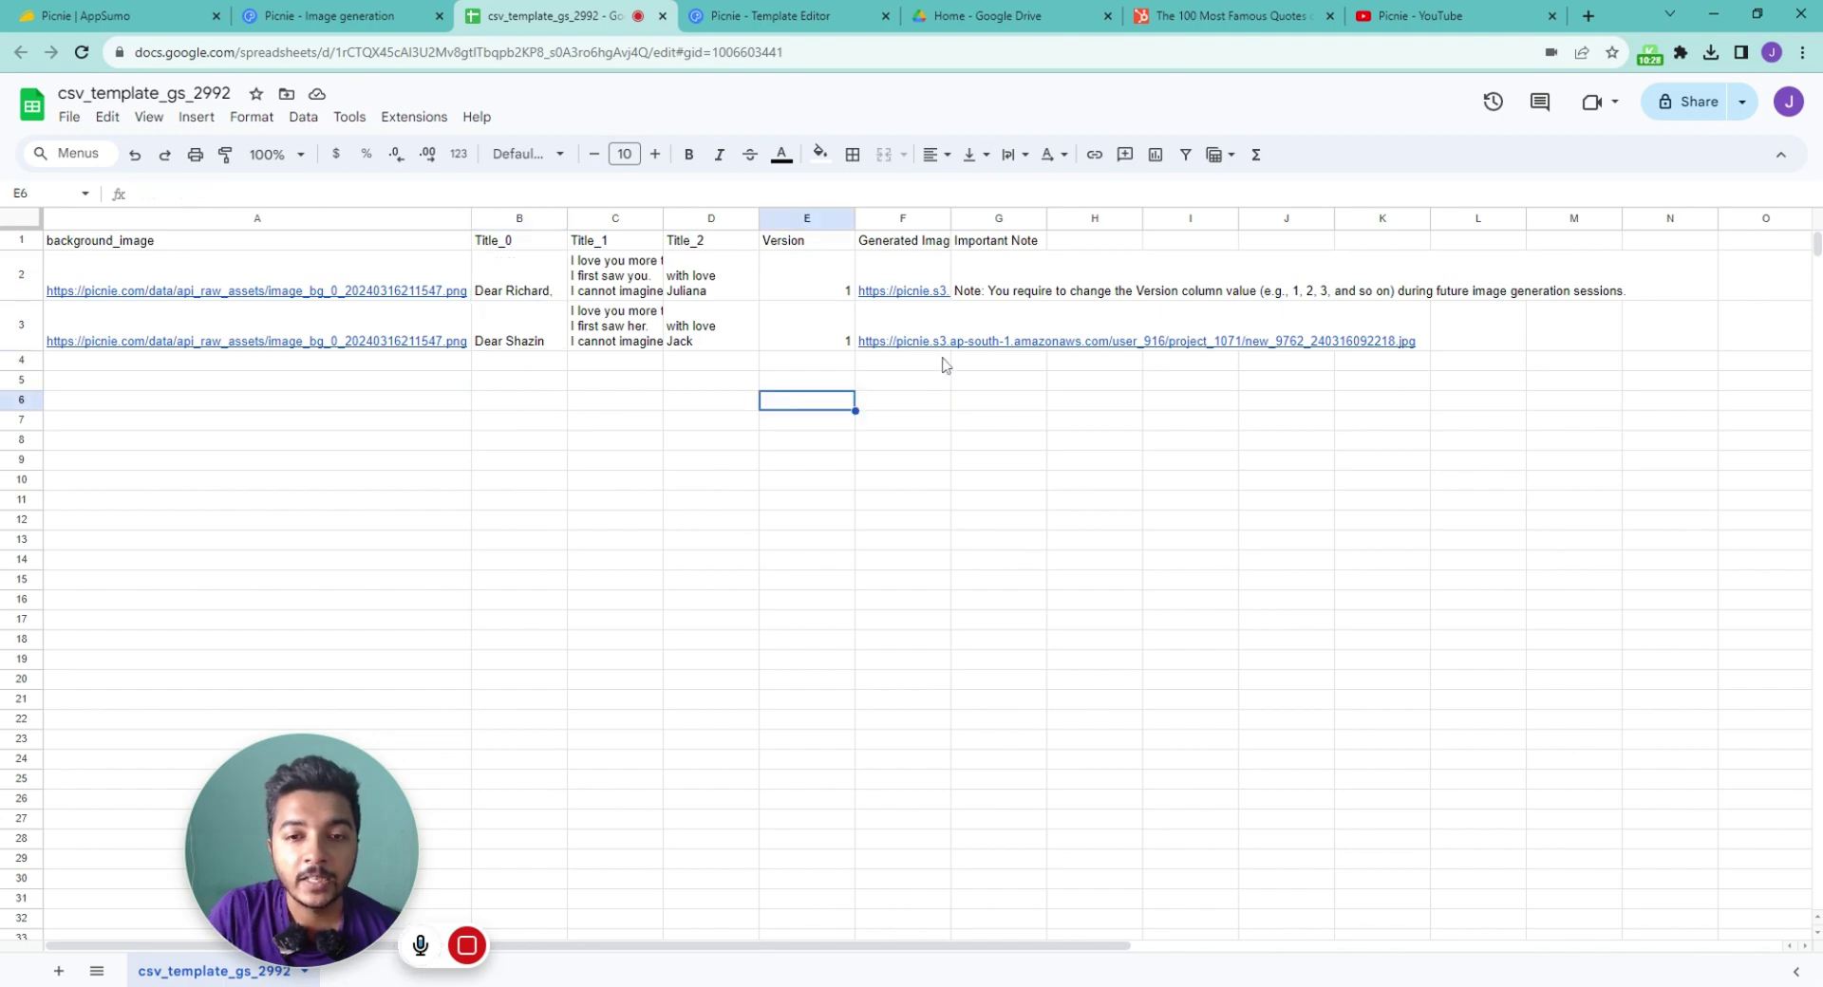
pyautogui.click(945, 373)
pyautogui.click(919, 344)
pyautogui.click(926, 375)
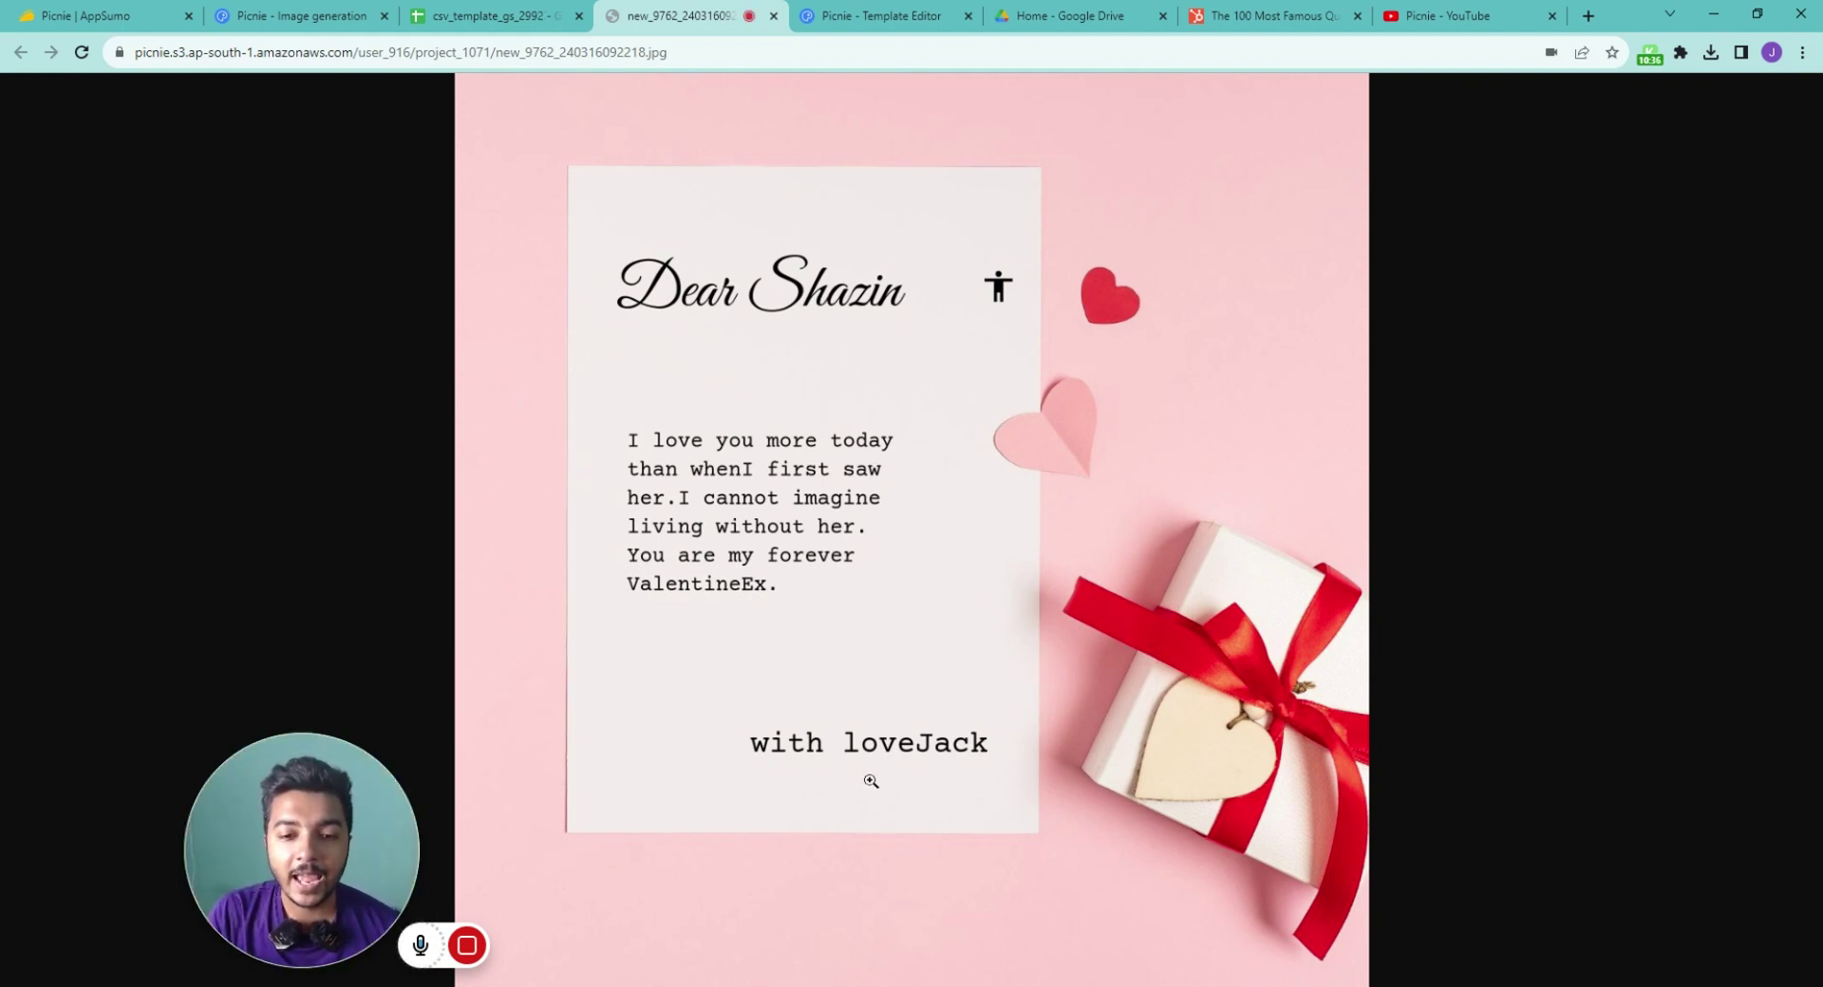
pyautogui.click(487, 15)
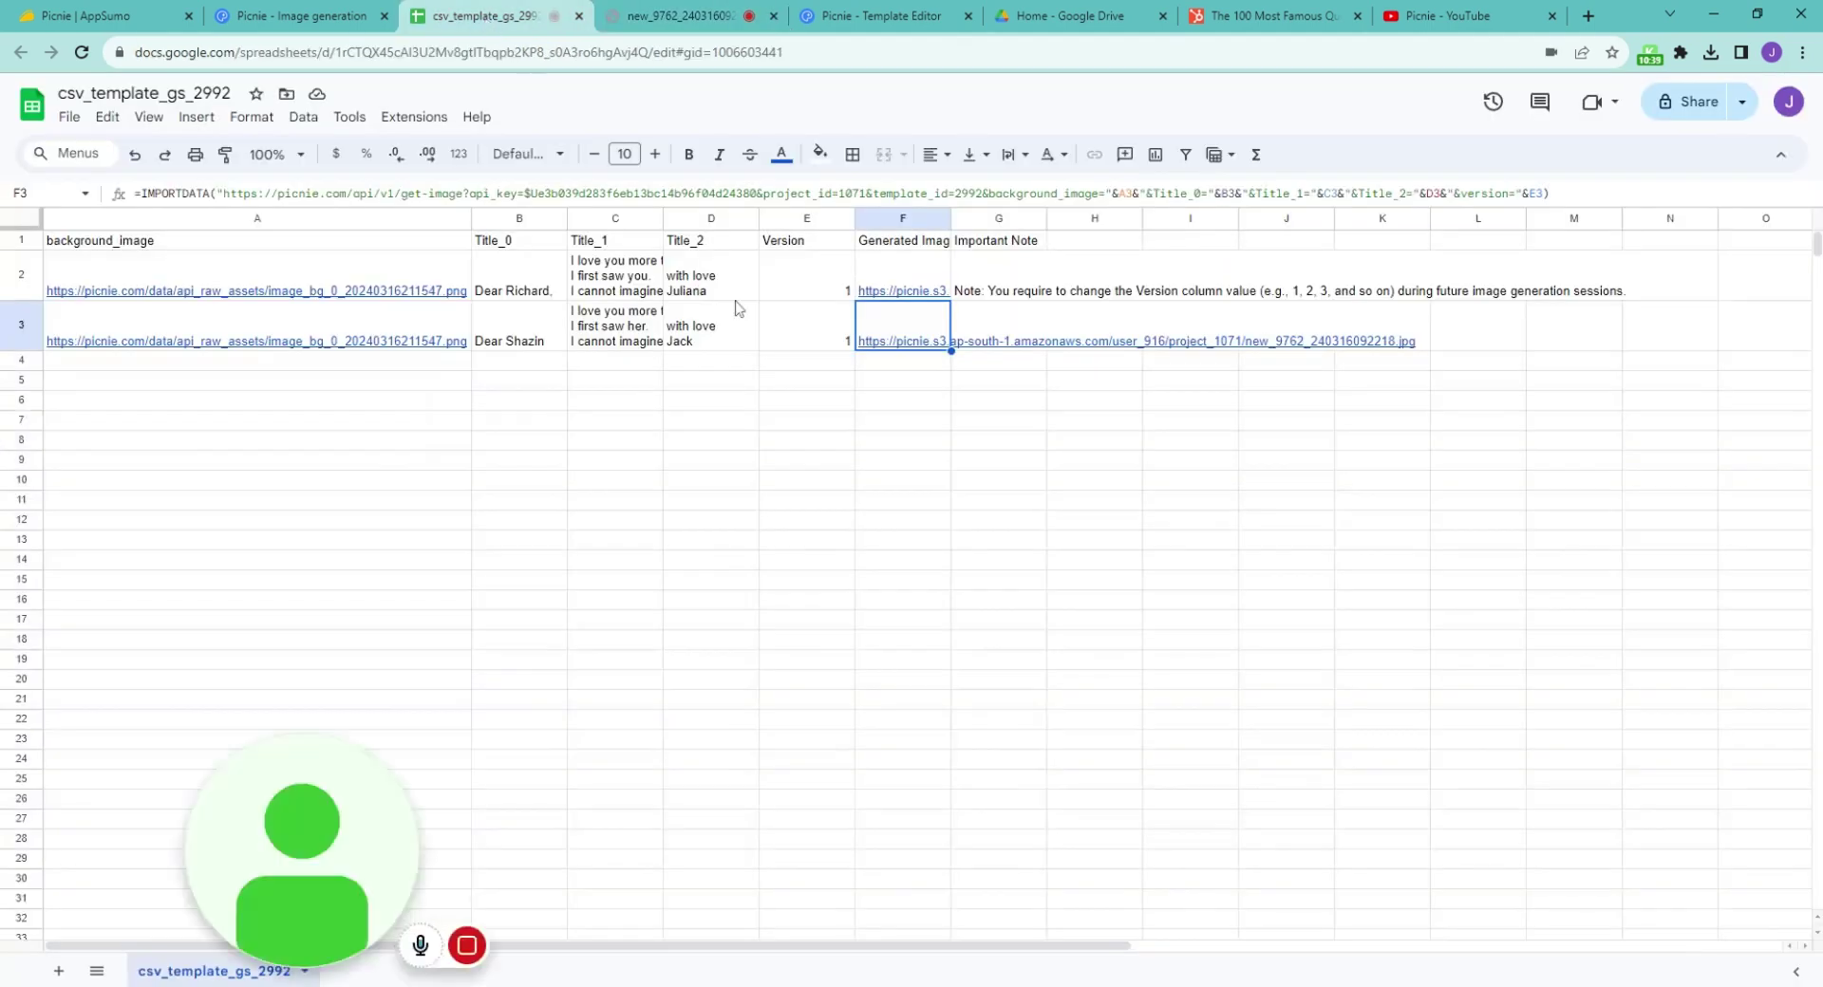
# Re-commit D3's sign-off so F3 fetches a fresh image link
pyautogui.click(690, 343)
pyautogui.press('Return')
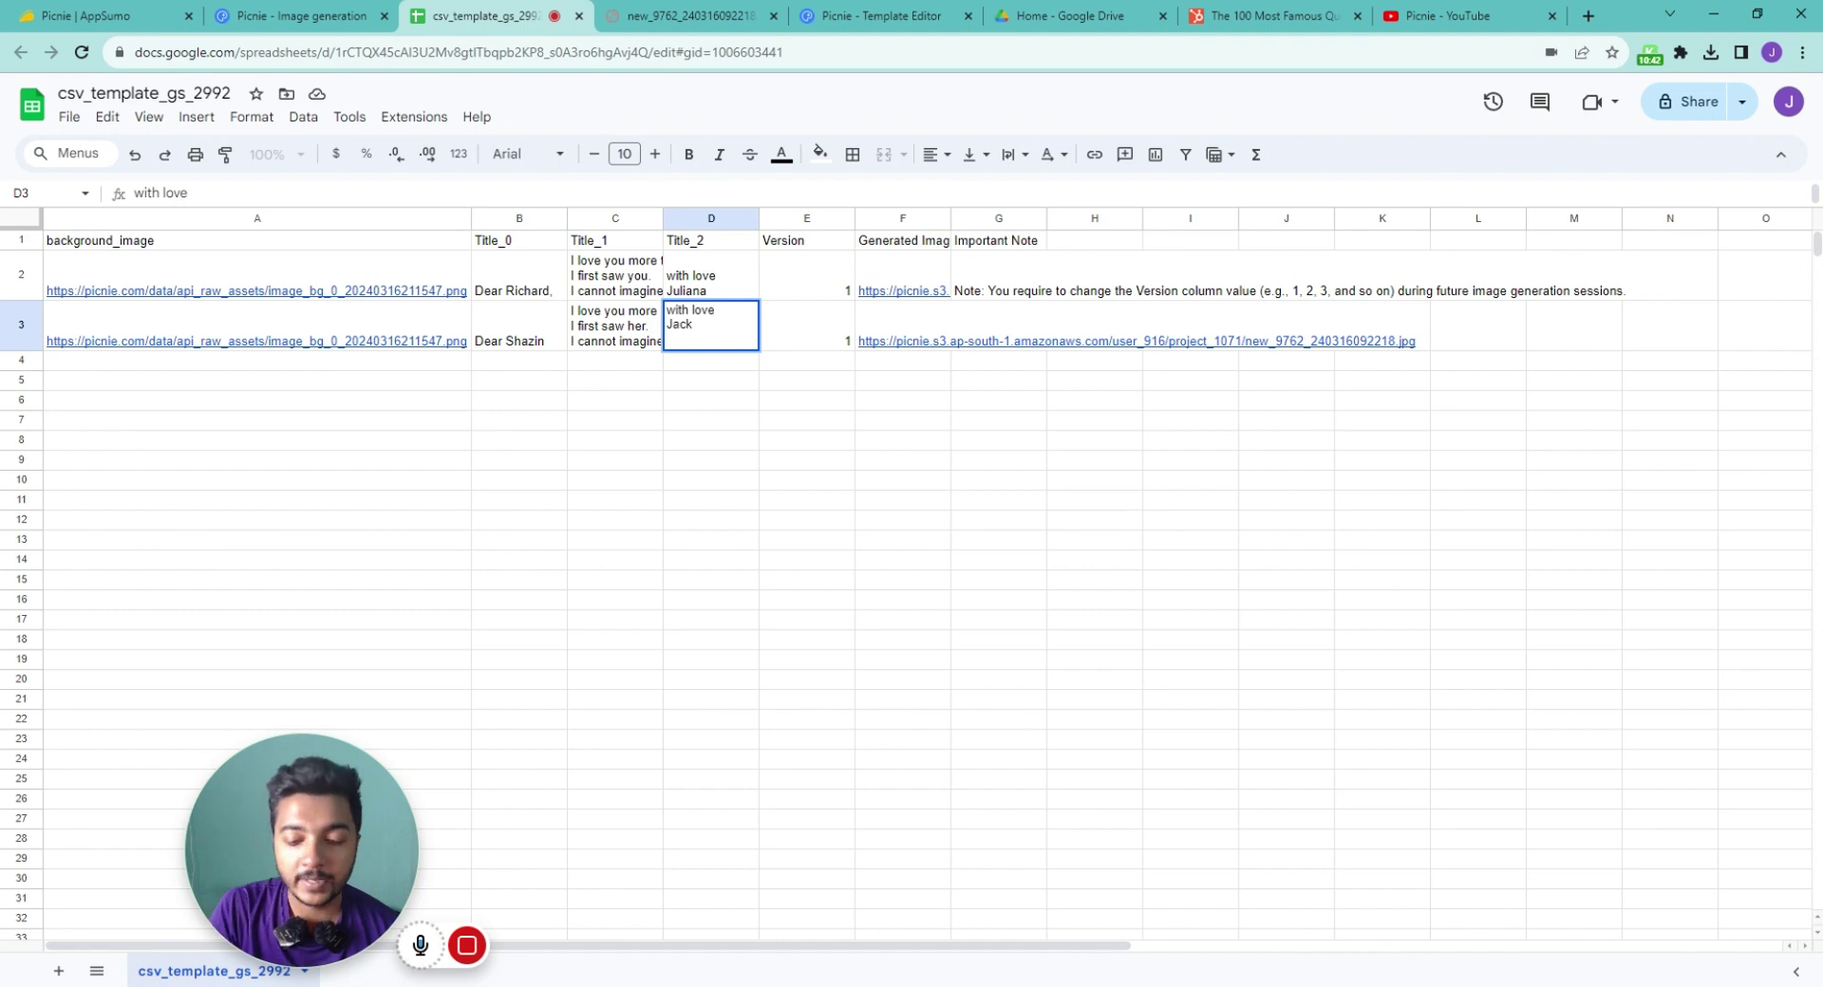
pyautogui.press('Return')
pyautogui.doubleClick(721, 324)
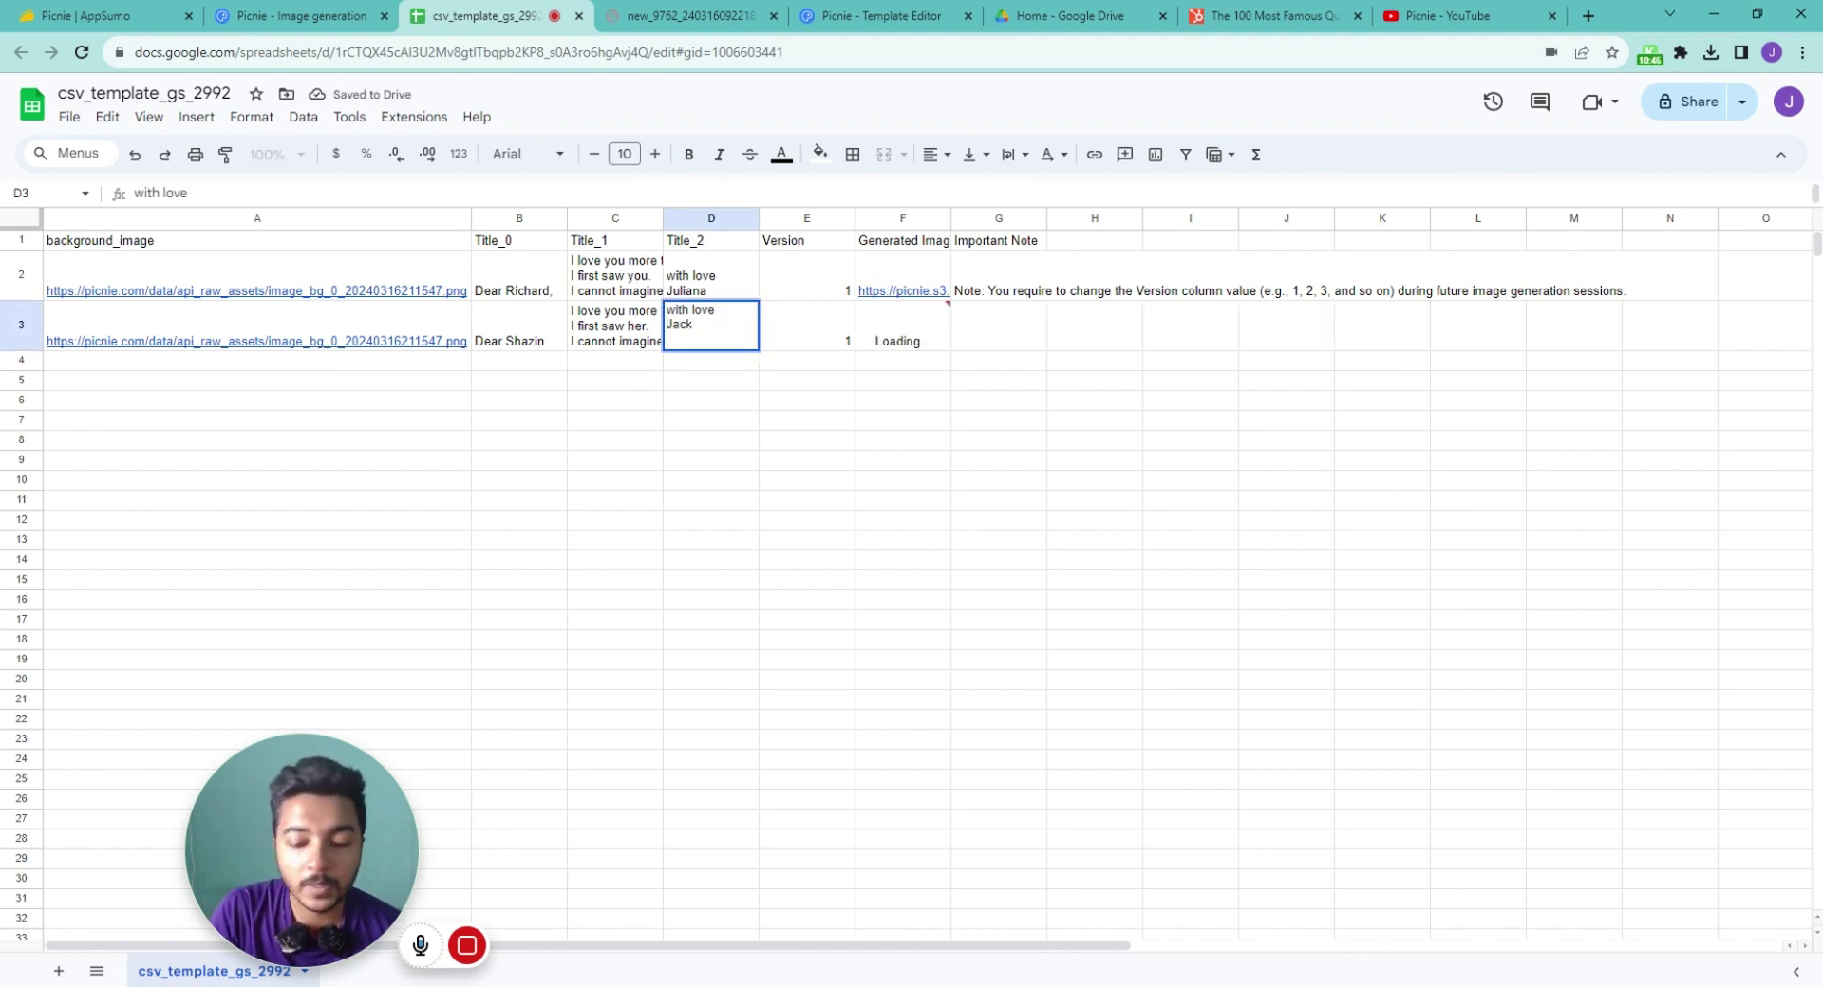
pyautogui.press('Return')
pyautogui.doubleClick(722, 324)
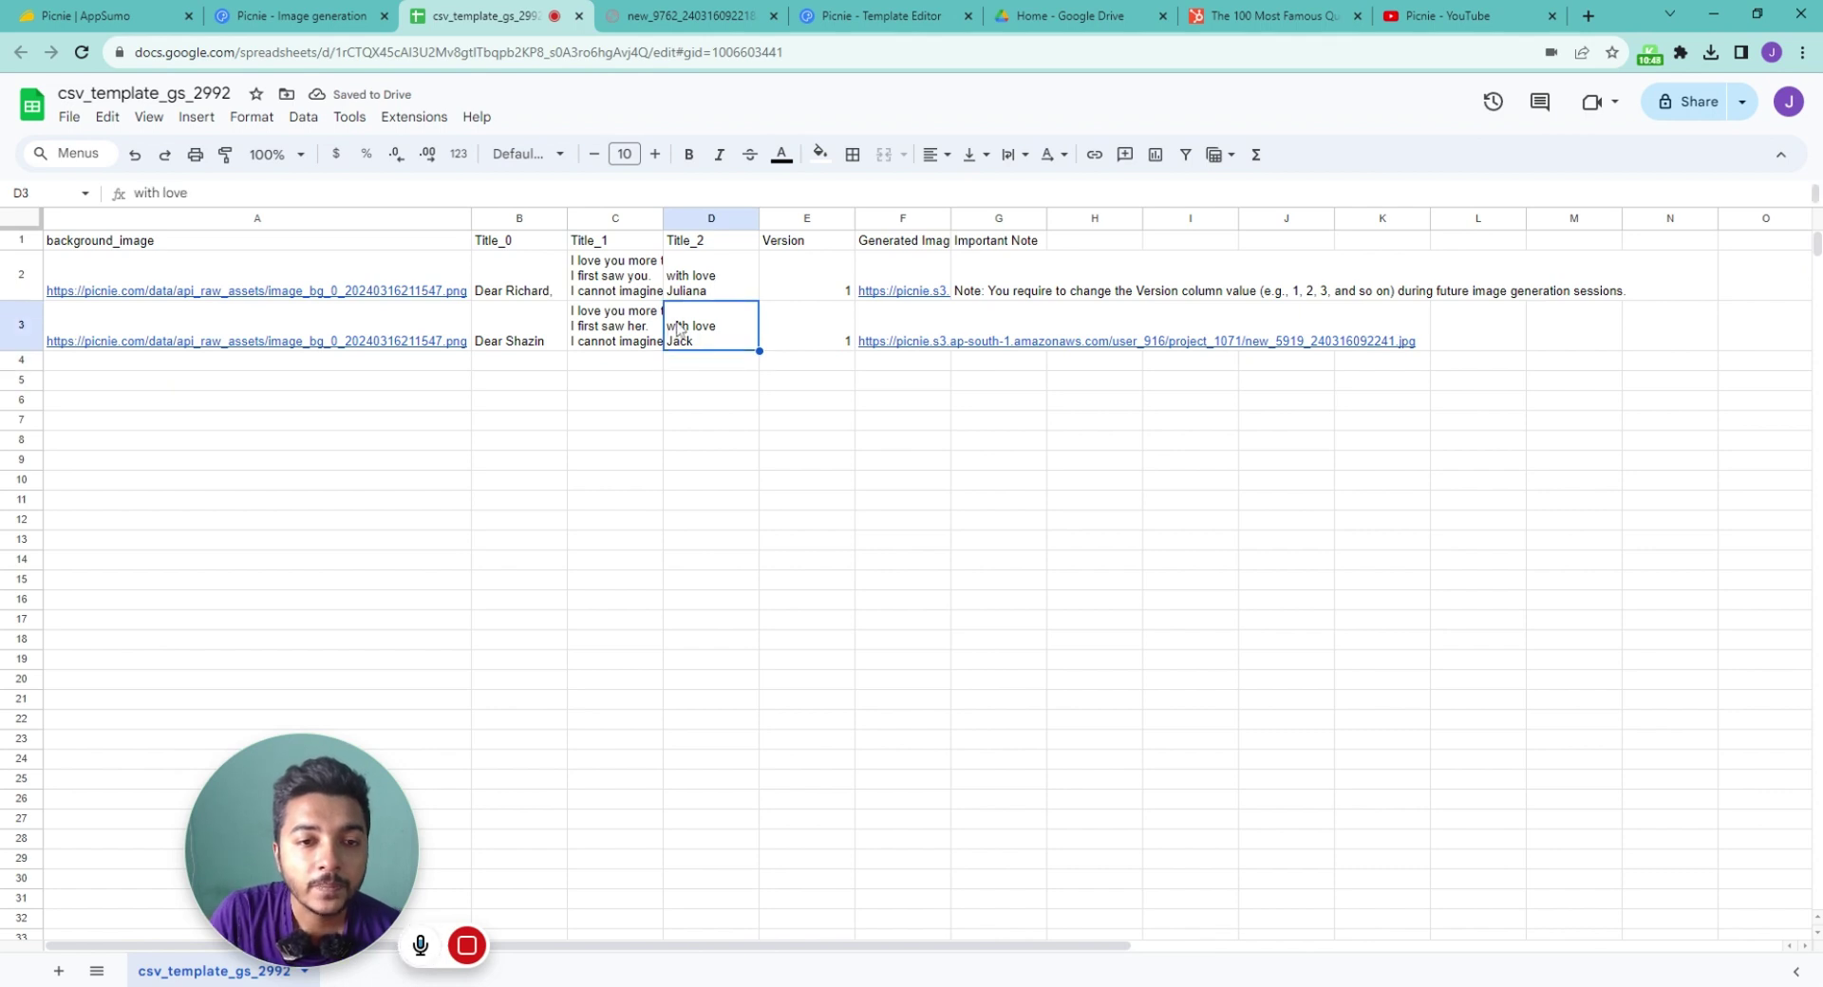
pyautogui.click(722, 422)
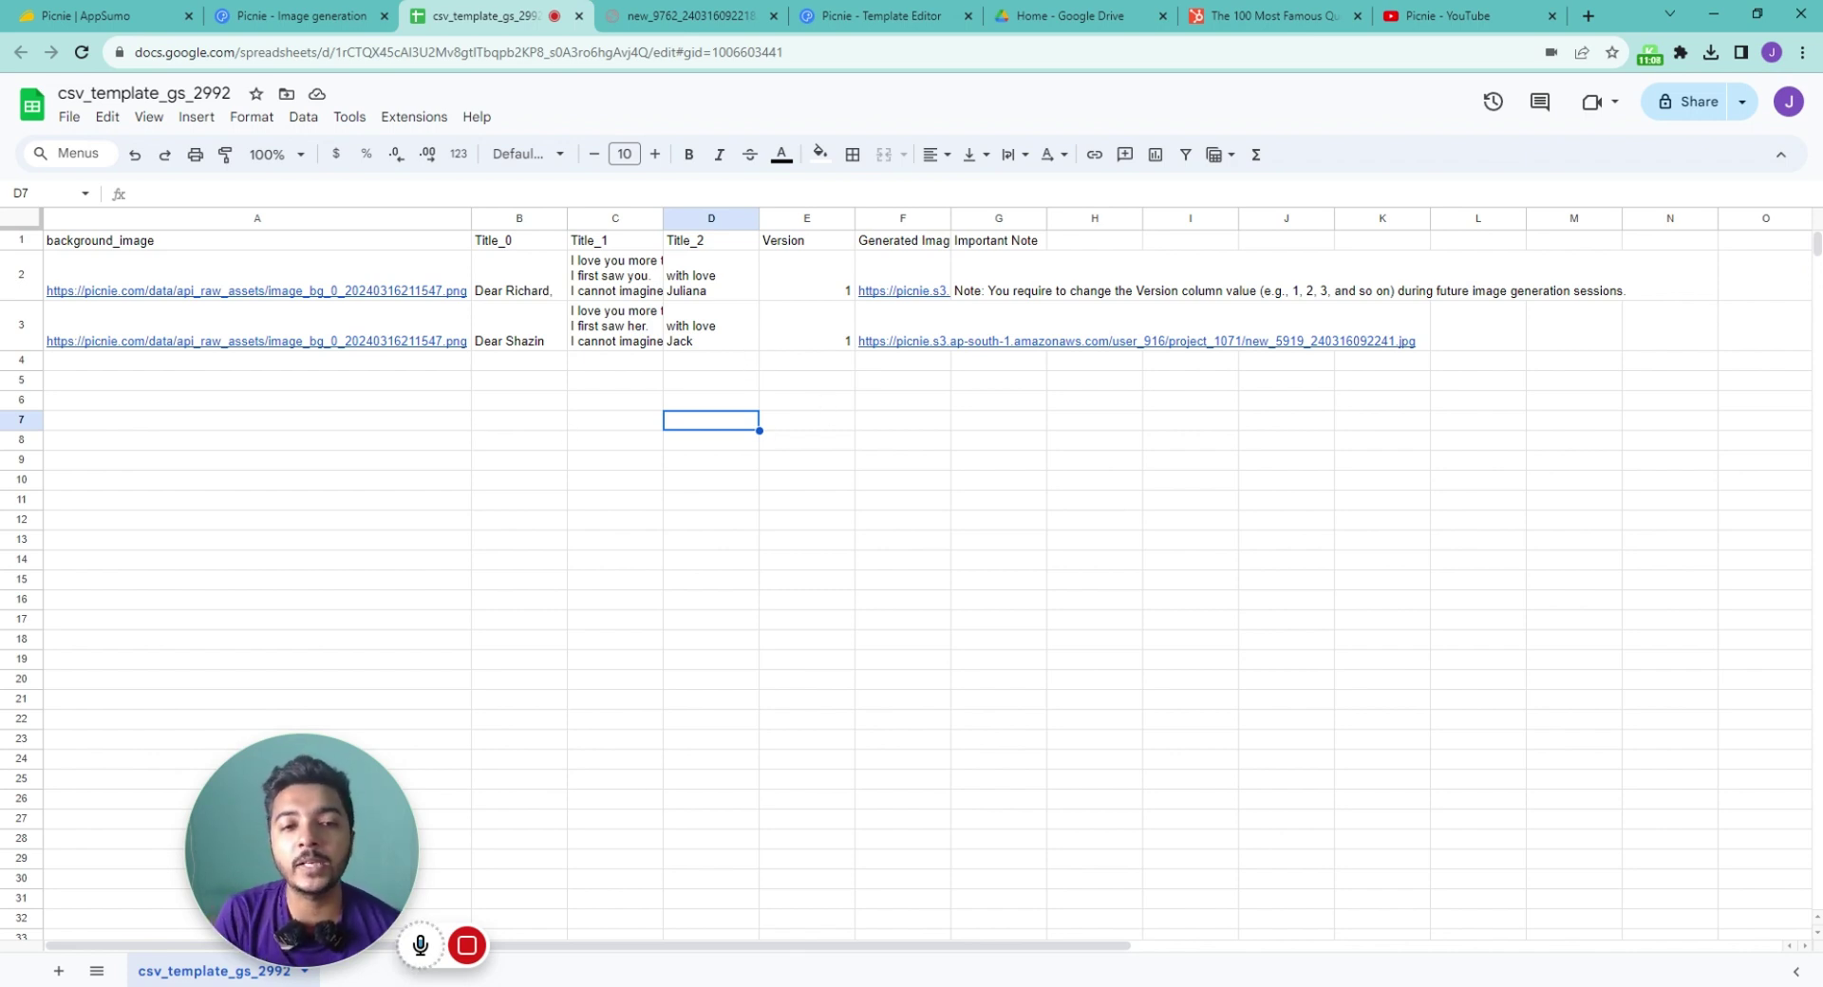
# Look over the empty rows below the data, then go back to Picnie's image generation page
pyautogui.click(609, 344)
pyautogui.moveTo(613, 366); pyautogui.dragTo(662, 910)
pyautogui.click(698, 601)
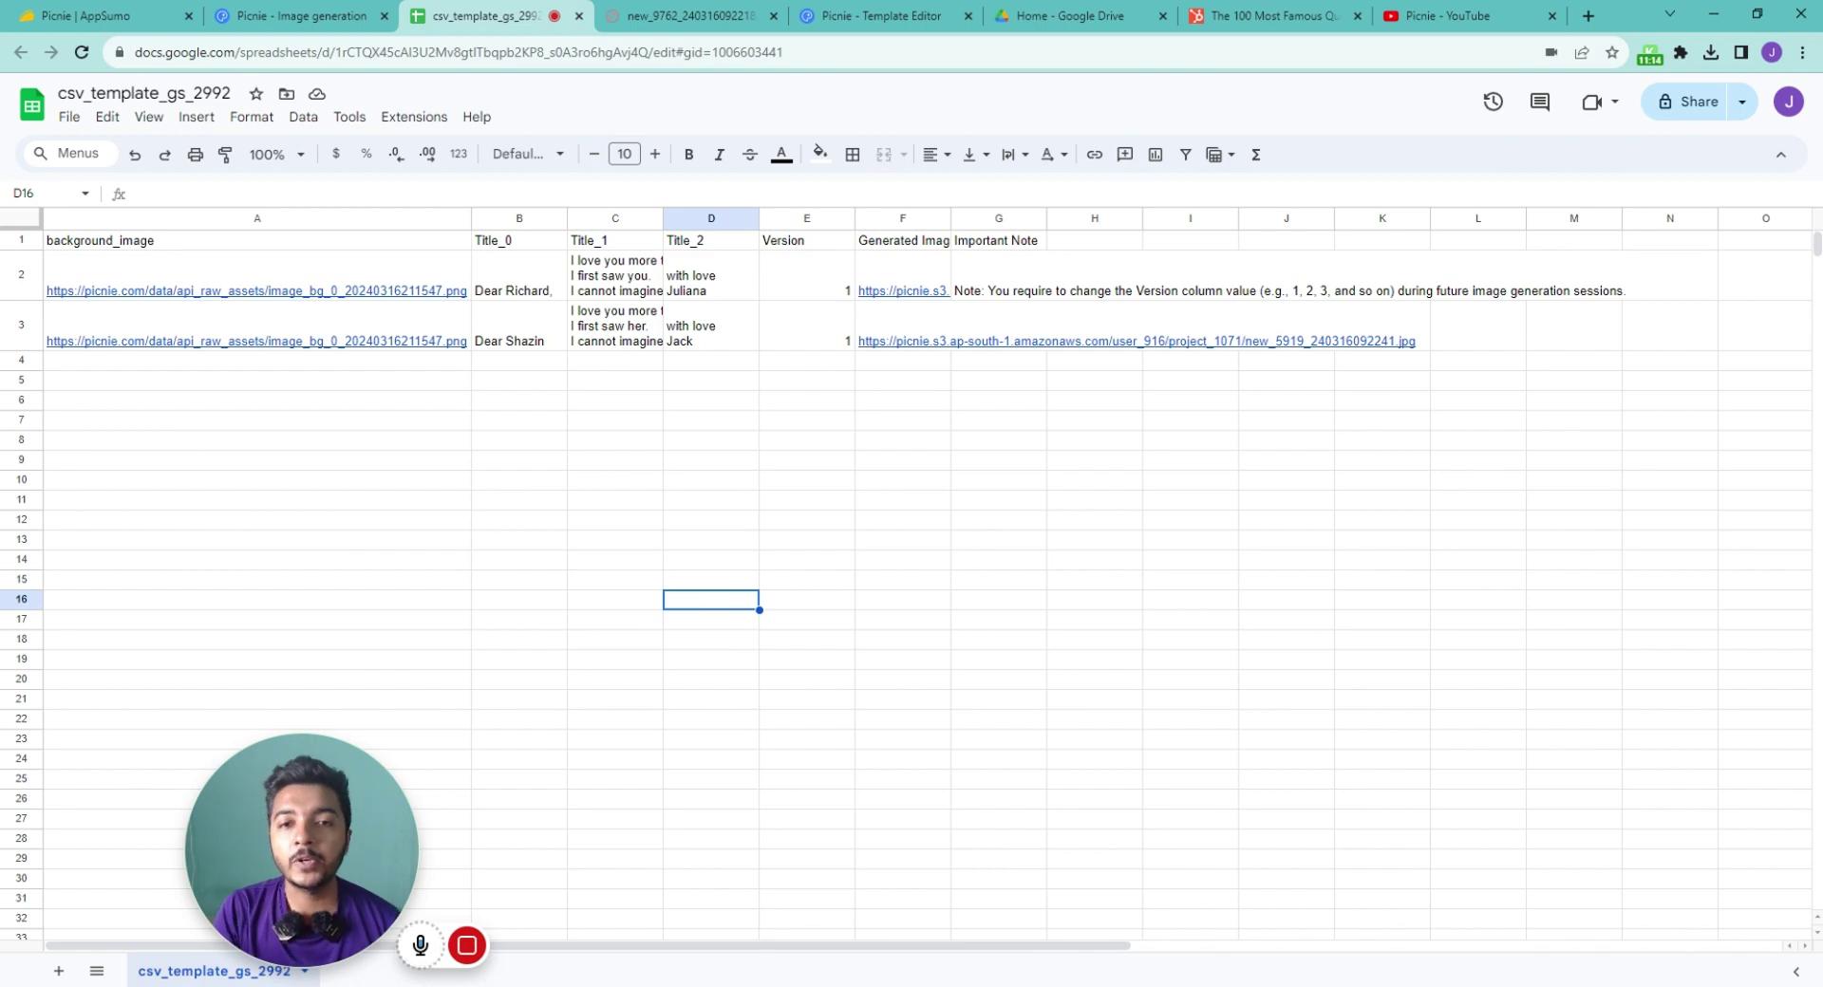
pyautogui.moveTo(181, 364); pyautogui.dragTo(1428, 919)
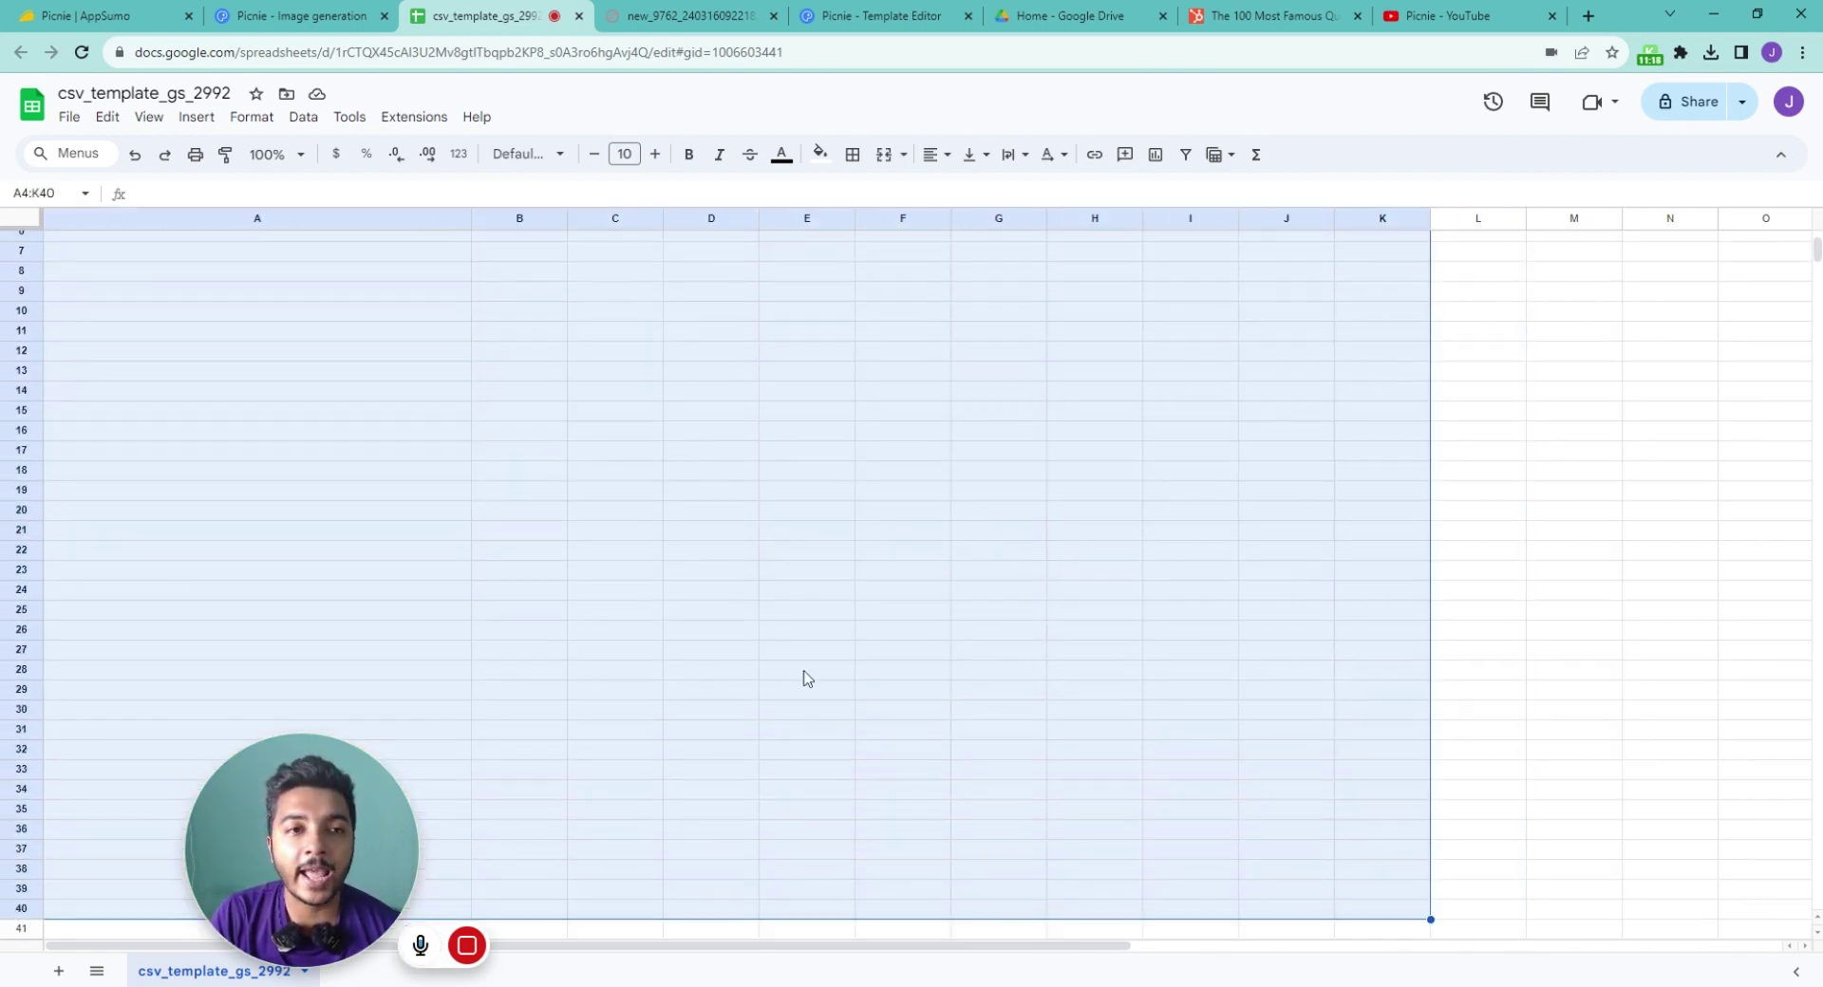
pyautogui.scroll(2, 804, 676)
pyautogui.click(780, 607)
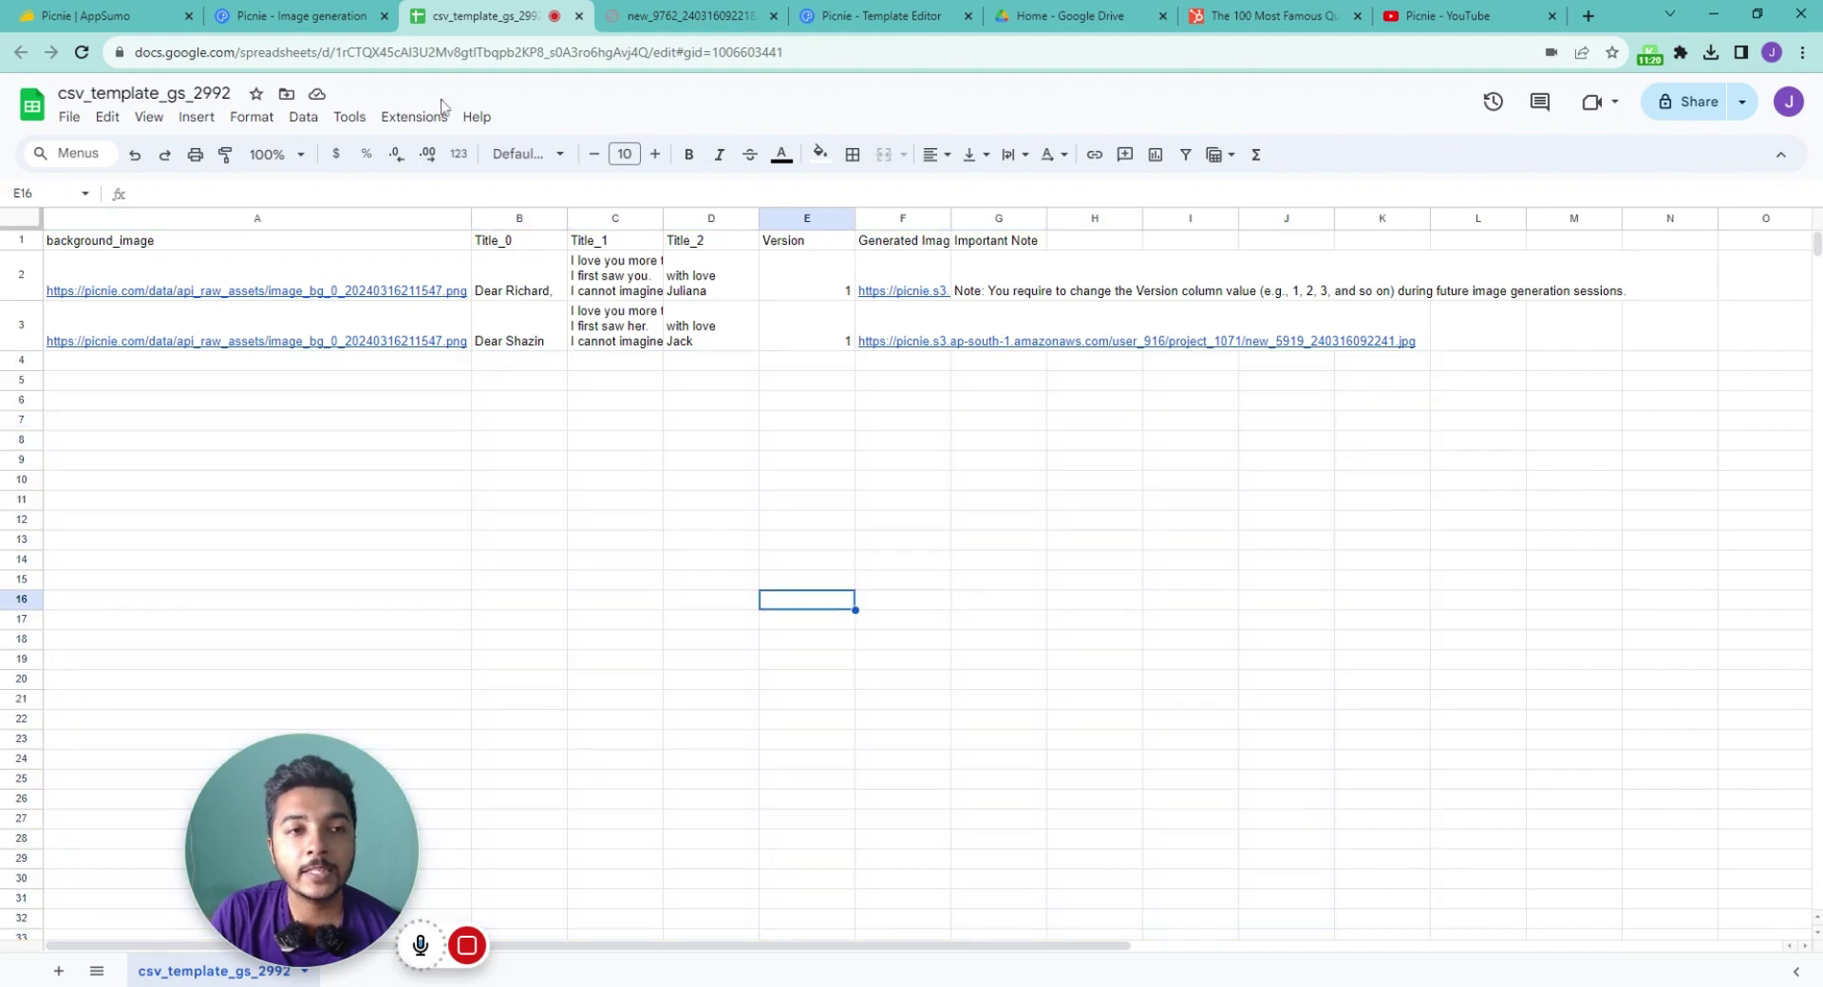
pyautogui.click(320, 17)
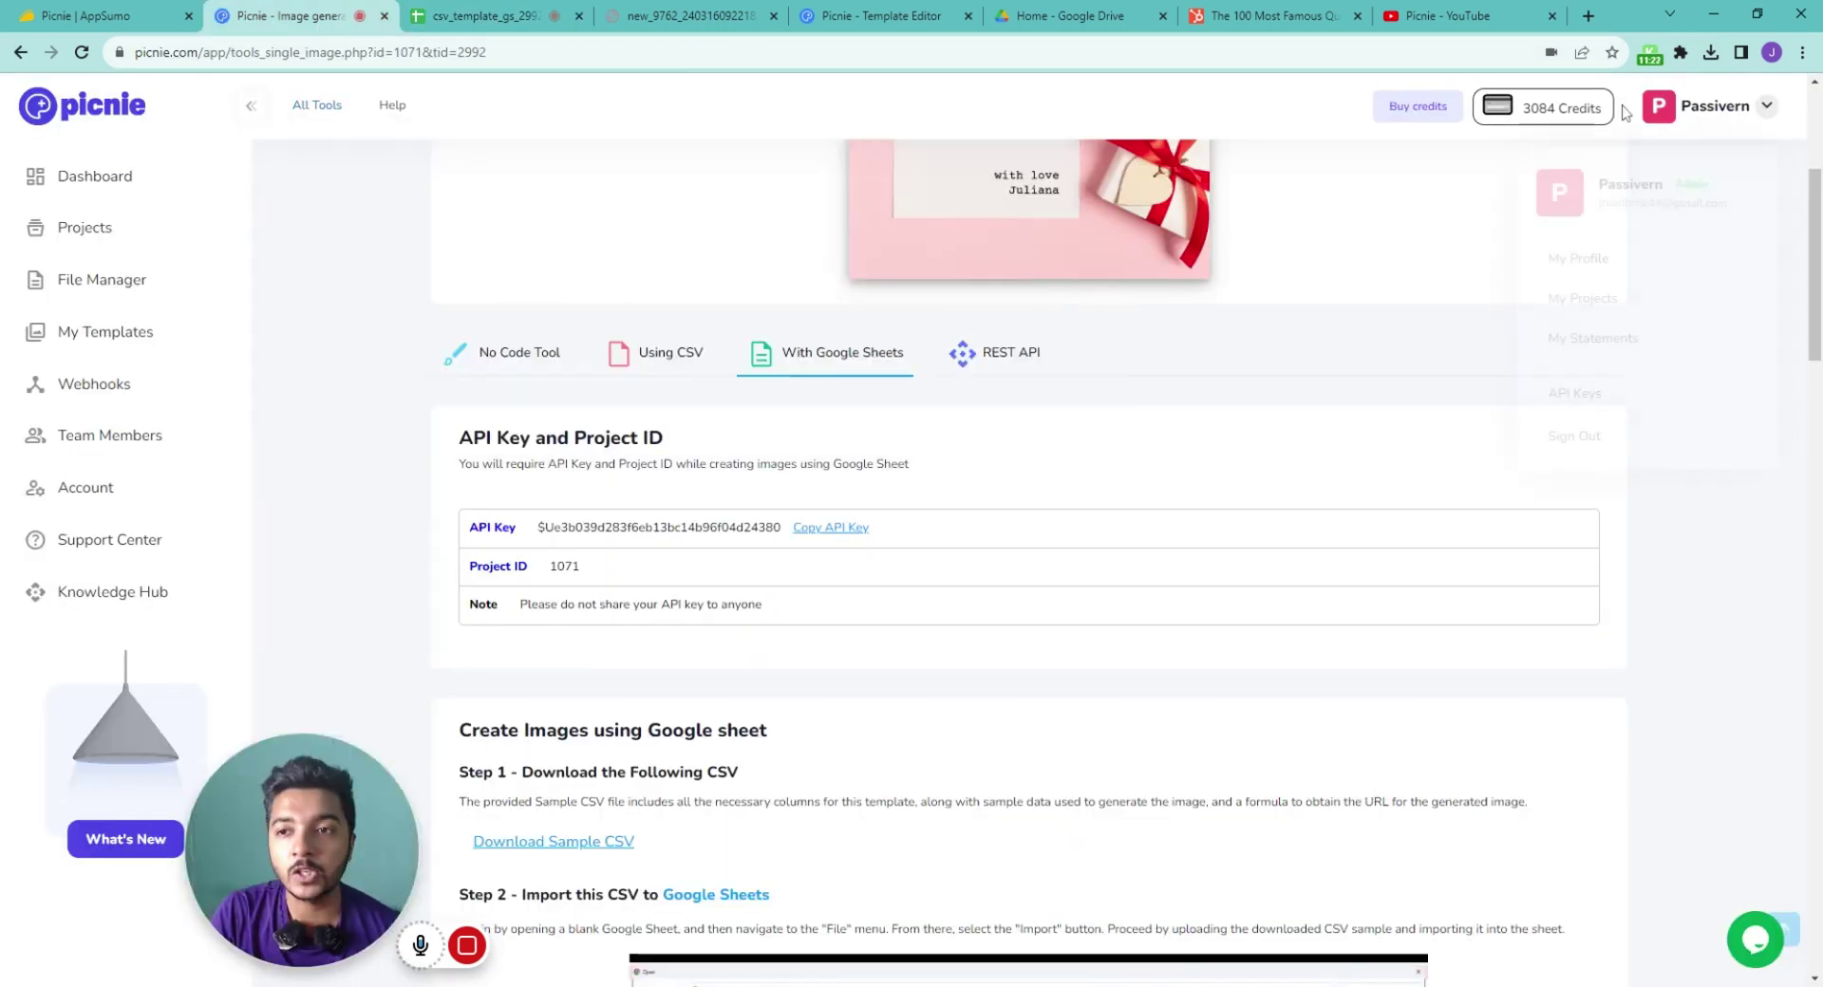
# Check the account's credits statement
pyautogui.click(1533, 110)
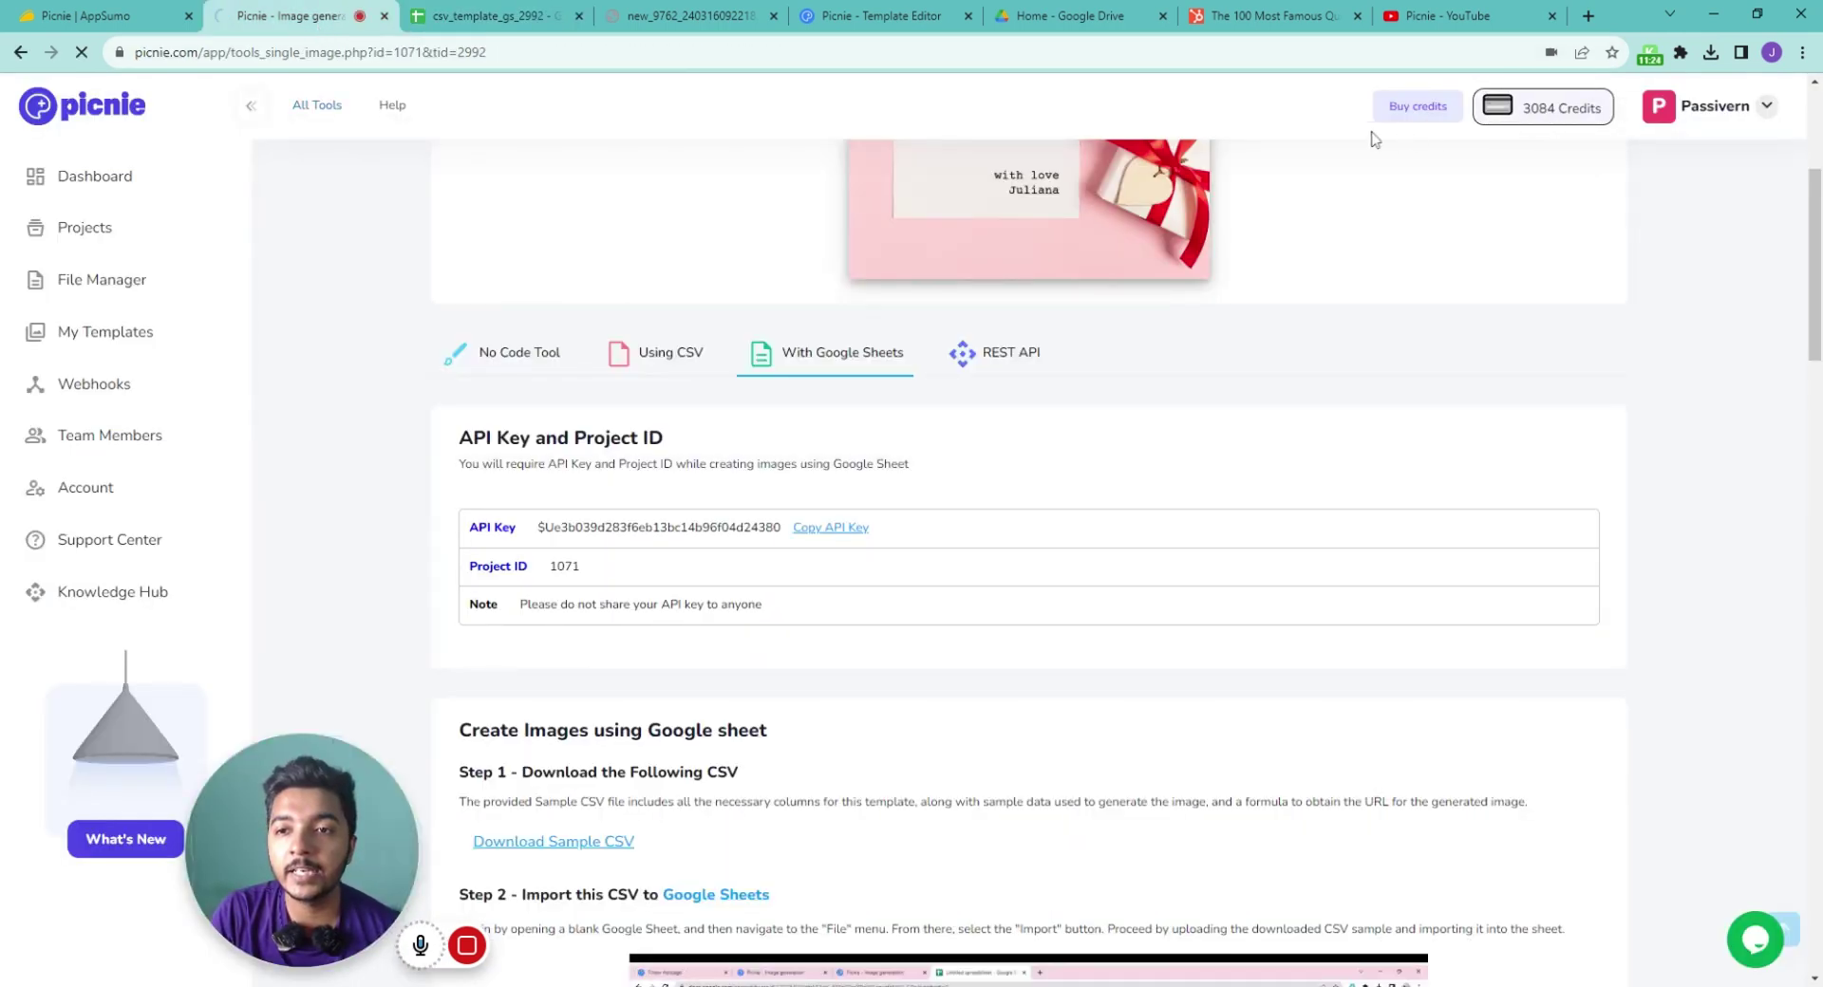
pyautogui.scroll(-4, 638, 631)
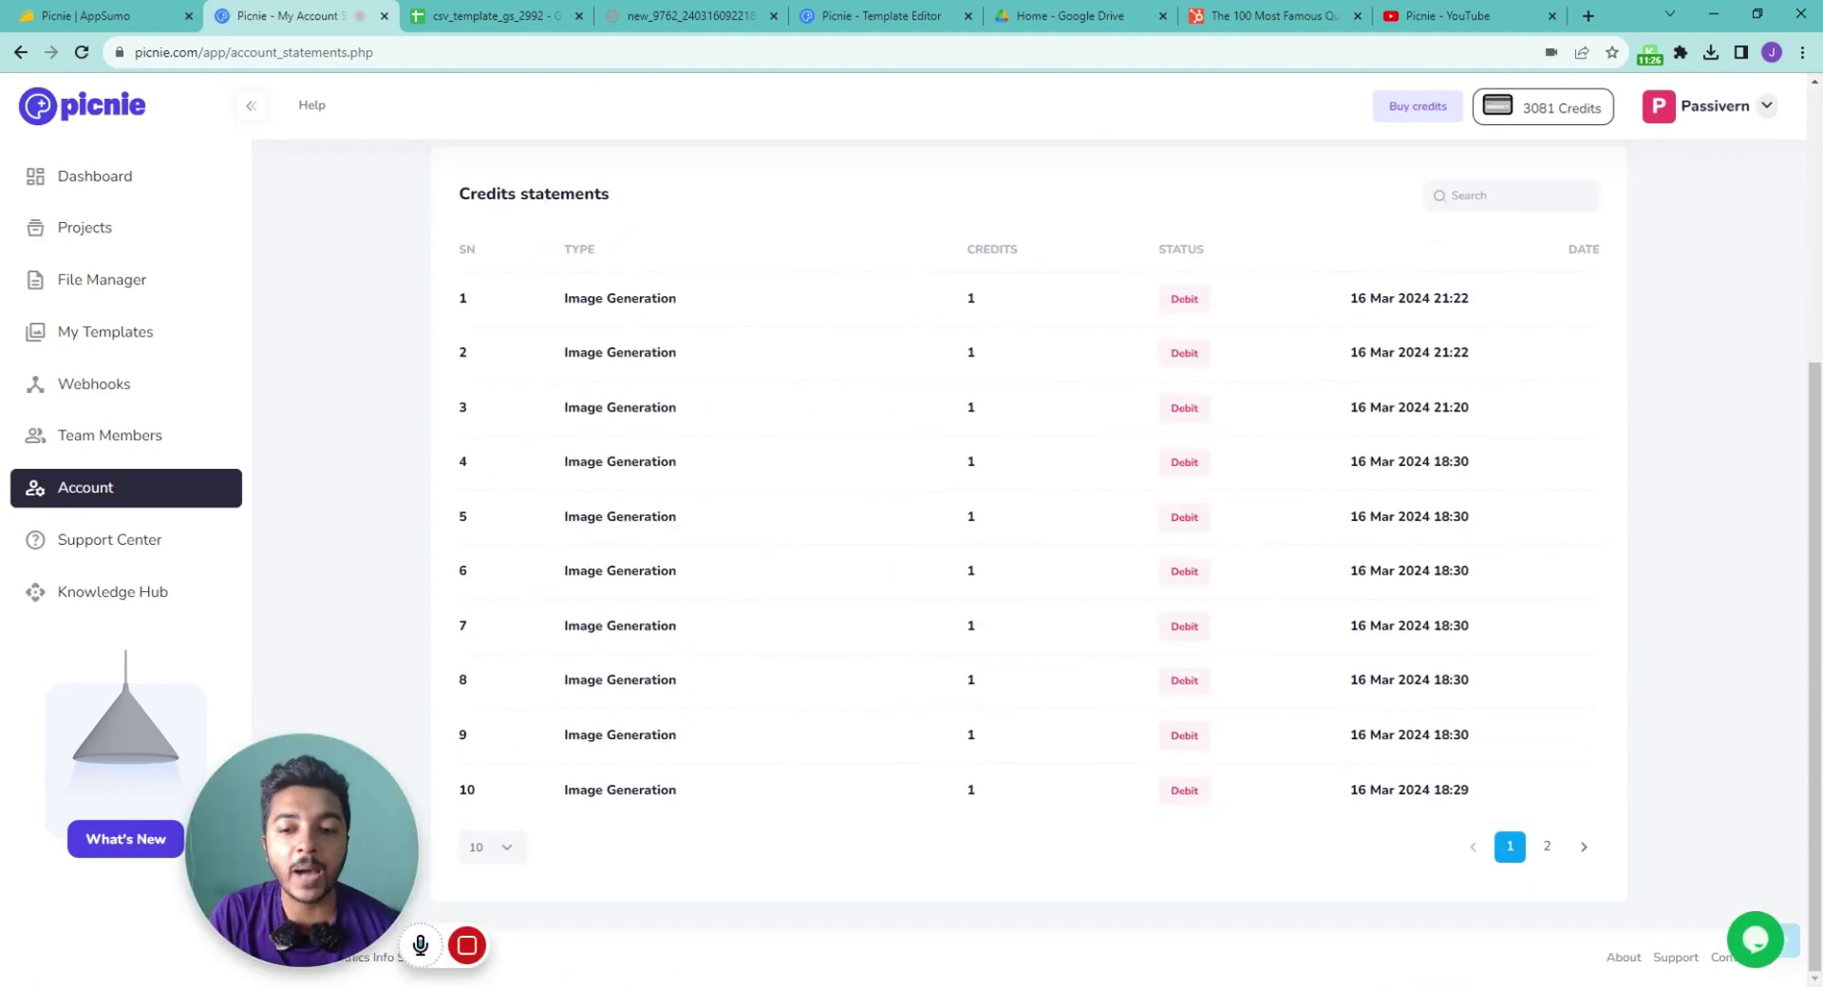
pyautogui.scroll(4, 638, 634)
# Open the Demo 3 project's image generation tool and start generating from its template
pyautogui.click(111, 230)
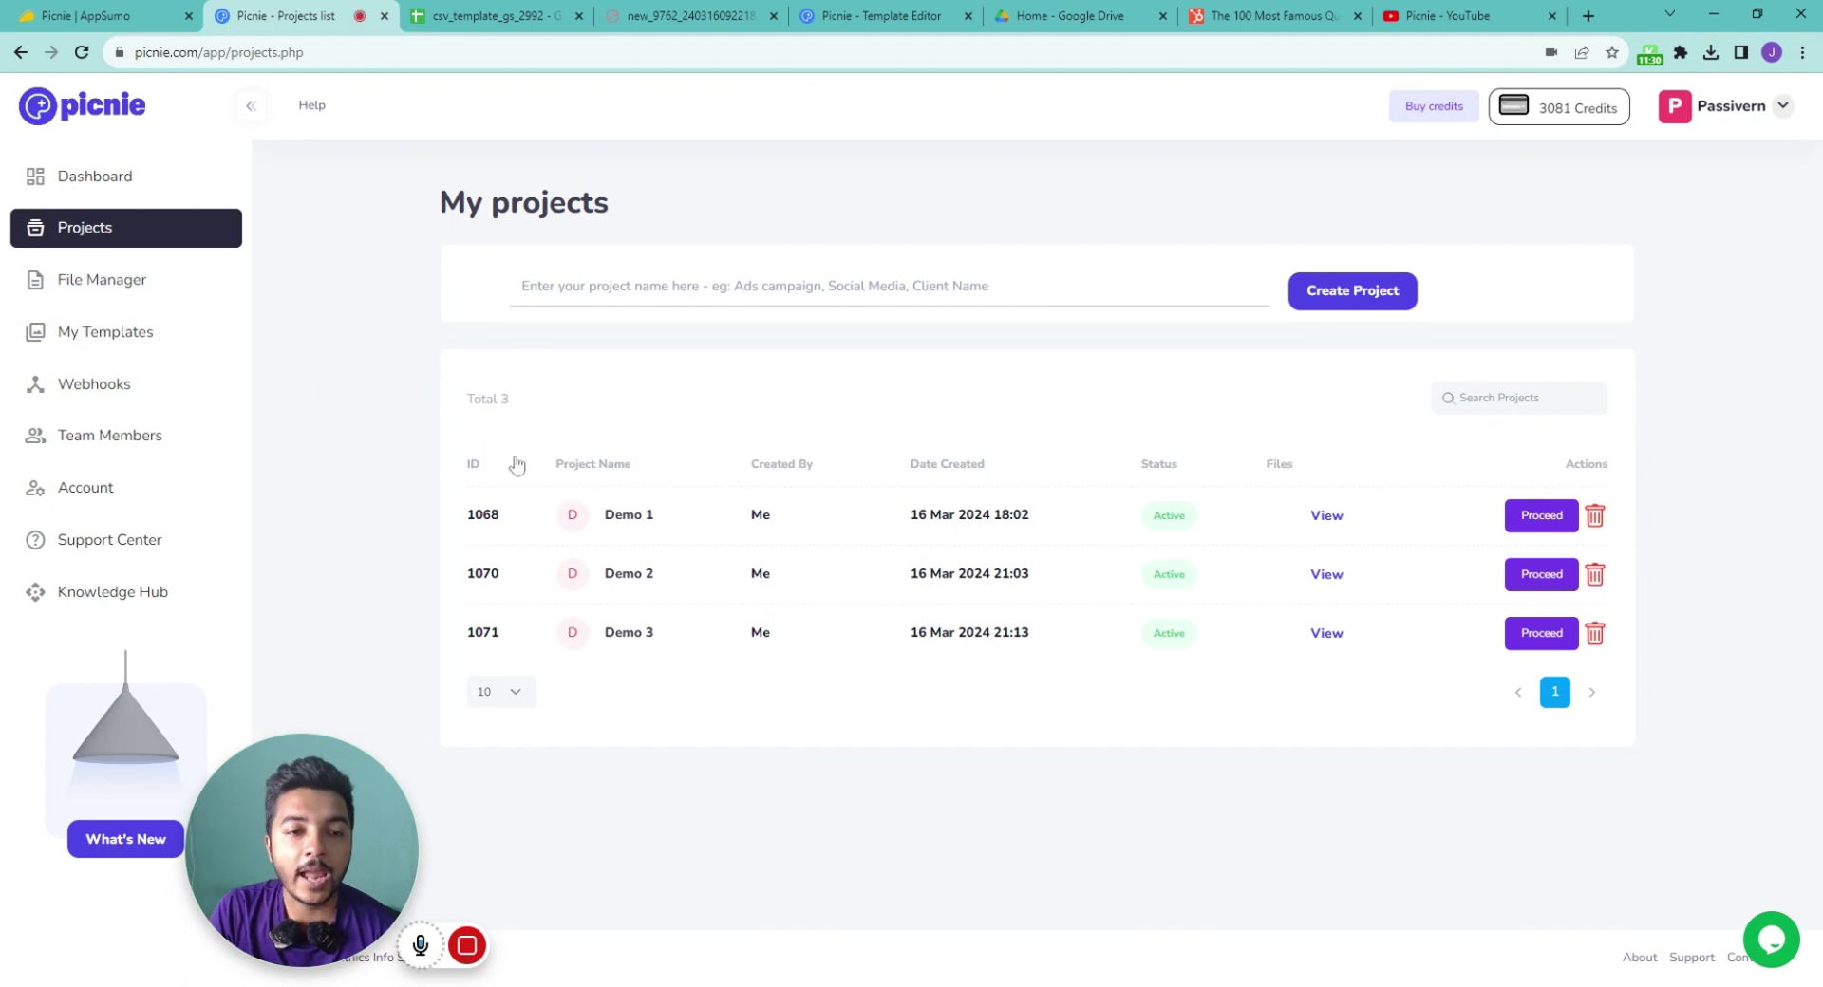
pyautogui.click(628, 634)
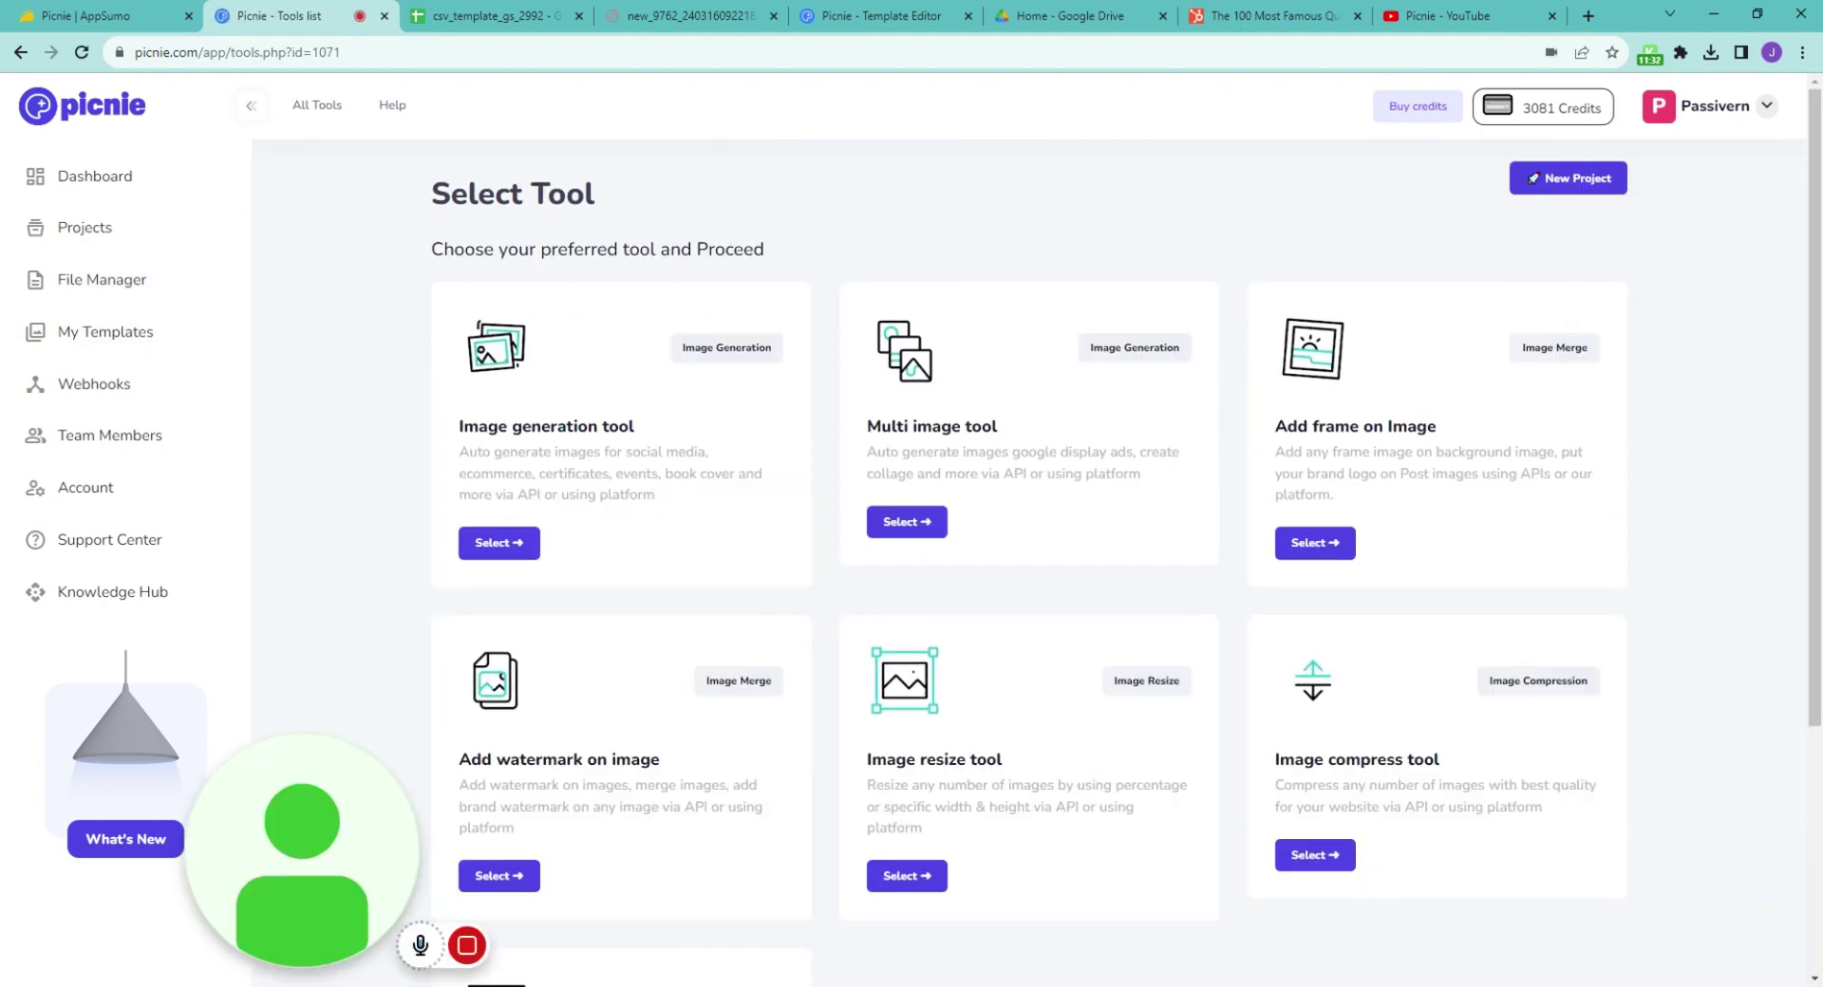
pyautogui.click(500, 545)
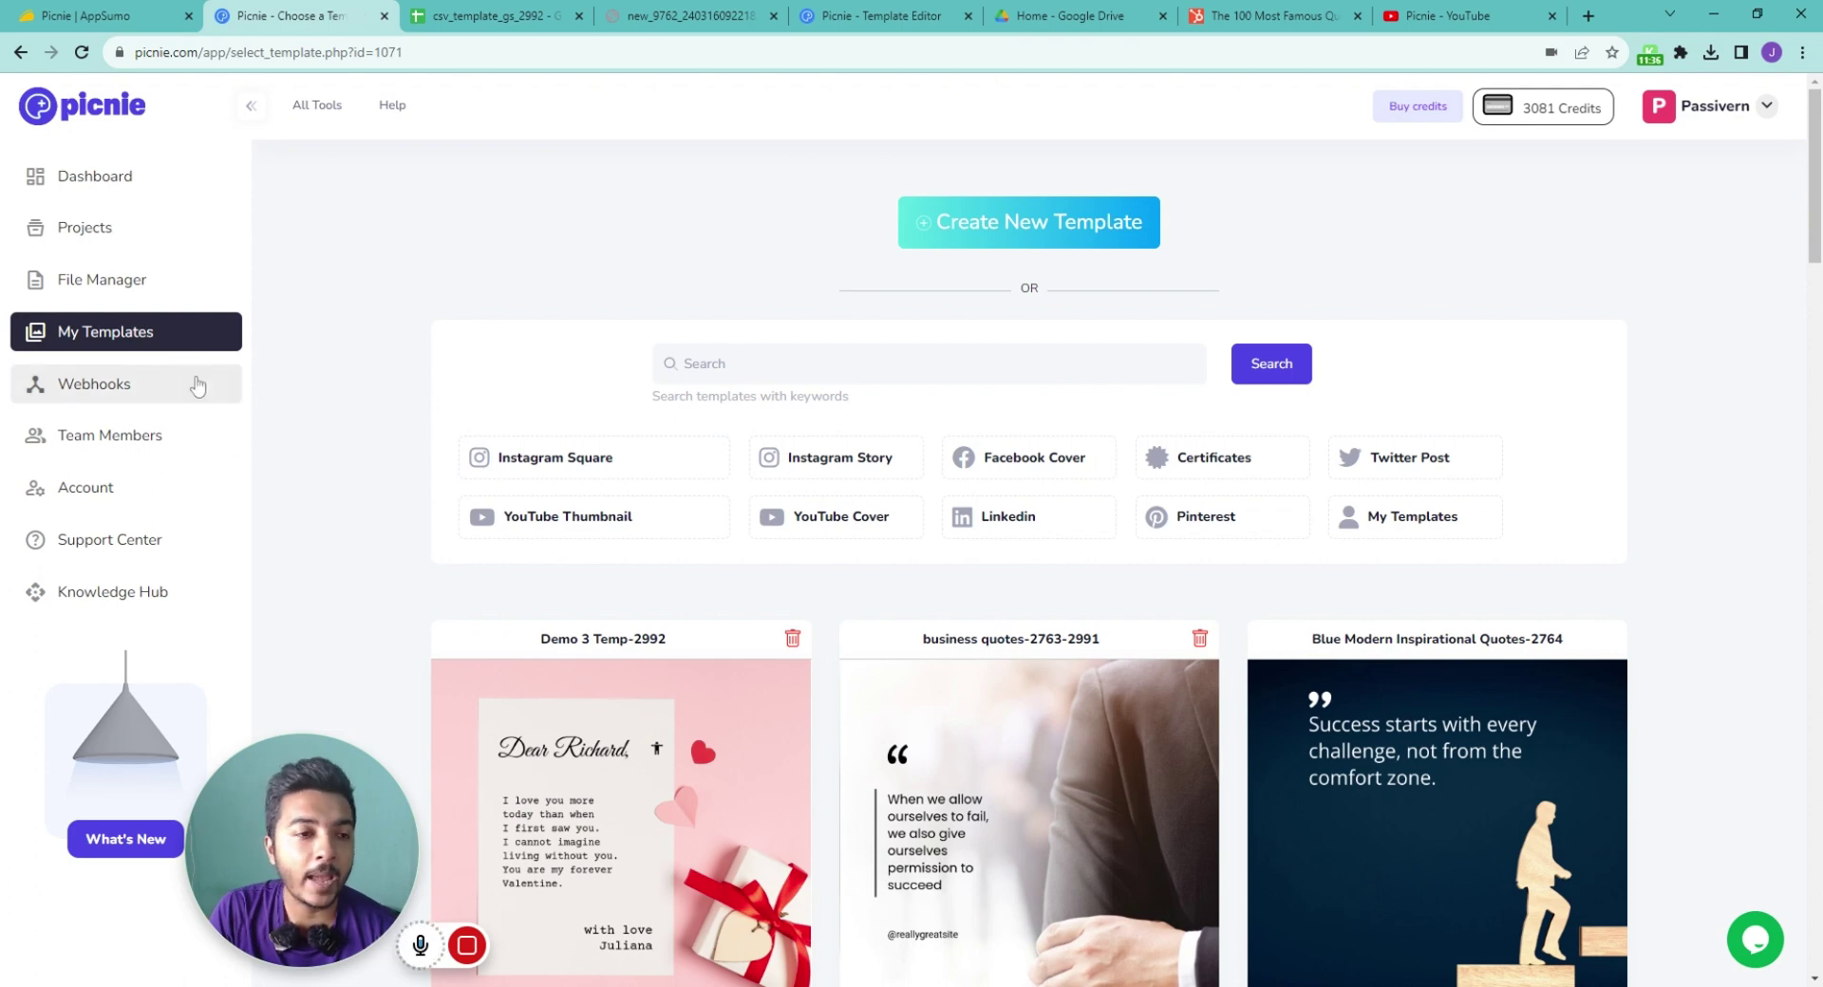
pyautogui.scroll(-3, 593, 803)
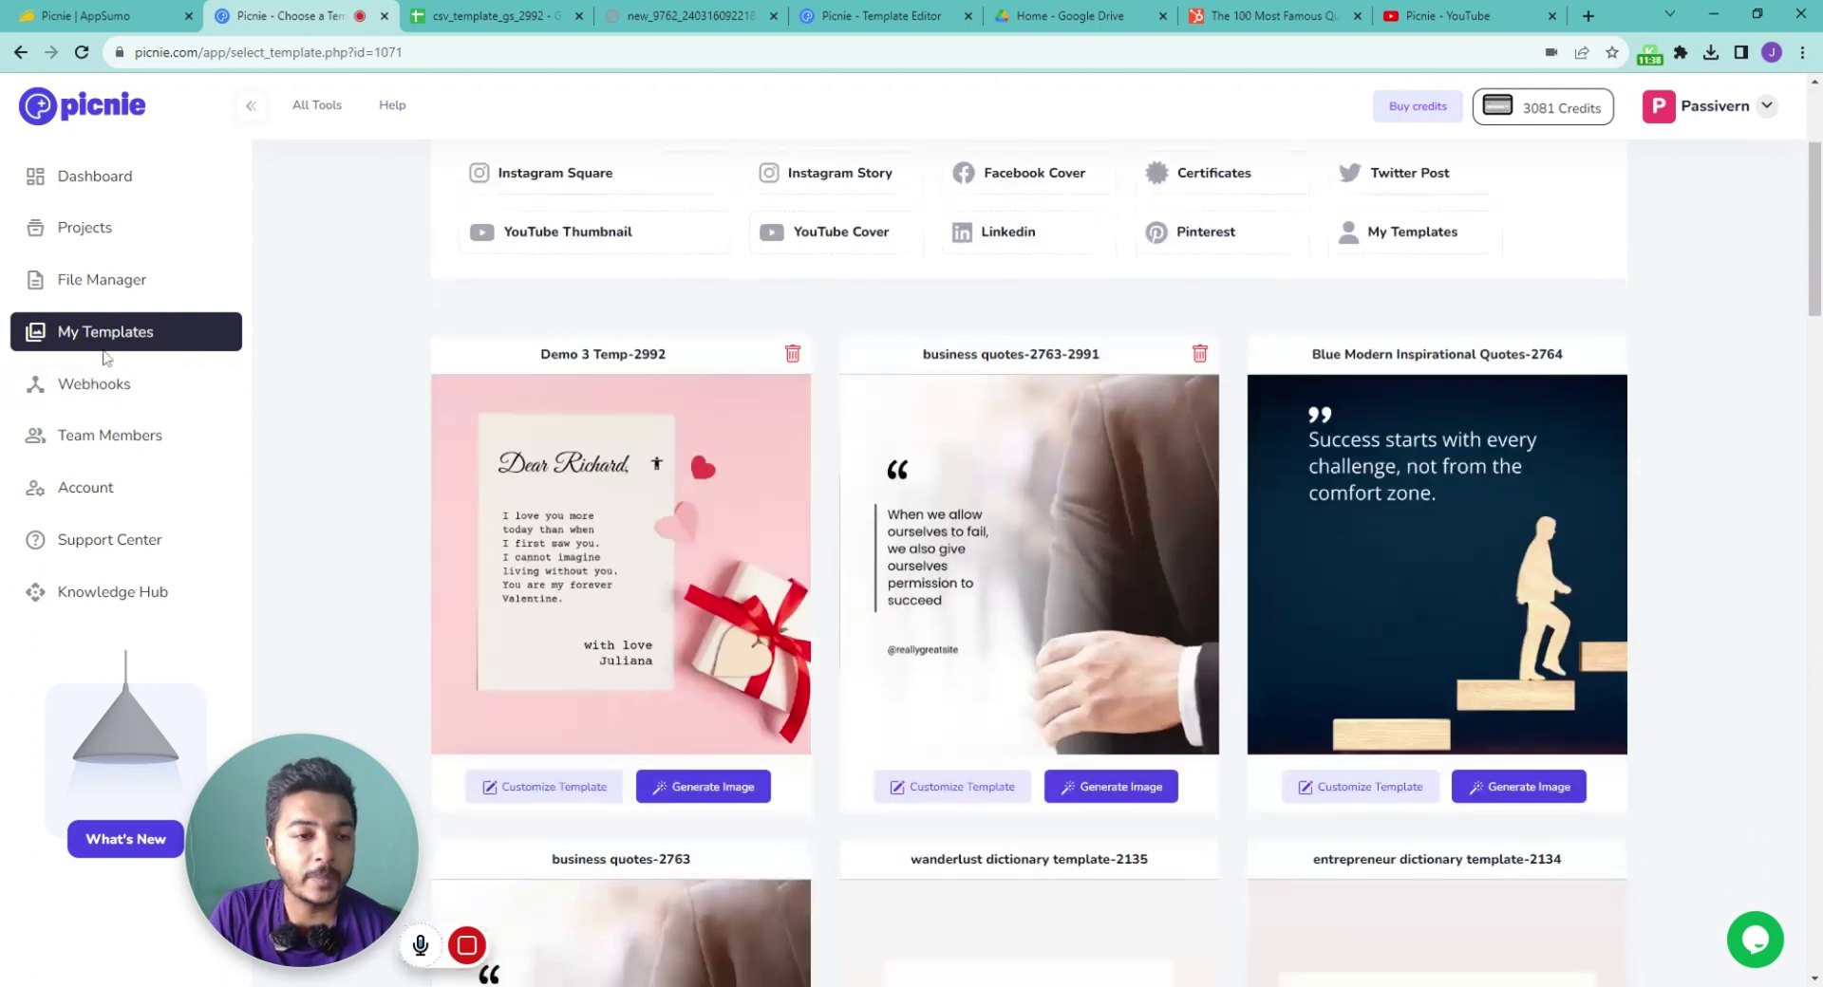
pyautogui.click(727, 790)
# Look over the REST API and Using CSV options, ending on the No Code Tool text fields
pyautogui.click(959, 755)
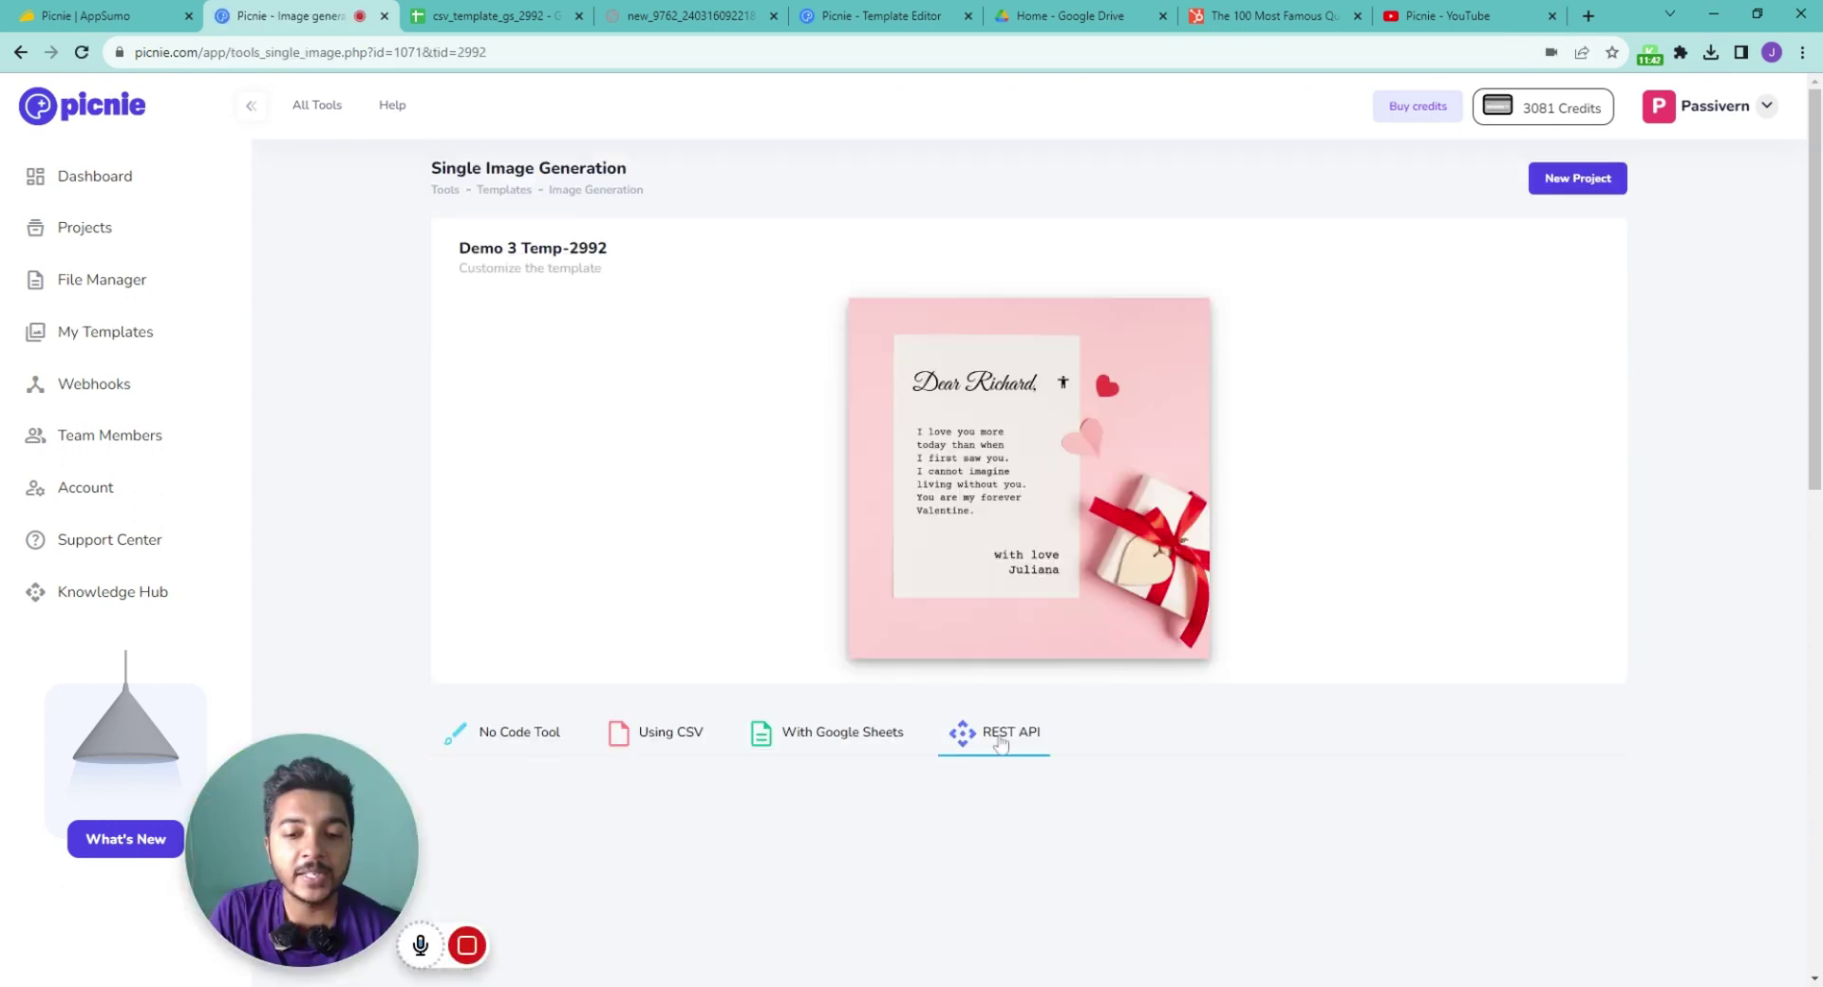
pyautogui.scroll(-5, 676, 531)
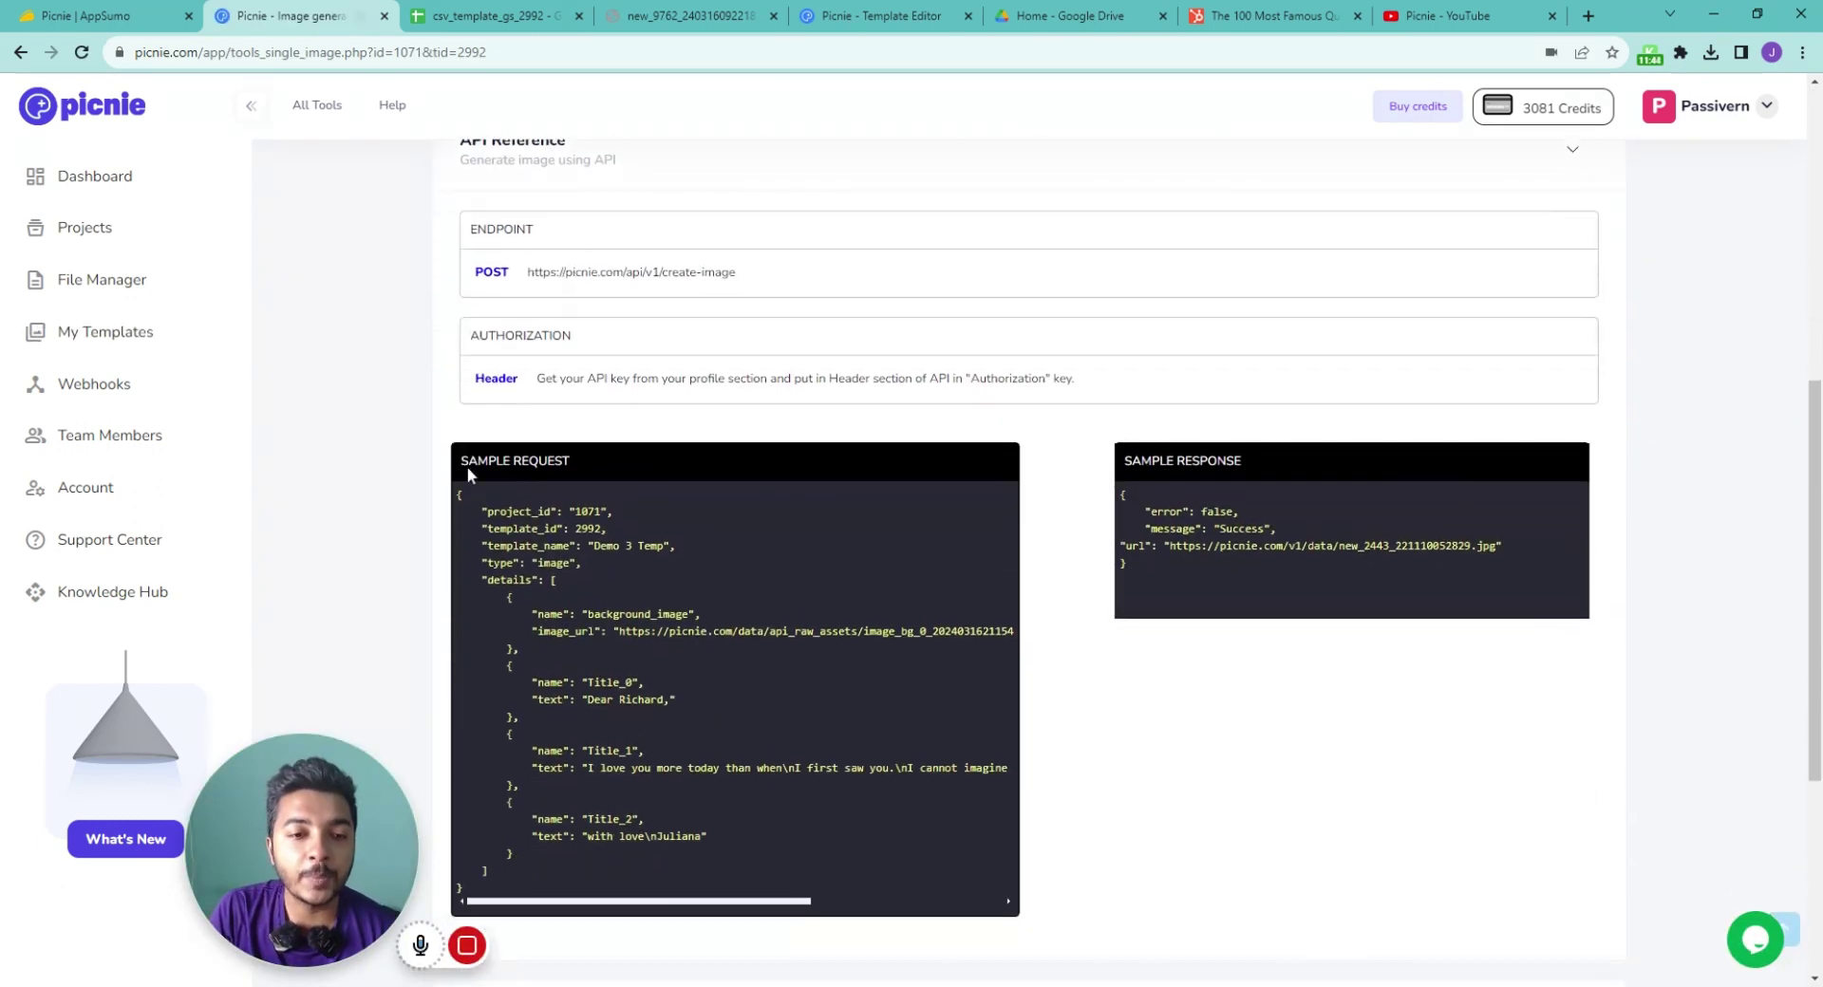
pyautogui.scroll(-5, 1017, 380)
pyautogui.scroll(7, 692, 691)
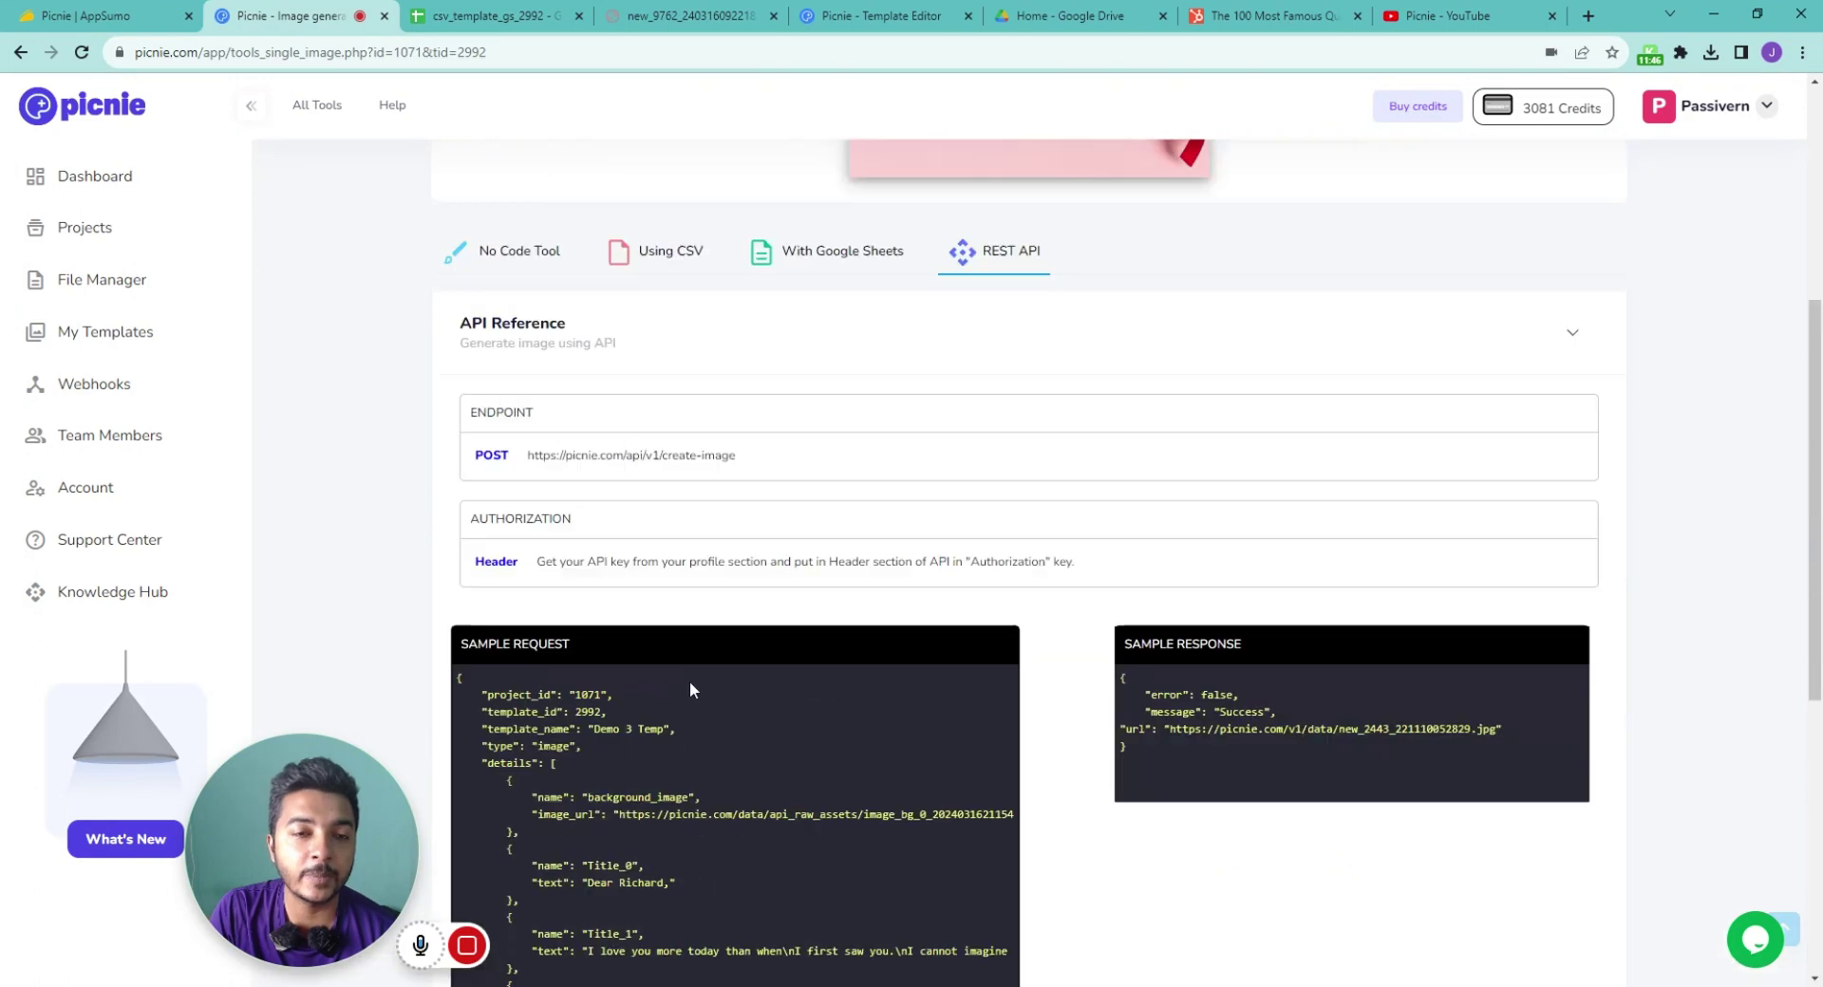
pyautogui.click(615, 511)
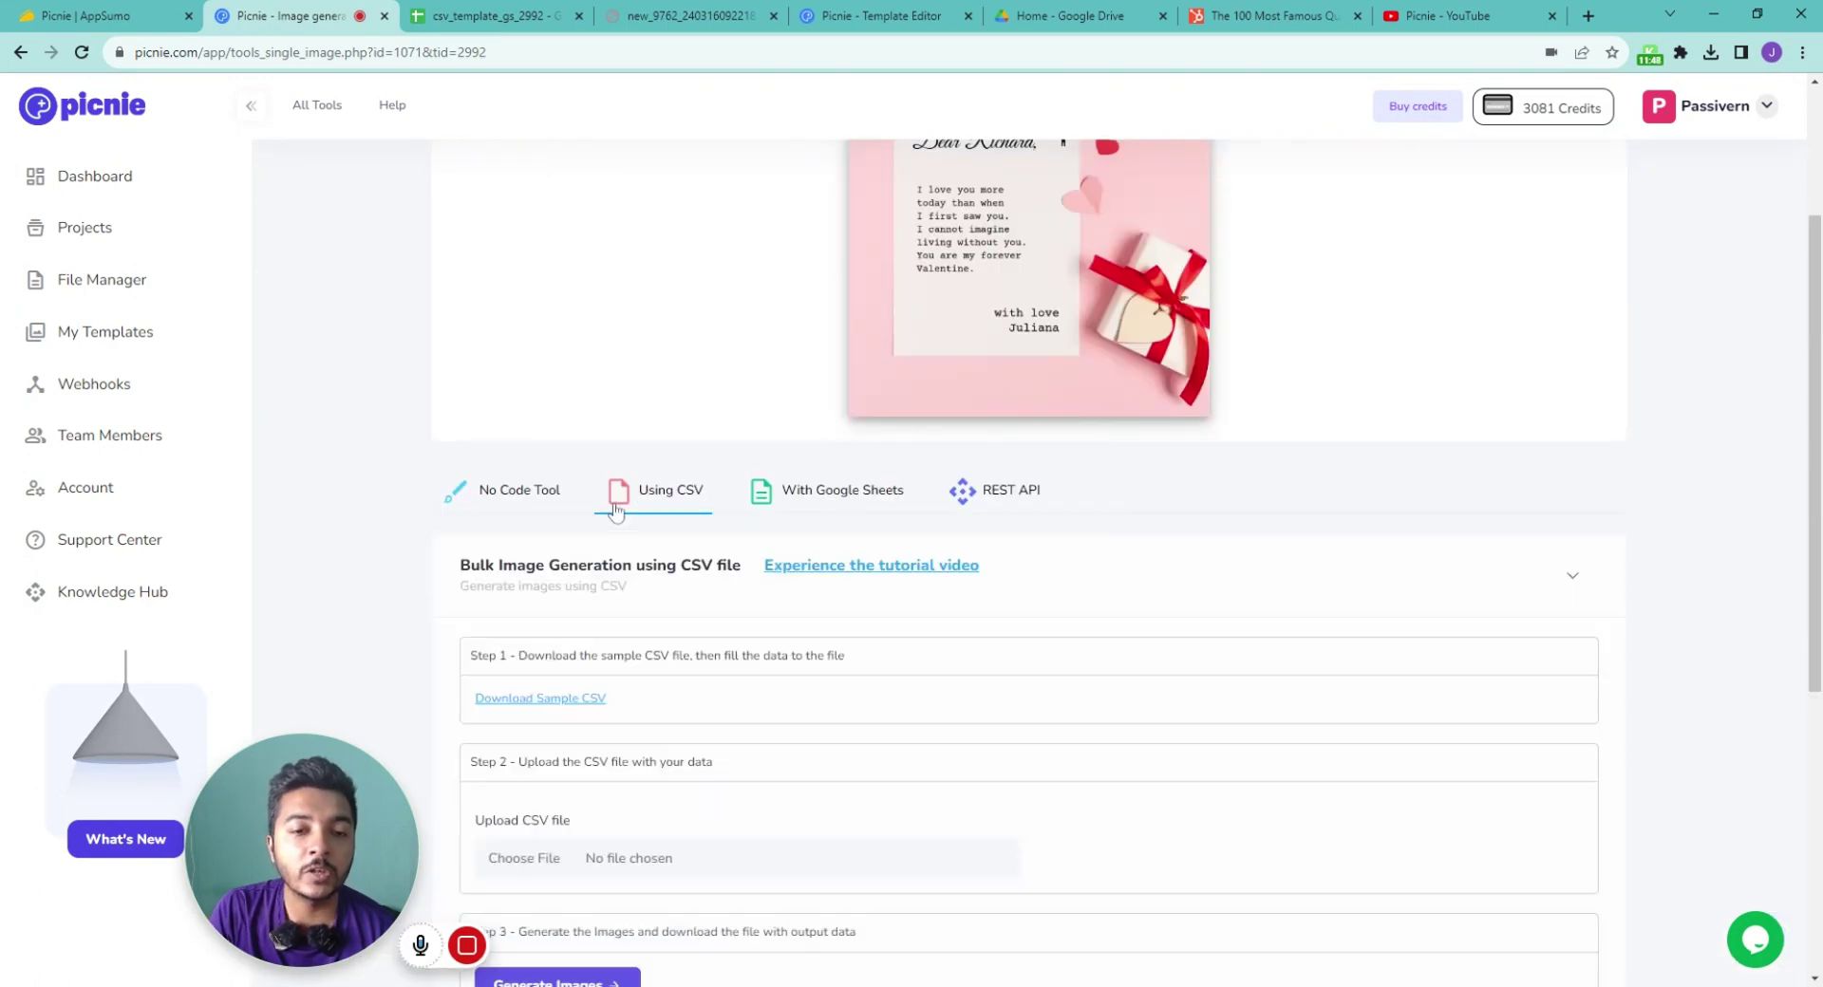
pyautogui.scroll(-2, 504, 513)
pyautogui.scroll(2, 505, 467)
pyautogui.click(513, 495)
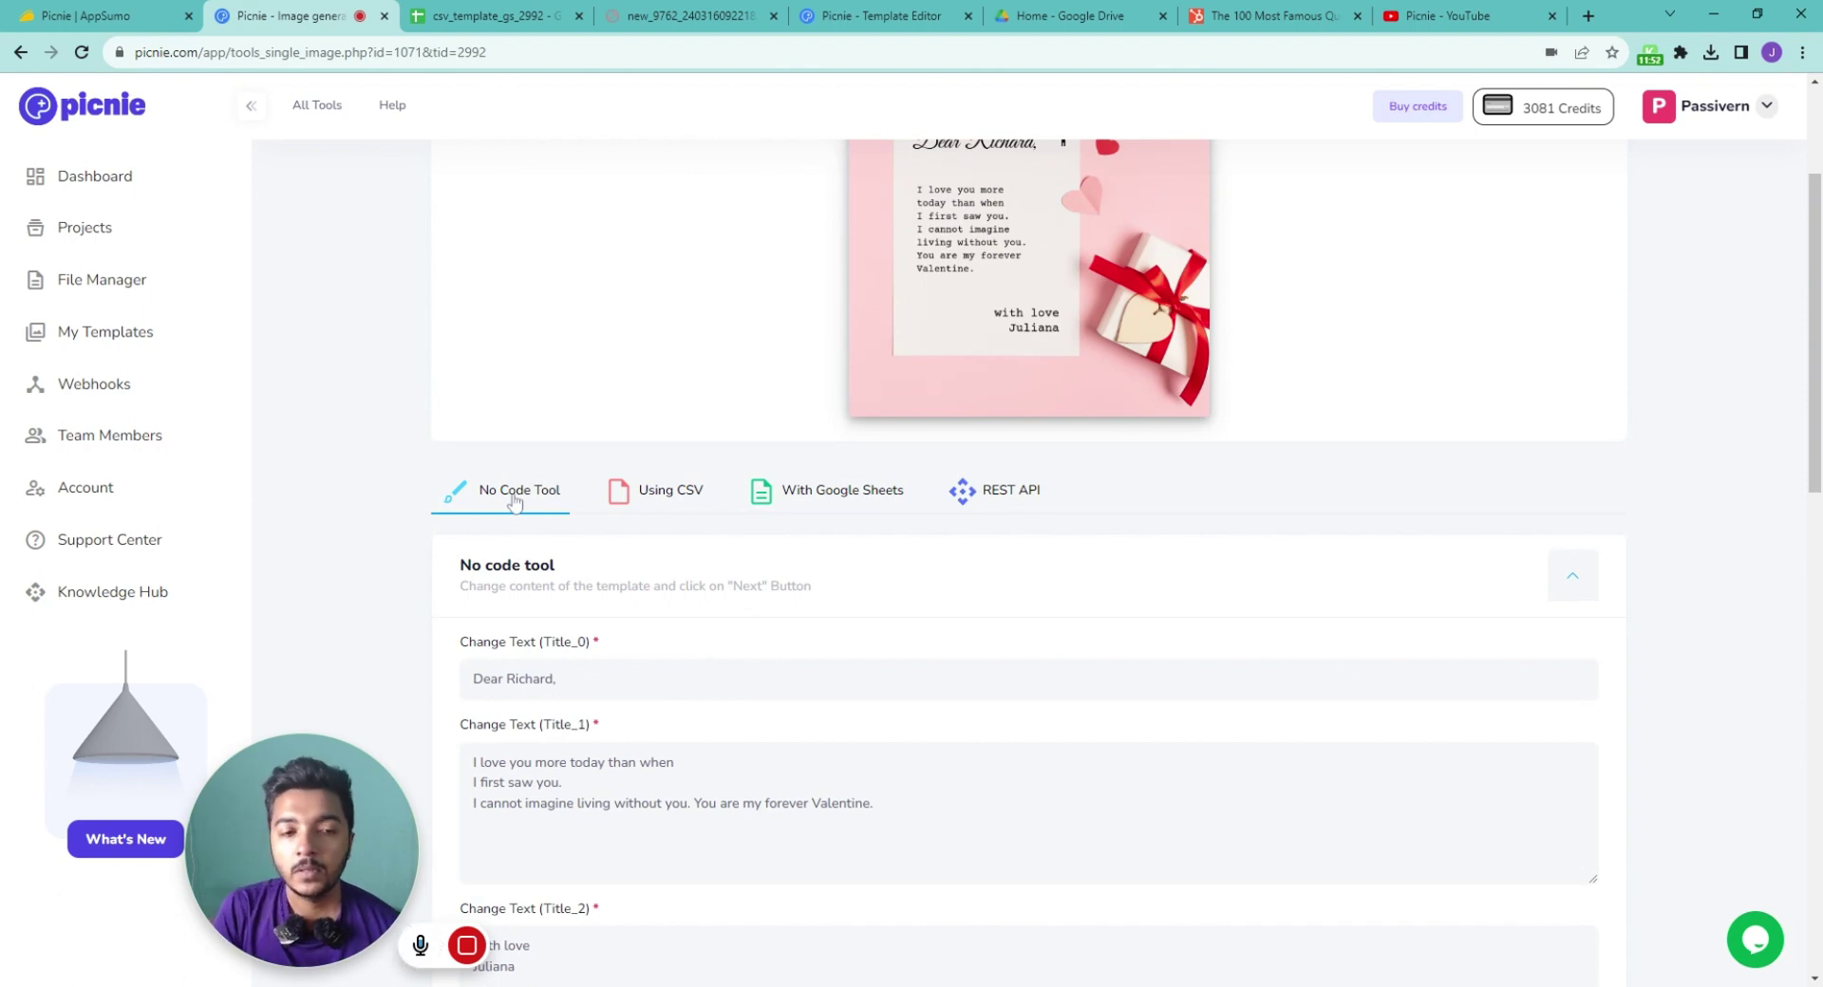
# Change the card texts to 'Dear Alex,', 'living With you' and the signature Jakina
pyautogui.scroll(-2, 506, 326)
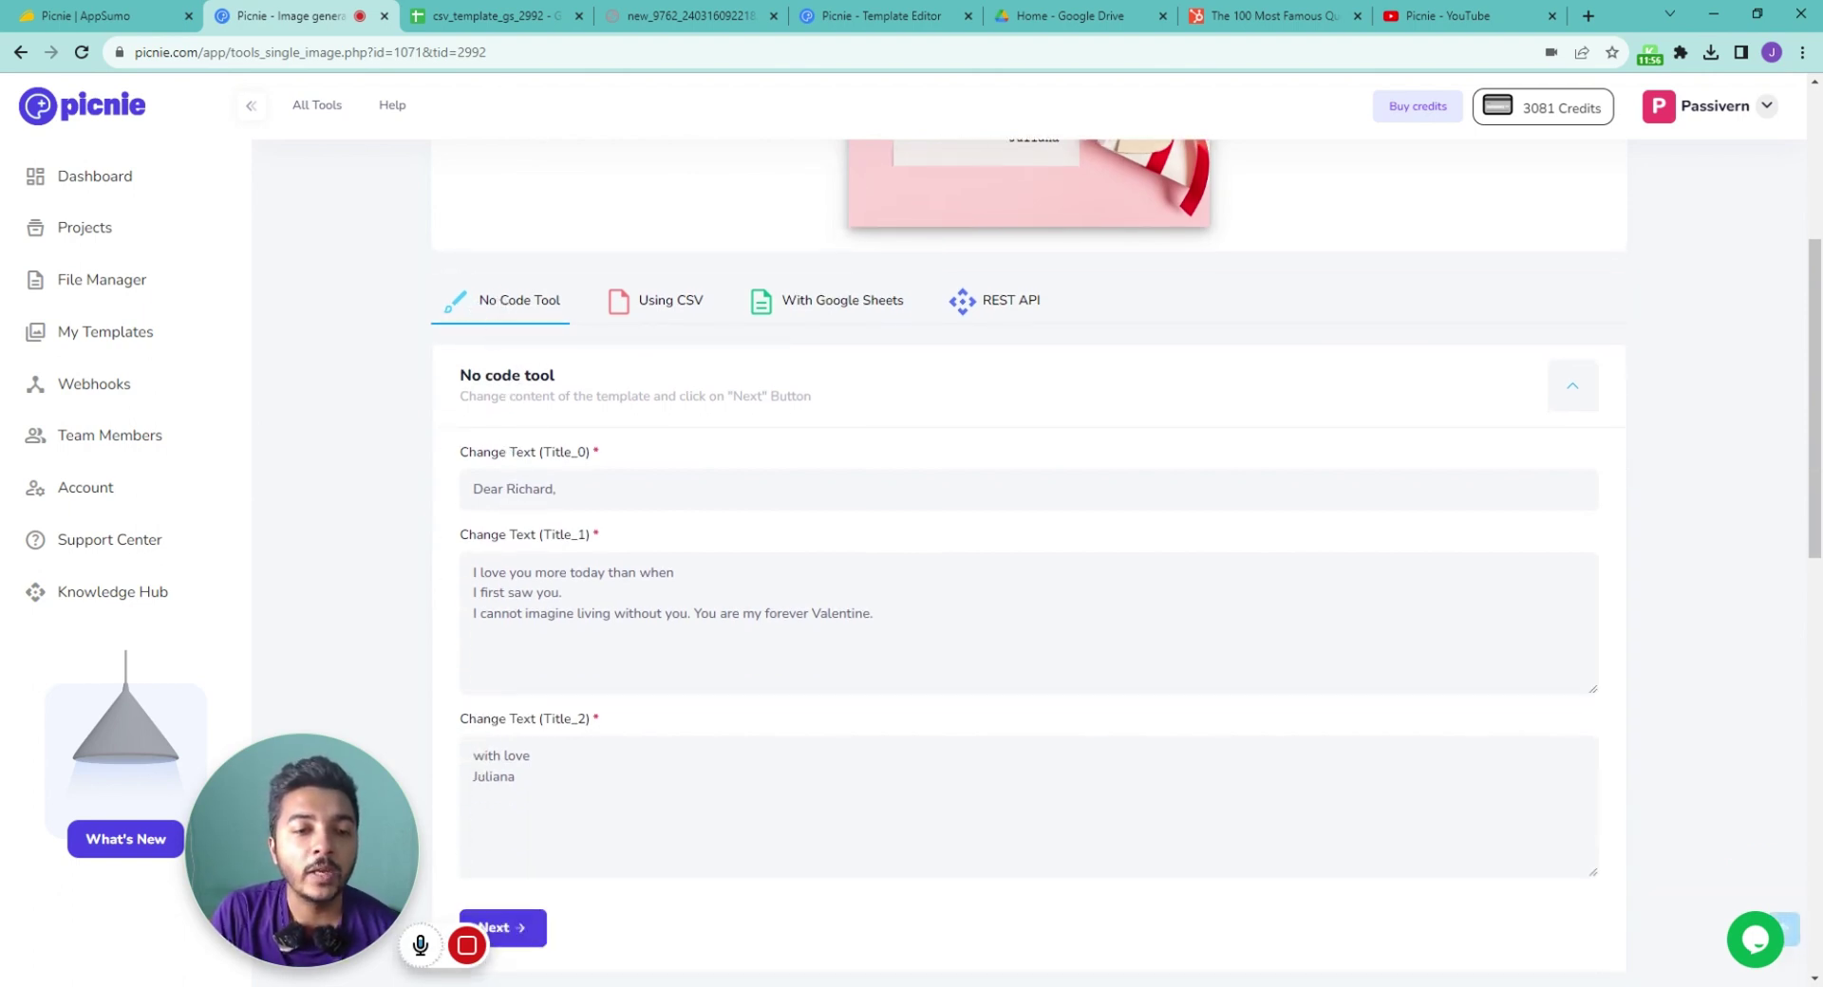
pyautogui.doubleClick(529, 489)
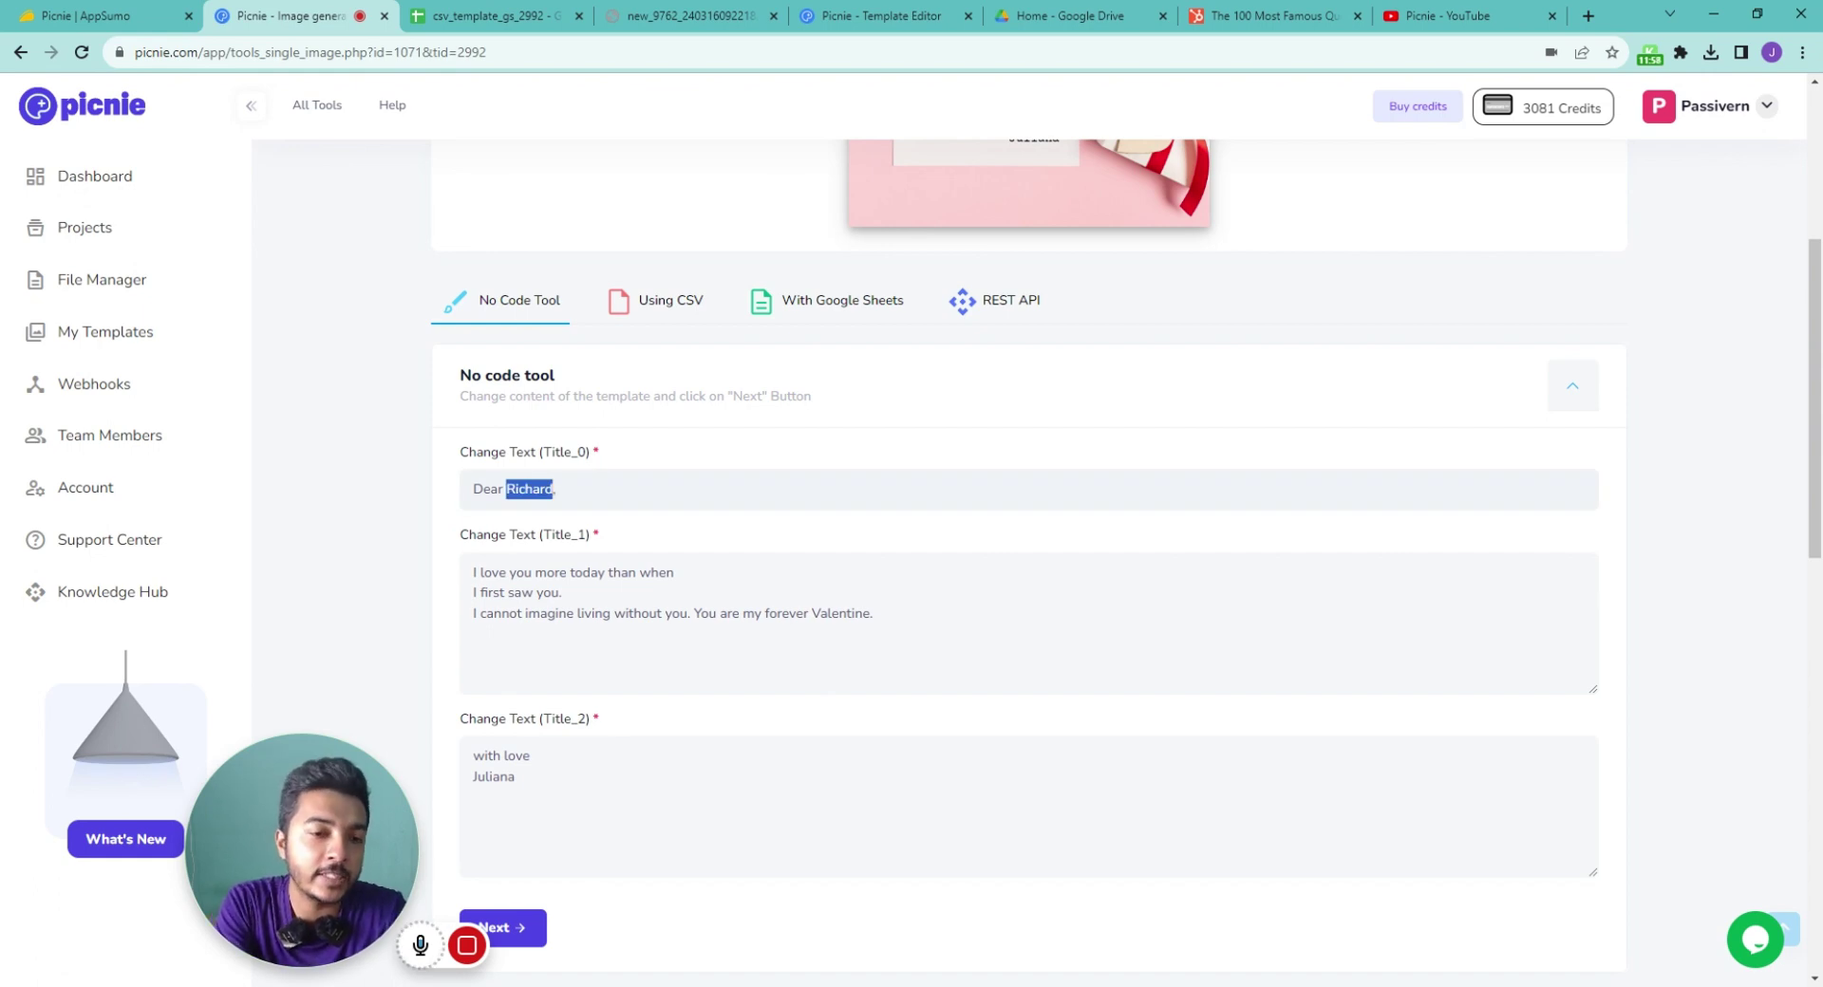
pyautogui.write('Alex,')
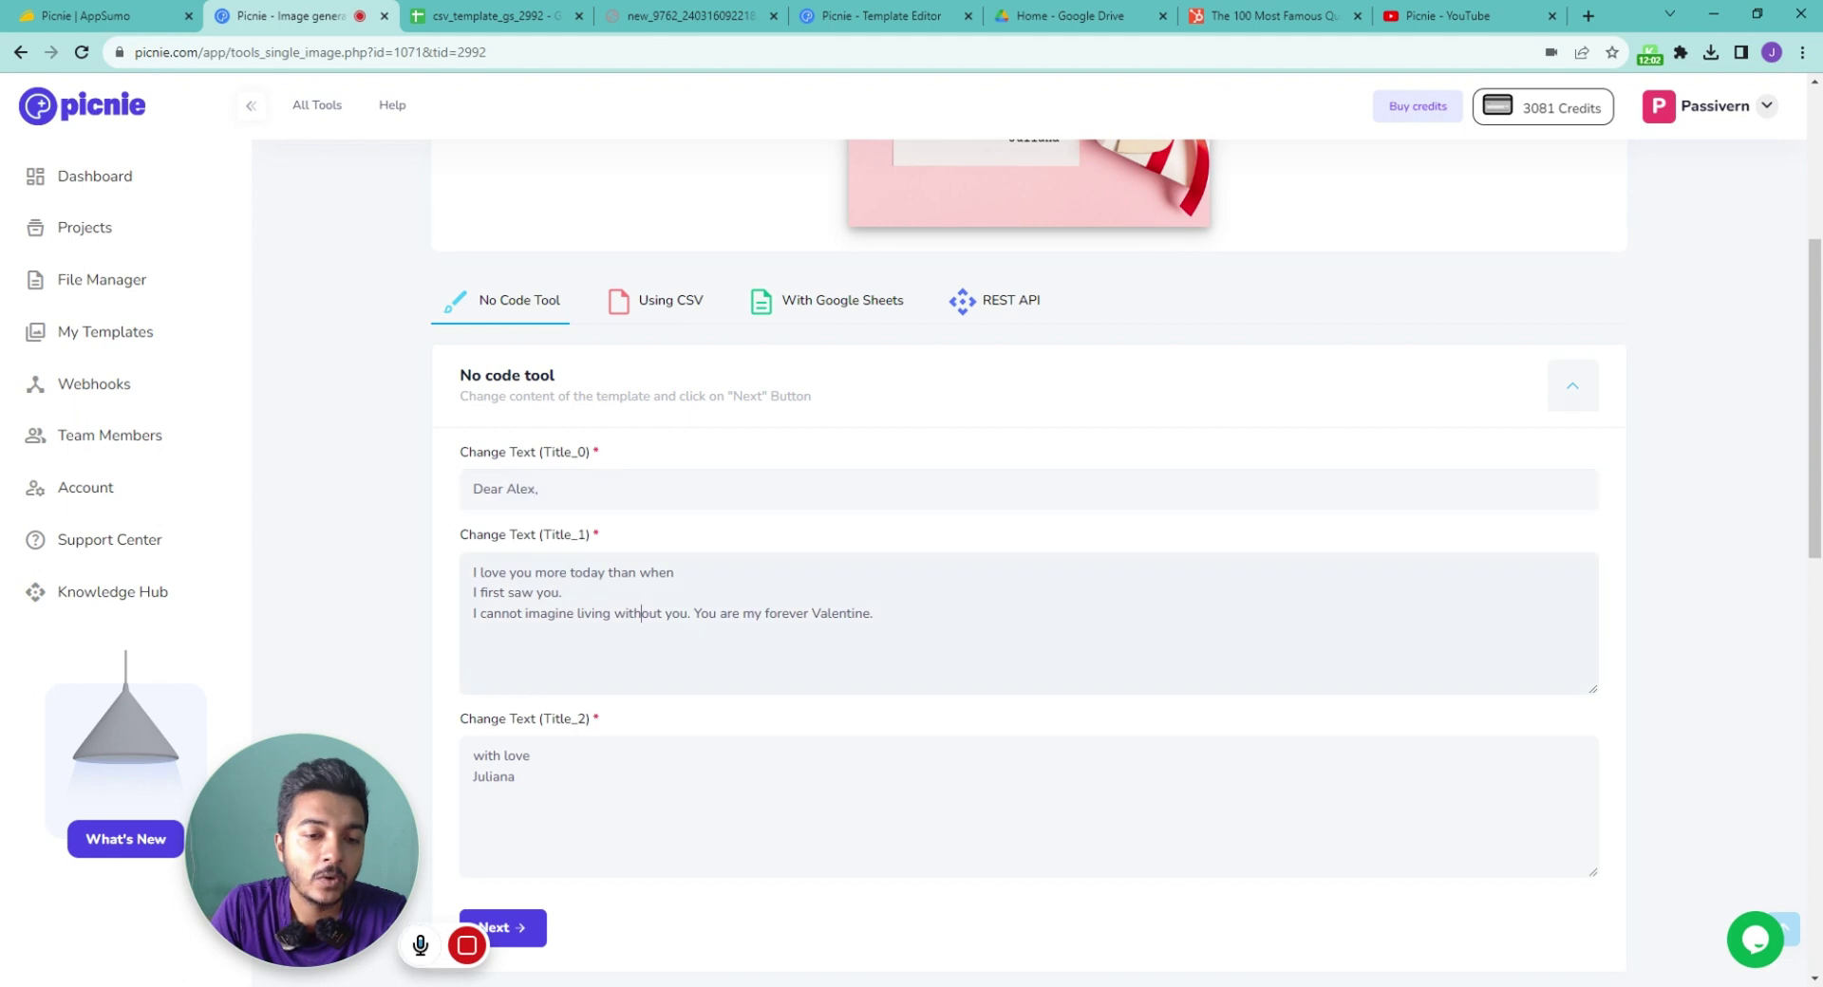
pyautogui.doubleClick(641, 614)
pyautogui.write('With')
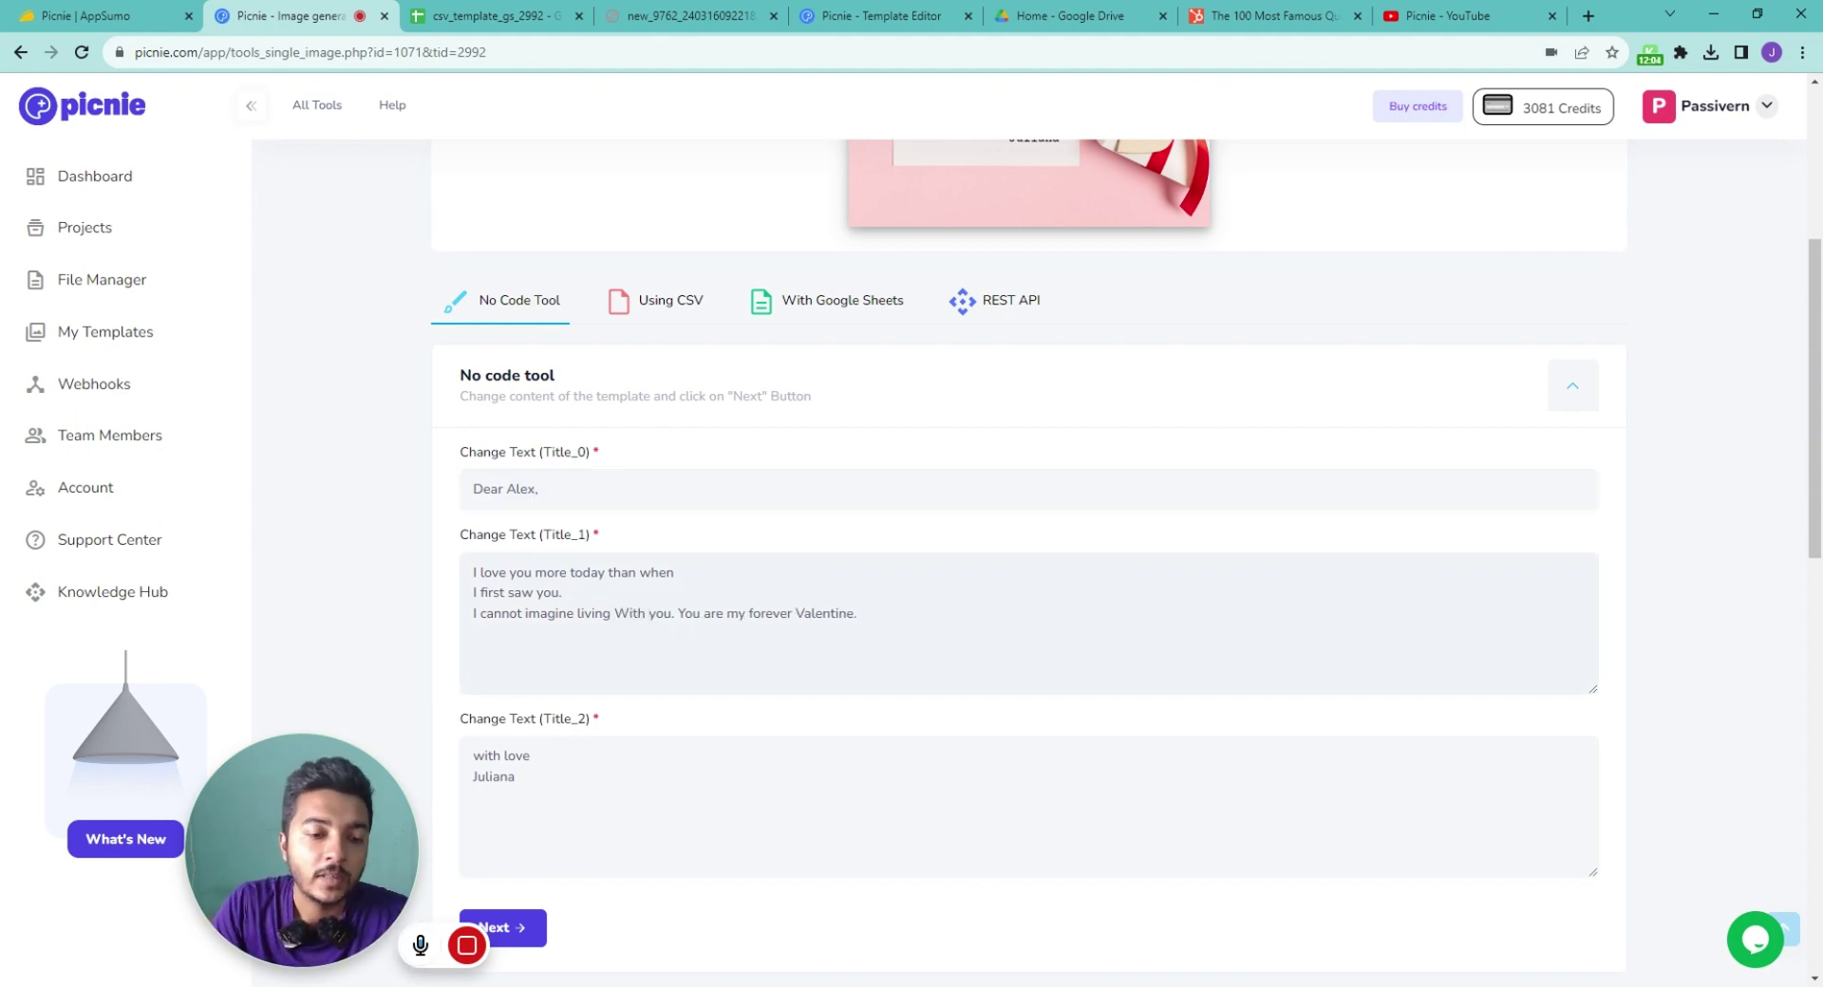
pyautogui.scroll(-2, 1028, 570)
pyautogui.doubleClick(508, 588)
pyautogui.write('J')
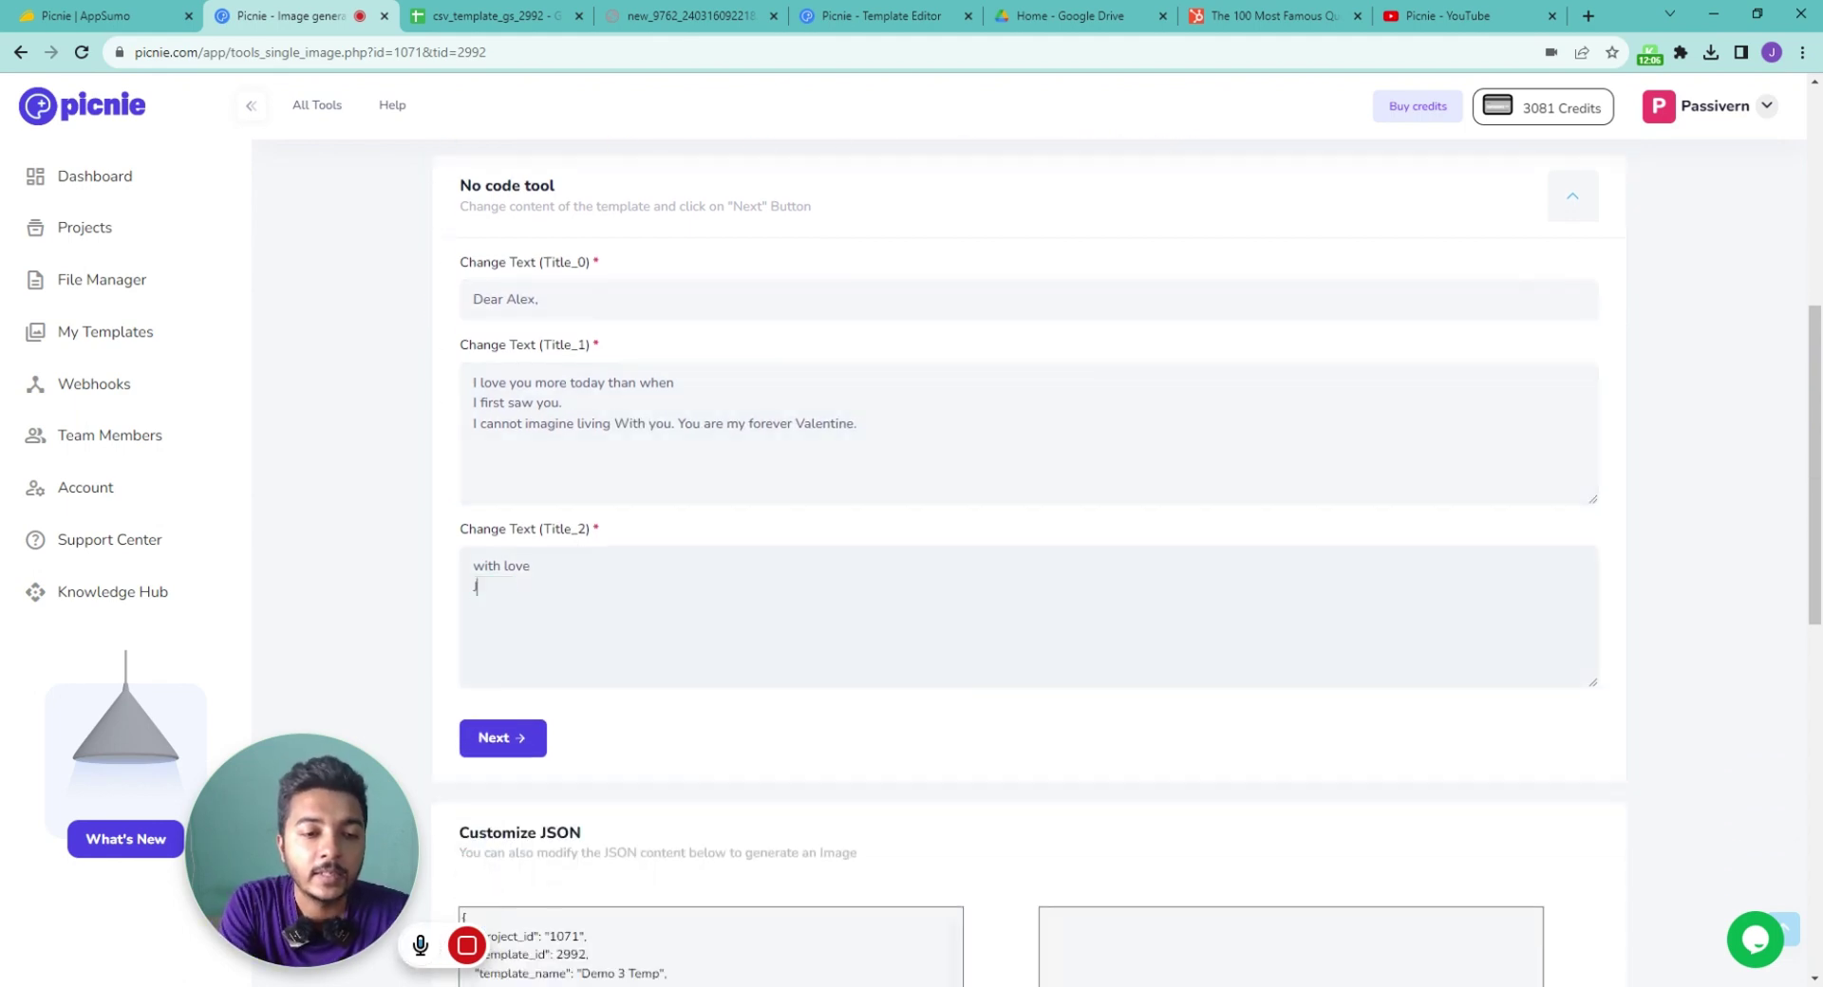
# Apply the edited texts, generate the Valentine card image, and go back to the Demo 3 project
pyautogui.click(505, 738)
pyautogui.click(1018, 598)
pyautogui.scroll(-3, 1018, 606)
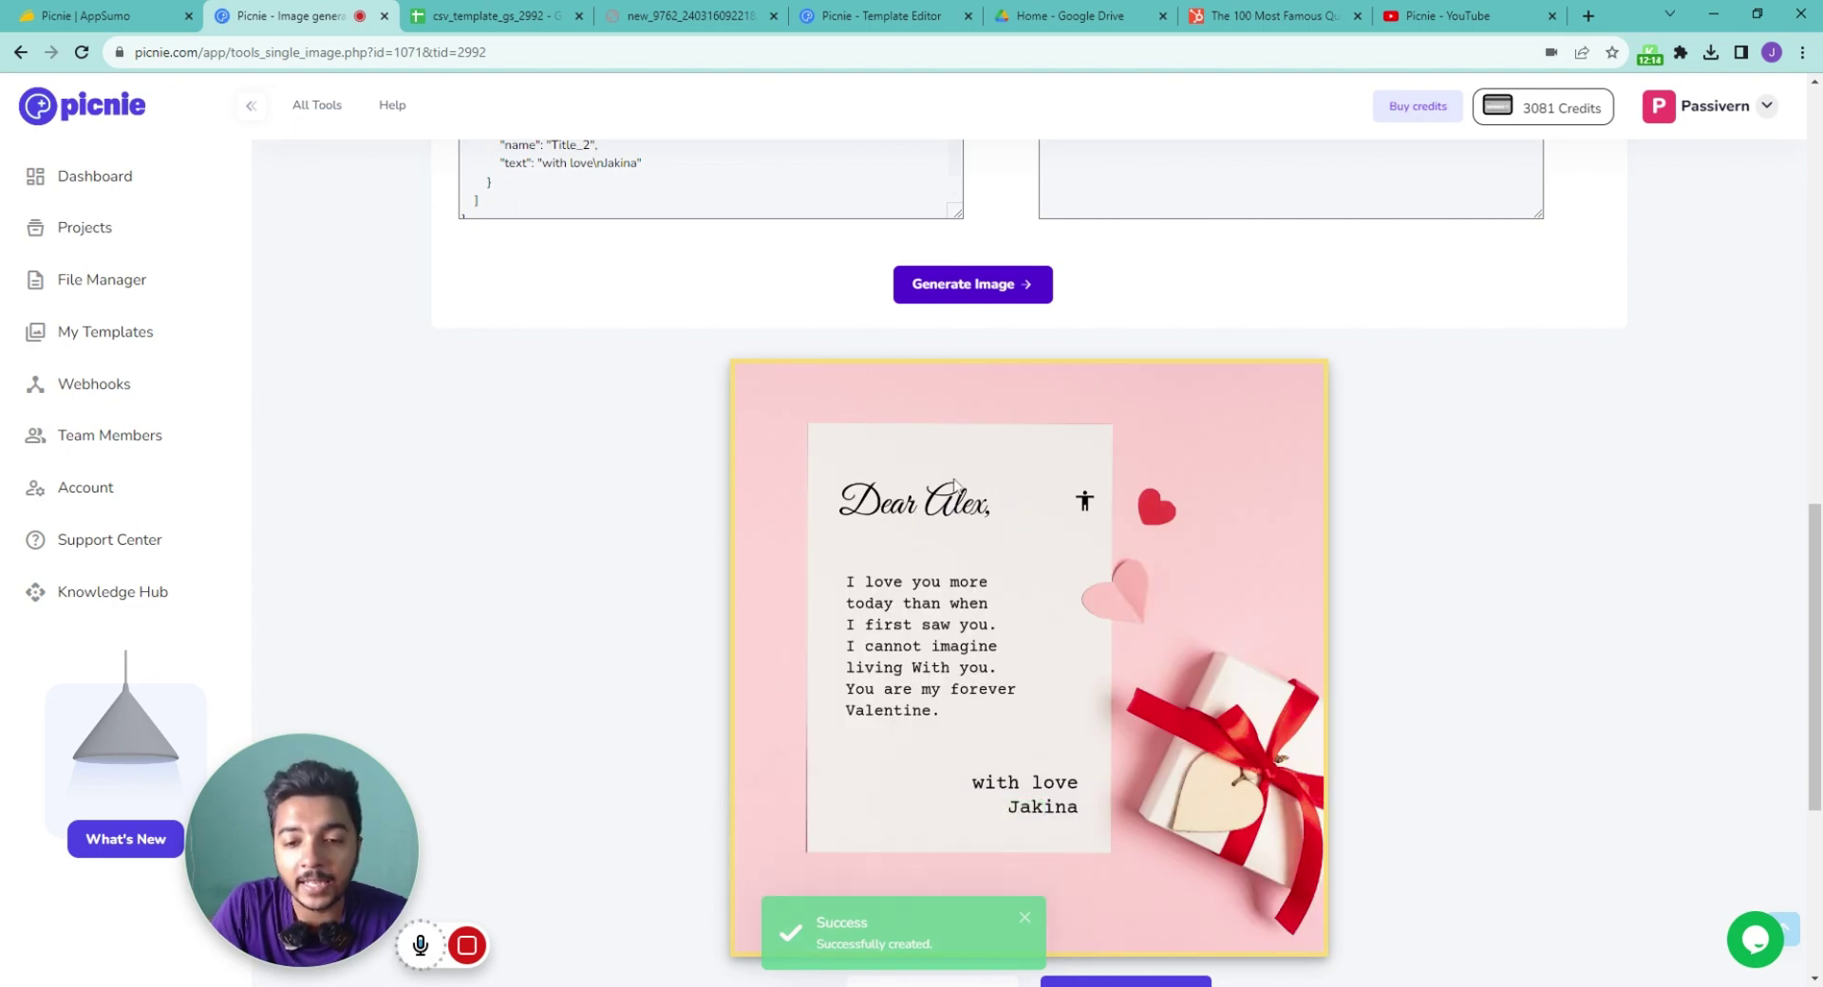
pyautogui.scroll(-4, 923, 676)
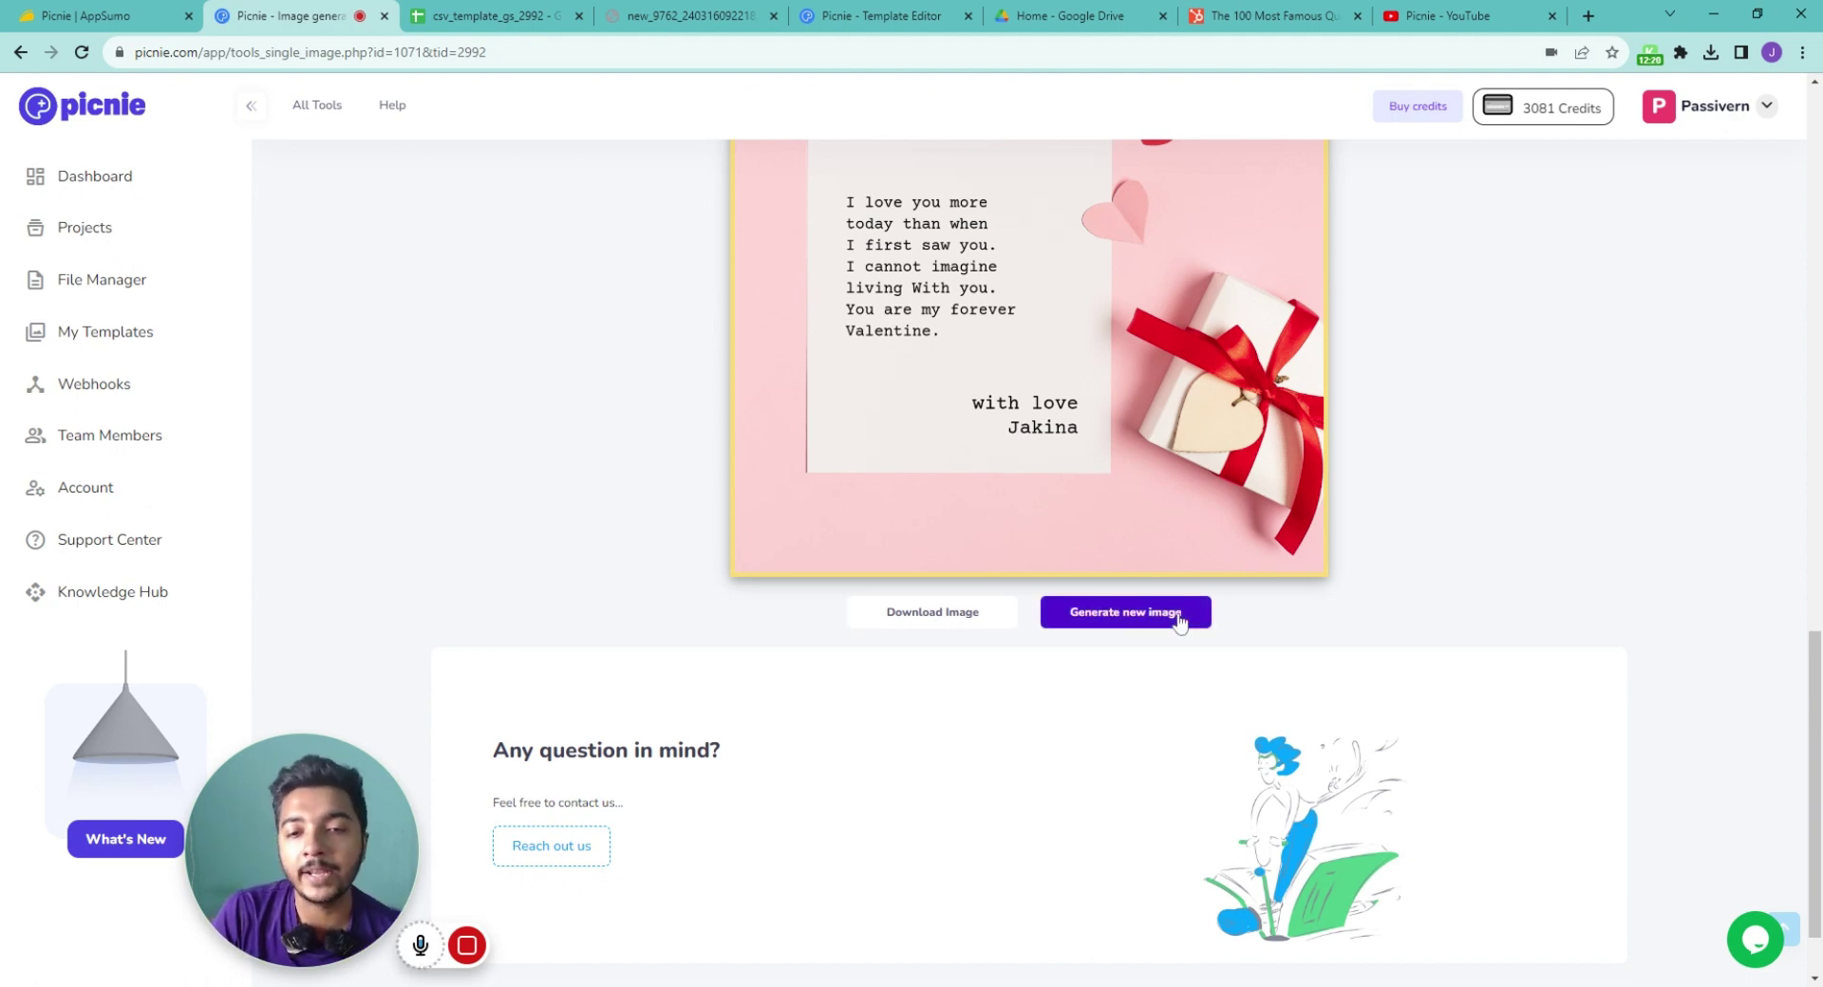
pyautogui.moveTo(556, 953)
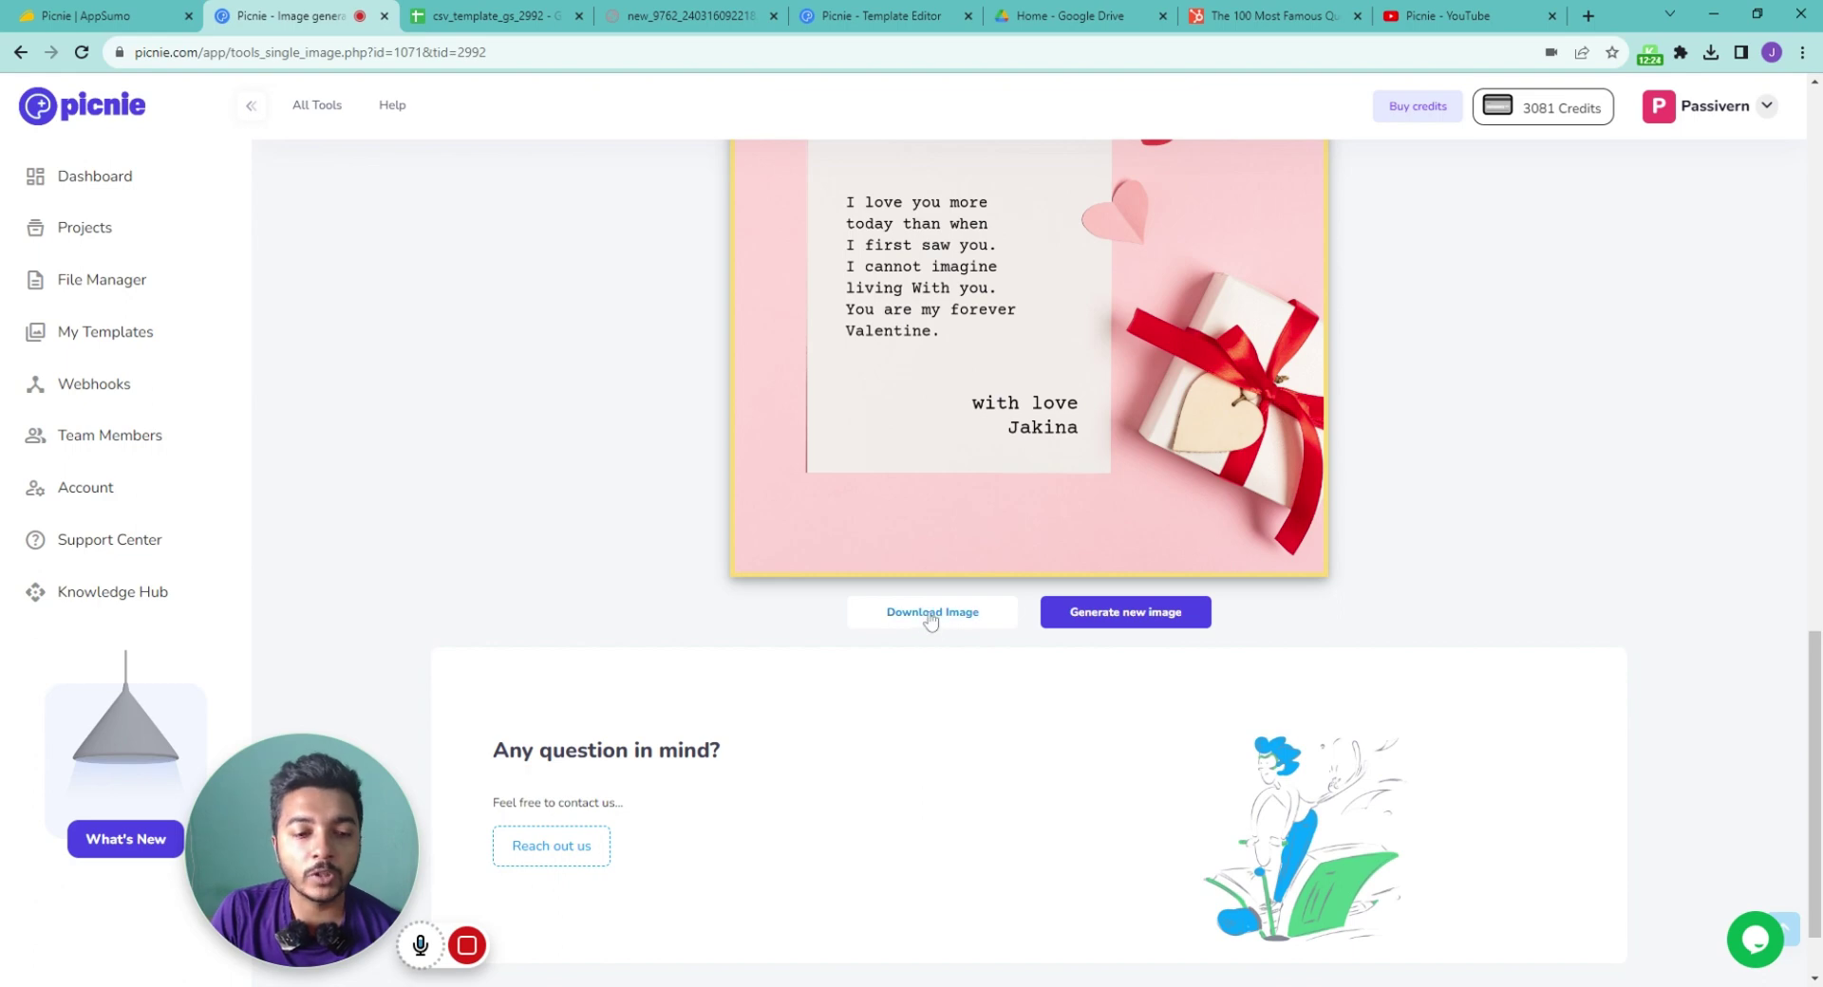
pyautogui.scroll(10, 930, 618)
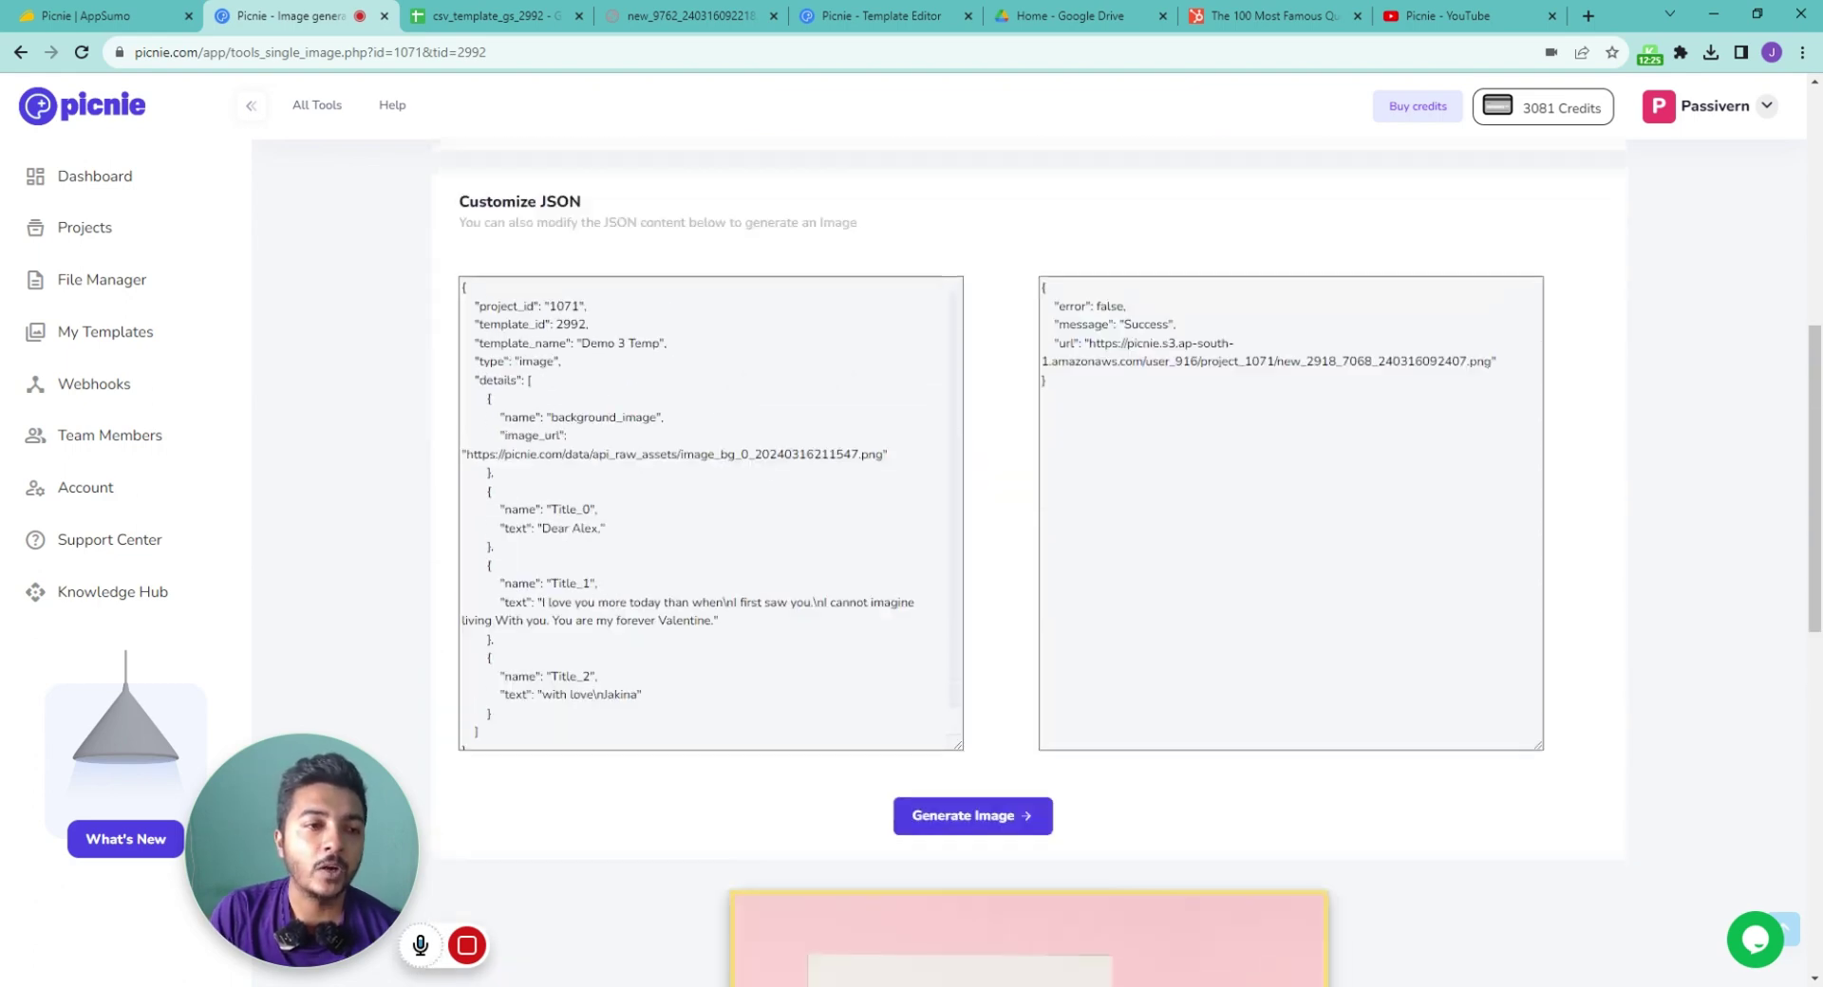
pyautogui.click(84, 228)
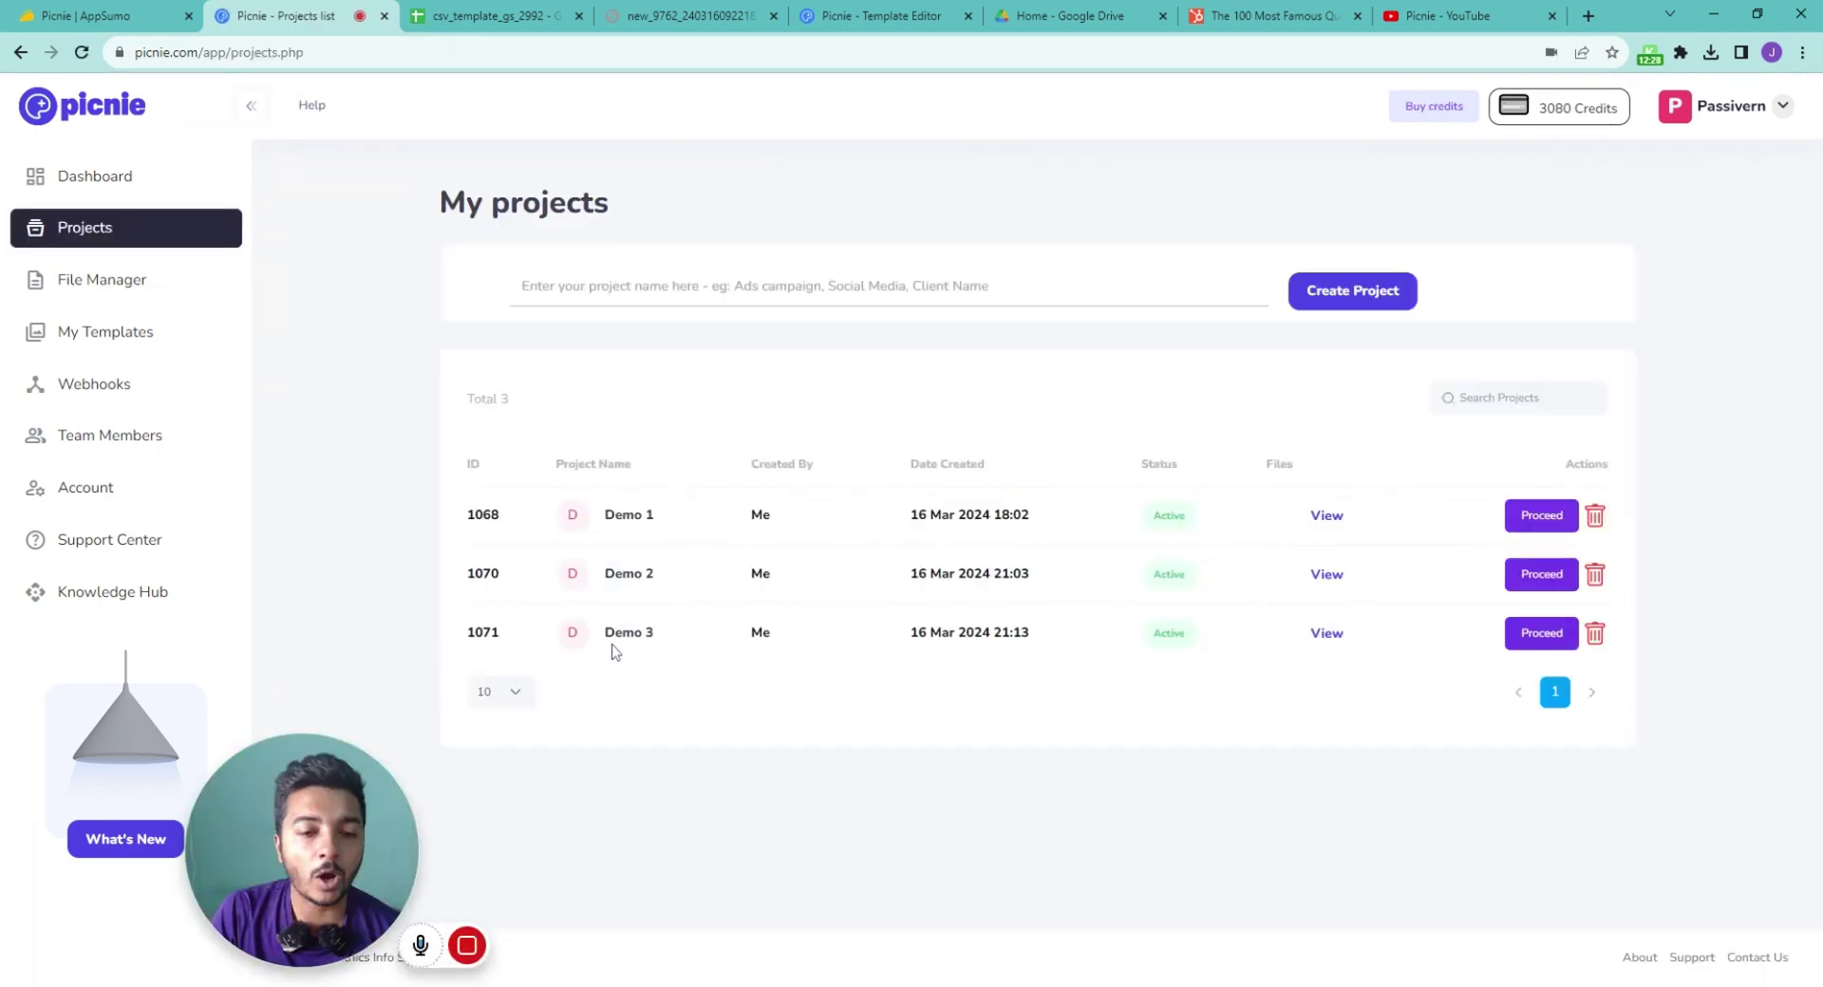
pyautogui.click(627, 634)
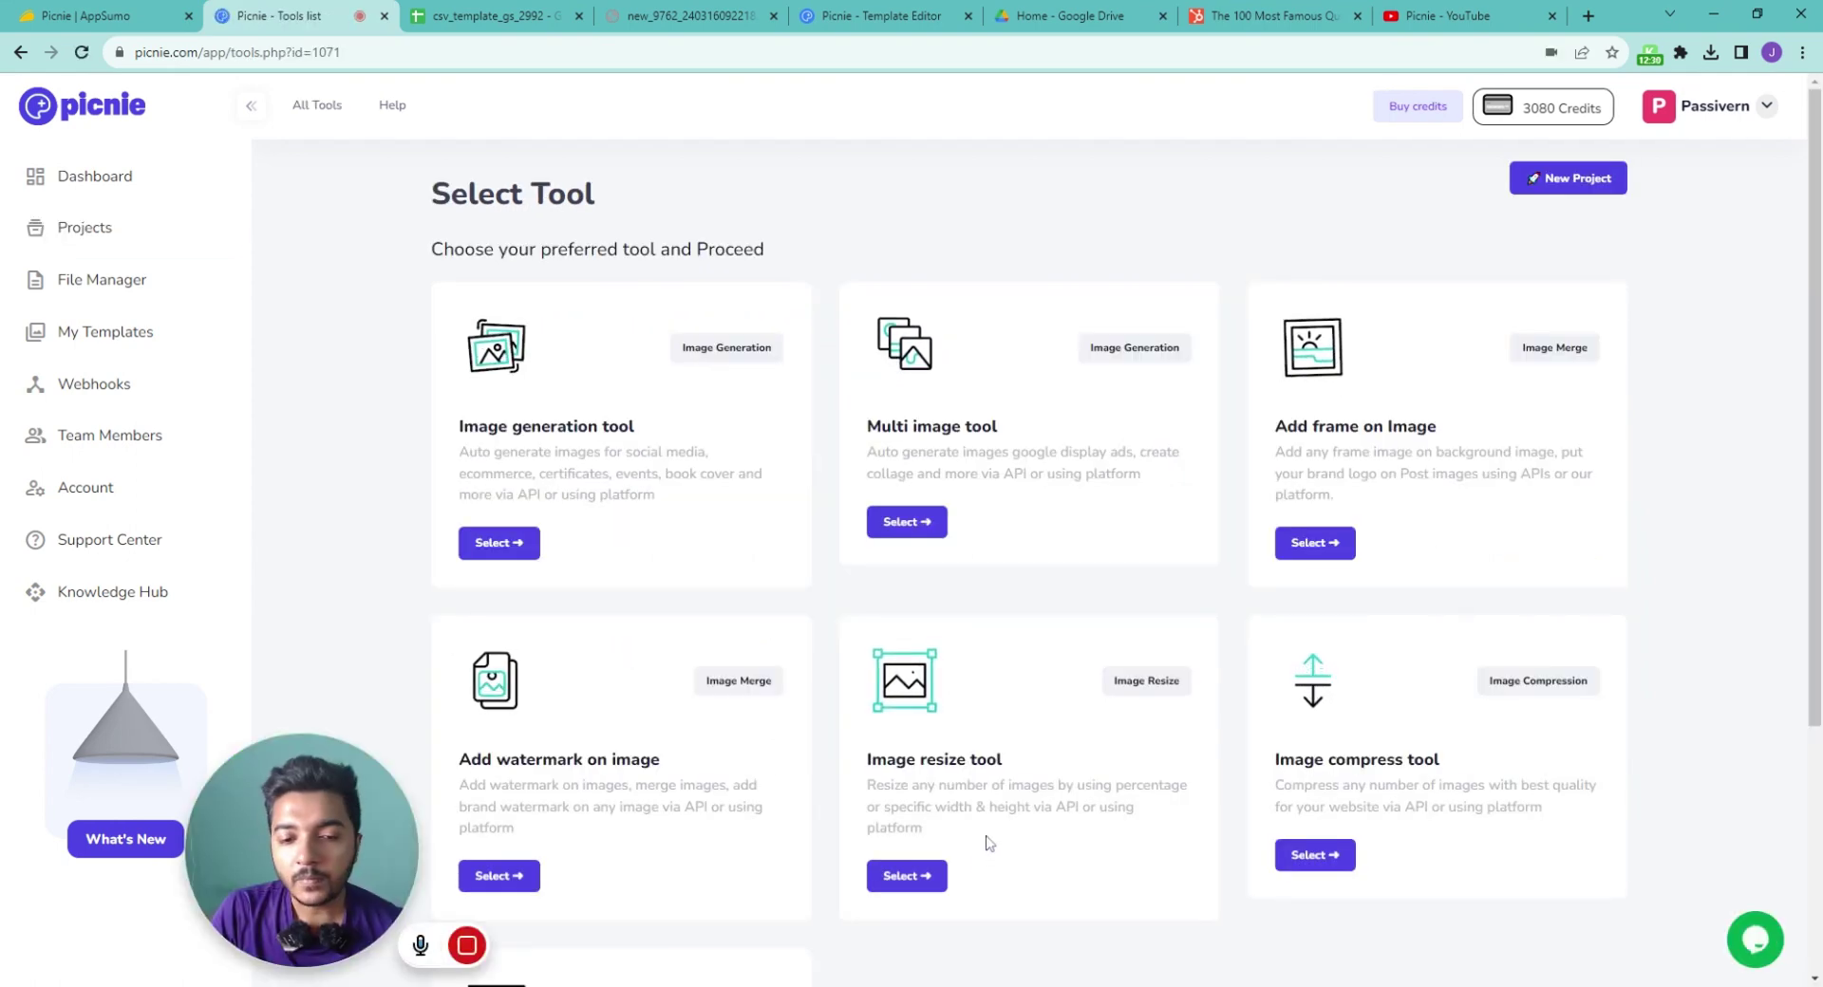
# Start Optimize Website Images with the pasted AppSumo Picnie page URL and WebP conversion ticked
pyautogui.scroll(-4, 921, 688)
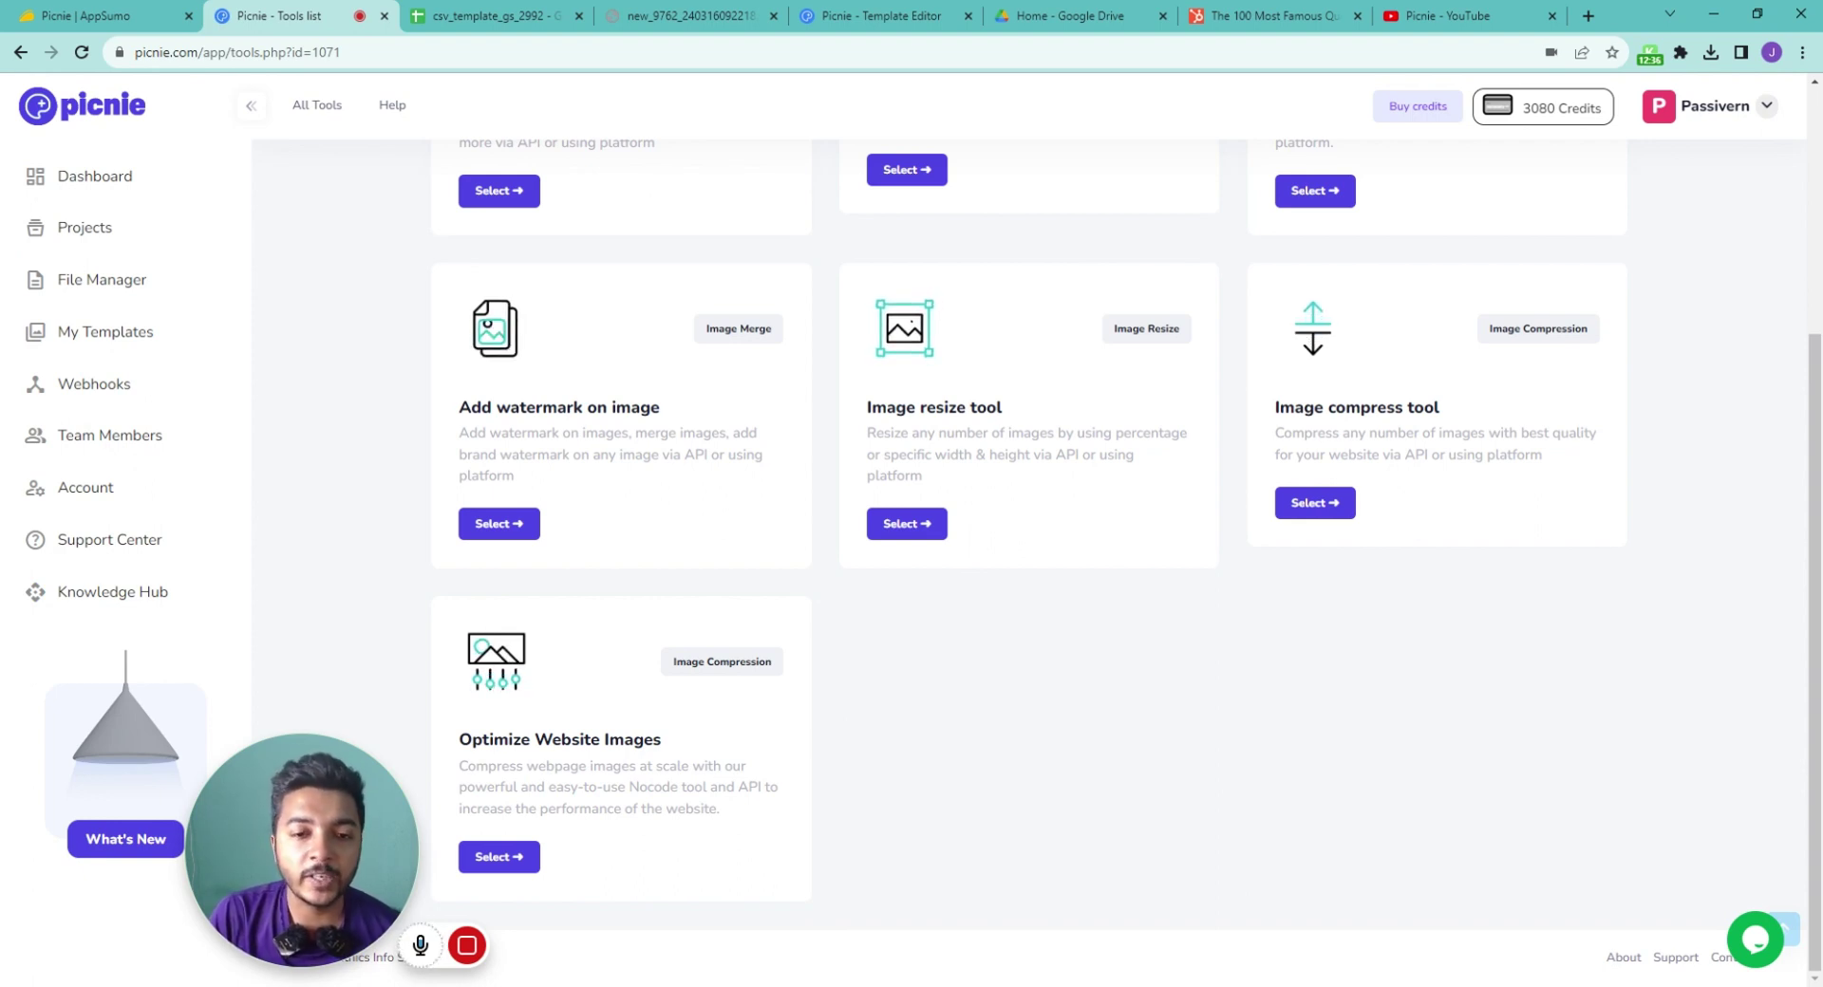
pyautogui.click(499, 857)
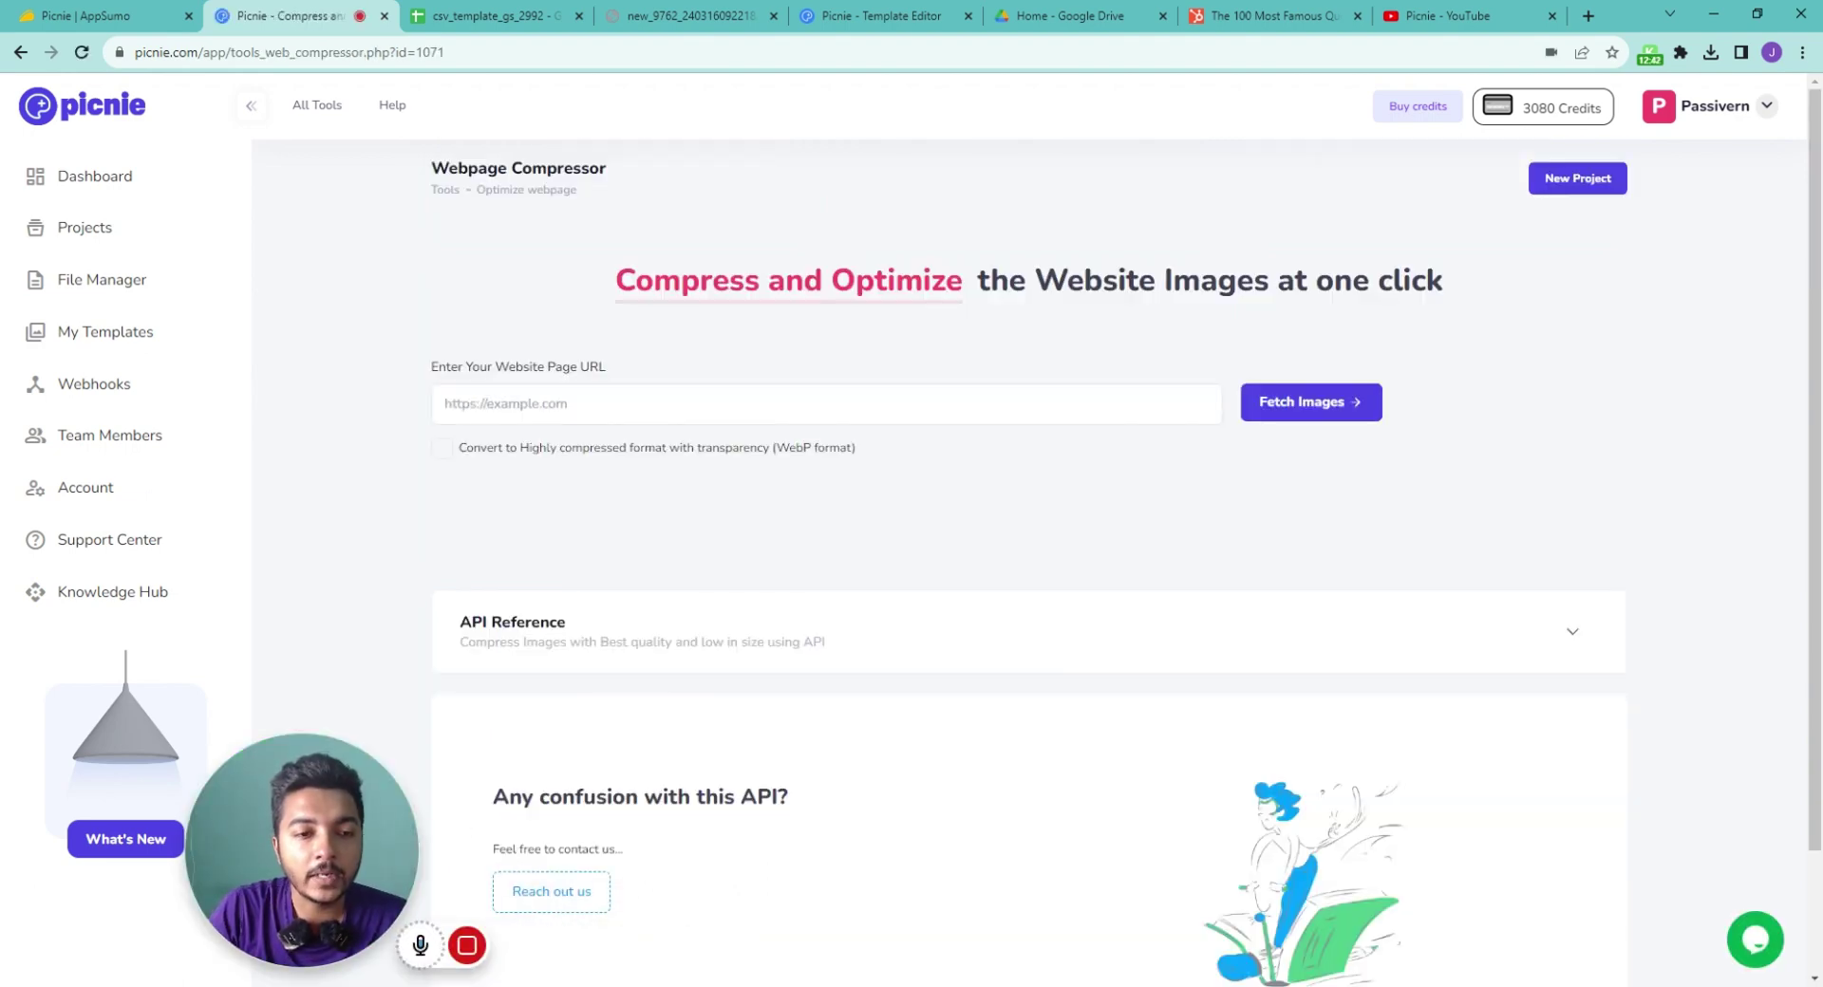
pyautogui.click(826, 404)
pyautogui.write('https://appsumo.com/products/picnie/')
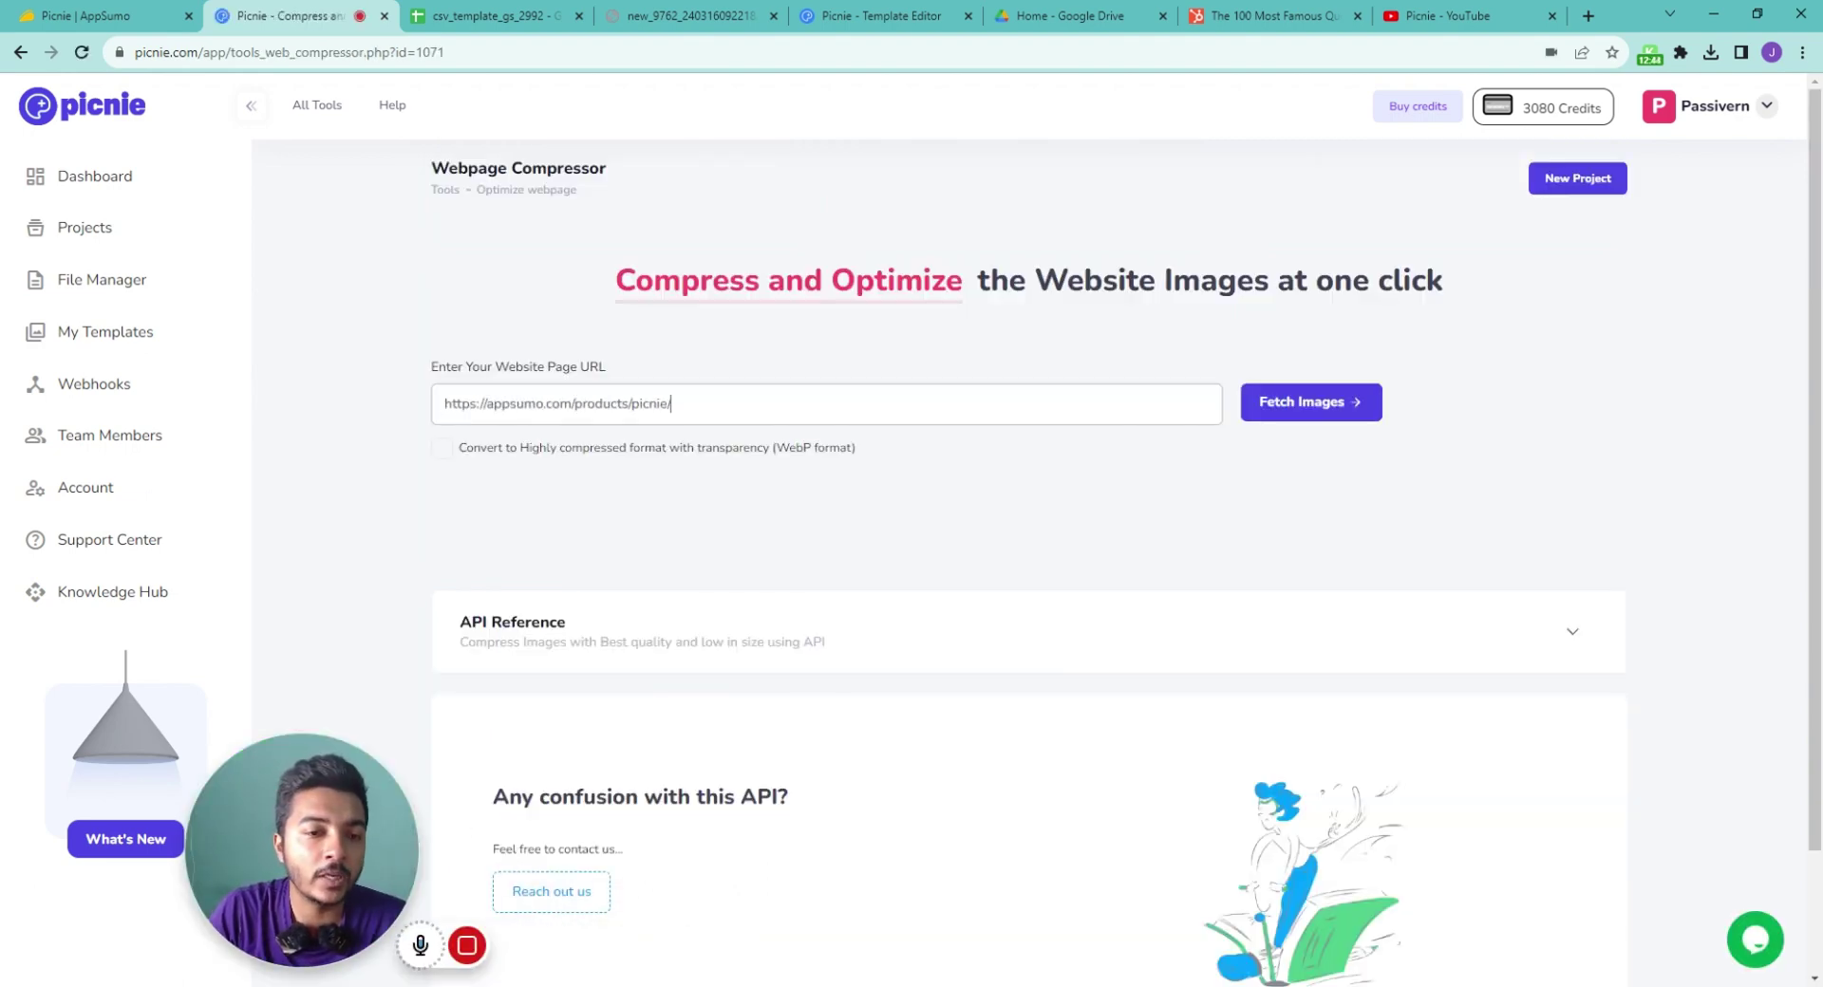
pyautogui.click(443, 450)
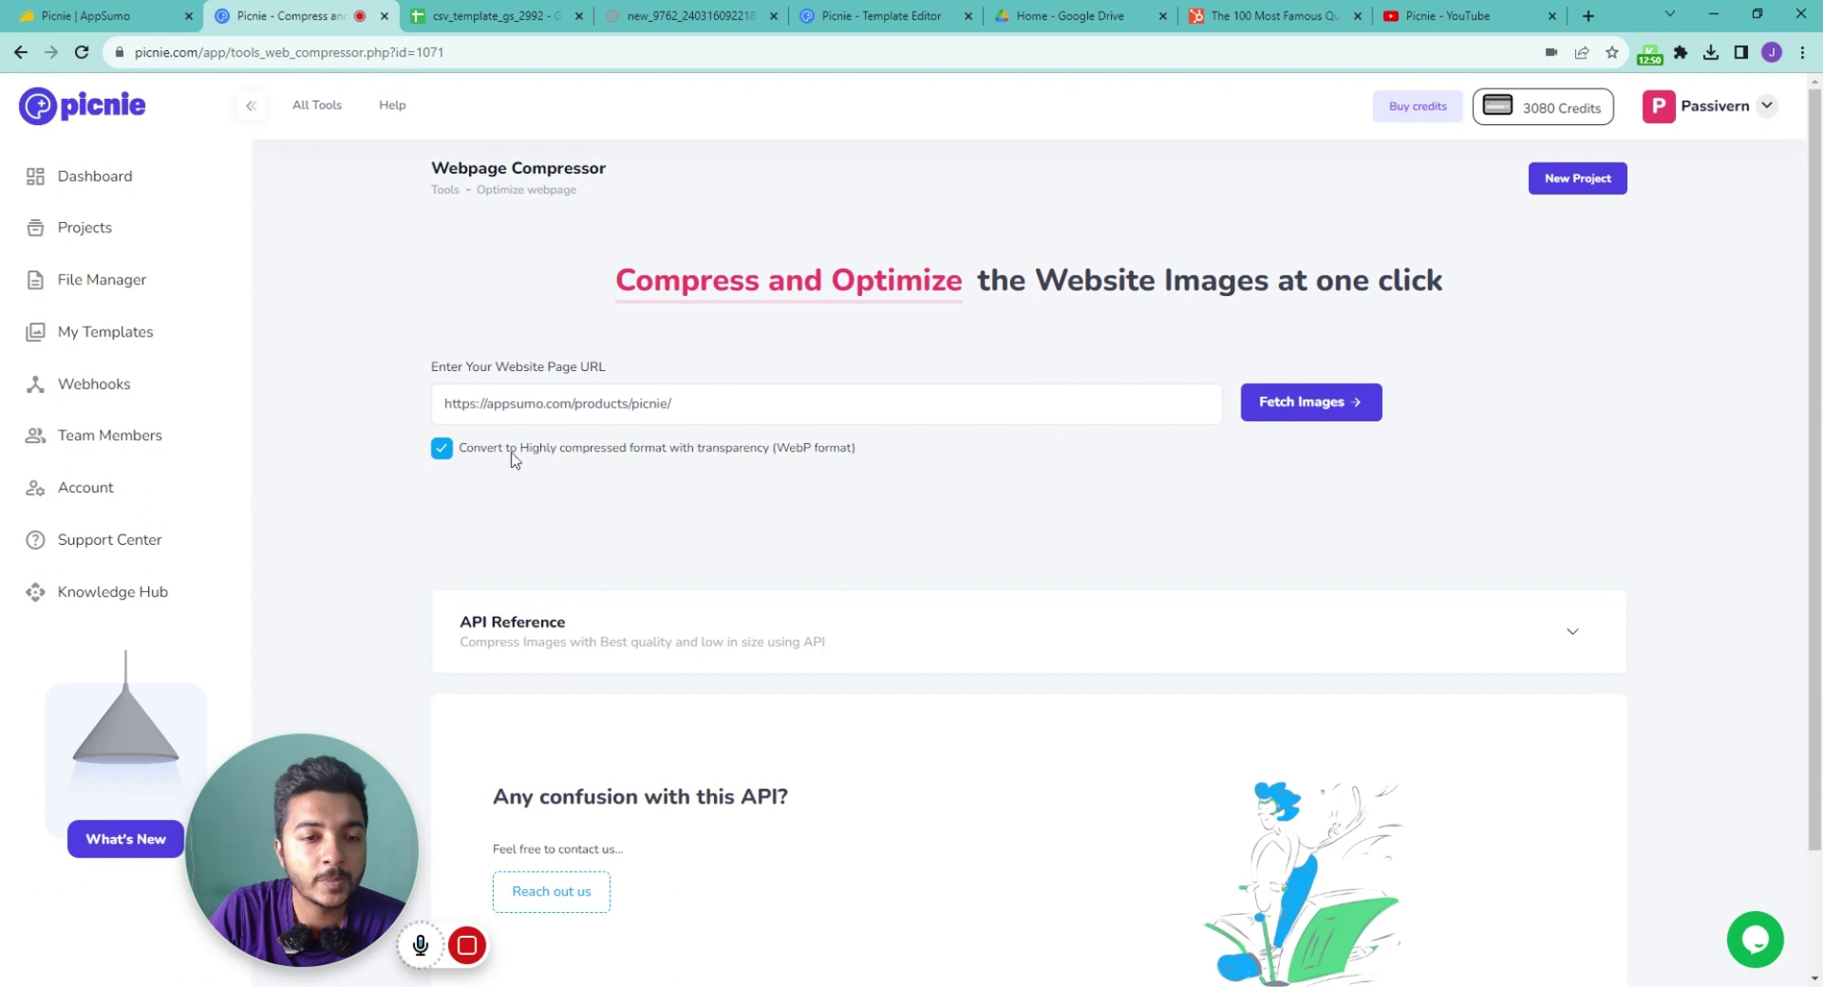
# Fetch the AppSumo page's seven images, totalling 1.037 MB, and review the Images table
pyautogui.click(1315, 418)
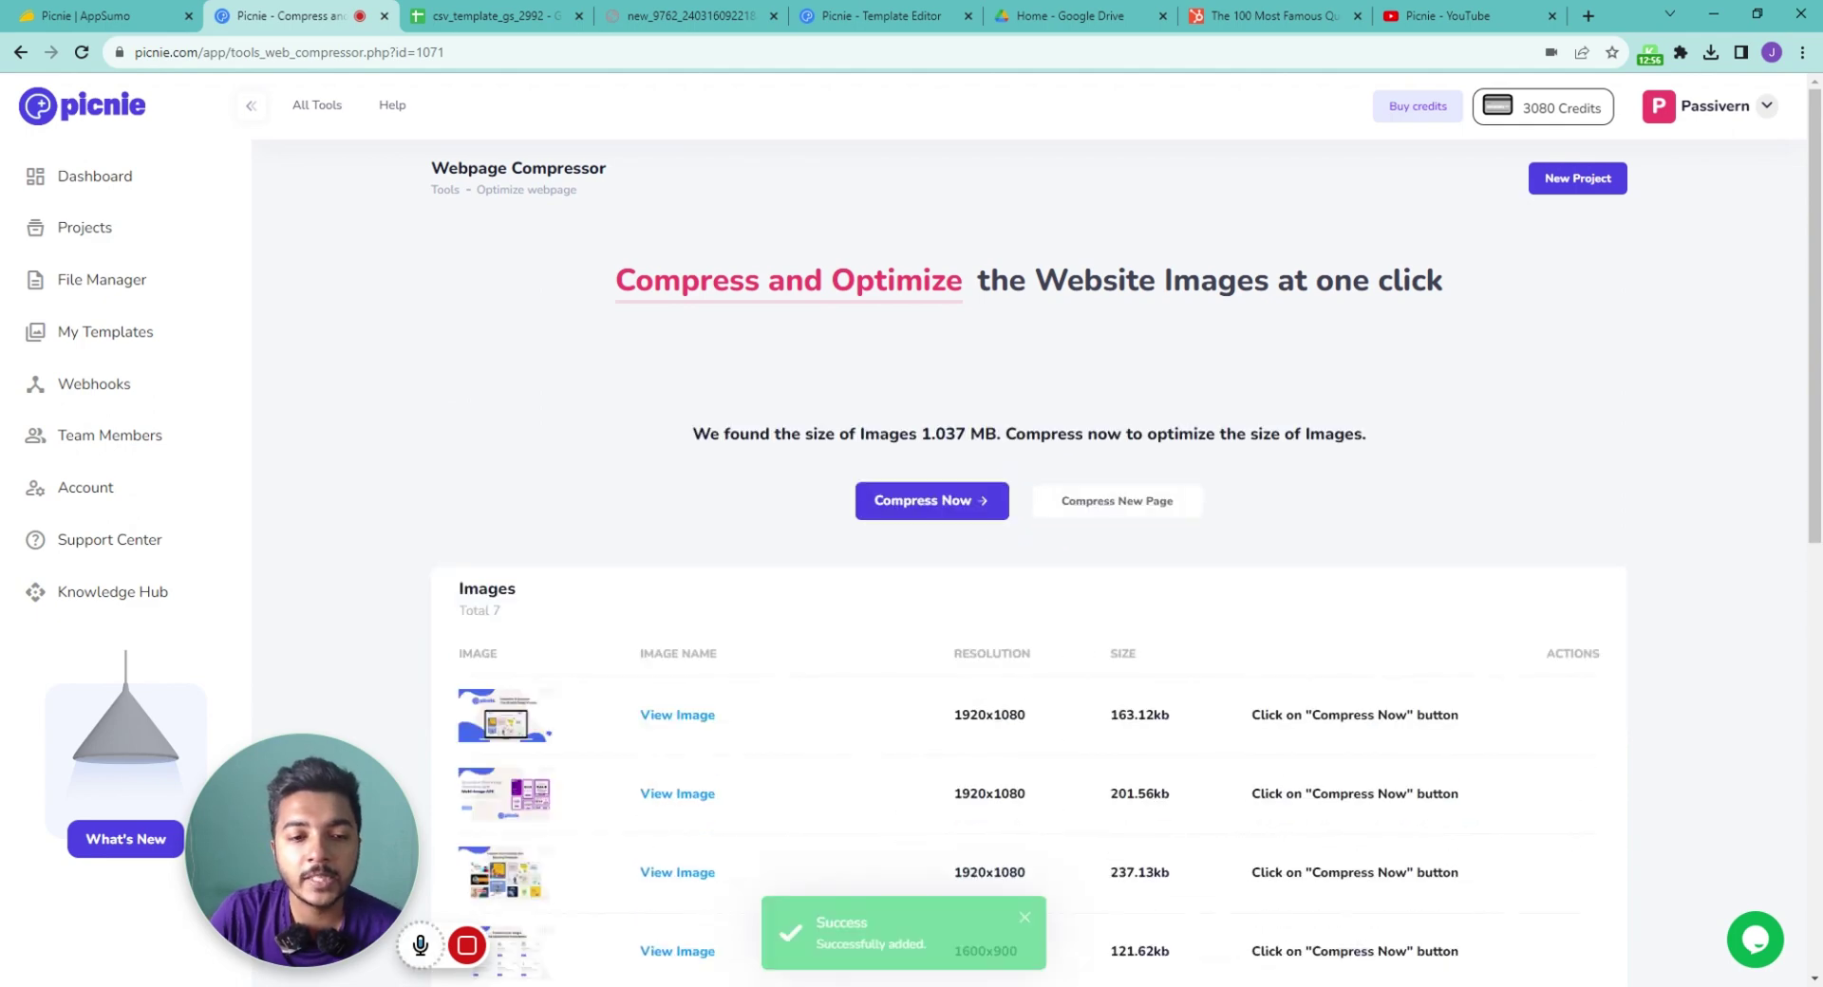
pyautogui.scroll(-4, 1320, 423)
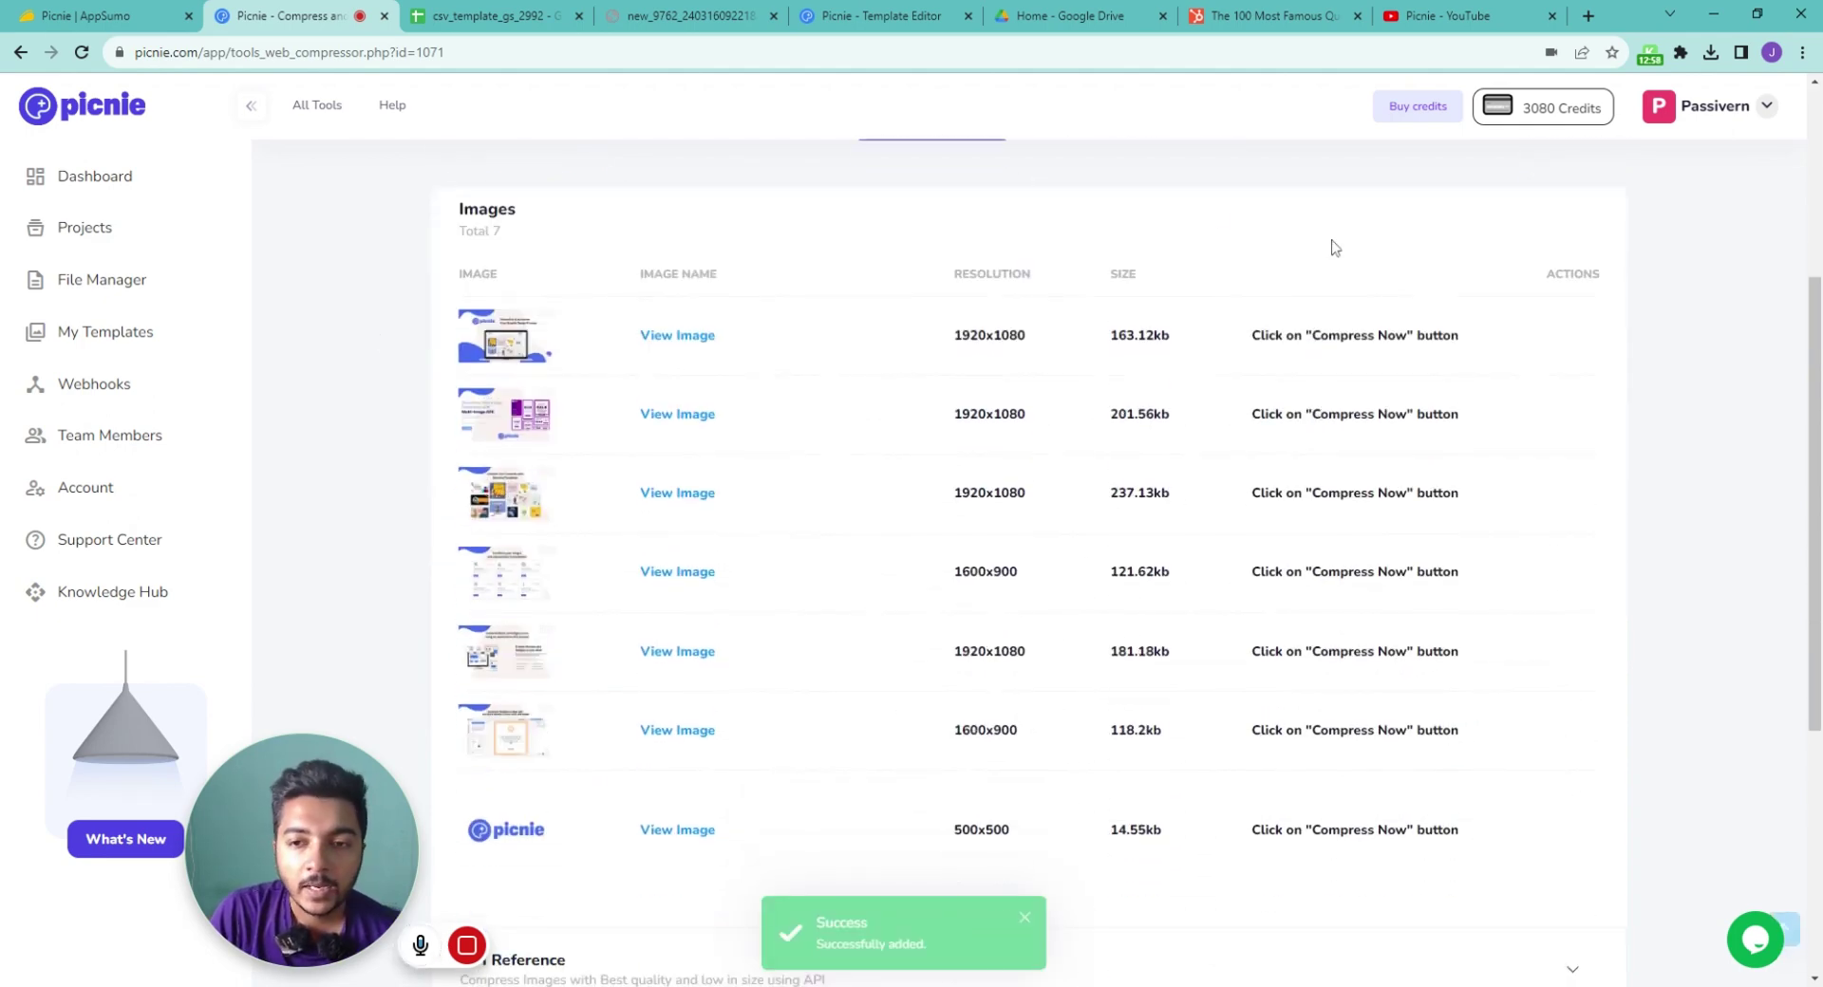
pyautogui.scroll(-4, 918, 536)
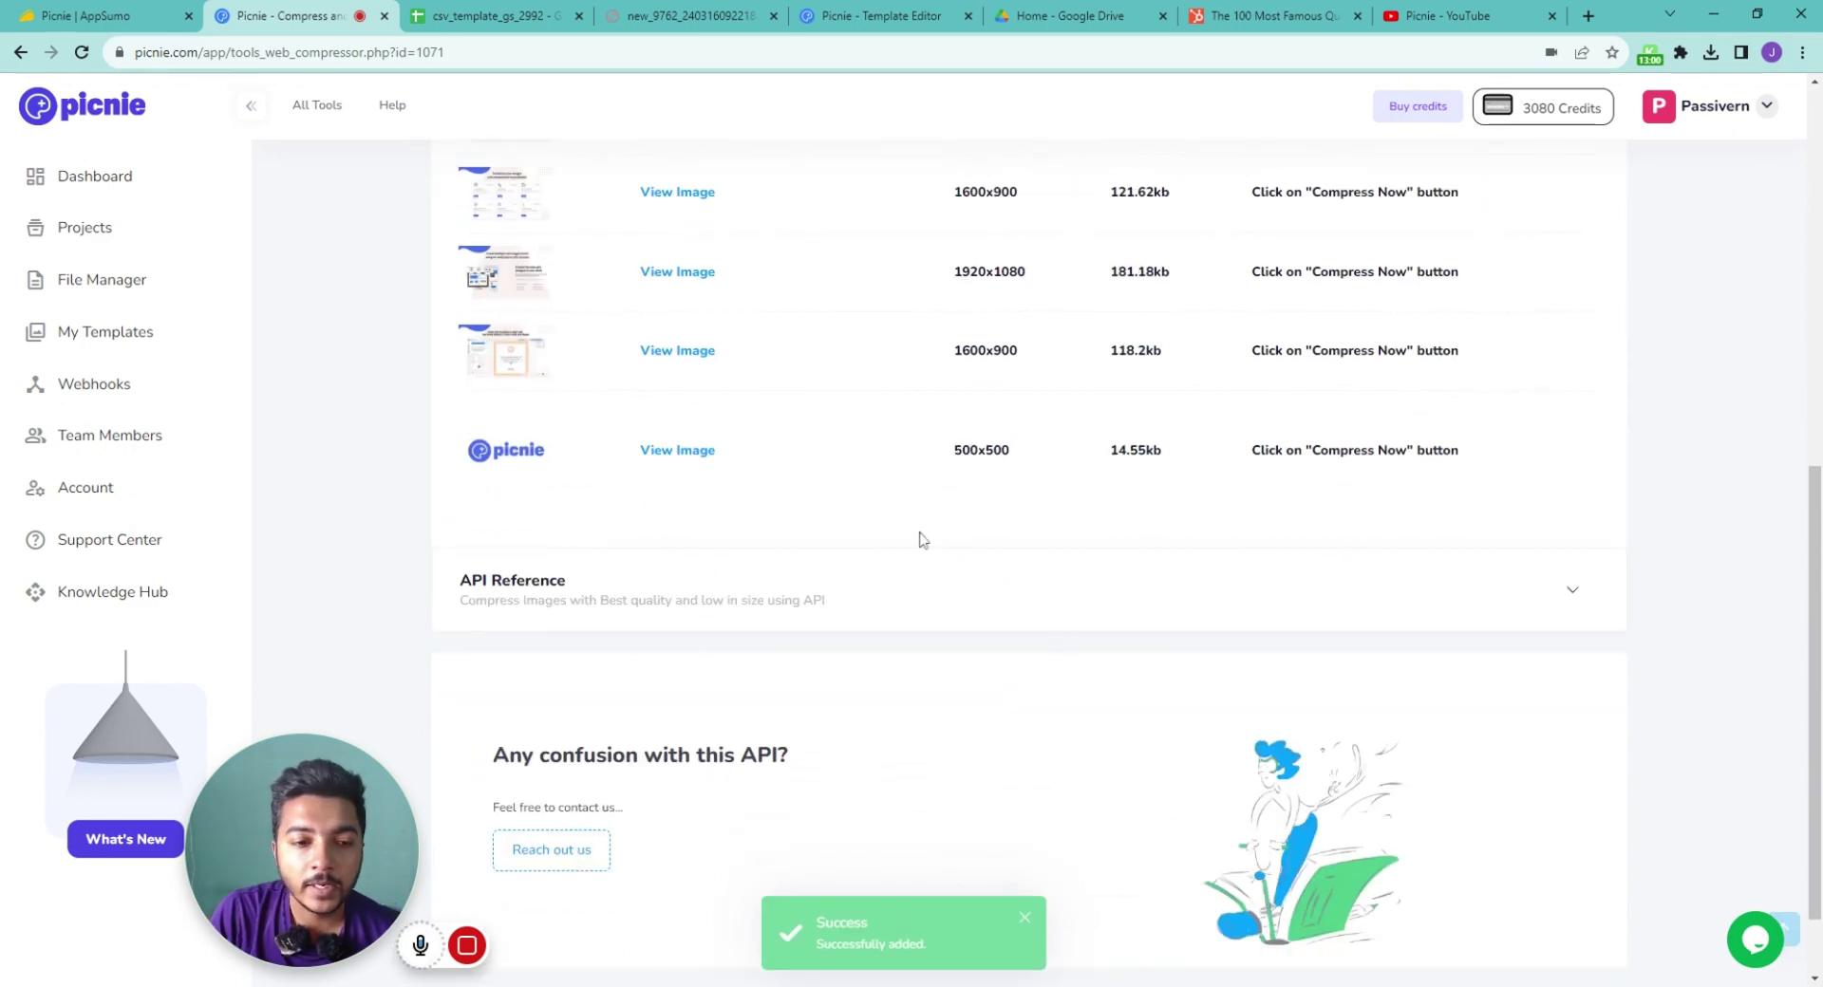
pyautogui.scroll(4, 513, 591)
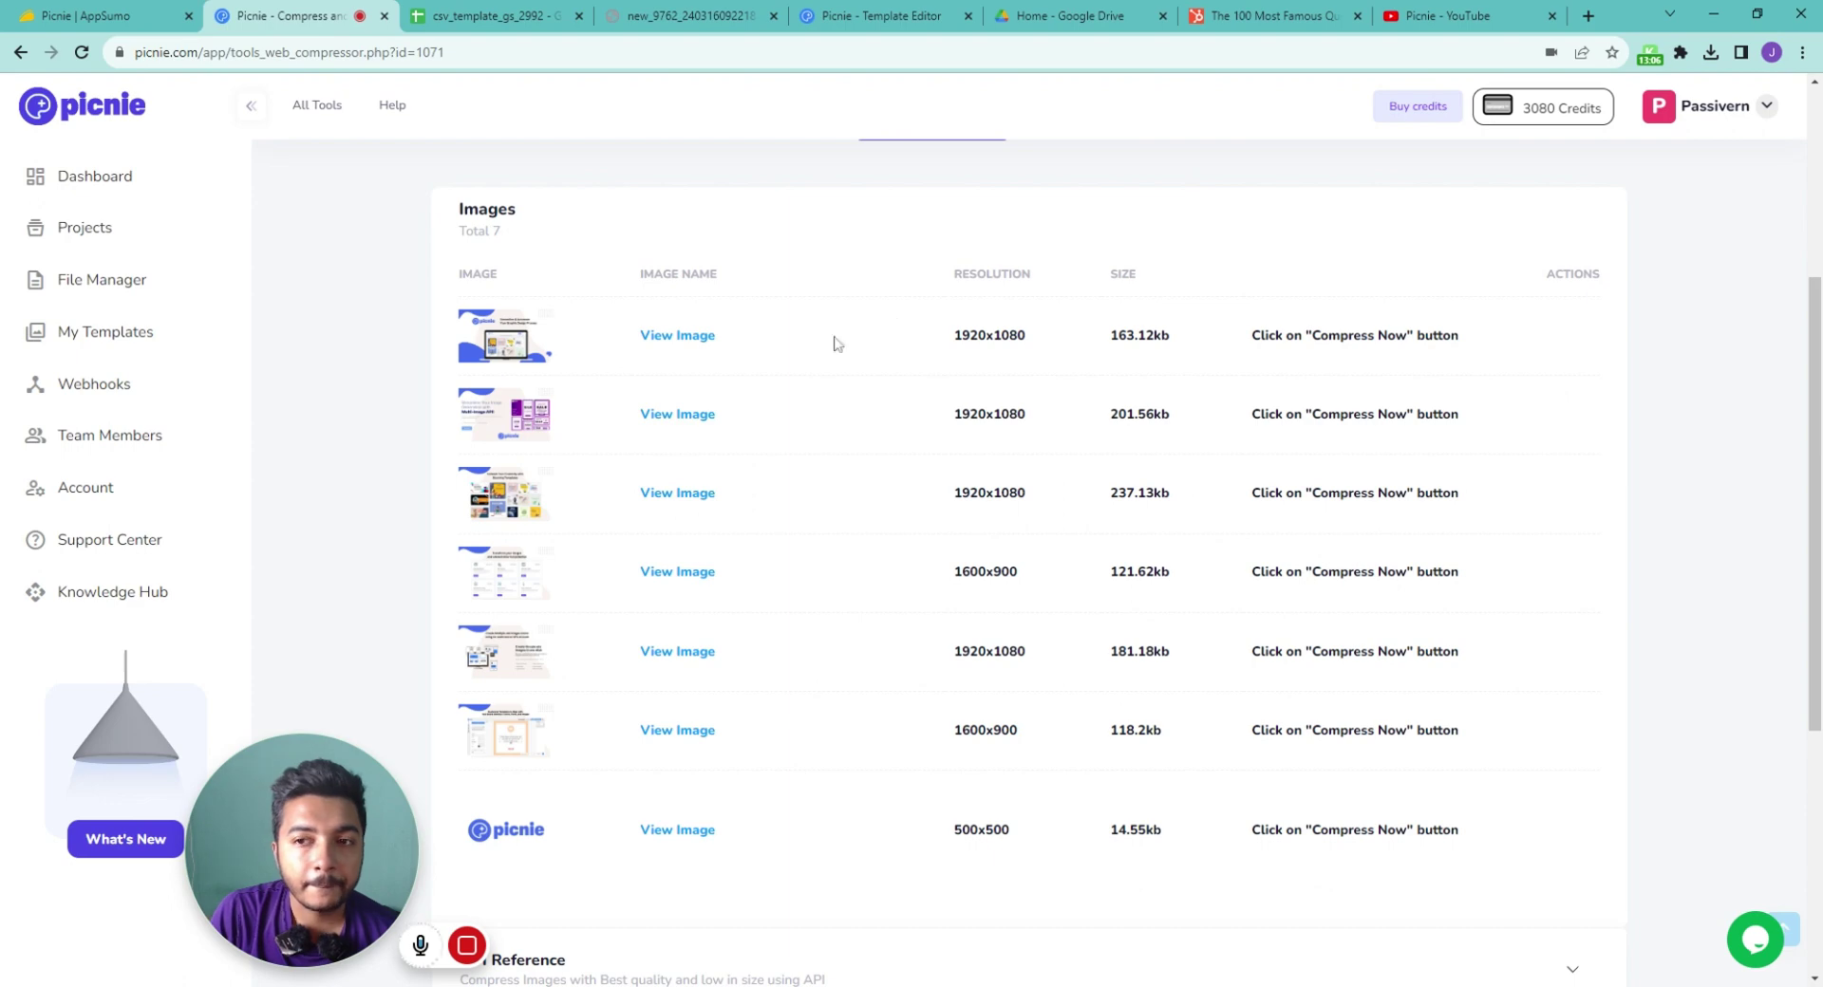
pyautogui.scroll(-5, 1092, 436)
pyautogui.scroll(8, 1035, 475)
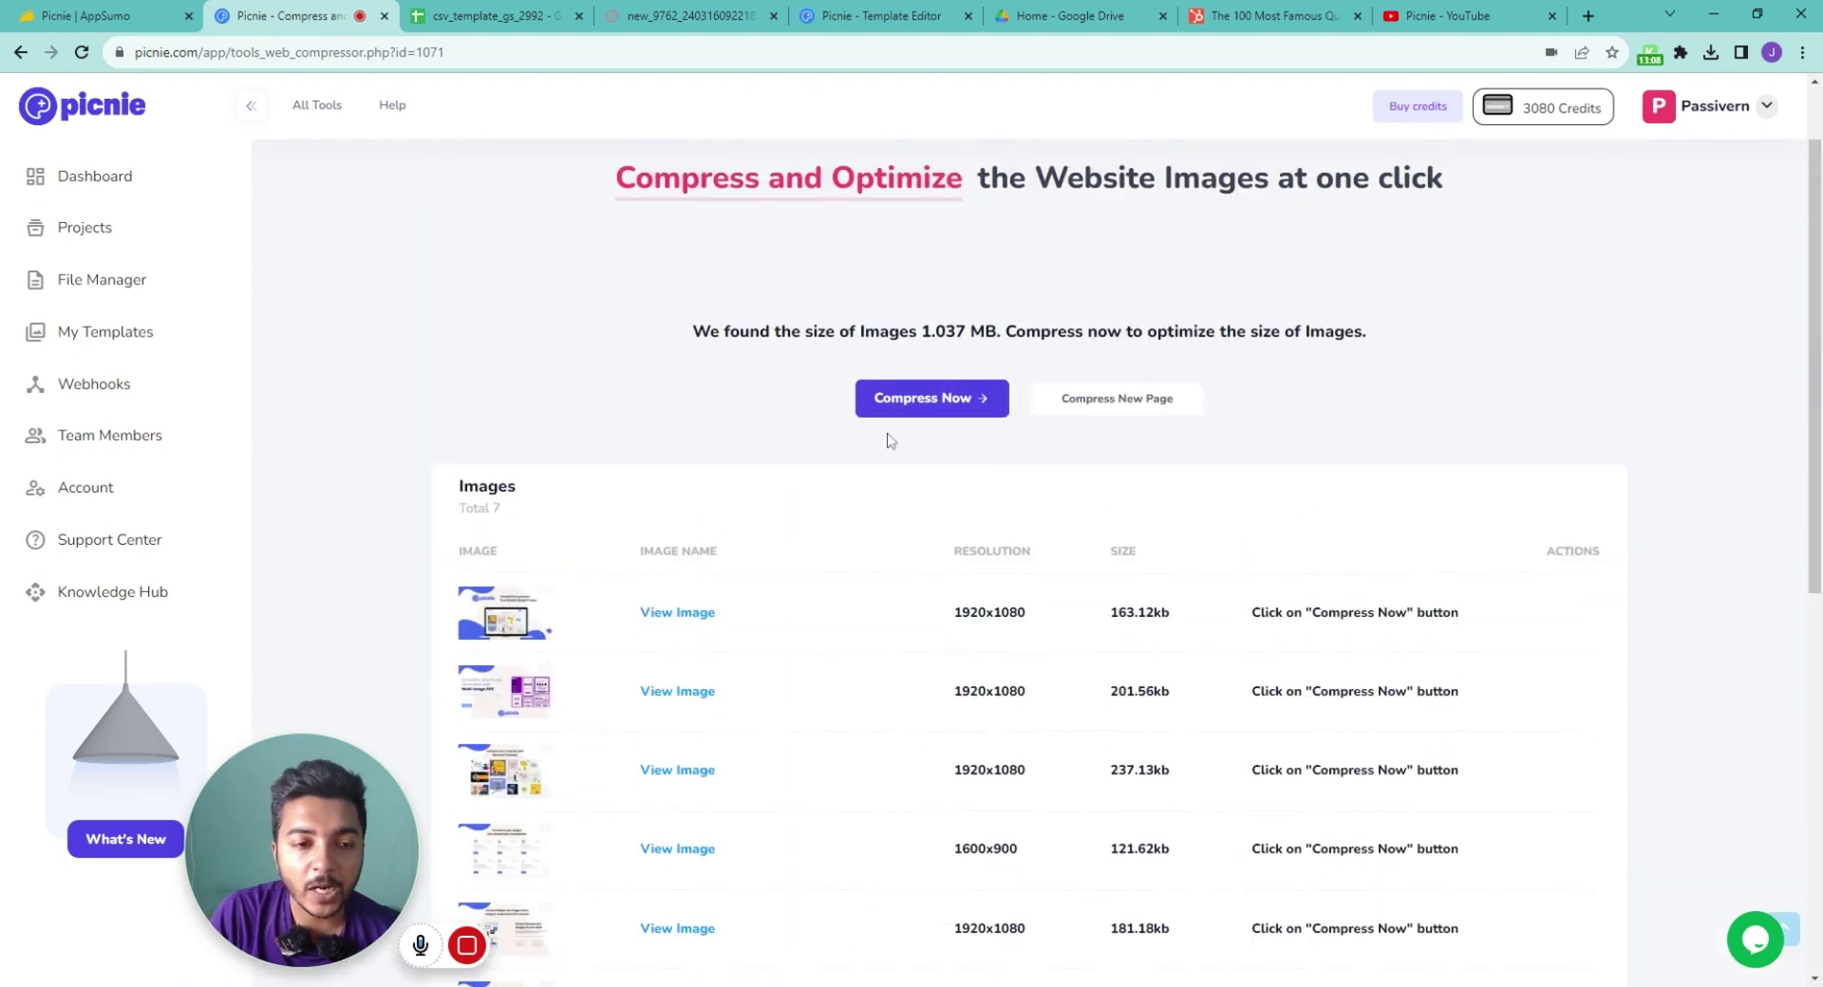
# Preview the first fetched image at full size, then compress all the fetched images
pyautogui.click(670, 615)
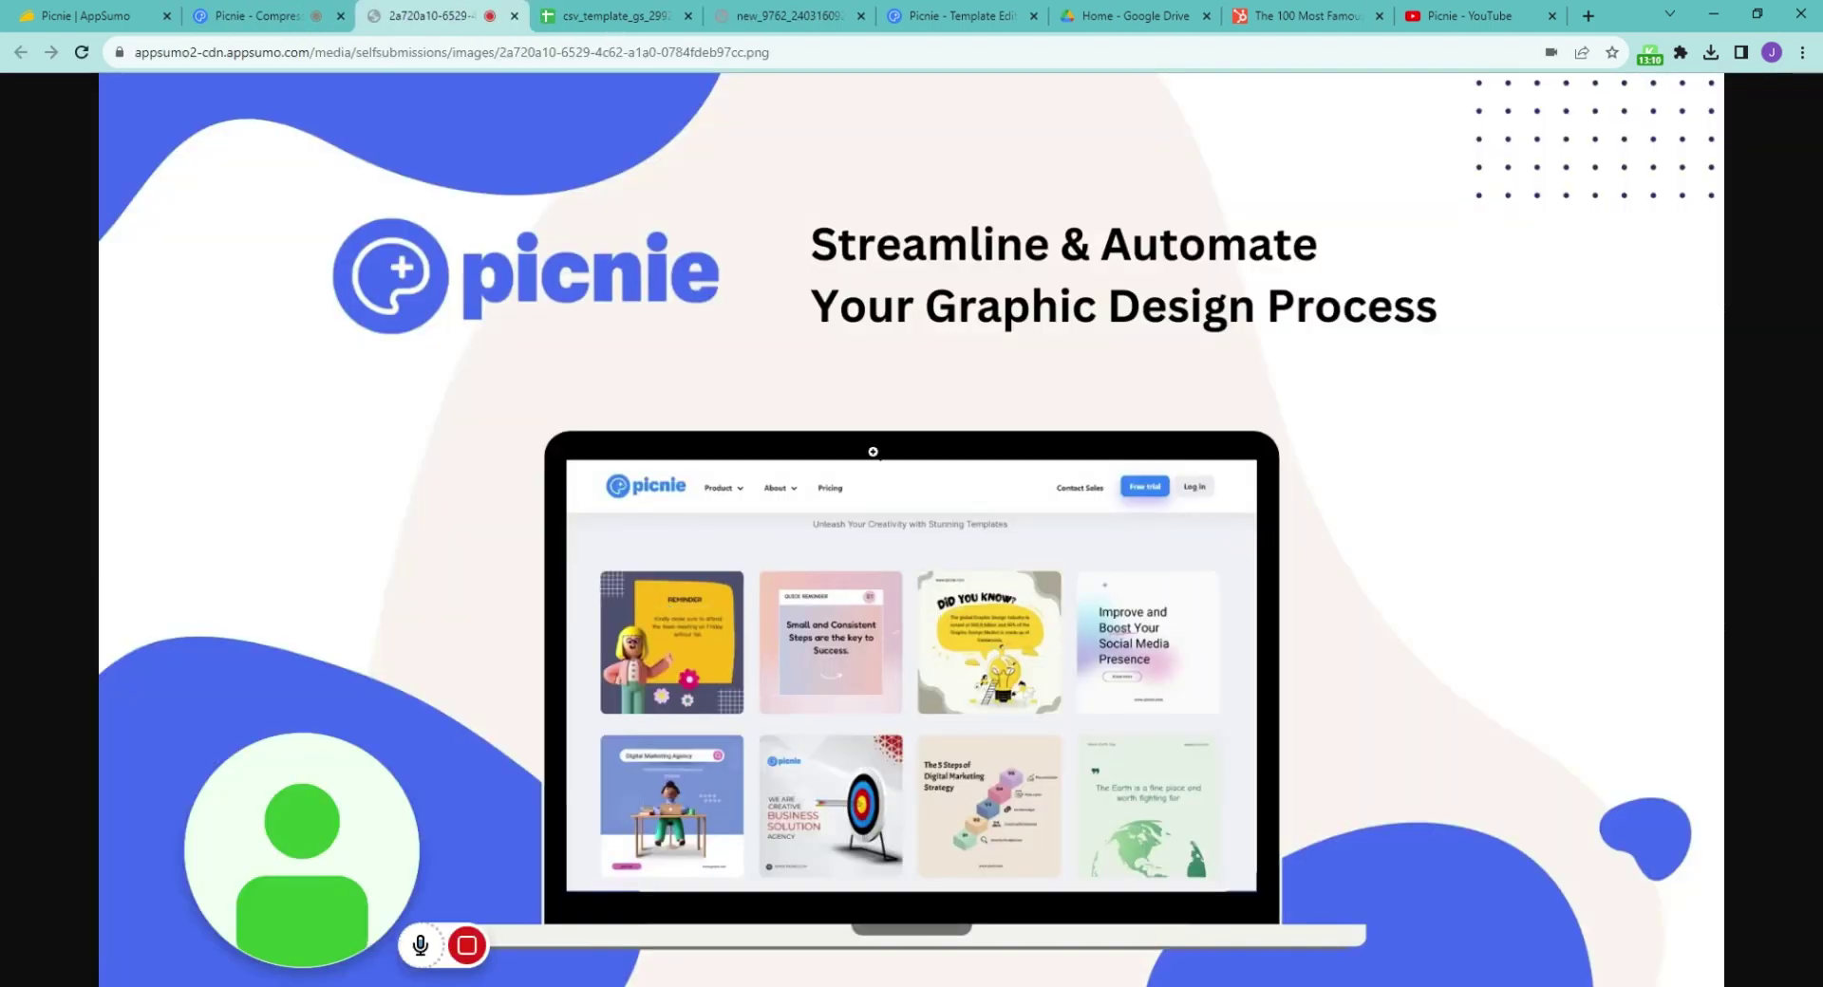
pyautogui.click(514, 16)
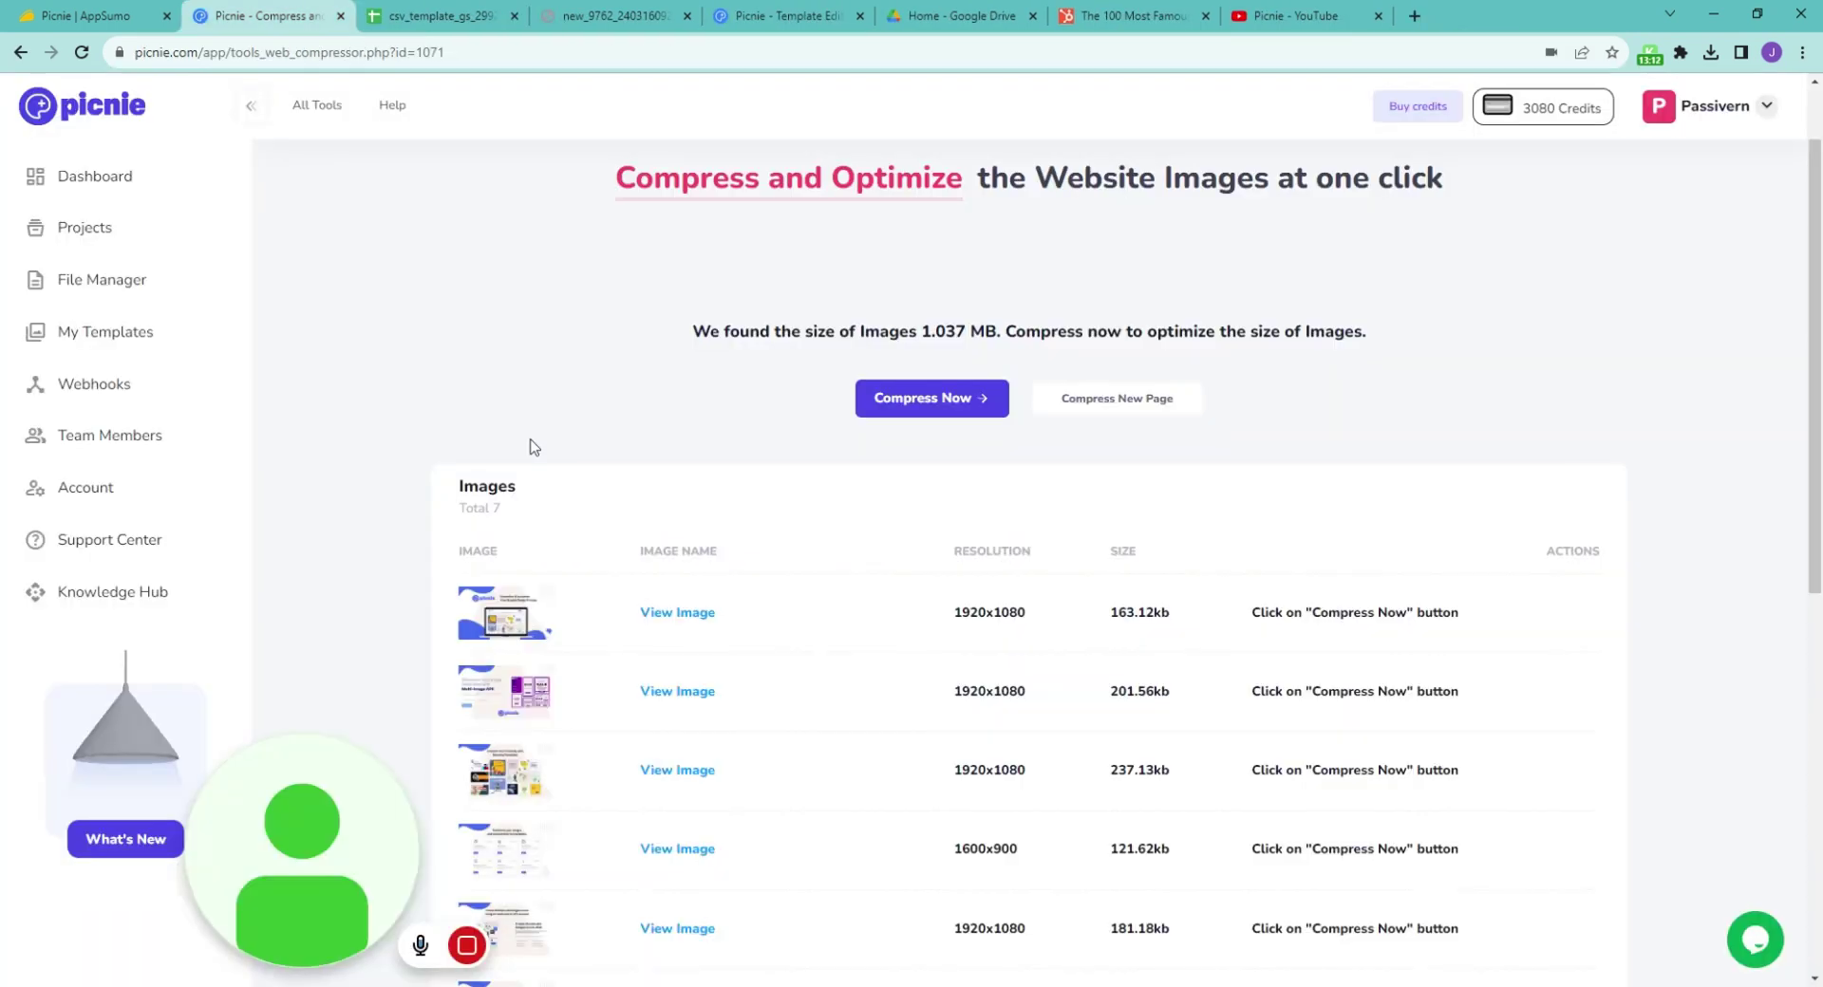
pyautogui.scroll(-5, 647, 551)
pyautogui.scroll(5, 646, 551)
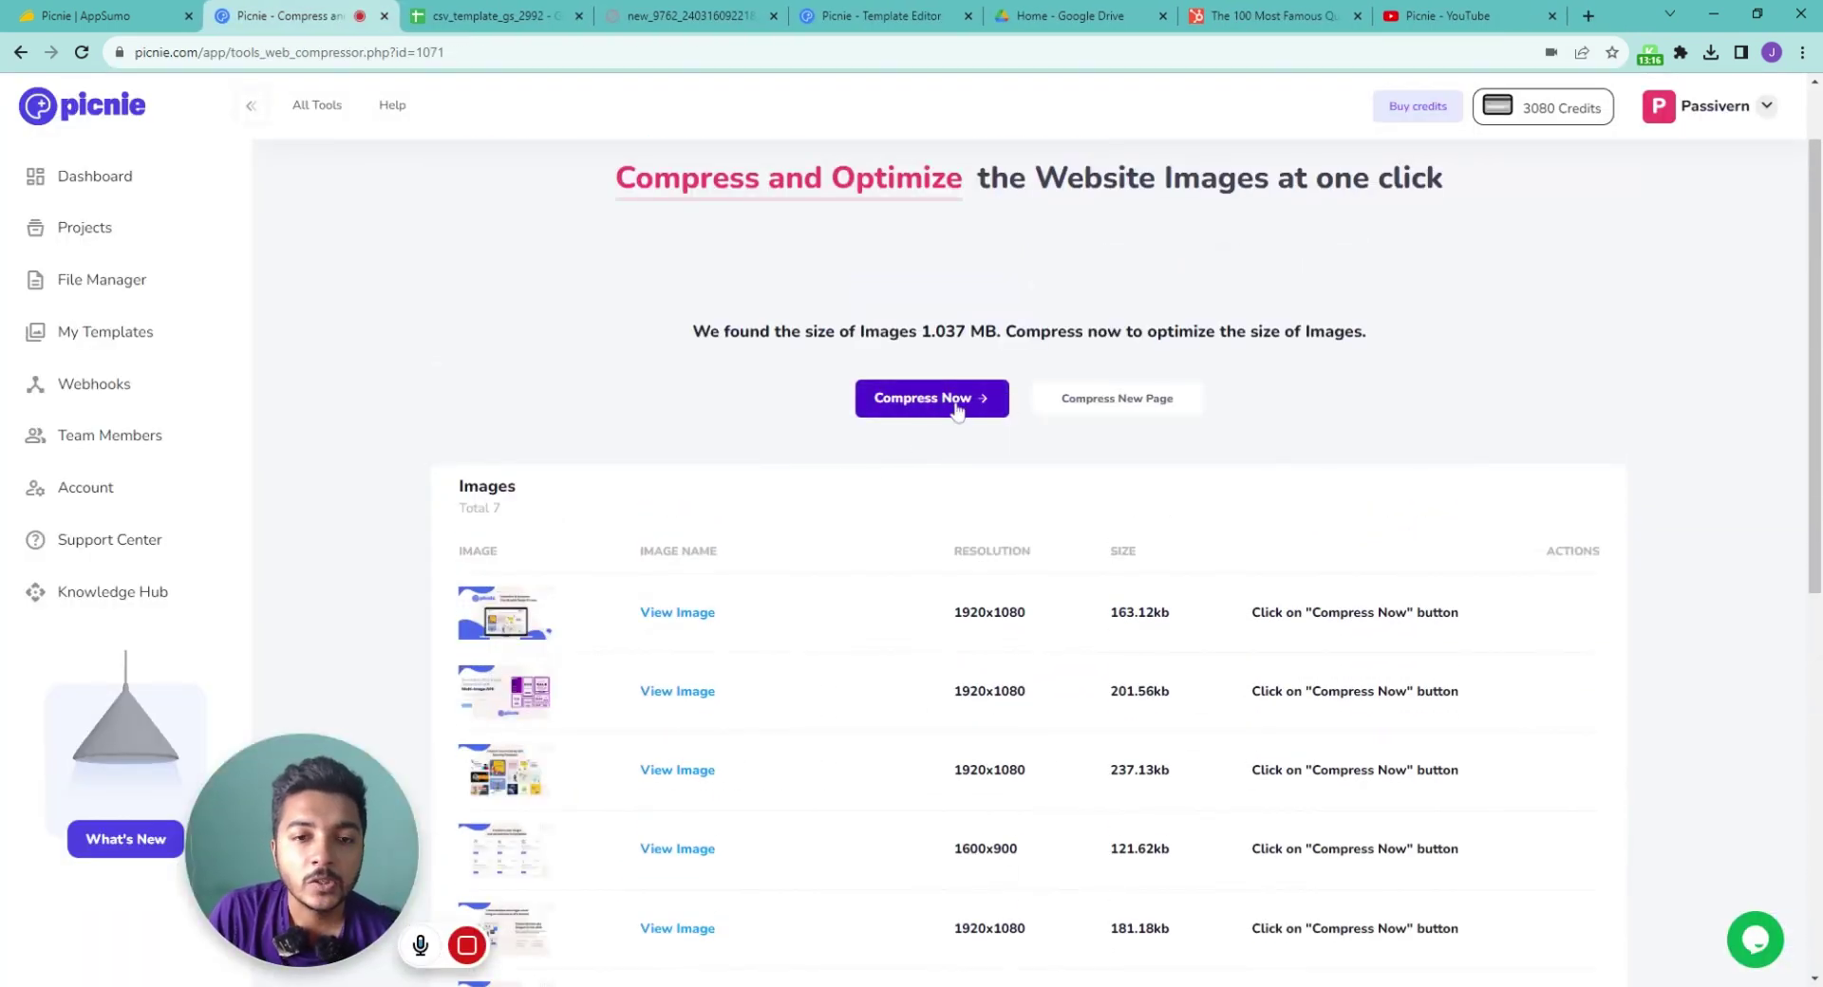
pyautogui.click(910, 404)
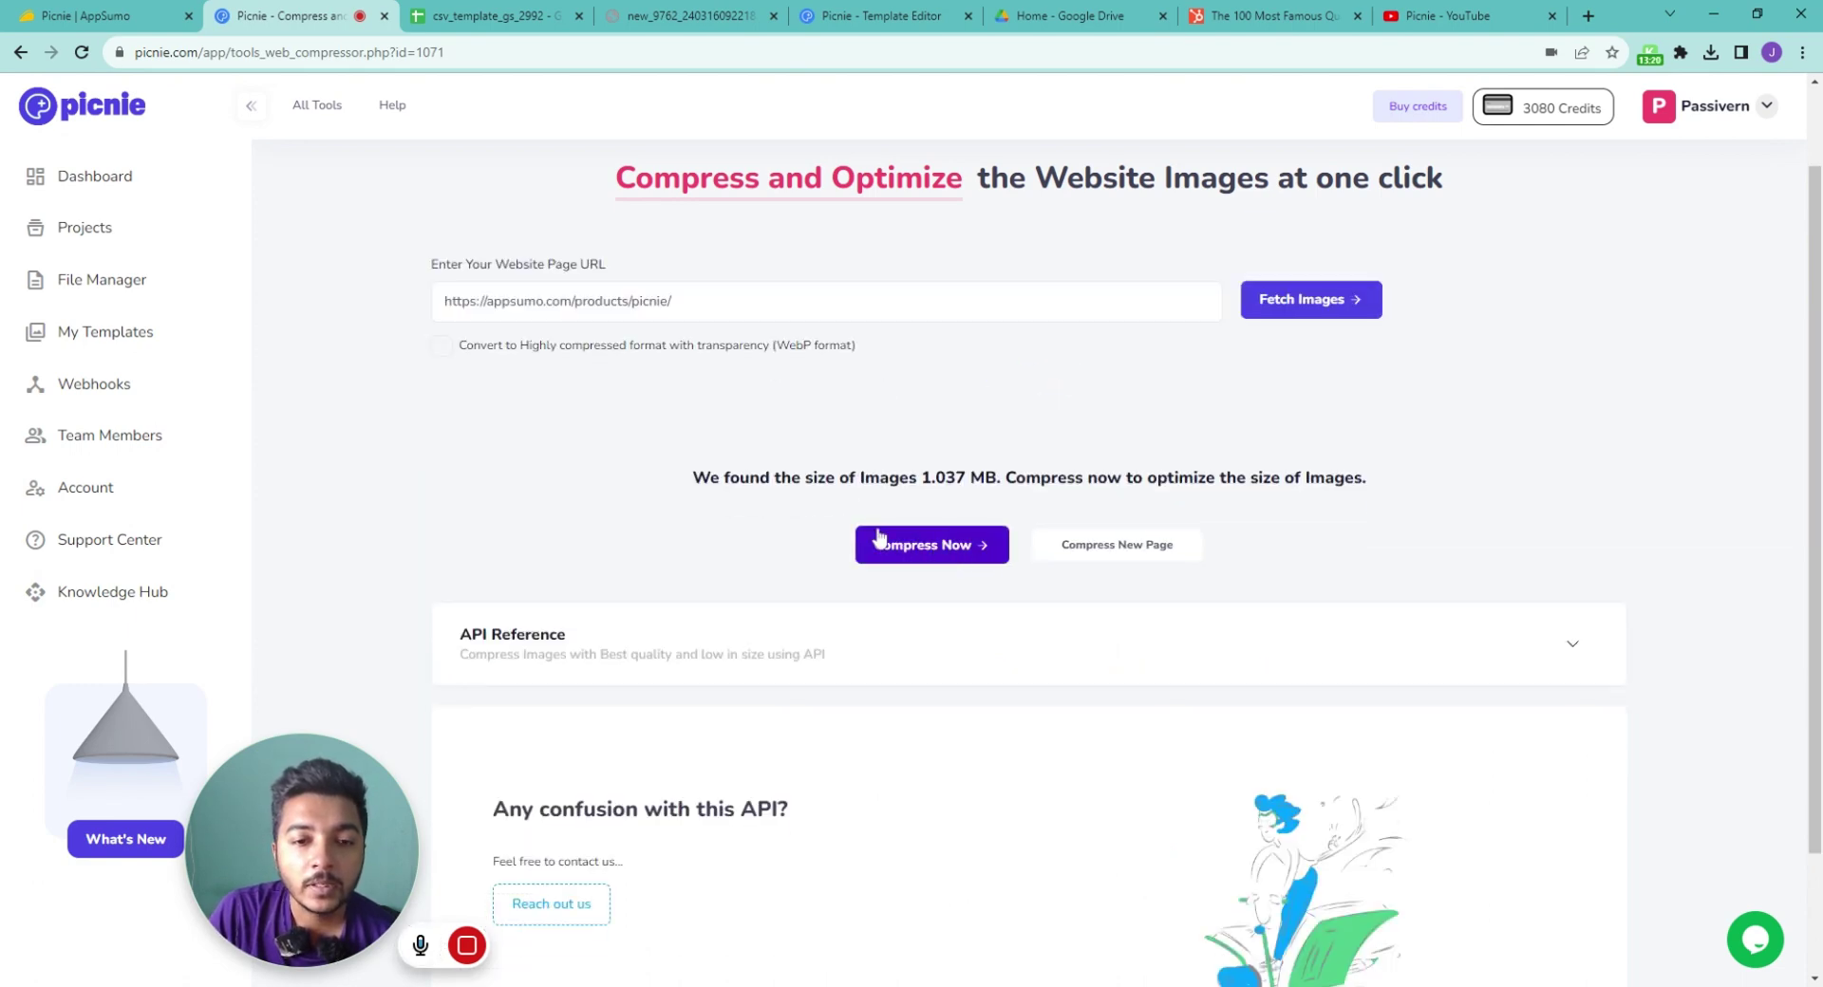
pyautogui.scroll(-2, 684, 552)
pyautogui.scroll(3, 686, 553)
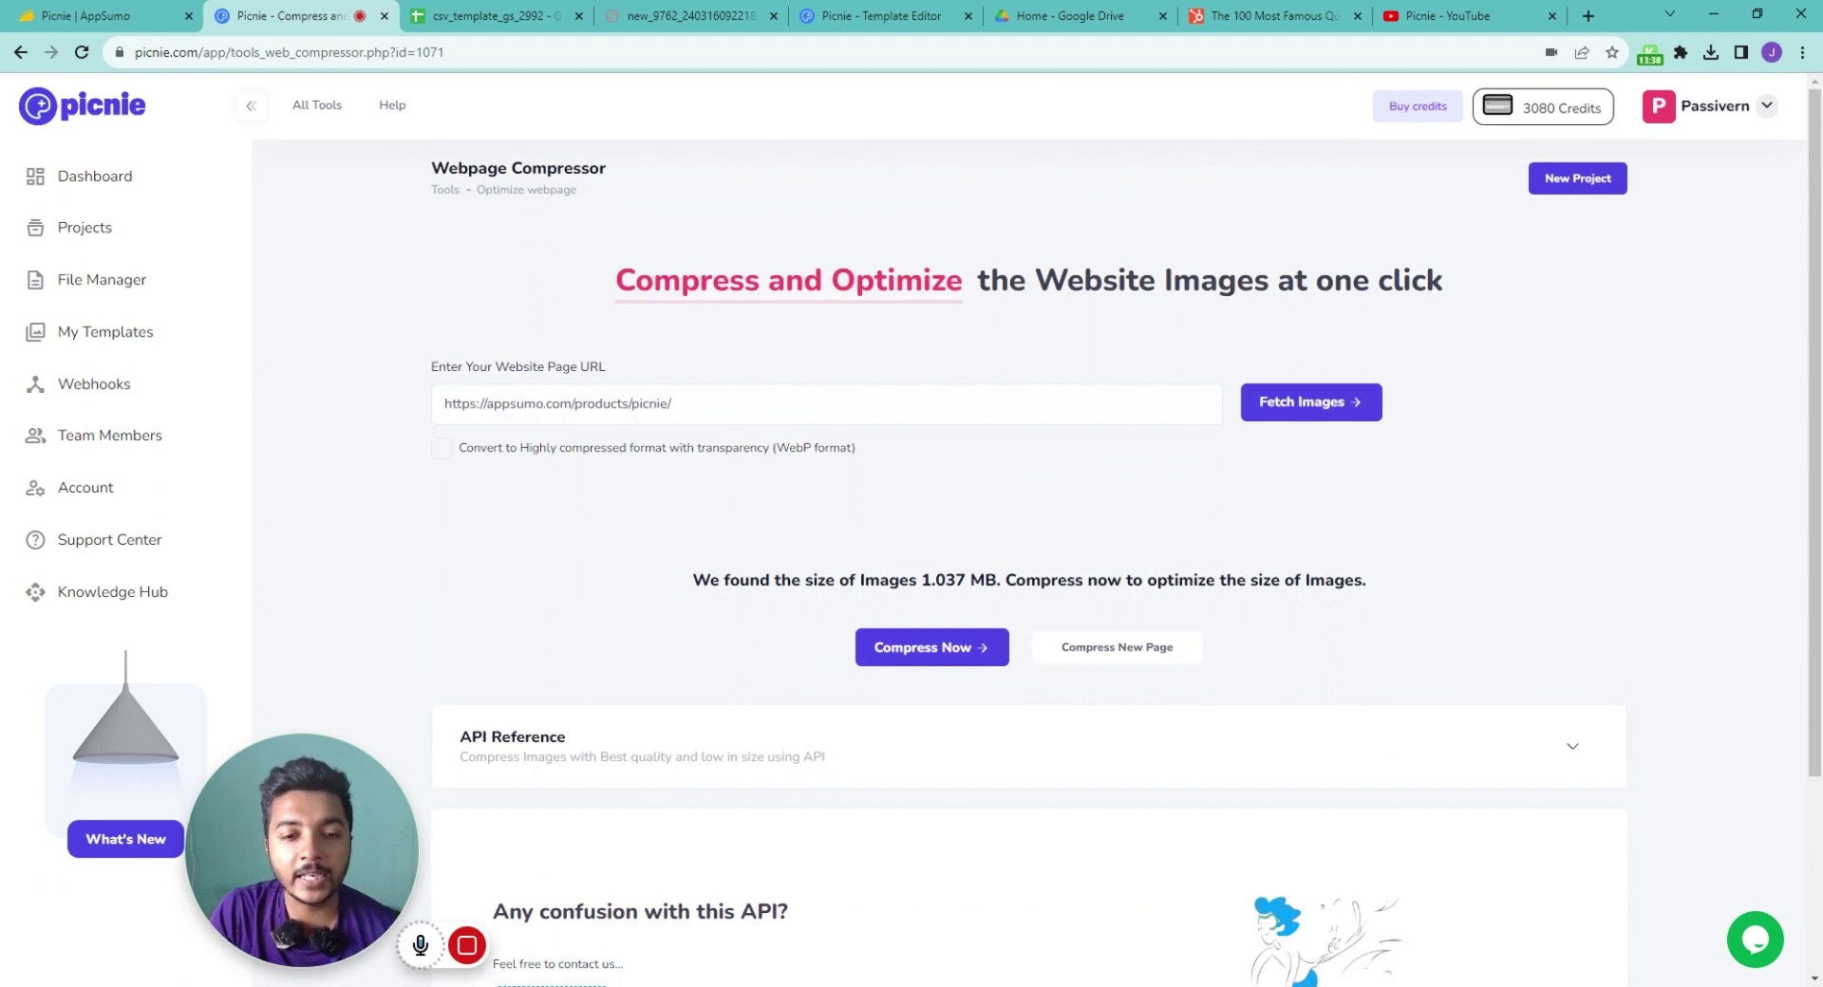
# Highlight the message reporting the found images' total size
pyautogui.moveTo(692, 580); pyautogui.dragTo(1389, 580)
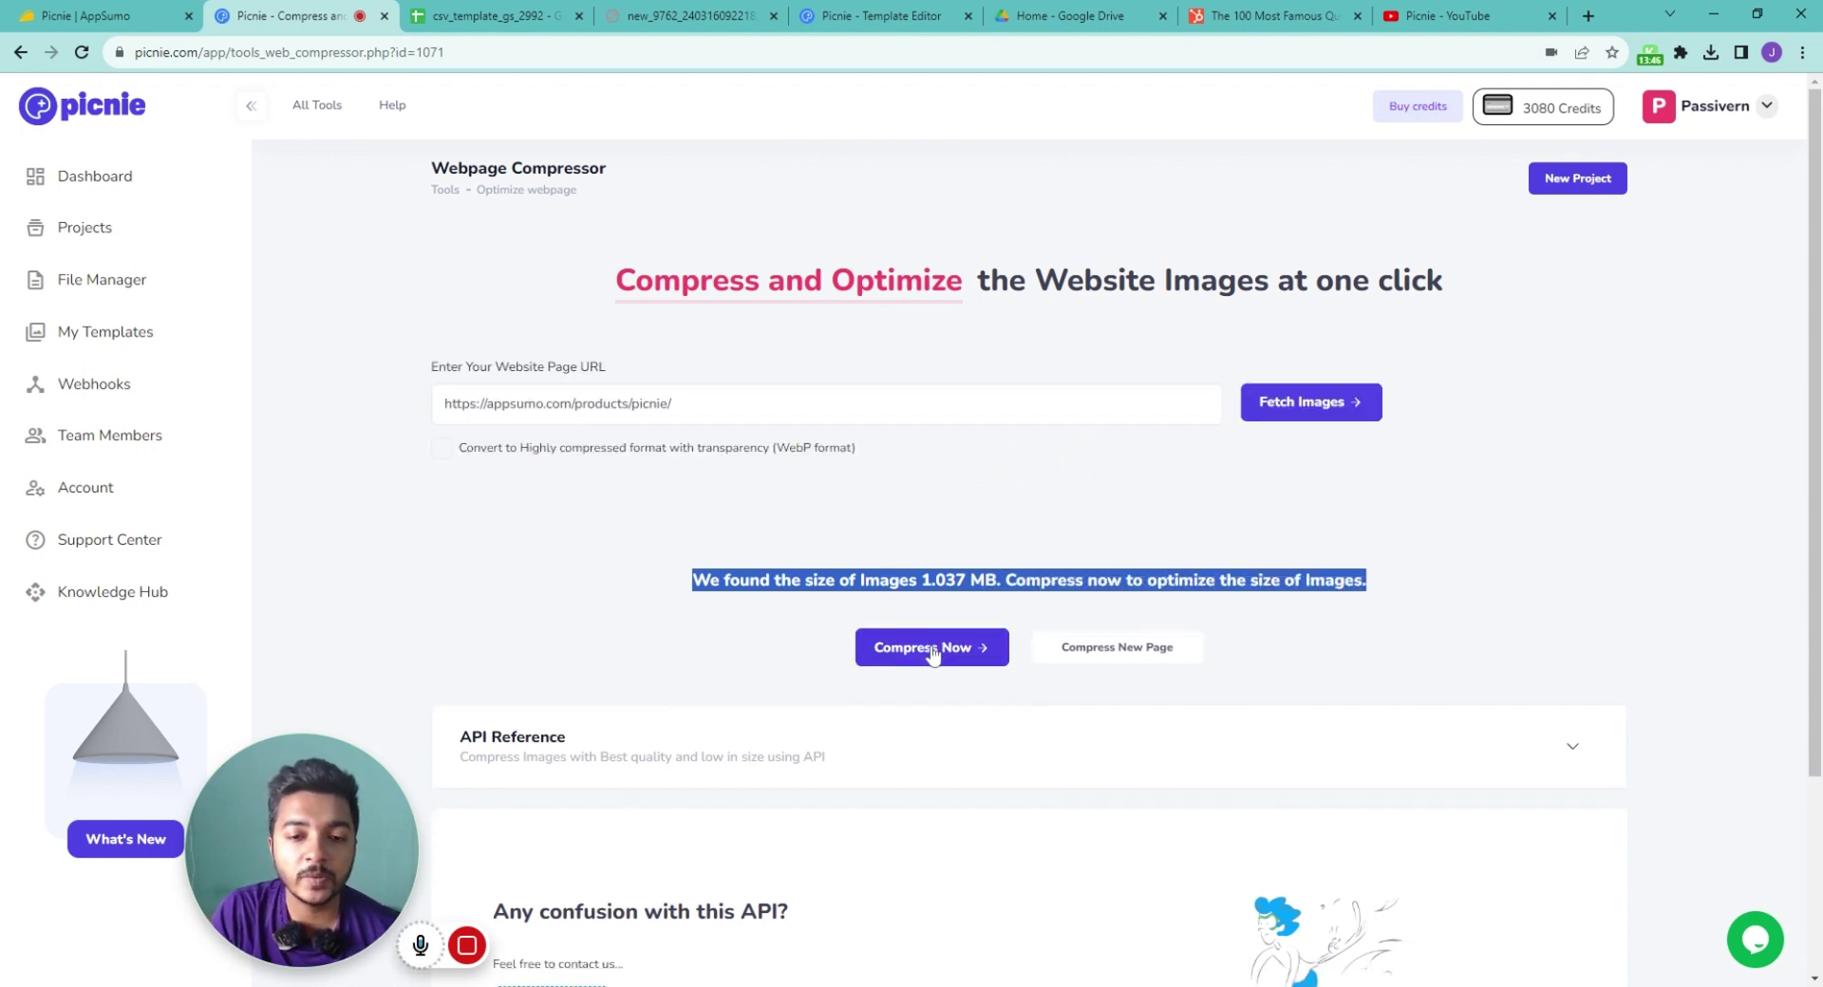
pyautogui.scroll(-3, 581, 490)
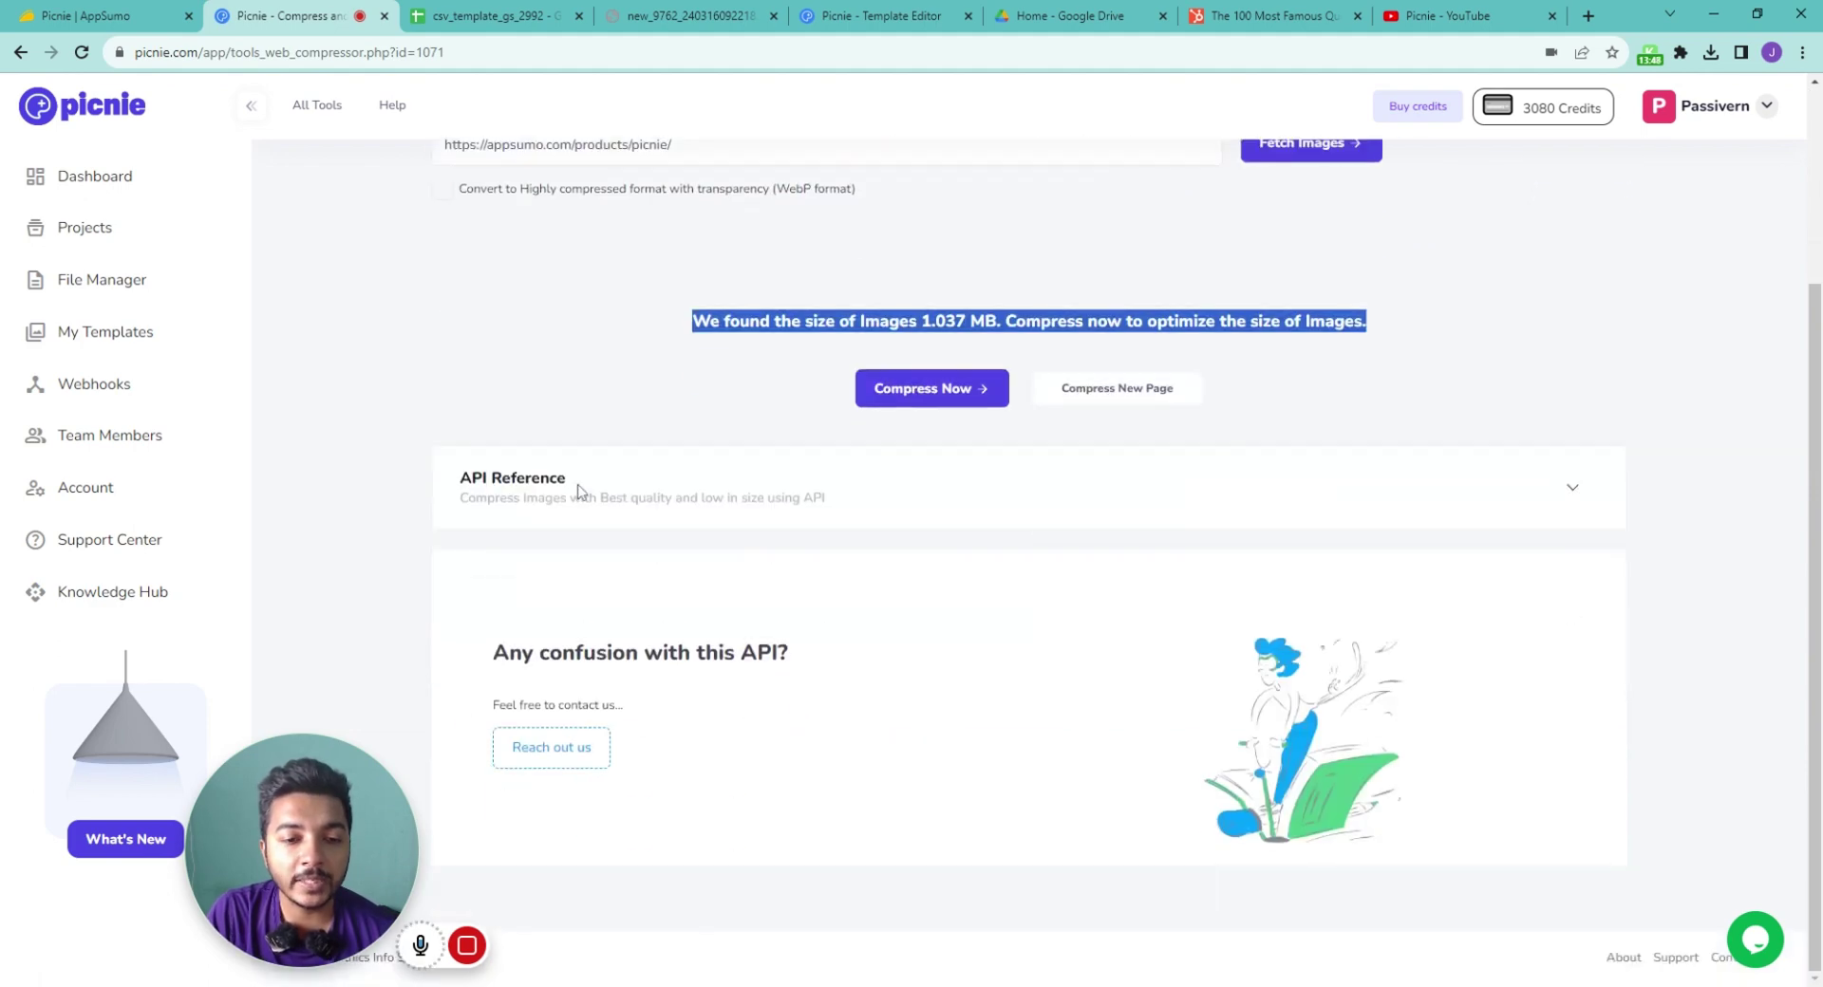
pyautogui.click(578, 494)
pyautogui.scroll(1, 579, 494)
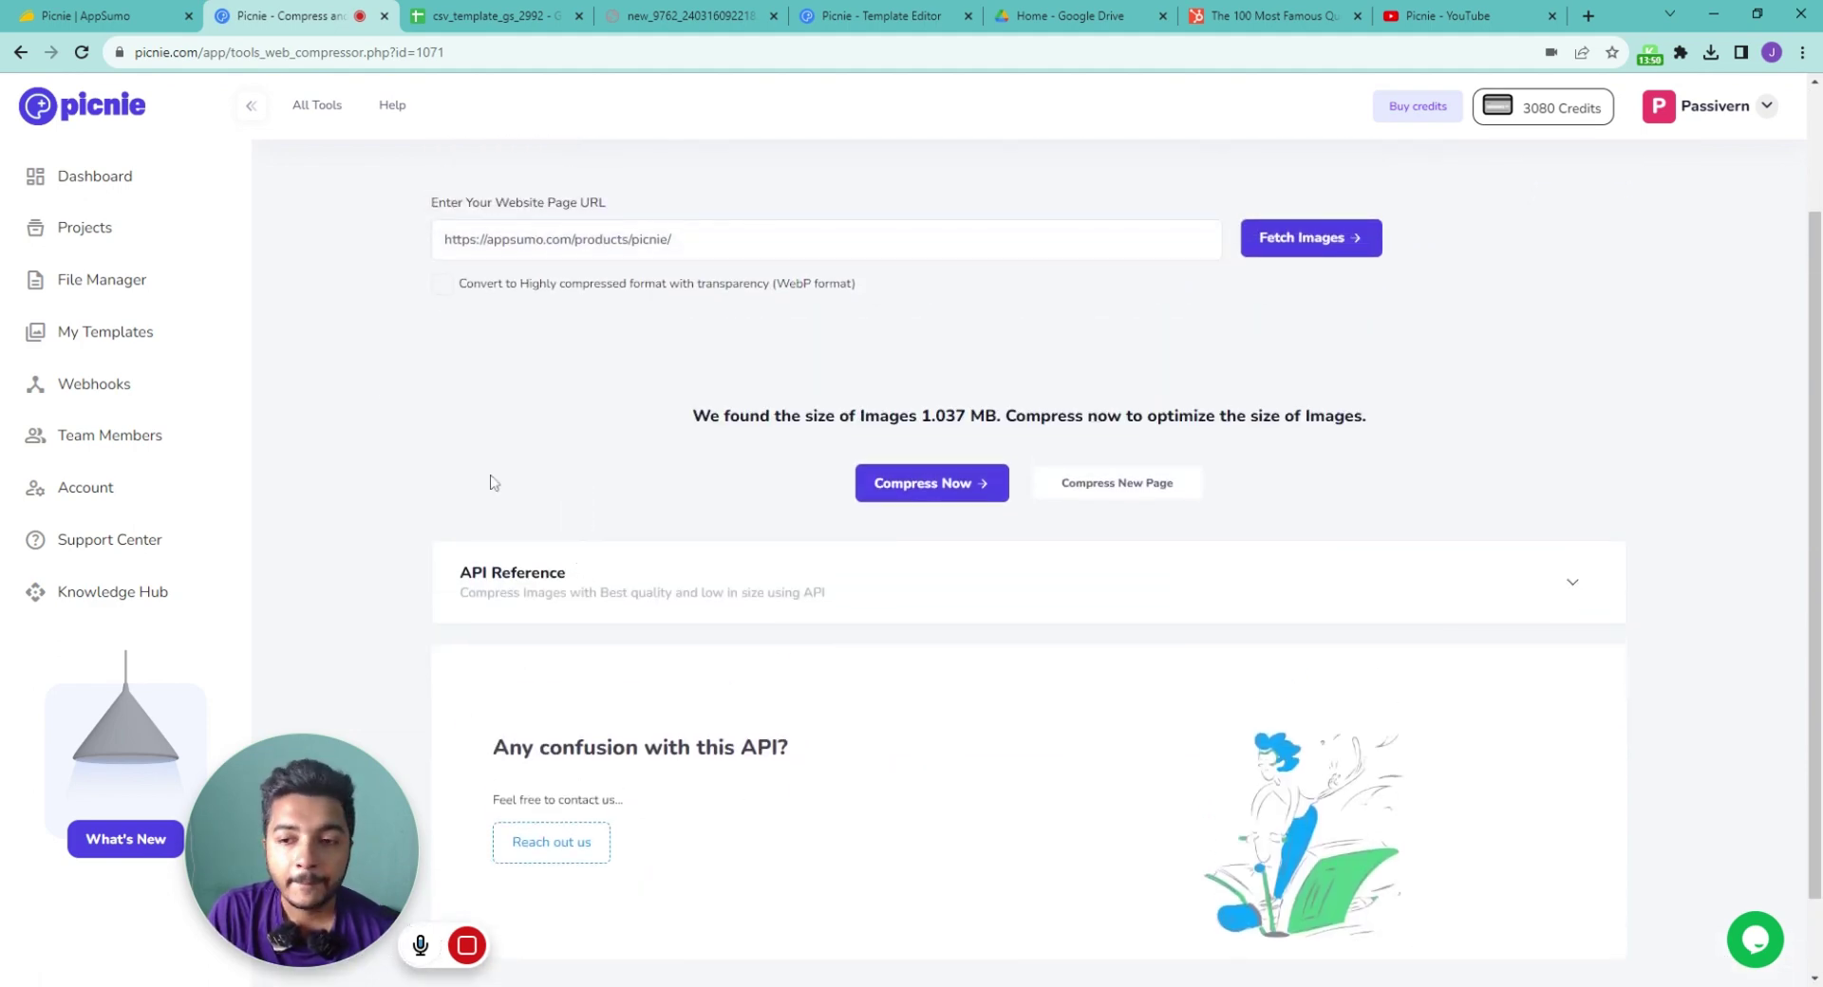
# Go from the dashboard to My projects and open the Demo 3 tools list
pyautogui.click(122, 195)
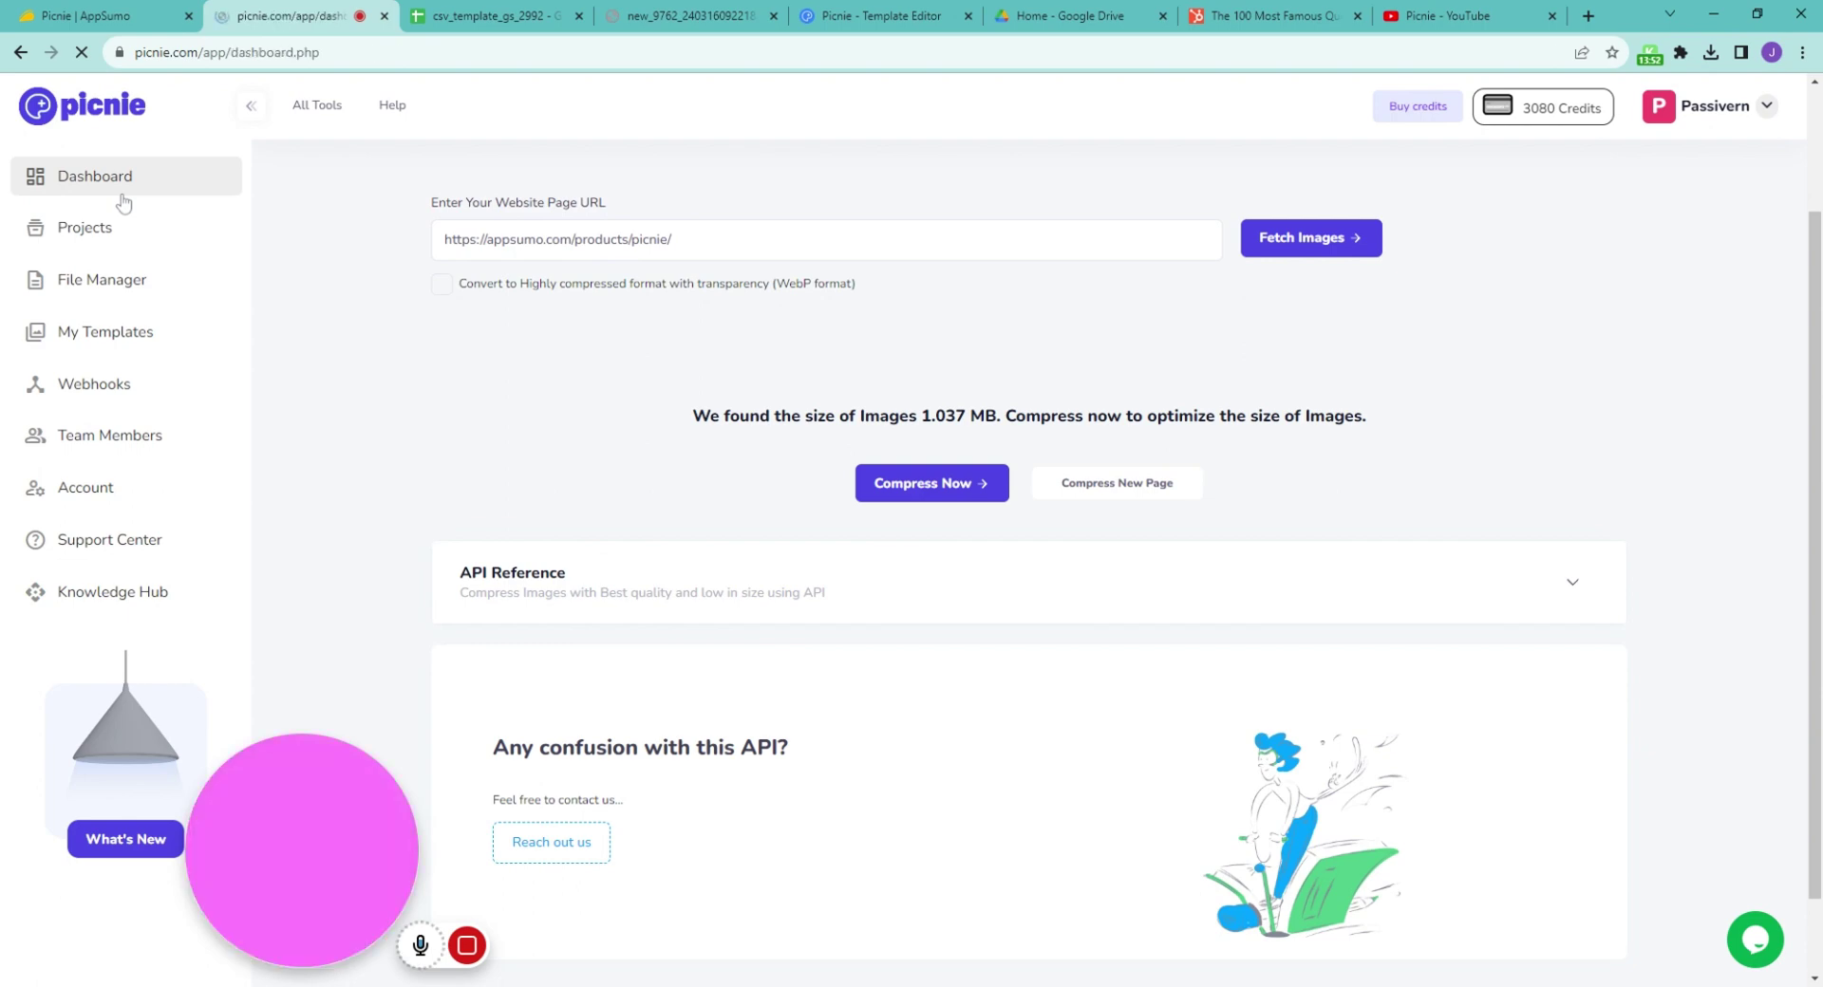
pyautogui.scroll(-1, 1079, 558)
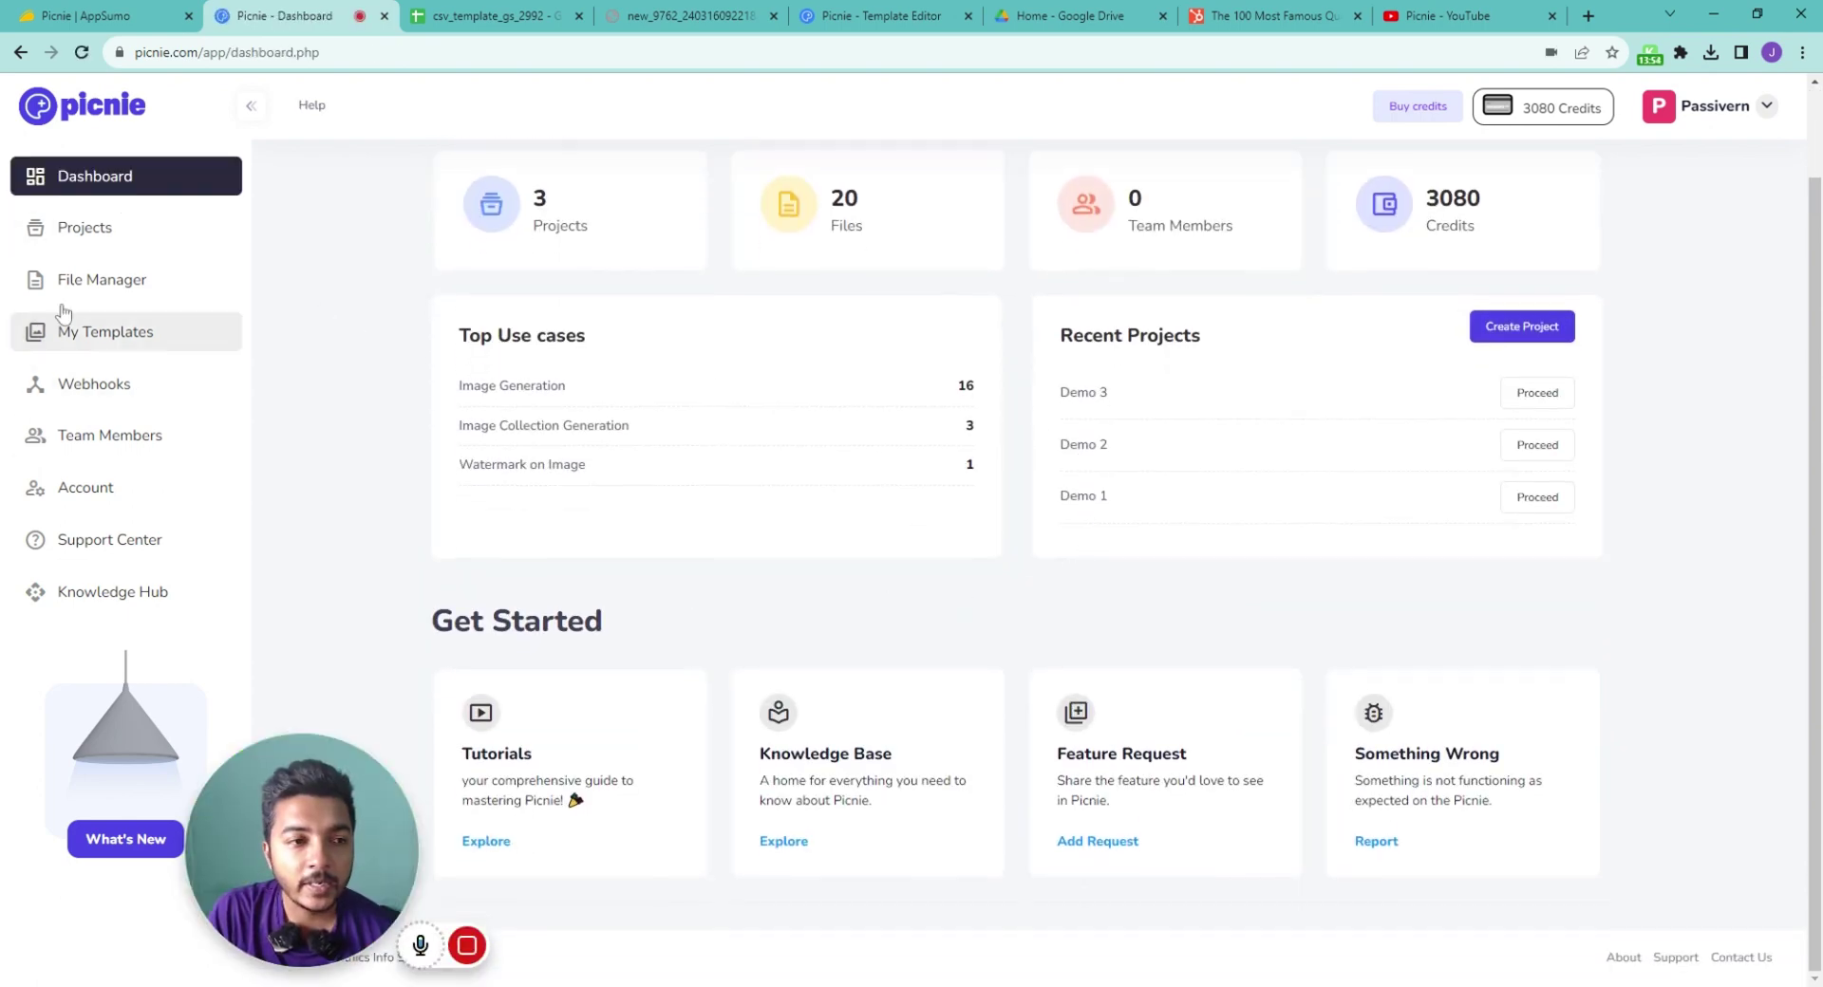
pyautogui.click(85, 228)
pyautogui.click(89, 283)
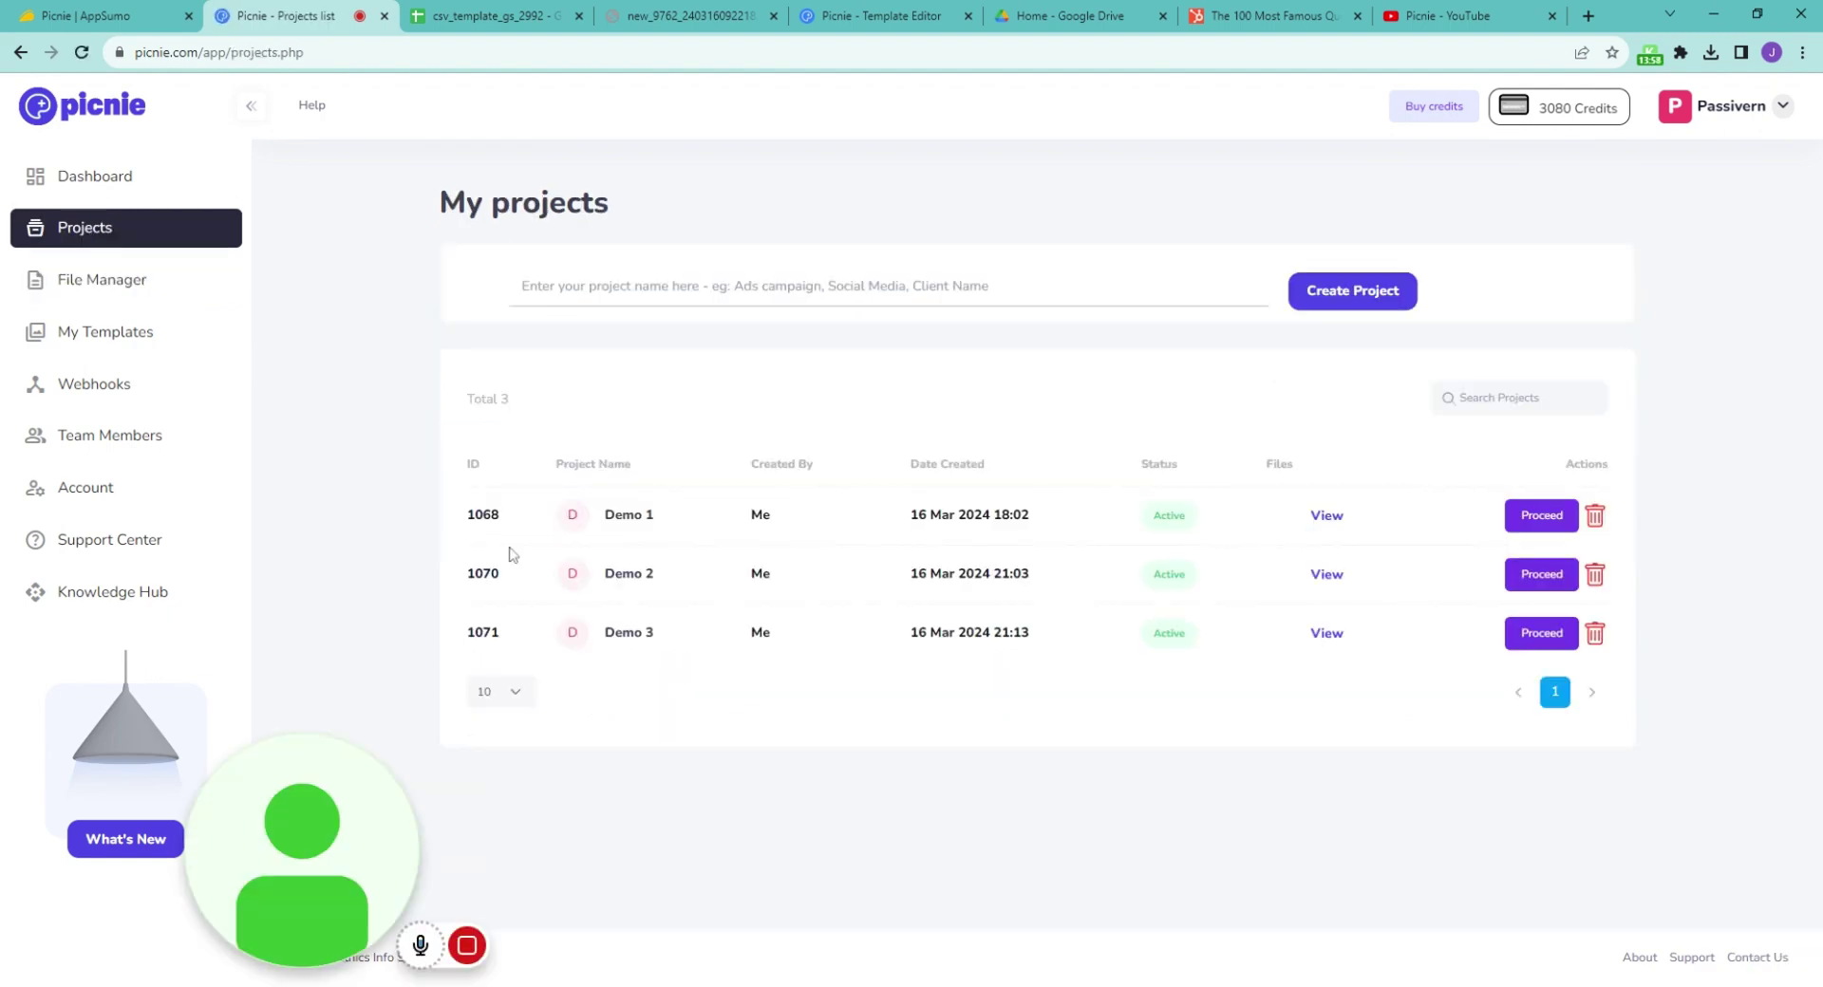
pyautogui.click(627, 630)
pyautogui.scroll(-3, 634, 647)
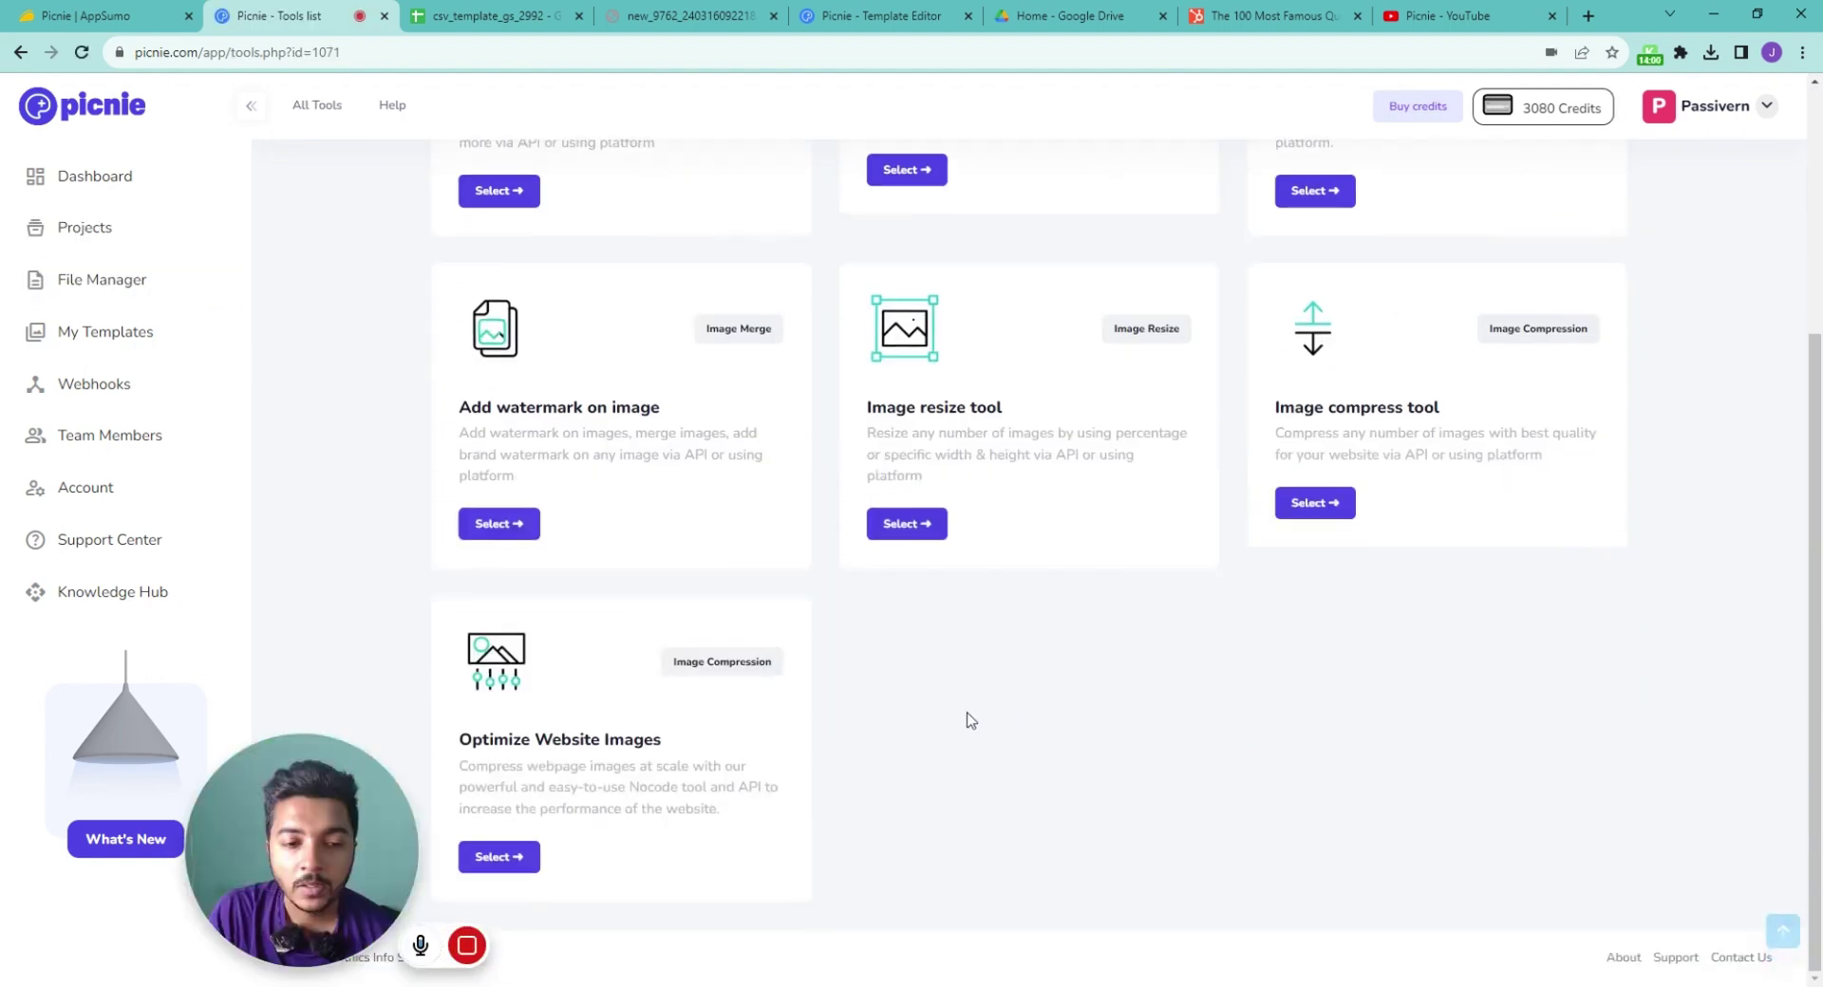
# Fetch and compress the AppSumo Picnie page images in Optimize Website Images
pyautogui.click(498, 857)
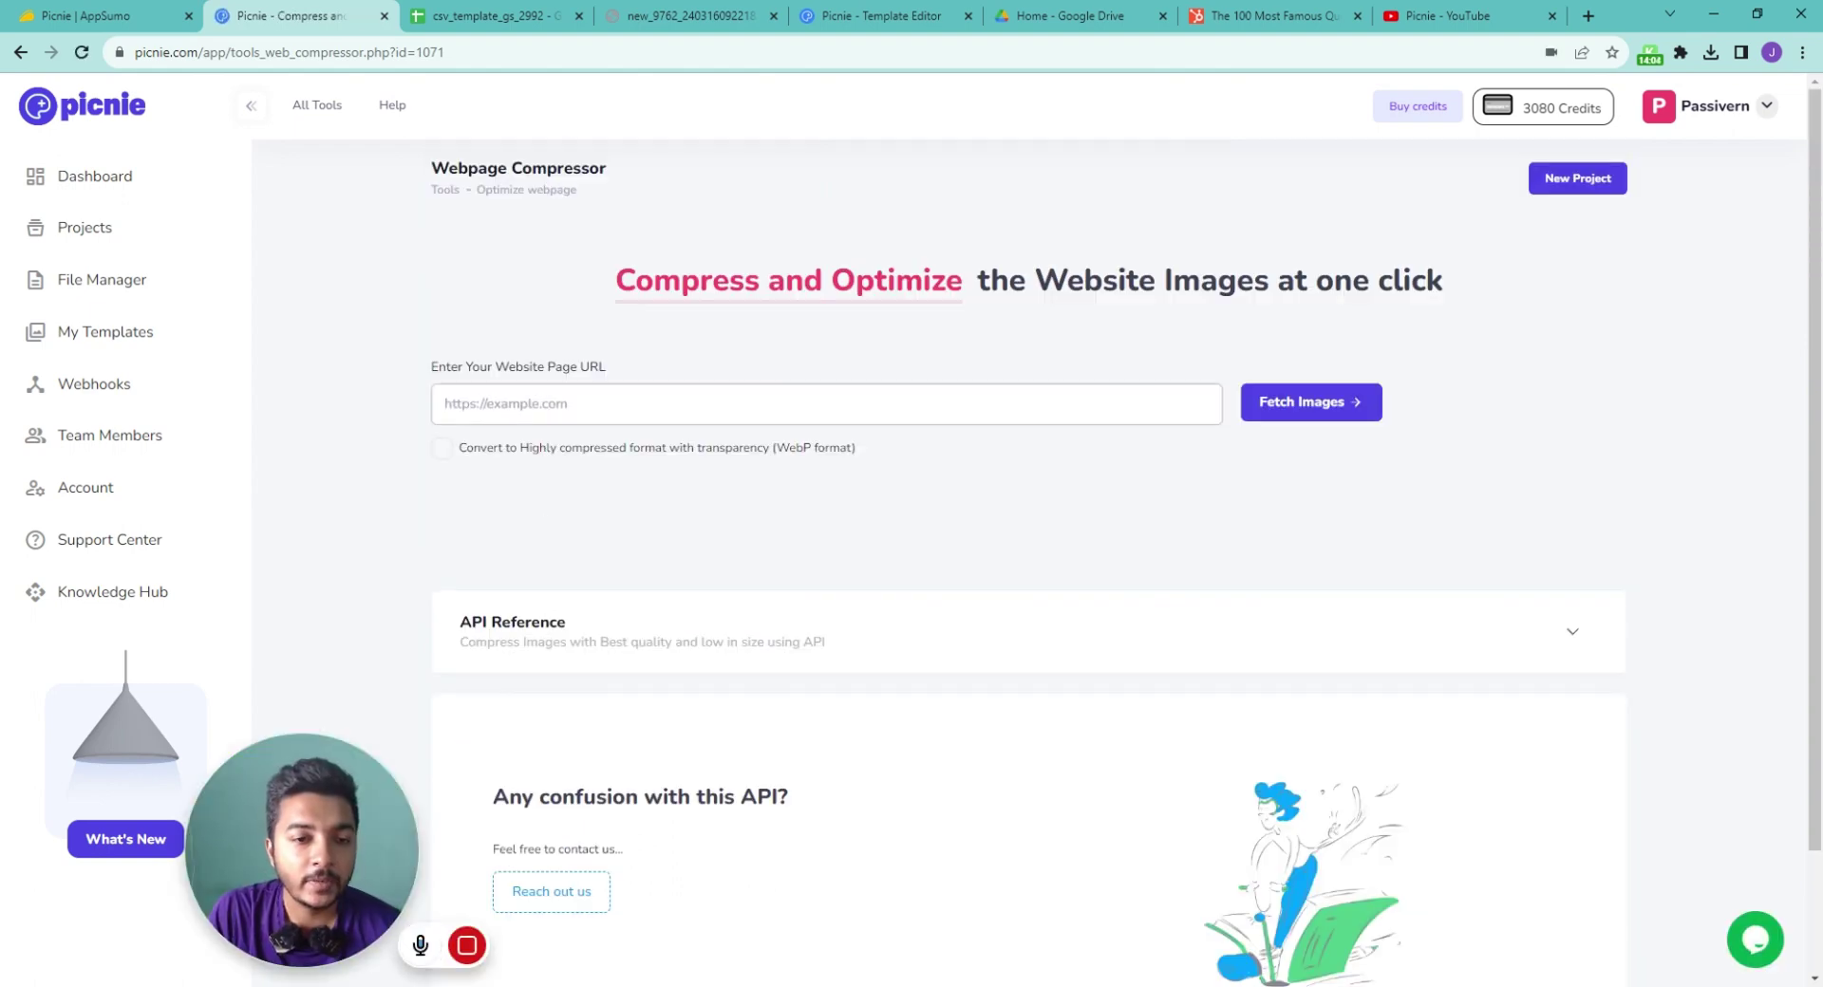
pyautogui.write('https://appsumo.com/products/picnie/')
pyautogui.click(1345, 426)
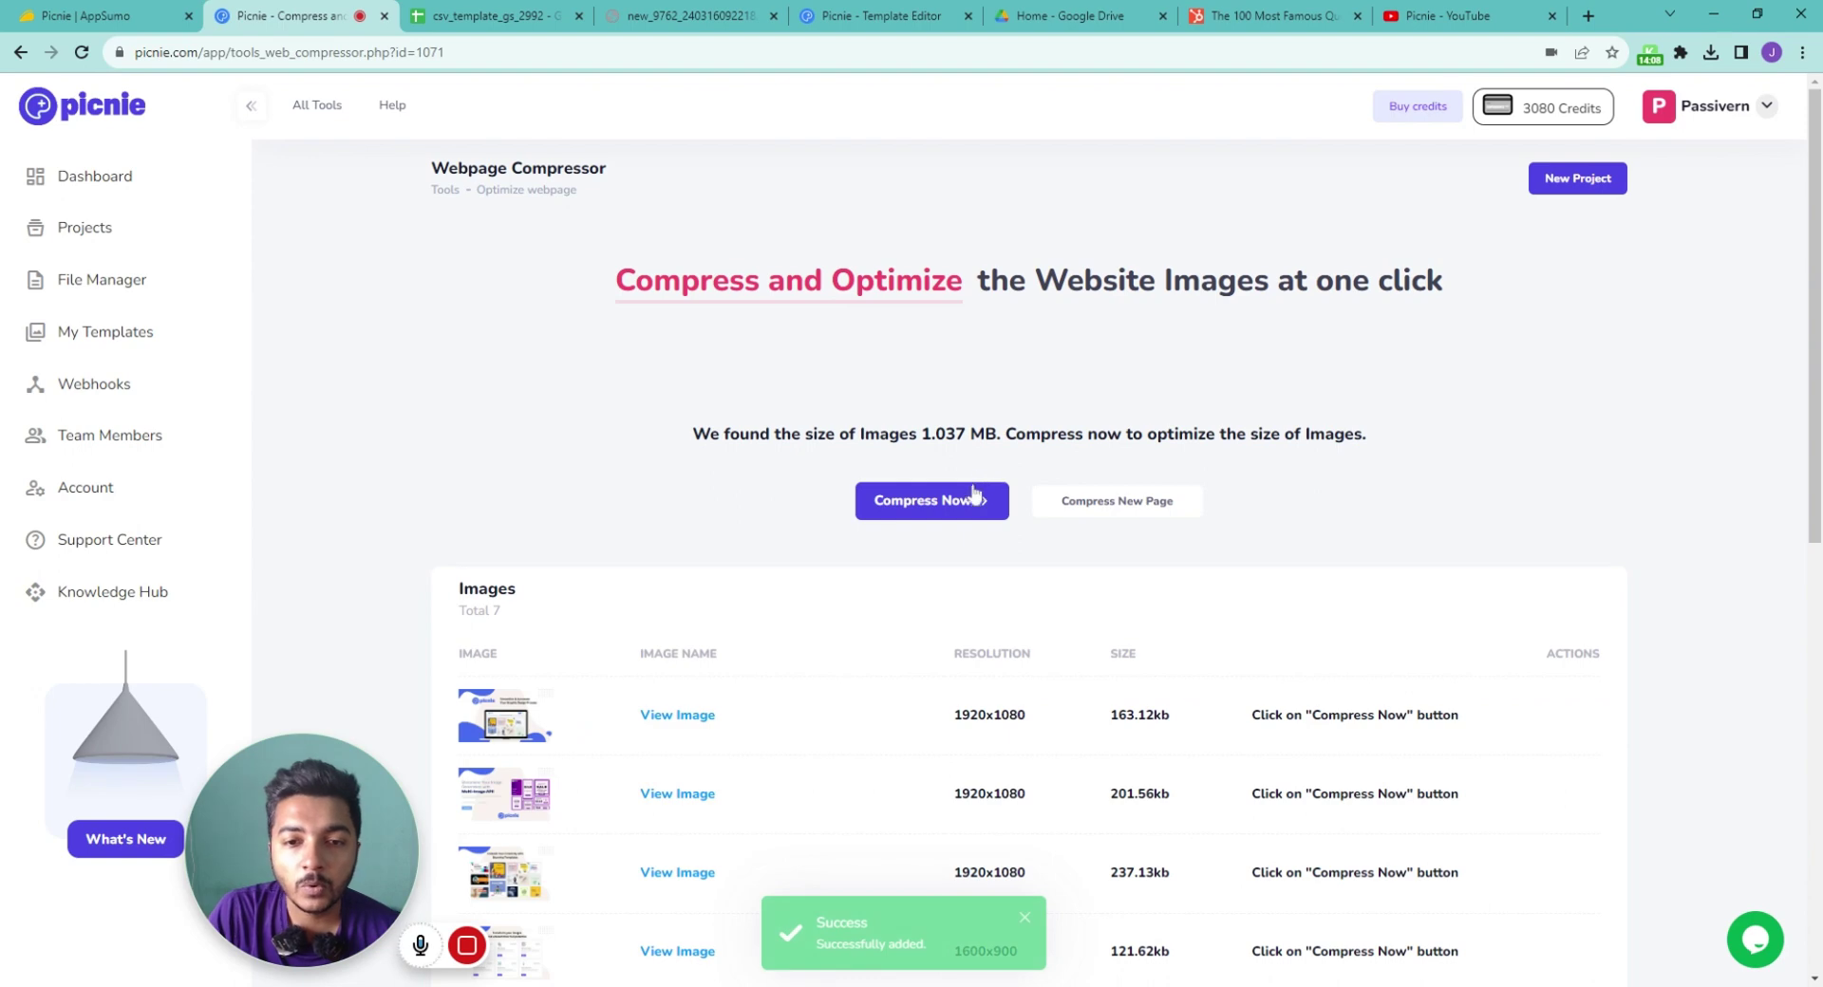
pyautogui.scroll(-6, 940, 518)
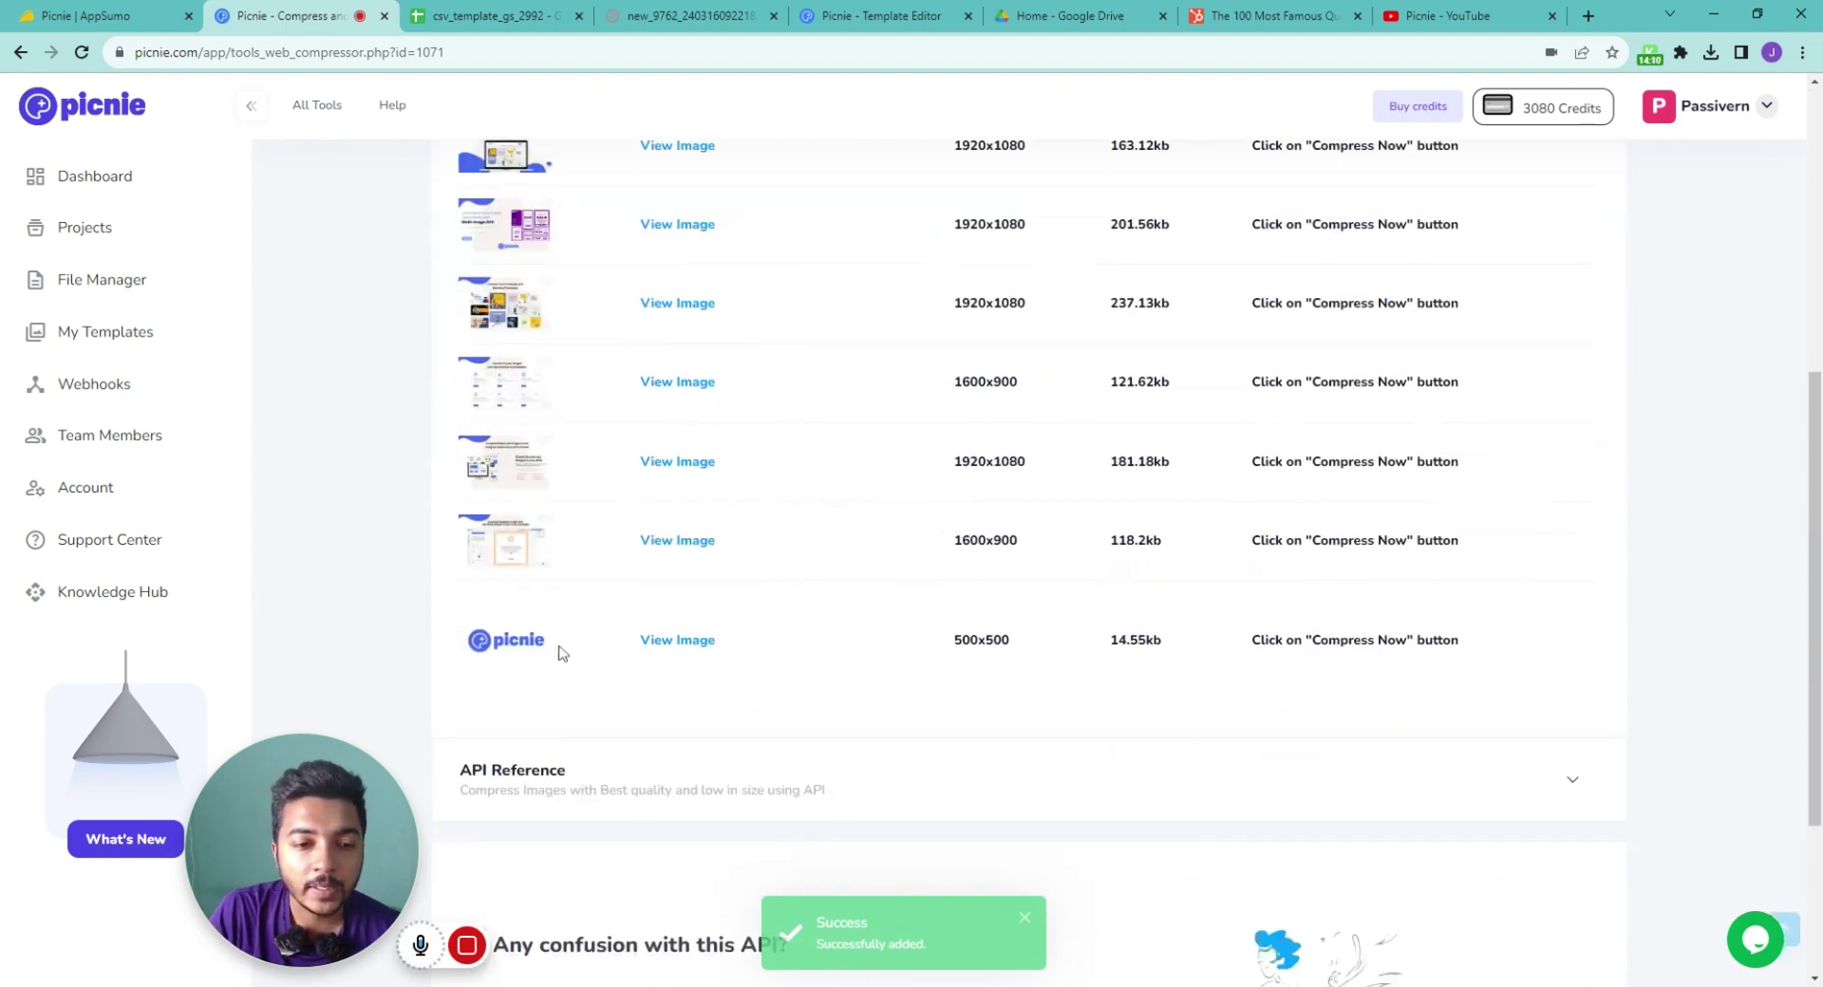
pyautogui.scroll(5, 703, 655)
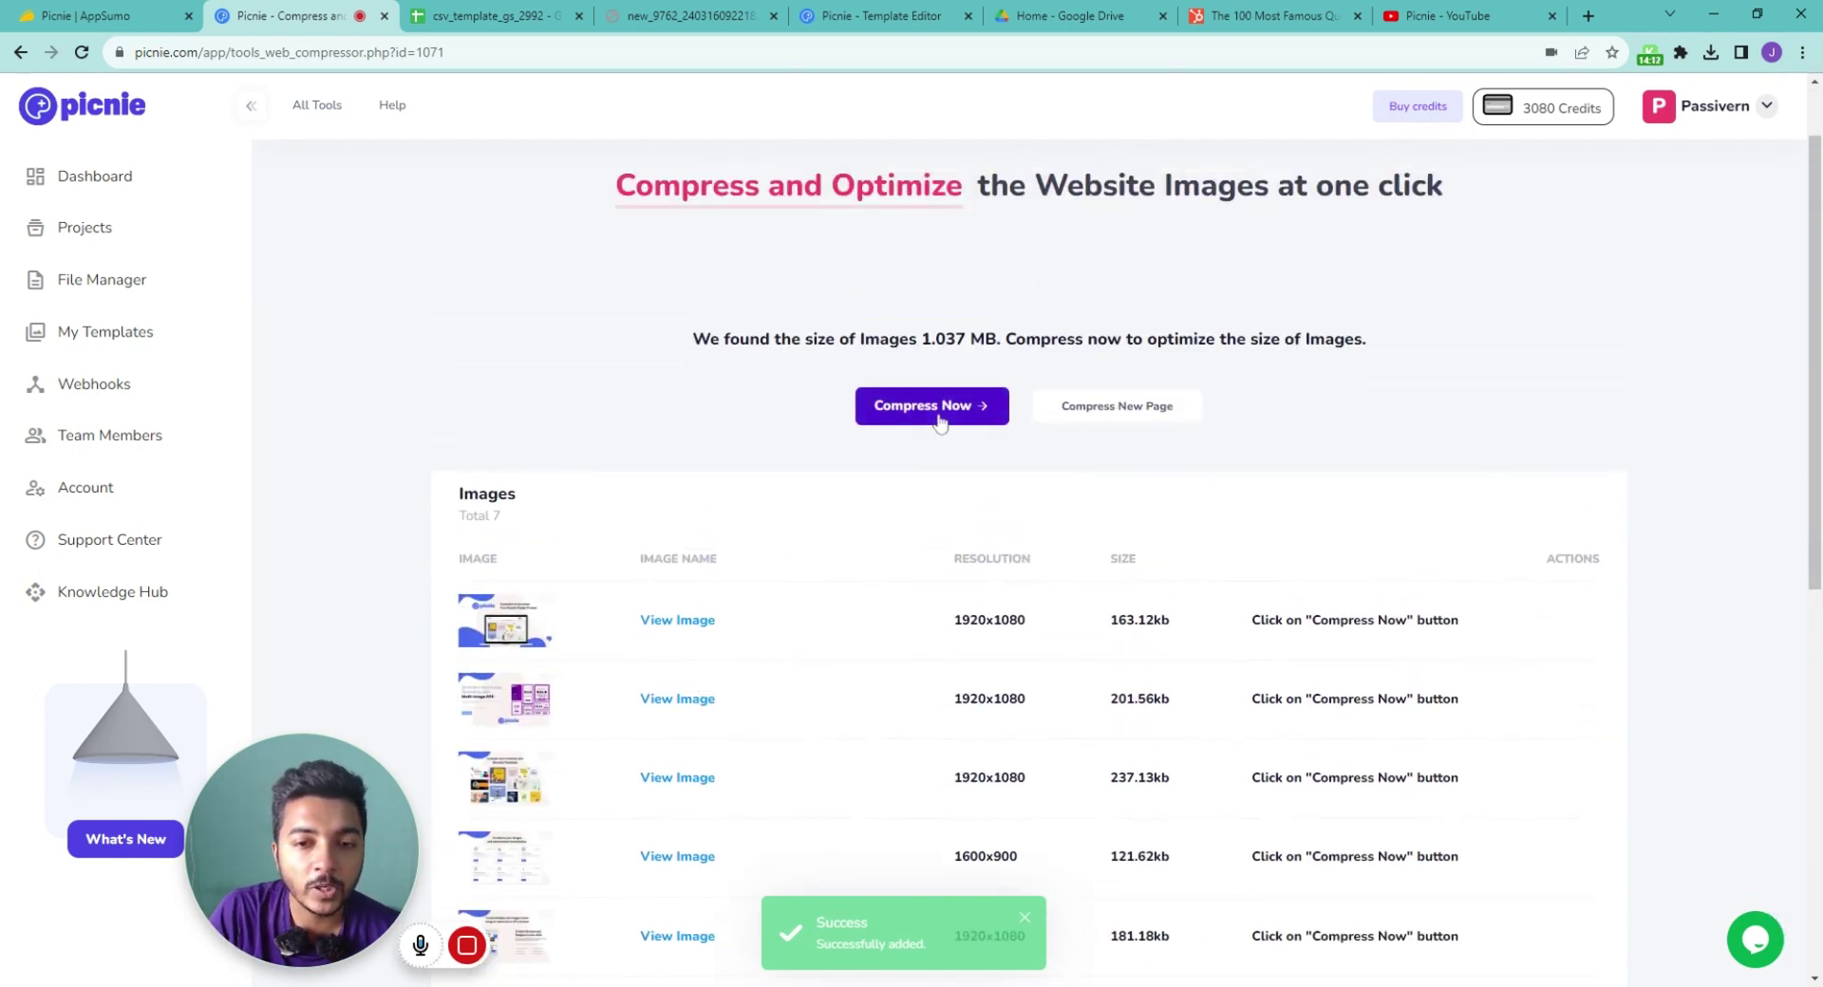
pyautogui.click(935, 408)
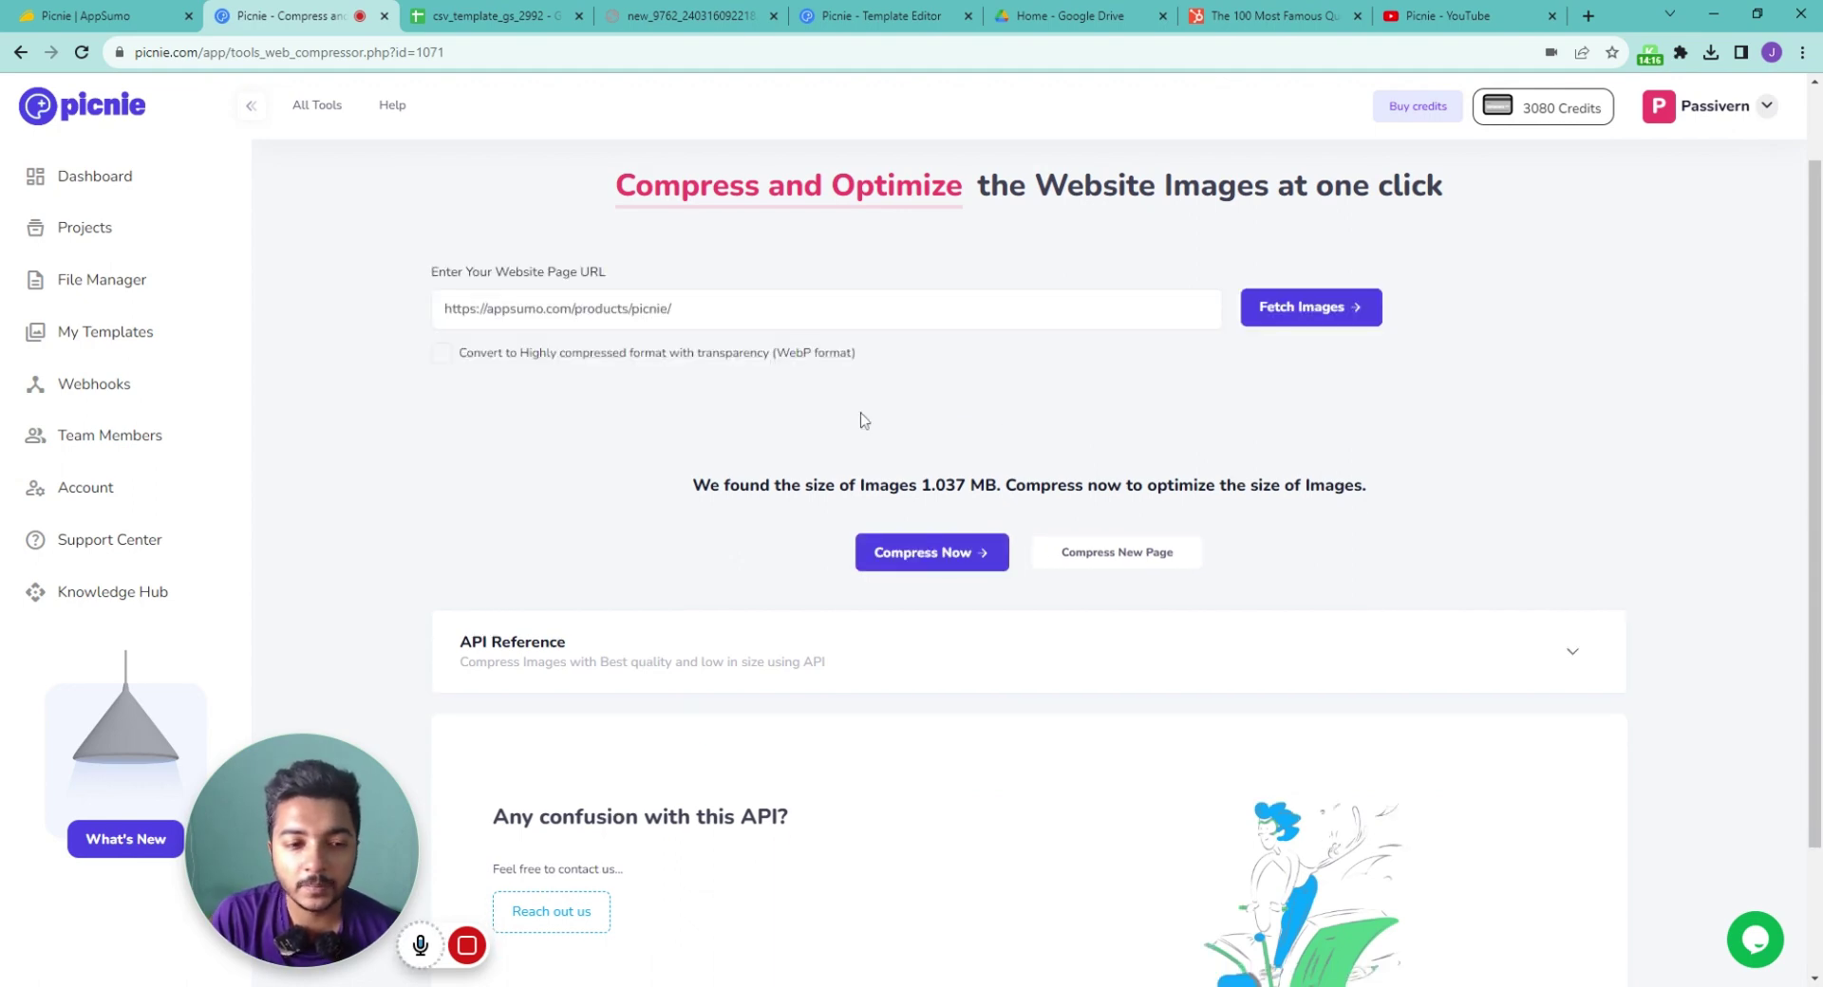
pyautogui.scroll(-2, 843, 488)
pyautogui.scroll(3, 797, 508)
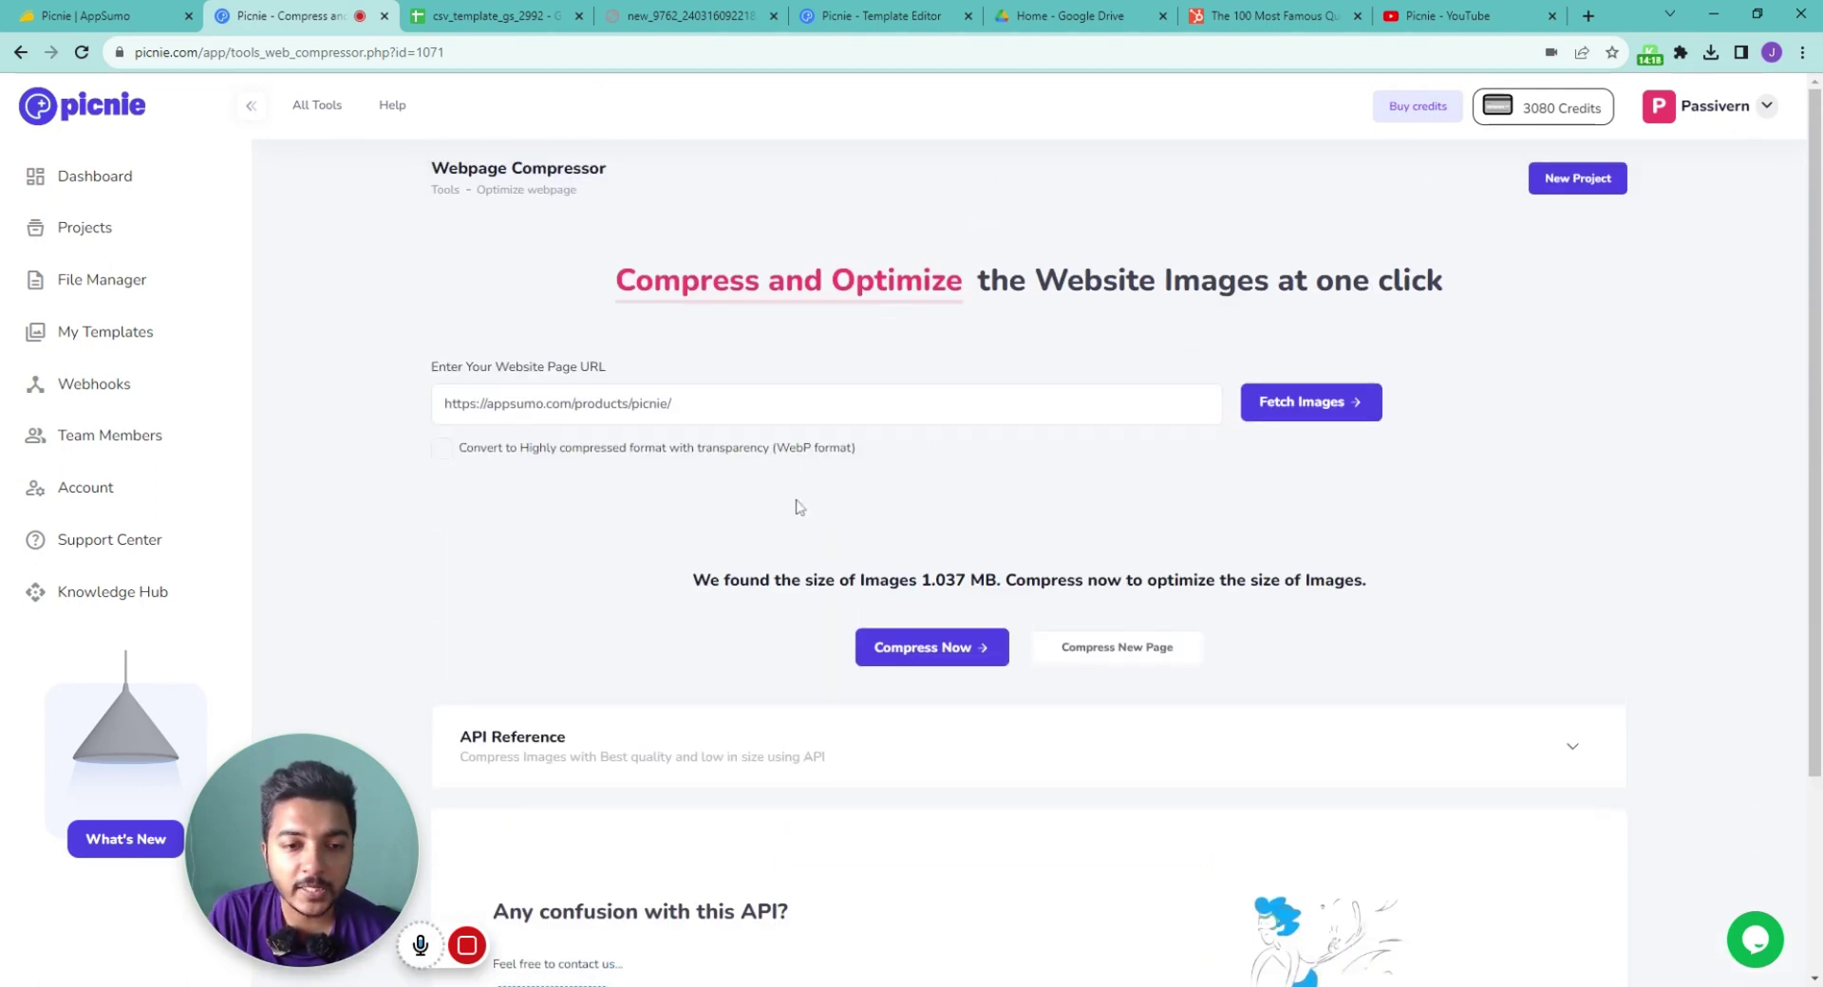
# Enable WebP, fetch and compress the images again, then return to My projects
pyautogui.click(442, 448)
pyautogui.click(1251, 408)
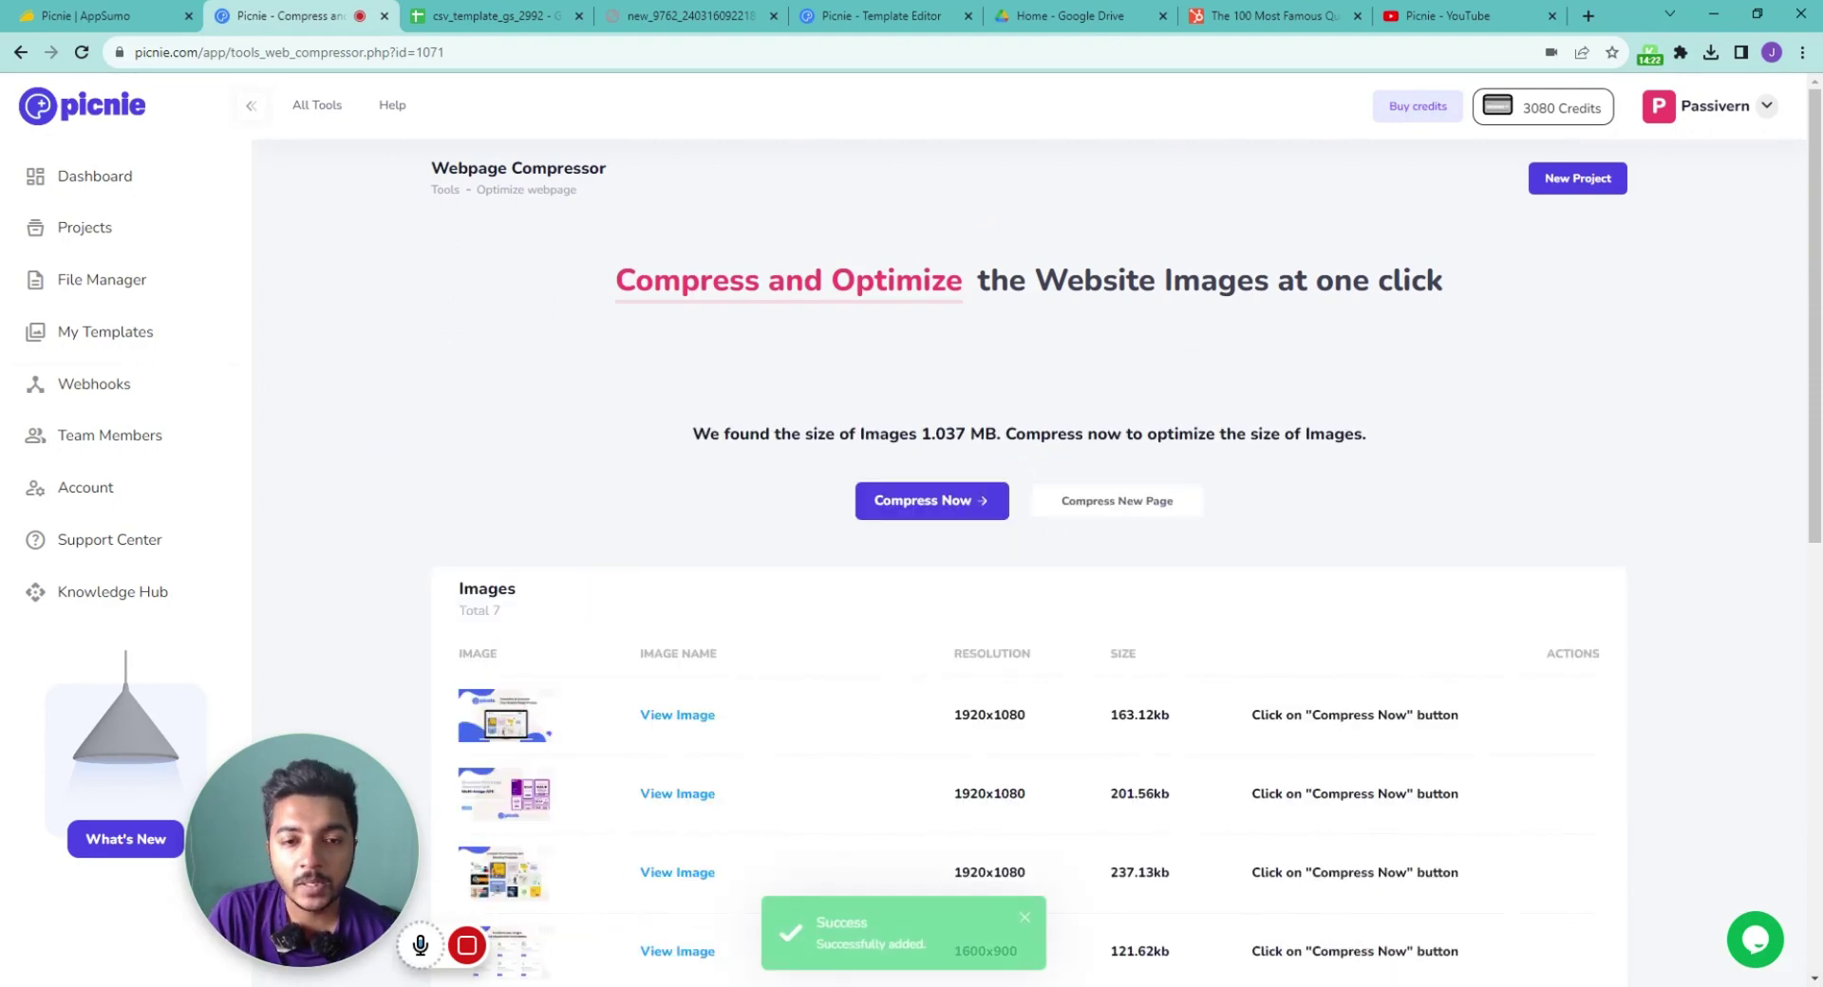
pyautogui.click(986, 509)
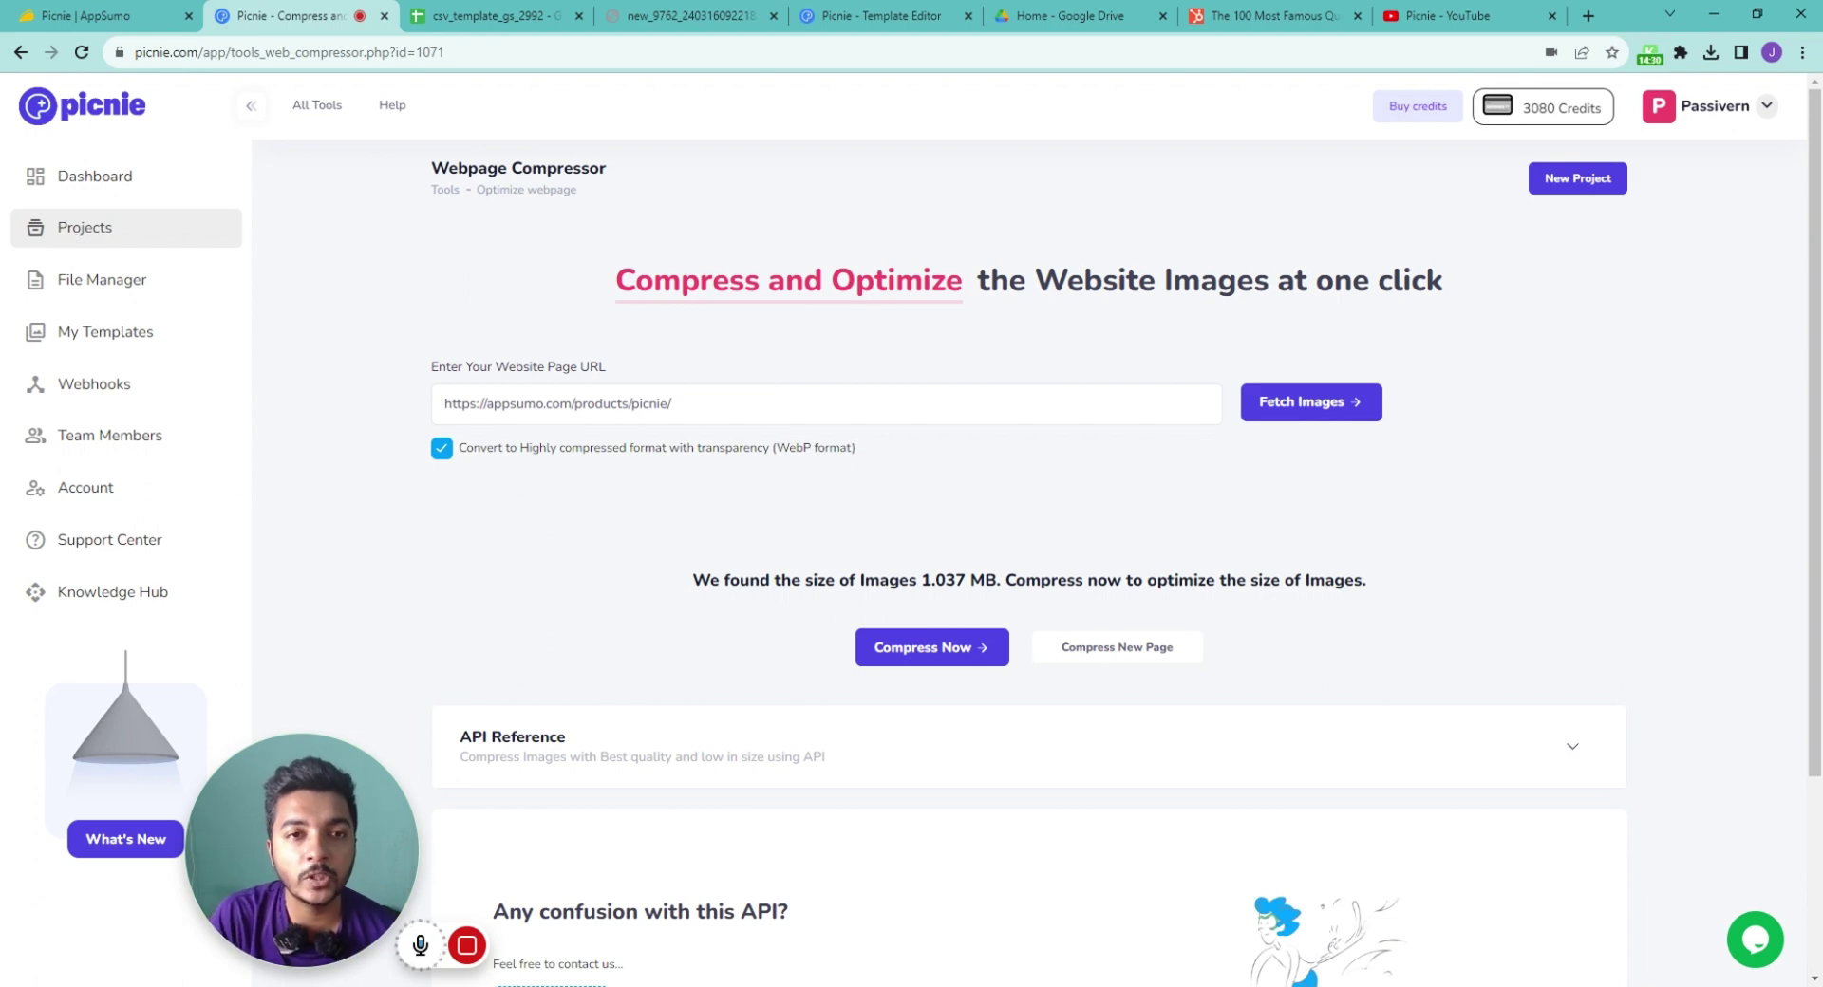
pyautogui.click(85, 228)
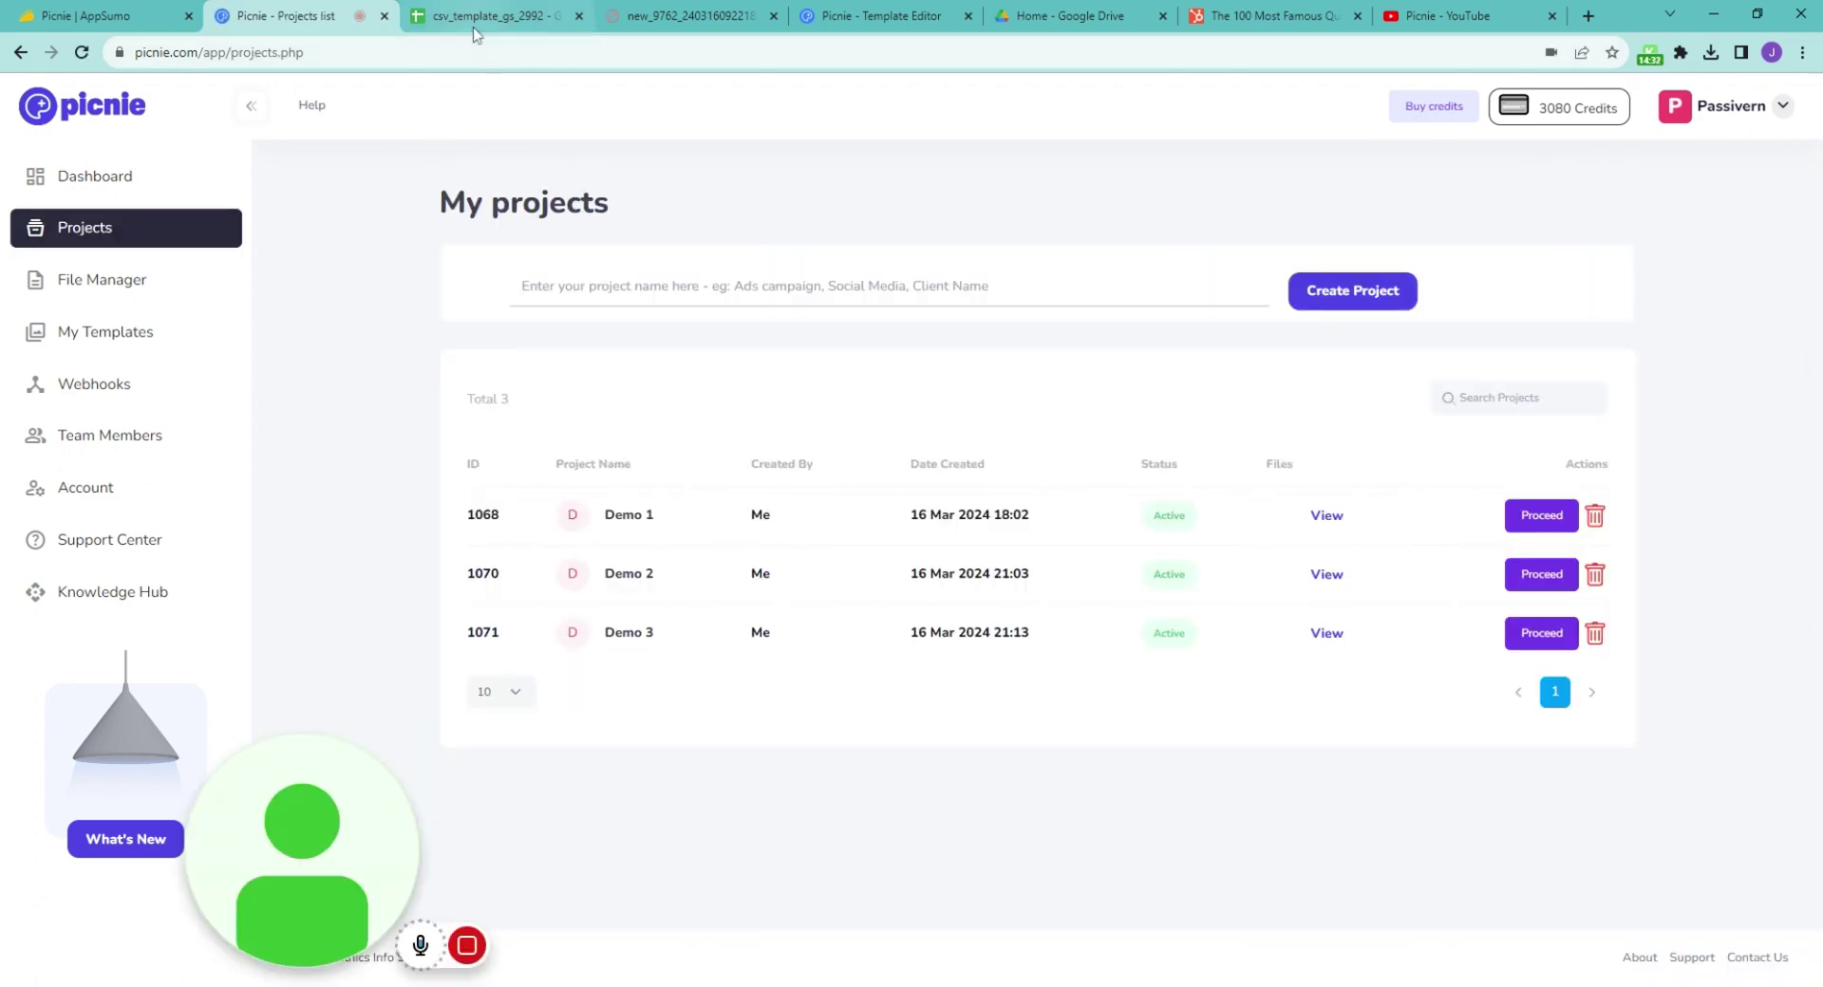
# Scroll the Picnie AppSumo deal page through the Plan 1 and Plan 2 pricing, then return to the top
pyautogui.click(106, 17)
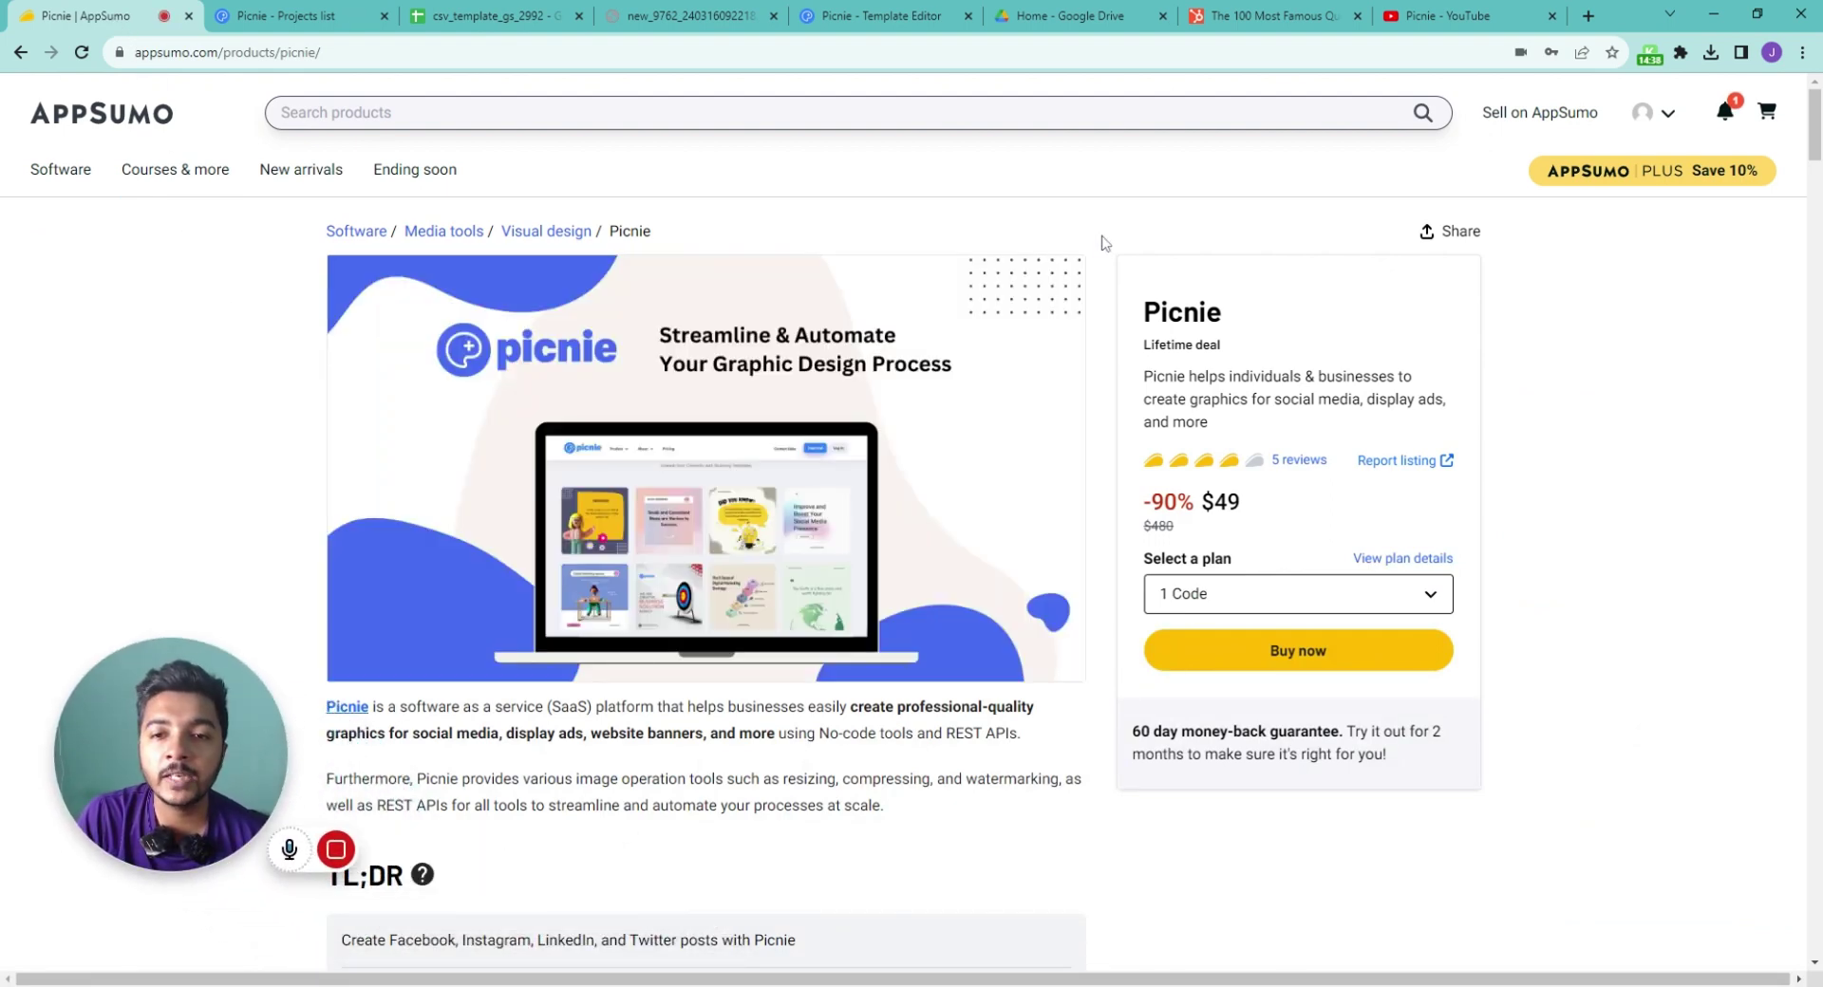
pyautogui.scroll(-1, 1099, 233)
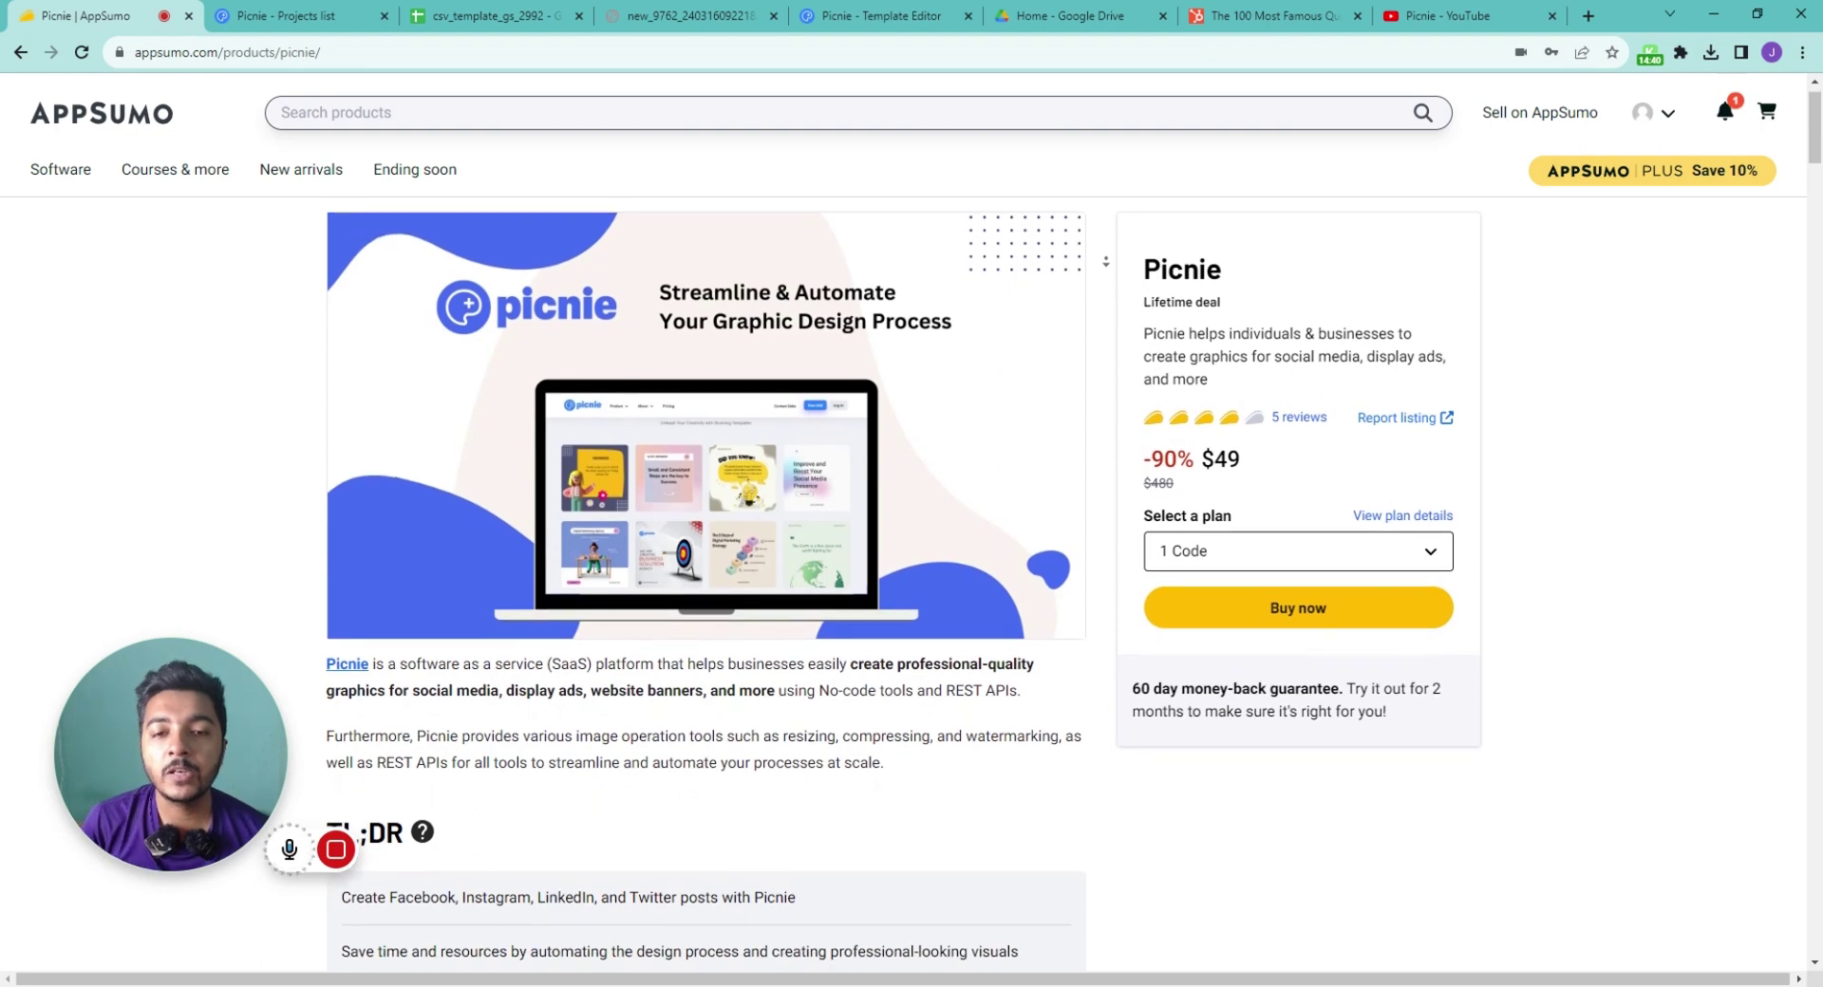
pyautogui.scroll(-1, 1105, 261)
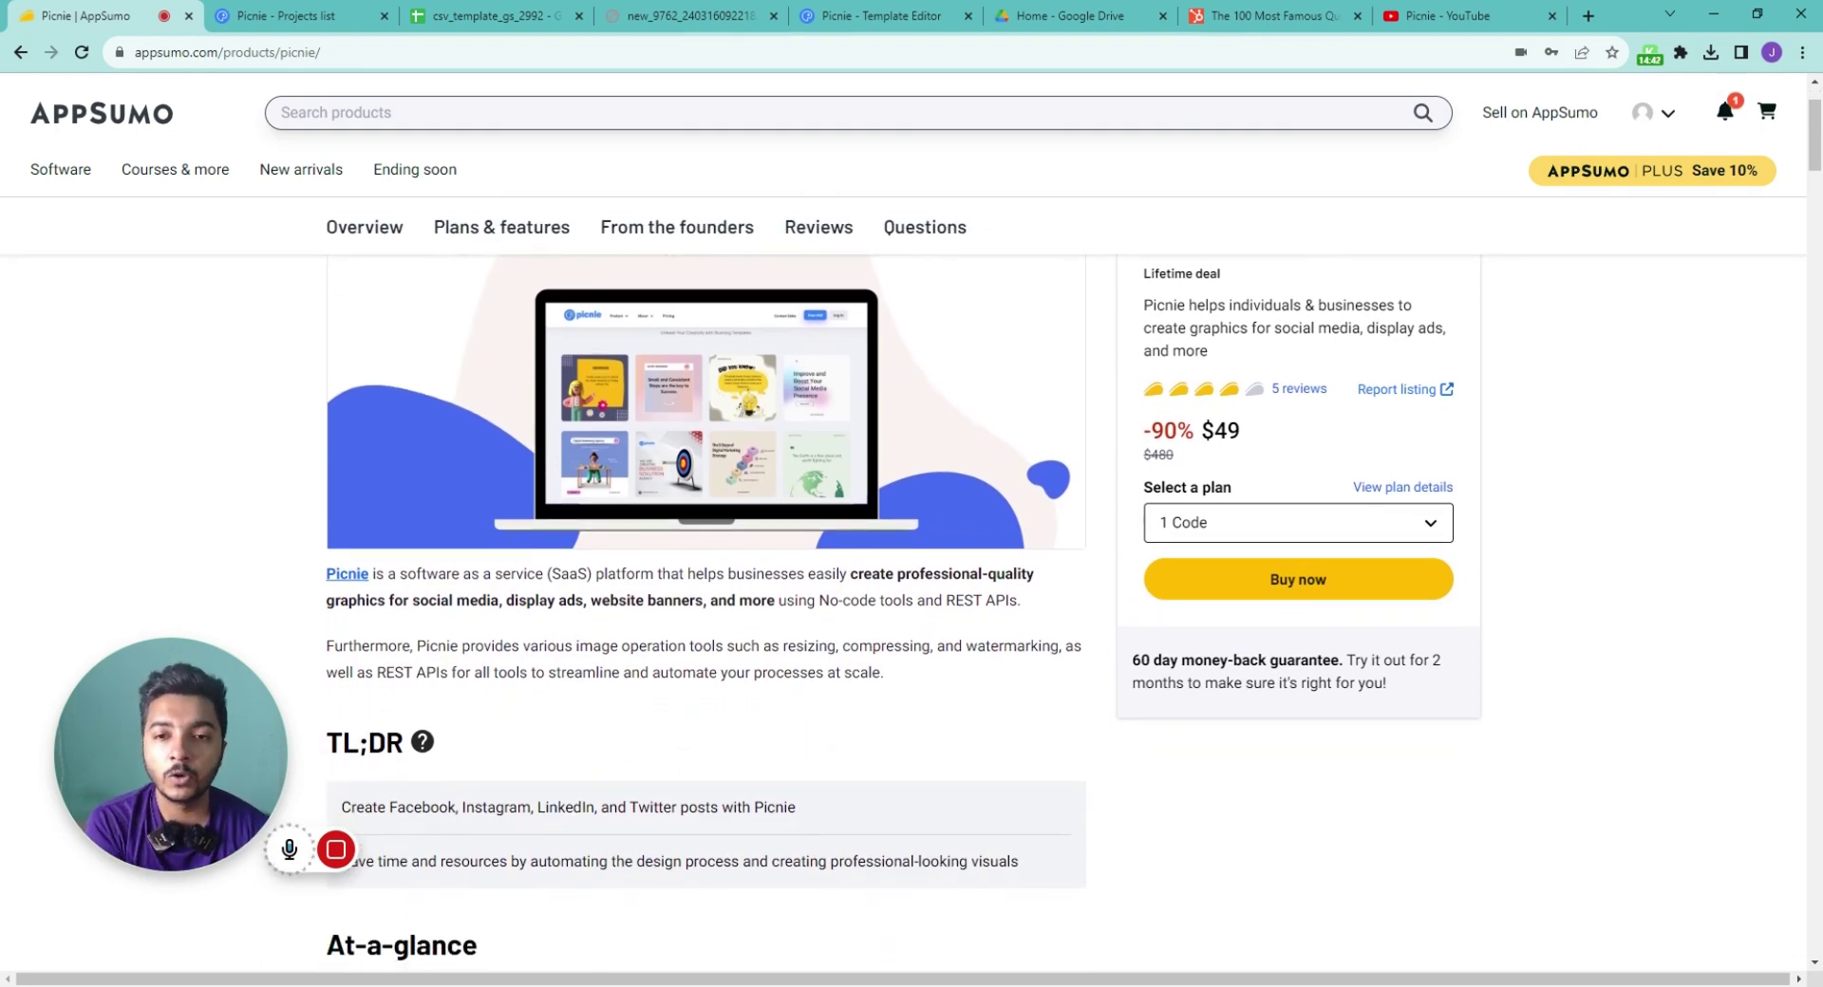
pyautogui.scroll(-1, 707, 532)
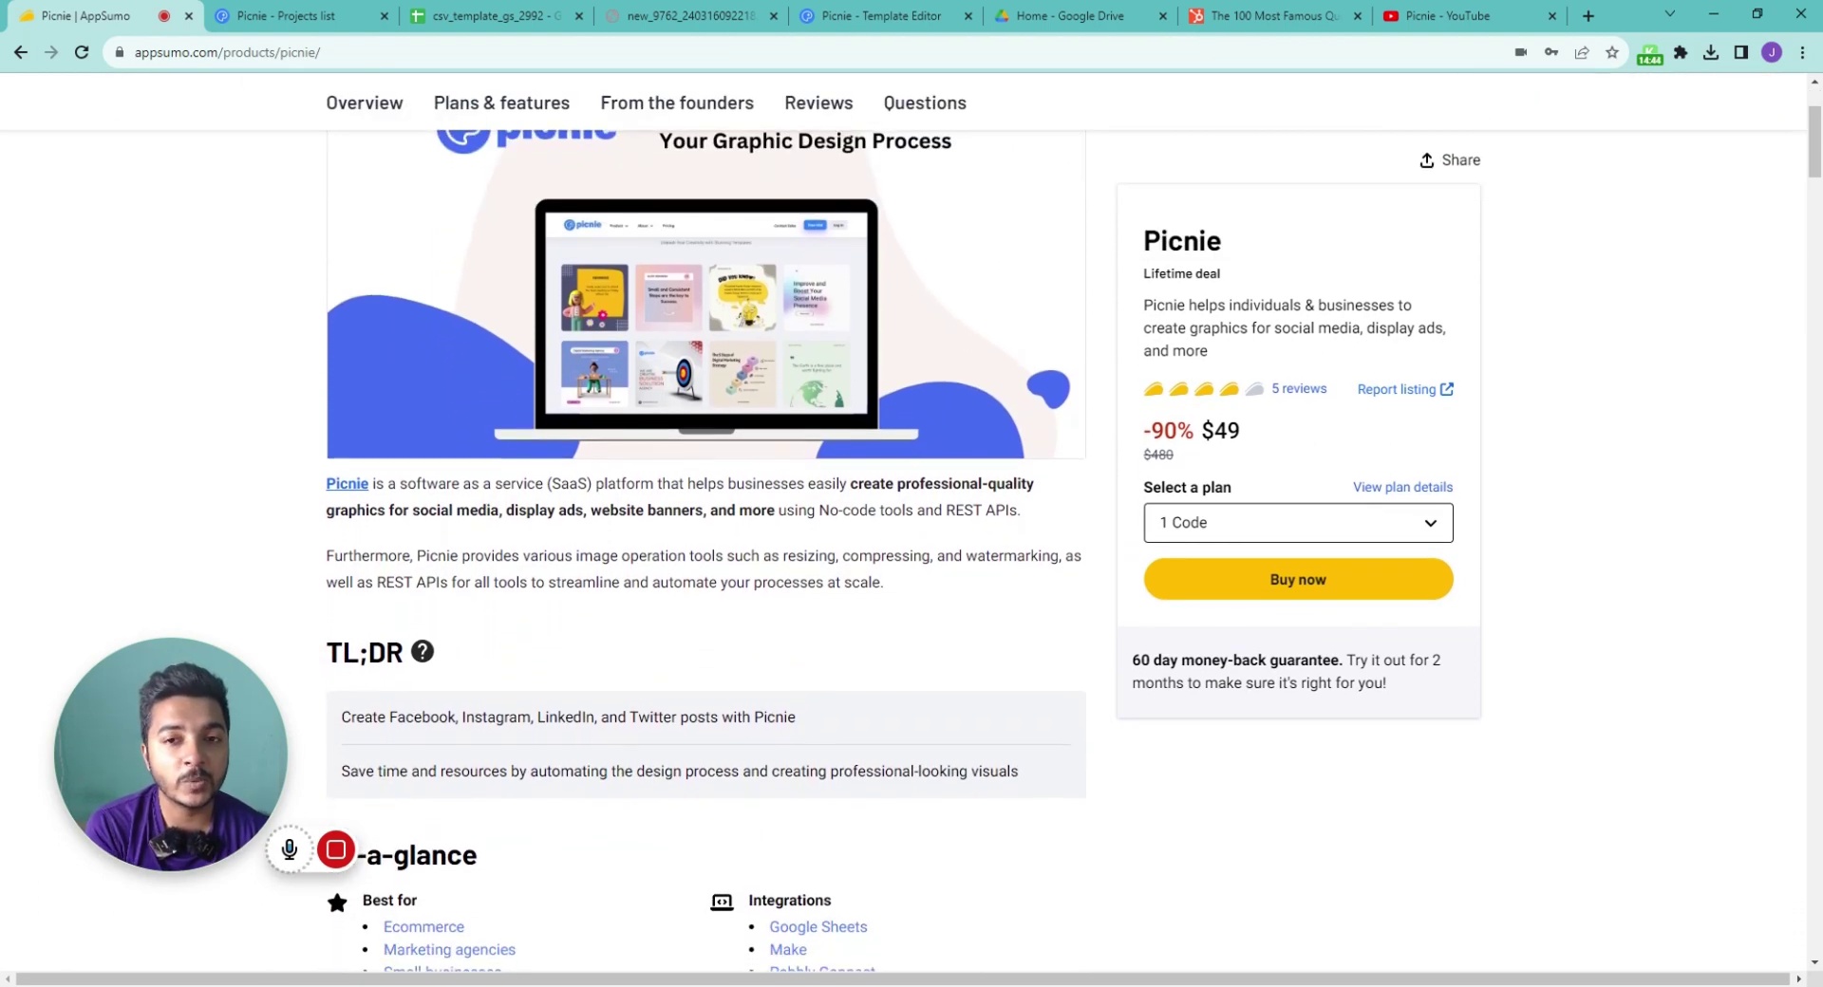
pyautogui.scroll(-1, 706, 532)
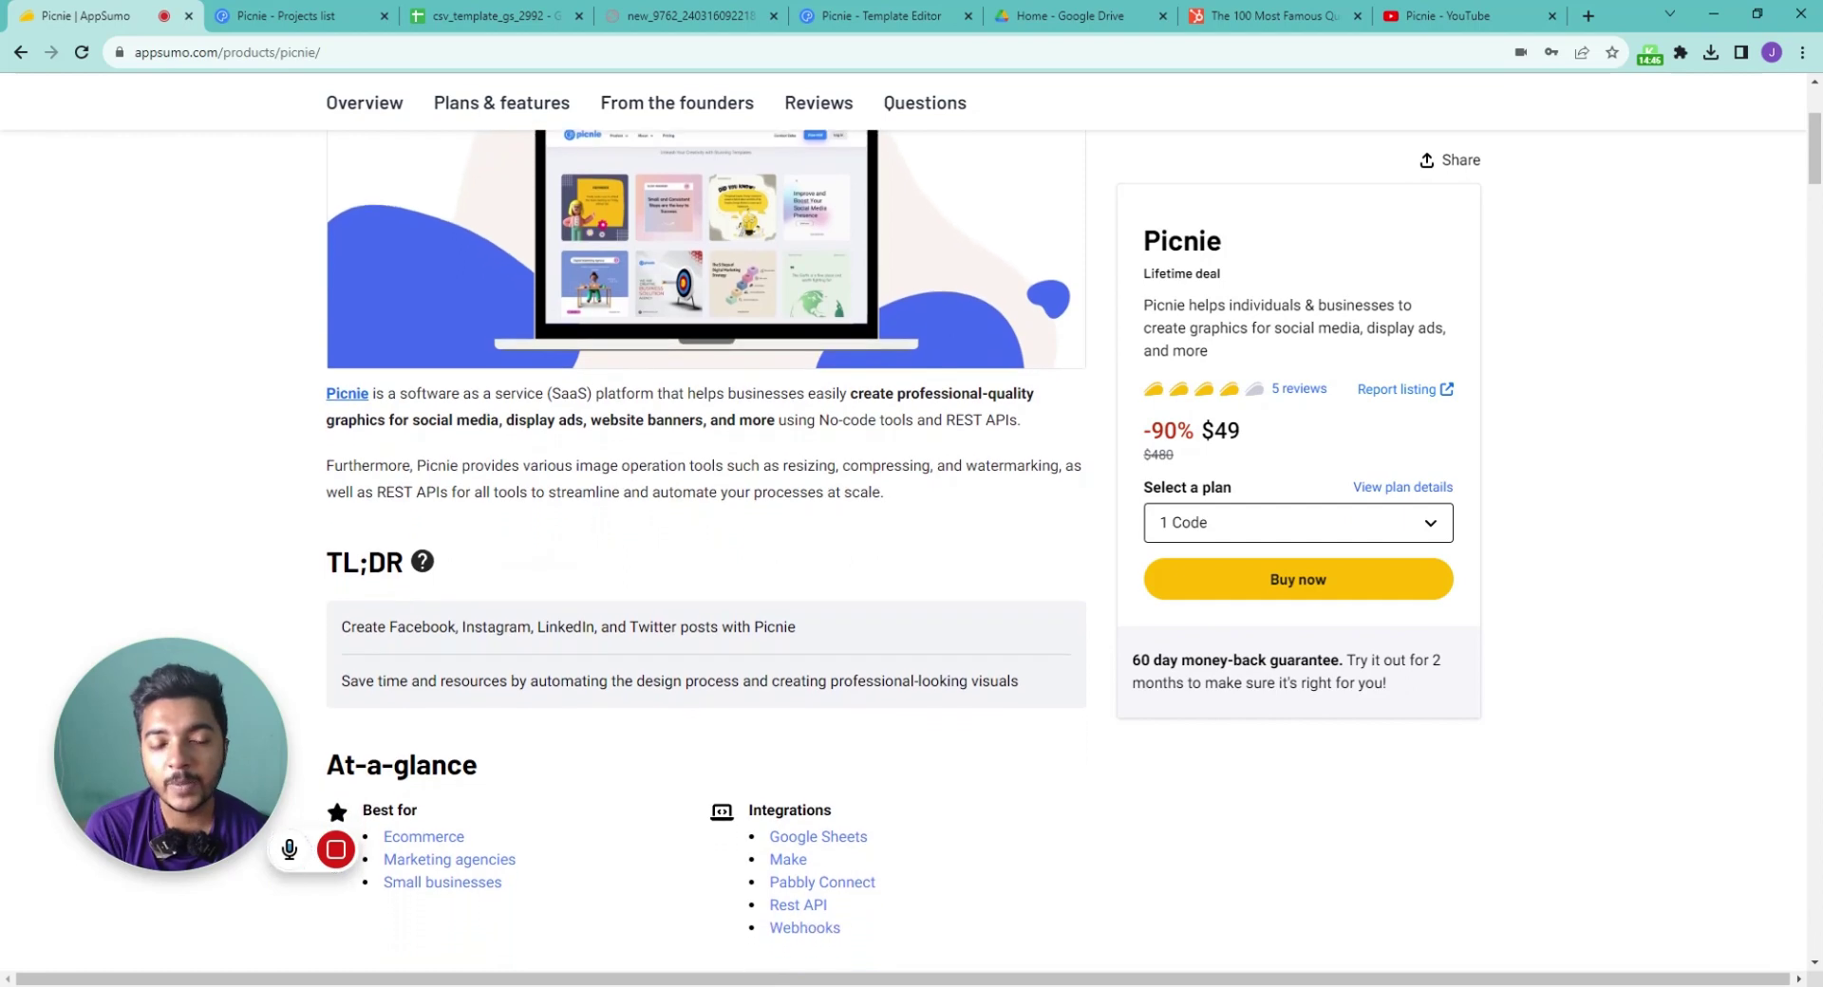
pyautogui.scroll(-1, 706, 531)
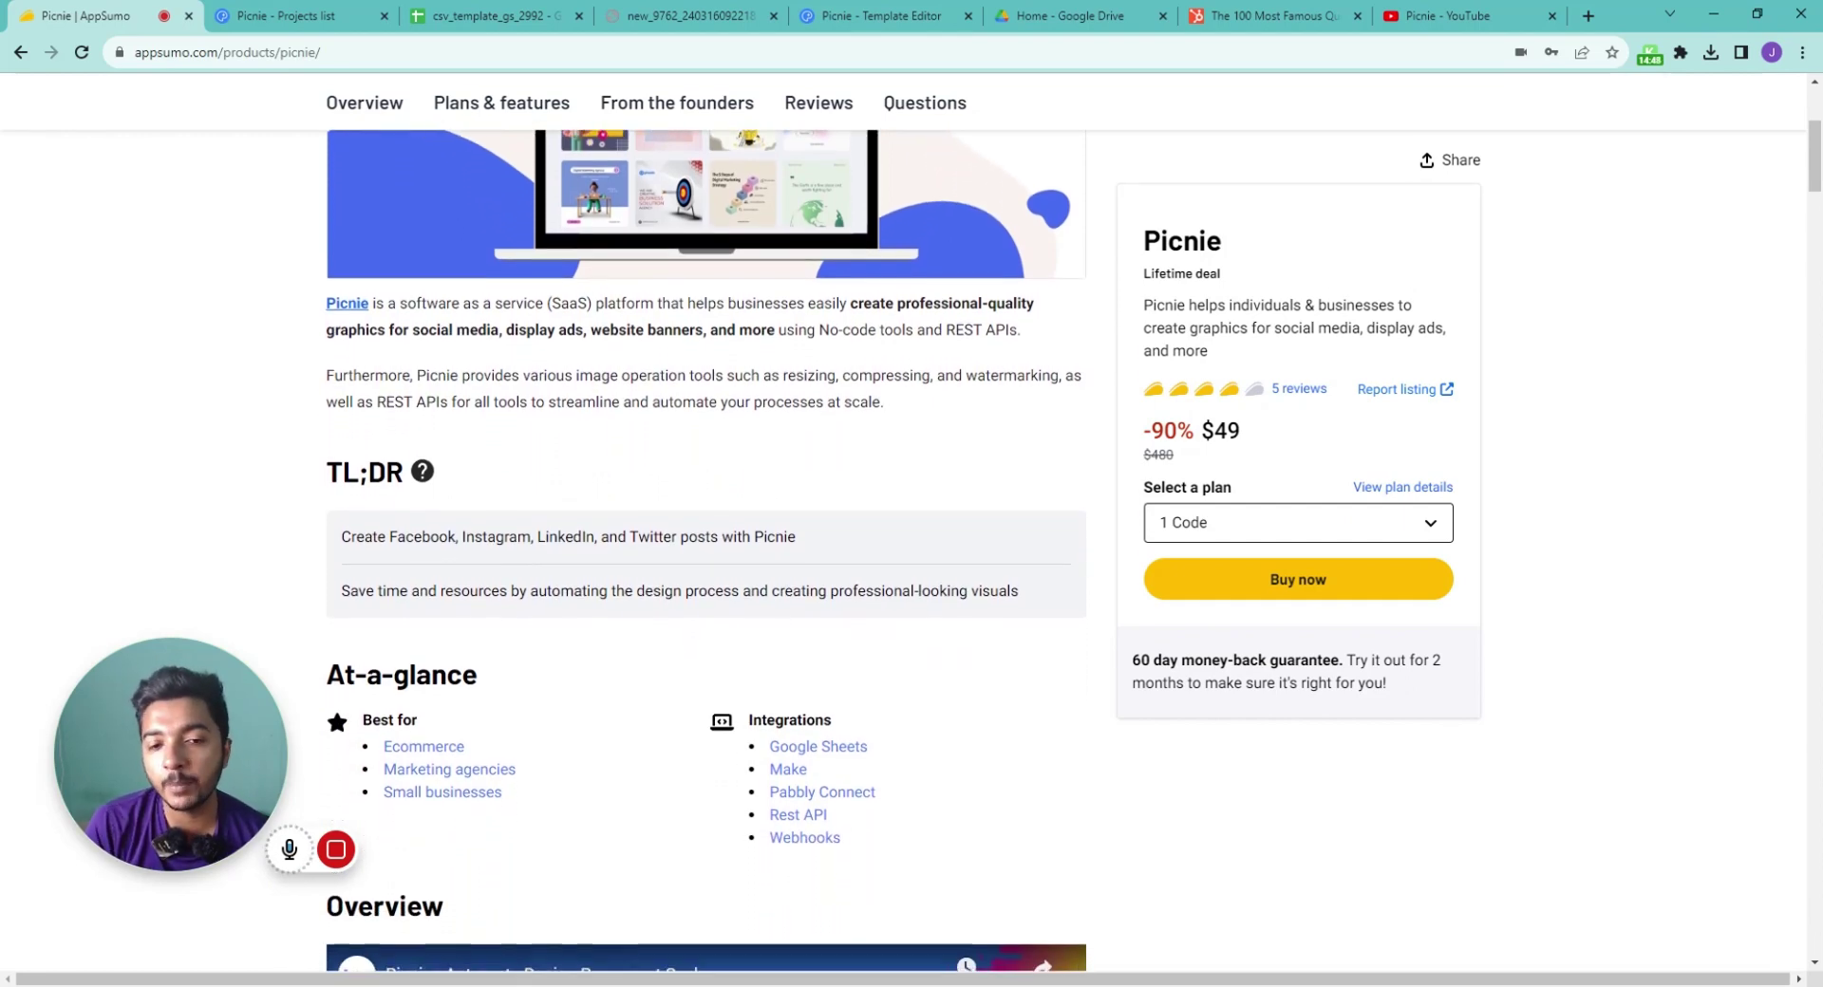
pyautogui.scroll(-1, 706, 532)
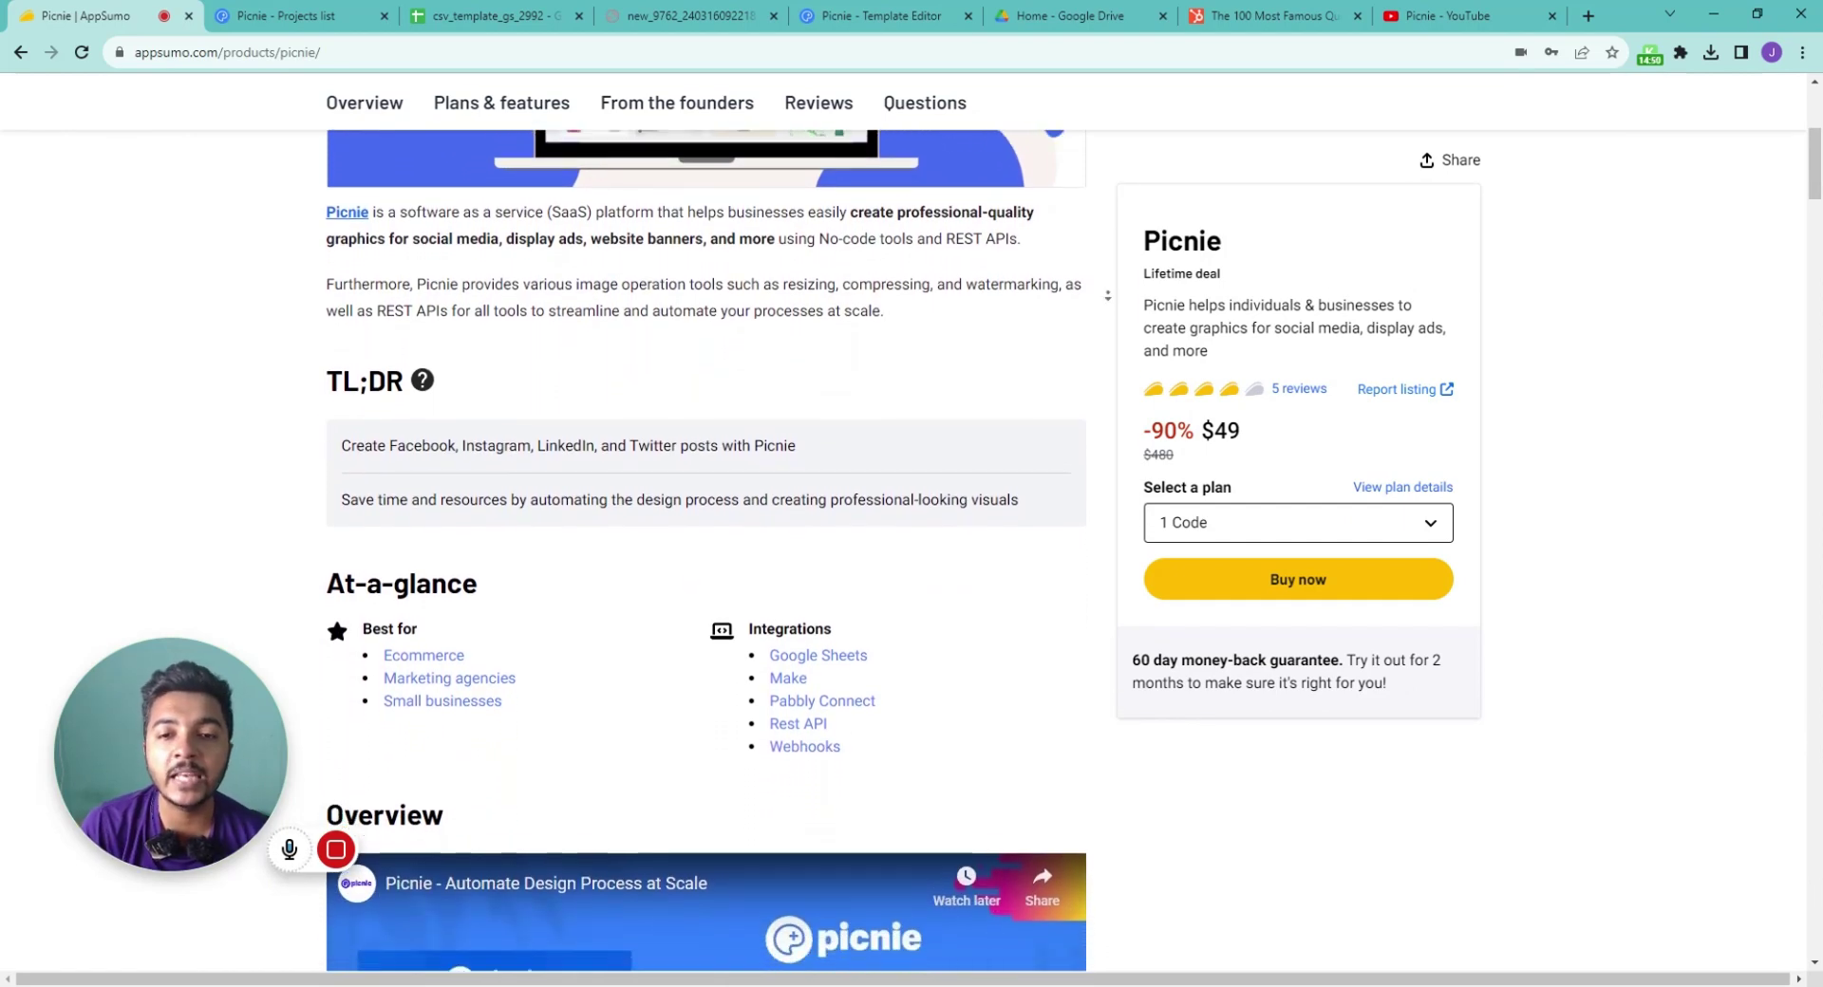
pyautogui.scroll(-6, 1107, 295)
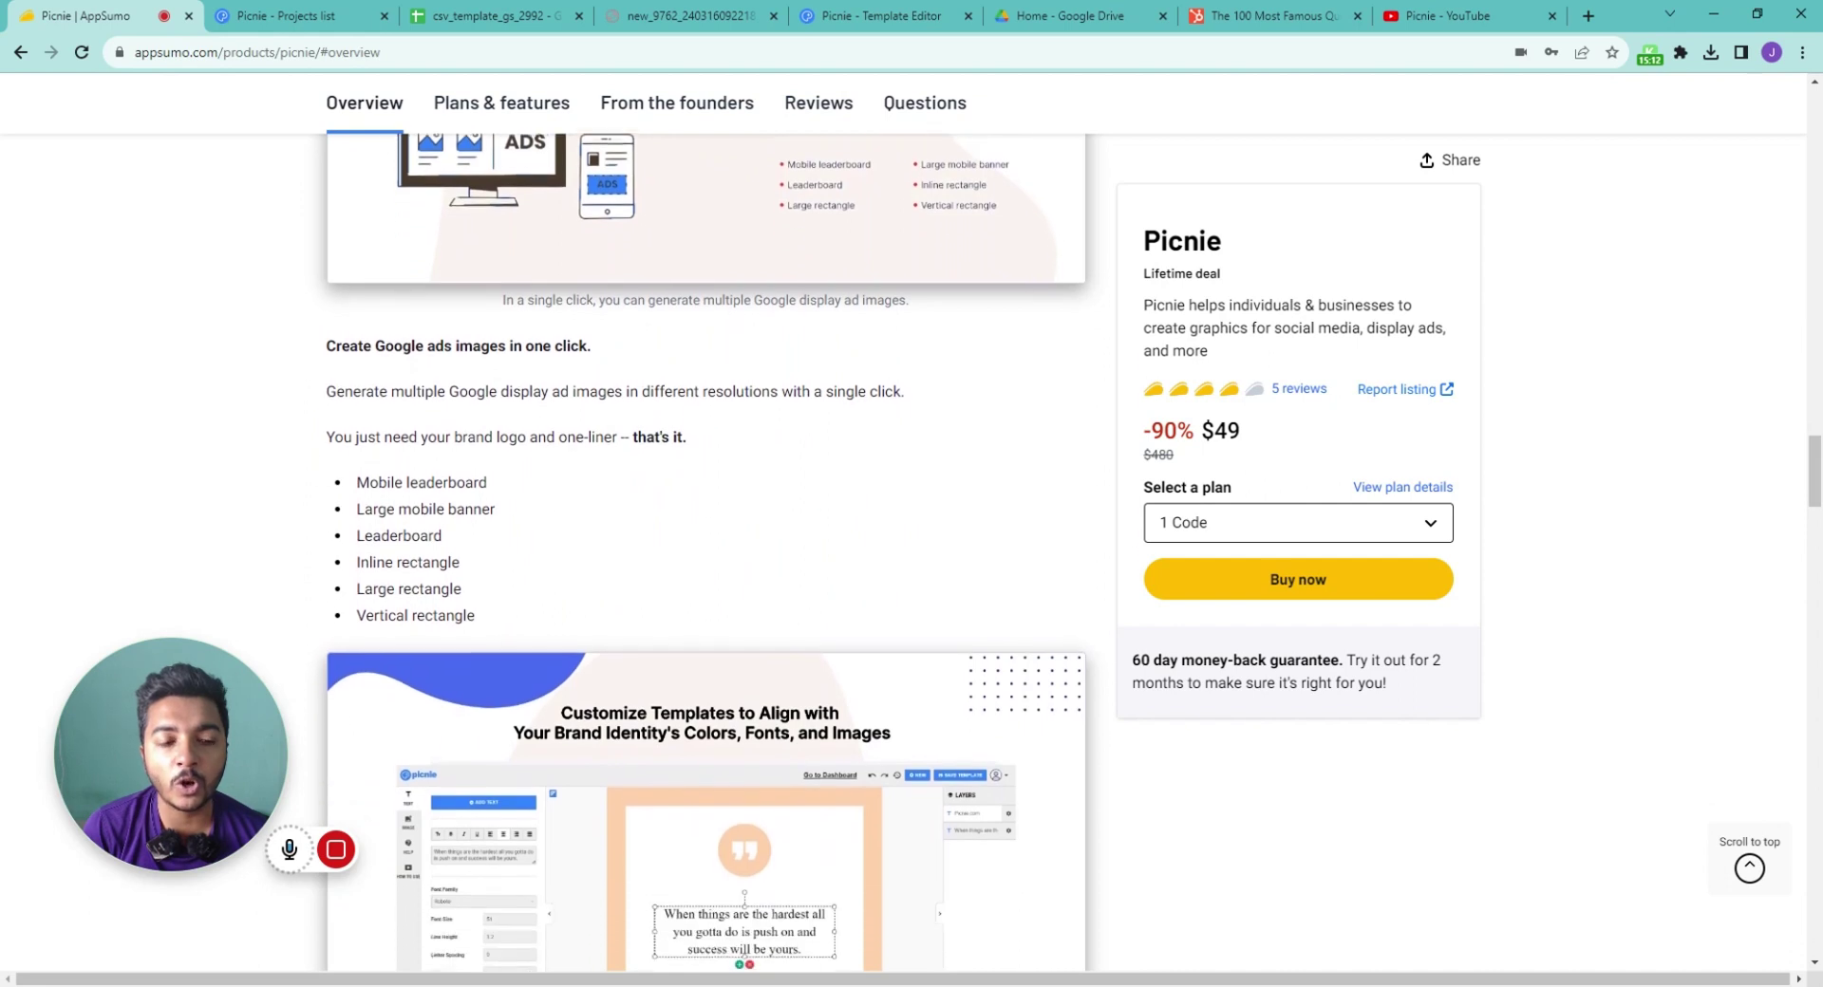
pyautogui.scroll(-3, 713, 532)
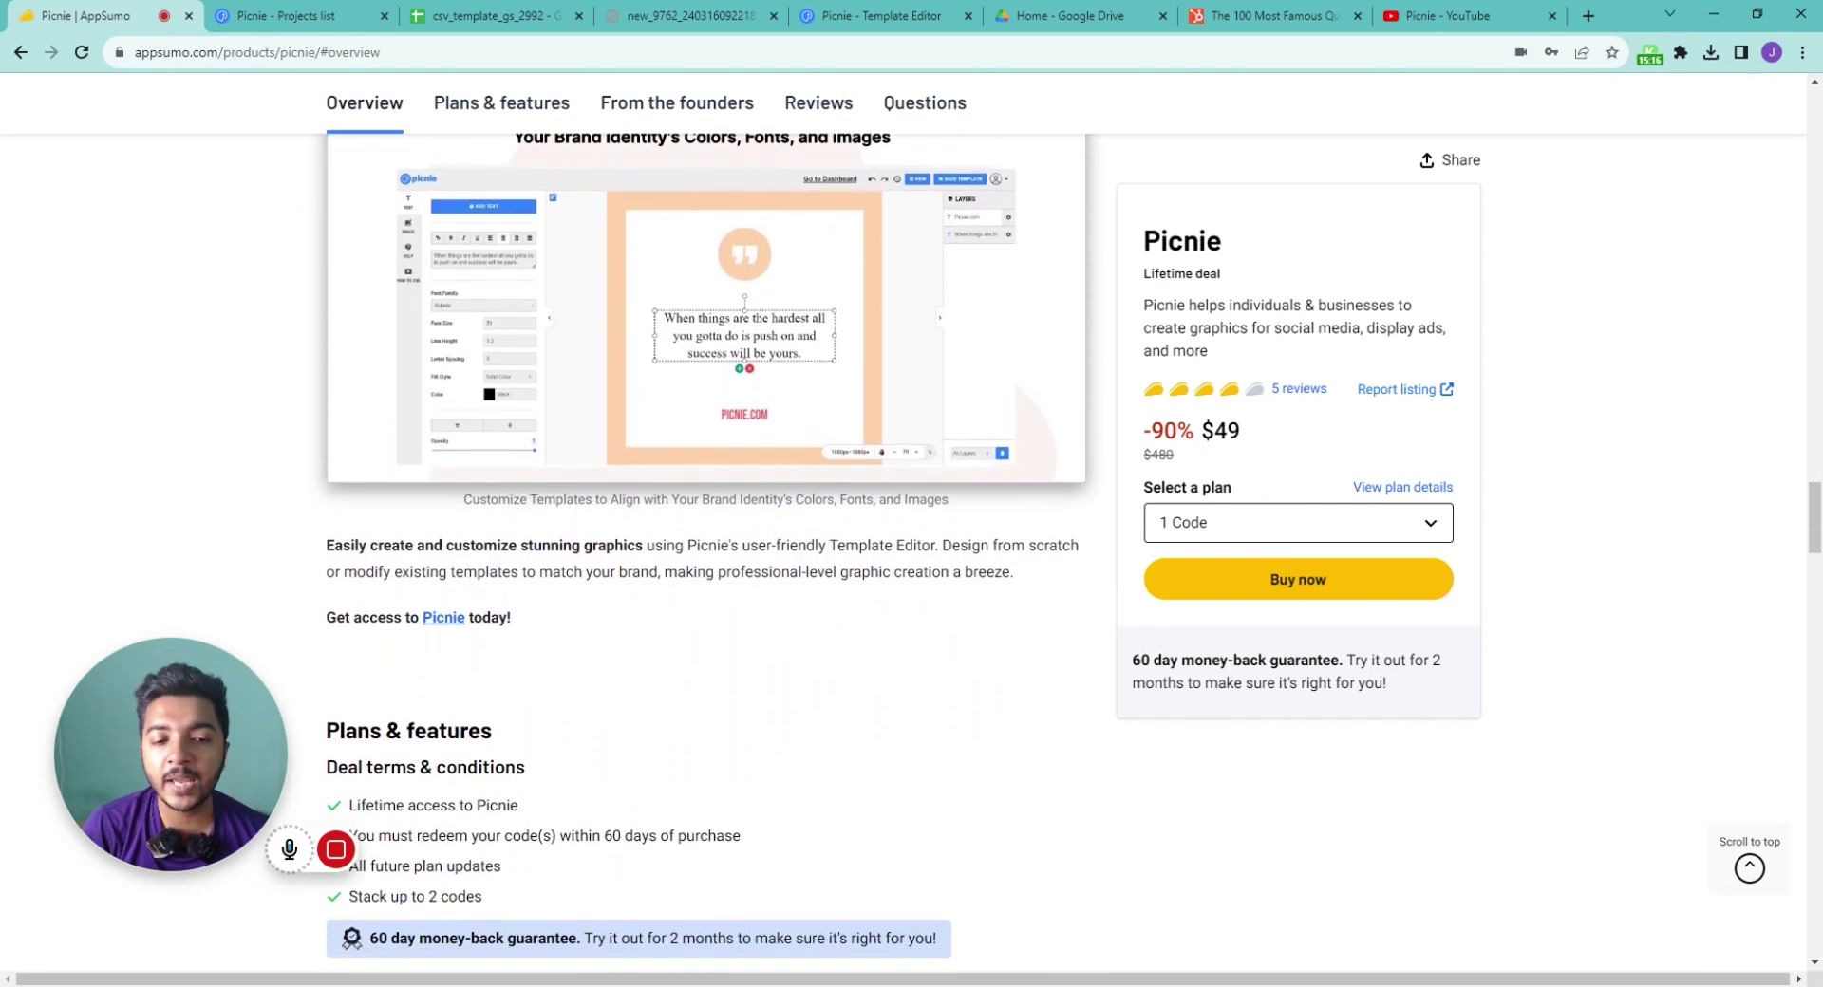
pyautogui.scroll(-3, 712, 532)
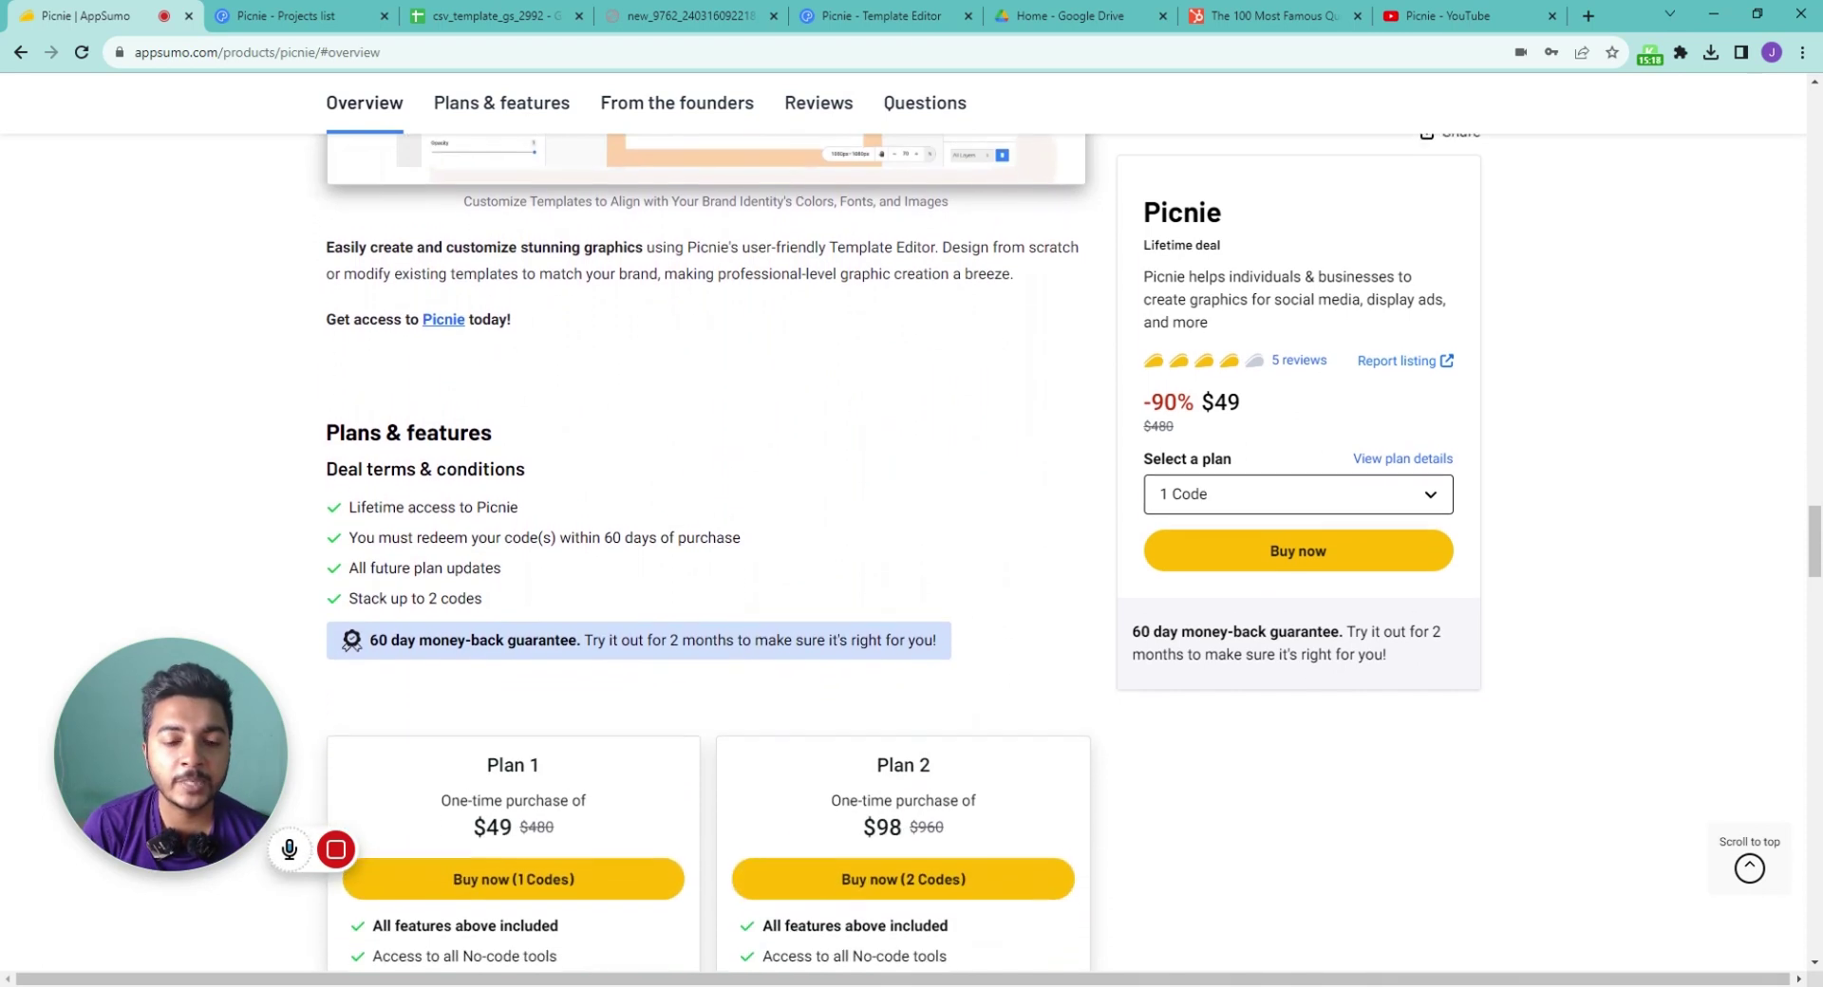
pyautogui.scroll(-3, 712, 532)
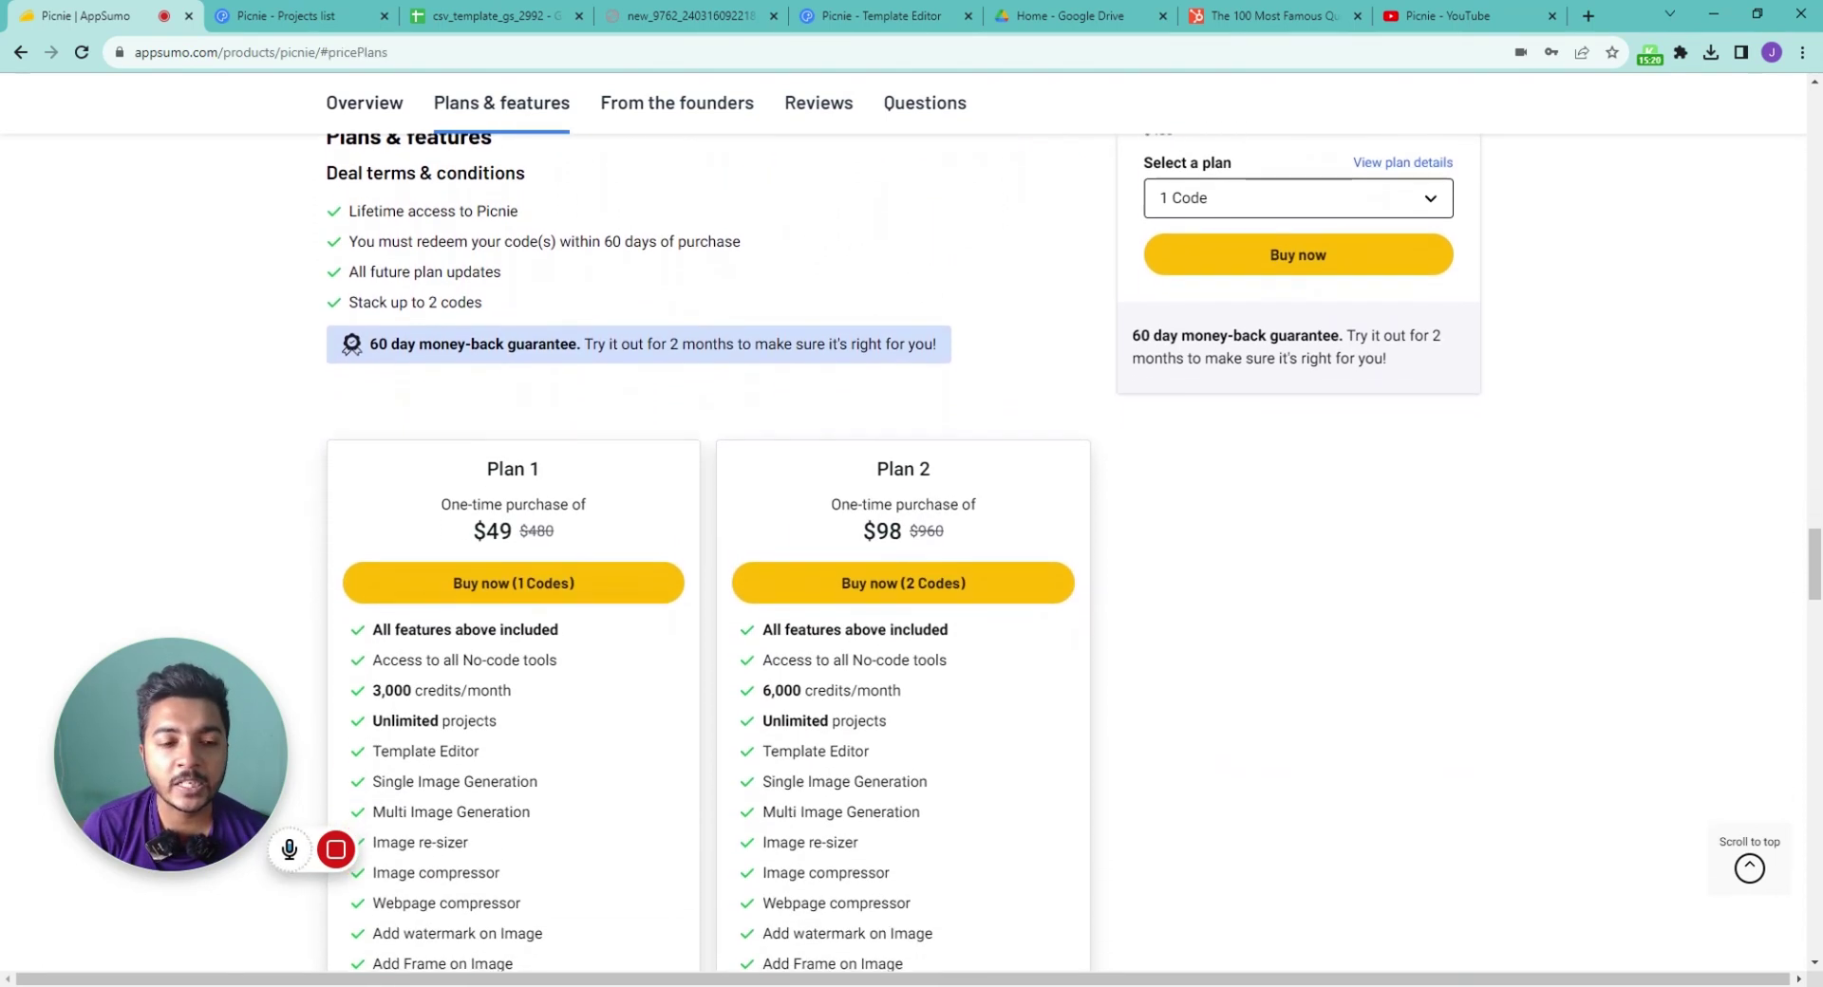
pyautogui.scroll(-3, 712, 532)
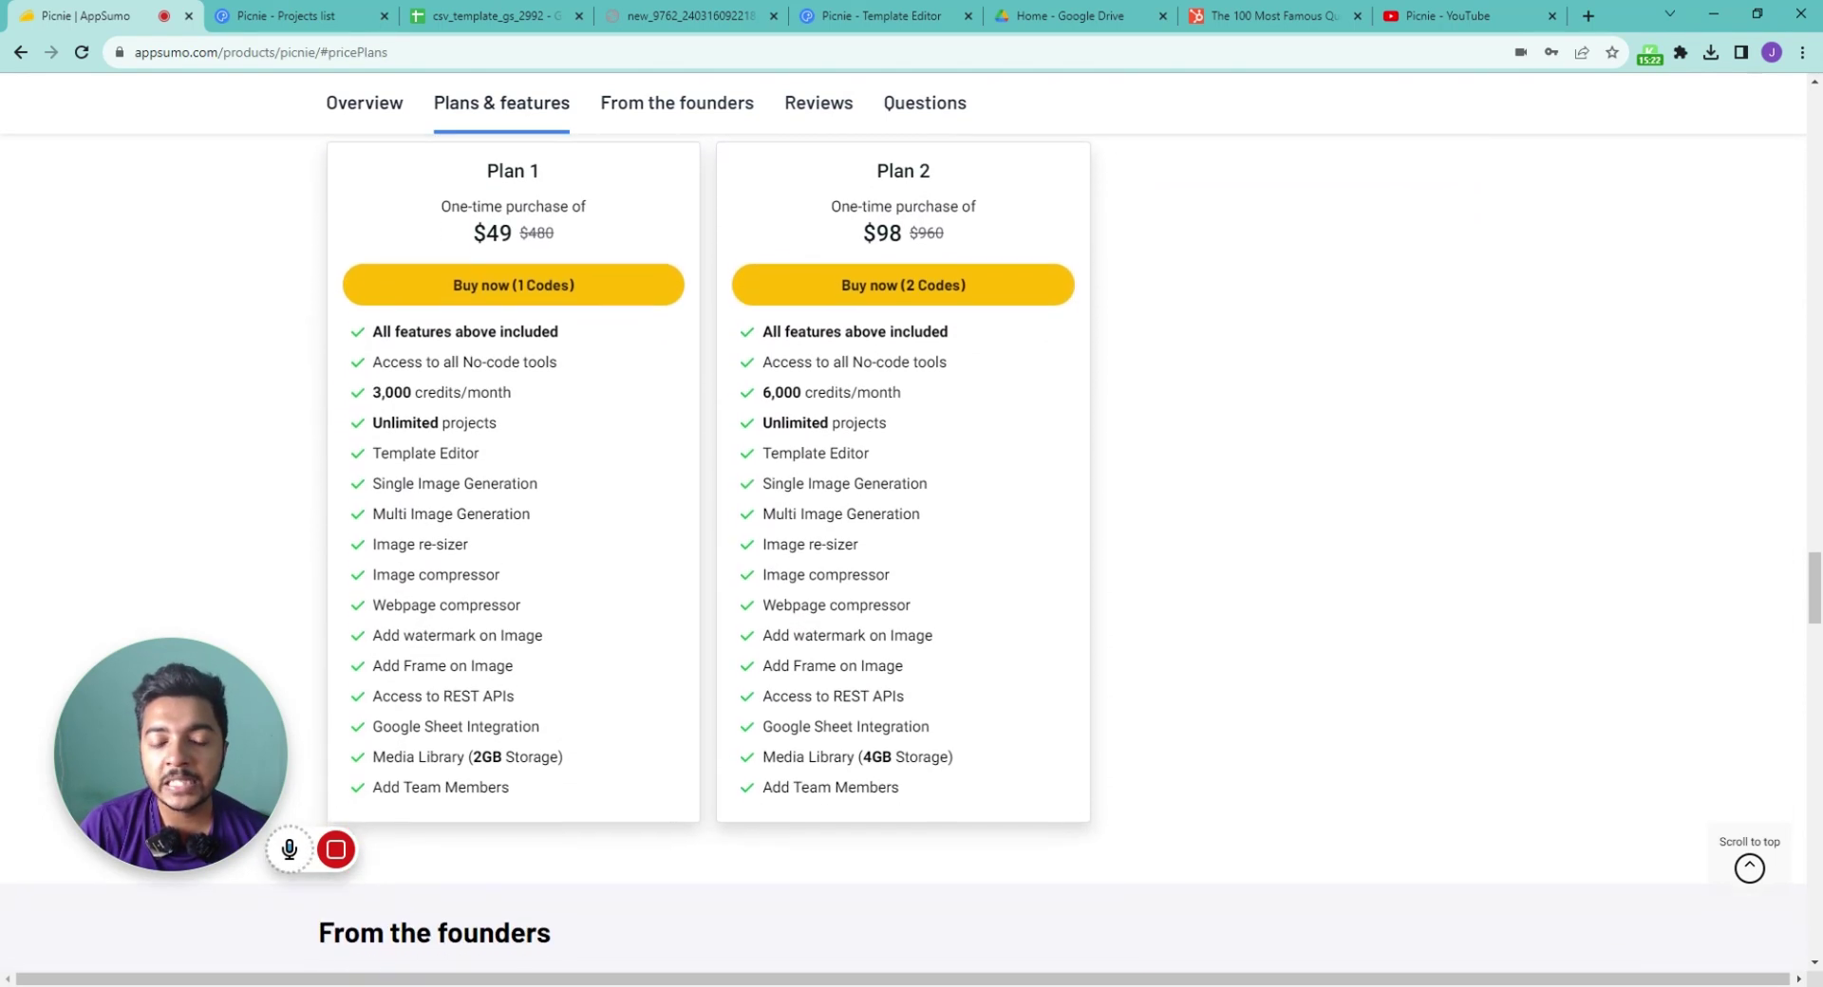
pyautogui.press('Home')
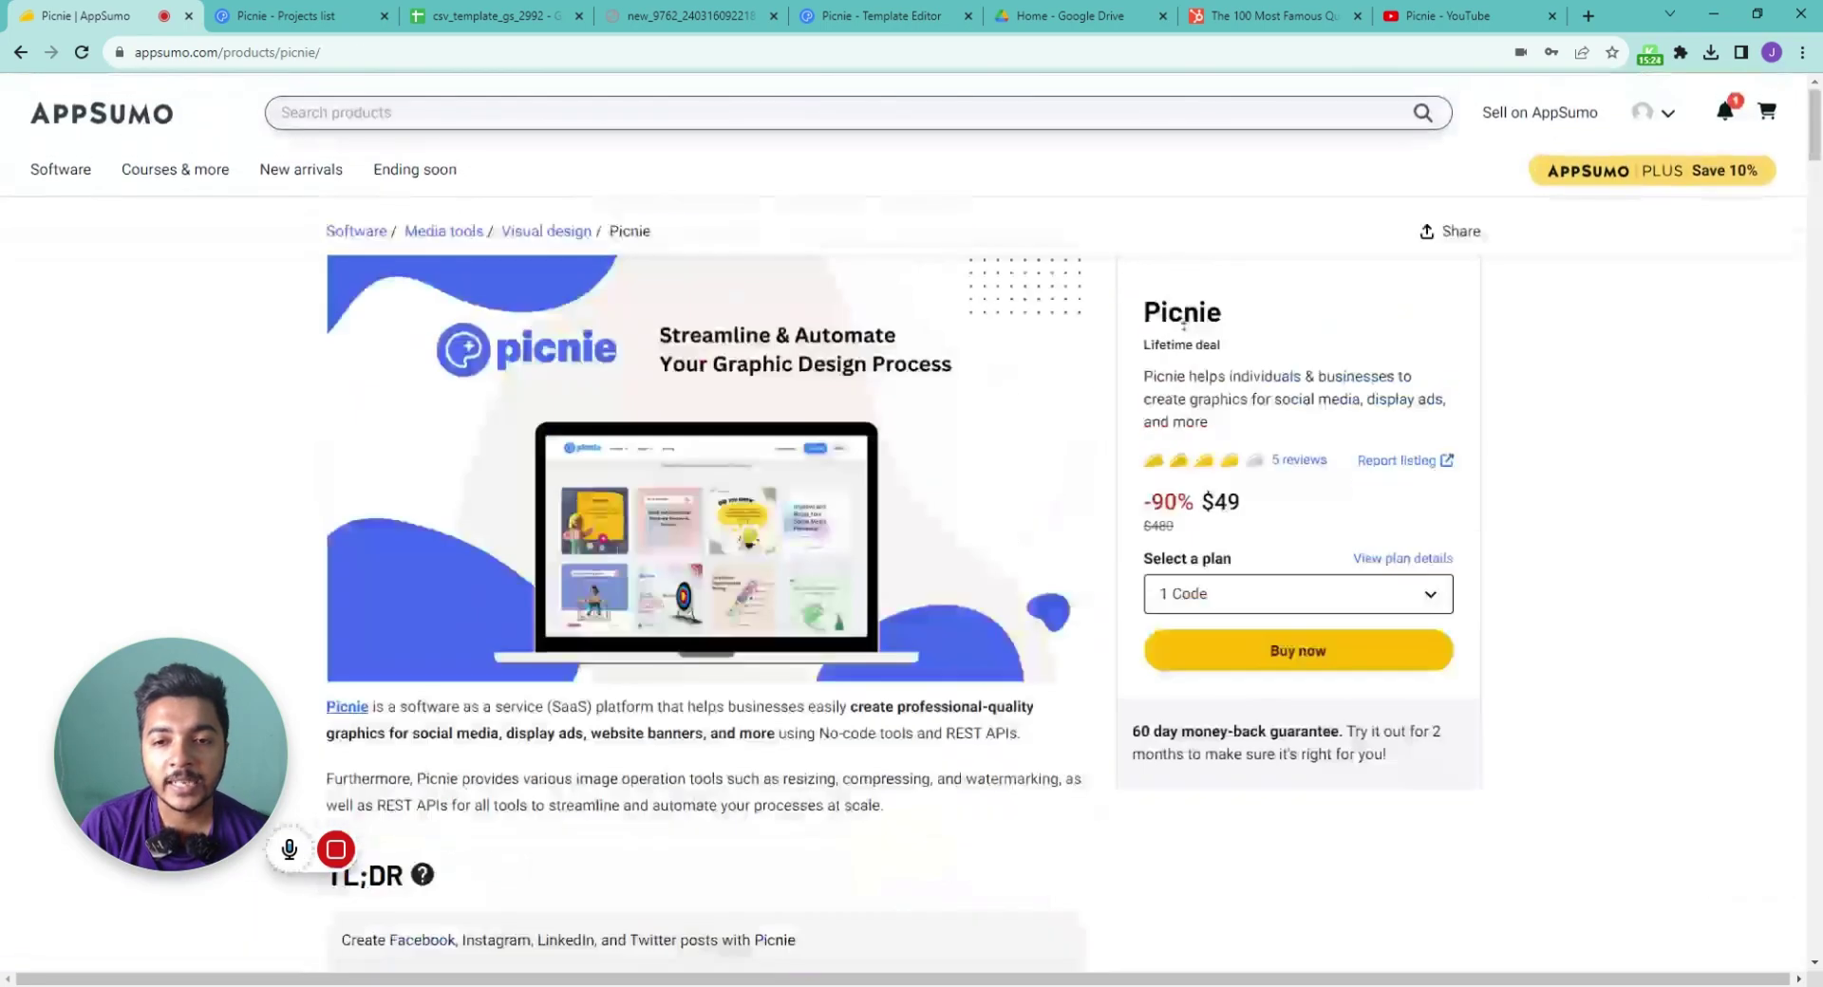